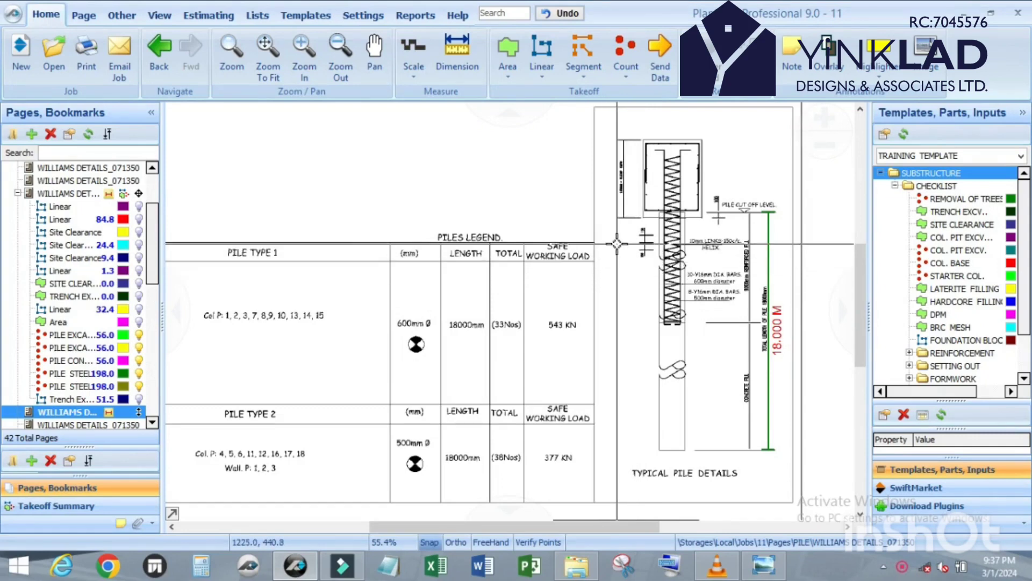
Step: Examine the piles legend and the typical pile details, including diameters, lengths and bar notes
{"action": "scroll", "coordinate": [616, 244], "scroll_direction": "up", "scroll_amount": 2}
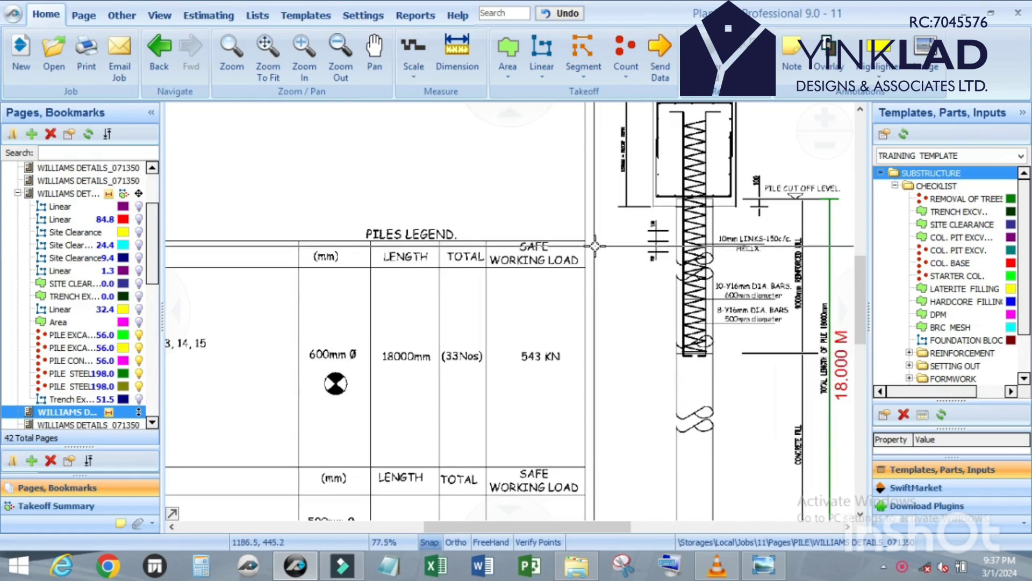
{"action": "scroll", "coordinate": [596, 246], "scroll_direction": "down", "scroll_amount": 2}
{"action": "scroll", "coordinate": [637, 222], "scroll_direction": "up", "scroll_amount": 4}
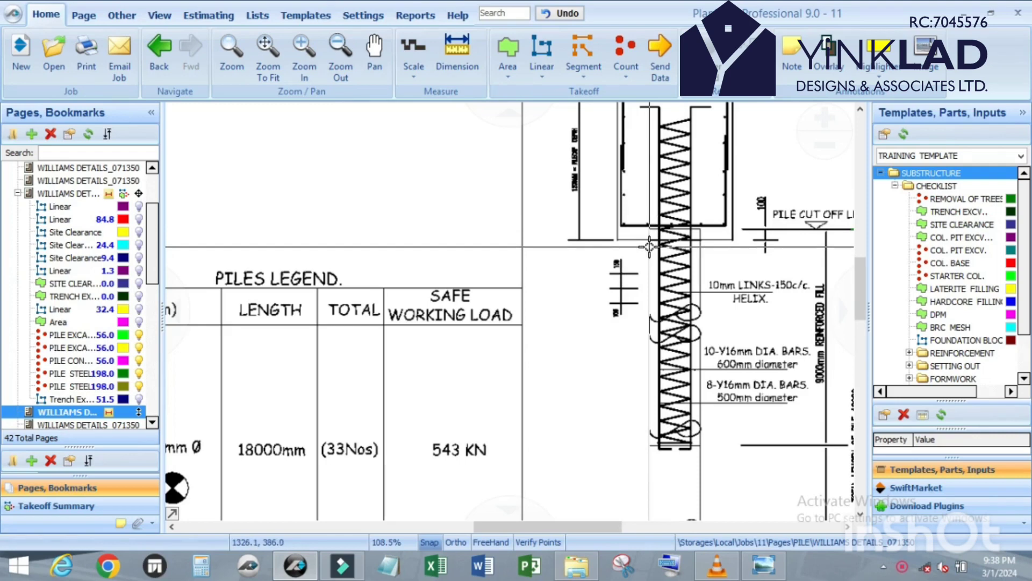
{"action": "scroll", "coordinate": [657, 234], "scroll_direction": "down", "scroll_amount": 3}
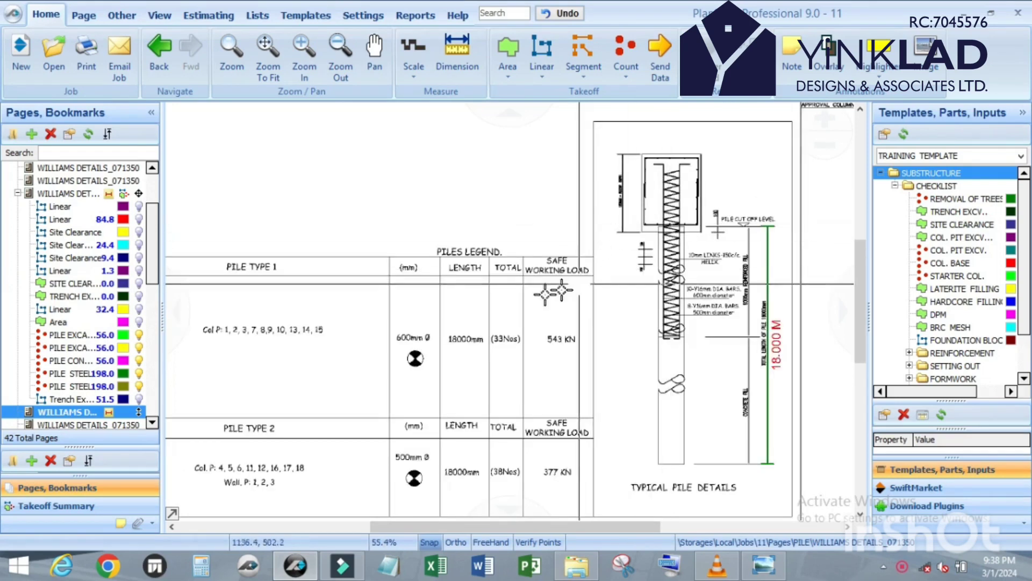
{"action": "scroll", "coordinate": [737, 311], "scroll_direction": "up", "scroll_amount": 2}
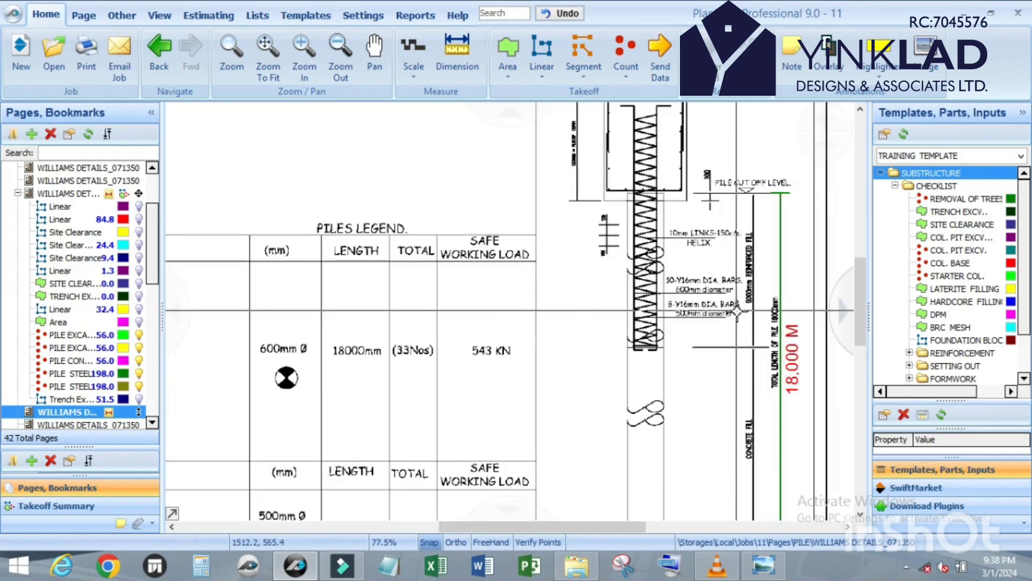
{"action": "scroll", "coordinate": [617, 325], "scroll_direction": "down", "scroll_amount": 4}
{"action": "scroll", "coordinate": [600, 316], "scroll_direction": "up", "scroll_amount": 2}
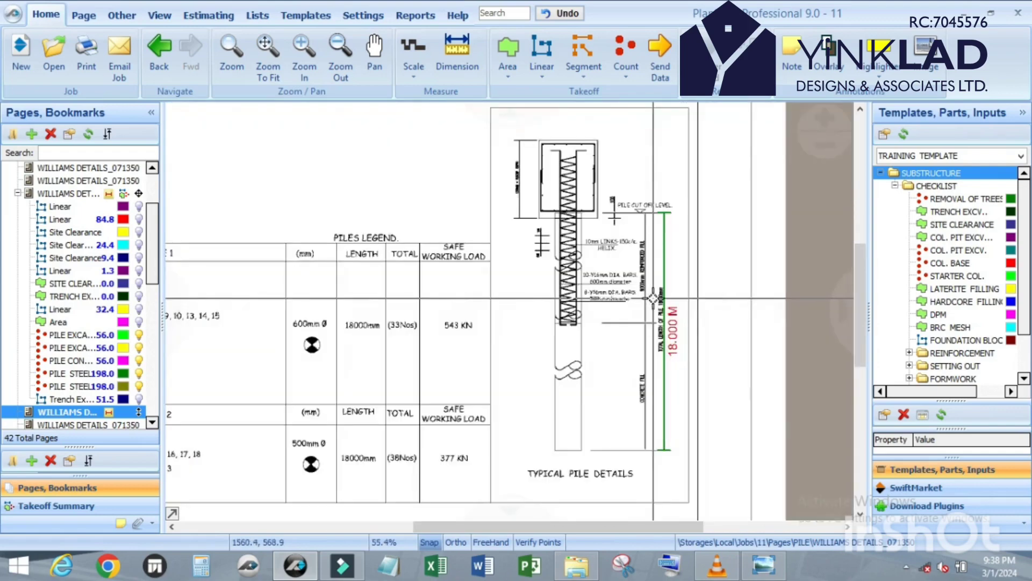
{"action": "scroll", "coordinate": [668, 339], "scroll_direction": "up", "scroll_amount": 3}
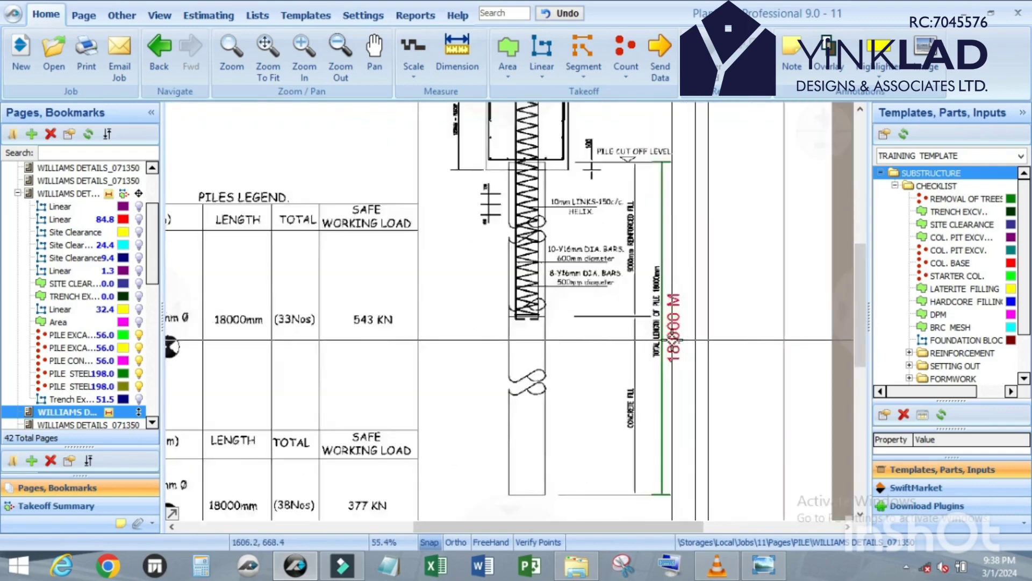
{"action": "scroll", "coordinate": [668, 340], "scroll_direction": "down", "scroll_amount": 3}
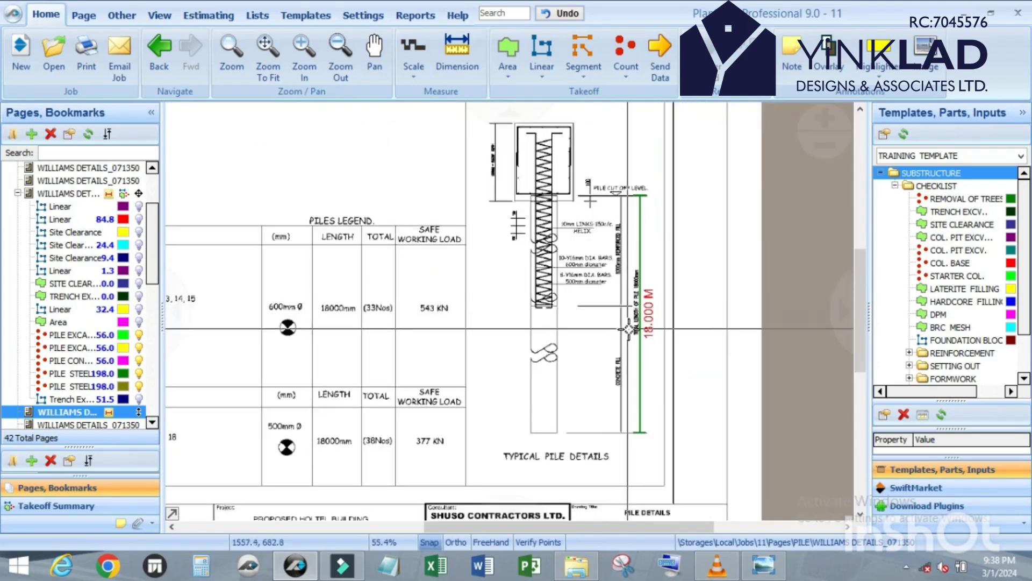
{"action": "scroll", "coordinate": [627, 301], "scroll_direction": "up", "scroll_amount": 1}
{"action": "scroll", "coordinate": [621, 302], "scroll_direction": "down", "scroll_amount": 1}
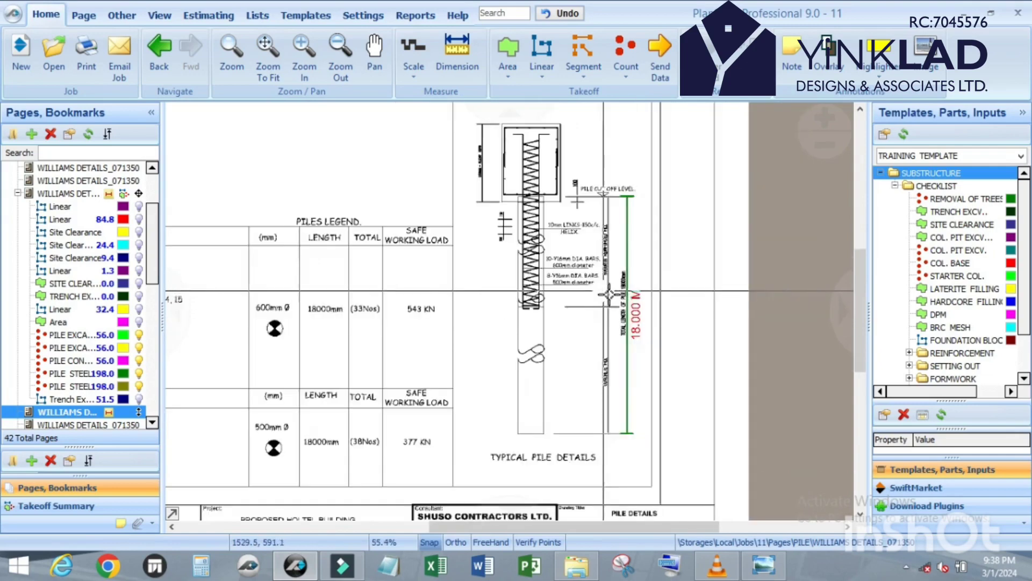
Step: Examine the pile's reinforced section from the pile cut-off level down to the end of the reinforcement cage
{"action": "scroll", "coordinate": [624, 194], "scroll_direction": "up", "scroll_amount": 3}
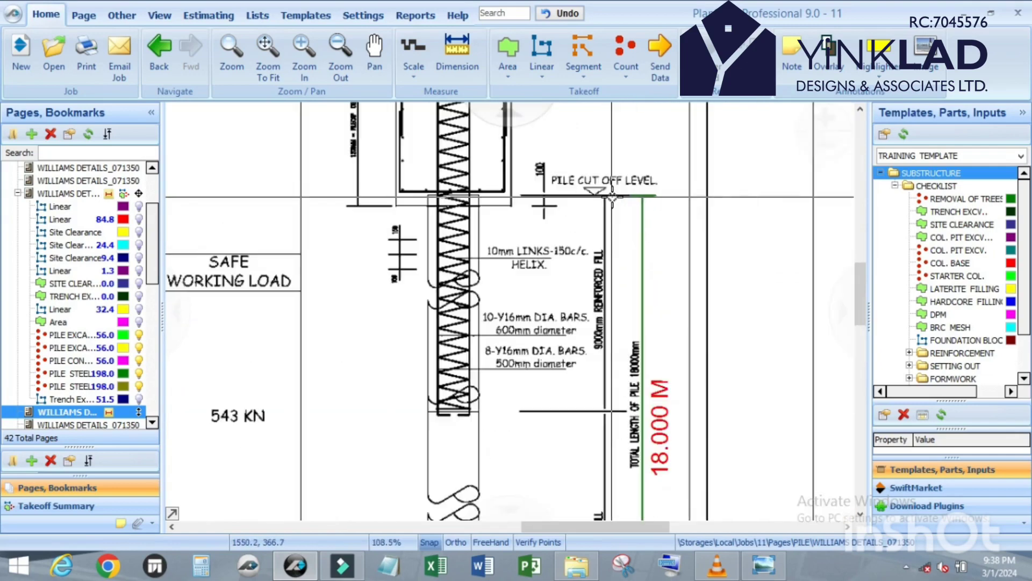
{"action": "scroll", "coordinate": [624, 188], "scroll_direction": "down", "scroll_amount": 3}
{"action": "scroll", "coordinate": [634, 161], "scroll_direction": "up", "scroll_amount": 6}
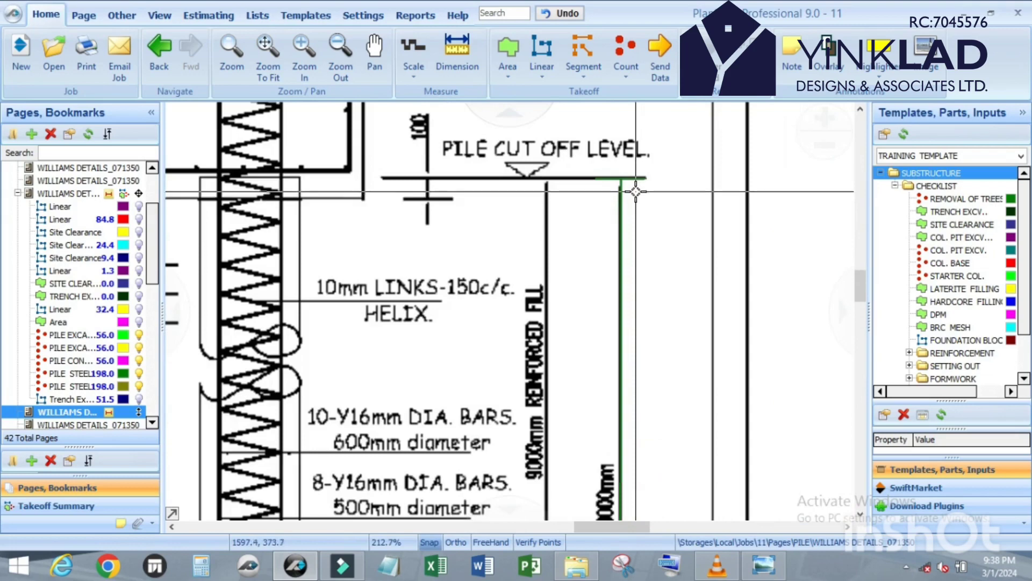
{"action": "scroll", "coordinate": [635, 162], "scroll_direction": "down", "scroll_amount": 4}
{"action": "scroll", "coordinate": [654, 295], "scroll_direction": "up", "scroll_amount": 3}
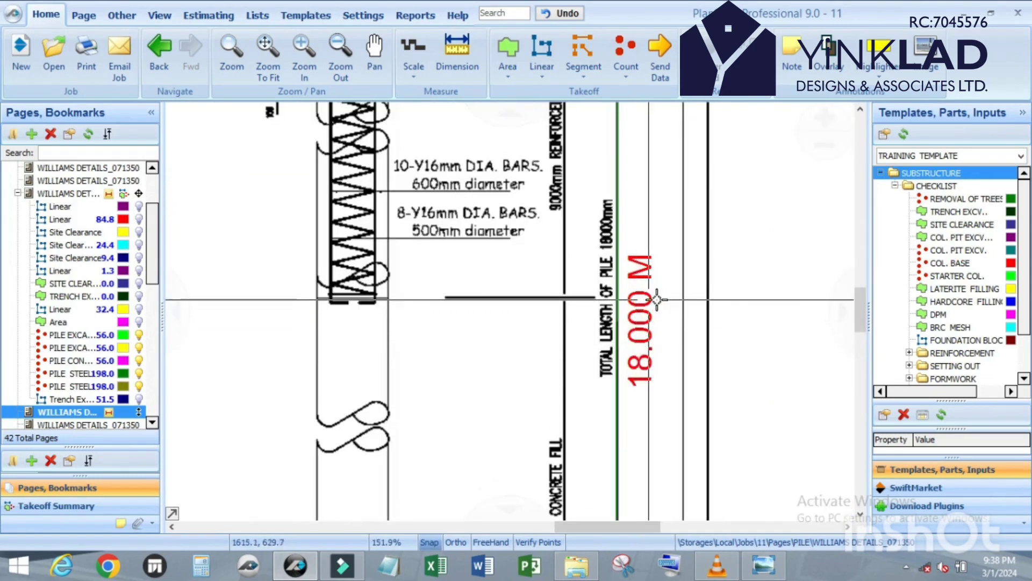
{"action": "scroll", "coordinate": [645, 296], "scroll_direction": "down", "scroll_amount": 3}
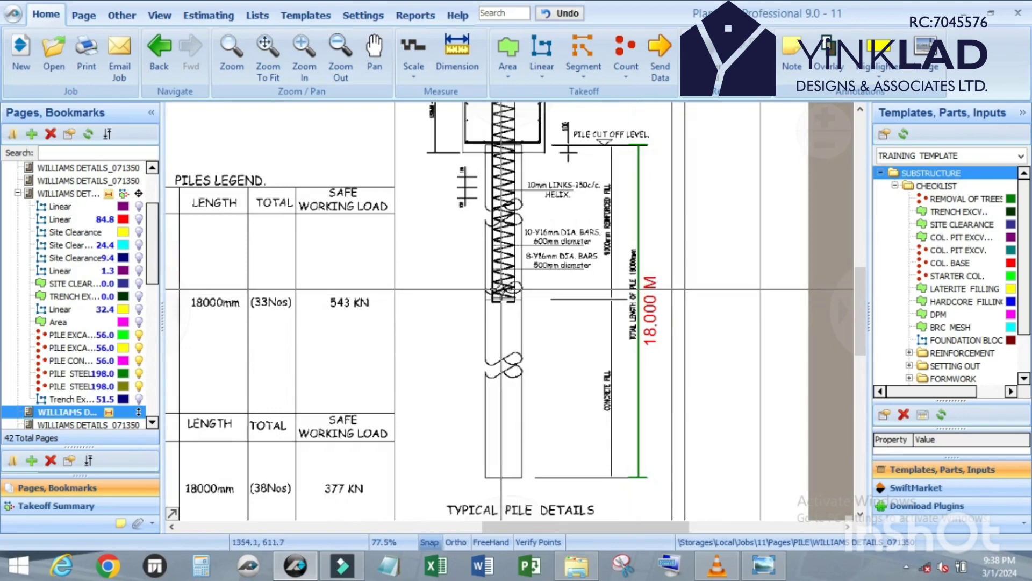
{"action": "scroll", "coordinate": [527, 284], "scroll_direction": "up", "scroll_amount": 1}
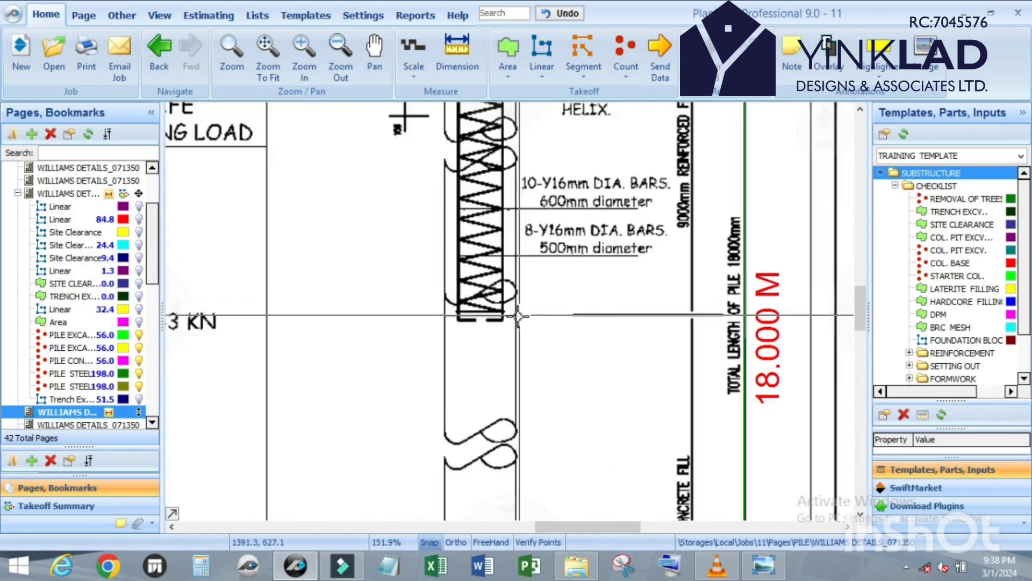
{"action": "scroll", "coordinate": [519, 277], "scroll_direction": "down", "scroll_amount": 1}
{"action": "scroll", "coordinate": [532, 290], "scroll_direction": "up", "scroll_amount": 1}
{"action": "scroll", "coordinate": [576, 312], "scroll_direction": "up", "scroll_amount": 1}
{"action": "scroll", "coordinate": [553, 333], "scroll_direction": "down", "scroll_amount": 2}
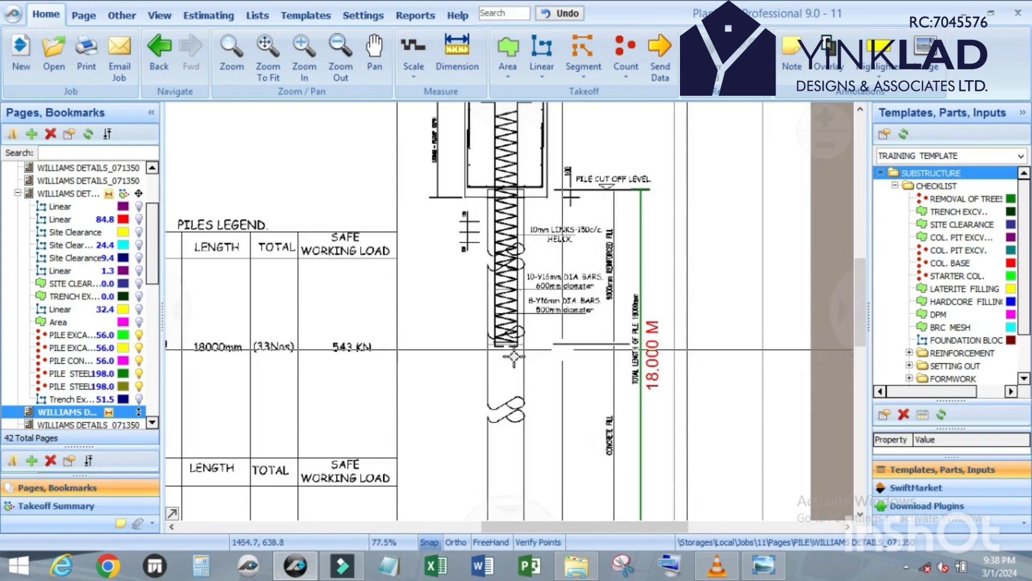
{"action": "scroll", "coordinate": [528, 288], "scroll_direction": "down", "scroll_amount": 2}
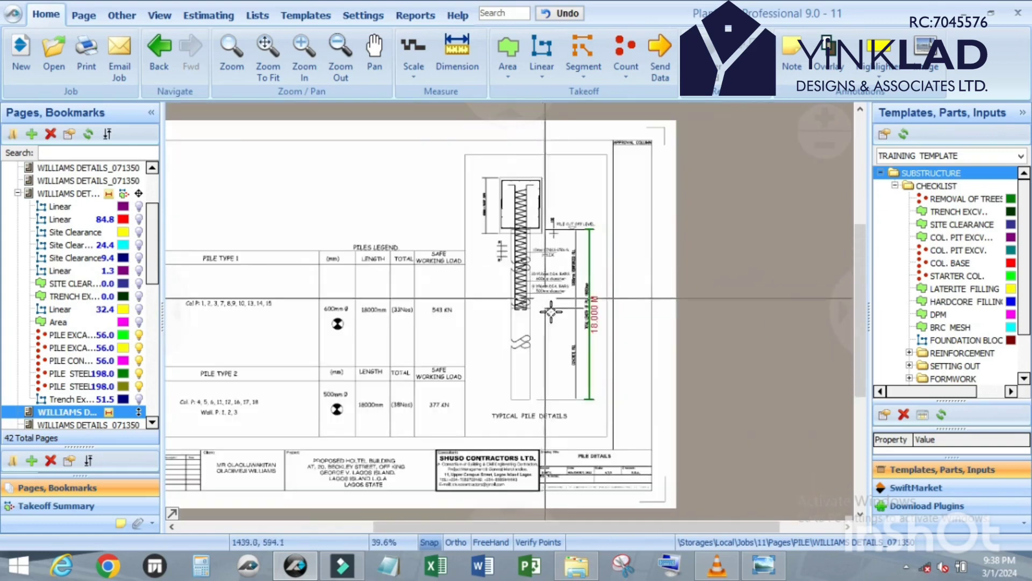
Step: Examine the pile's concrete fill section down to its base and the reinforcement extending into the pile cap
{"action": "scroll", "coordinate": [535, 393], "scroll_direction": "up", "scroll_amount": 1}
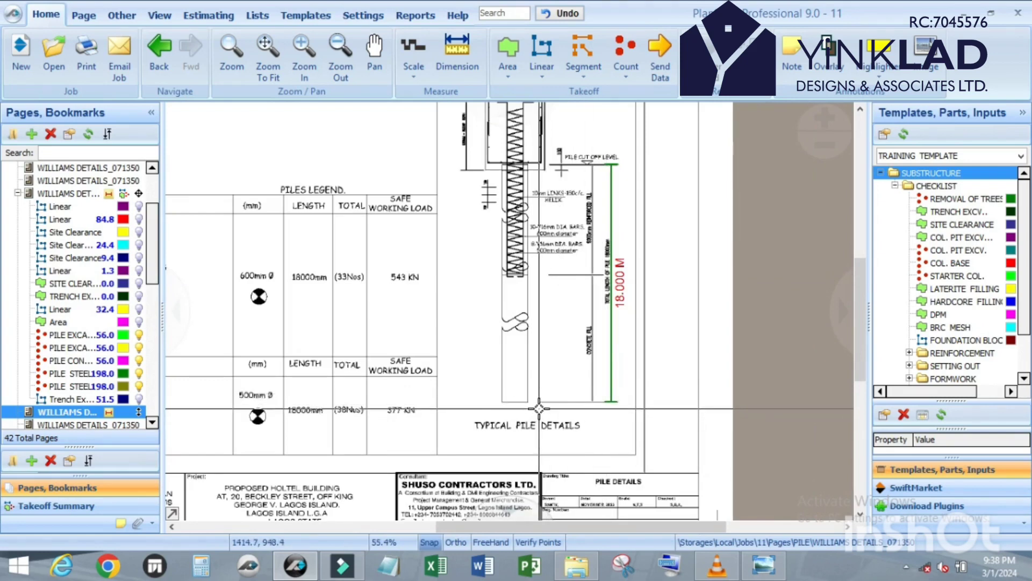
{"action": "scroll", "coordinate": [540, 411], "scroll_direction": "up", "scroll_amount": 3}
{"action": "scroll", "coordinate": [477, 411], "scroll_direction": "down", "scroll_amount": 4}
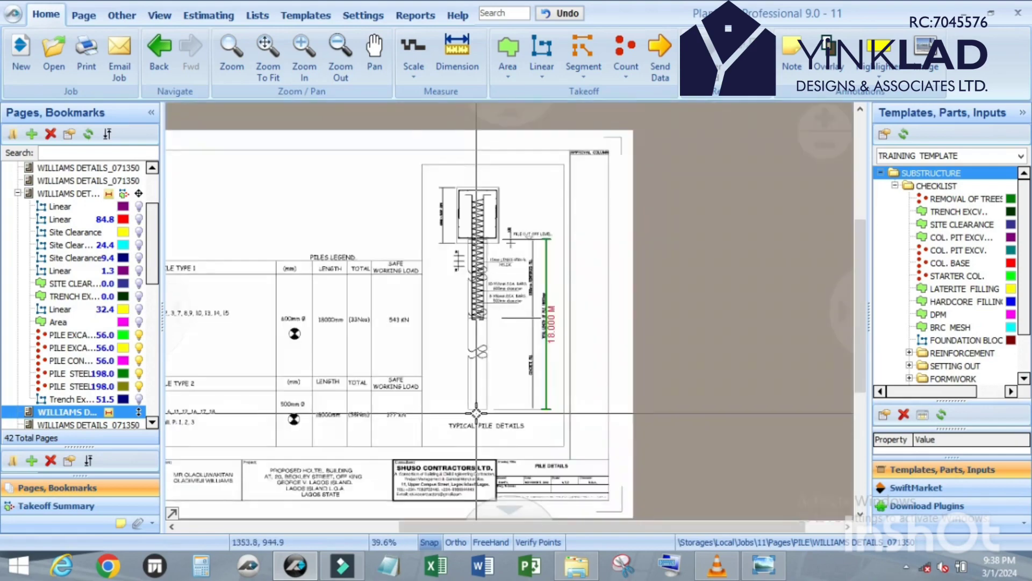
{"action": "scroll", "coordinate": [480, 410], "scroll_direction": "up", "scroll_amount": 2}
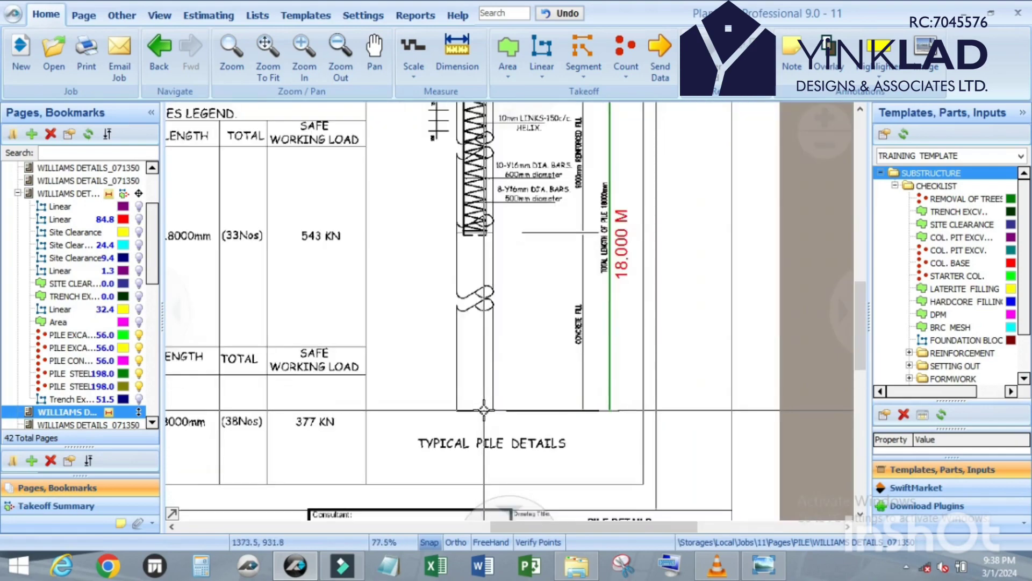
{"action": "scroll", "coordinate": [482, 410], "scroll_direction": "down", "scroll_amount": 2}
{"action": "scroll", "coordinate": [477, 192], "scroll_direction": "up", "scroll_amount": 2}
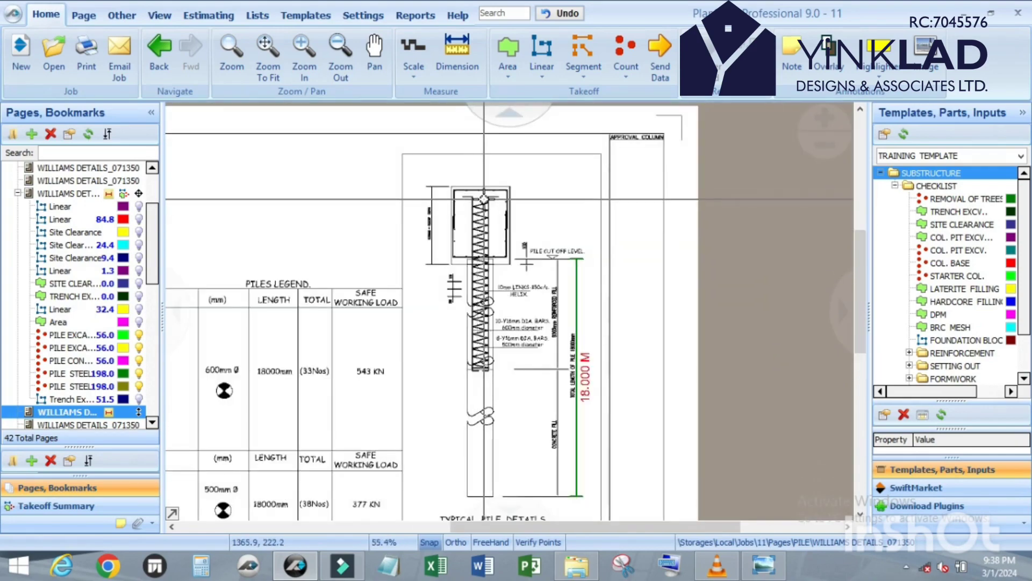
{"action": "scroll", "coordinate": [486, 196], "scroll_direction": "up", "scroll_amount": 1}
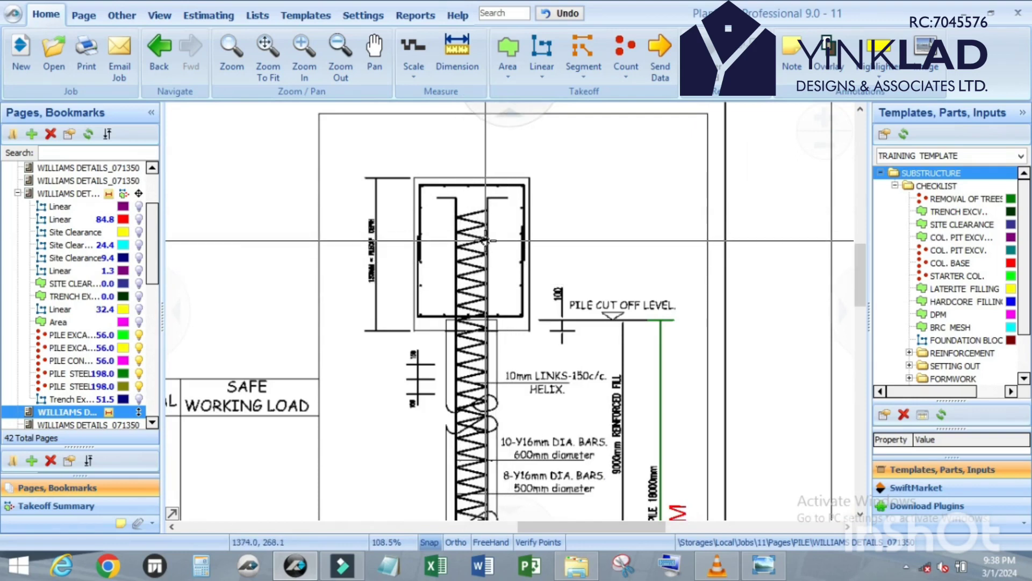
{"action": "scroll", "coordinate": [532, 242], "scroll_direction": "down", "scroll_amount": 5}
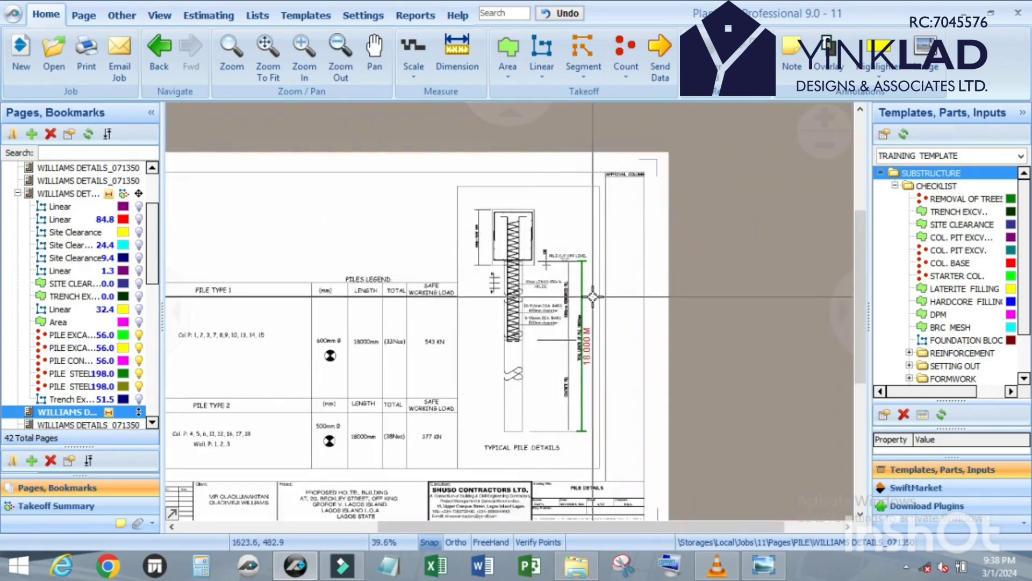
{"action": "scroll", "coordinate": [472, 316], "scroll_direction": "up", "scroll_amount": 3}
{"action": "scroll", "coordinate": [544, 324], "scroll_direction": "down", "scroll_amount": 3}
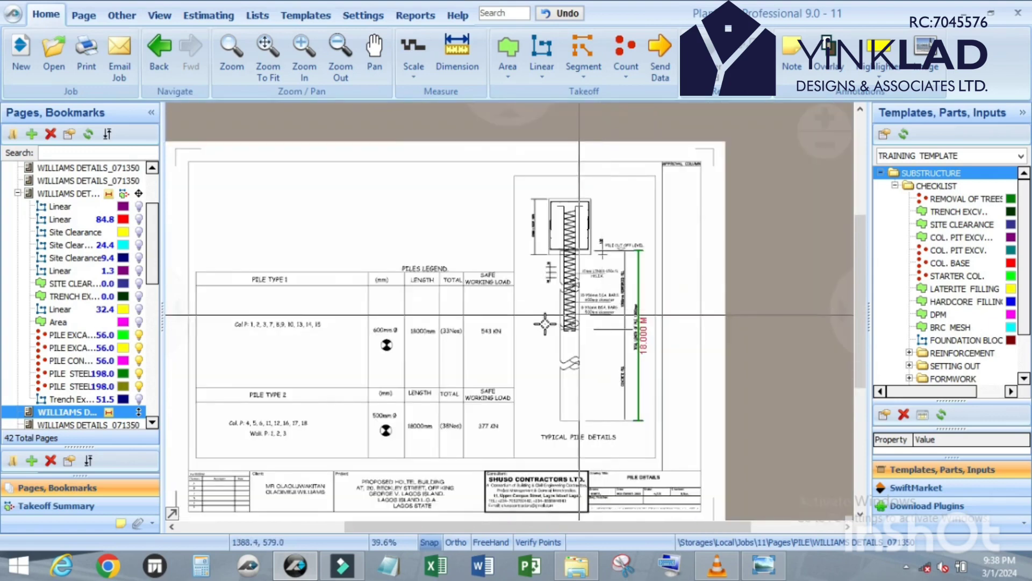
{"action": "scroll", "coordinate": [425, 323], "scroll_direction": "up", "scroll_amount": 3}
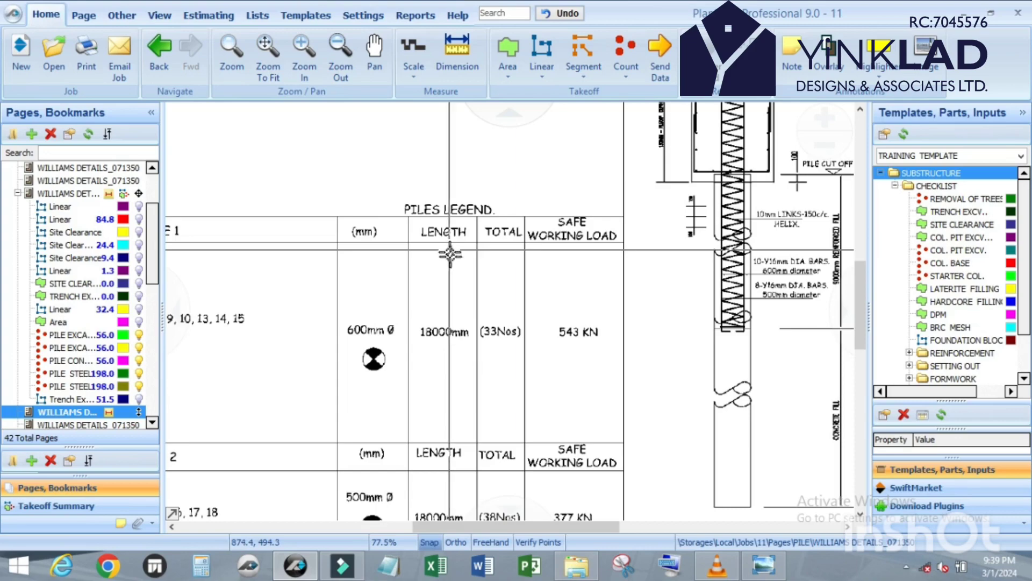
Step: Switch to Windows Photo Viewer and inspect the concrete spacer and pile reinforcement cage photos, images (28) to images (30)
{"action": "left_click", "coordinate": [762, 566]}
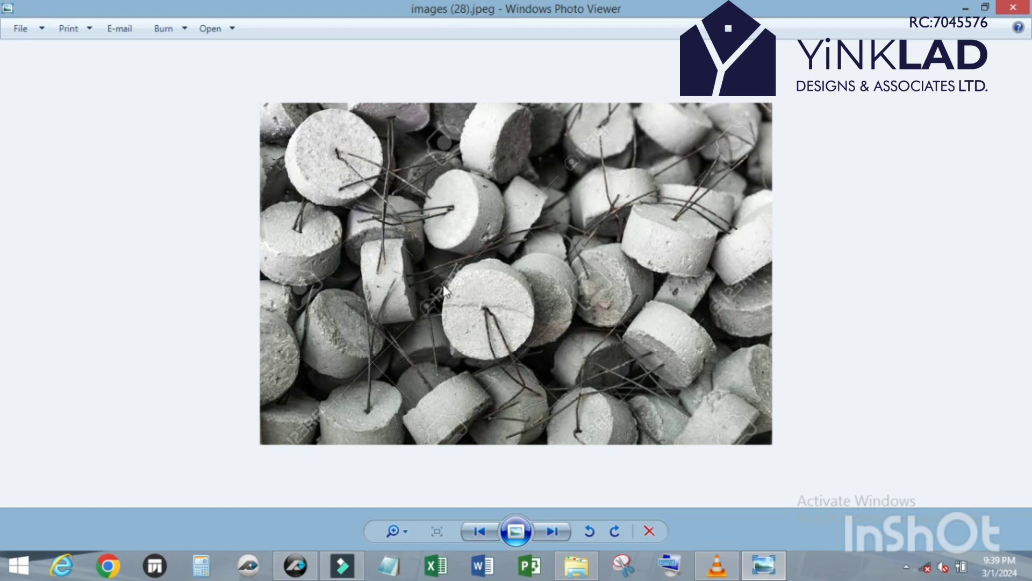
{"action": "left_click", "coordinate": [552, 531]}
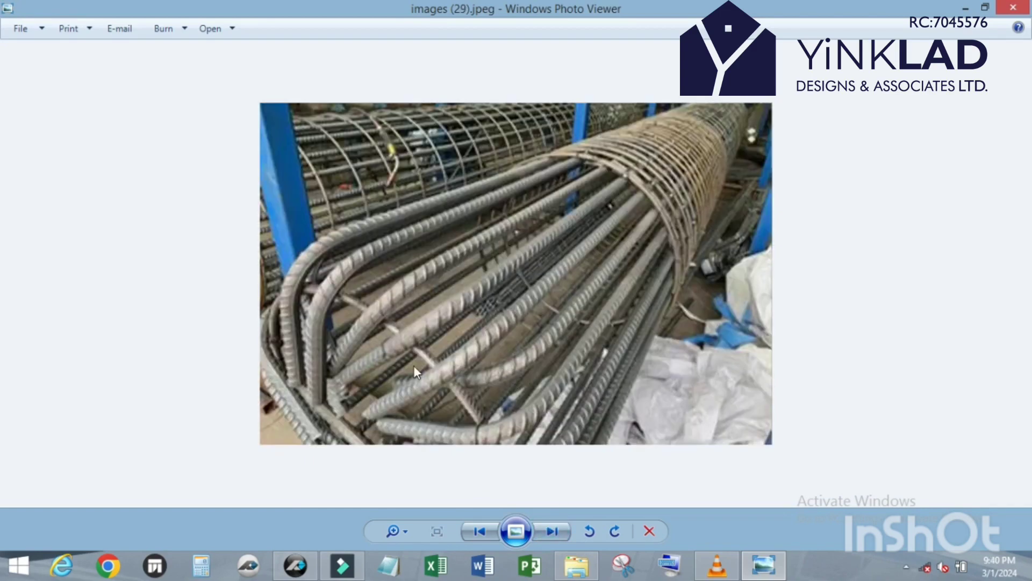
{"action": "scroll", "coordinate": [411, 366], "scroll_direction": "up", "scroll_amount": 2}
{"action": "scroll", "coordinate": [345, 374], "scroll_direction": "down", "scroll_amount": 2}
{"action": "left_click", "coordinate": [551, 531]}
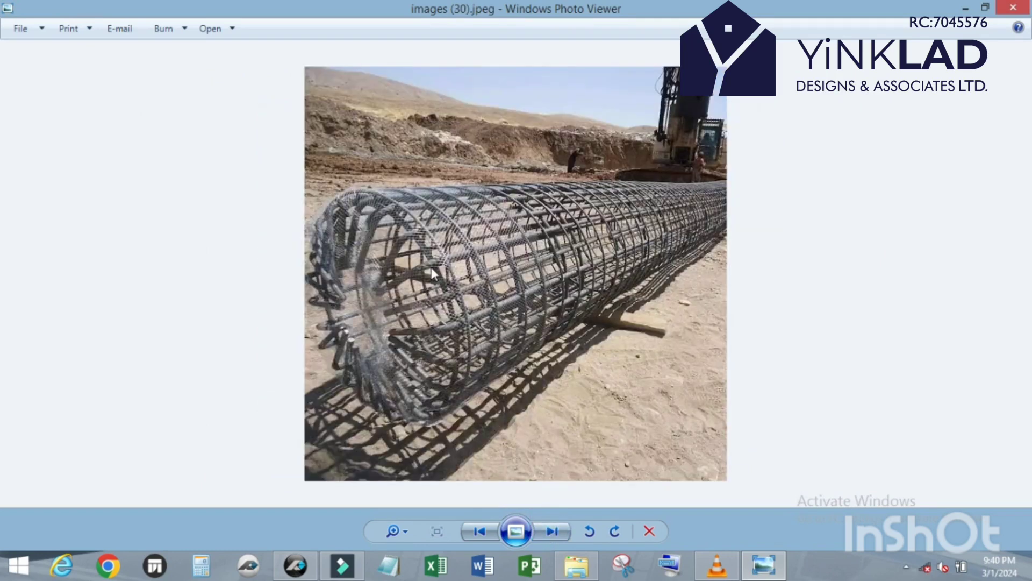
{"action": "scroll", "coordinate": [407, 257], "scroll_direction": "up", "scroll_amount": 1}
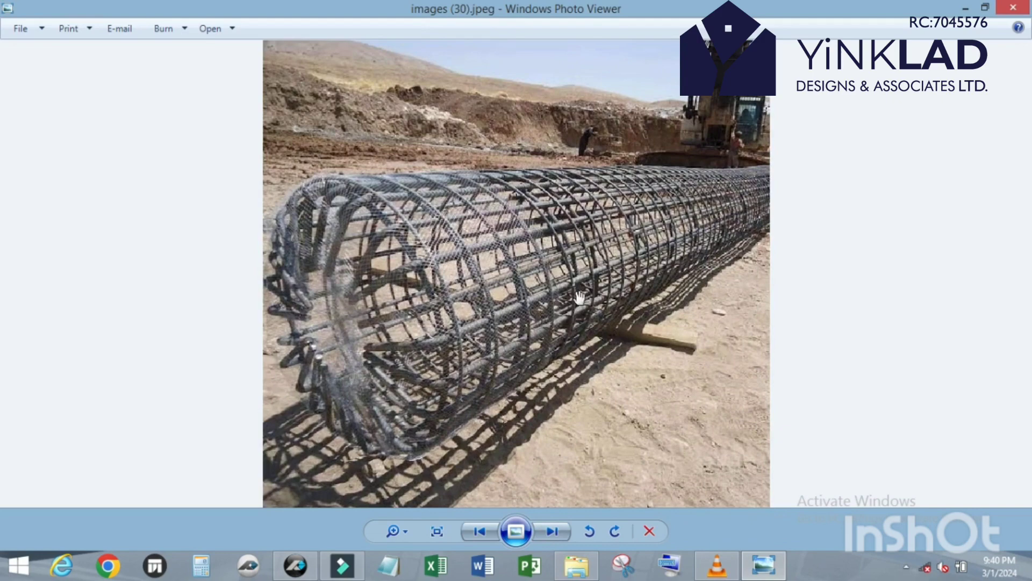
{"action": "left_click", "coordinate": [474, 533]}
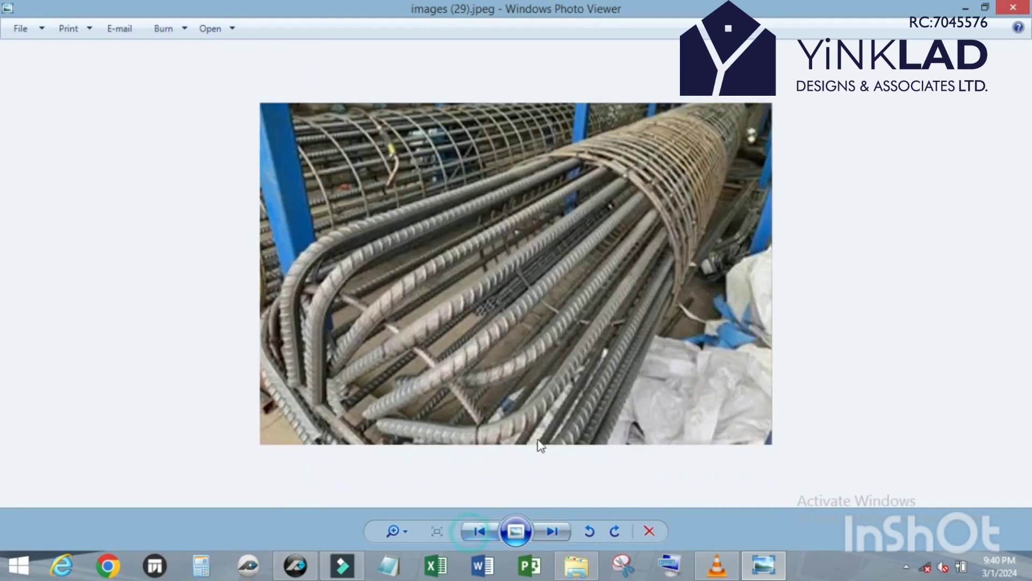
{"action": "left_click", "coordinate": [544, 532]}
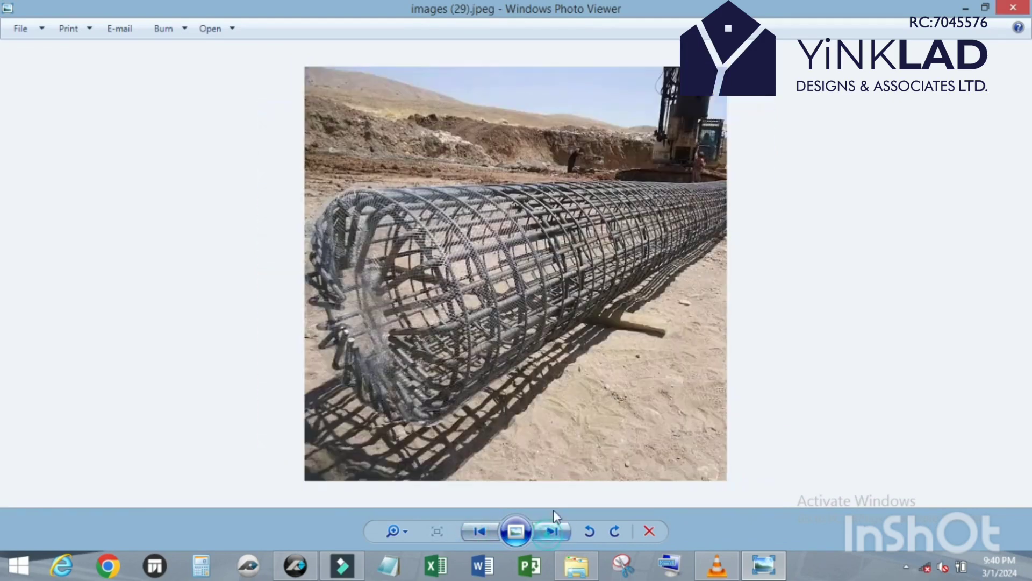
{"action": "scroll", "coordinate": [559, 242], "scroll_direction": "up", "scroll_amount": 1}
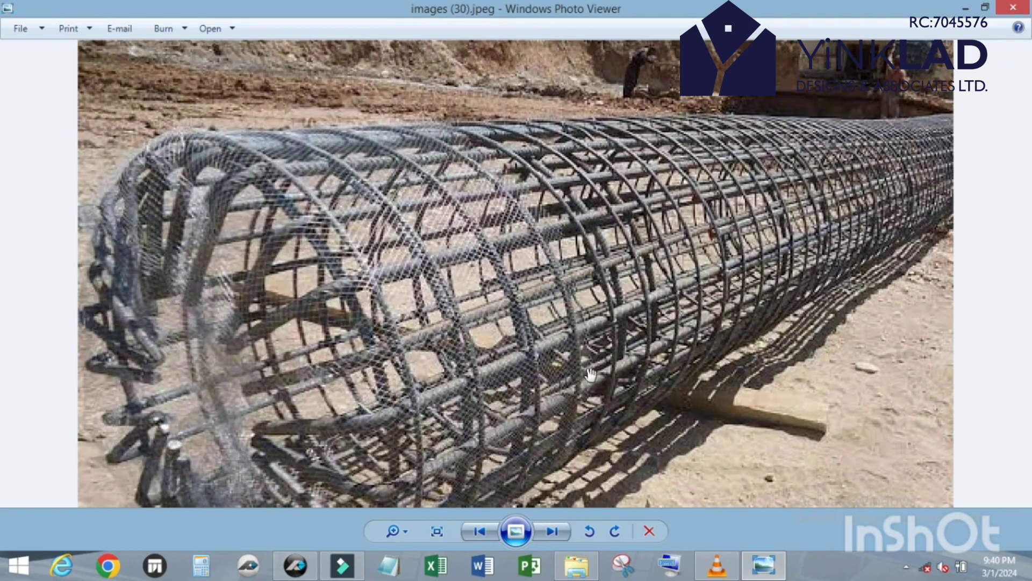
{"action": "scroll", "coordinate": [517, 505], "scroll_direction": "down", "scroll_amount": 1}
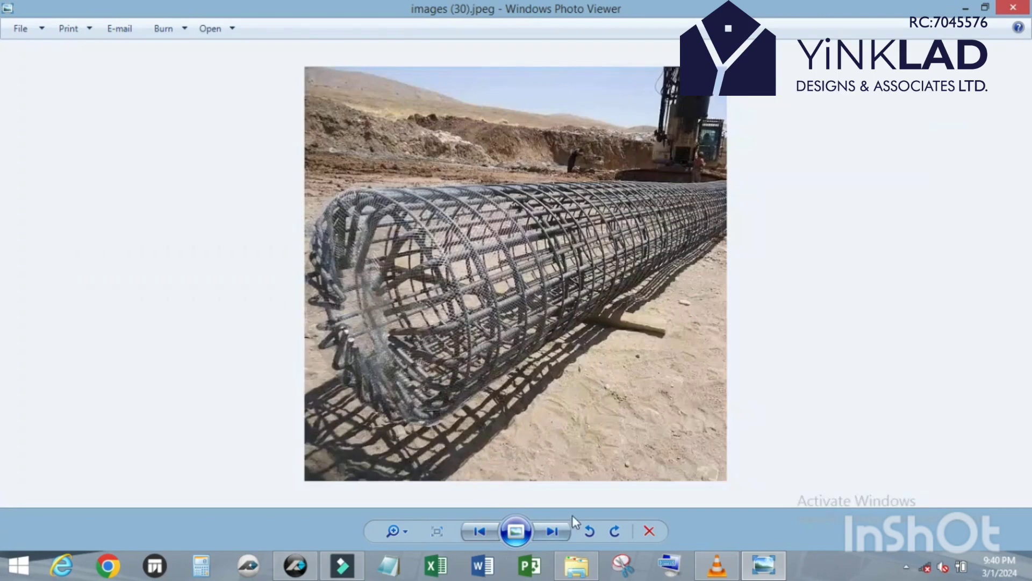
Step: Show the photo images (31) and inspect the concrete spacers fixed to the reinforcement cages up close
{"action": "left_click", "coordinate": [553, 531]}
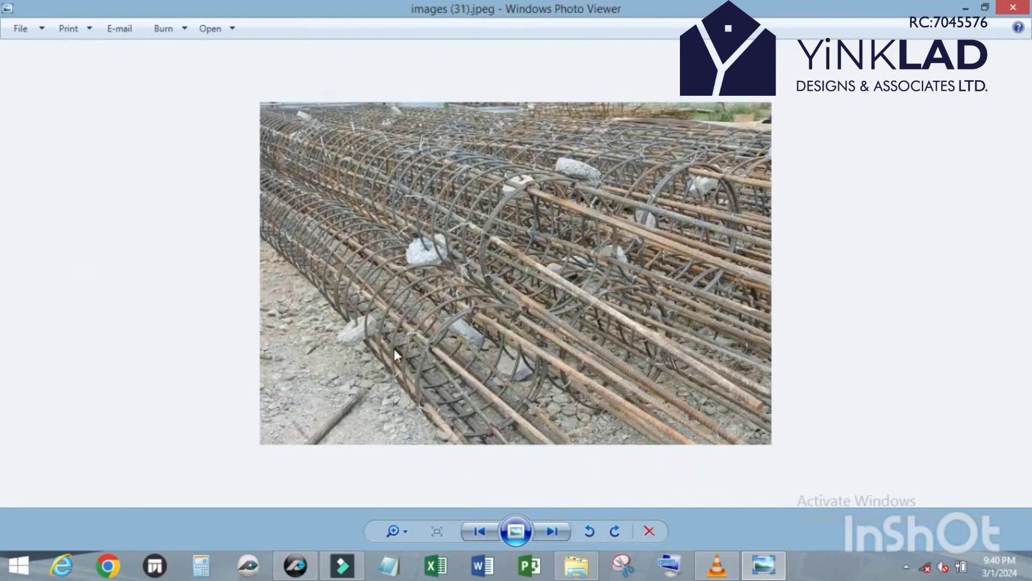
{"action": "scroll", "coordinate": [354, 343], "scroll_direction": "up", "scroll_amount": 3}
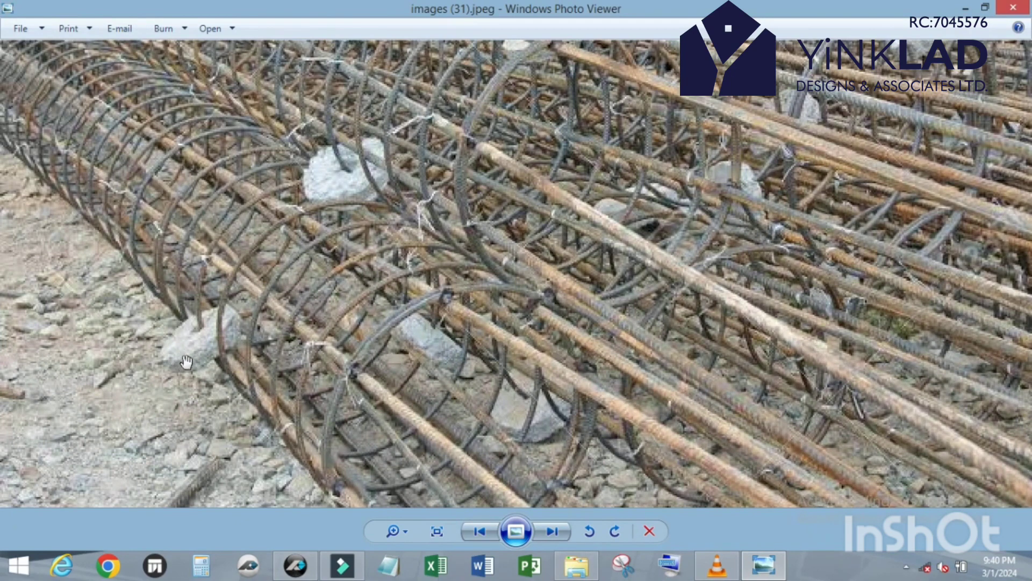
{"action": "scroll", "coordinate": [184, 387], "scroll_direction": "down", "scroll_amount": 5}
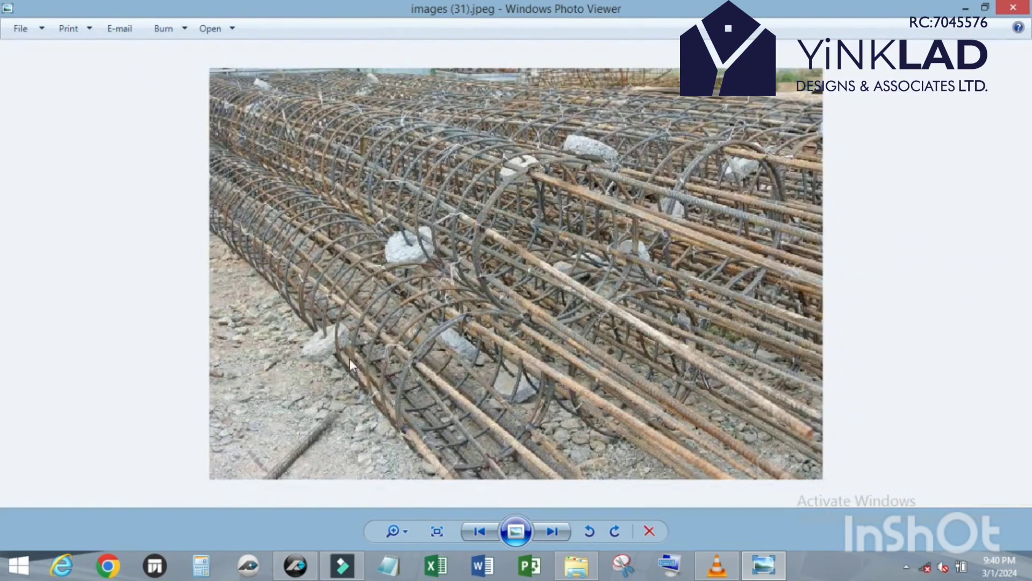
{"action": "scroll", "coordinate": [550, 382], "scroll_direction": "up", "scroll_amount": 4}
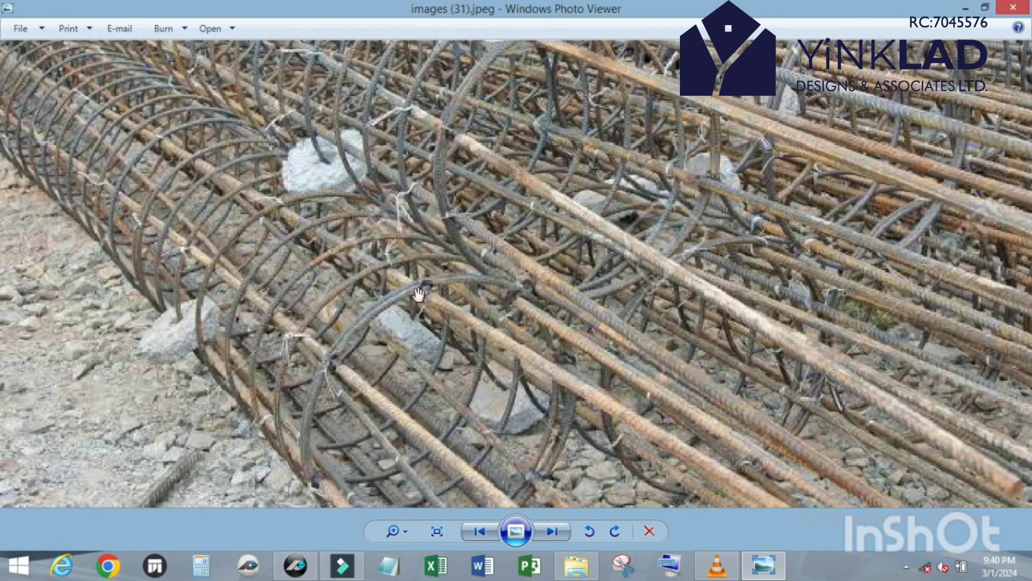
Step: Finish inspecting images (31), show images (32), and examine the pile reinforcement lapping photo and its lap details up close
{"action": "scroll", "coordinate": [491, 325], "scroll_direction": "down", "scroll_amount": 4}
{"action": "scroll", "coordinate": [492, 322], "scroll_direction": "up", "scroll_amount": 4}
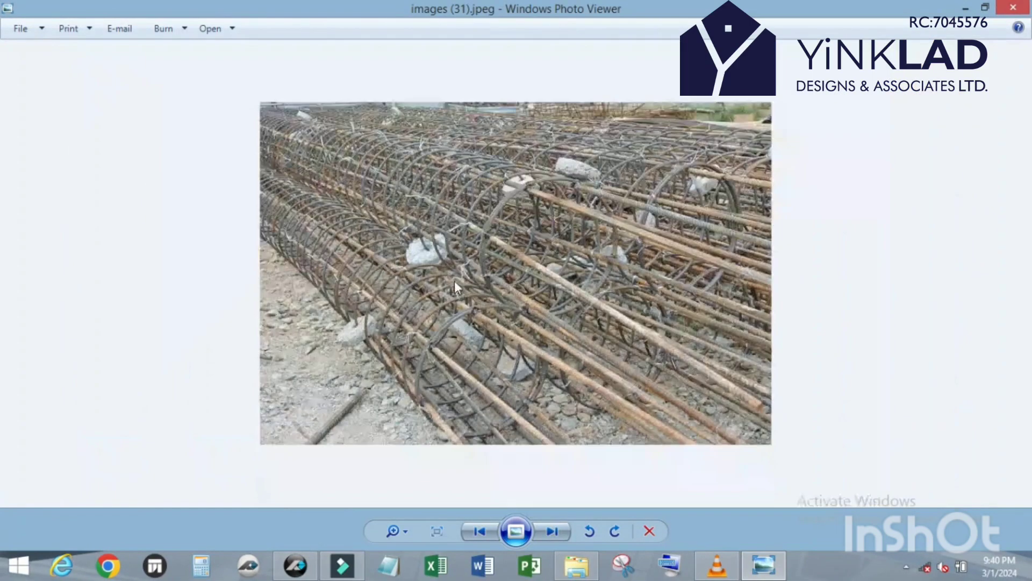
{"action": "scroll", "coordinate": [453, 281], "scroll_direction": "down", "scroll_amount": 4}
{"action": "left_click", "coordinate": [548, 532]}
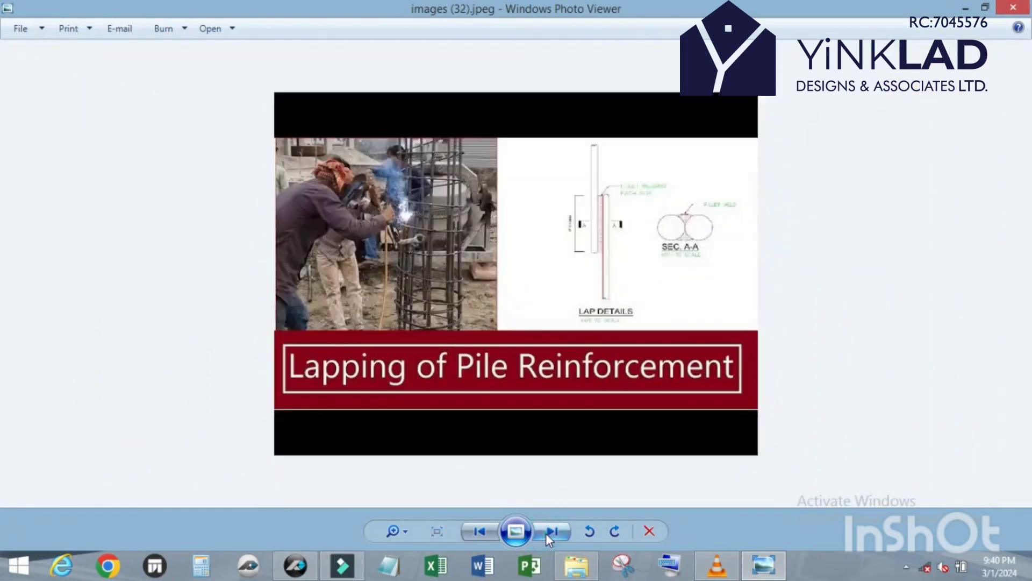
{"action": "scroll", "coordinate": [464, 260], "scroll_direction": "up", "scroll_amount": 1}
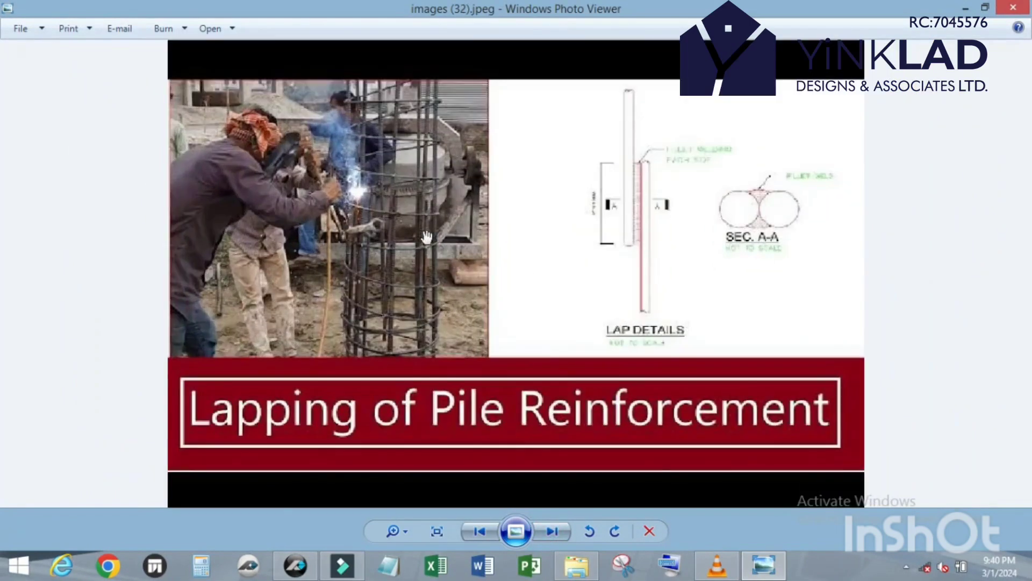
{"action": "scroll", "coordinate": [437, 257], "scroll_direction": "up", "scroll_amount": 1}
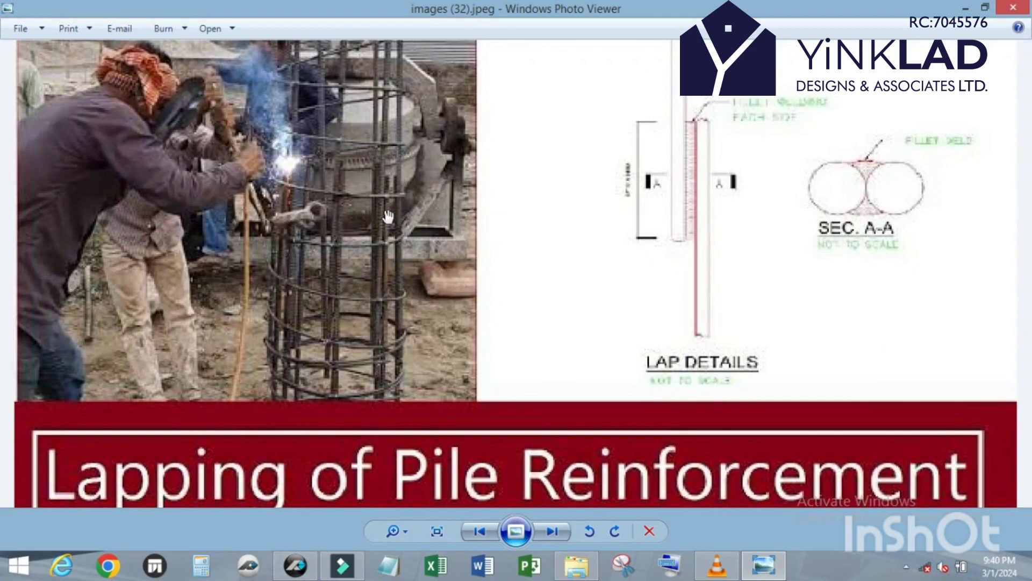
{"action": "scroll", "coordinate": [387, 191], "scroll_direction": "down", "scroll_amount": 2}
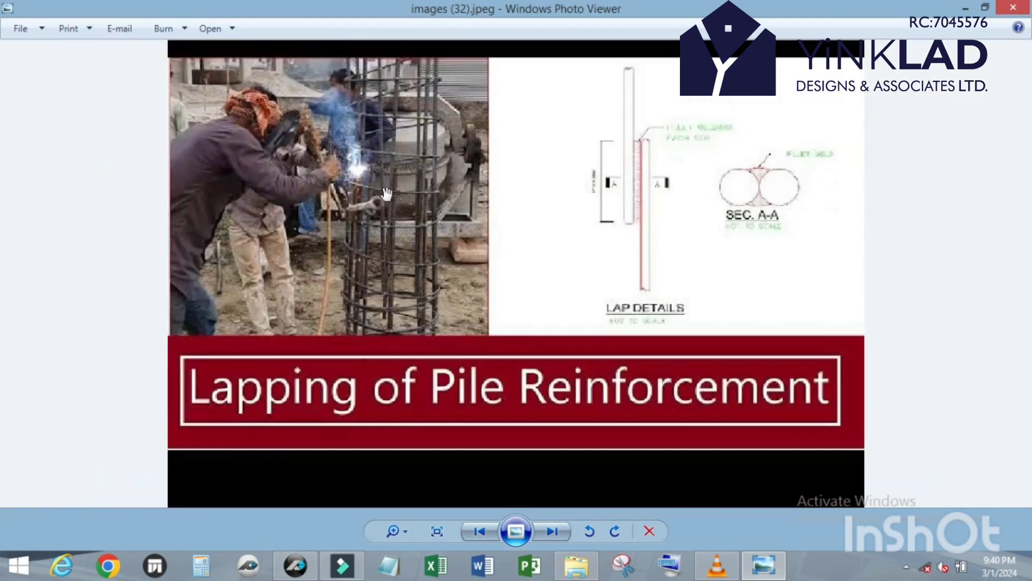
{"action": "scroll", "coordinate": [432, 193], "scroll_direction": "up", "scroll_amount": 1}
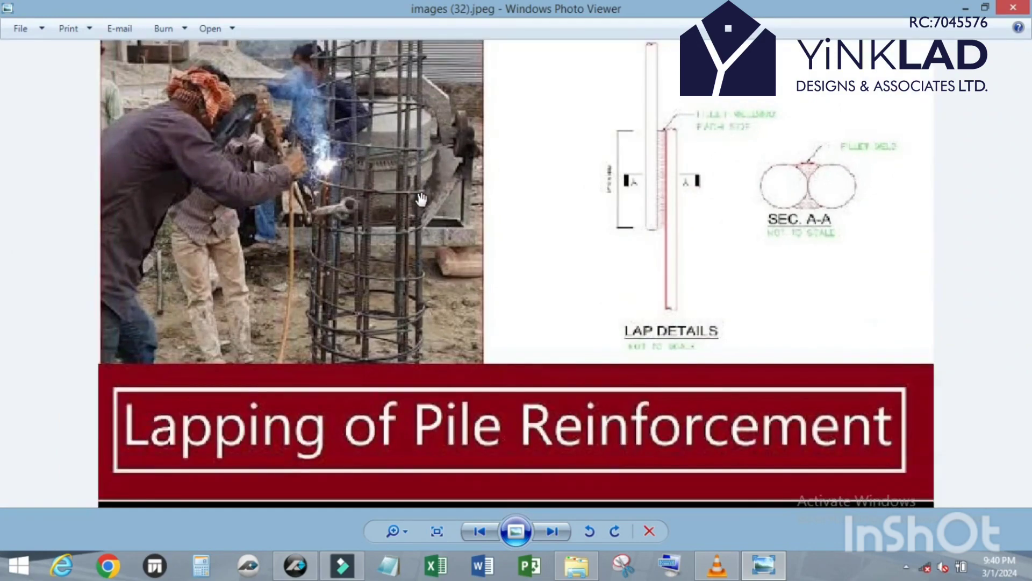
{"action": "scroll", "coordinate": [420, 186], "scroll_direction": "up", "scroll_amount": 1}
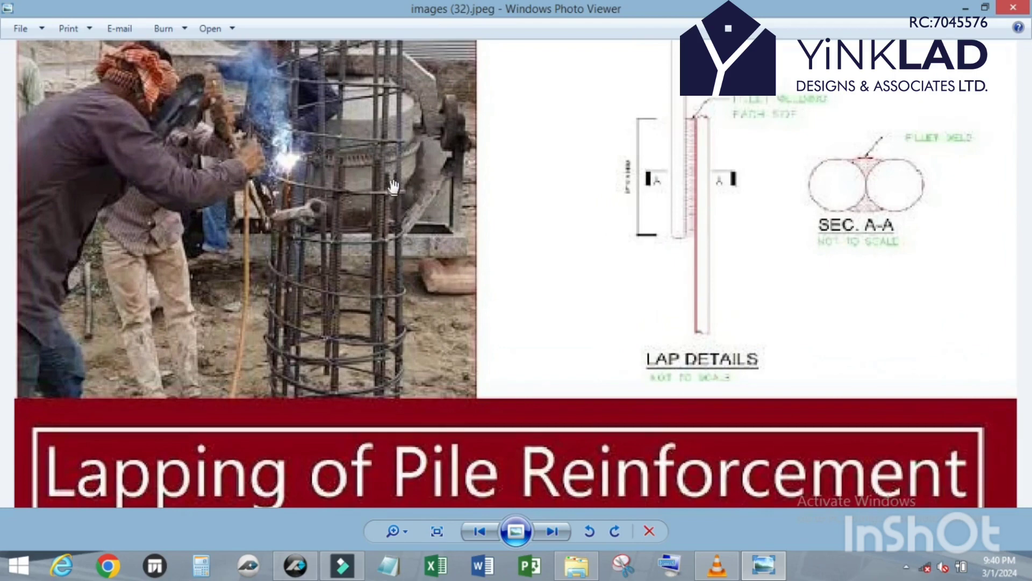
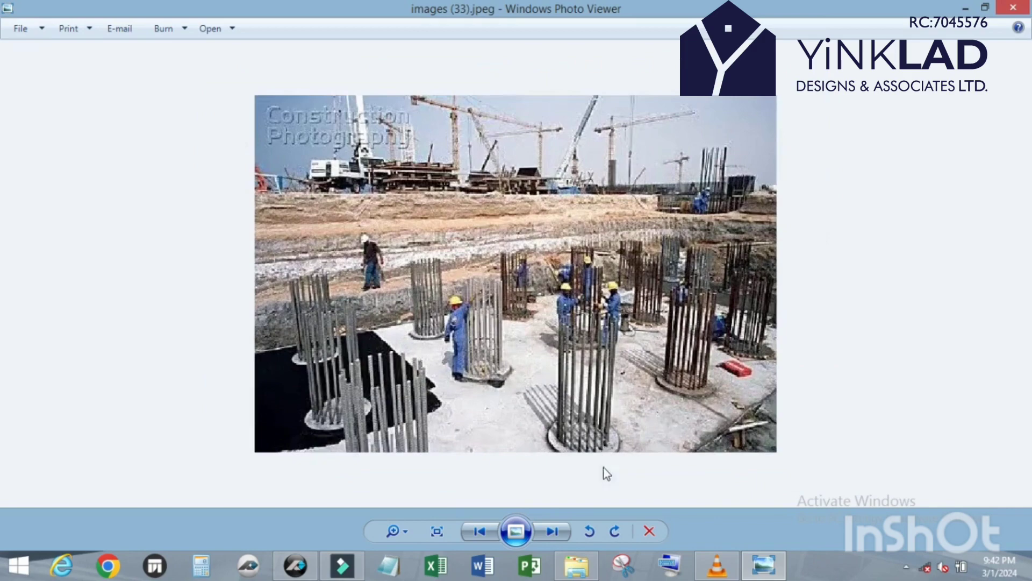
Step: Inspect the exposed pile bars in images (33), comparing them with the reinforcement photo IMG-20240220-WA0092
{"action": "scroll", "coordinate": [604, 468], "scroll_direction": "up", "scroll_amount": 2}
{"action": "scroll", "coordinate": [787, 438], "scroll_direction": "up", "scroll_amount": 1}
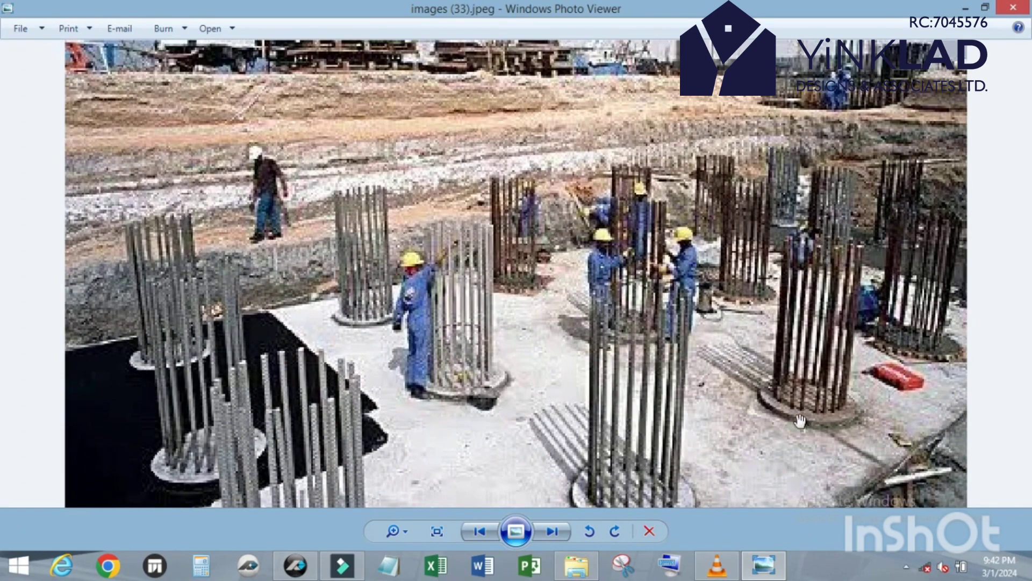
{"action": "scroll", "coordinate": [667, 341], "scroll_direction": "down", "scroll_amount": 2}
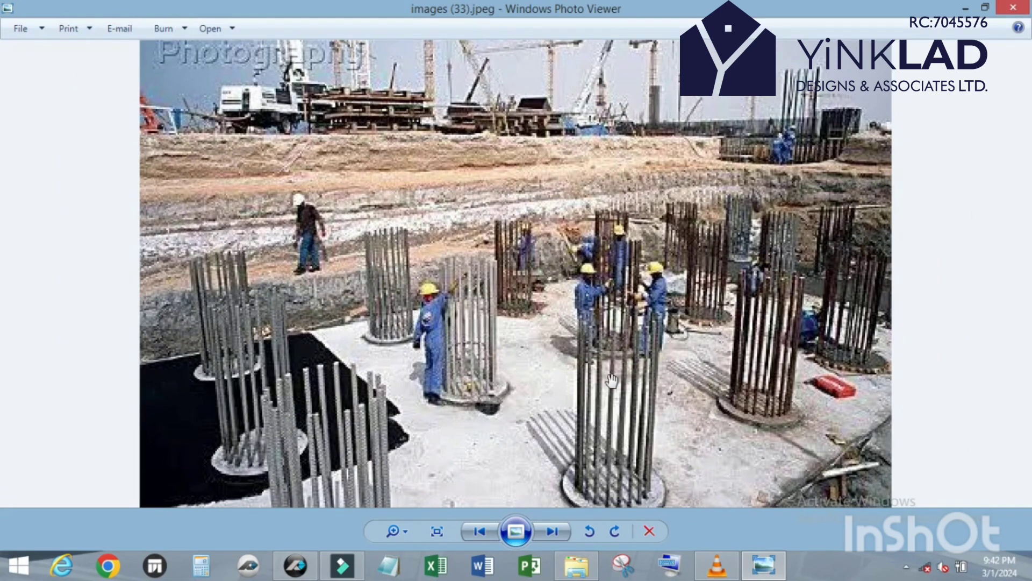
{"action": "scroll", "coordinate": [621, 322], "scroll_direction": "up", "scroll_amount": 1}
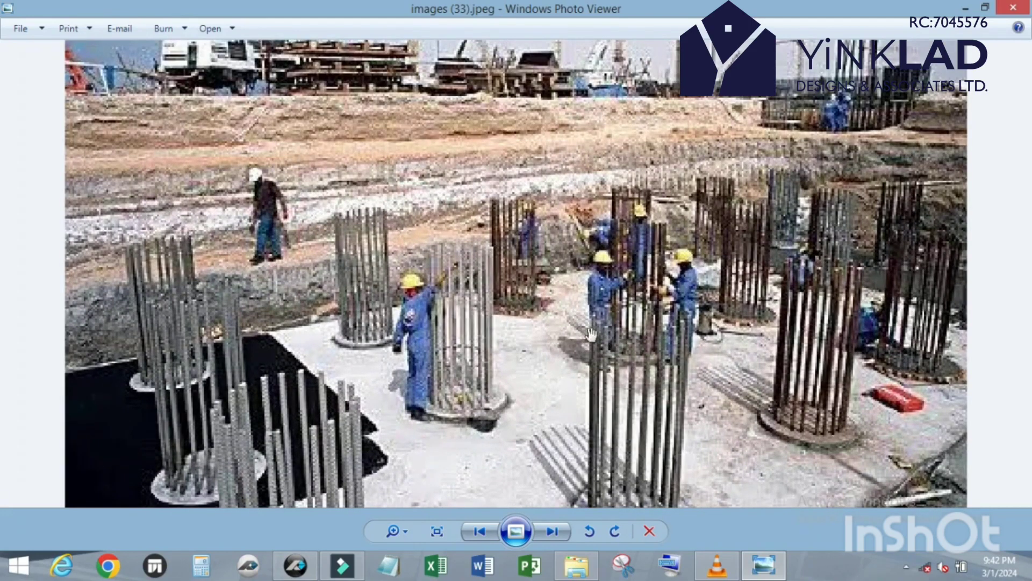
{"action": "scroll", "coordinate": [606, 343], "scroll_direction": "down", "scroll_amount": 2}
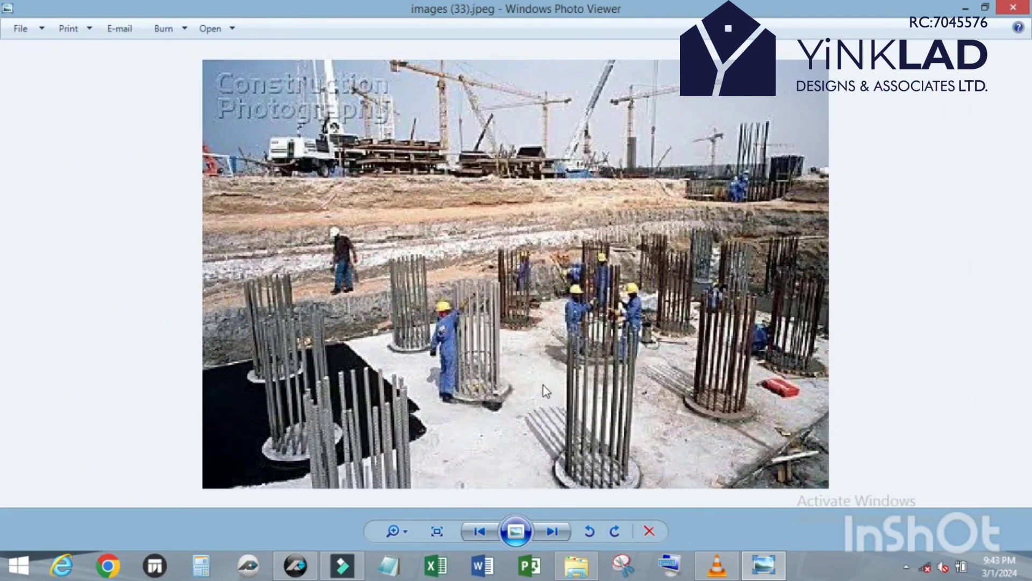
{"action": "left_click", "coordinate": [550, 532]}
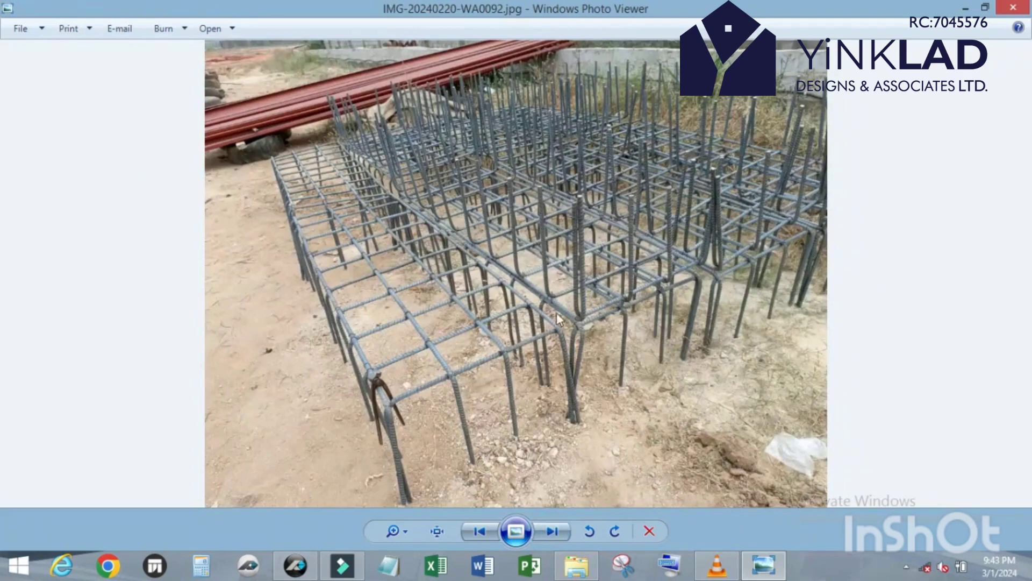
{"action": "left_click", "coordinate": [480, 530]}
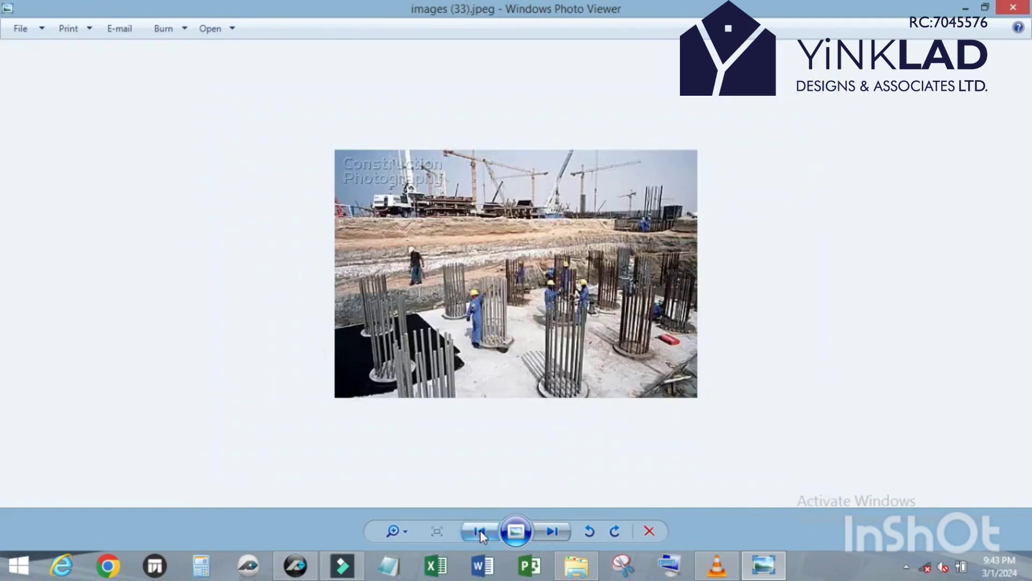
{"action": "scroll", "coordinate": [573, 391], "scroll_direction": "up", "scroll_amount": 1}
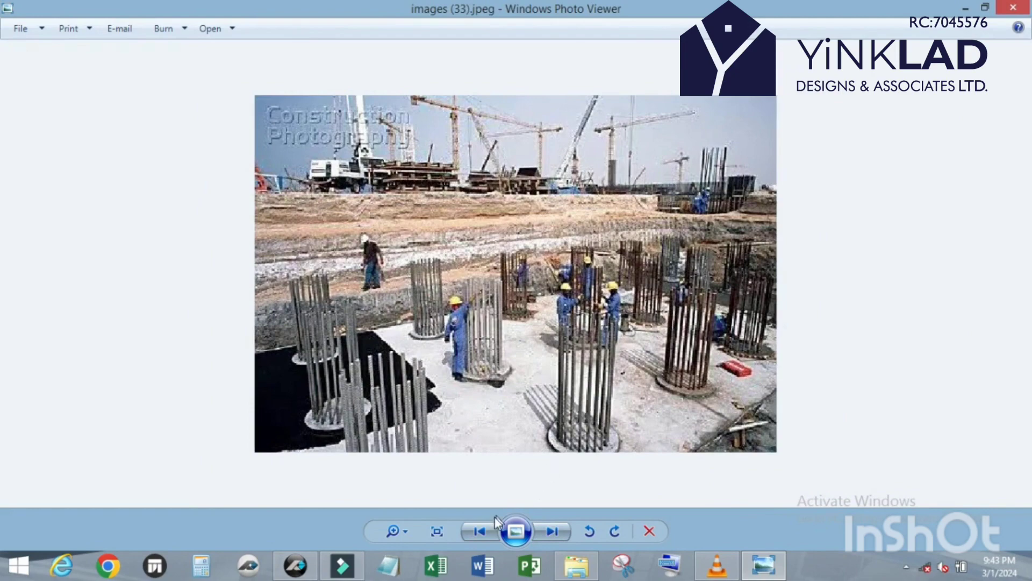
Step: Switch to PlanSwift and create a folder named PILE REBAR in the TRAINING TEMPLATE
{"action": "left_click", "coordinate": [961, 9]}
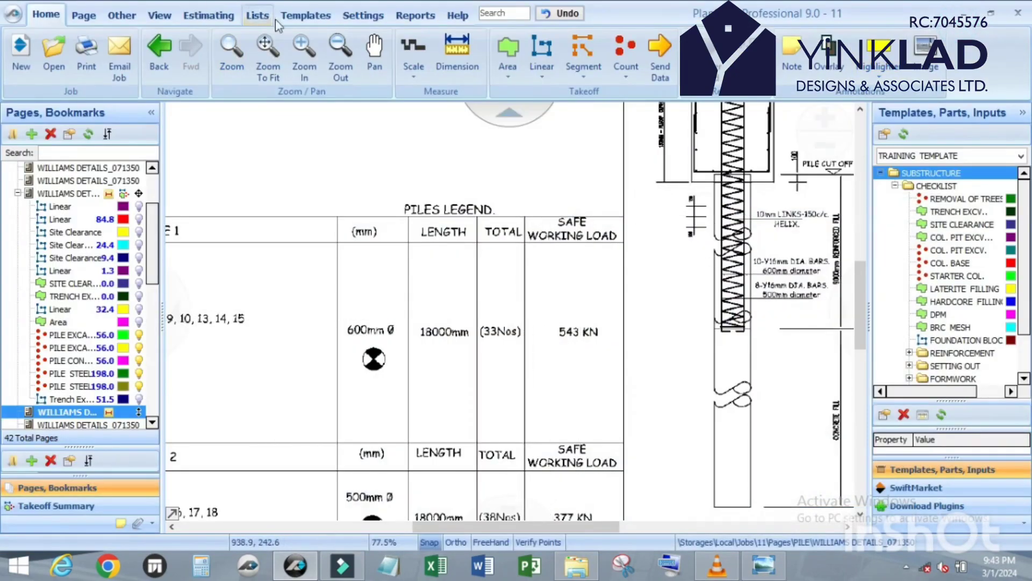
{"action": "left_click", "coordinate": [295, 15]}
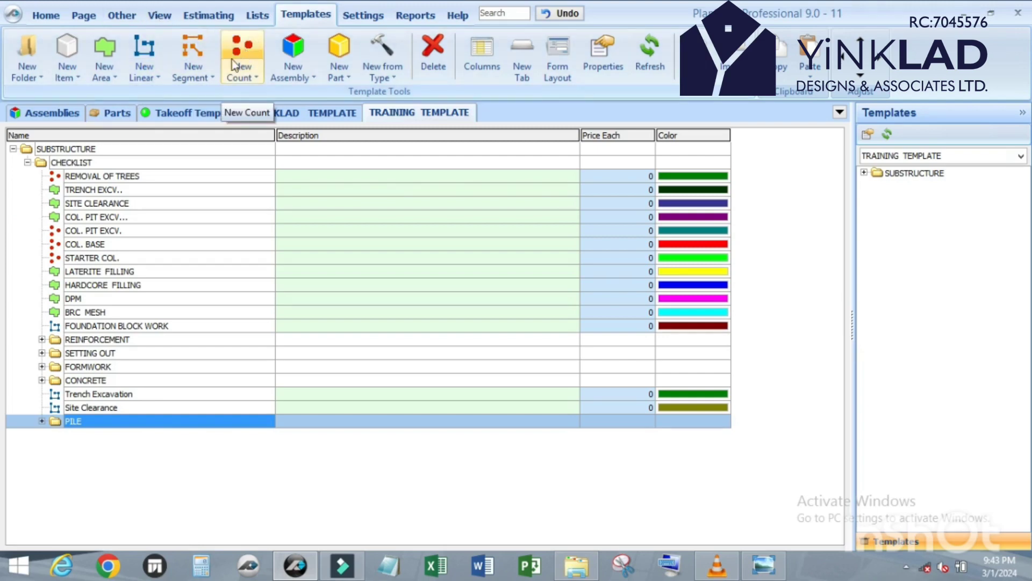
{"action": "left_click", "coordinate": [27, 54]}
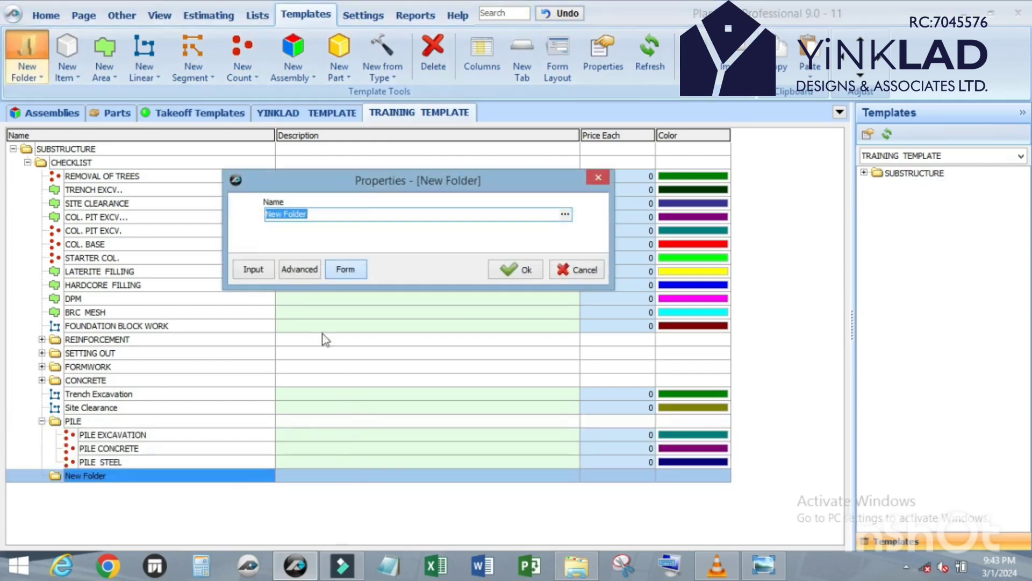
{"action": "type", "text": "PILE REBA"}
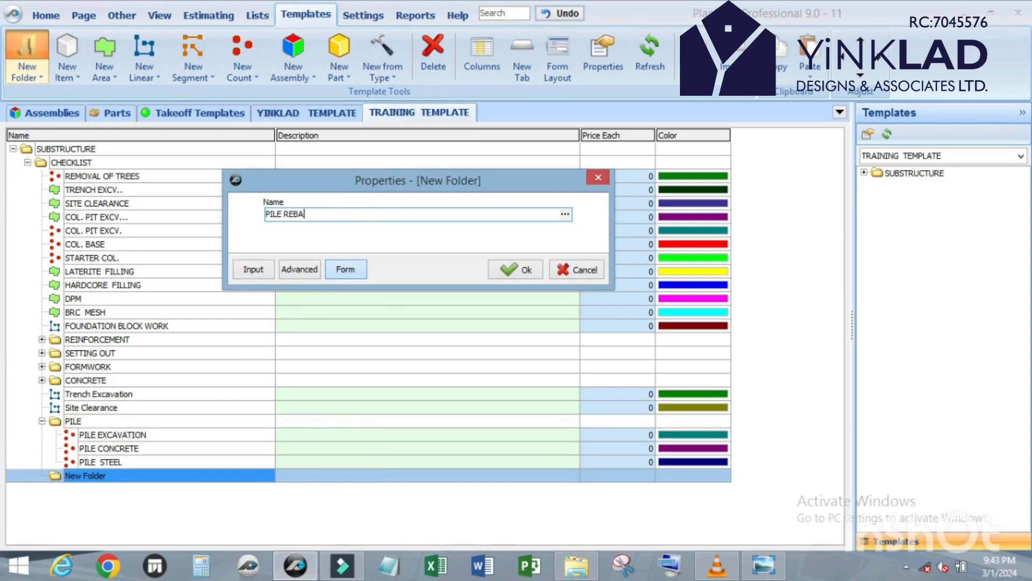
{"action": "type", "text": "R"}
{"action": "left_click", "coordinate": [527, 269]}
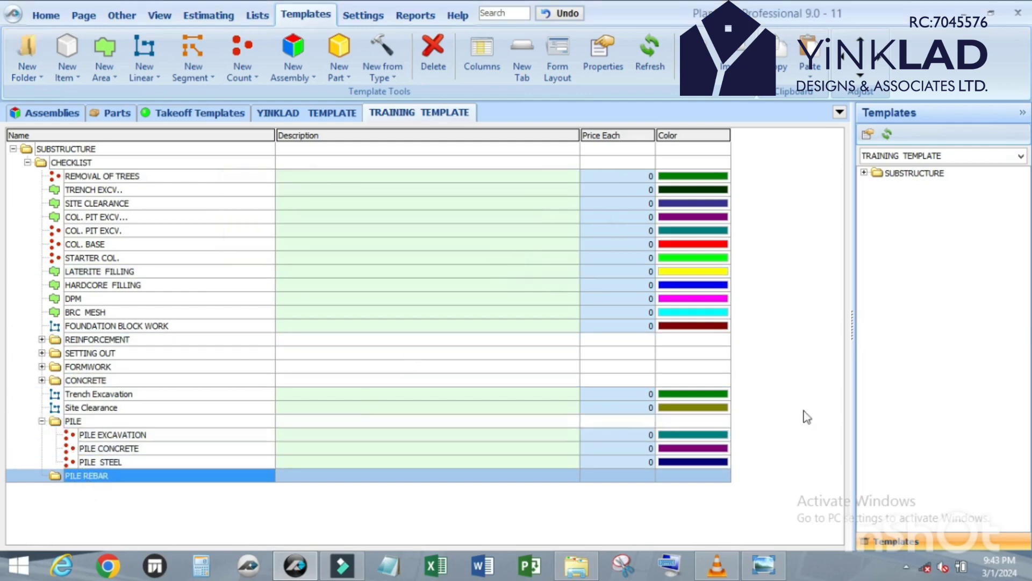
Step: Nest the PILE REBAR folder inside the PILE folder and check its place in the hierarchy
{"action": "left_click", "coordinate": [883, 66]}
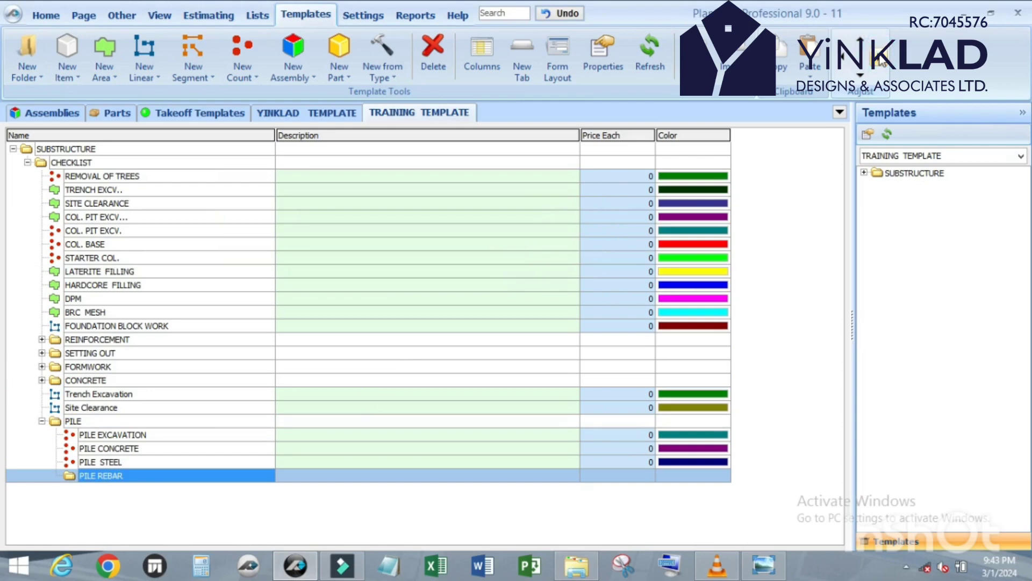
{"action": "left_click", "coordinate": [41, 421]}
{"action": "left_click", "coordinate": [42, 420]}
Step: Start a new count item from the PILE REBAR folder and name it PILE REINFORCEMENT BAR
{"action": "left_click", "coordinate": [132, 477]}
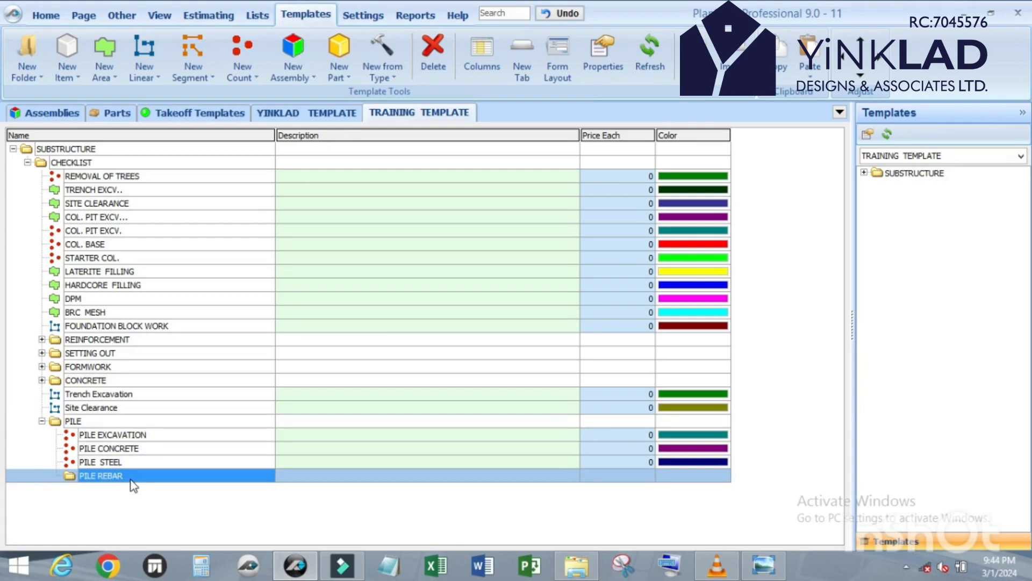
{"action": "left_click", "coordinate": [243, 51]}
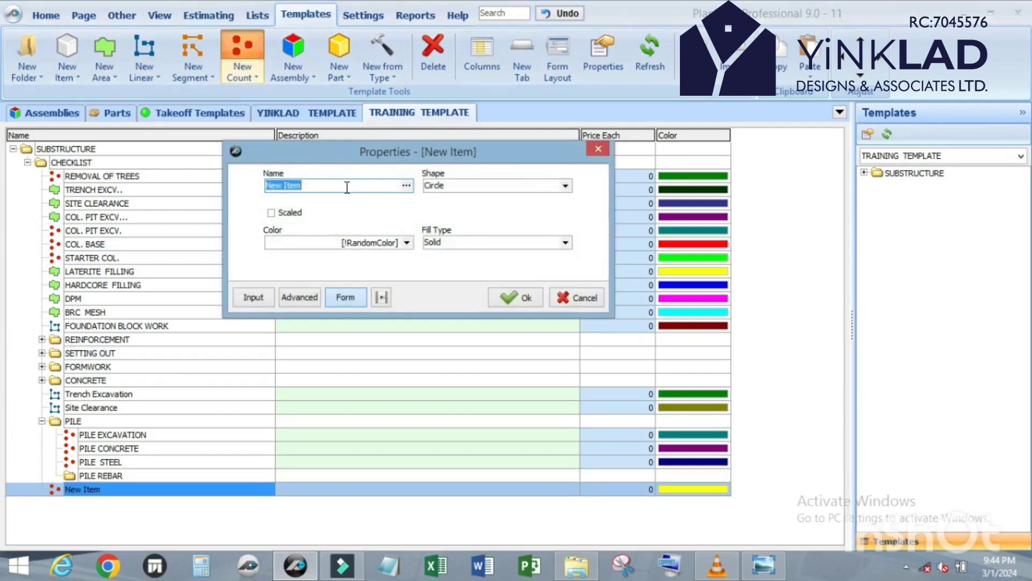
{"action": "type", "text": "PILE REINFORCEMENT"}
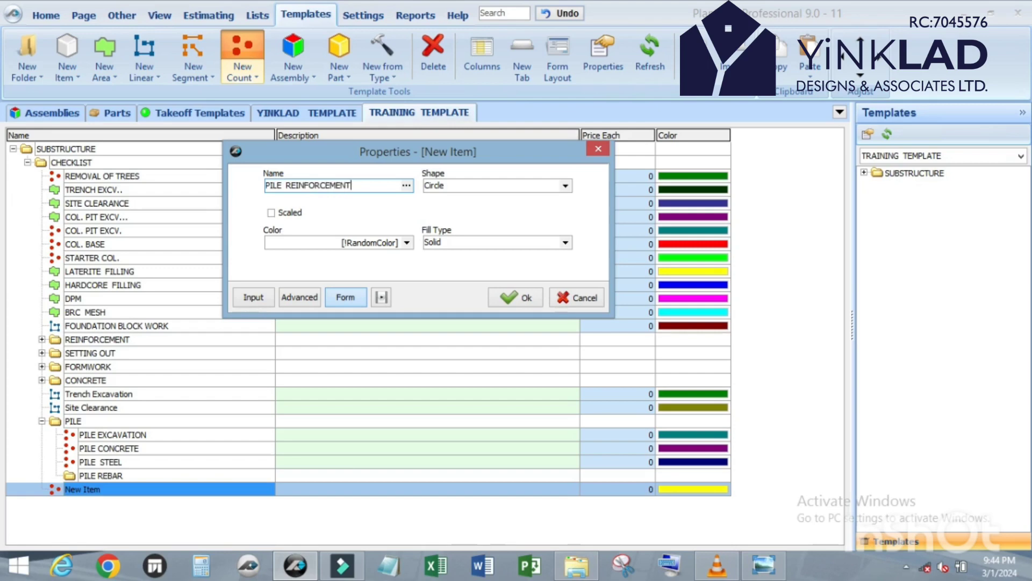
{"action": "type", "text": " BAR"}
Step: Add a number property DIA after Price Total in the item's advanced properties, with list values 16, 20 and 22
{"action": "left_click", "coordinate": [300, 297]}
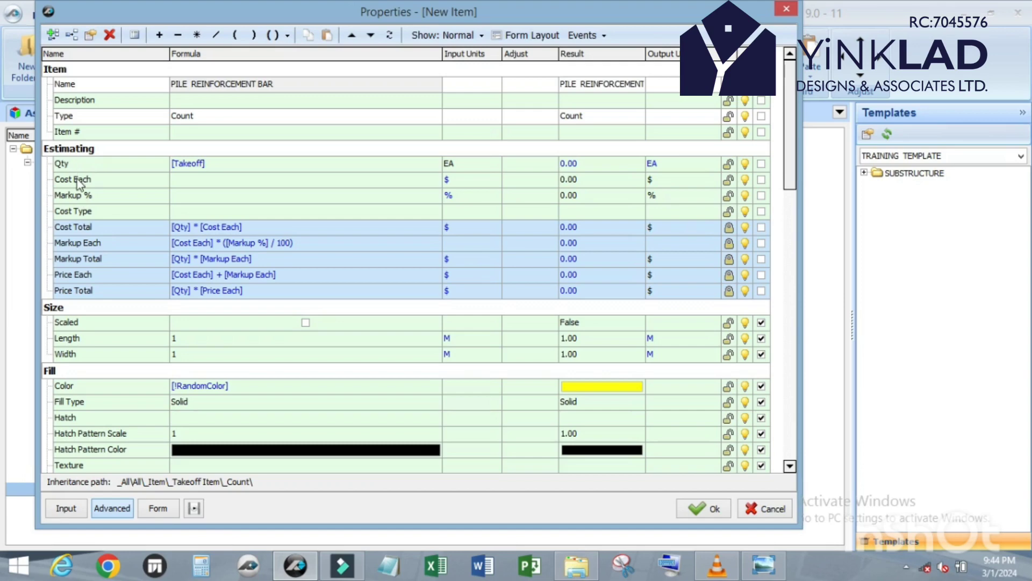
{"action": "scroll", "coordinate": [78, 205], "scroll_direction": "down", "scroll_amount": 2}
{"action": "left_click", "coordinate": [84, 201]}
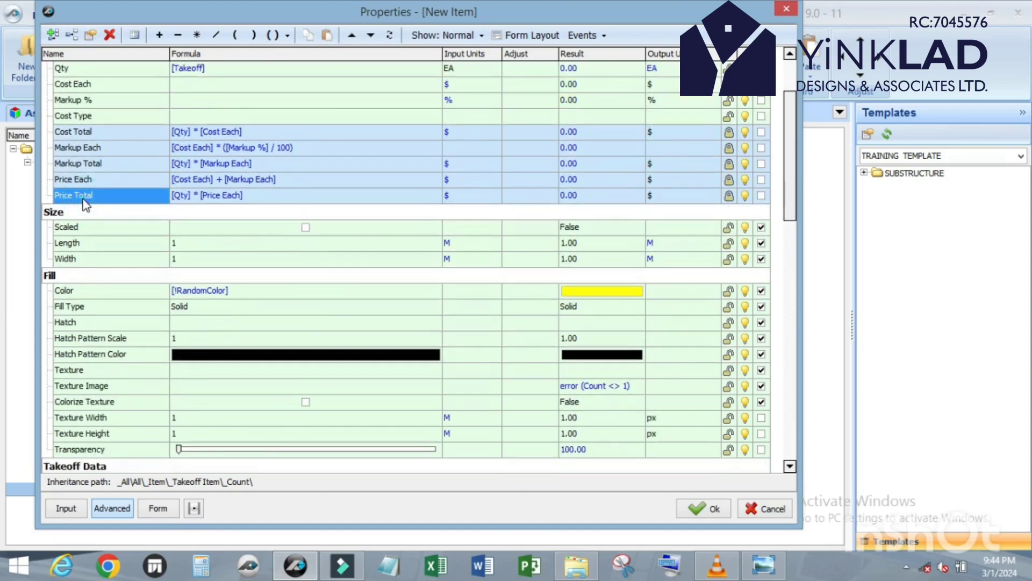
{"action": "left_click", "coordinate": [54, 36]}
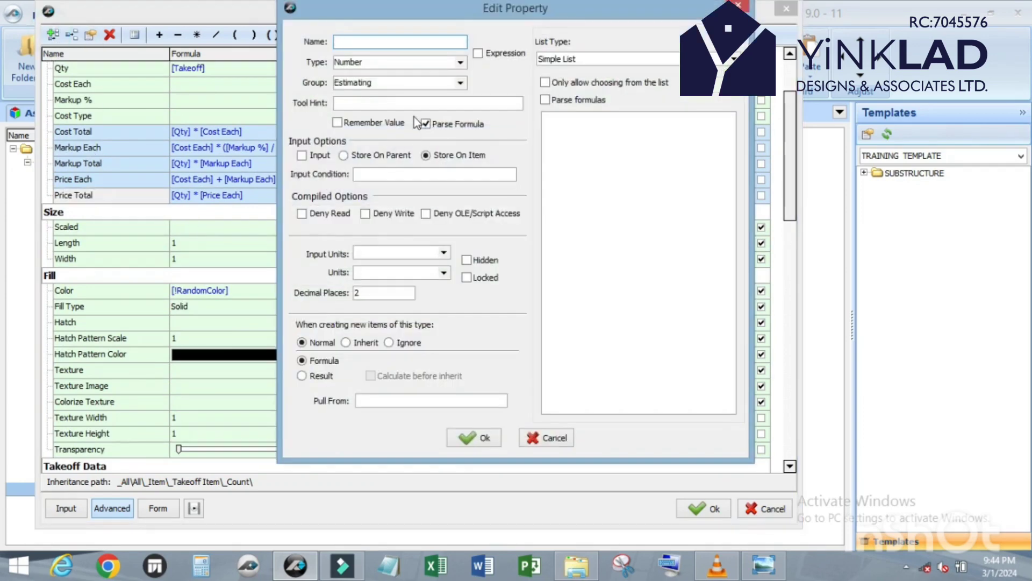
{"action": "type", "text": "DIA"}
{"action": "left_click", "coordinate": [592, 131]}
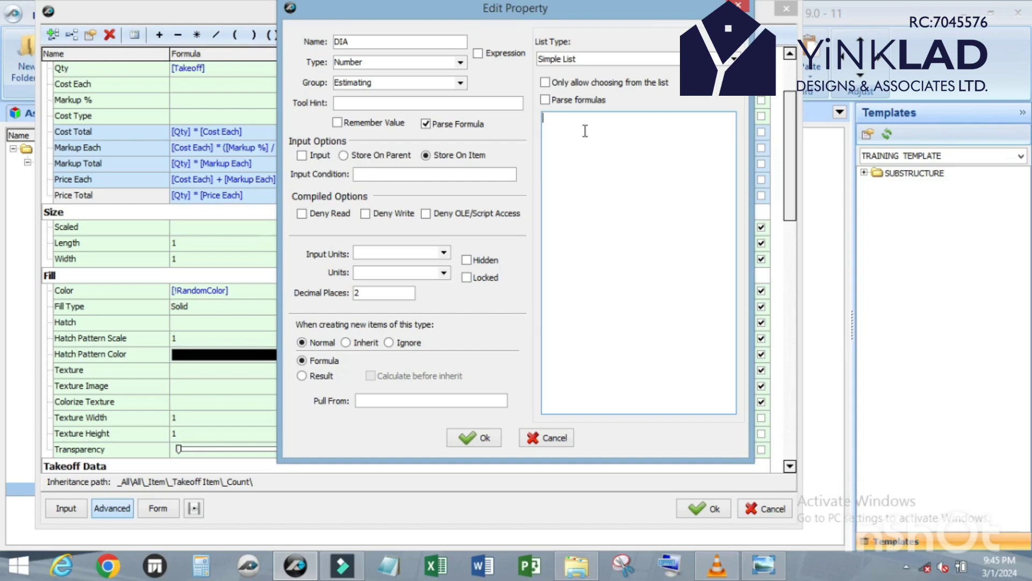
{"action": "left_click", "coordinate": [585, 130]}
{"action": "type", "text": "16 "}
{"action": "type", "text": "20 "}
{"action": "type", "text": "22"}
{"action": "left_click", "coordinate": [480, 439]}
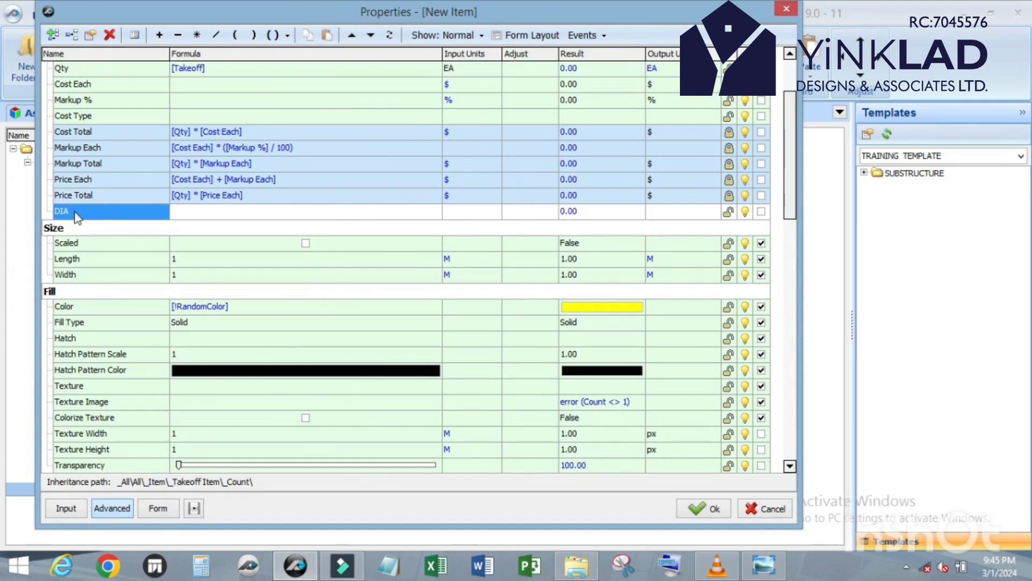
Step: Add a number property BAR WEIGTH to the Estimating group with list values 1.579, 2.467 and 2.985
{"action": "left_click", "coordinate": [54, 33]}
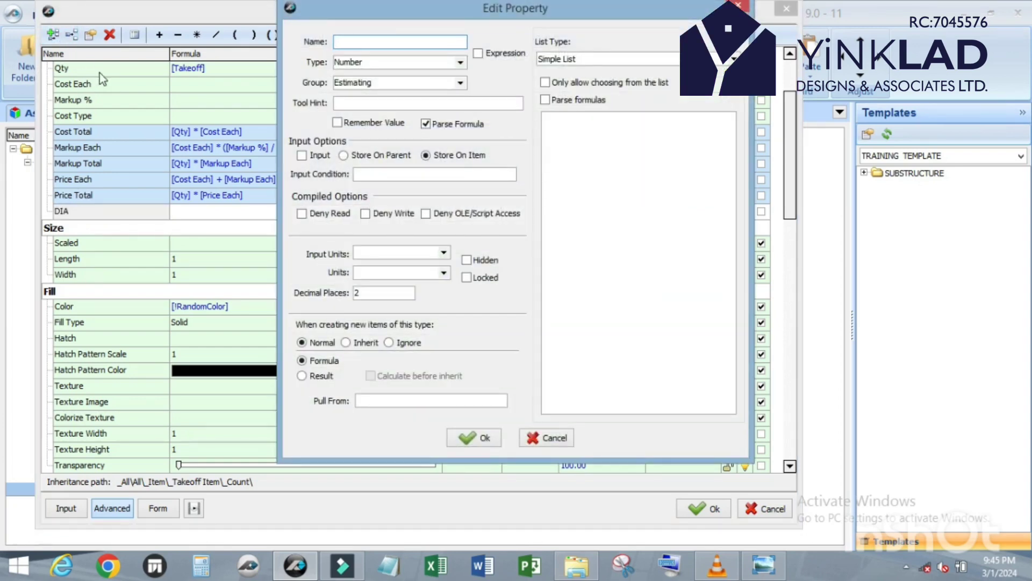
{"action": "type", "text": "BAR WEIG"}
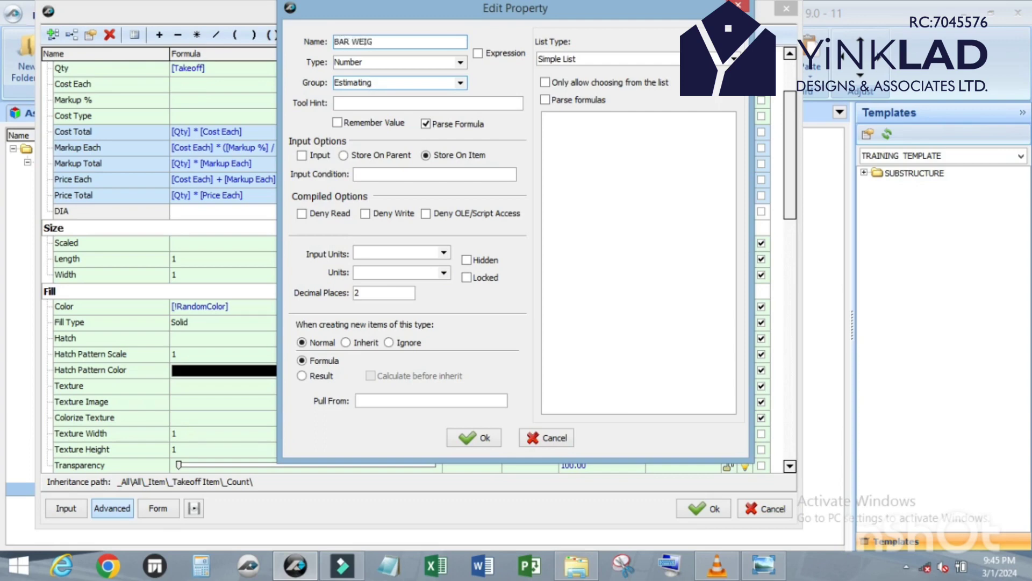
{"action": "type", "text": "TH"}
{"action": "left_click", "coordinate": [574, 124]}
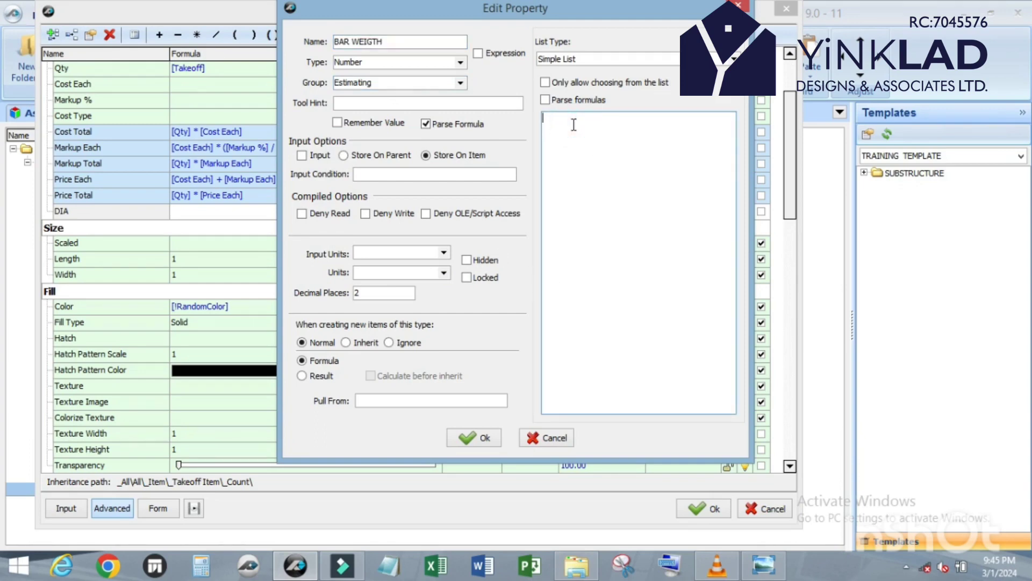
{"action": "type", "text": "1."}
{"action": "type", "text": "579"}
{"action": "type", "text": "2."}
{"action": "type", "text": "46"}
{"action": "type", "text": "7"}
{"action": "key", "text": "Return"}
{"action": "type", "text": "2.985"}
{"action": "left_click", "coordinate": [481, 438]}
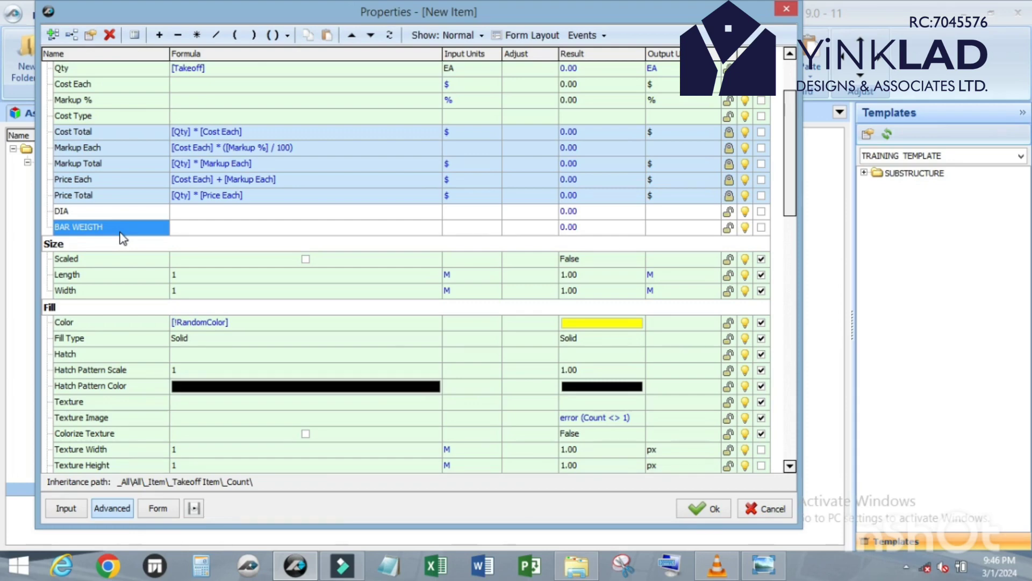
Step: Add a number property NRS OF PILE POINT to the Estimating group of the reinforcement item
{"action": "left_click", "coordinate": [56, 36]}
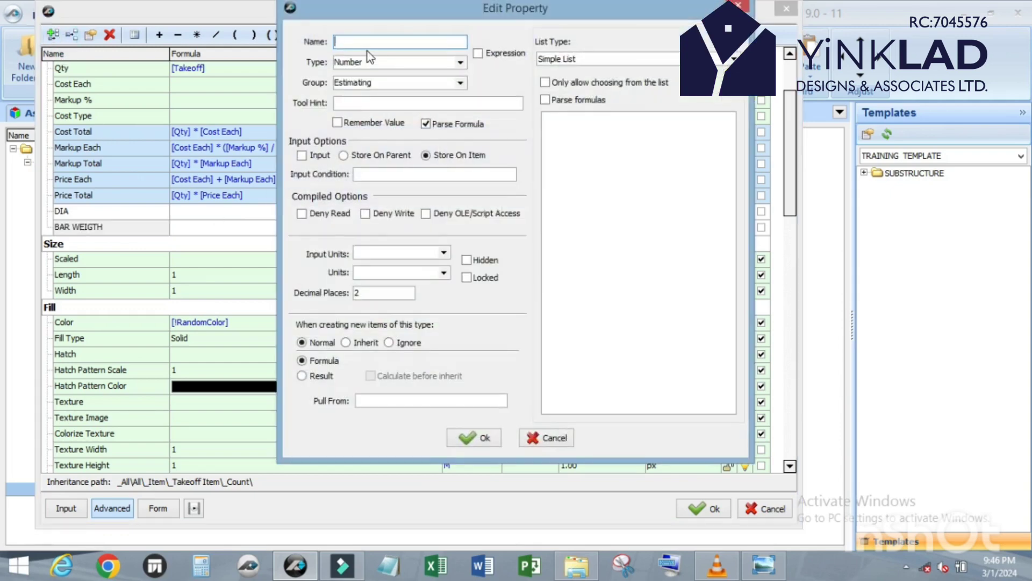
{"action": "type", "text": "NRE"}
{"action": "type", "text": " OF PILE"}
{"action": "type", "text": " POINT"}
{"action": "left_click", "coordinate": [470, 445]}
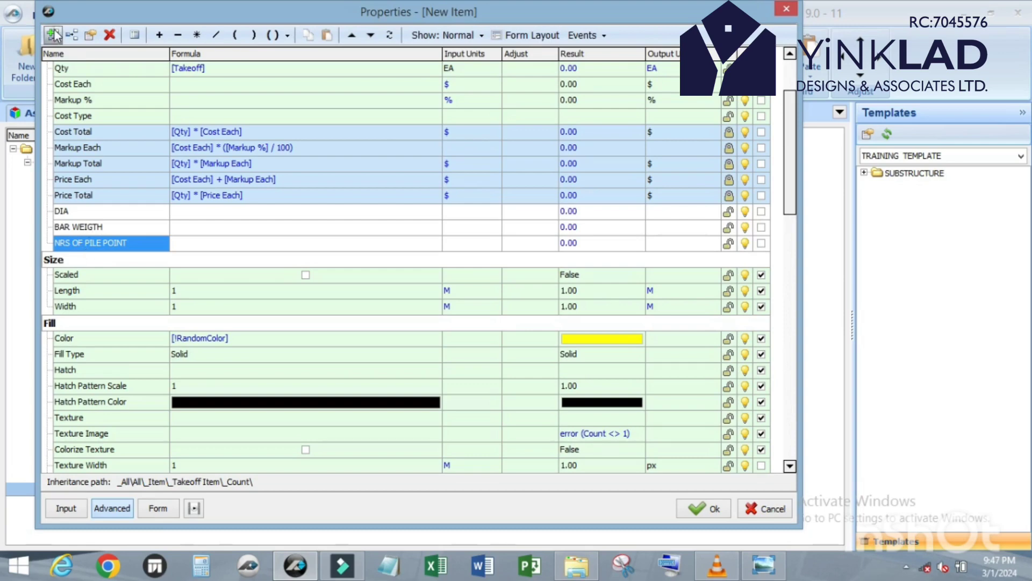
Step: Add two number properties, NRS OF REBAR and PILE DEPTH, to the Estimating group of the reinforcement item
{"action": "key", "text": "Insert"}
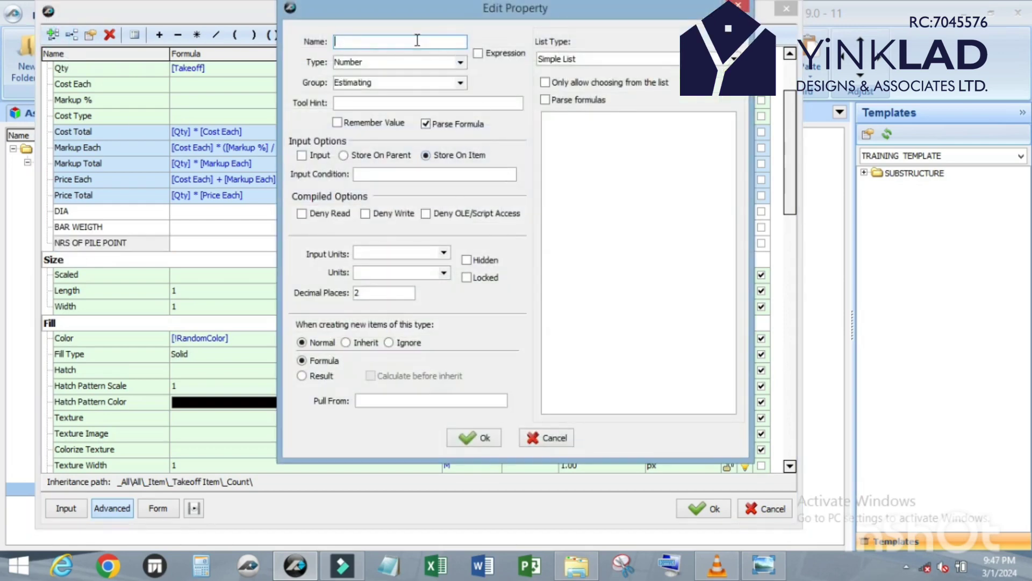
{"action": "type", "text": "NRS OF REBAR"}
{"action": "left_click", "coordinate": [475, 439]}
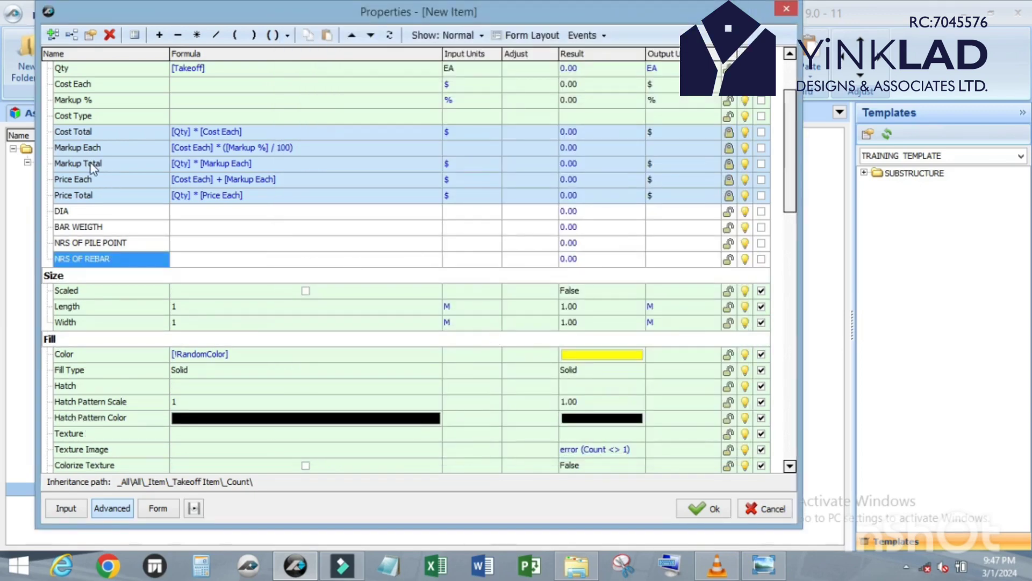
{"action": "left_click", "coordinate": [56, 36]}
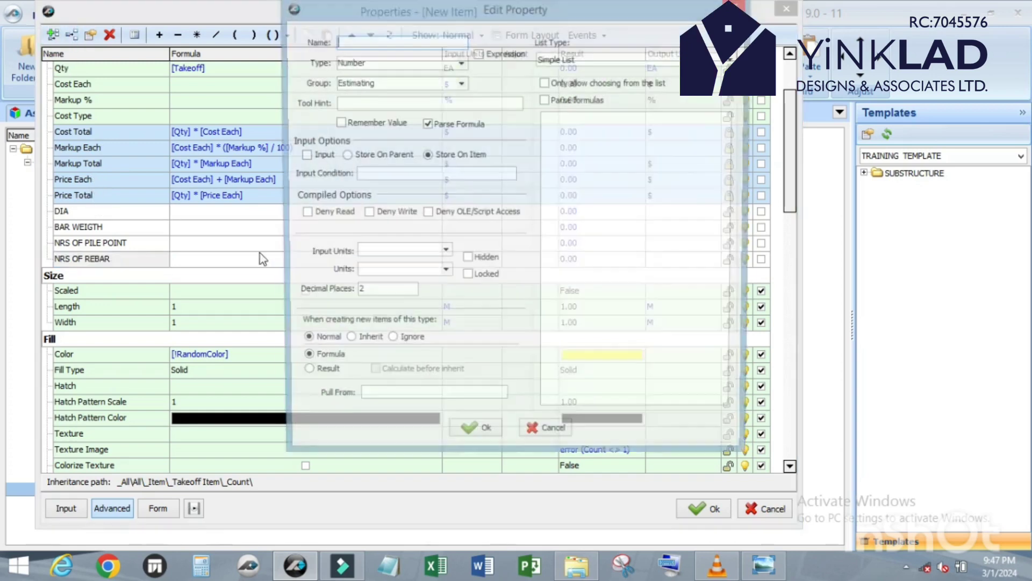
{"action": "type", "text": "PILE"}
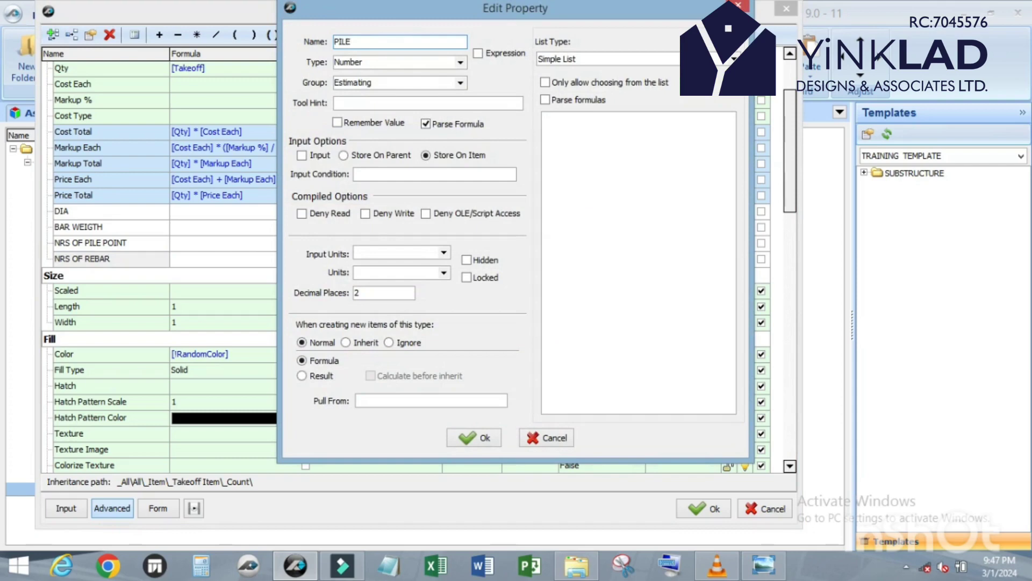
{"action": "type", "text": " DEPTH"}
{"action": "left_click", "coordinate": [471, 438]}
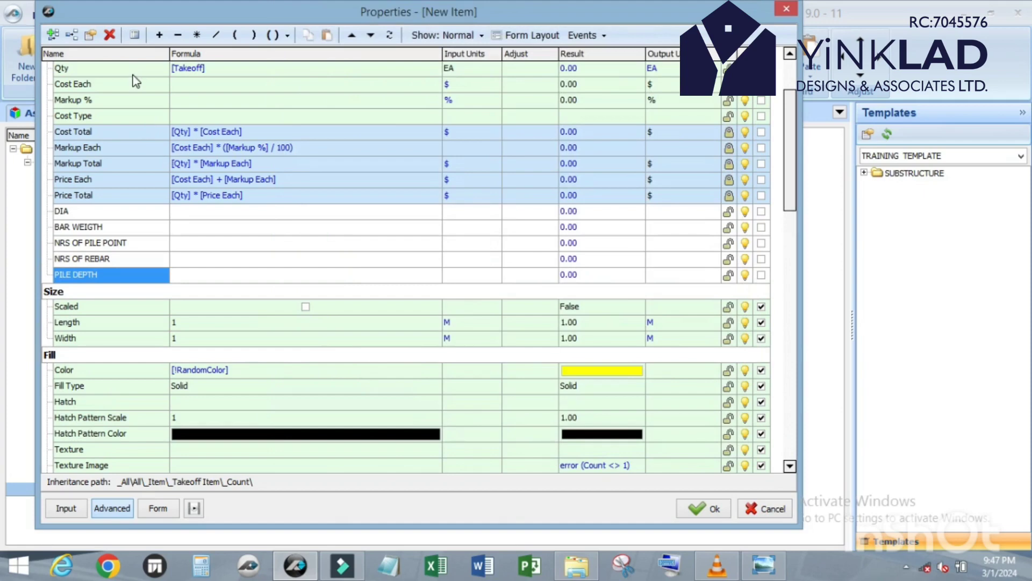
Step: Add number properties LAP and BOTTOM BEND to the Estimating group after PILE DEPTH
{"action": "left_click", "coordinate": [53, 35]}
{"action": "type", "text": "LAP"}
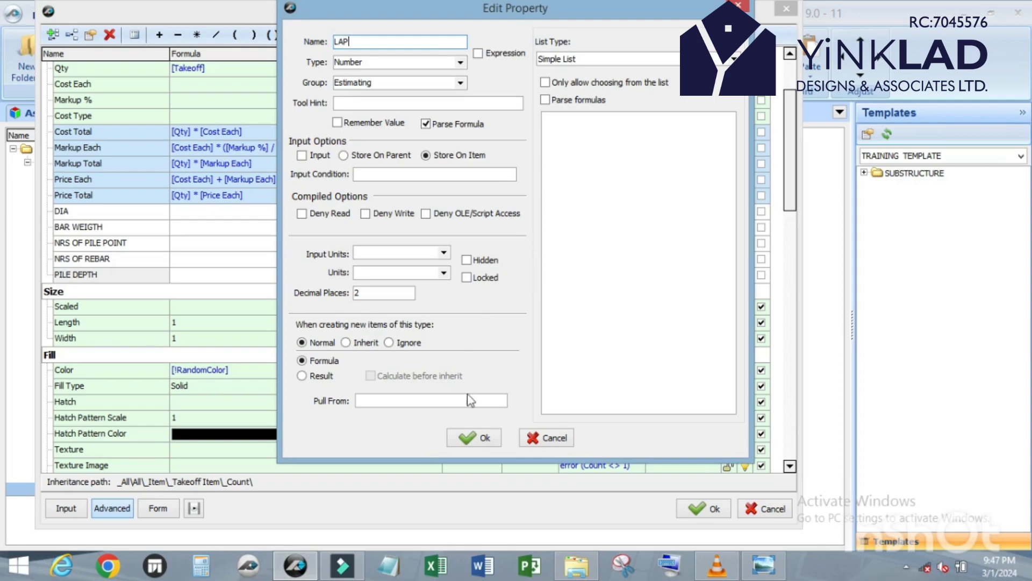
{"action": "left_click", "coordinate": [477, 438]}
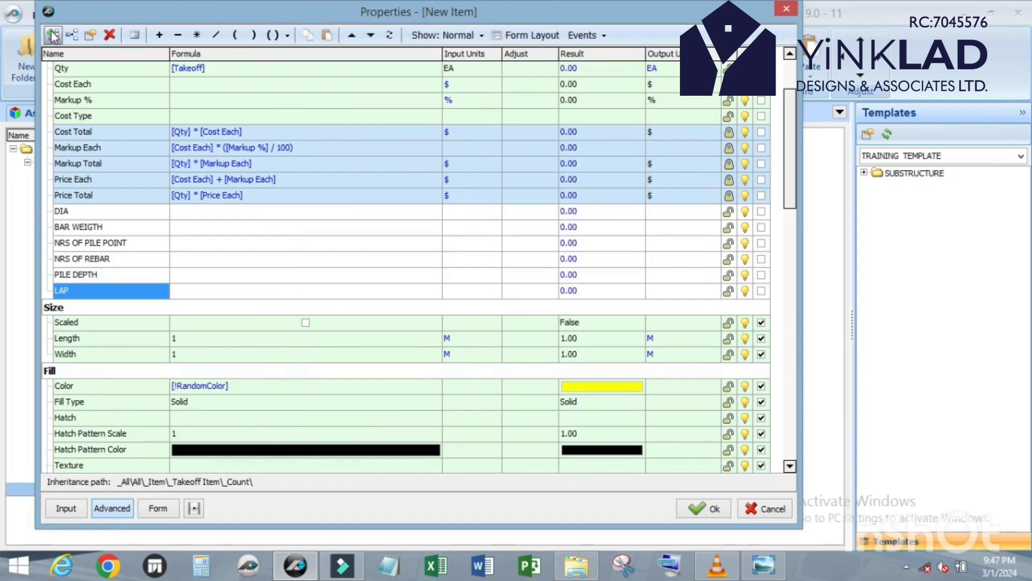
{"action": "type", "text": "BOTTOM"}
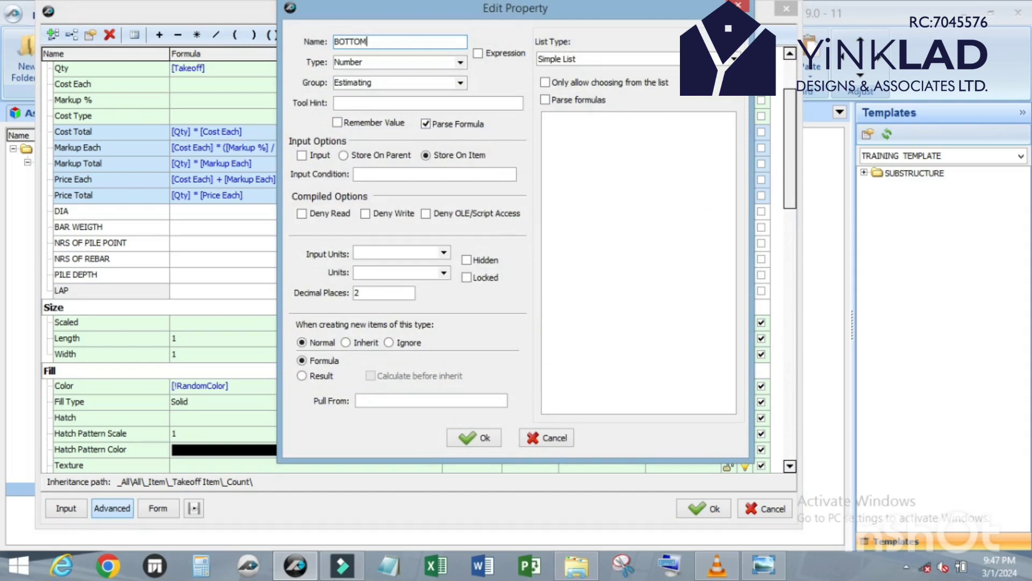
{"action": "type", "text": " BEND"}
{"action": "left_click", "coordinate": [477, 439]}
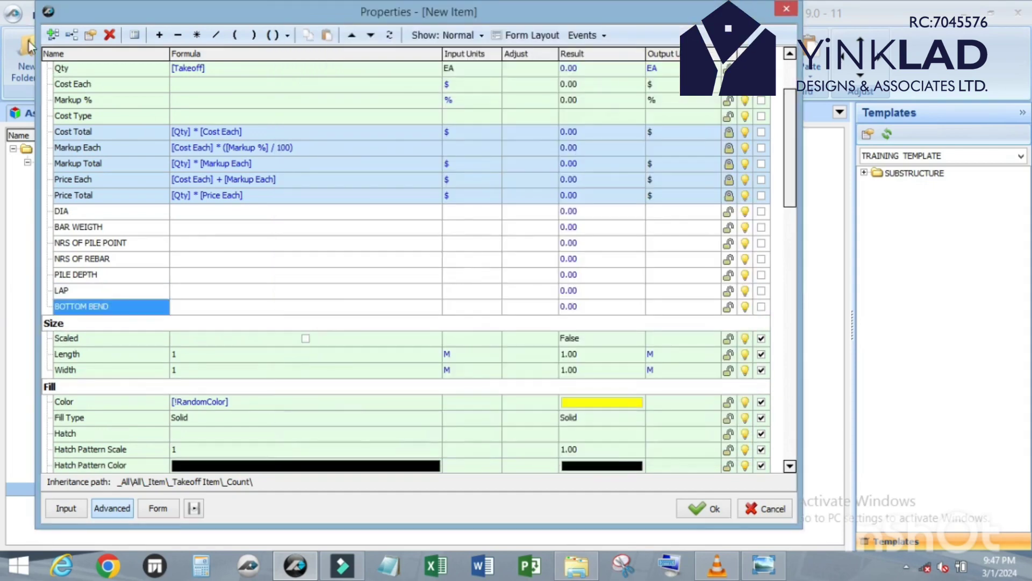
Step: Add number properties PROJECTION and TOP BEND to the Estimating group after BOTTOM BEND
{"action": "left_click", "coordinate": [52, 35]}
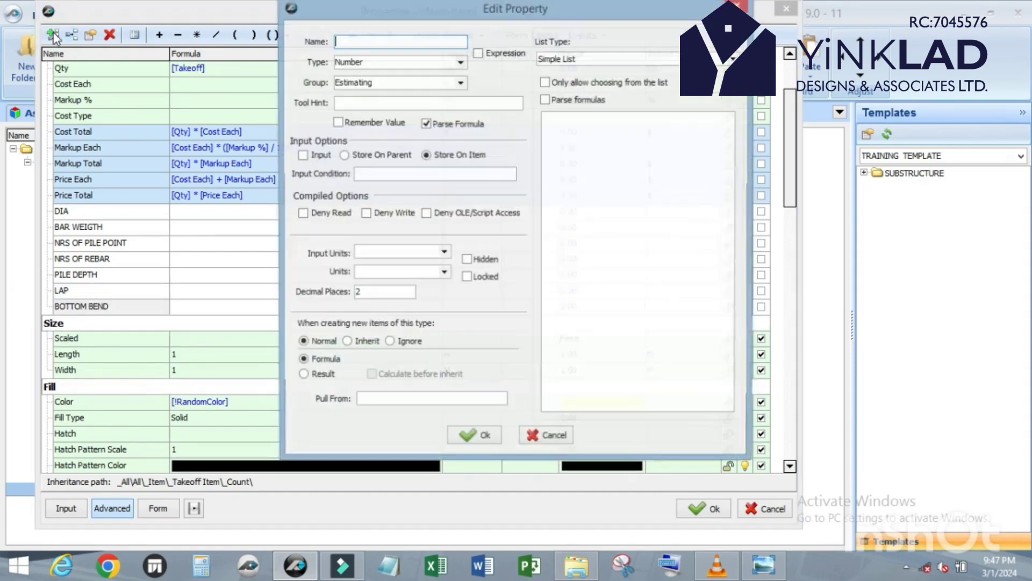
{"action": "type", "text": "PRO"}
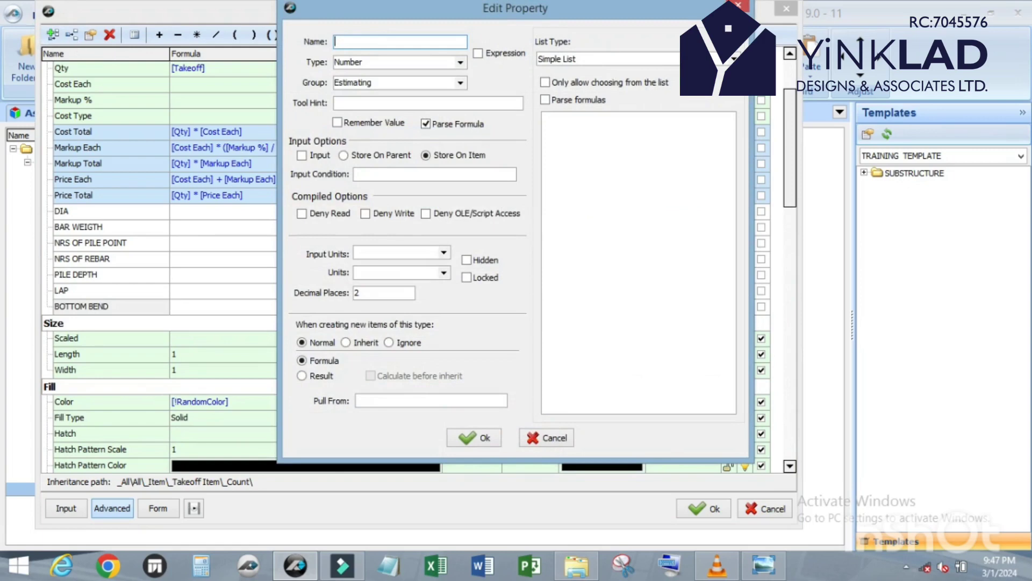
{"action": "type", "text": "JECTION"}
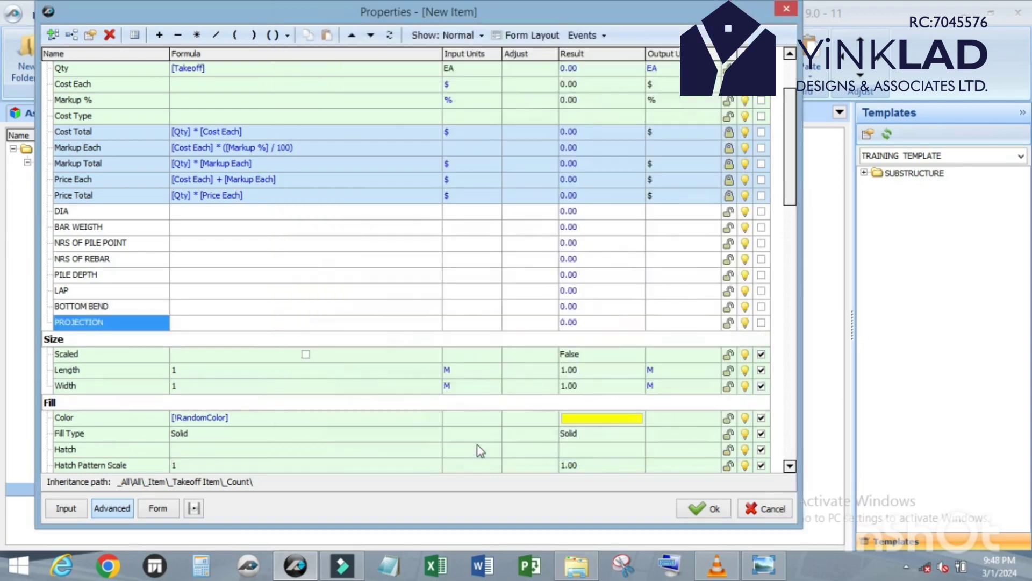
{"action": "left_click", "coordinate": [476, 439]}
{"action": "left_click", "coordinate": [53, 34]}
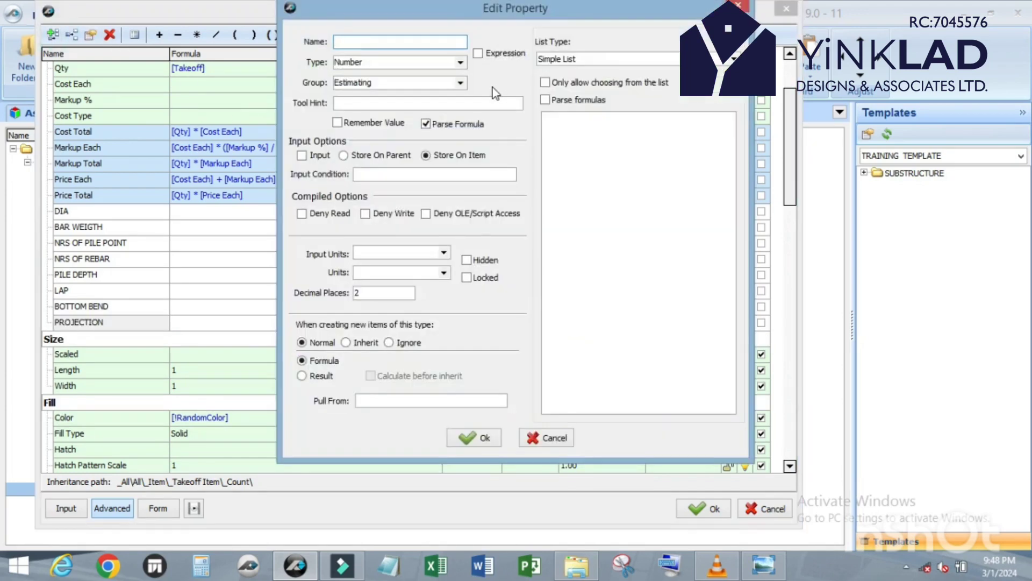
{"action": "type", "text": "TOP BEND"}
{"action": "left_click", "coordinate": [472, 436]}
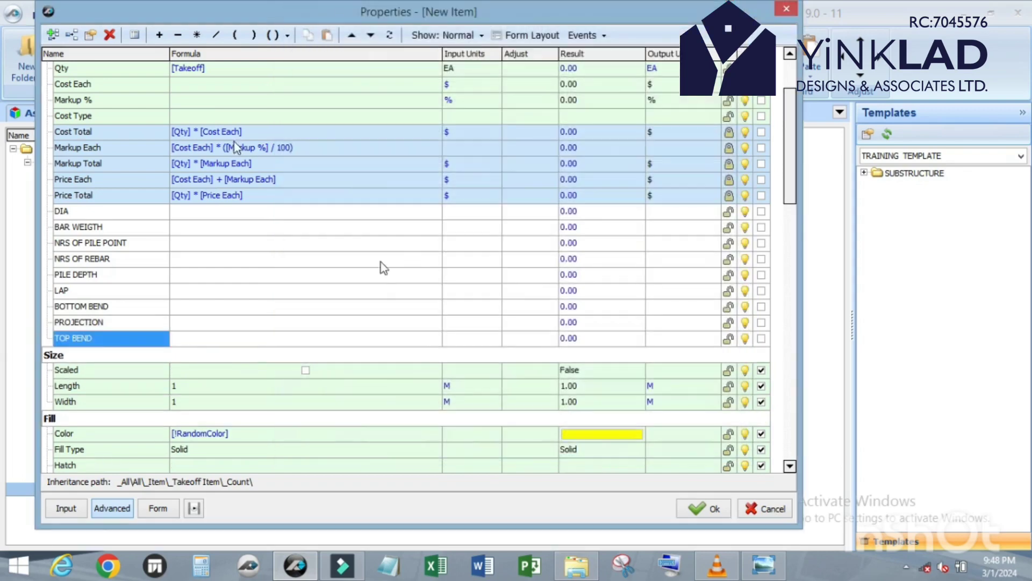
Step: Add number properties TOTAL BAR LENGTH and PILE CAP DEPTH to the Estimating group after TOP BEND
{"action": "left_click", "coordinate": [53, 36]}
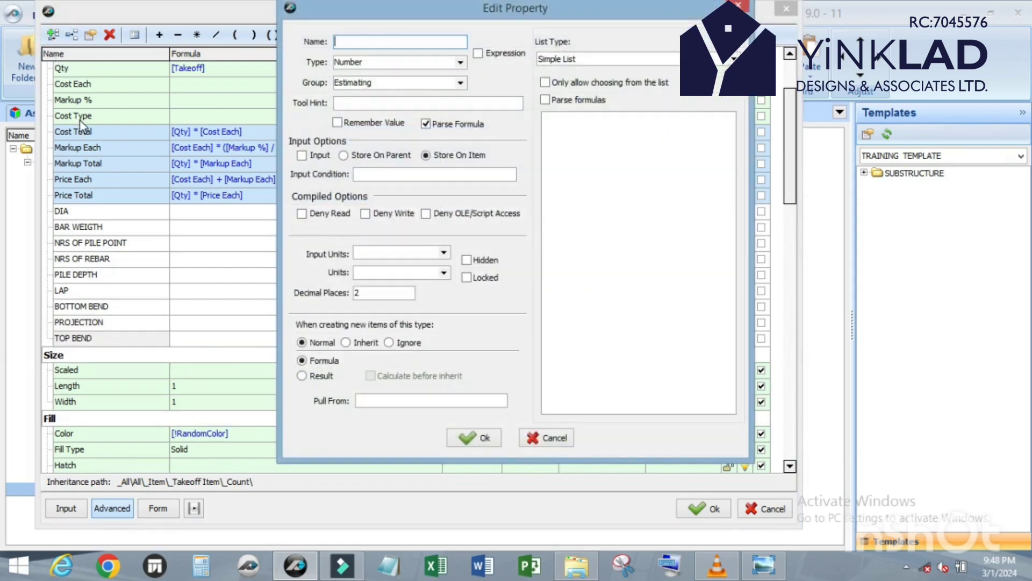
{"action": "type", "text": "TOTAL BAR LENGTH"}
{"action": "left_click", "coordinate": [476, 437]}
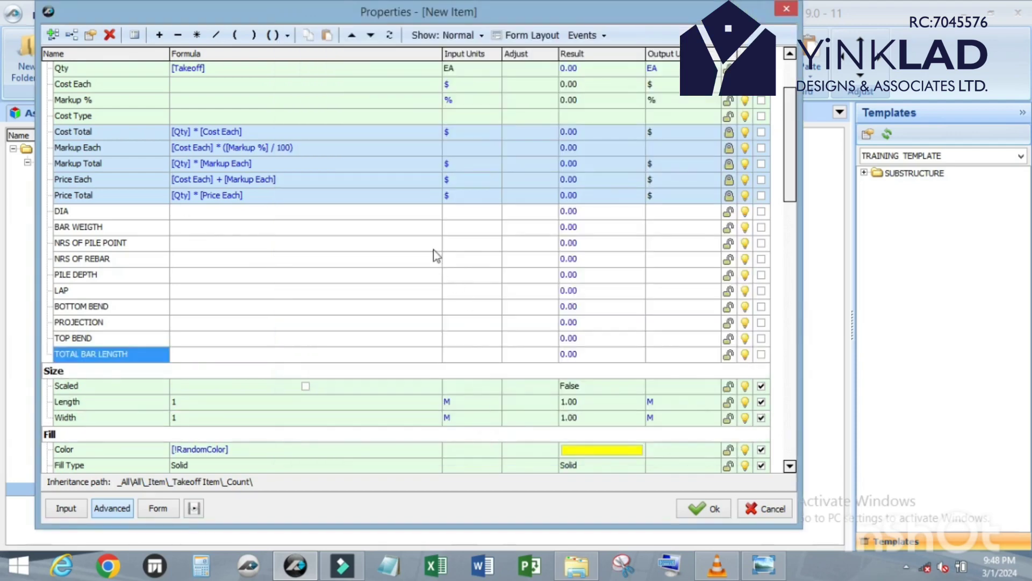
{"action": "left_click", "coordinate": [54, 34]}
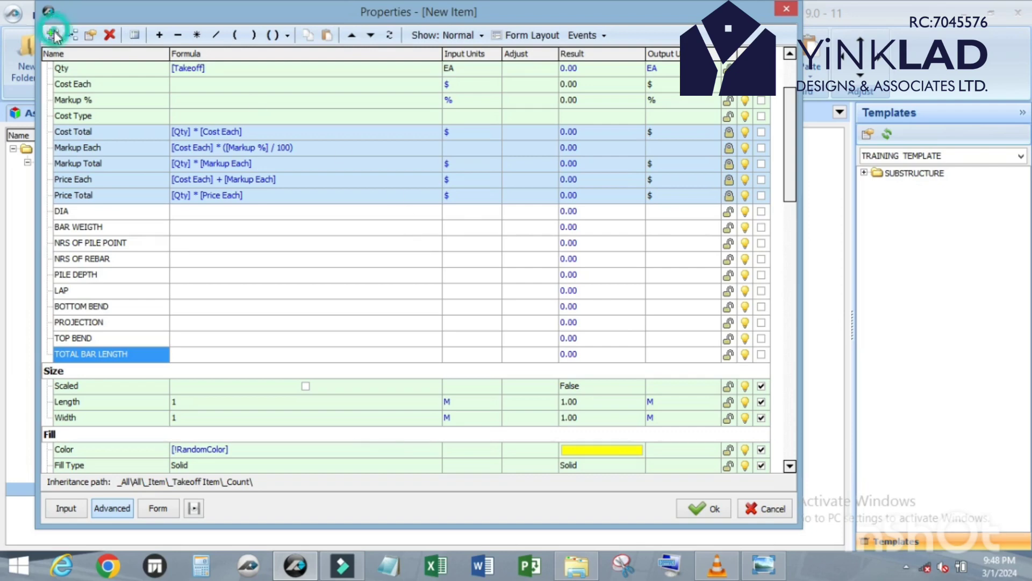
{"action": "type", "text": "P"}
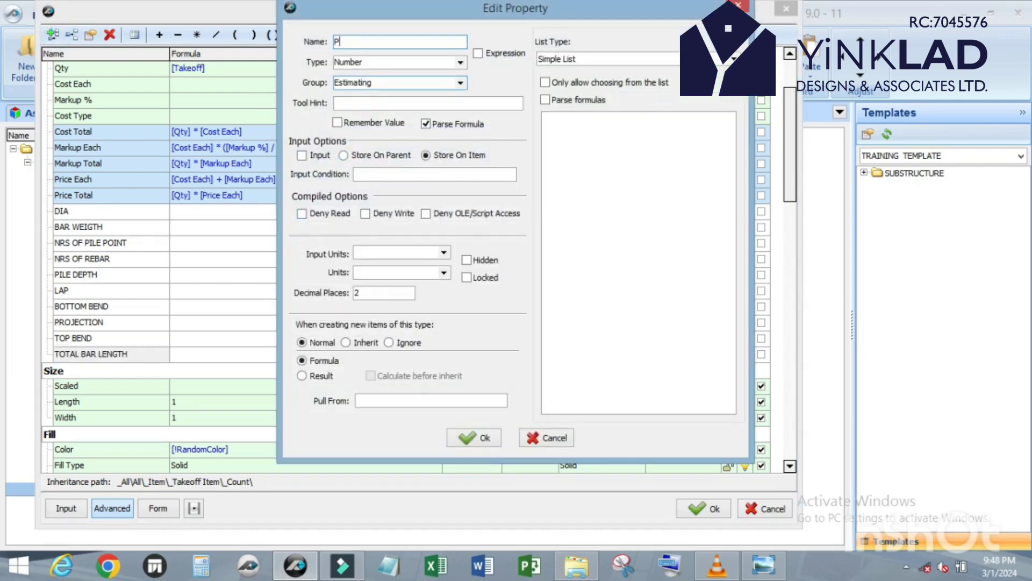
{"action": "type", "text": "ILE CAP DEPTH"}
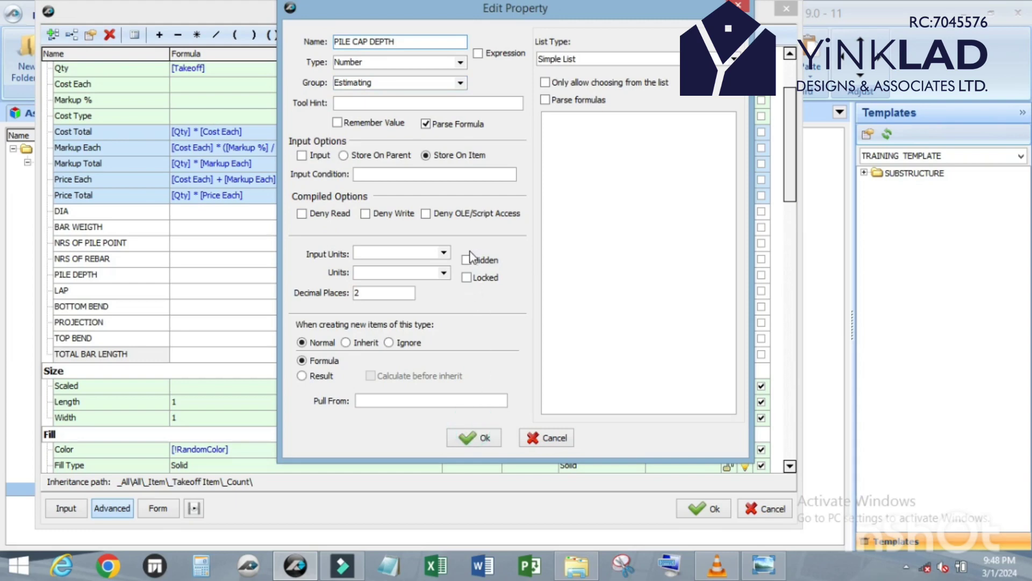
{"action": "left_click", "coordinate": [469, 434]}
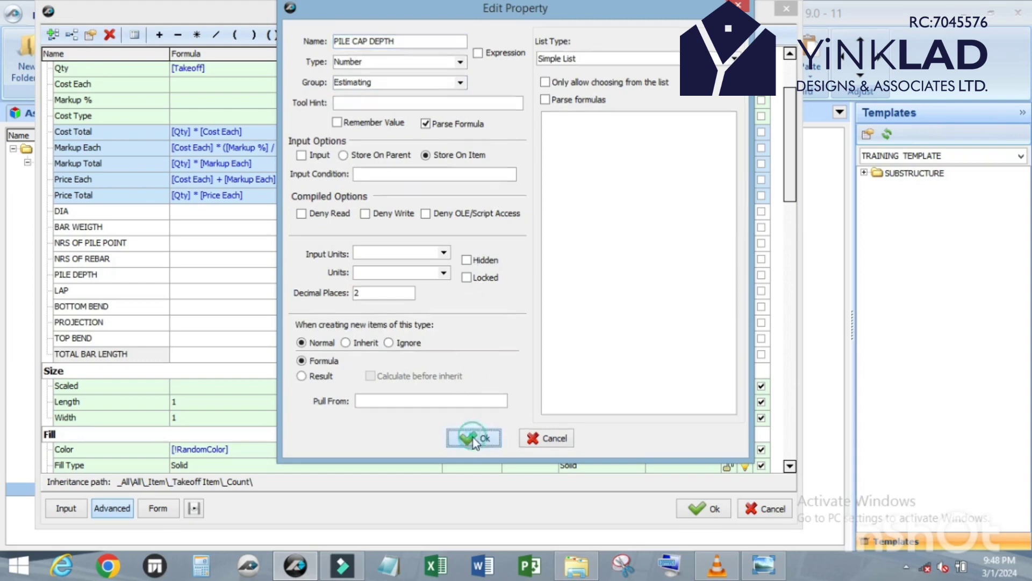
Step: Add a number property TOP CONC. COVER to the Estimating group after PILE CAP DEPTH
{"action": "left_click", "coordinate": [52, 35]}
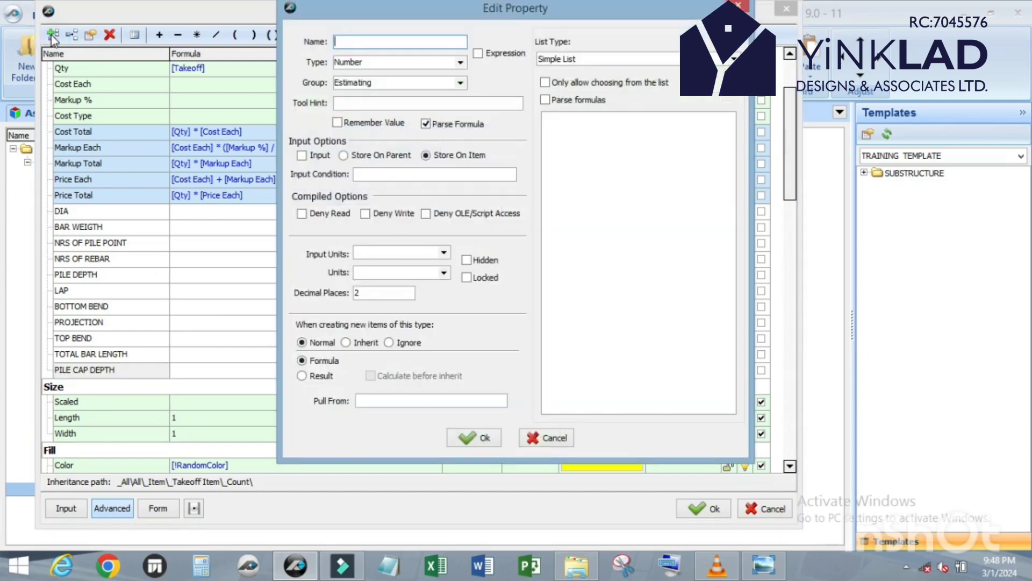
{"action": "type", "text": "TOP CONC. COVER"}
{"action": "left_click", "coordinate": [478, 439]}
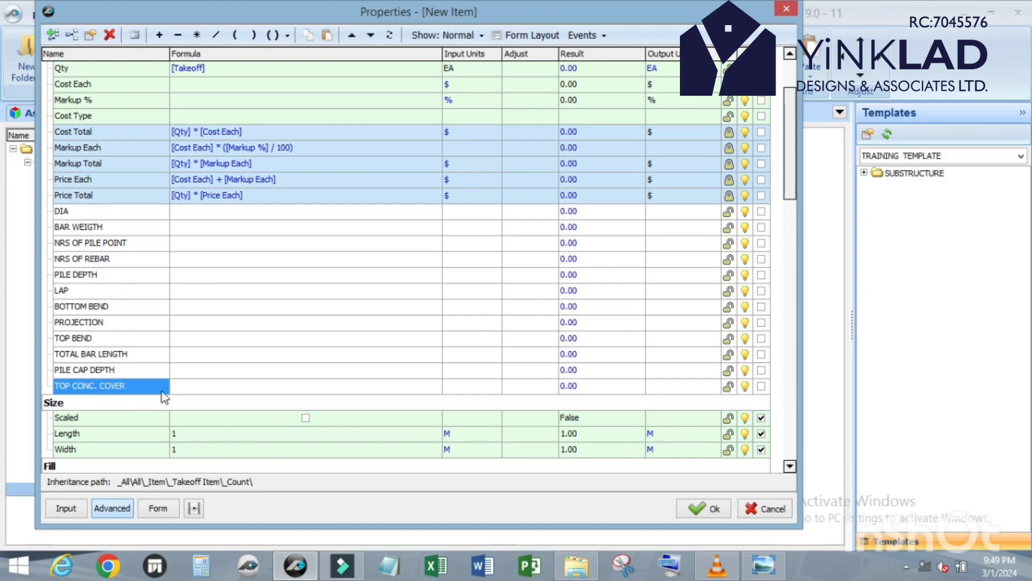
{"action": "left_click", "coordinate": [494, 215]}
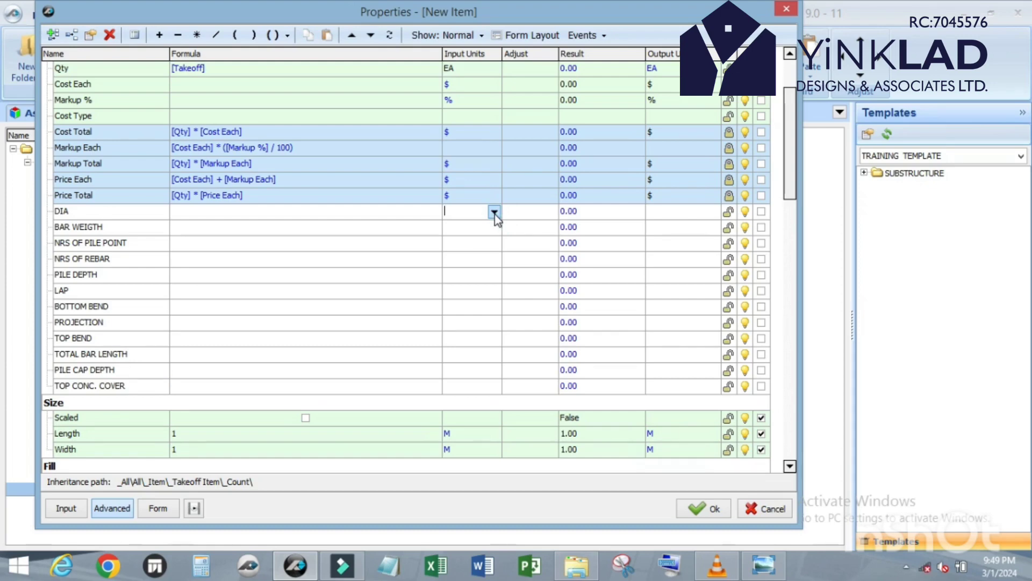
{"action": "left_click", "coordinate": [494, 213]}
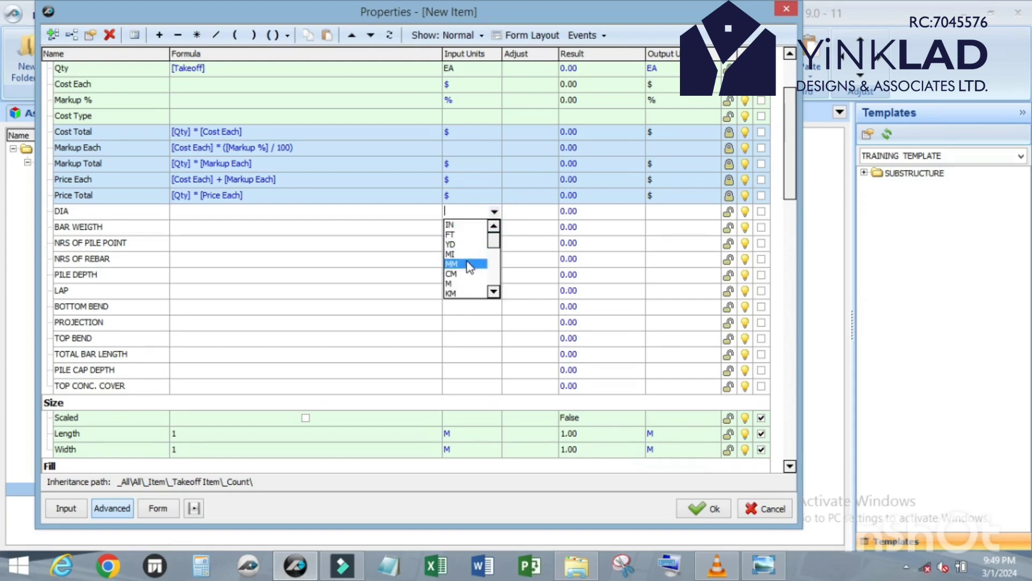
{"action": "scroll", "coordinate": [468, 267], "scroll_direction": "down", "scroll_amount": 2}
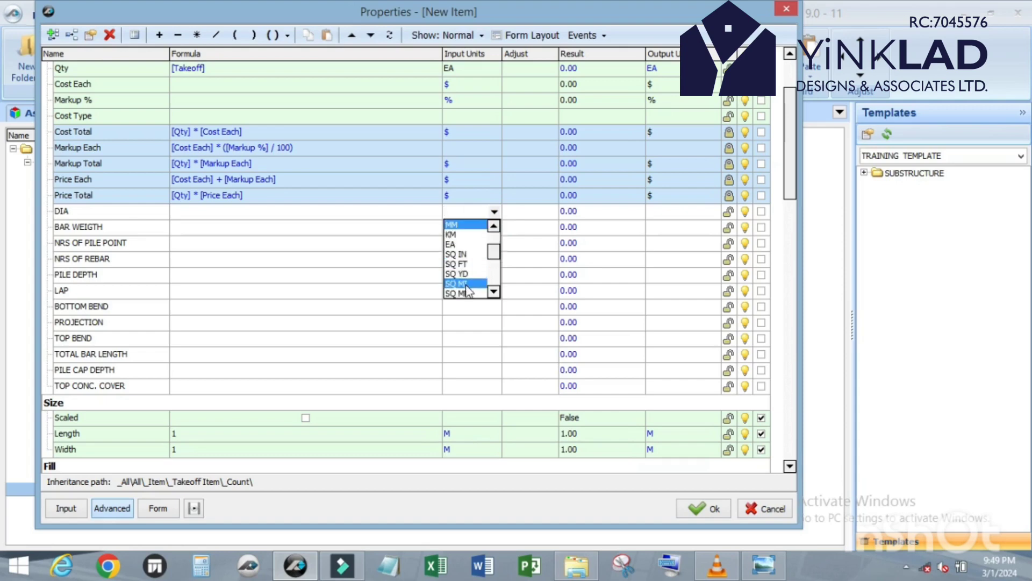
{"action": "left_click", "coordinate": [466, 245]}
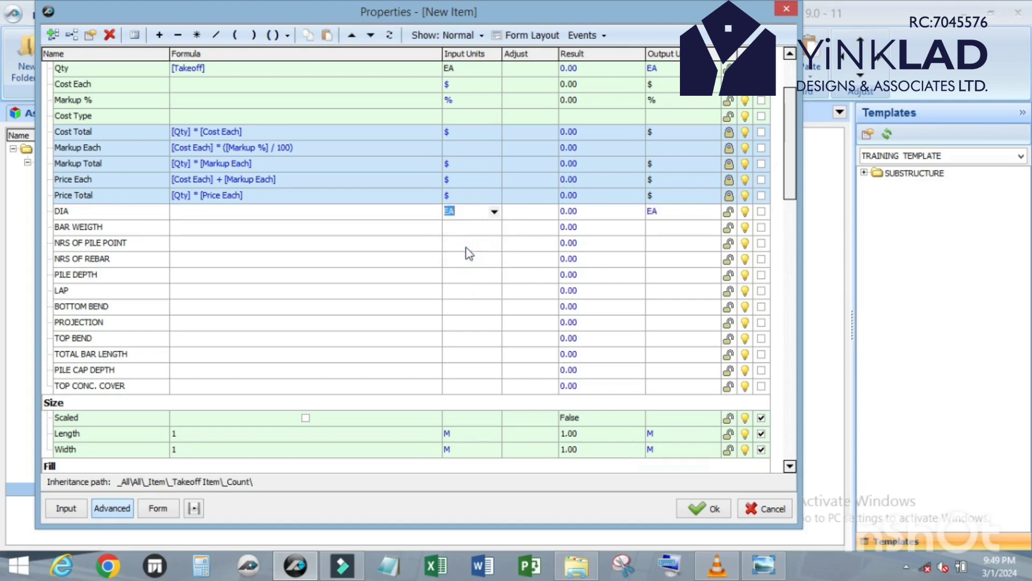
Step: Set the input units of the DIA property to MM and those of BAR WEIGTH to KG
{"action": "left_click", "coordinate": [493, 212]}
{"action": "scroll", "coordinate": [462, 252], "scroll_direction": "up", "scroll_amount": 1}
{"action": "scroll", "coordinate": [463, 242], "scroll_direction": "up", "scroll_amount": 2}
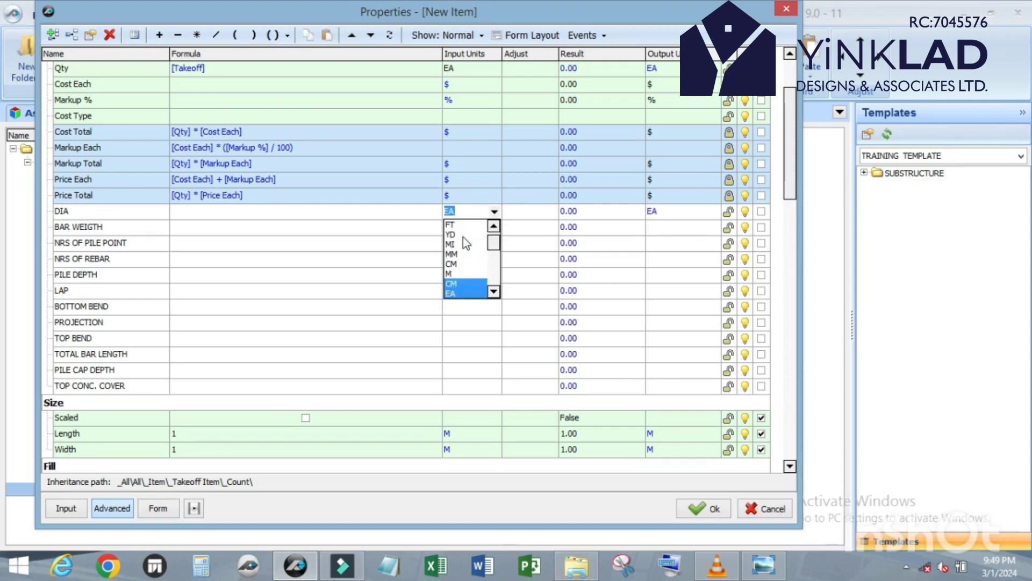
{"action": "left_click", "coordinate": [464, 257]}
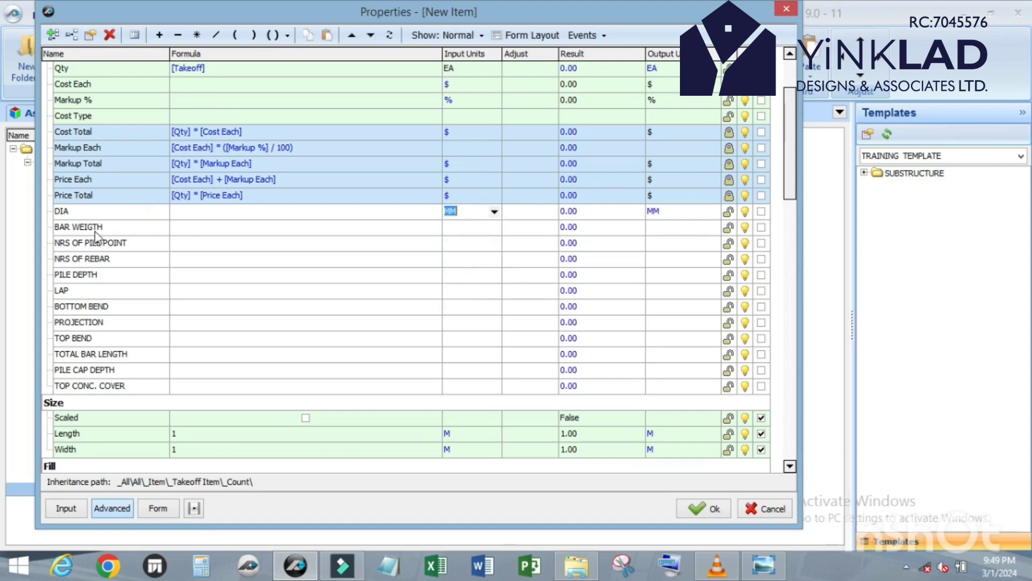
{"action": "left_click", "coordinate": [478, 228]}
{"action": "type", "text": "KG"}
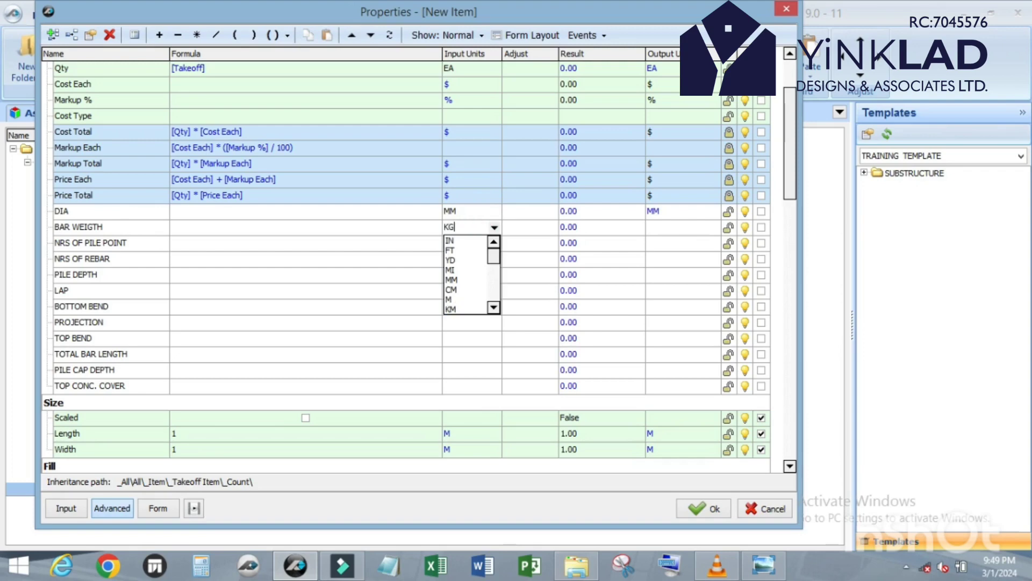
Step: Set the input units of both NRS OF PILE POINT and NRS OF REBAR to EA
{"action": "scroll", "coordinate": [161, 226], "scroll_direction": "down", "scroll_amount": 1}
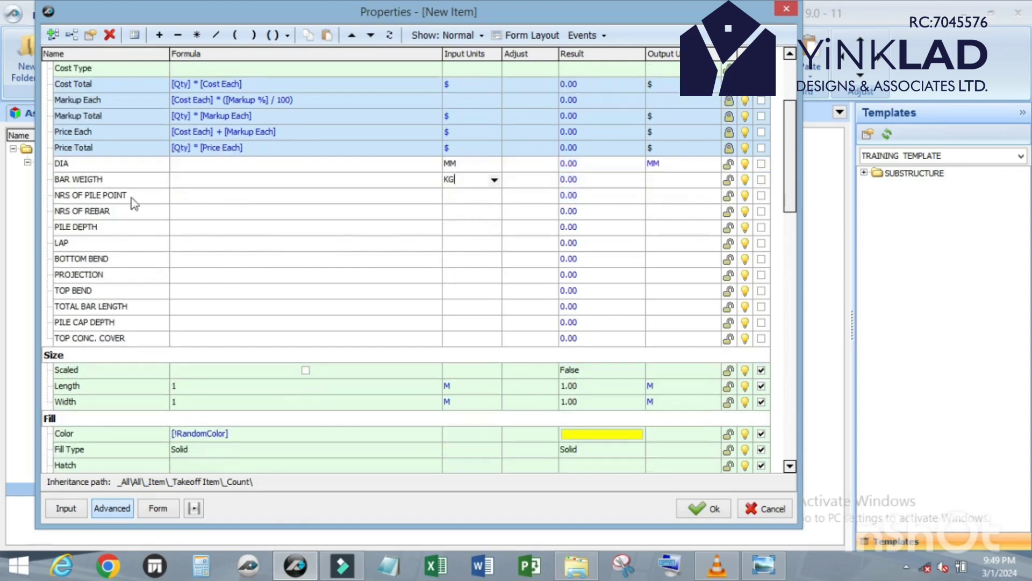
{"action": "left_click", "coordinate": [496, 197]}
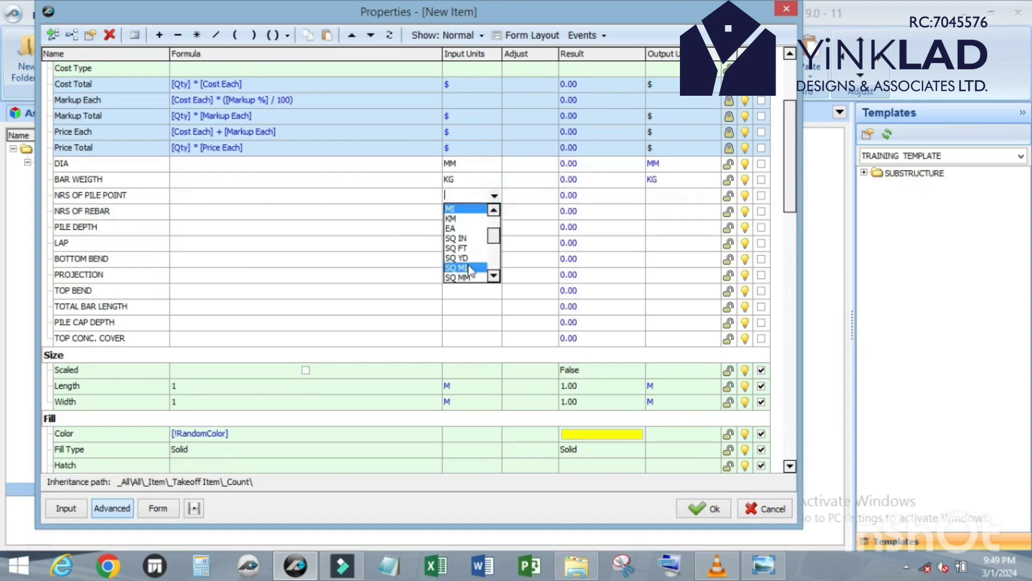
{"action": "left_click", "coordinate": [452, 228]}
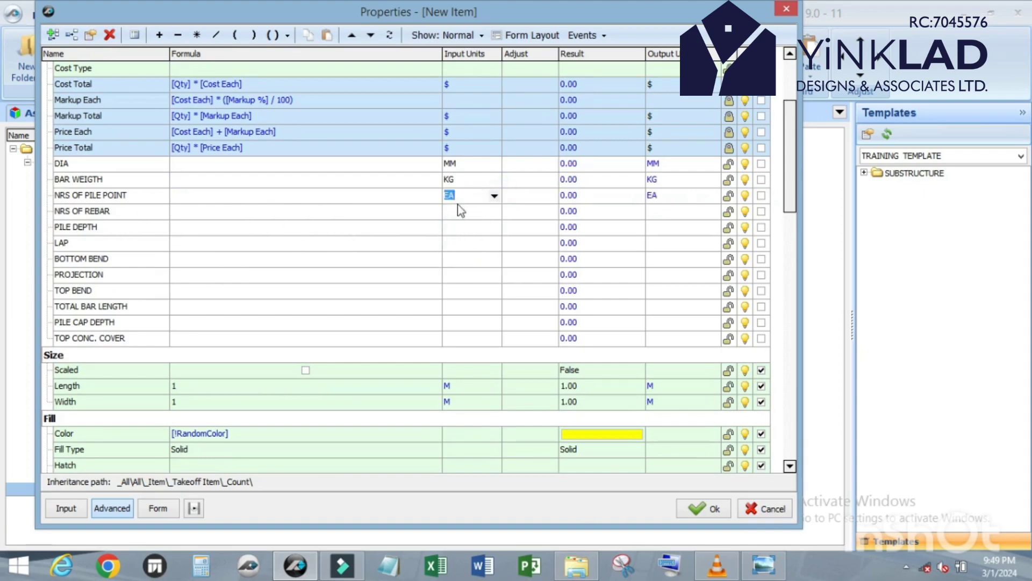
{"action": "left_click", "coordinate": [495, 215]}
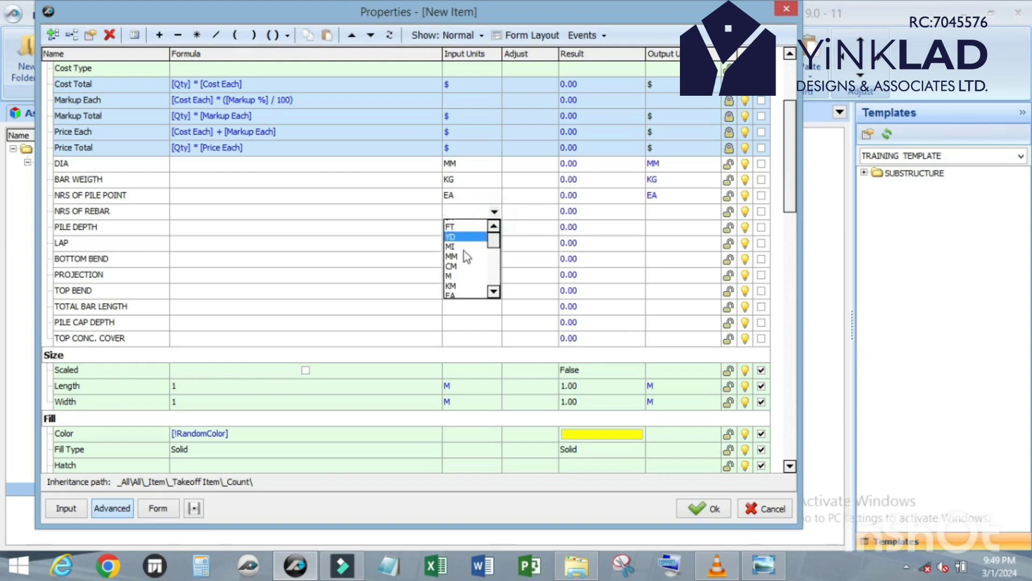
{"action": "left_click", "coordinate": [461, 245]}
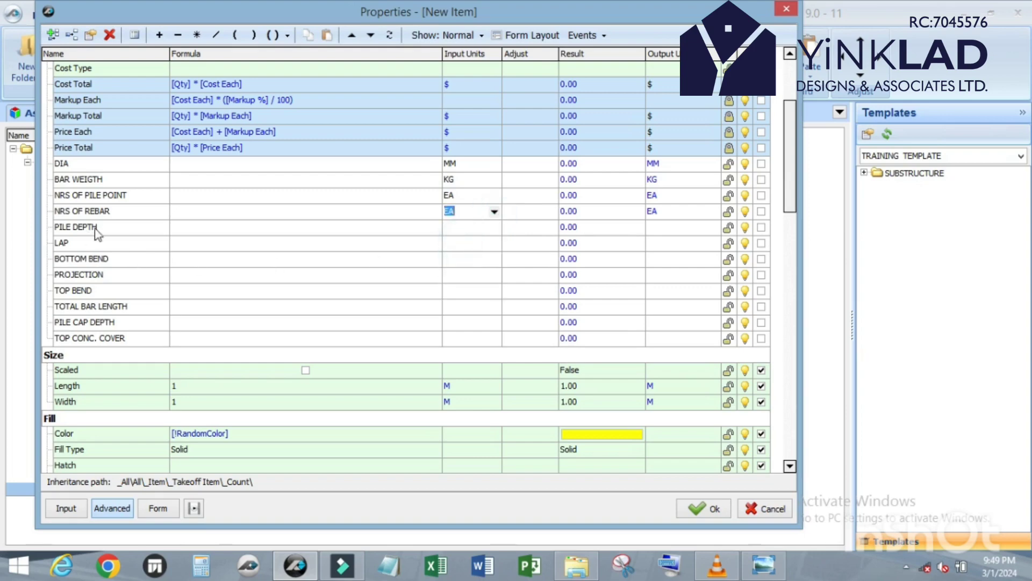
Step: Set the input units of the PILE DEPTH and LAP properties to M
{"action": "left_click", "coordinate": [496, 227]}
{"action": "left_click", "coordinate": [498, 227]}
{"action": "left_click", "coordinate": [462, 298]}
{"action": "left_click", "coordinate": [486, 243]}
{"action": "left_click", "coordinate": [493, 244]}
{"action": "left_click", "coordinate": [473, 290]}
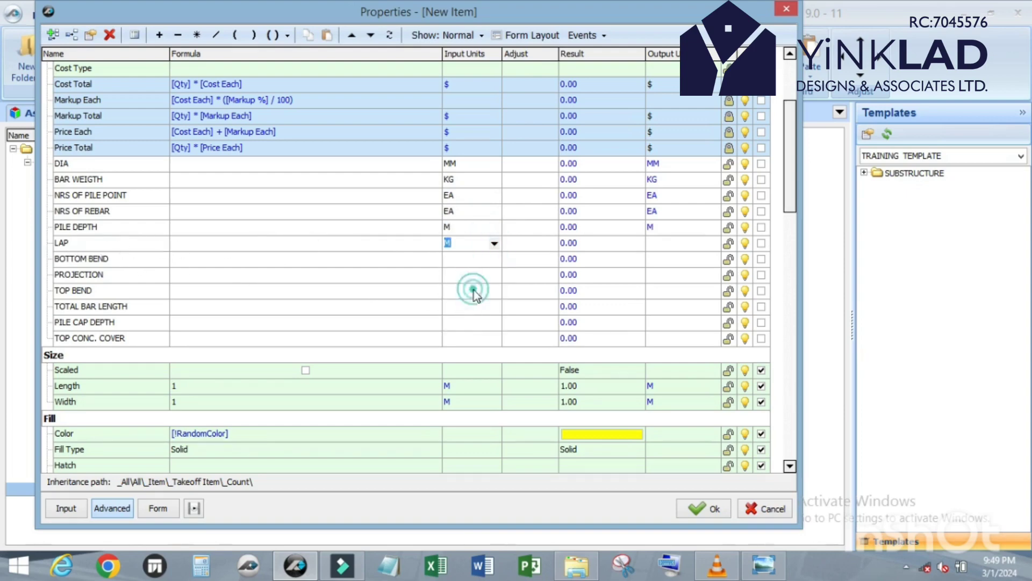
Step: Set the input units of the BOTTOM BEND, PROJECTION and TOP BEND properties to M
{"action": "scroll", "coordinate": [133, 248], "scroll_direction": "down", "scroll_amount": 2}
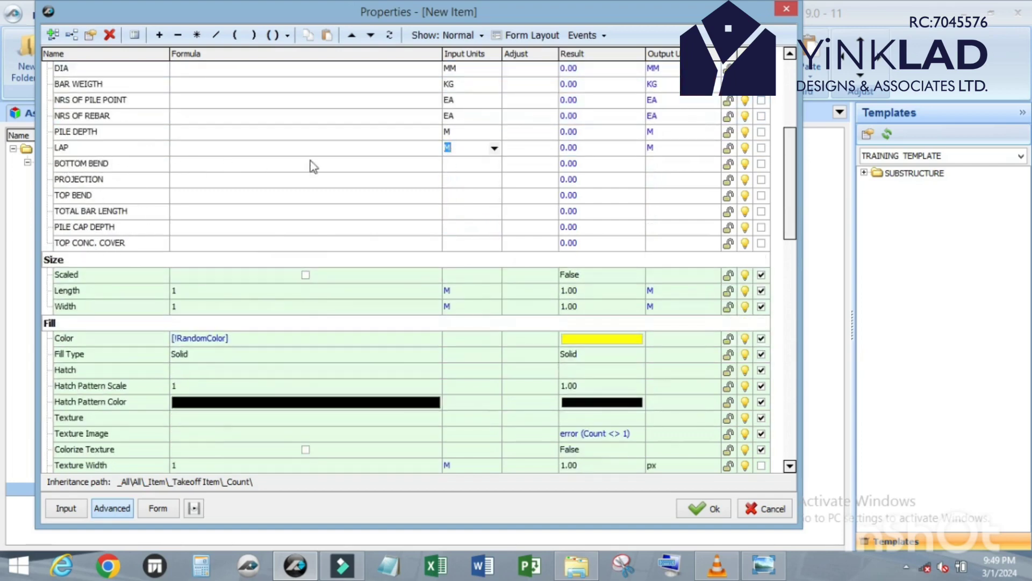
{"action": "left_click", "coordinate": [492, 165]}
{"action": "left_click", "coordinate": [494, 164]}
{"action": "left_click", "coordinate": [466, 236]}
{"action": "left_click", "coordinate": [492, 183]}
{"action": "left_click", "coordinate": [493, 183]}
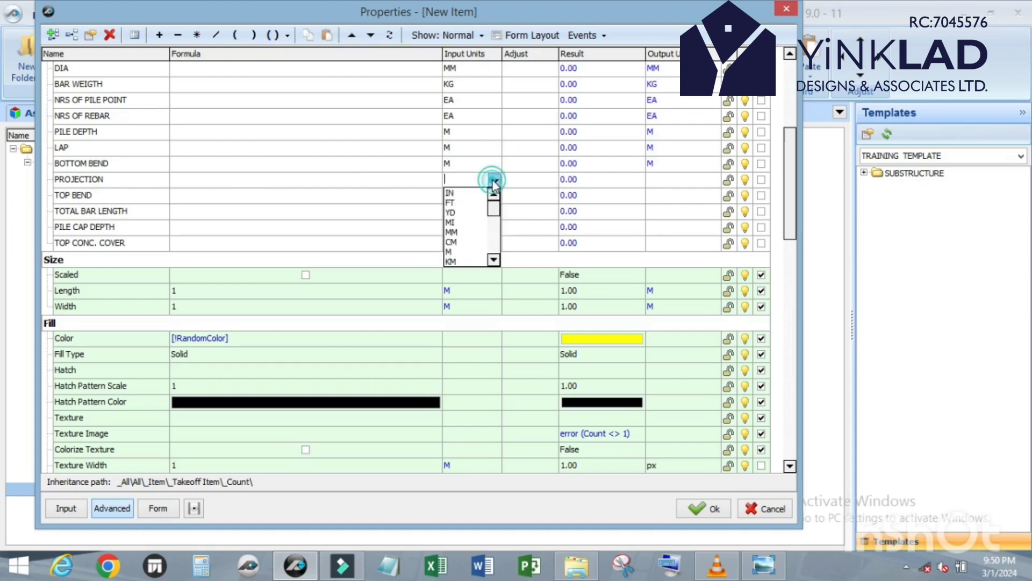
{"action": "left_click", "coordinate": [468, 251]}
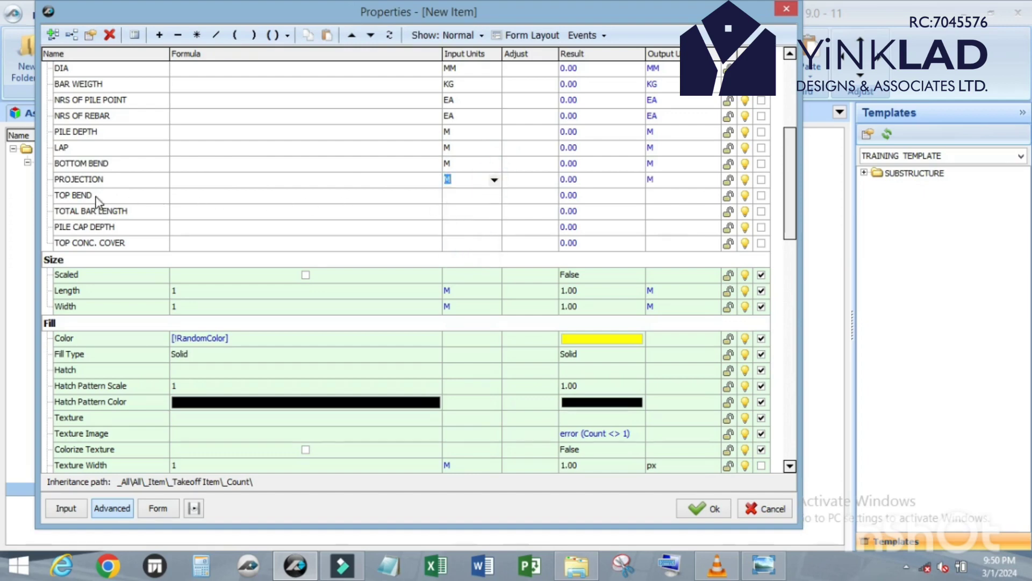
{"action": "left_click", "coordinate": [492, 197]}
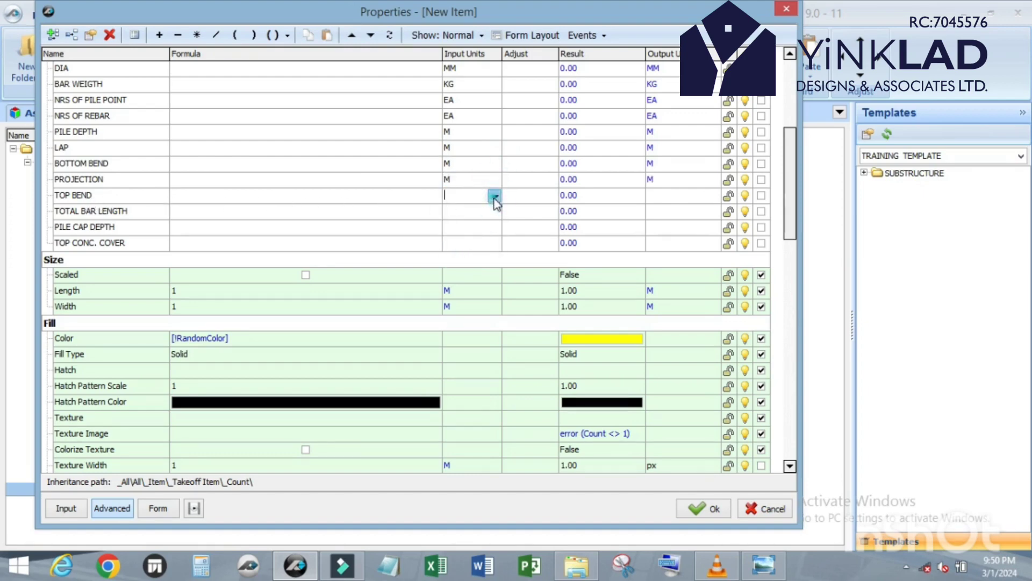
{"action": "left_click", "coordinate": [494, 195]}
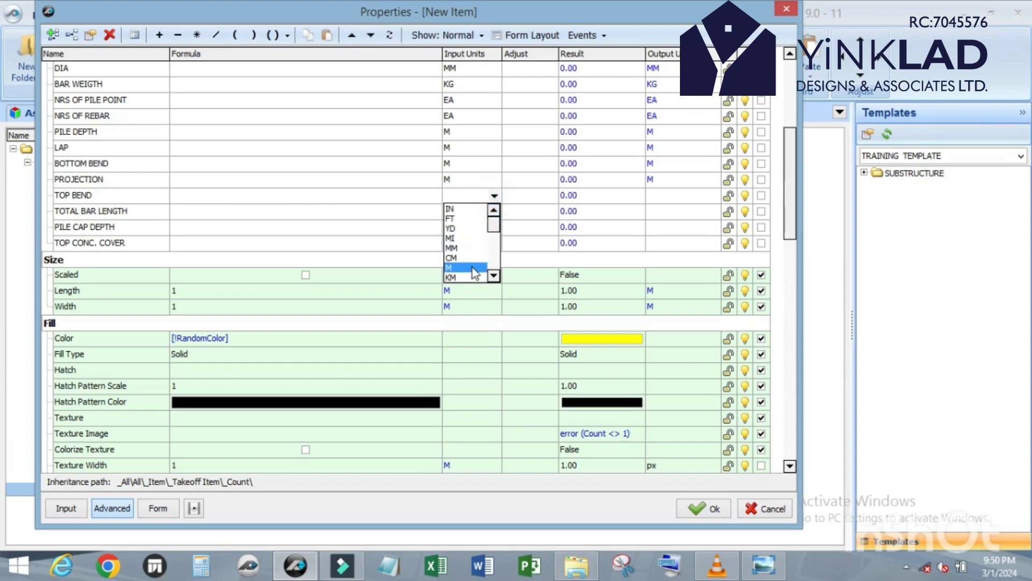
{"action": "left_click", "coordinate": [476, 268]}
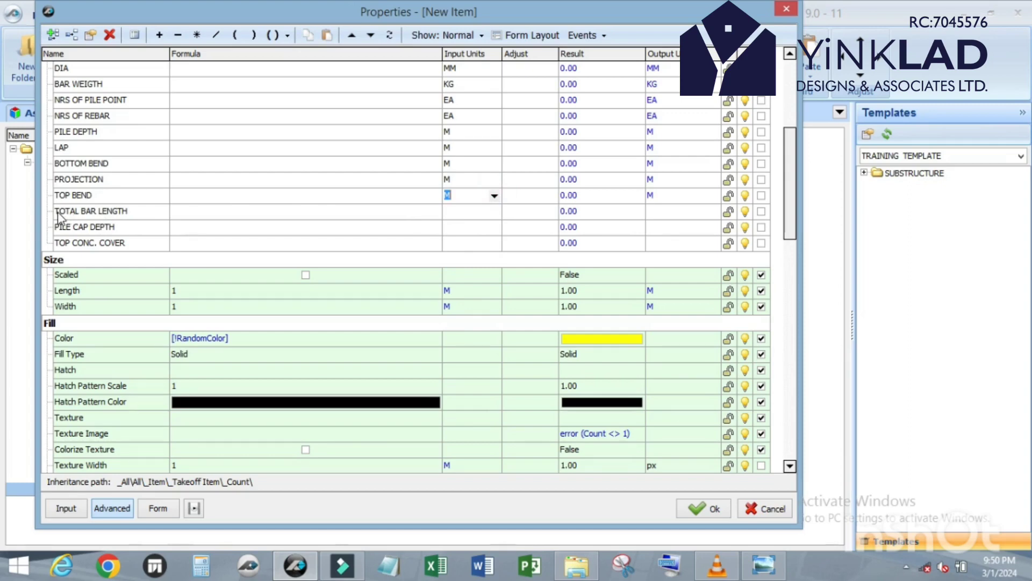
Step: Choose 1.579 as the BAR WEIGTH value and 16 as the DIA value from their preset options
{"action": "scroll", "coordinate": [91, 146], "scroll_direction": "up", "scroll_amount": 3}
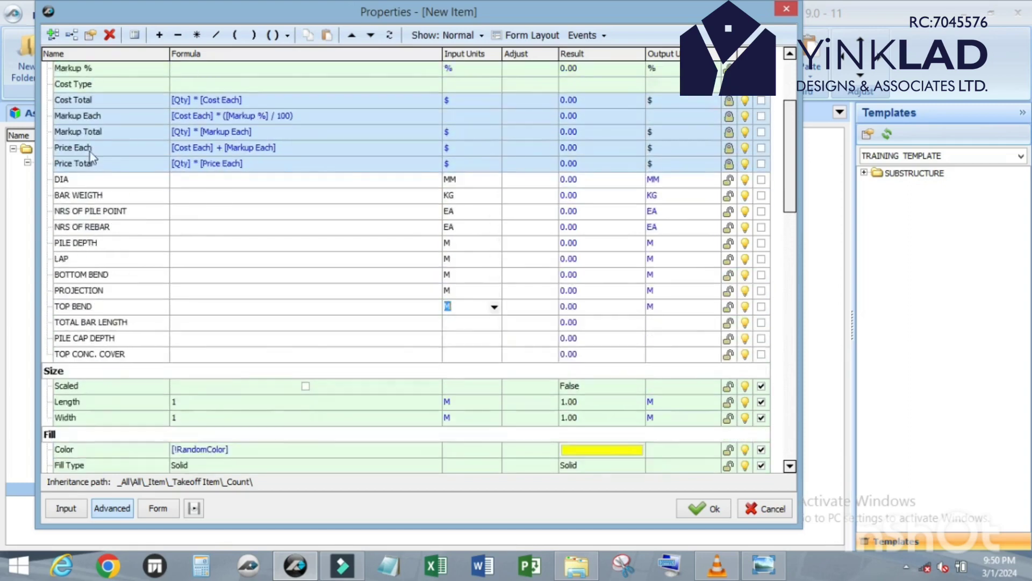
{"action": "scroll", "coordinate": [90, 155], "scroll_direction": "down", "scroll_amount": 2}
{"action": "left_click", "coordinate": [235, 133]}
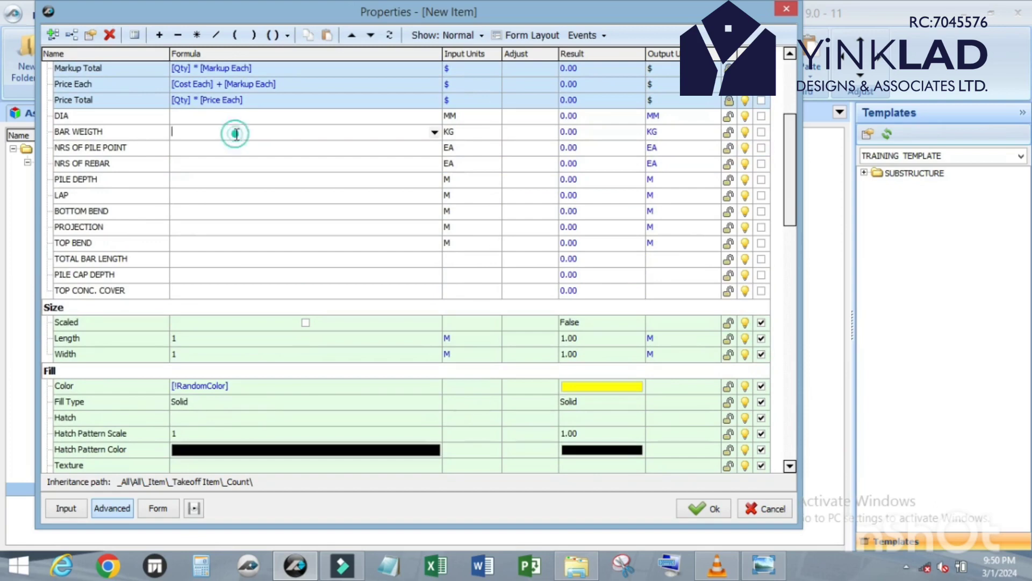
{"action": "left_click", "coordinate": [434, 133]}
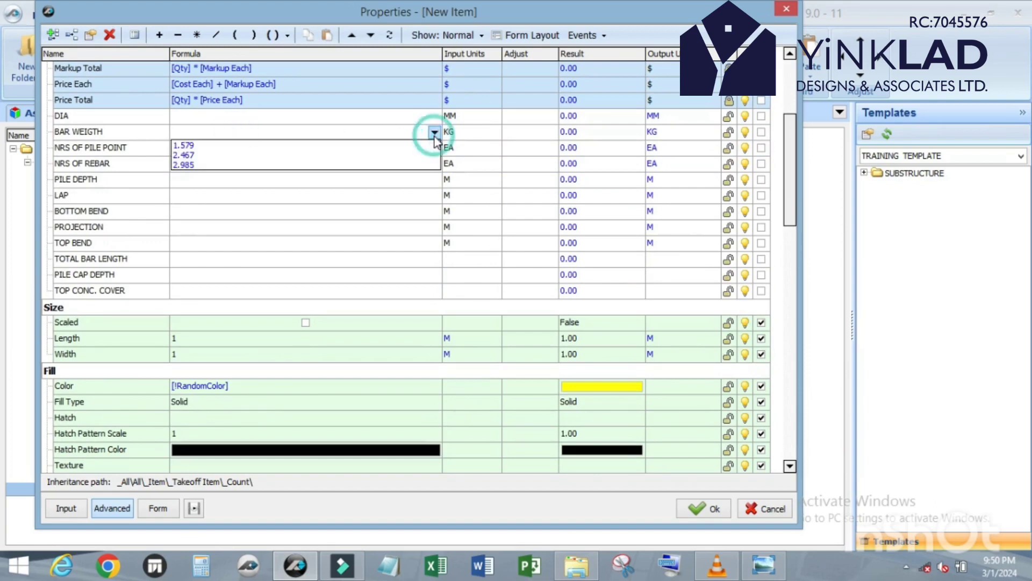
{"action": "left_click", "coordinate": [205, 146]}
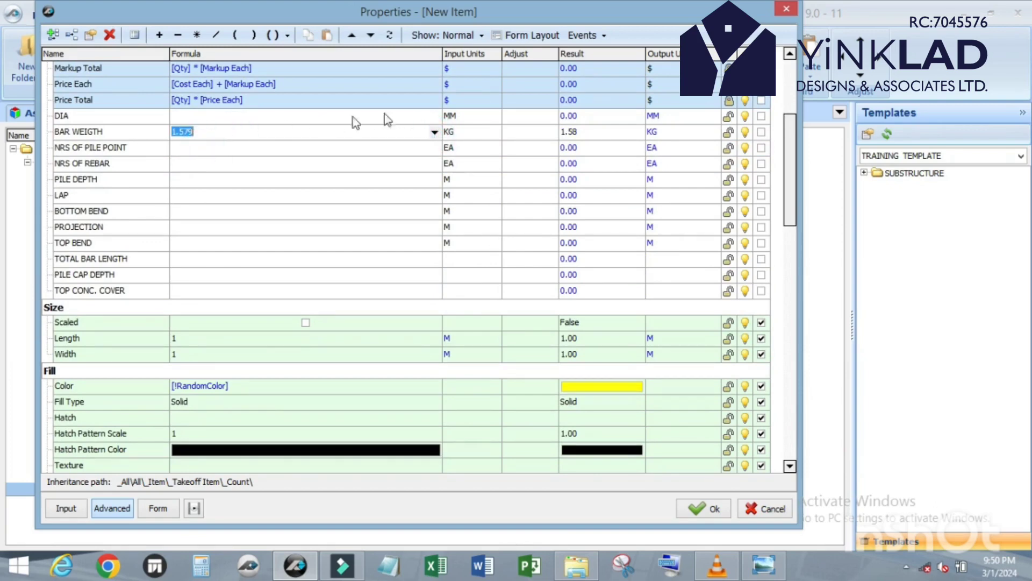
{"action": "left_click", "coordinate": [414, 115]}
{"action": "left_click", "coordinate": [434, 117]}
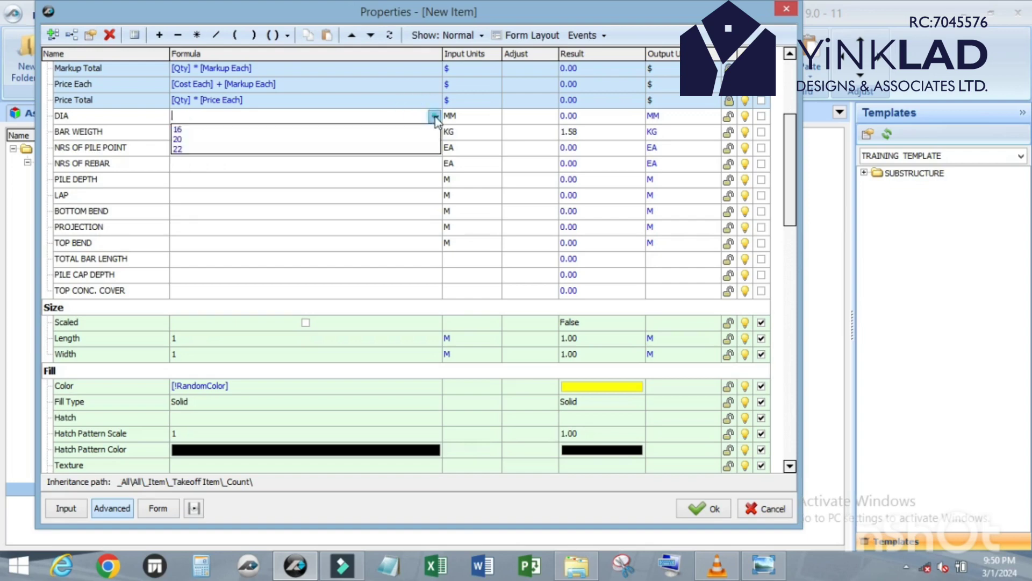
{"action": "left_click", "coordinate": [350, 130]}
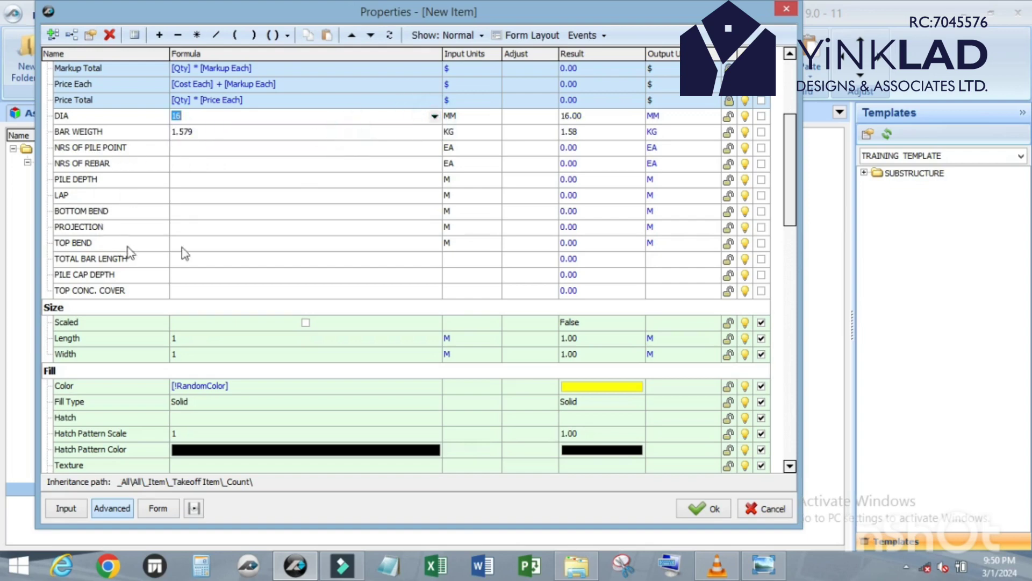
Step: Build the PROJECTION formula as [PILE CAP DEPTH] - [TOP CONC. COVER]
{"action": "scroll", "coordinate": [133, 247], "scroll_direction": "down", "scroll_amount": 1}
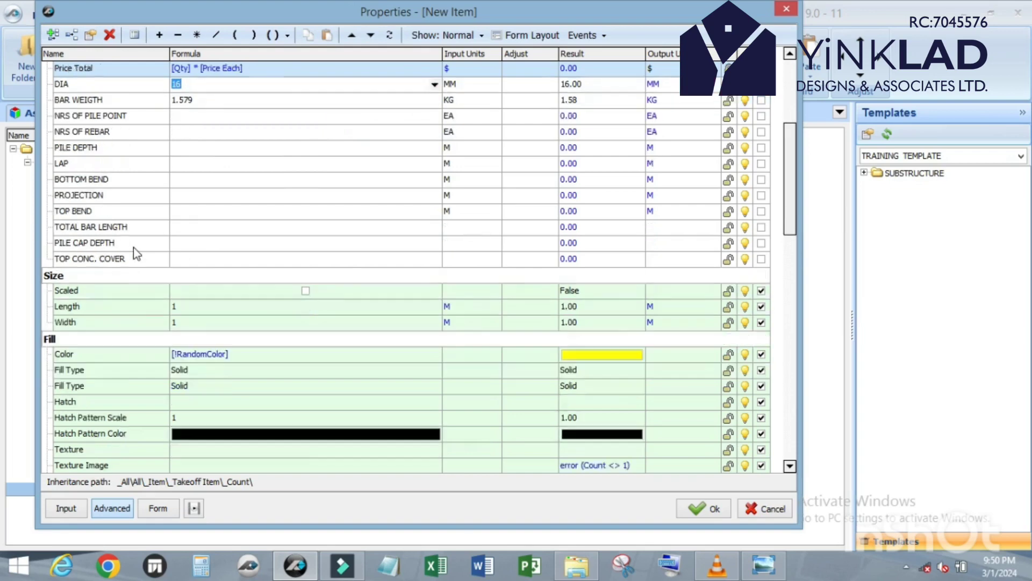
{"action": "left_click", "coordinate": [196, 210]}
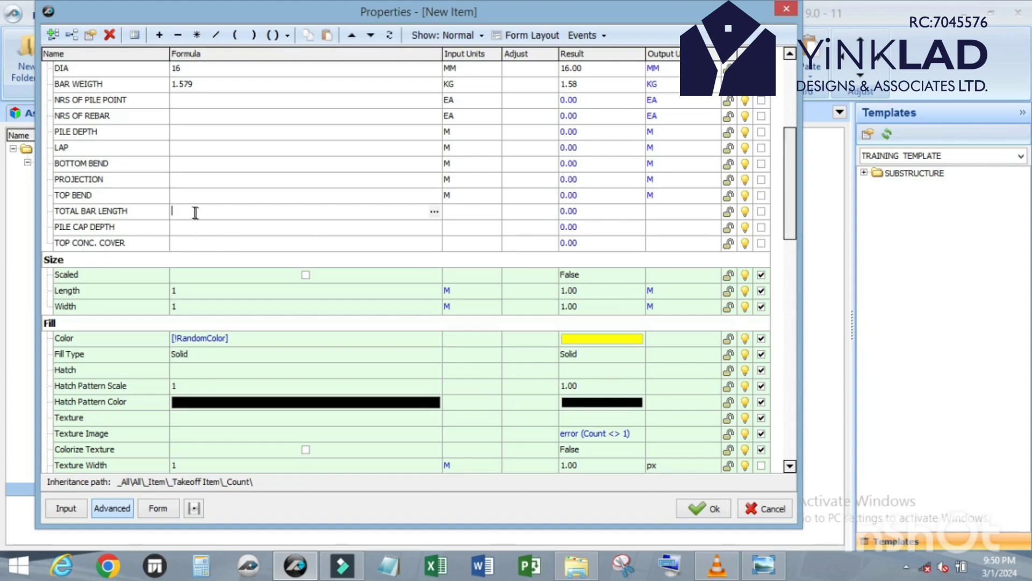
{"action": "left_click", "coordinate": [214, 179]}
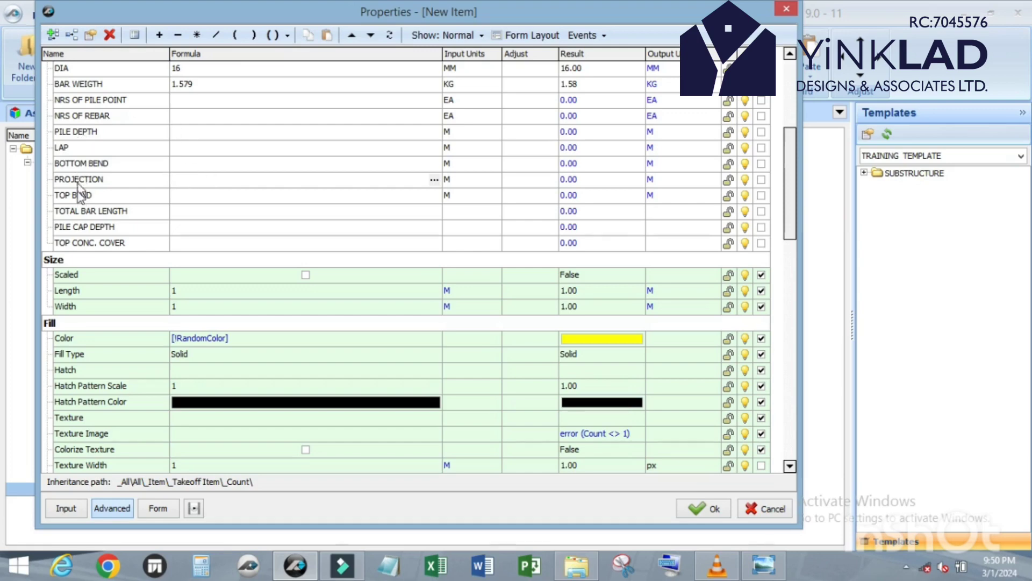
{"action": "left_click_drag", "start_coordinate": [79, 228], "coordinate": [230, 188]}
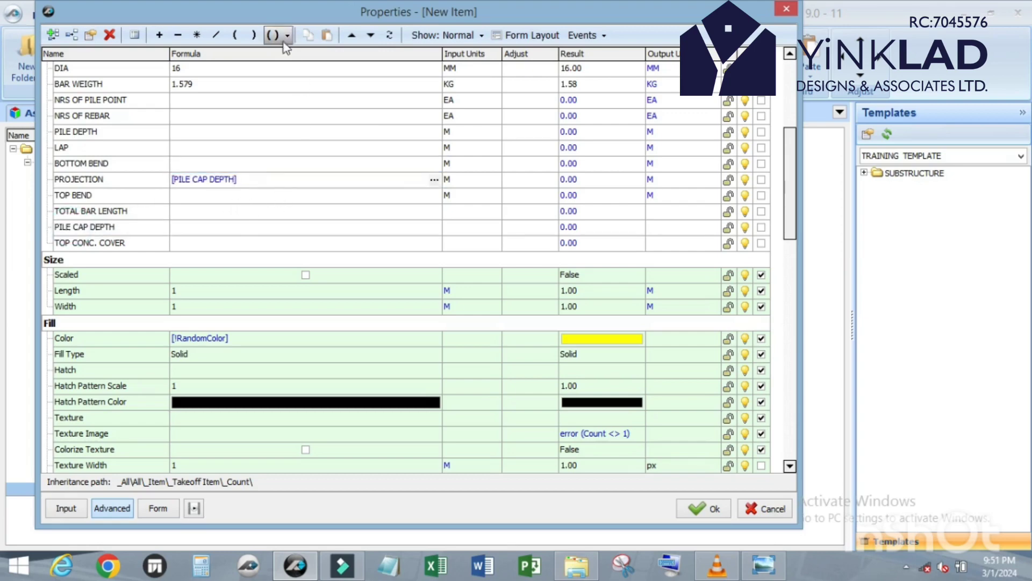
{"action": "left_click", "coordinate": [178, 36]}
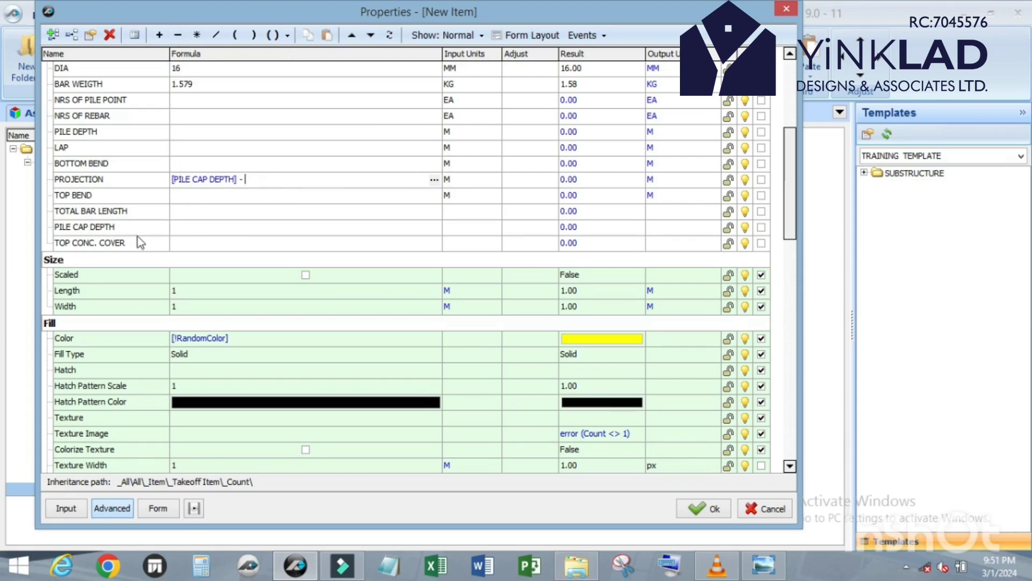
{"action": "left_click_drag", "start_coordinate": [122, 241], "coordinate": [298, 183]}
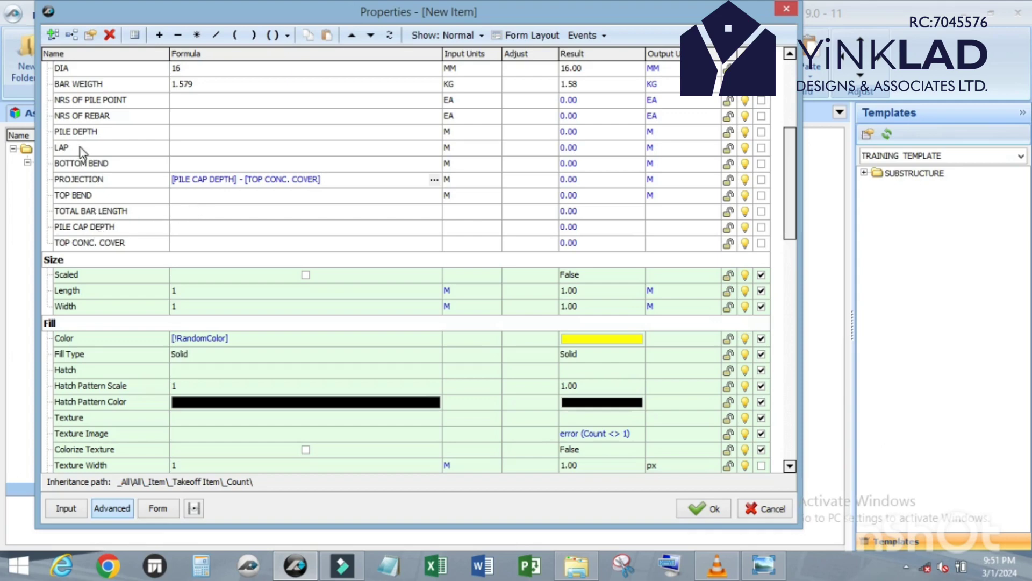
Step: Build the TOTAL BAR LENGTH formula as [PILE DEPTH] + [LAP] + [BOTTOM BEND] + [PROJECTION] + [TOP BEND]
{"action": "left_click_drag", "start_coordinate": [199, 199], "coordinate": [202, 209]}
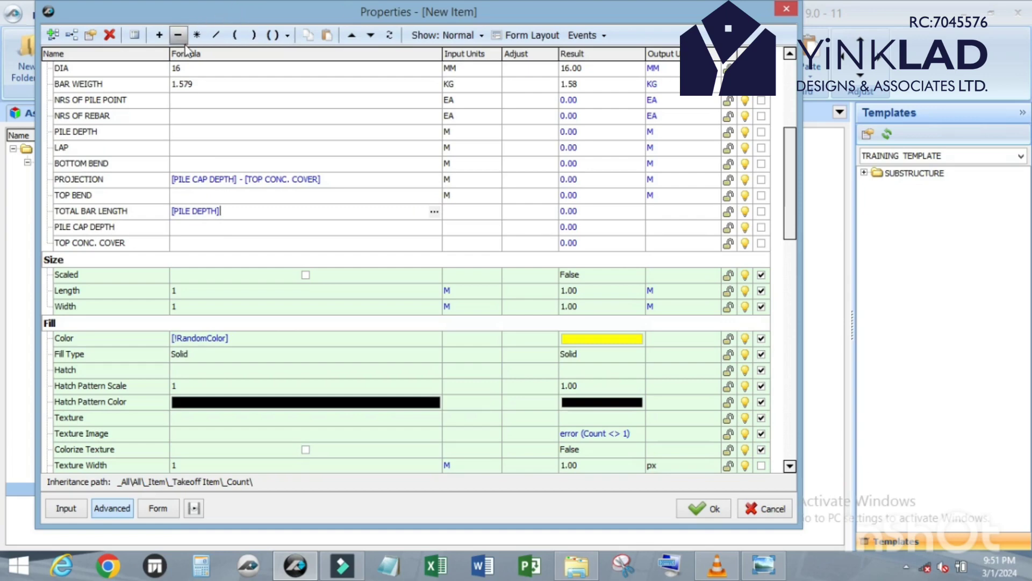
{"action": "left_click", "coordinate": [161, 36]}
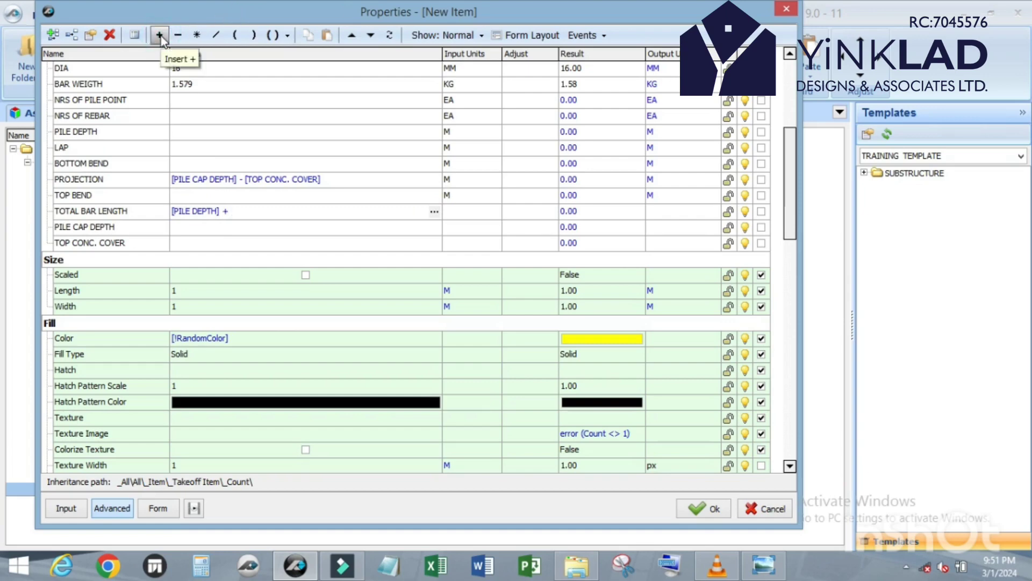
{"action": "left_click_drag", "start_coordinate": [62, 149], "coordinate": [231, 214]}
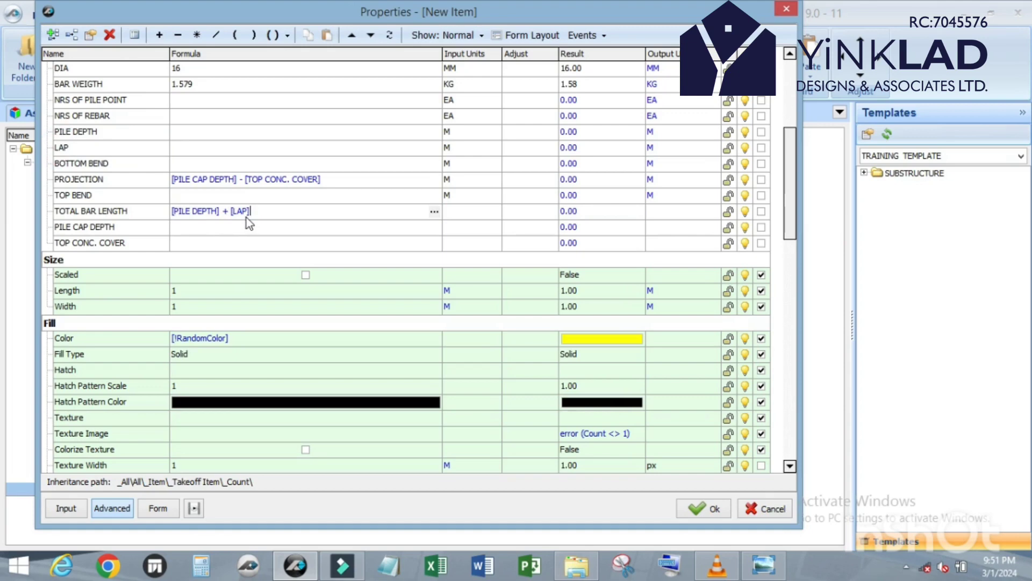
{"action": "left_click", "coordinate": [159, 36]}
{"action": "left_click_drag", "start_coordinate": [82, 163], "coordinate": [318, 214]}
{"action": "left_click", "coordinate": [159, 36]}
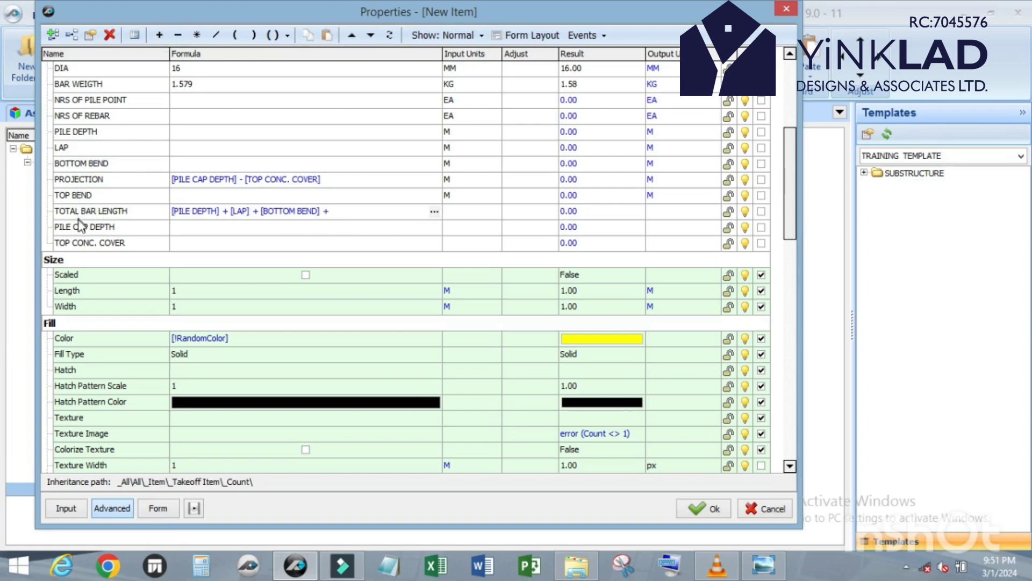
{"action": "left_click_drag", "start_coordinate": [82, 180], "coordinate": [390, 210]}
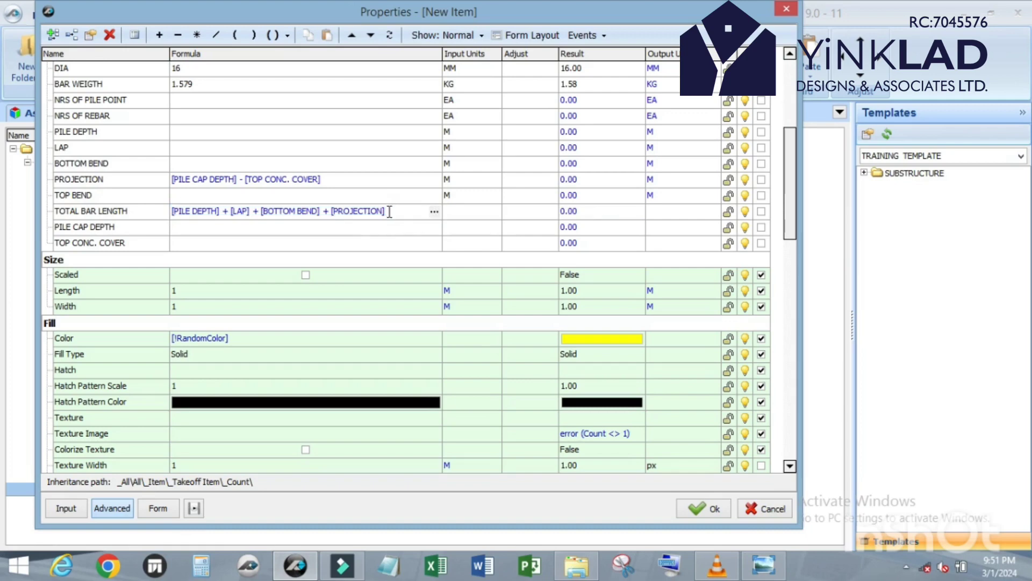
{"action": "left_click", "coordinate": [164, 36]}
{"action": "left_click_drag", "start_coordinate": [65, 198], "coordinate": [407, 214]}
Step: Widen the Formula column and wrap the whole TOTAL BAR LENGTH formula in RoundUp()
{"action": "left_click_drag", "start_coordinate": [443, 53], "coordinate": [509, 60]}
{"action": "left_click", "coordinate": [447, 211]}
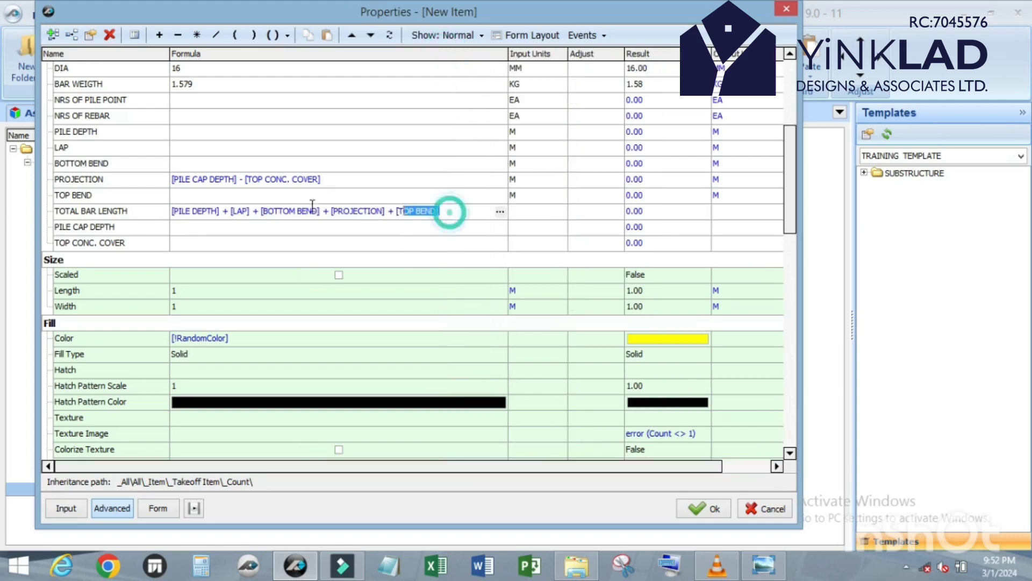
{"action": "left_click", "coordinate": [289, 37]}
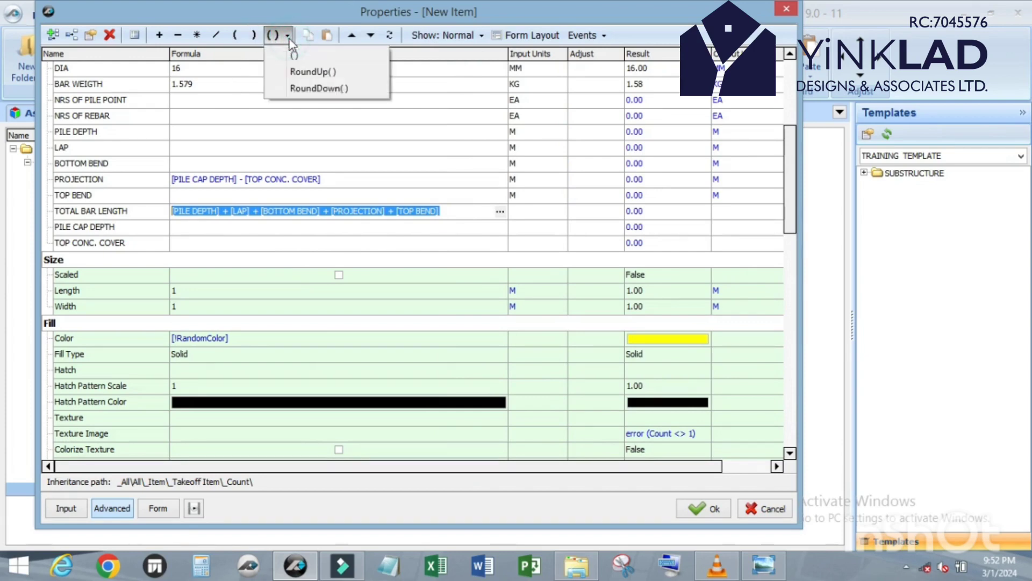
{"action": "left_click", "coordinate": [299, 74]}
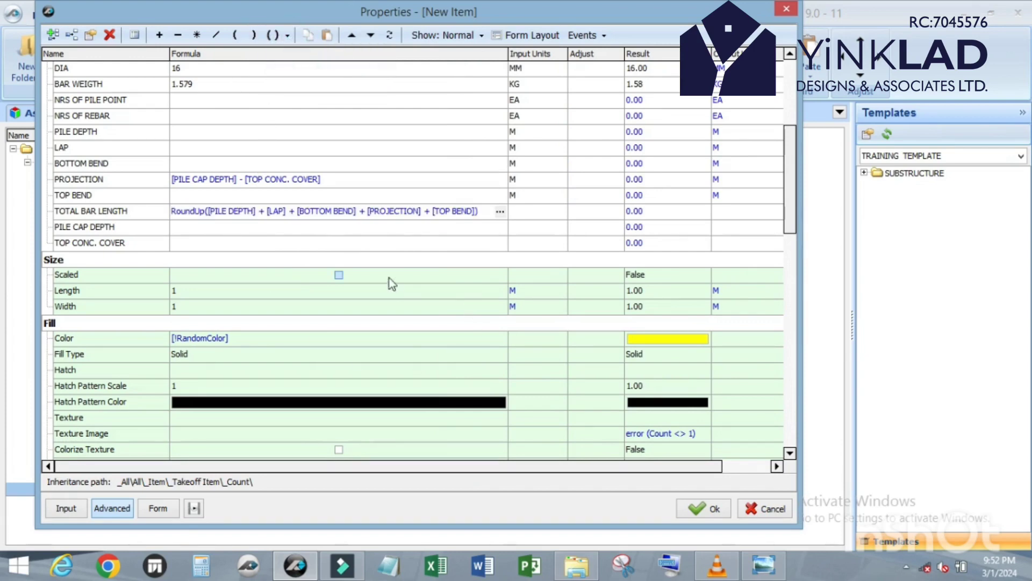
Step: Set the input units of TOTAL BAR LENGTH, PILE CAP DEPTH and TOP CONC. COVER to M
{"action": "left_click", "coordinate": [275, 229]}
{"action": "left_click", "coordinate": [559, 211]}
{"action": "left_click", "coordinate": [560, 211]}
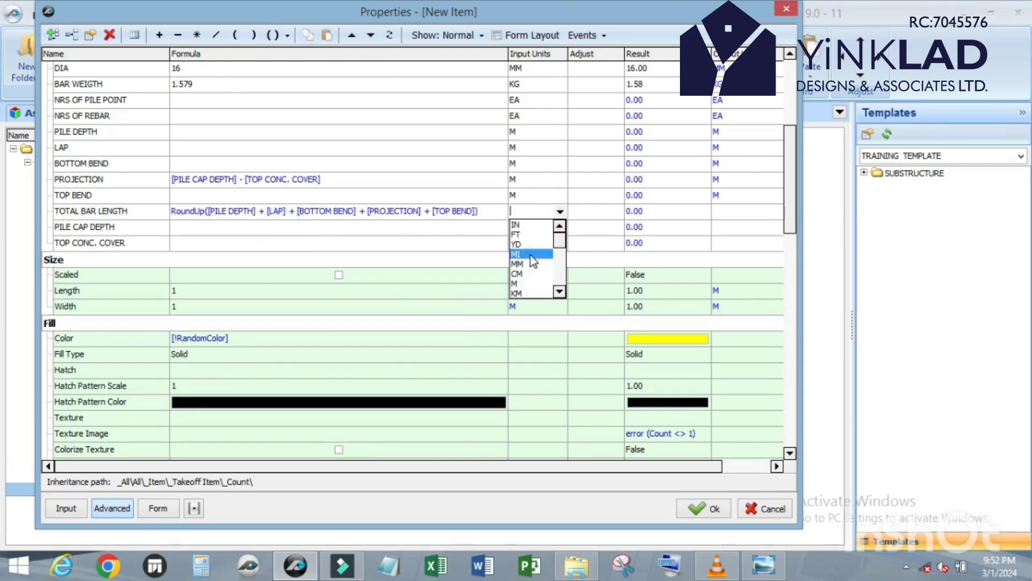
{"action": "left_click", "coordinate": [527, 284]}
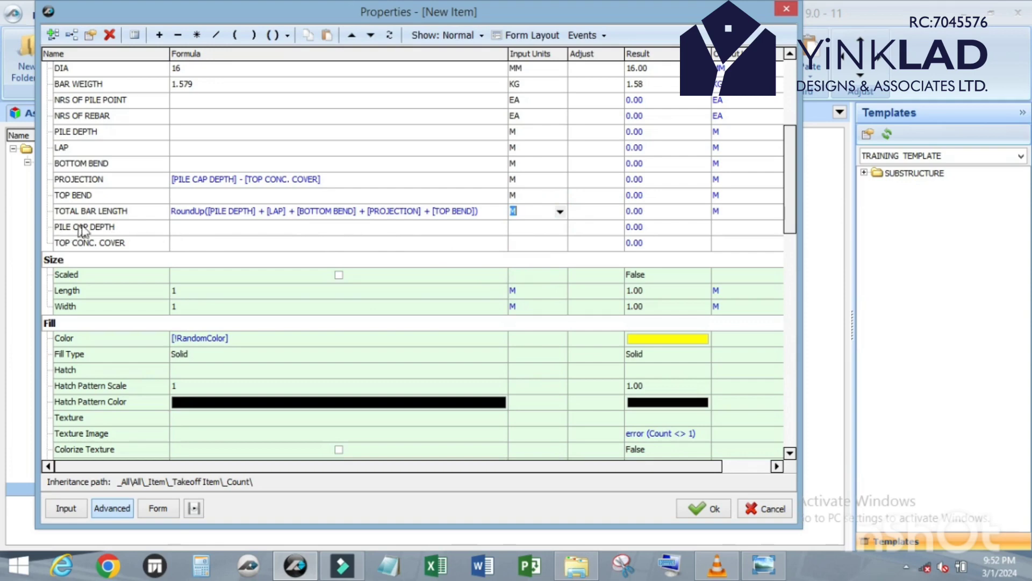
{"action": "left_click", "coordinate": [559, 226]}
{"action": "left_click", "coordinate": [559, 227]}
{"action": "left_click", "coordinate": [534, 300]}
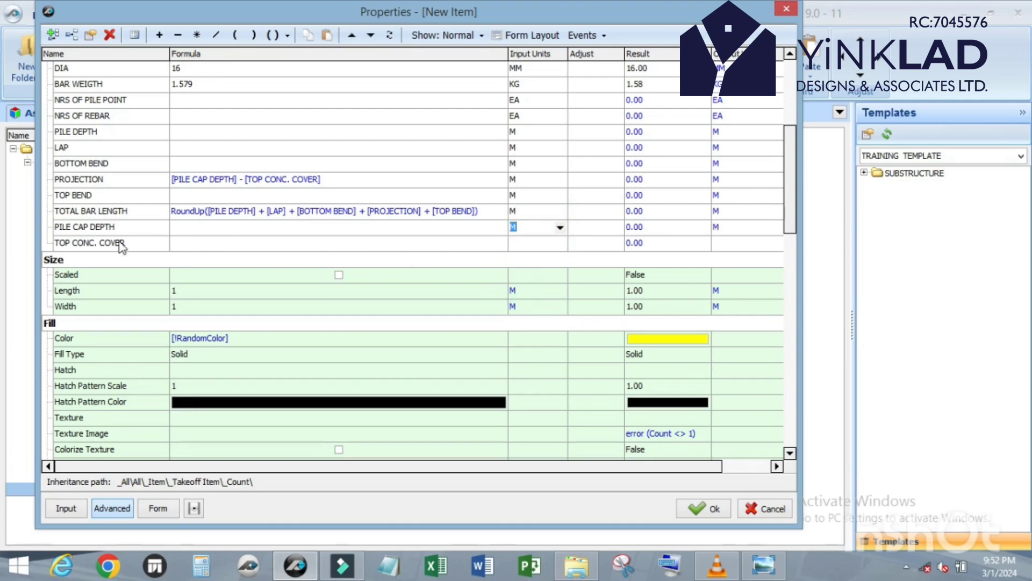
{"action": "left_click", "coordinate": [560, 244]}
{"action": "left_click", "coordinate": [558, 242]}
{"action": "left_click", "coordinate": [530, 316]}
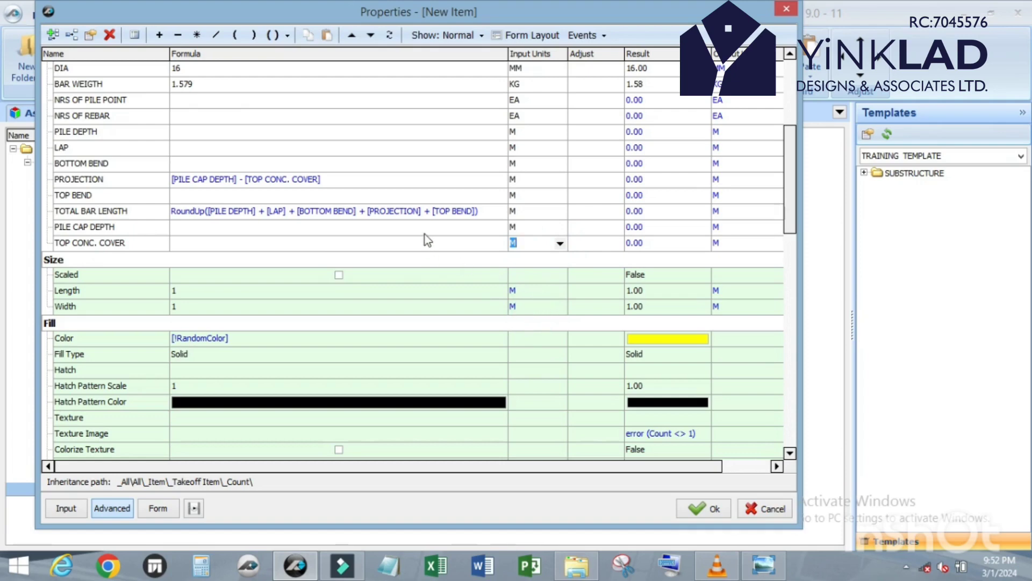
Step: Replace the [Takeoff] formula of Qty in the Estimating group with the [Point Count] property from Takeoff Data
{"action": "scroll", "coordinate": [425, 233], "scroll_direction": "up", "scroll_amount": 4}
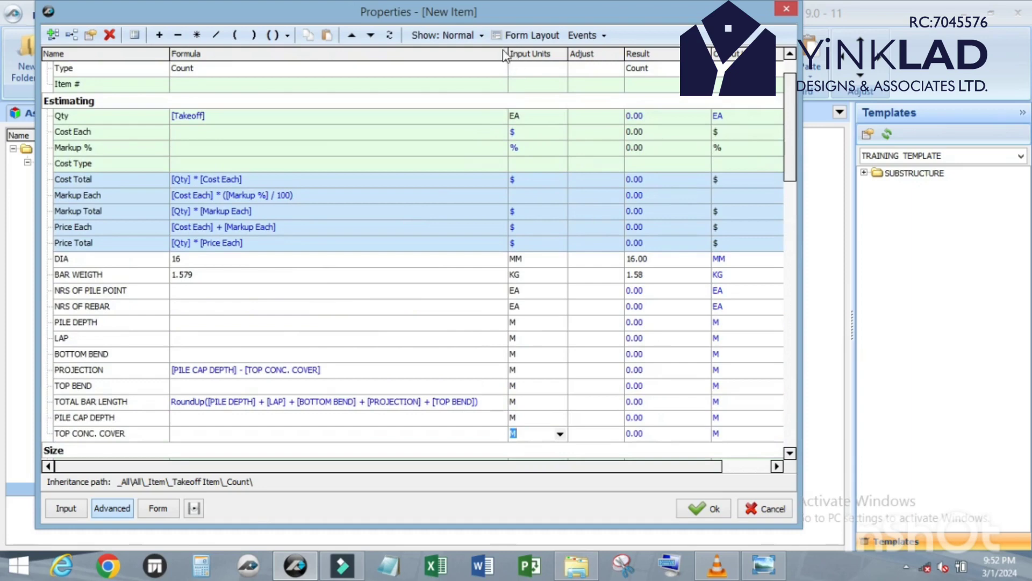
{"action": "scroll", "coordinate": [380, 179], "scroll_direction": "up", "scroll_amount": 1}
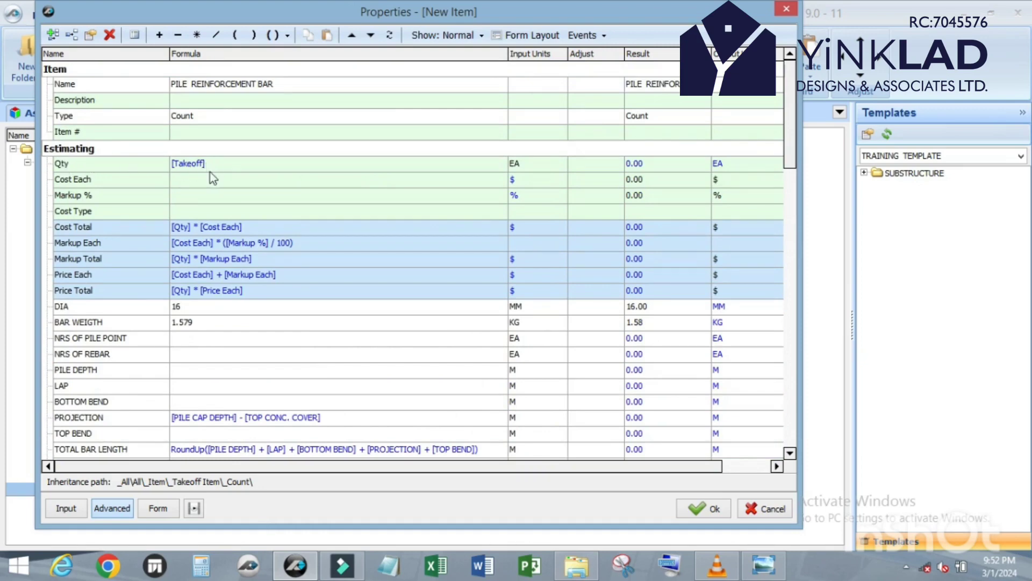
{"action": "left_click", "coordinate": [222, 163]}
{"action": "left_click_drag", "start_coordinate": [216, 167], "coordinate": [154, 167]}
{"action": "key", "text": "Delete"}
{"action": "scroll", "coordinate": [259, 176], "scroll_direction": "down", "scroll_amount": 11}
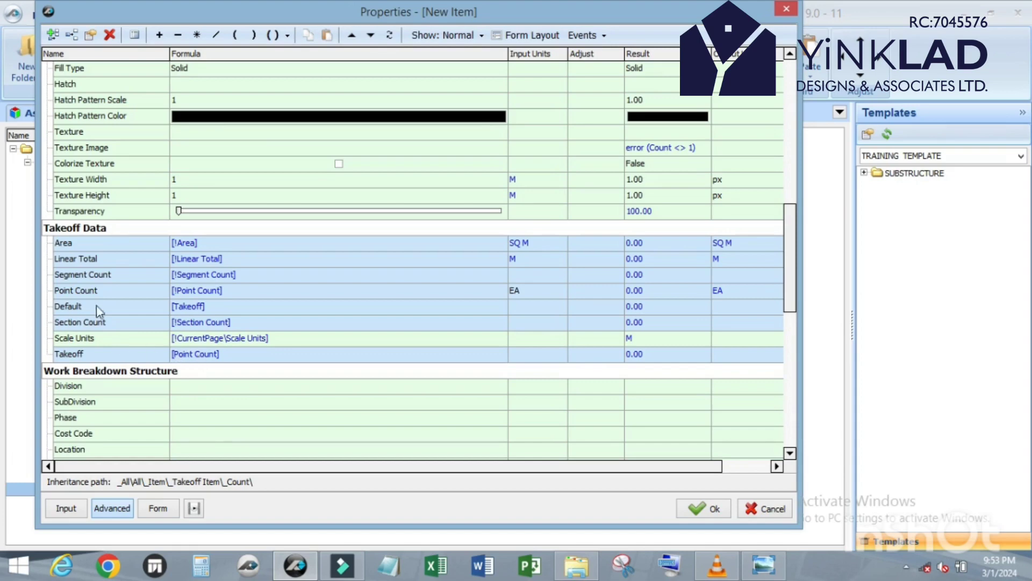
{"action": "scroll", "coordinate": [94, 304], "scroll_direction": "up", "scroll_amount": 2}
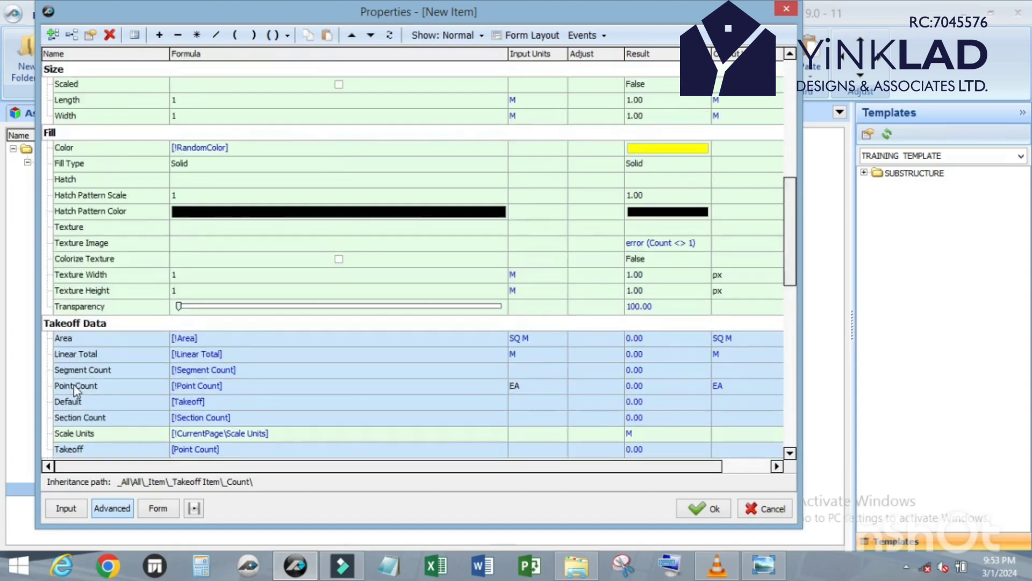
{"action": "left_click_drag", "start_coordinate": [73, 384], "coordinate": [186, 164]}
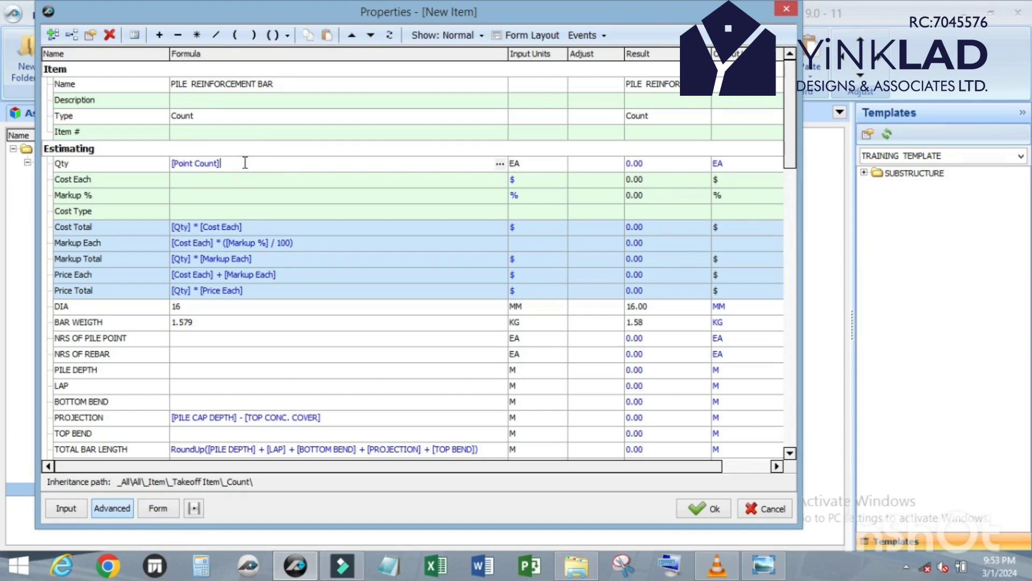
Step: Extend the Qty formula so that [Point Count] is multiplied by [TOTAL BAR LENGTH]
{"action": "left_click", "coordinate": [198, 36]}
{"action": "scroll", "coordinate": [78, 441], "scroll_direction": "down", "scroll_amount": 1}
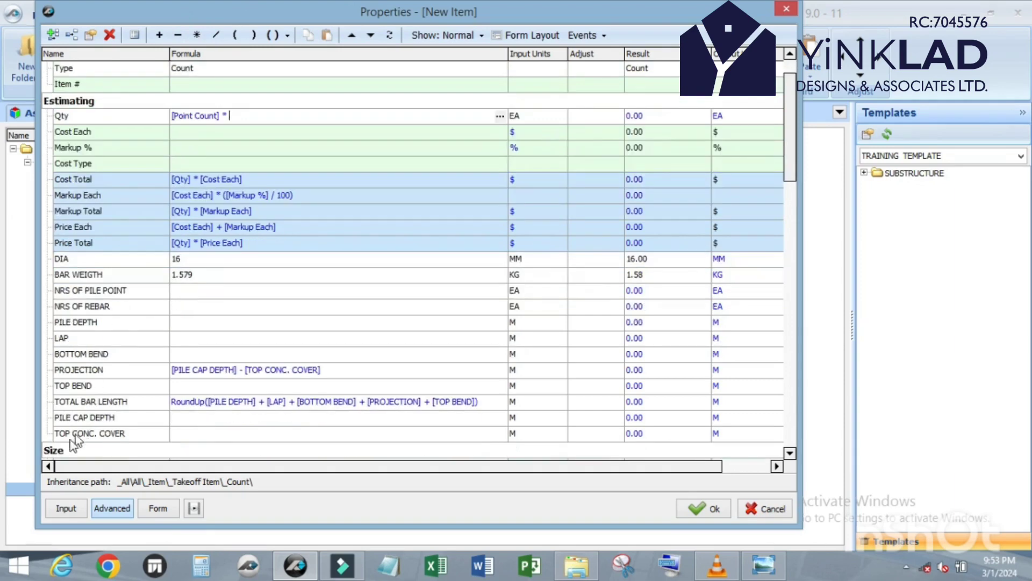
{"action": "left_click", "coordinate": [60, 401]}
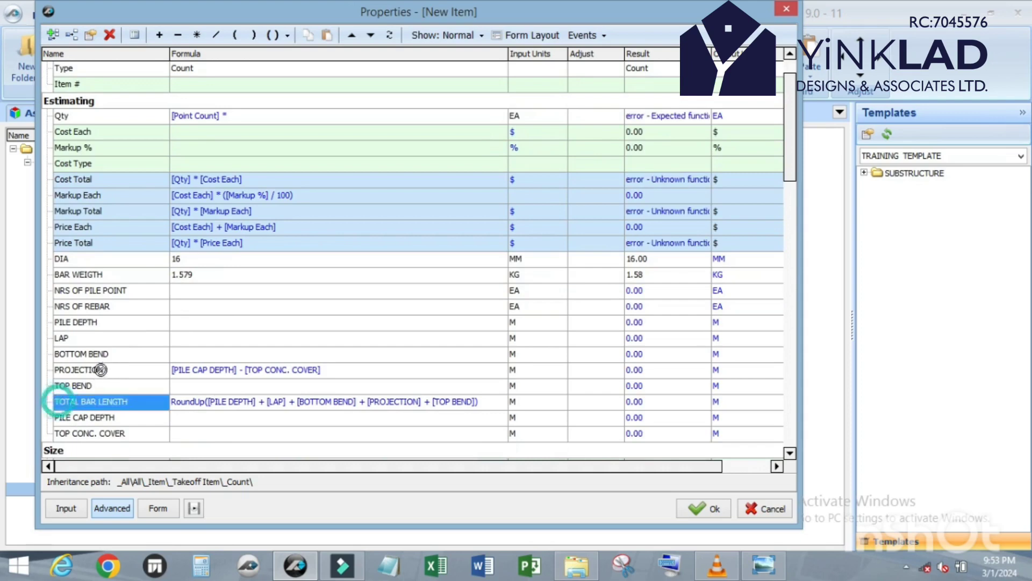
{"action": "left_click", "coordinate": [242, 195]}
{"action": "left_click_drag", "start_coordinate": [247, 173], "coordinate": [288, 114]}
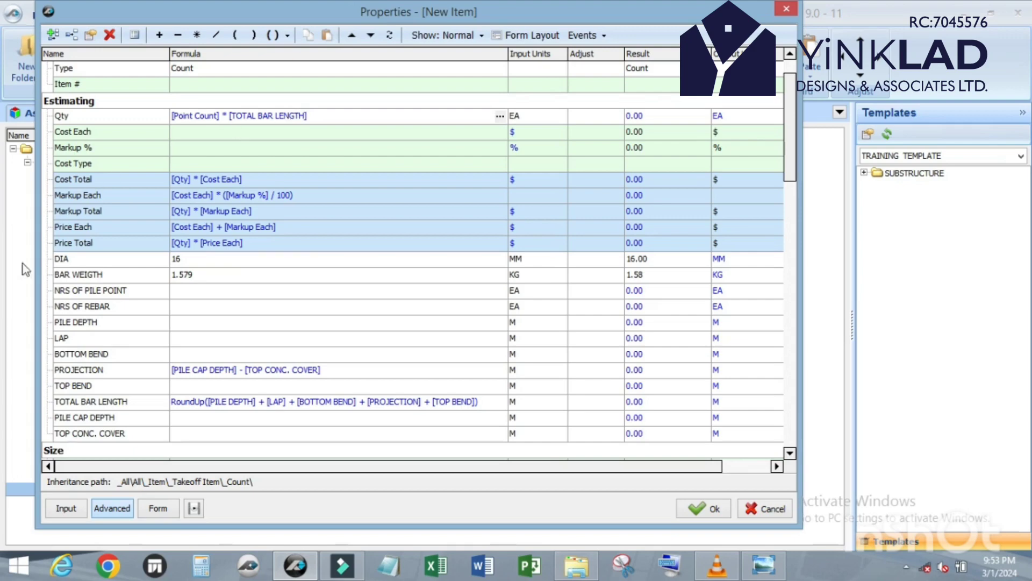
Step: Multiply the Qty formula further by [NRS OF REBAR] and [NRS OF PILE POINT]
{"action": "mouse_move", "coordinate": [64, 310]}
{"action": "left_mouse_down"}
{"action": "mouse_move", "coordinate": [272, 198]}
{"action": "mouse_move", "coordinate": [339, 132]}
{"action": "mouse_move", "coordinate": [158, 324]}
{"action": "mouse_move", "coordinate": [82, 310]}
{"action": "left_mouse_up"}
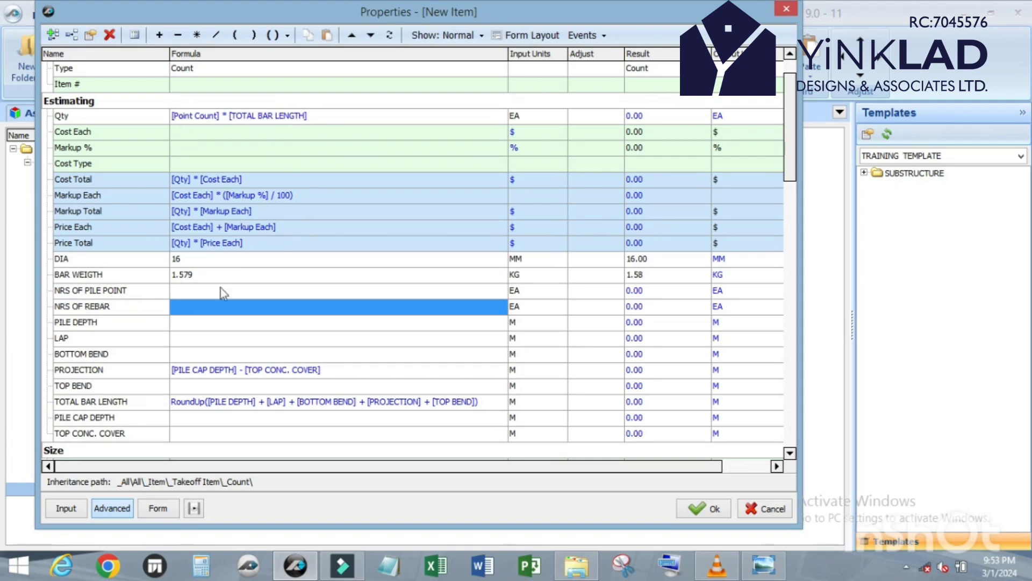
{"action": "left_click", "coordinate": [219, 350]}
{"action": "left_click", "coordinate": [325, 116]}
{"action": "left_click", "coordinate": [197, 35]}
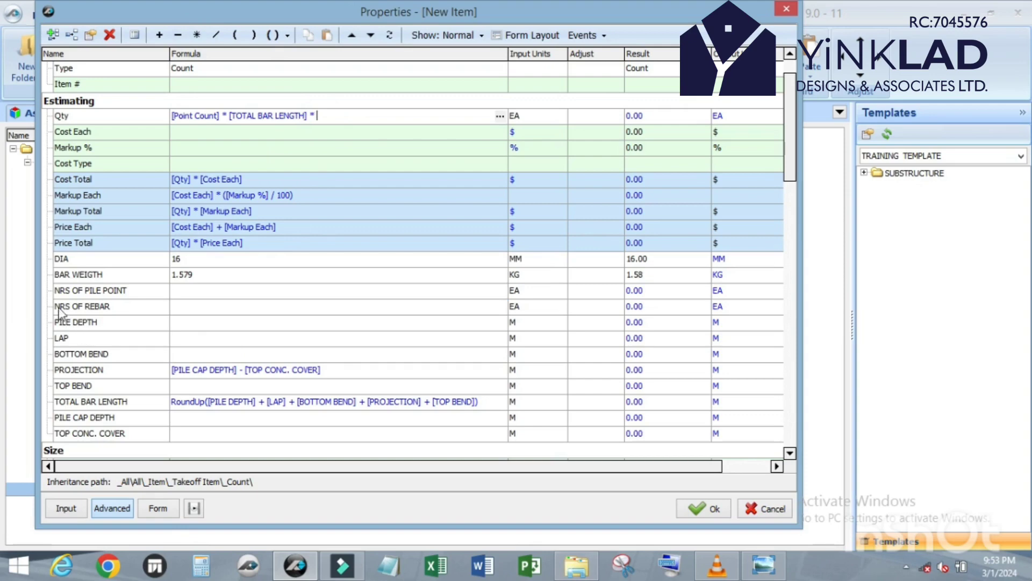
{"action": "left_click_drag", "start_coordinate": [63, 307], "coordinate": [367, 123]}
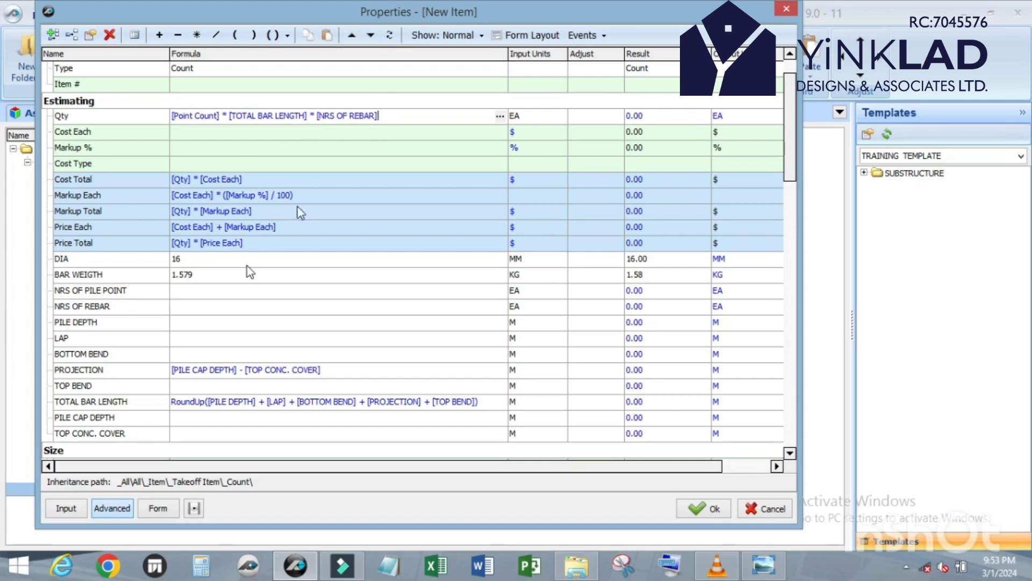
{"action": "left_click", "coordinate": [197, 34]}
{"action": "left_click", "coordinate": [414, 195]}
{"action": "left_click", "coordinate": [454, 117]}
Step: Put the three factors after [Point Count] in the Qty formula in parentheses and wrap the whole formula in RoundUp()
{"action": "left_click_drag", "start_coordinate": [451, 112], "coordinate": [229, 130]}
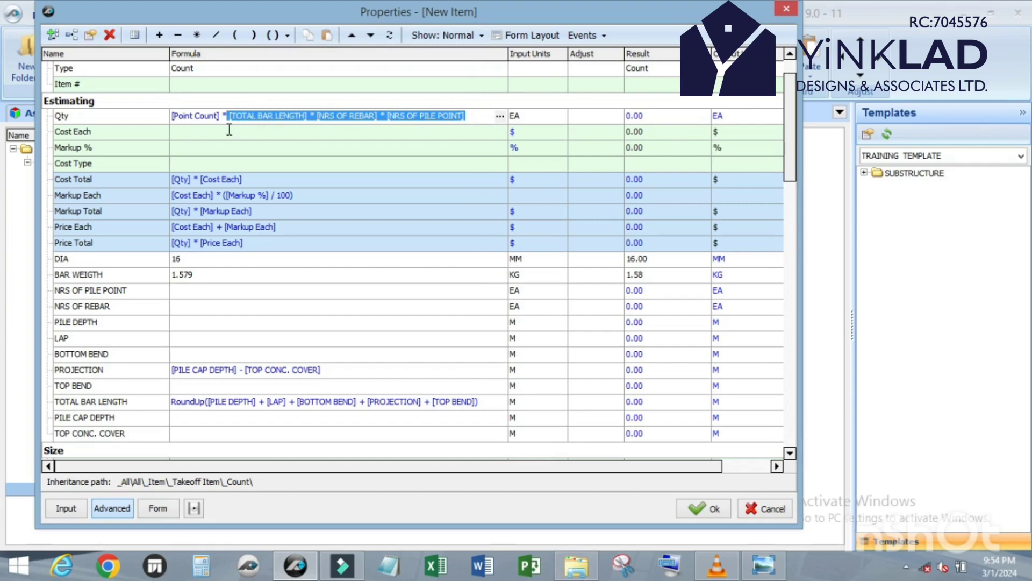
{"action": "left_click", "coordinate": [287, 35]}
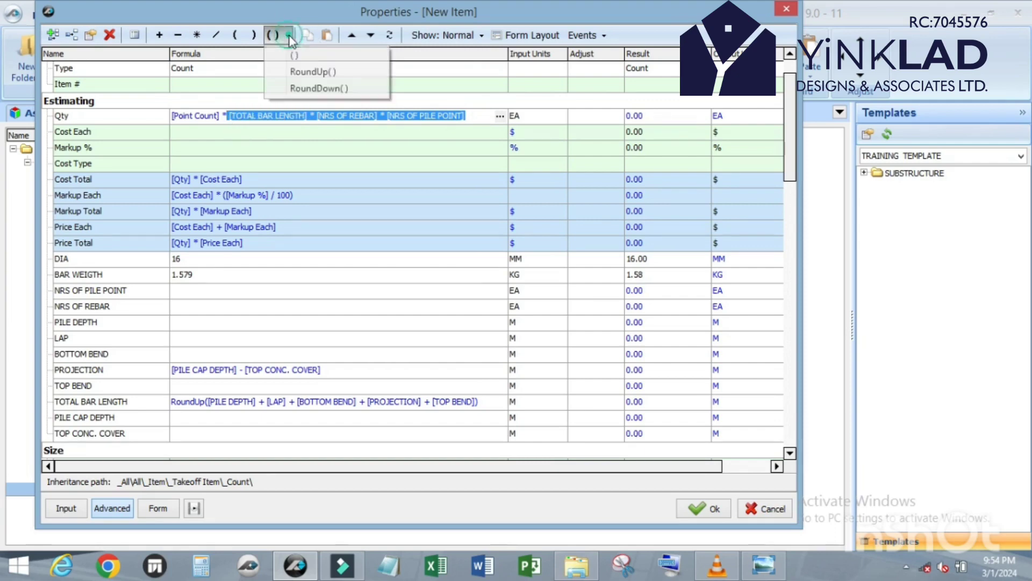
{"action": "left_click", "coordinate": [308, 54]}
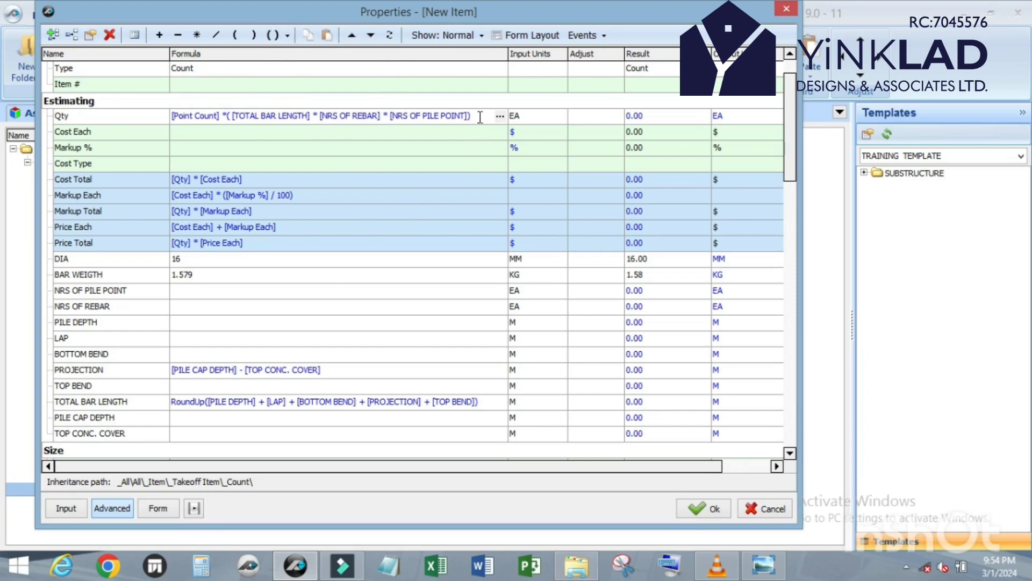
{"action": "left_click_drag", "start_coordinate": [482, 116], "coordinate": [174, 126]}
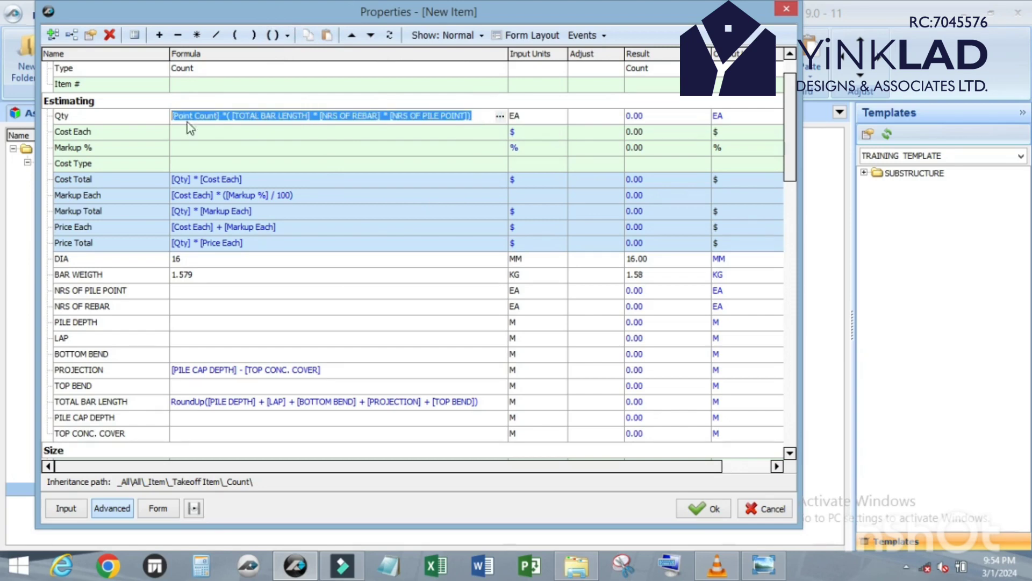
{"action": "left_click", "coordinate": [287, 35]}
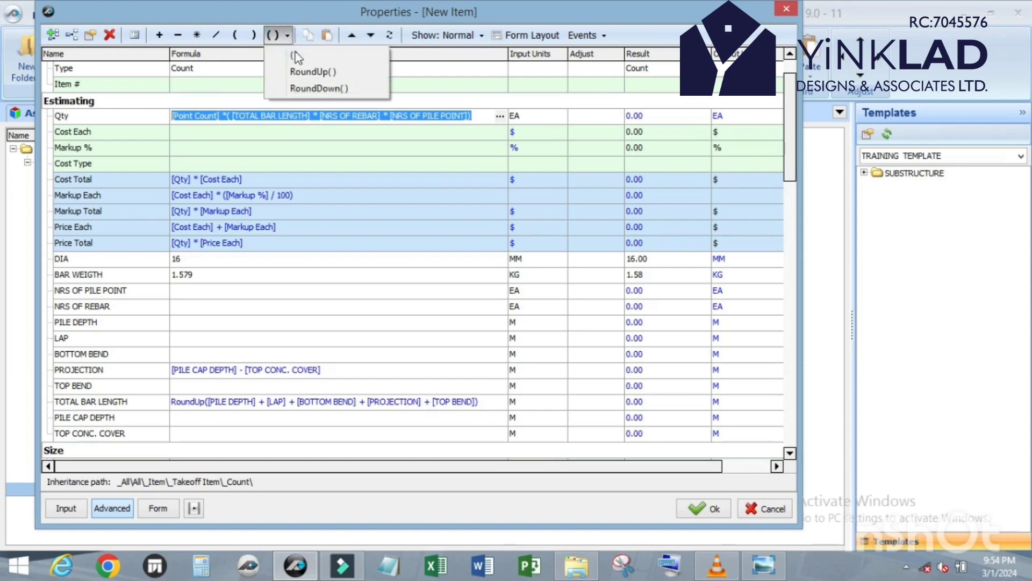
{"action": "left_click", "coordinate": [310, 75]}
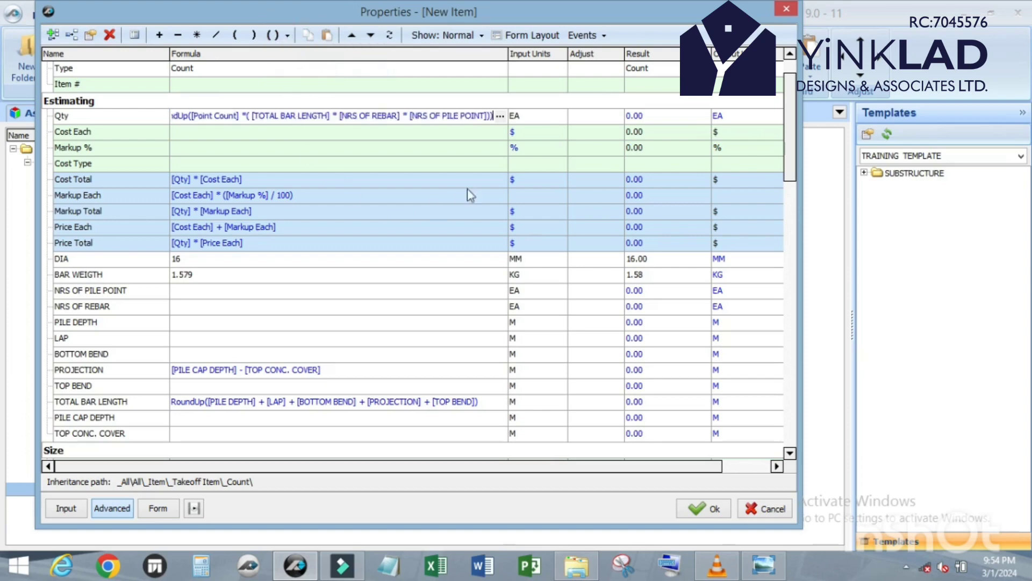
Step: Widen the Formula column and multiply the RoundUp() expression of Qty by [BAR WEIGTH]
{"action": "left_click_drag", "start_coordinate": [507, 51], "coordinate": [568, 51]}
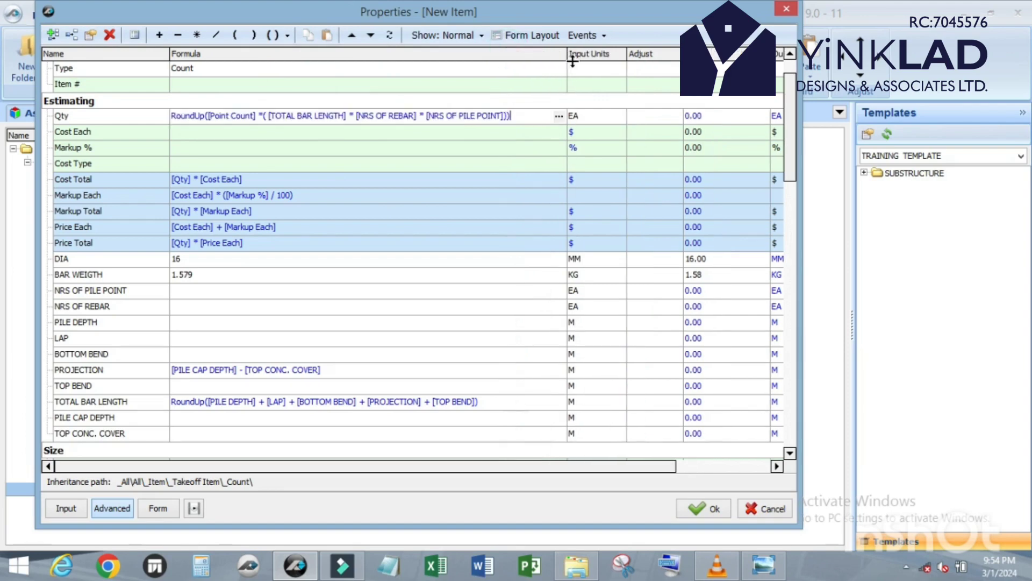
{"action": "left_click", "coordinate": [524, 116]}
{"action": "left_click", "coordinate": [197, 36]}
{"action": "left_click_drag", "start_coordinate": [60, 278], "coordinate": [526, 111]}
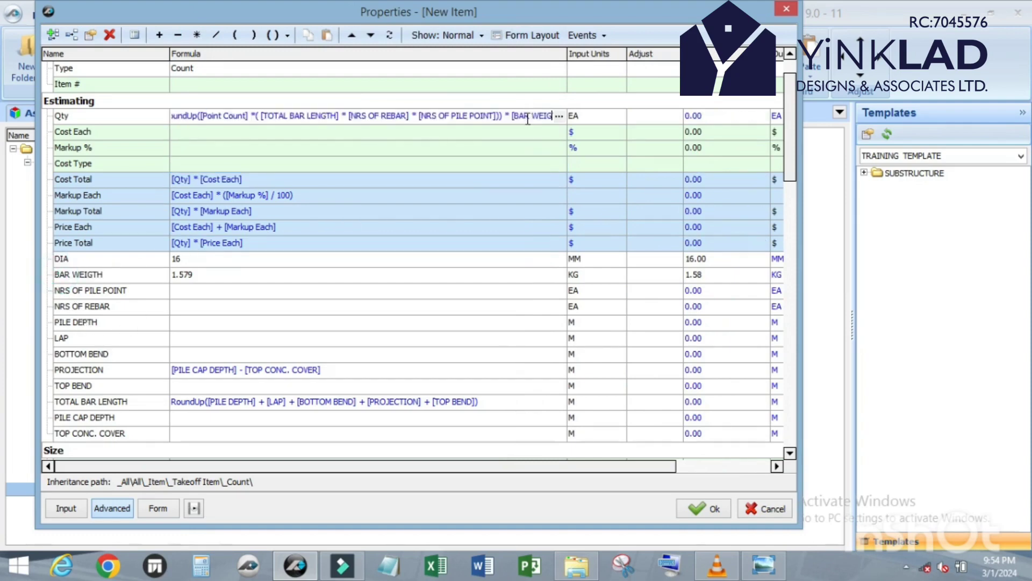
Step: Set the input units of Qty to KG and narrow the Formula column so the columns beyond it show
{"action": "left_click", "coordinate": [590, 114]}
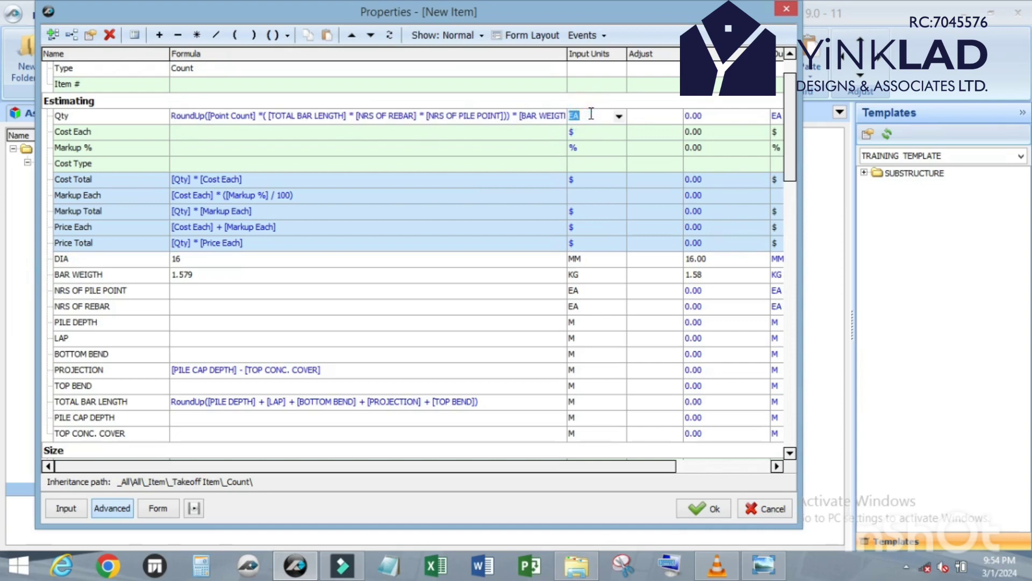
{"action": "type", "text": "KG"}
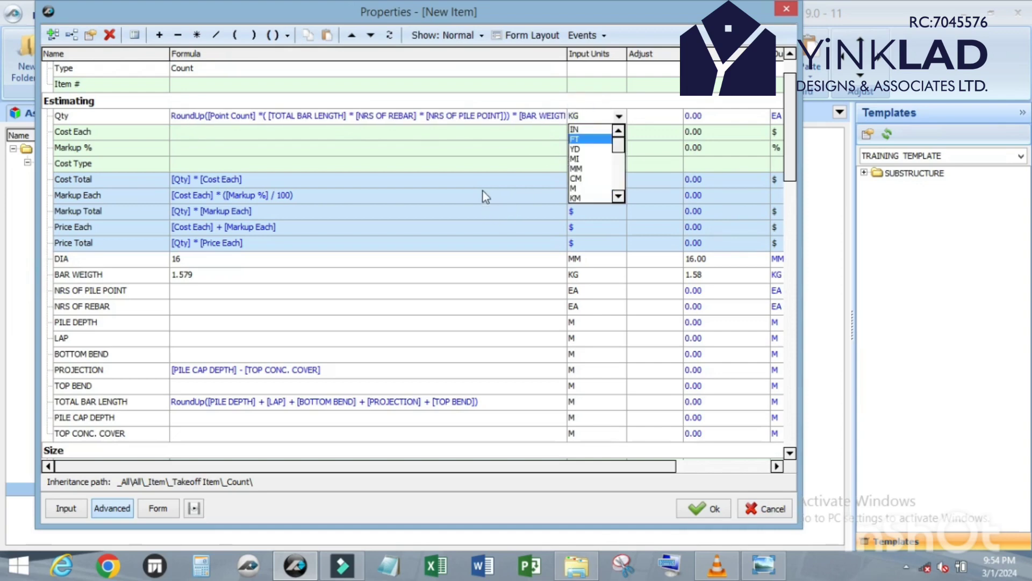
{"action": "key", "text": "Return"}
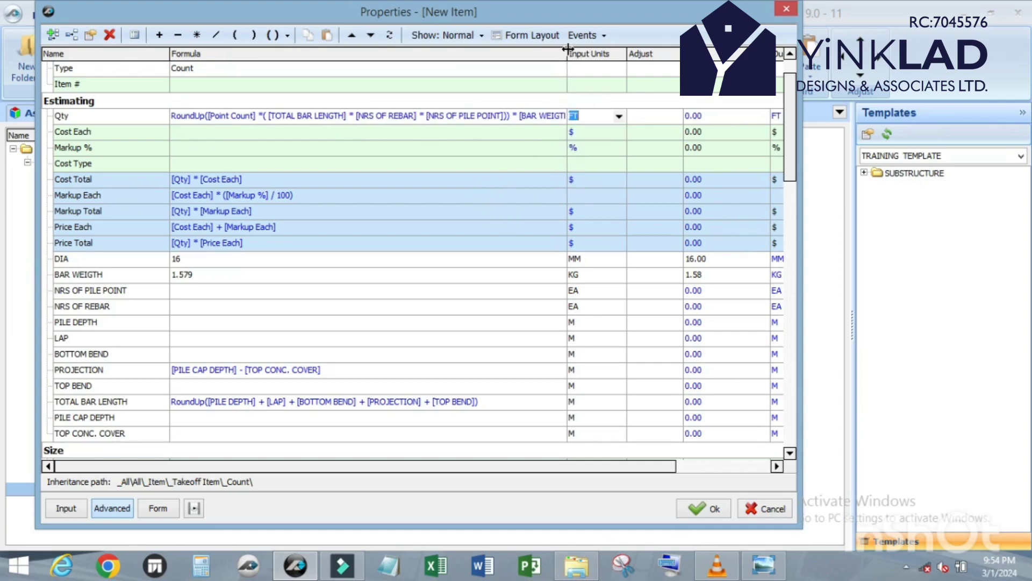
{"action": "left_click_drag", "start_coordinate": [568, 49], "coordinate": [476, 66]}
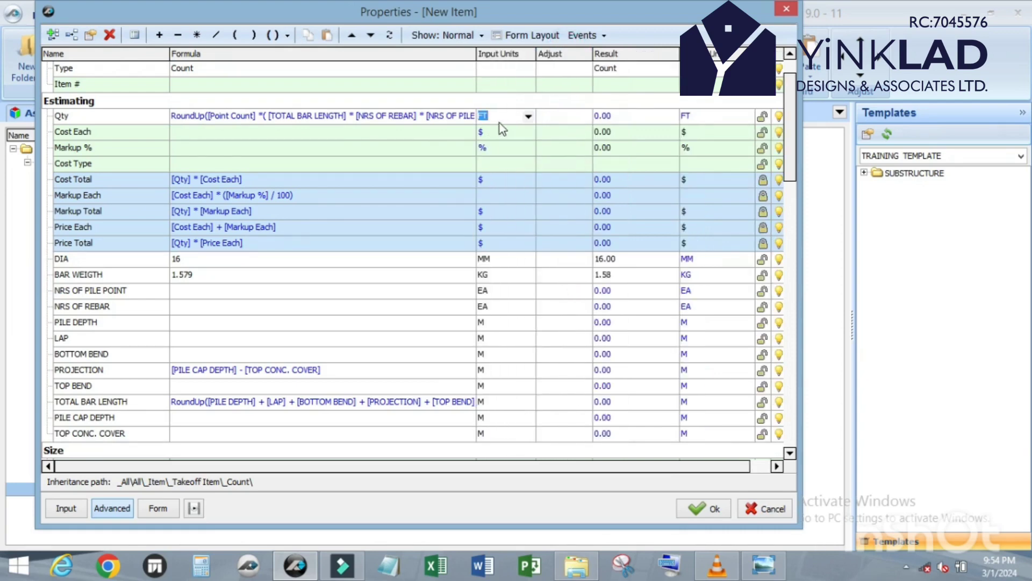
{"action": "type", "text": "KG"}
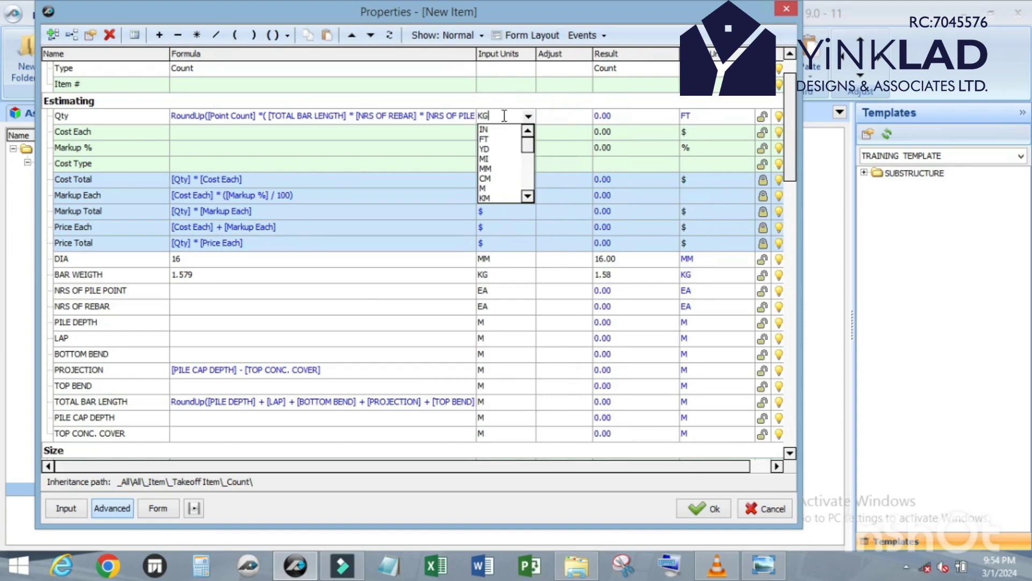
{"action": "left_click", "coordinate": [508, 116]}
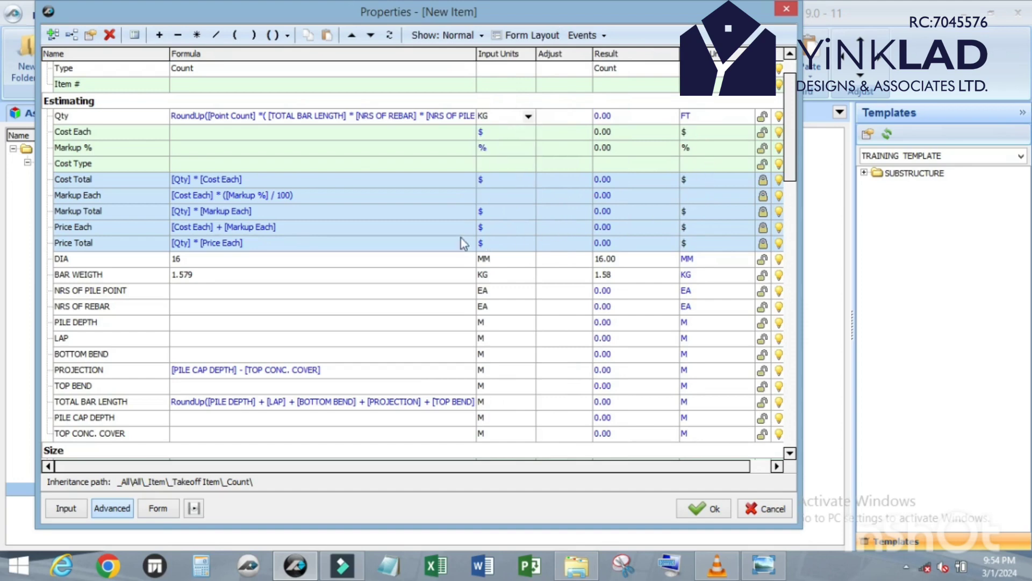
{"action": "left_click", "coordinate": [411, 153]}
{"action": "left_click", "coordinate": [476, 59]}
{"action": "left_click_drag", "start_coordinate": [454, 59], "coordinate": [439, 59]}
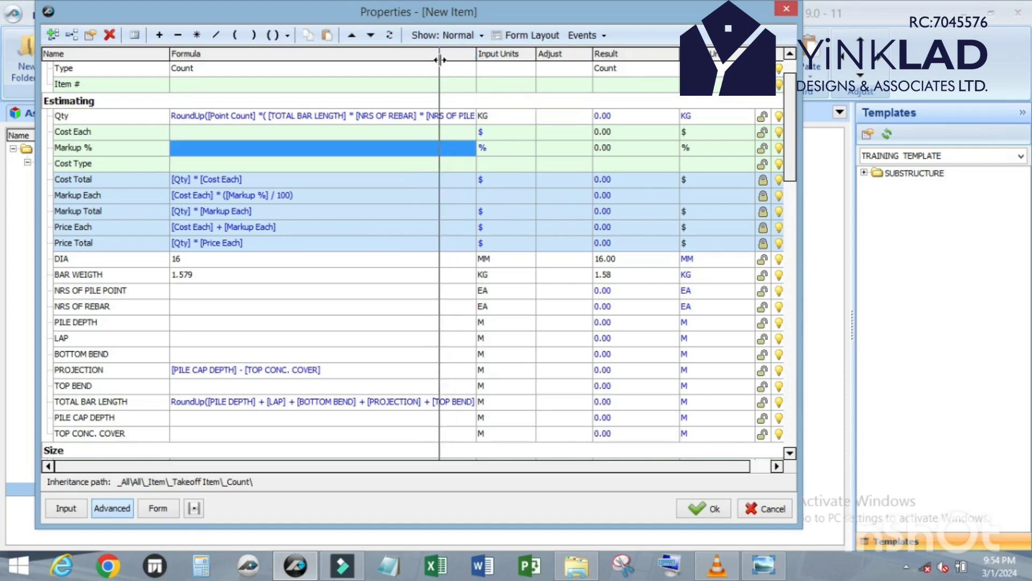
Step: Enable DIA, BAR WEIGTH, NRS OF PILE POINT, NRS OF REBAR, PILE DEPTH and LAP as input form properties
{"action": "scroll", "coordinate": [365, 129], "scroll_direction": "down", "scroll_amount": 4}
{"action": "scroll", "coordinate": [329, 159], "scroll_direction": "up", "scroll_amount": 3}
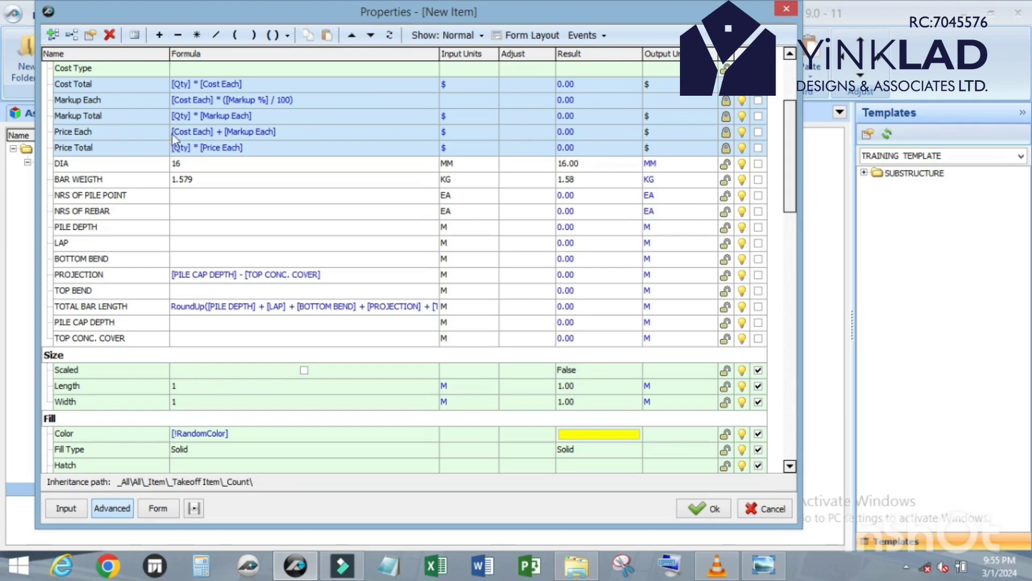
{"action": "left_click", "coordinate": [758, 180]}
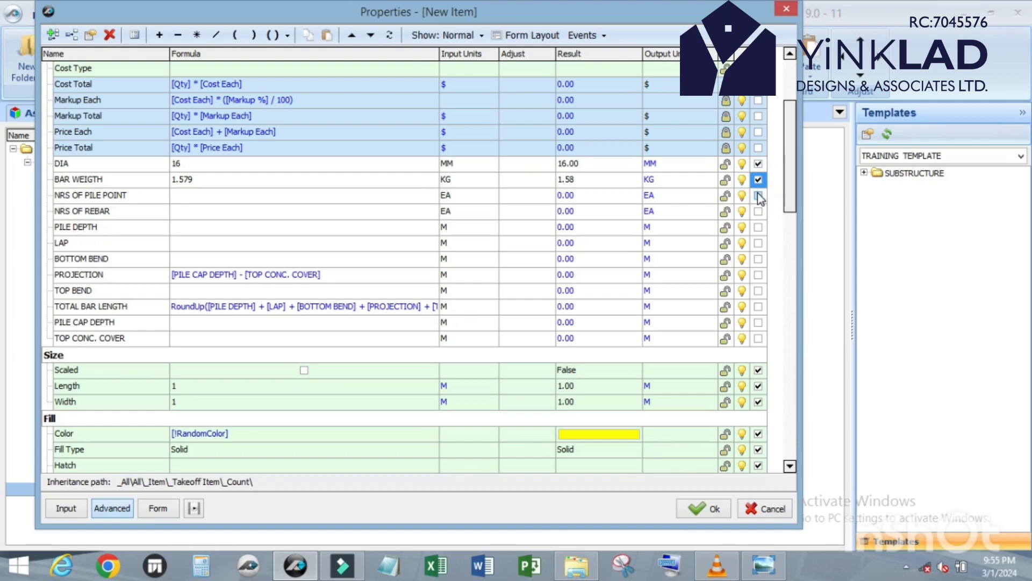
{"action": "left_click", "coordinate": [758, 195]}
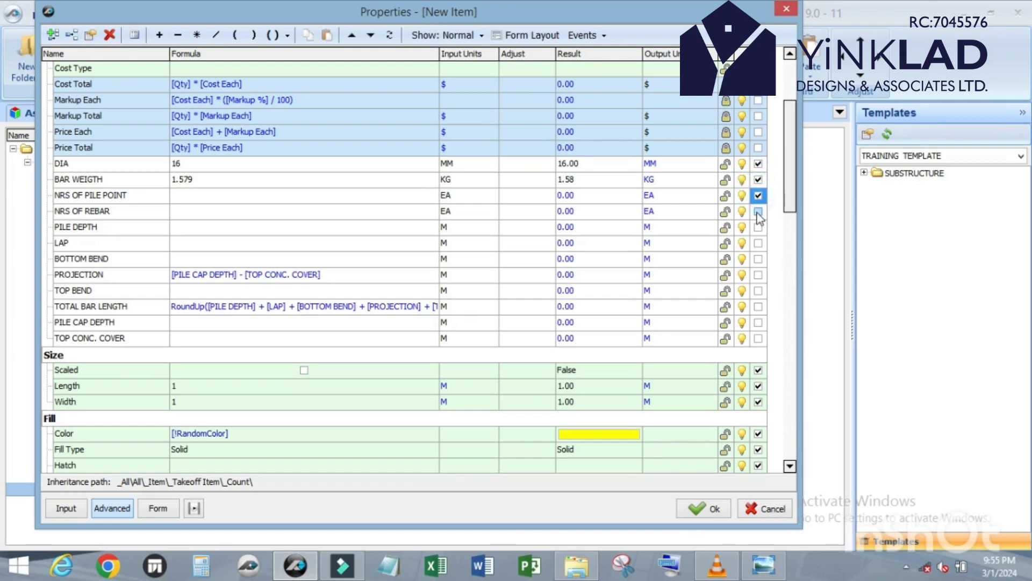
{"action": "left_click", "coordinate": [759, 212]}
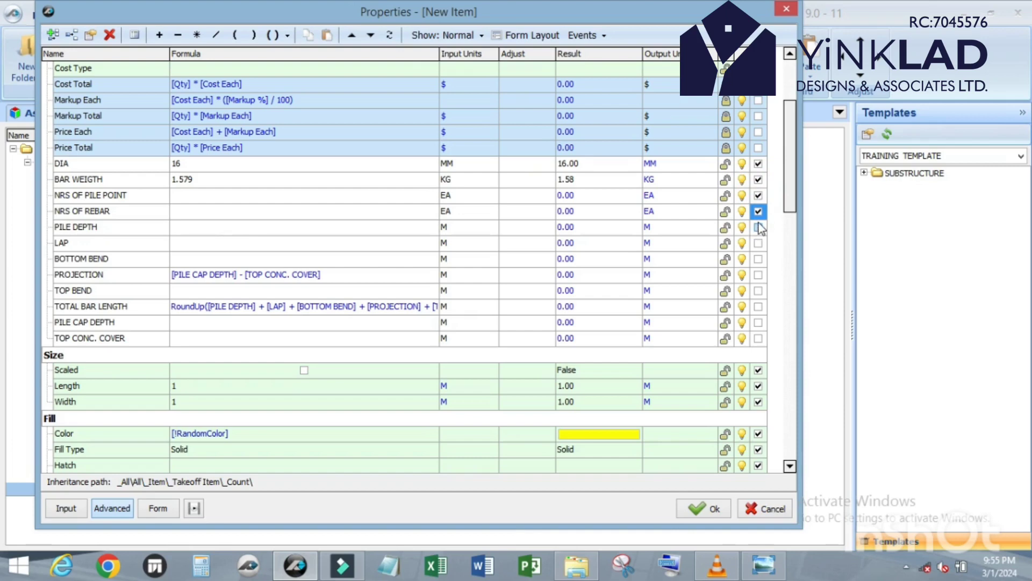
{"action": "left_click", "coordinate": [758, 228]}
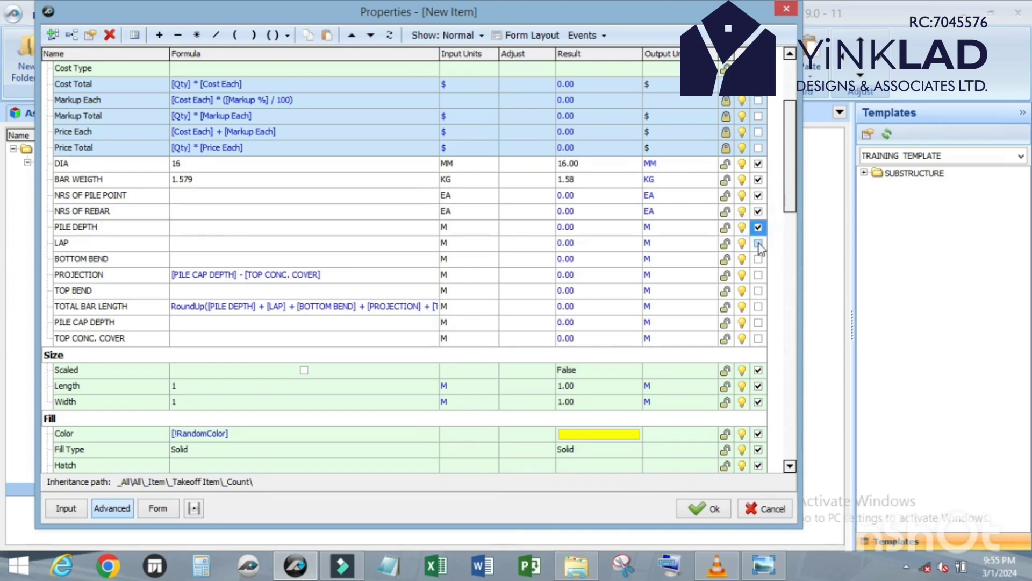
{"action": "left_click", "coordinate": [759, 243]}
Step: Enable BOTTOM BEND, PROJECTION, TOP BEND, PILE CAP DEPTH and TOP CONC. COVER as input form properties, leaving out TOTAL BAR LENGTH
{"action": "scroll", "coordinate": [760, 167], "scroll_direction": "down", "scroll_amount": 2}
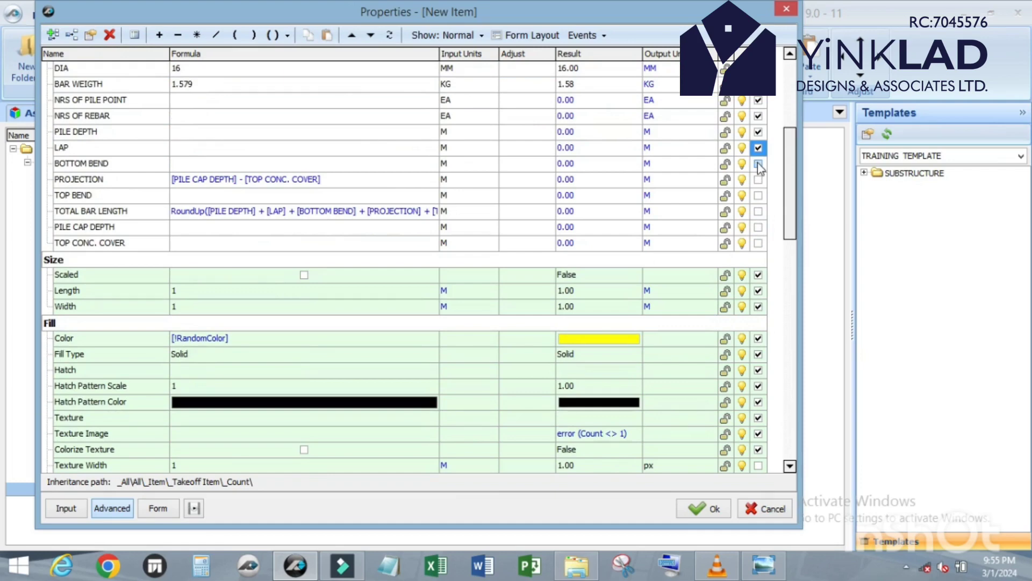
{"action": "left_click", "coordinate": [758, 164]}
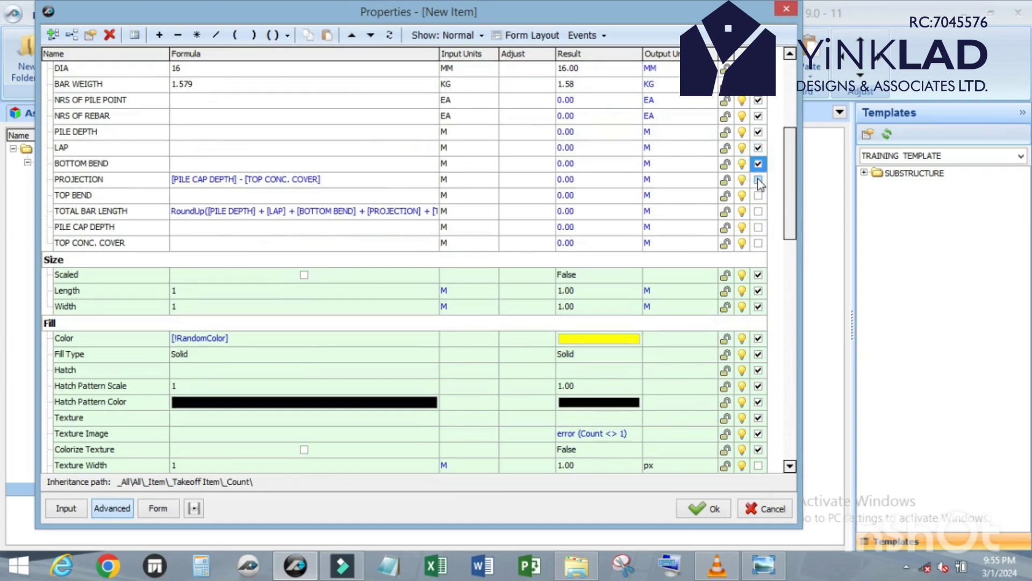
{"action": "left_click", "coordinate": [759, 182]}
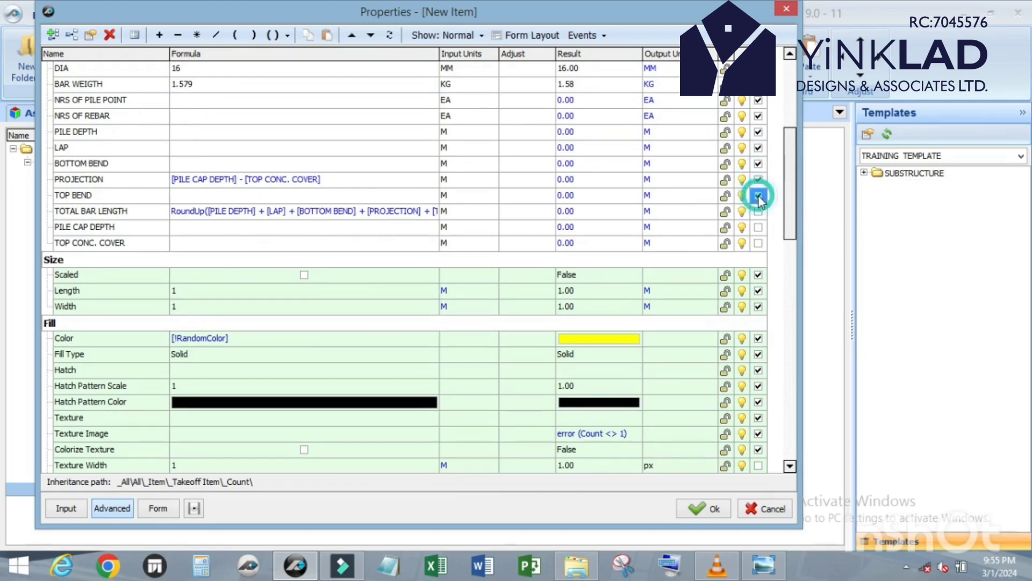
{"action": "left_click", "coordinate": [759, 228]}
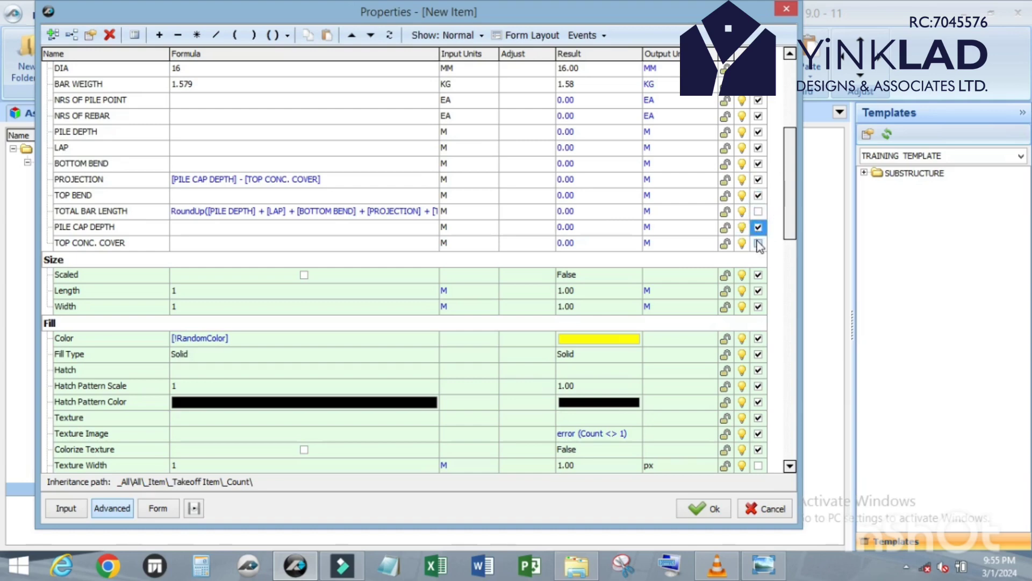
{"action": "left_click", "coordinate": [758, 244]}
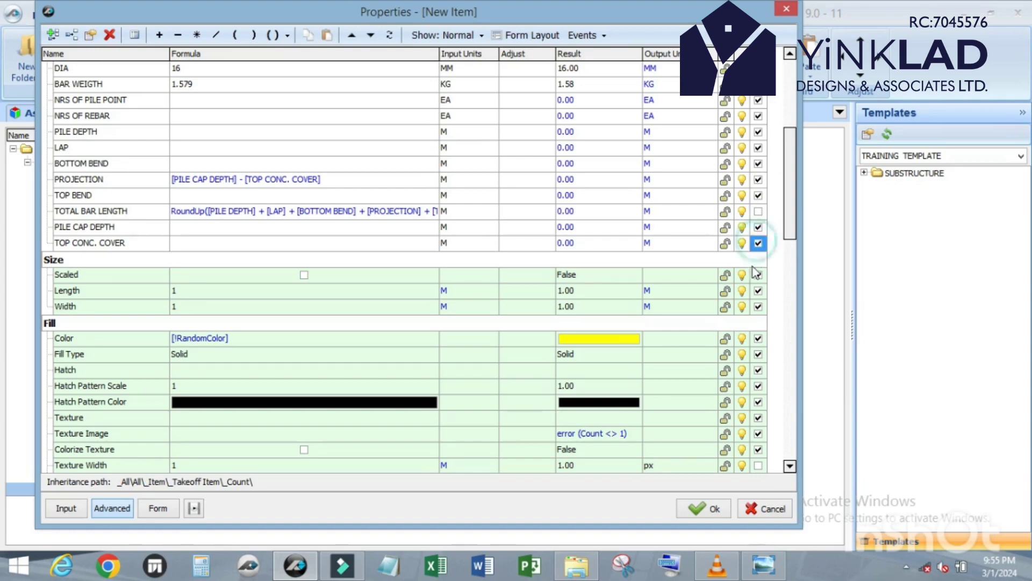
Step: Review the enabled properties and their order in the item's form layout, and accept the layout
{"action": "scroll", "coordinate": [544, 67], "scroll_direction": "up", "scroll_amount": 2}
{"action": "scroll", "coordinate": [689, 157], "scroll_direction": "up", "scroll_amount": 3}
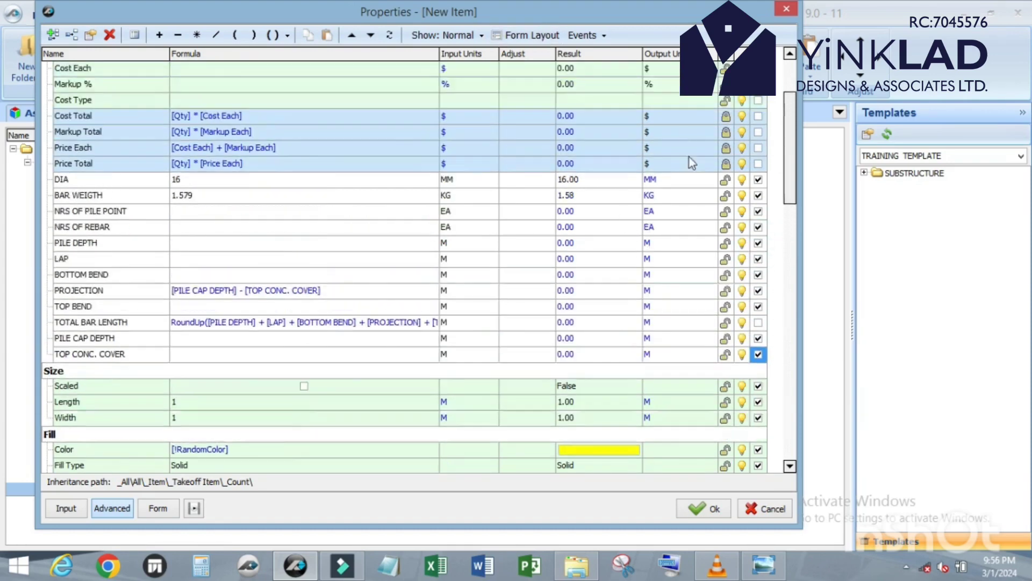
{"action": "scroll", "coordinate": [744, 149], "scroll_direction": "down", "scroll_amount": 4}
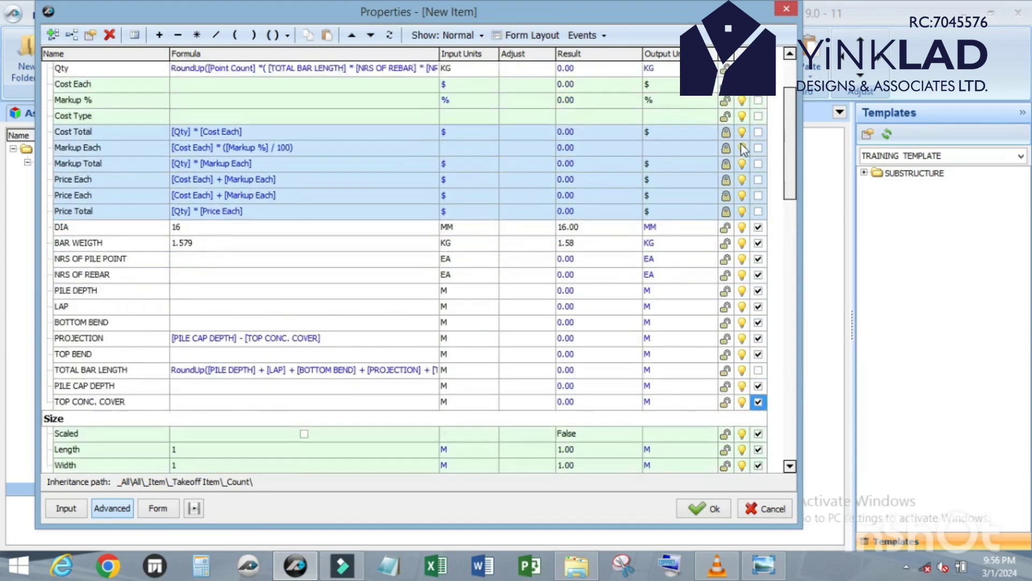
{"action": "left_click", "coordinate": [540, 35]}
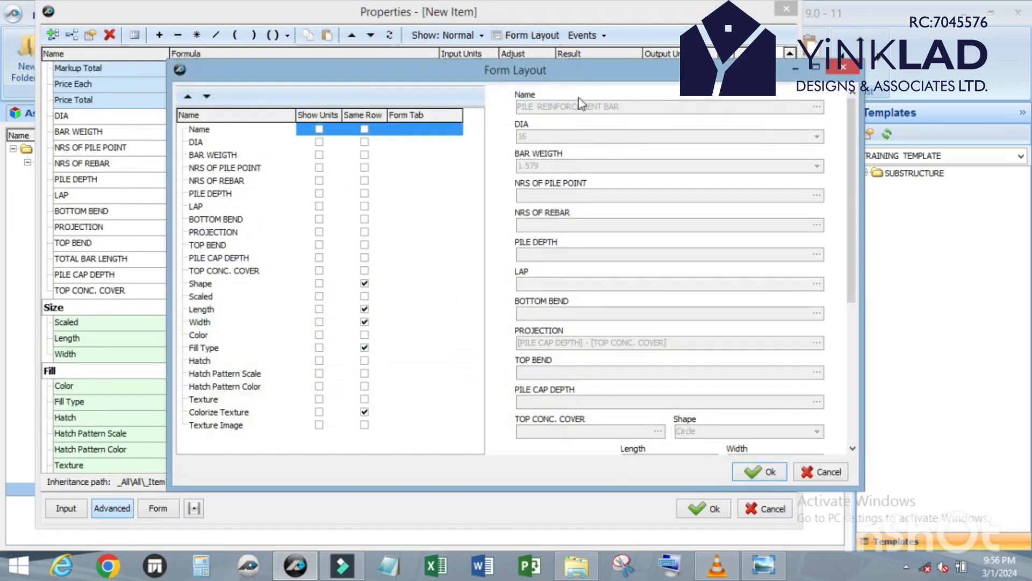
{"action": "left_click", "coordinate": [749, 471]}
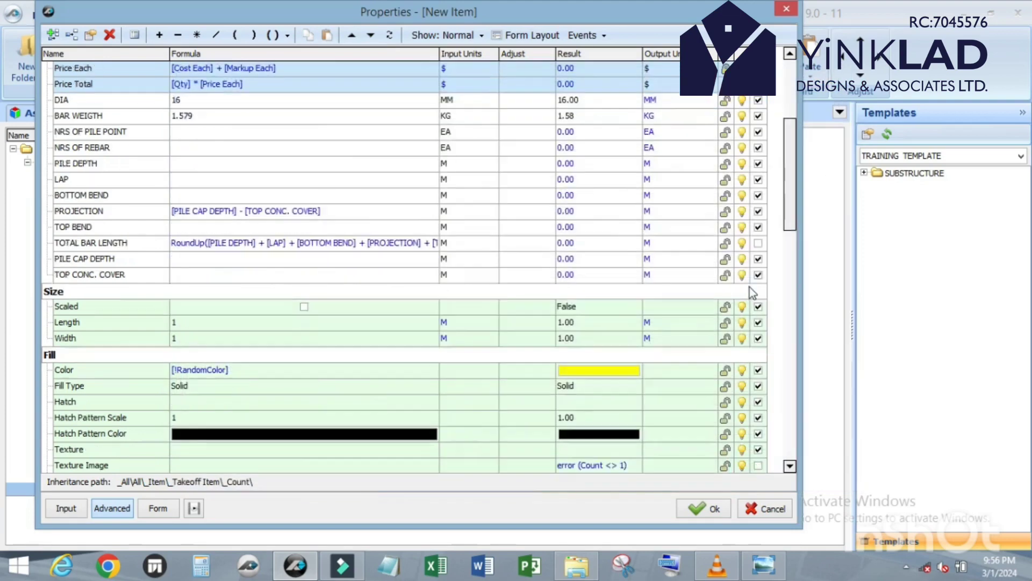
Step: Disable Colorize Texture, Texture Image, Texture, Hatch Pattern Color, Hatch Pattern Scale, Hatch and Fill Type as input form properties, keeping Color enabled
{"action": "scroll", "coordinate": [752, 293], "scroll_direction": "down", "scroll_amount": 2}
{"action": "scroll", "coordinate": [754, 292], "scroll_direction": "down", "scroll_amount": 2}
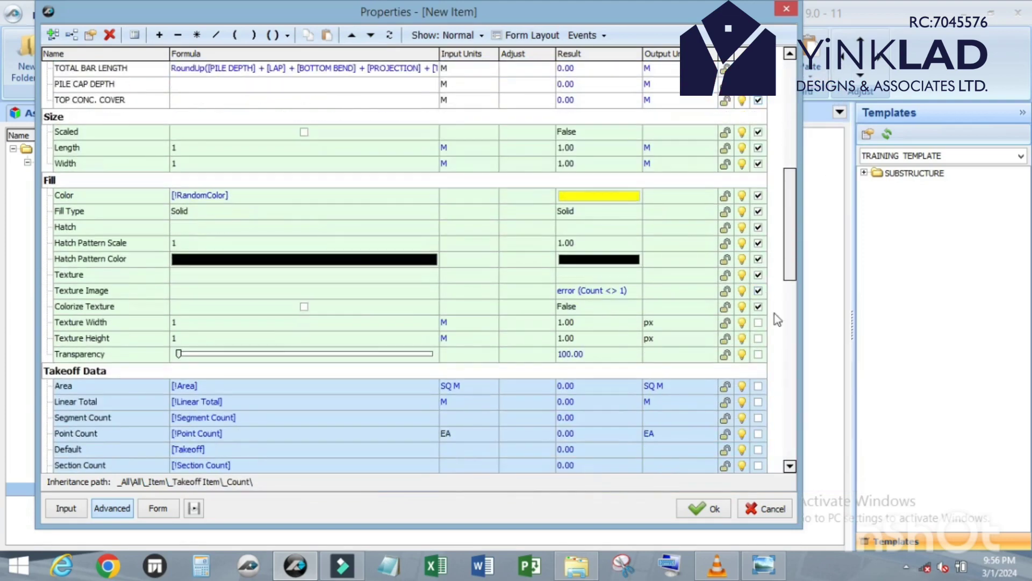
{"action": "left_click", "coordinate": [758, 306]}
{"action": "left_click", "coordinate": [758, 290]}
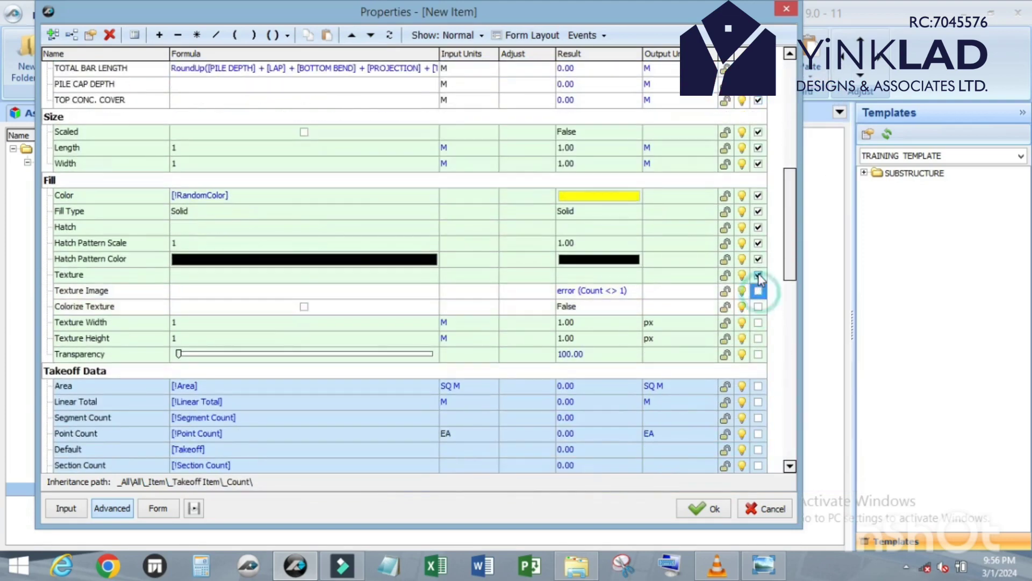
{"action": "left_click", "coordinate": [758, 274]}
{"action": "left_click", "coordinate": [758, 258]}
{"action": "left_click", "coordinate": [758, 243]}
{"action": "left_click", "coordinate": [758, 227]}
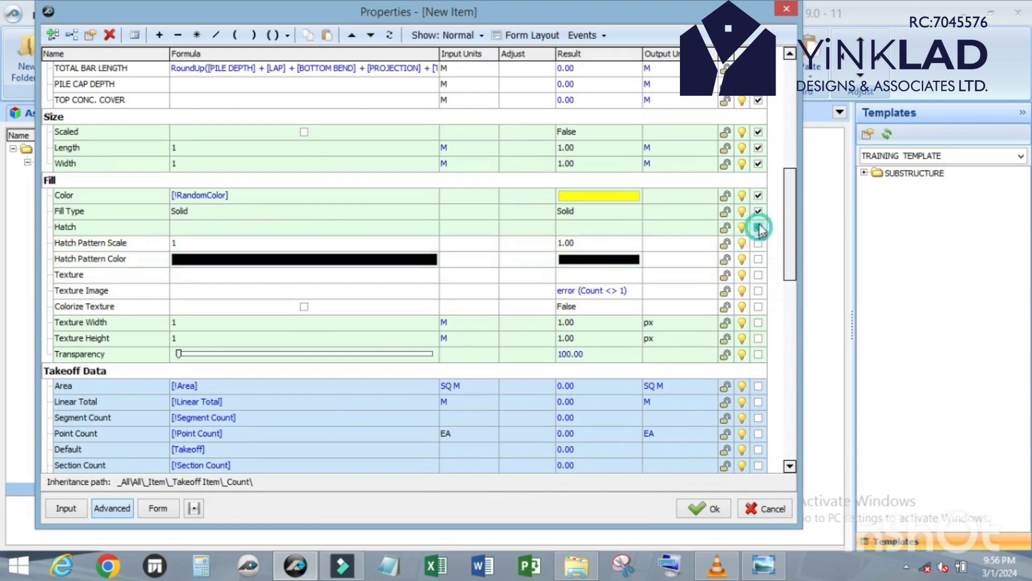
{"action": "left_click", "coordinate": [758, 211]}
Step: Disable the Size properties Width, Length and Scaled as input form properties
{"action": "scroll", "coordinate": [752, 223], "scroll_direction": "up", "scroll_amount": 1}
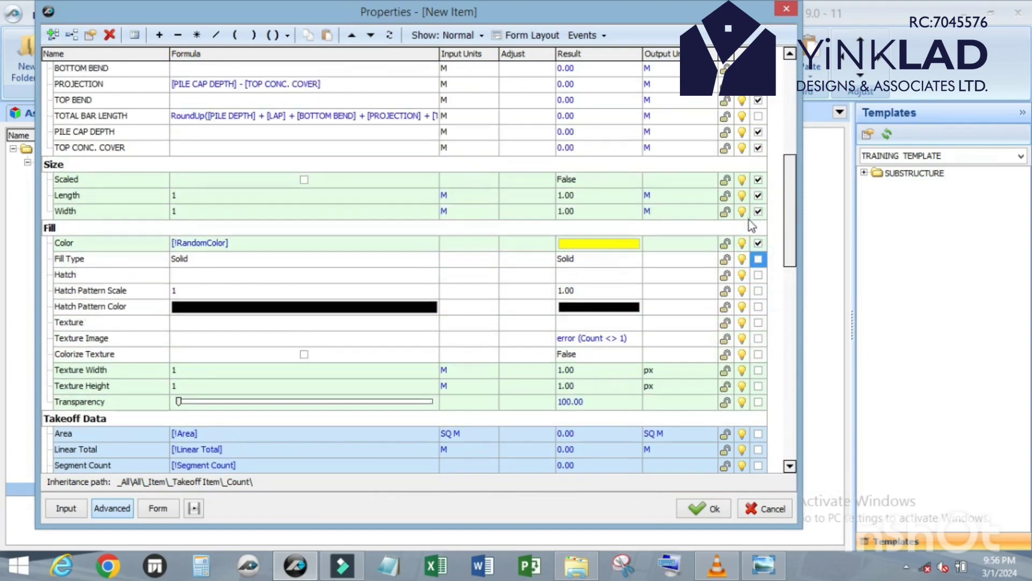
{"action": "left_click", "coordinate": [758, 211]}
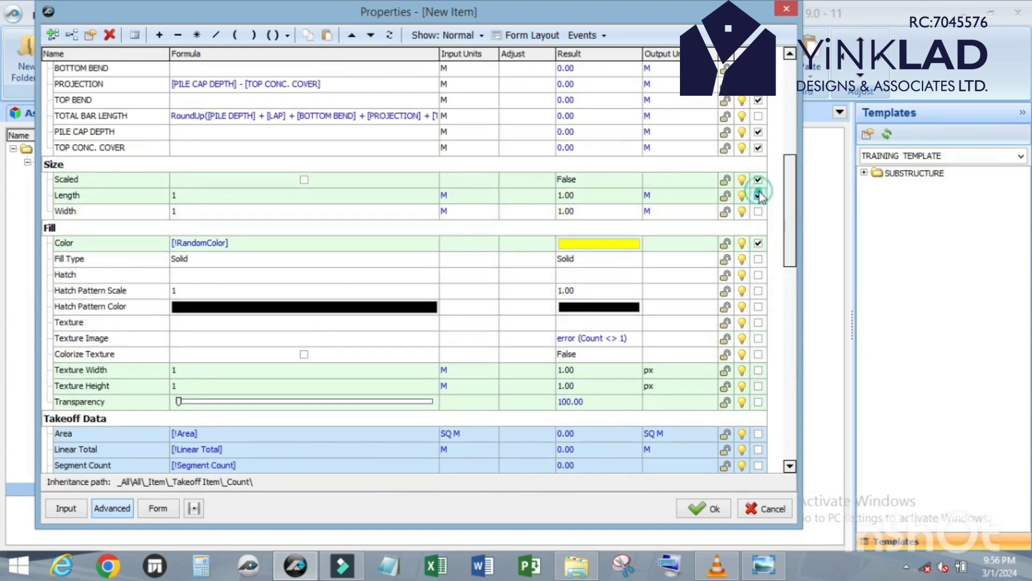
{"action": "left_click", "coordinate": [758, 195]}
{"action": "left_click", "coordinate": [758, 180]}
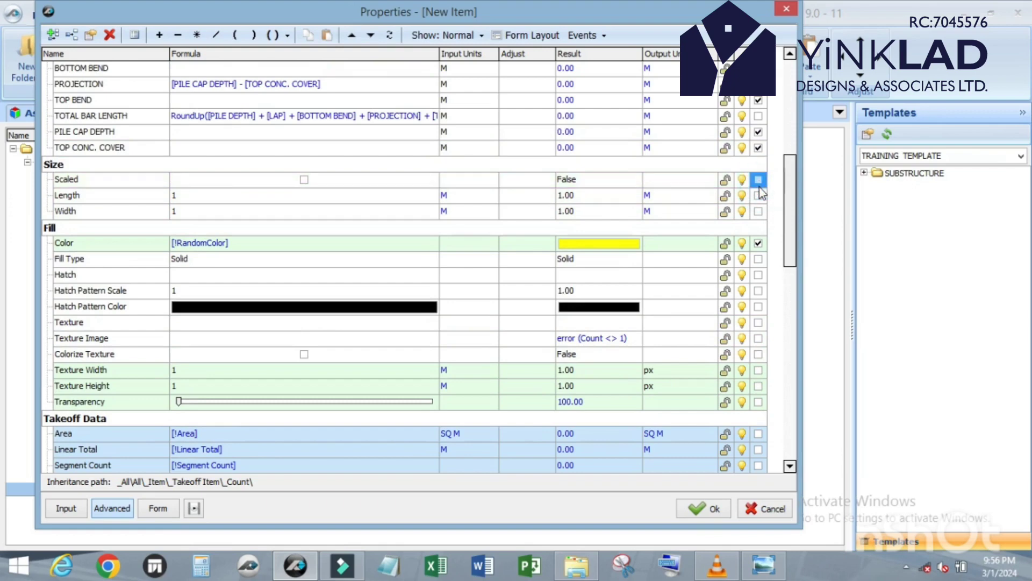
{"action": "scroll", "coordinate": [752, 204], "scroll_direction": "down", "scroll_amount": 2}
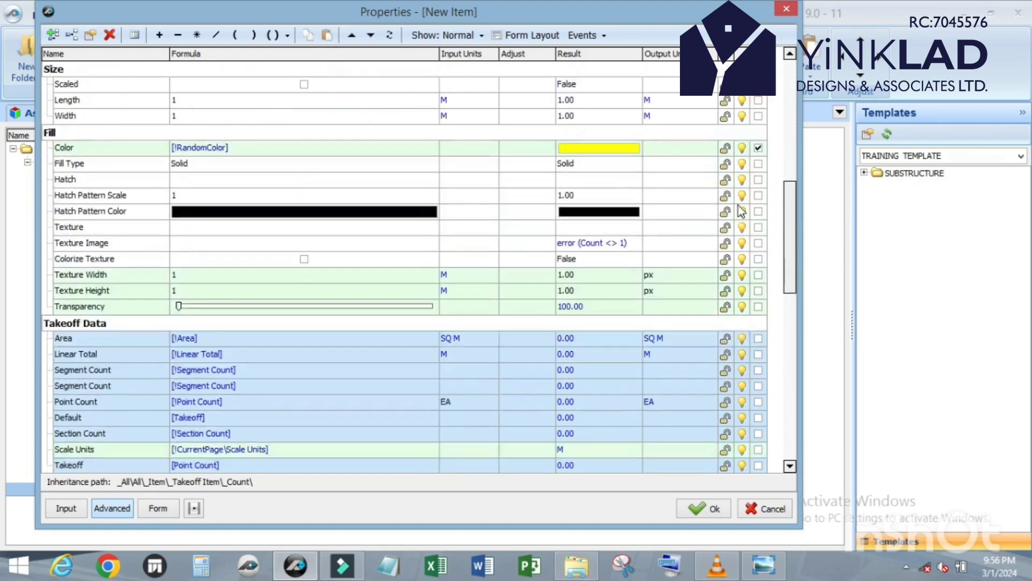
{"action": "scroll", "coordinate": [566, 84], "scroll_direction": "up", "scroll_amount": 2}
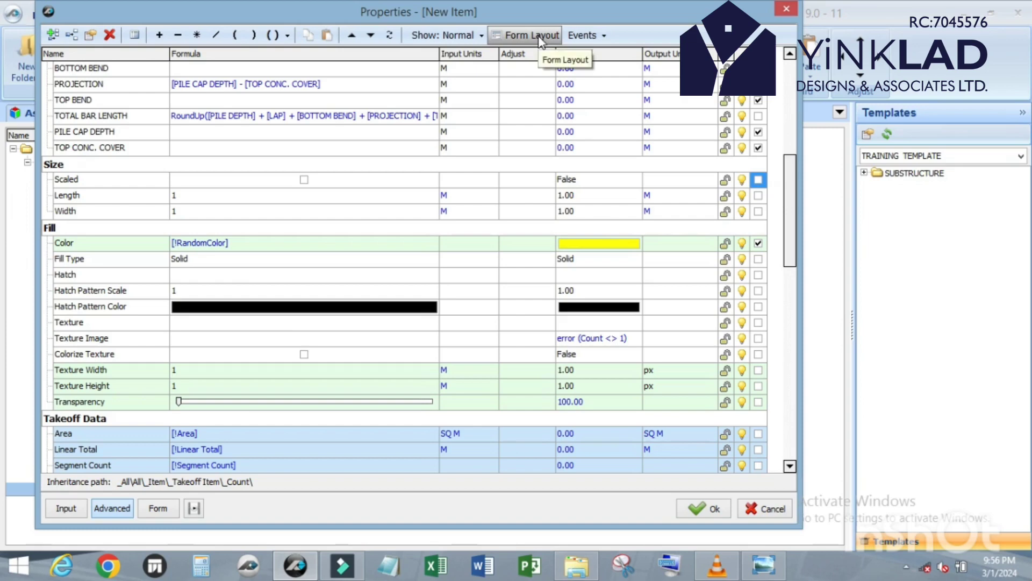
Step: In the item's form layout, assign BOTTOM BEND and TOP BEND to a form tab named BEND and check that tab
{"action": "left_click", "coordinate": [541, 36]}
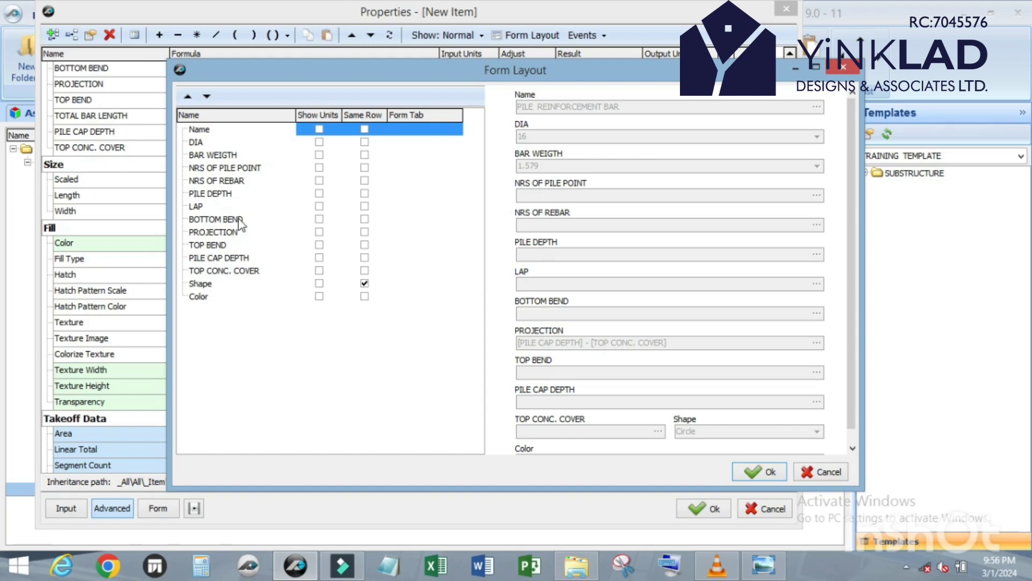
{"action": "left_click", "coordinate": [390, 220]}
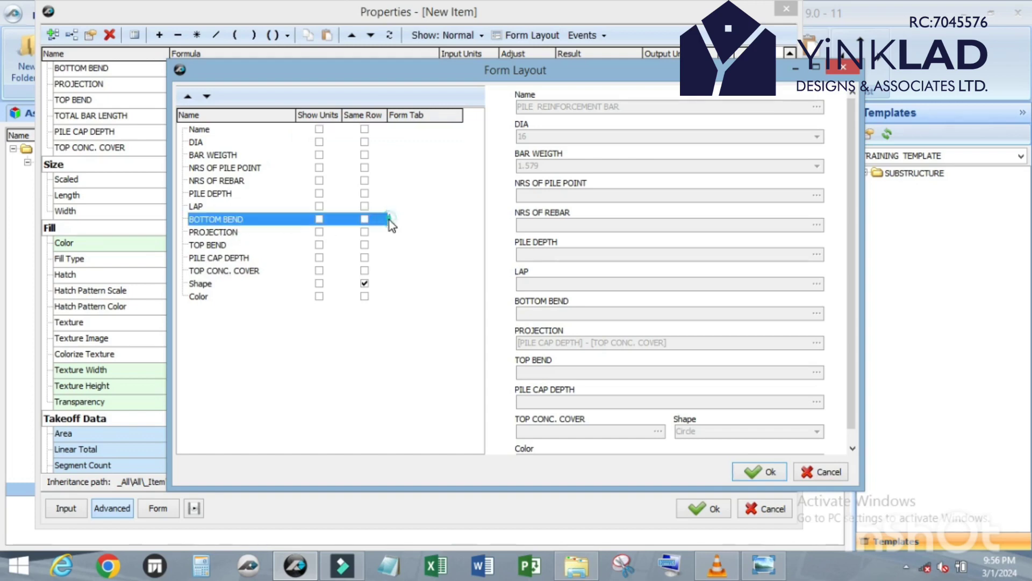
{"action": "left_click", "coordinate": [394, 219]}
{"action": "double_click", "coordinate": [408, 216]}
{"action": "left_click", "coordinate": [410, 245]}
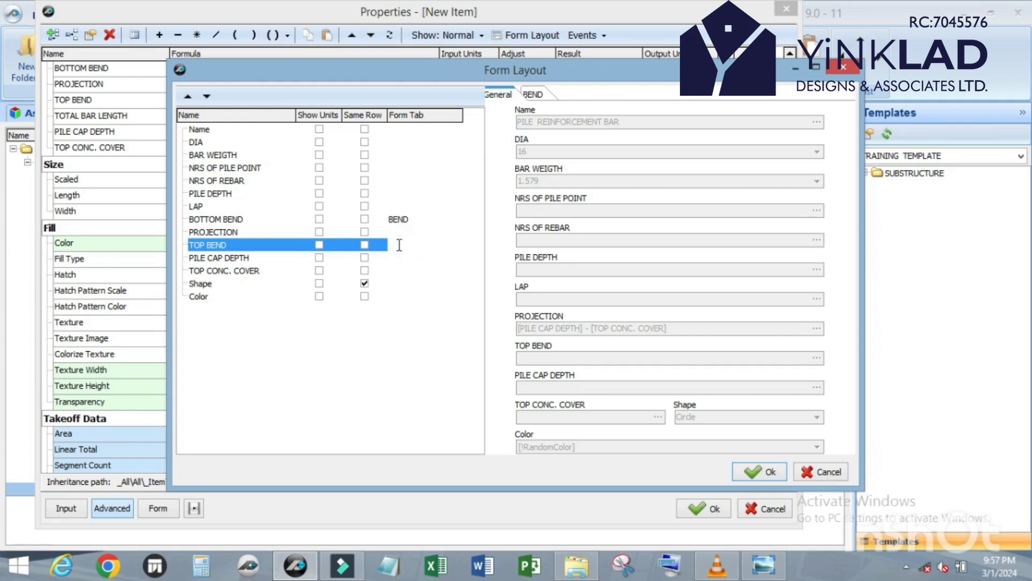
{"action": "type", "text": "BEND"}
{"action": "left_click", "coordinate": [428, 228]}
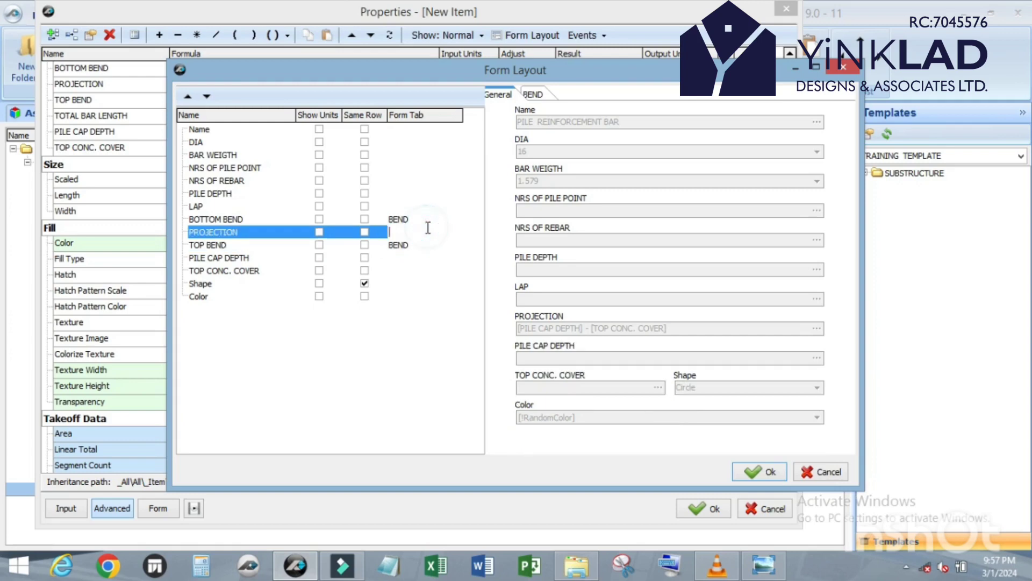
{"action": "left_click", "coordinate": [534, 94]}
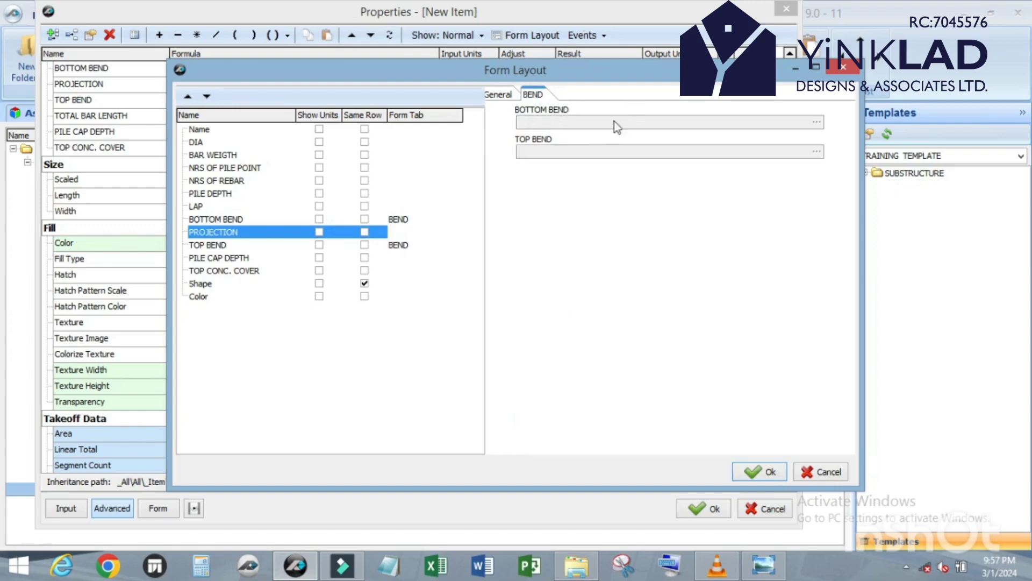
{"action": "left_click", "coordinate": [500, 96]}
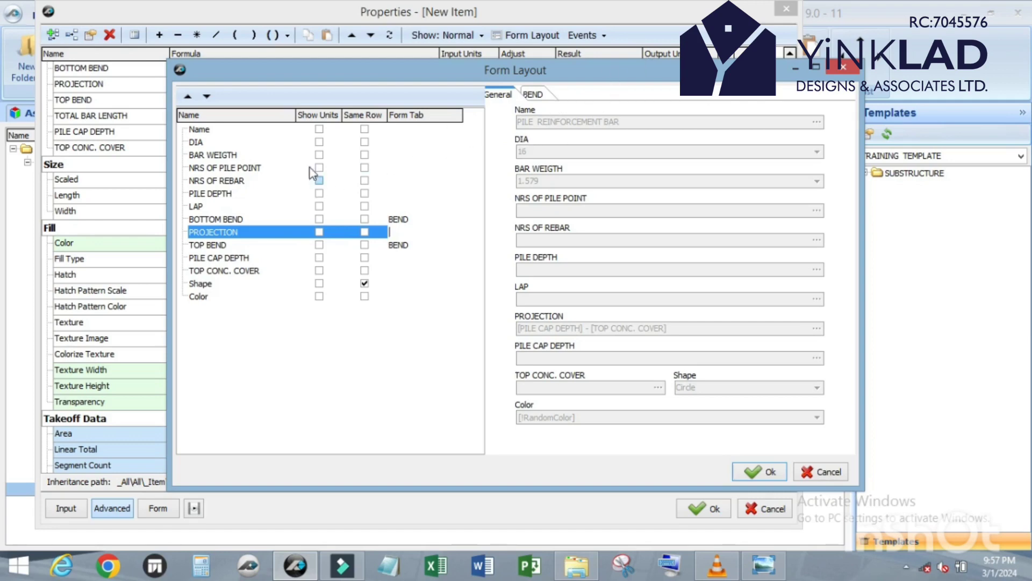
Step: Show the units for every property from DIA through TOP CONC. COVER in the form layout
{"action": "left_click", "coordinate": [319, 143]}
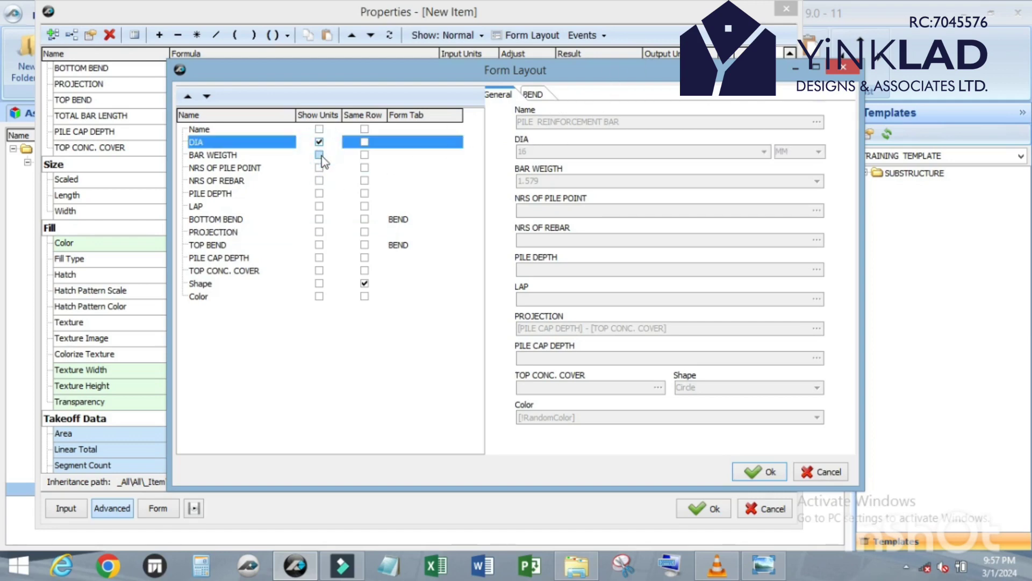
{"action": "left_click", "coordinate": [319, 155]}
{"action": "left_click", "coordinate": [319, 167]}
{"action": "left_click", "coordinate": [320, 181]}
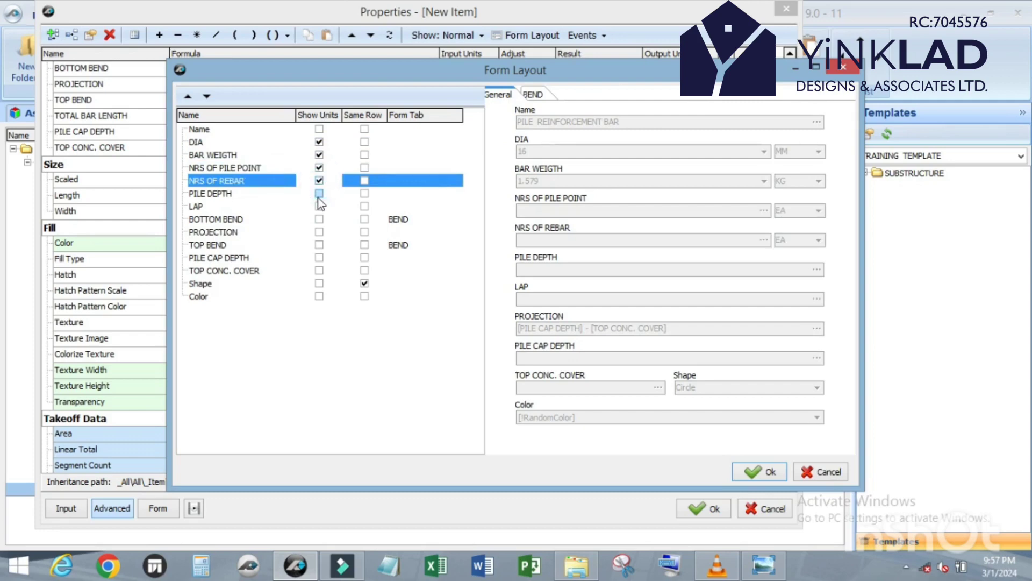
{"action": "left_click", "coordinate": [320, 194]}
{"action": "left_click", "coordinate": [319, 206]}
{"action": "left_click", "coordinate": [320, 219]}
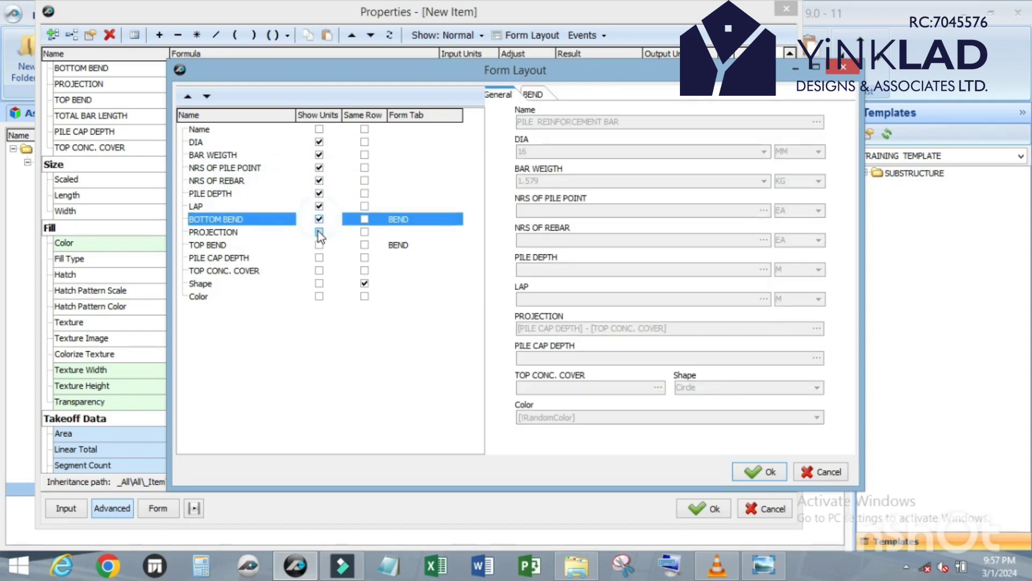
{"action": "left_click", "coordinate": [319, 232]}
{"action": "left_click", "coordinate": [319, 245]}
{"action": "left_click", "coordinate": [320, 257]}
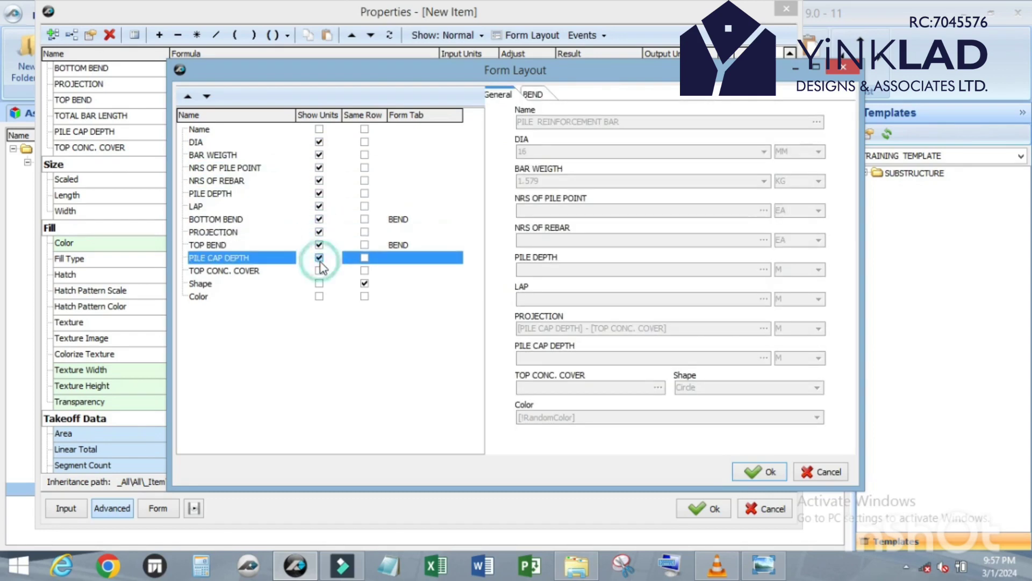
{"action": "left_click", "coordinate": [320, 272]}
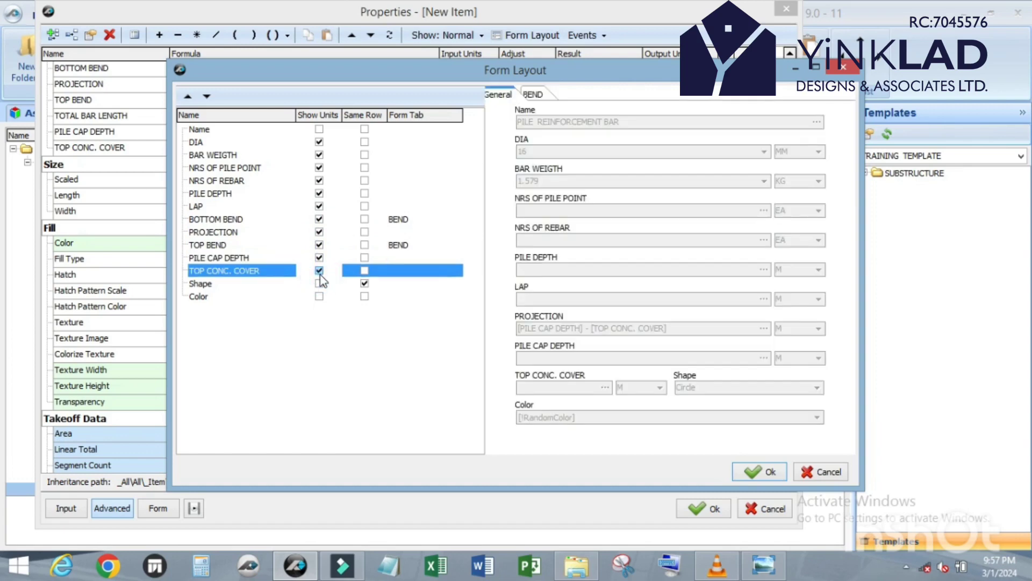
Step: Place BAR WEIGTH on the same row as DIA, NRS OF REBAR beside NRS OF PILE POINT, and LAP beside PILE DEPTH
{"action": "left_click", "coordinate": [364, 142]}
{"action": "left_click", "coordinate": [364, 142]}
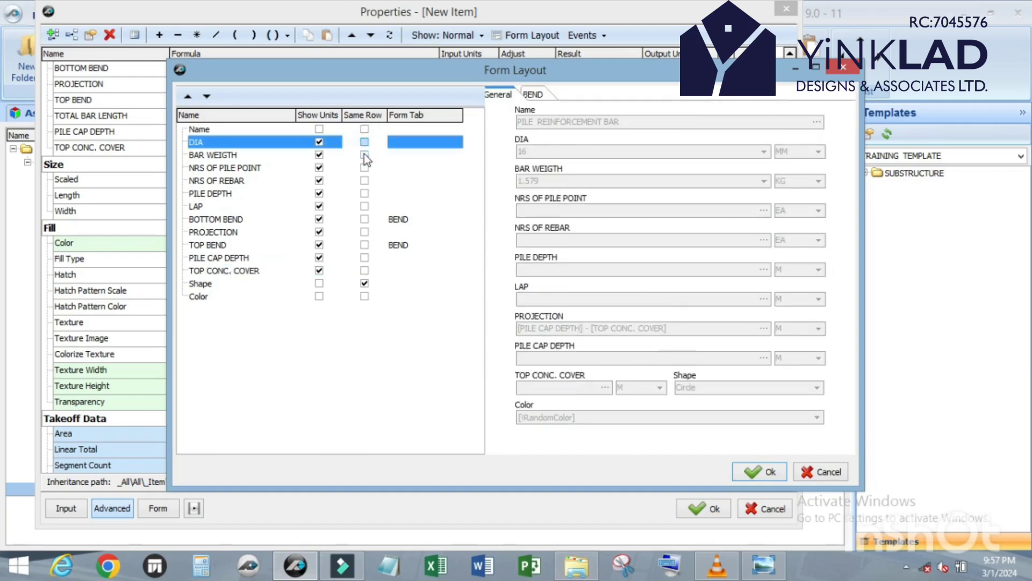
{"action": "left_click", "coordinate": [364, 155]}
{"action": "left_click", "coordinate": [364, 180]}
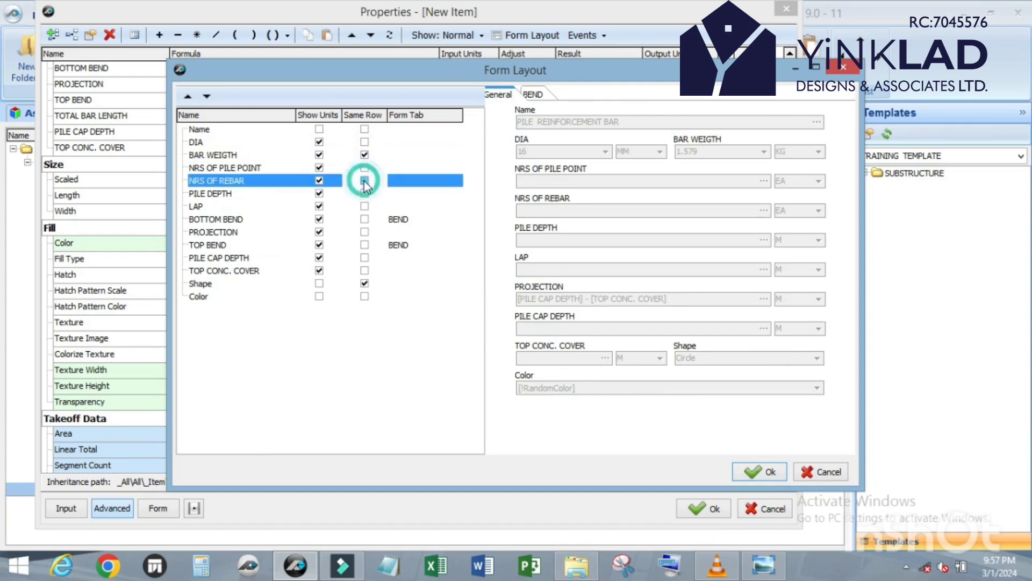
{"action": "left_click", "coordinate": [364, 206]}
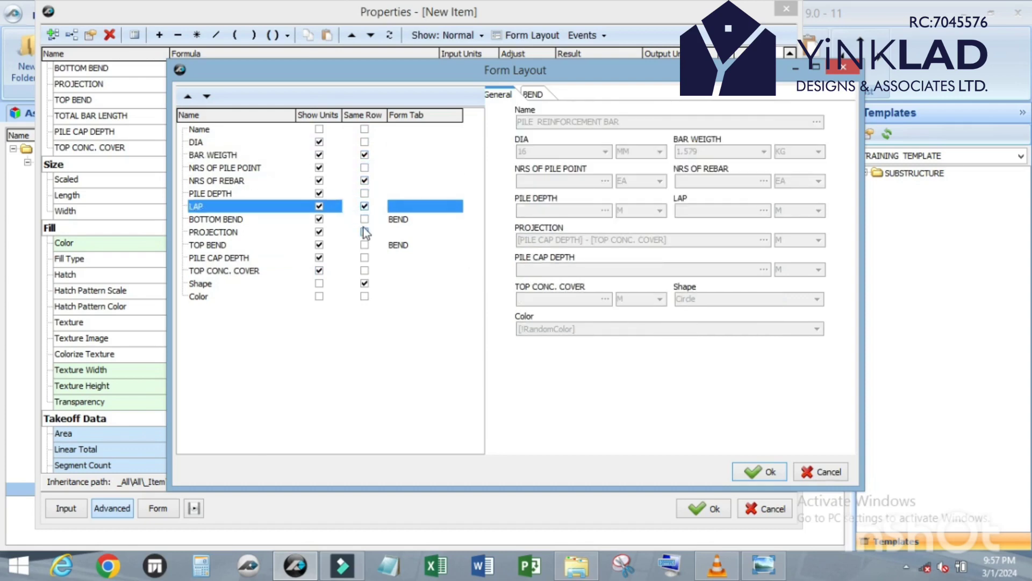
Step: Place PILE CAP DEPTH on the same row as PROJECTION, starting a new row below PILE DEPTH, and give Shape its own row
{"action": "left_click", "coordinate": [364, 232]}
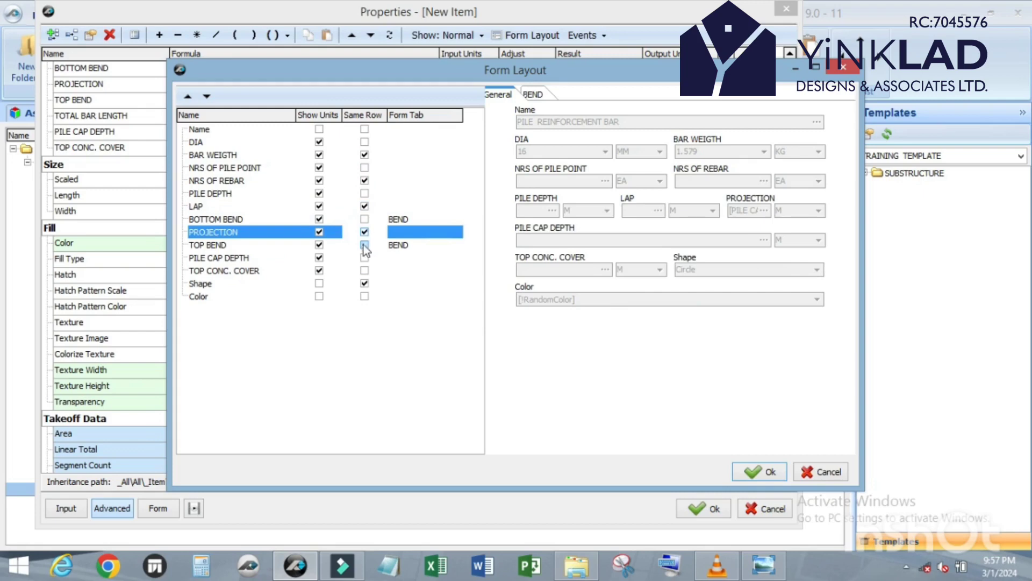
{"action": "left_click", "coordinate": [365, 258]}
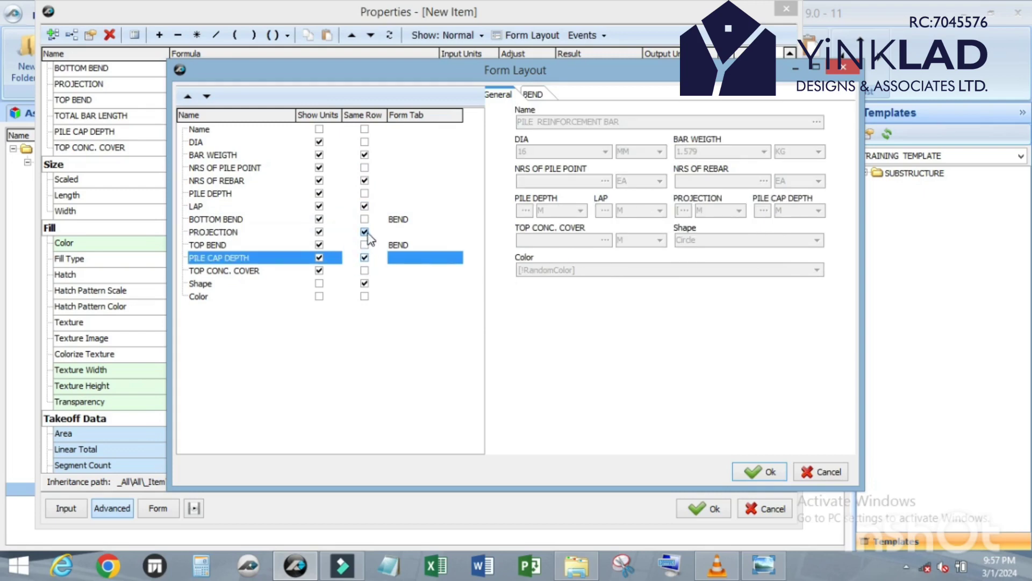
{"action": "left_click", "coordinate": [365, 232]}
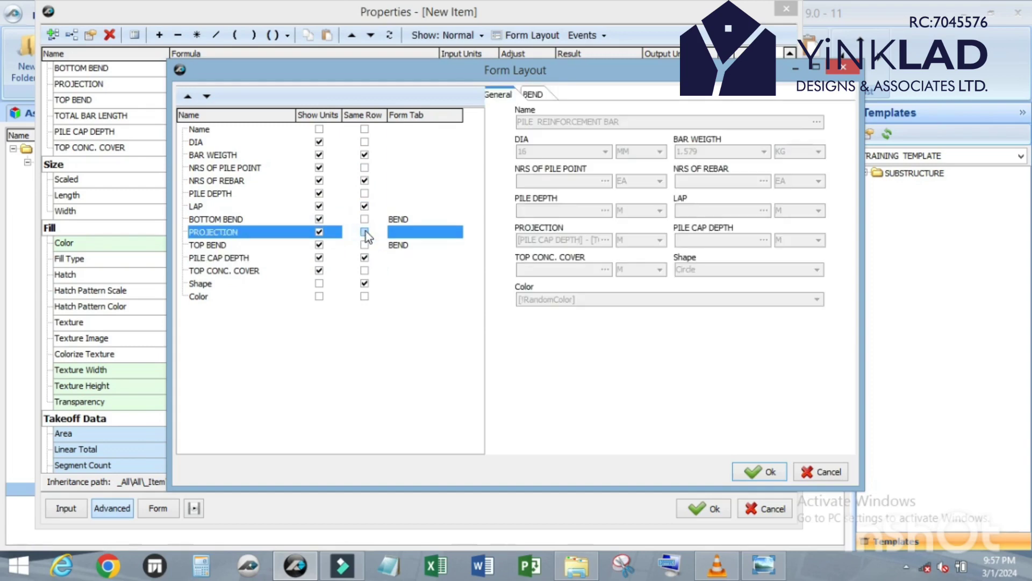
{"action": "left_click", "coordinate": [364, 283]}
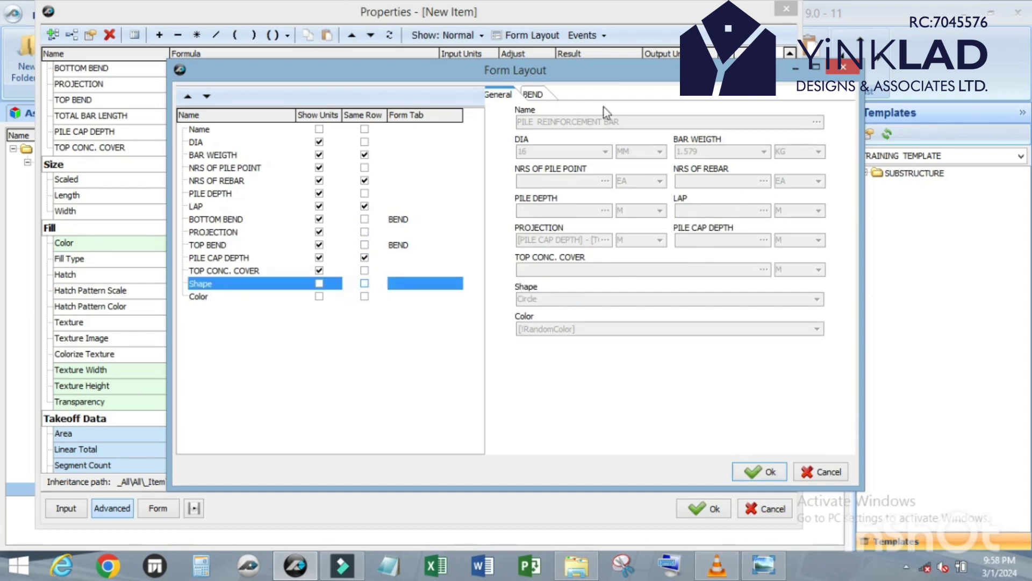
Step: Check the BEND and General form tabs, accept the layout, and save the item after viewing its form
{"action": "left_click", "coordinate": [533, 95]}
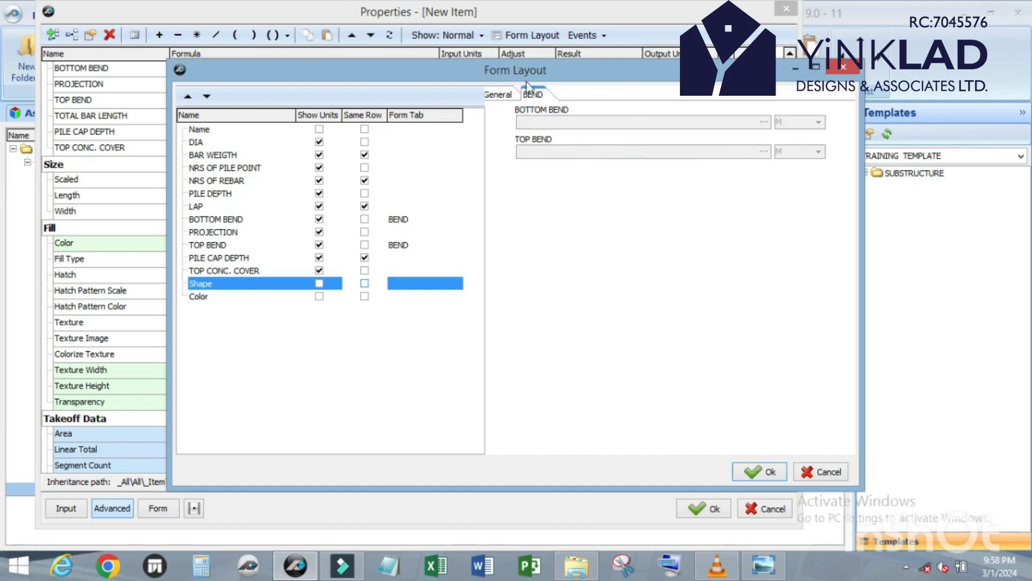
{"action": "left_click", "coordinate": [508, 95]}
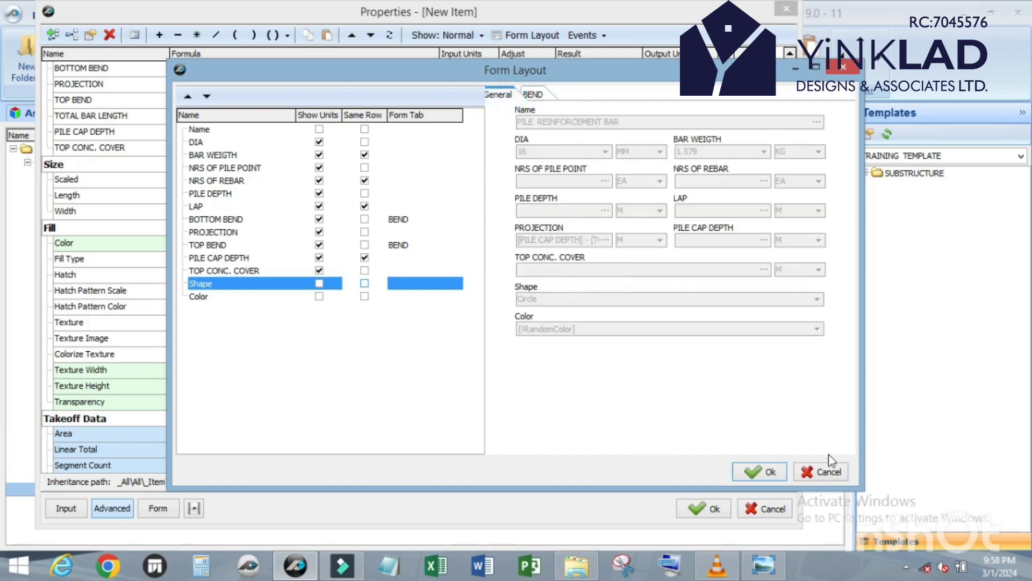
{"action": "left_click", "coordinate": [757, 473]}
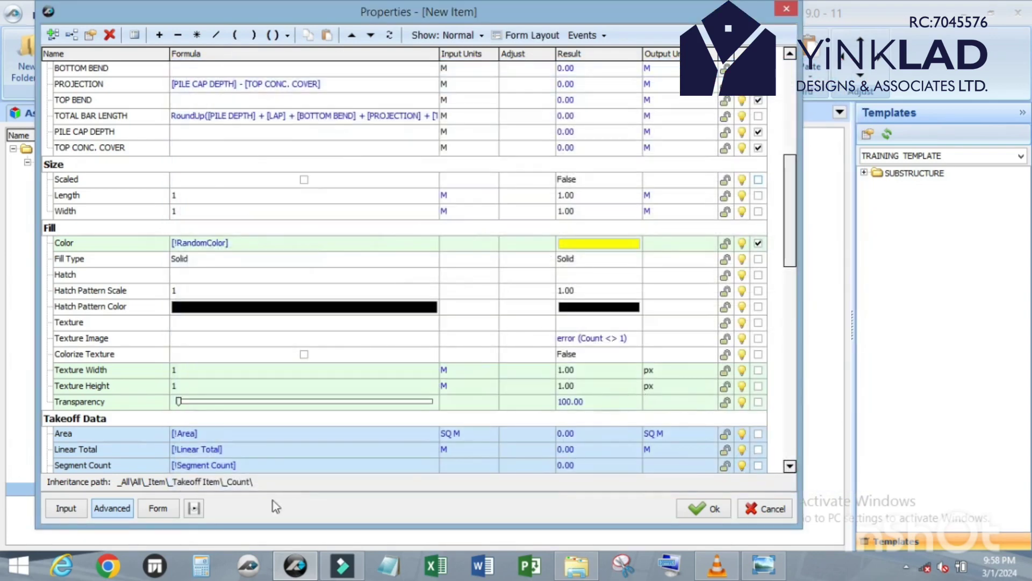
{"action": "left_click", "coordinate": [154, 510]}
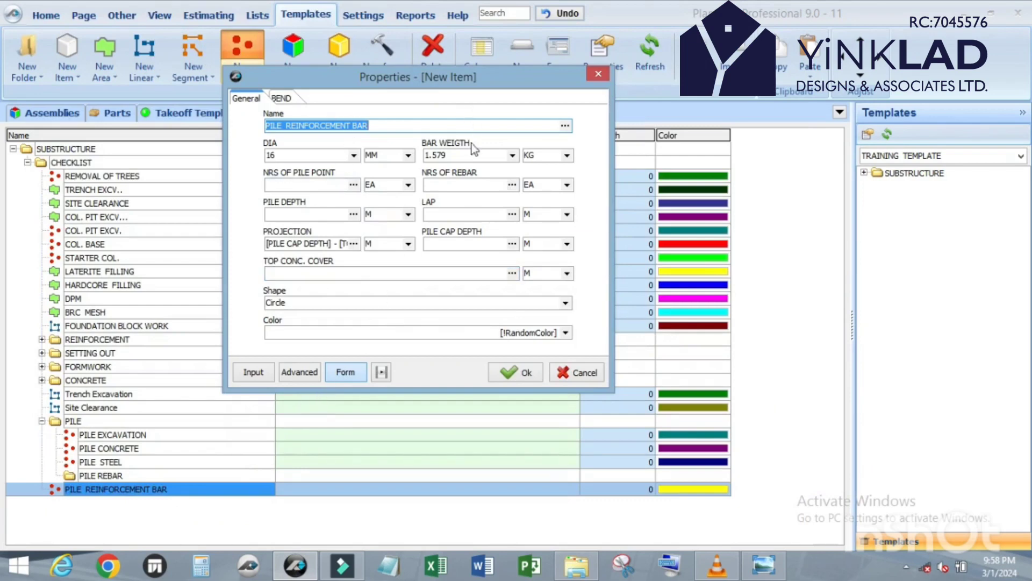
{"action": "left_click", "coordinate": [508, 371]}
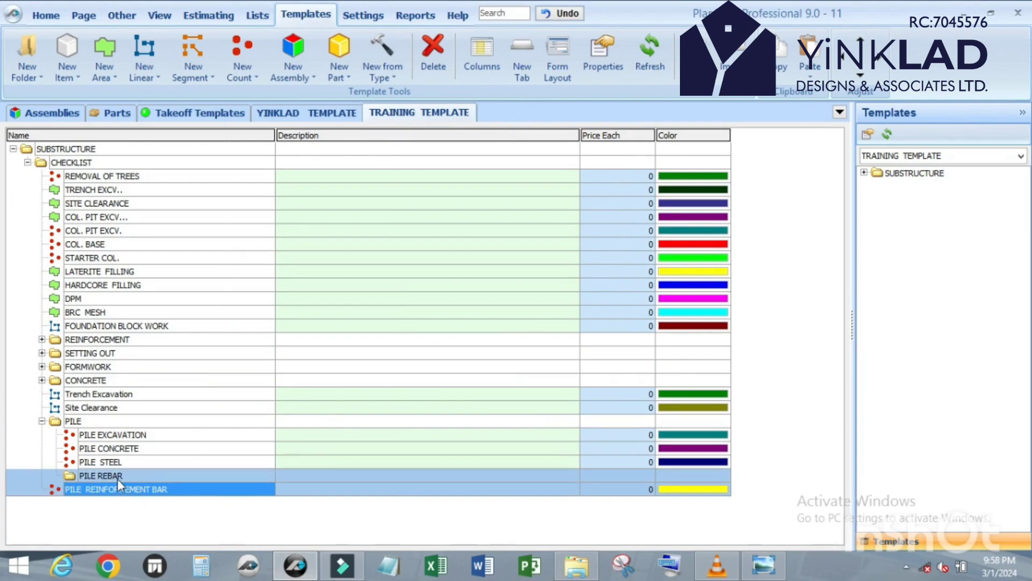
Step: Move PILE REINFORCEMENT BAR into the PILE REBAR folder under PILE and leave that folder expanded
{"action": "left_click", "coordinate": [882, 60]}
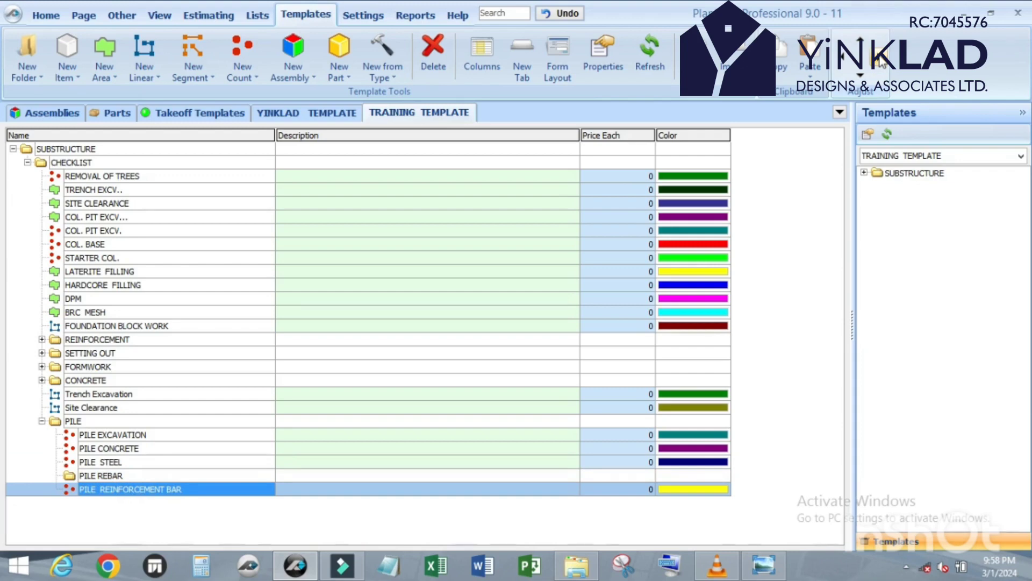
{"action": "left_click", "coordinate": [881, 60]}
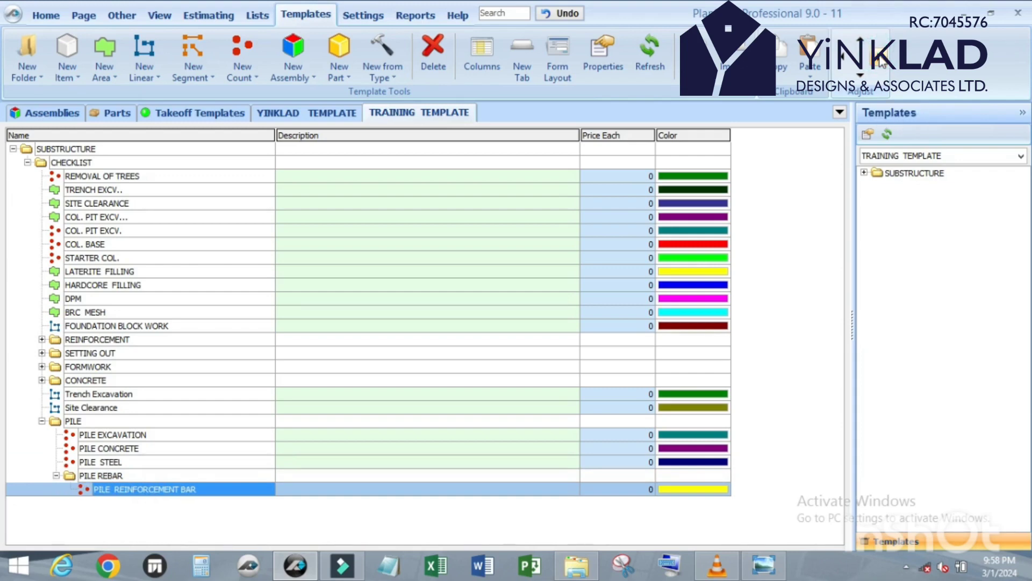
{"action": "left_click", "coordinate": [57, 476]}
{"action": "left_click", "coordinate": [57, 477]}
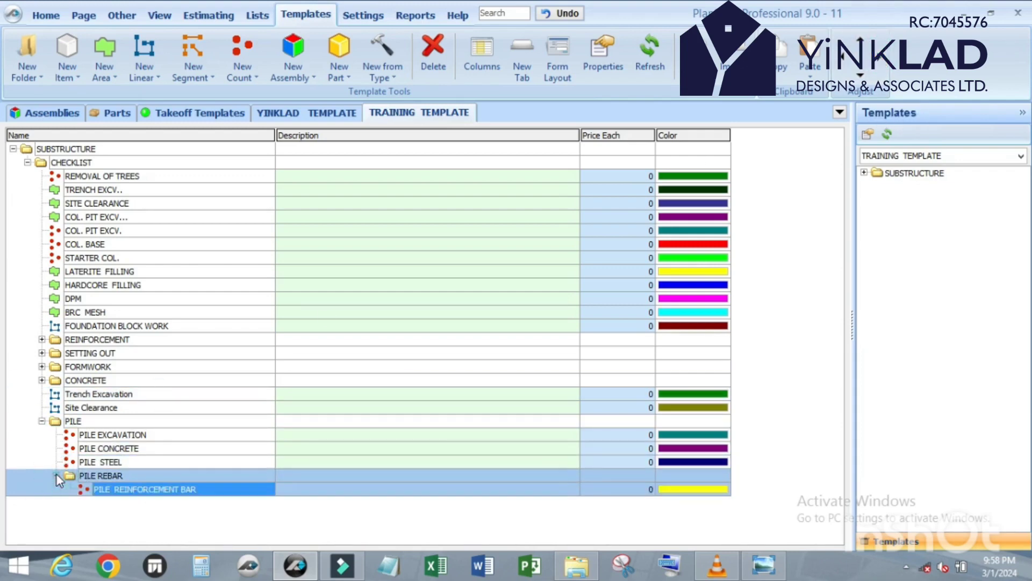
{"action": "left_click", "coordinate": [57, 475]}
{"action": "left_click", "coordinate": [56, 476]}
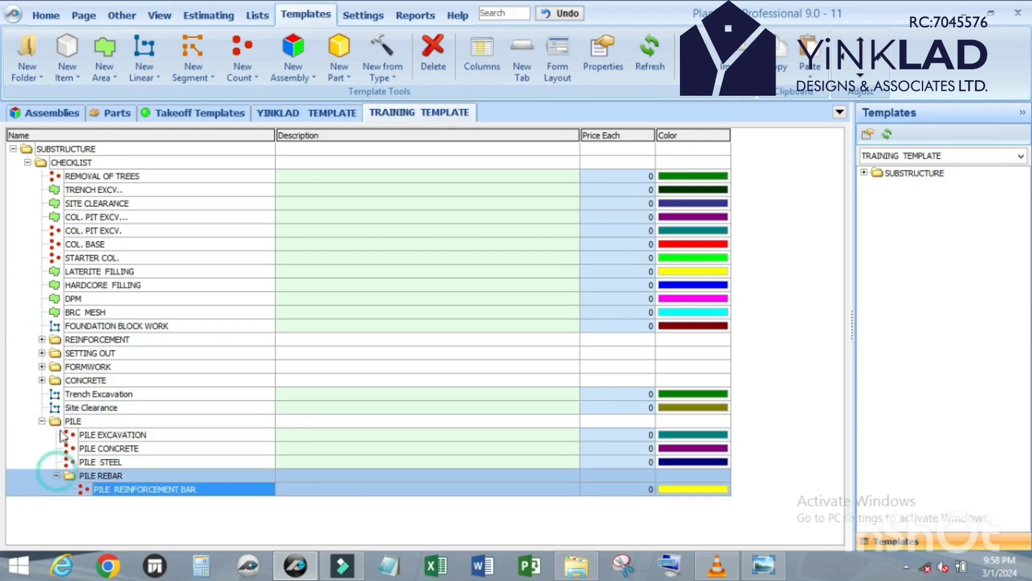
Step: Return to the takeoff view and expand PILE and PILE REBAR in TRAINING TEMPLATE to reach the PILE REINFORCEMENT BAR template
{"action": "left_click", "coordinate": [46, 15]}
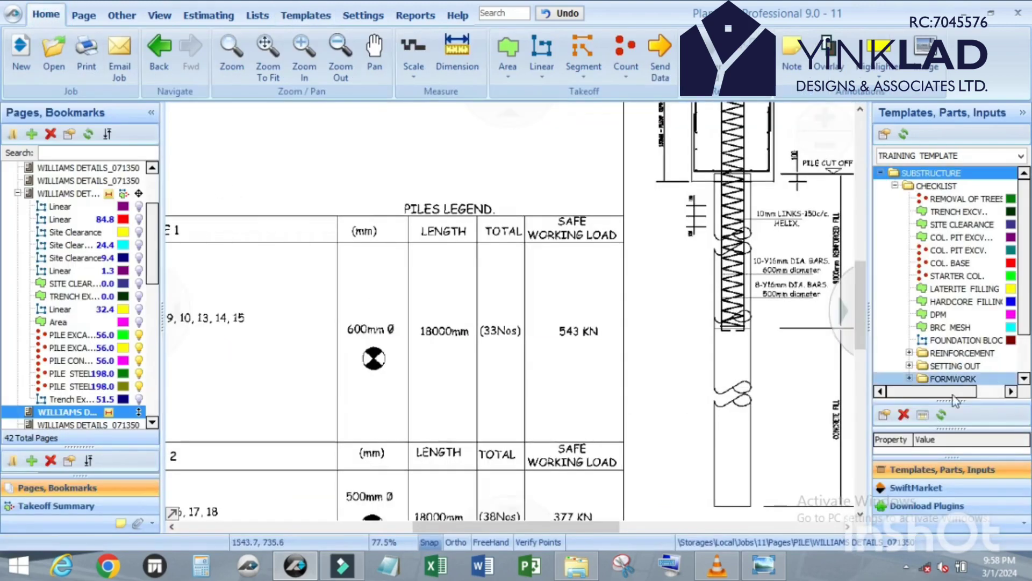
{"action": "scroll", "coordinate": [537, 304], "scroll_direction": "down", "scroll_amount": 2}
{"action": "scroll", "coordinate": [765, 286], "scroll_direction": "up", "scroll_amount": 1}
{"action": "scroll", "coordinate": [923, 306], "scroll_direction": "down", "scroll_amount": 2}
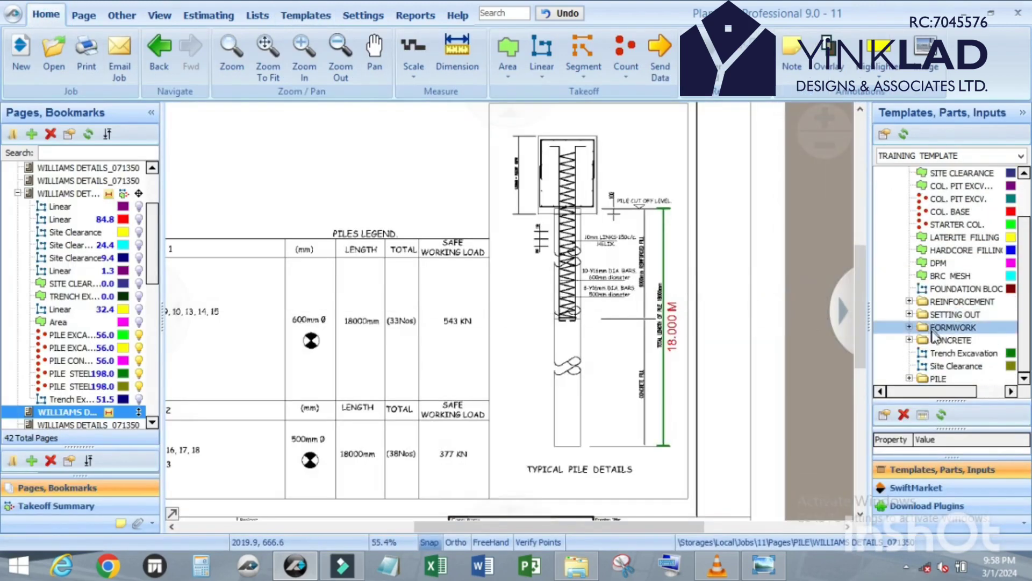
{"action": "left_click", "coordinate": [910, 378]}
{"action": "scroll", "coordinate": [932, 331], "scroll_direction": "down", "scroll_amount": 2}
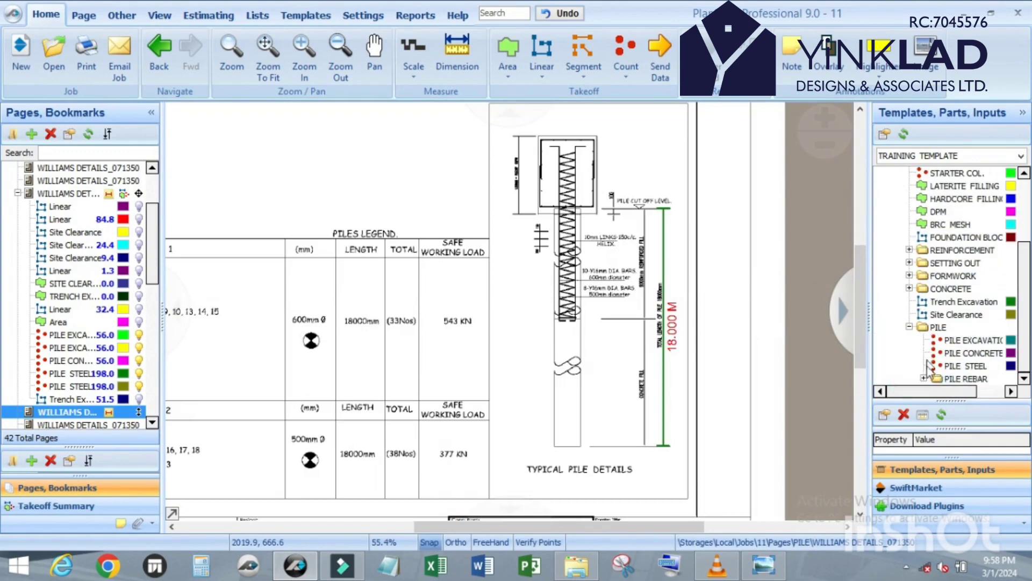
{"action": "left_click", "coordinate": [924, 379]}
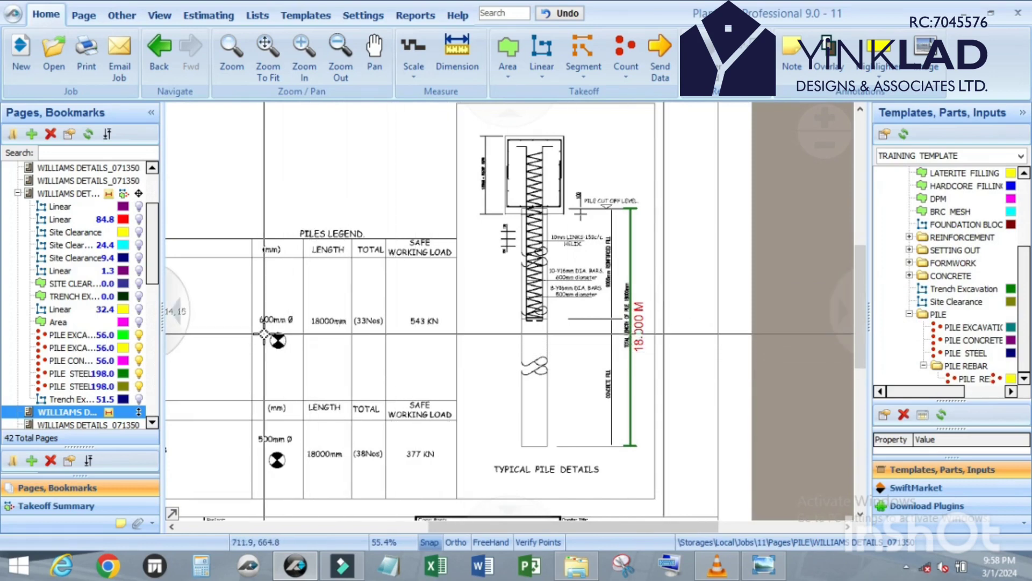
Step: Examine the piles legend and the main bar notes for the 600 mm and 500 mm piles on the pile details drawing
{"action": "scroll", "coordinate": [264, 334], "scroll_direction": "up", "scroll_amount": 2}
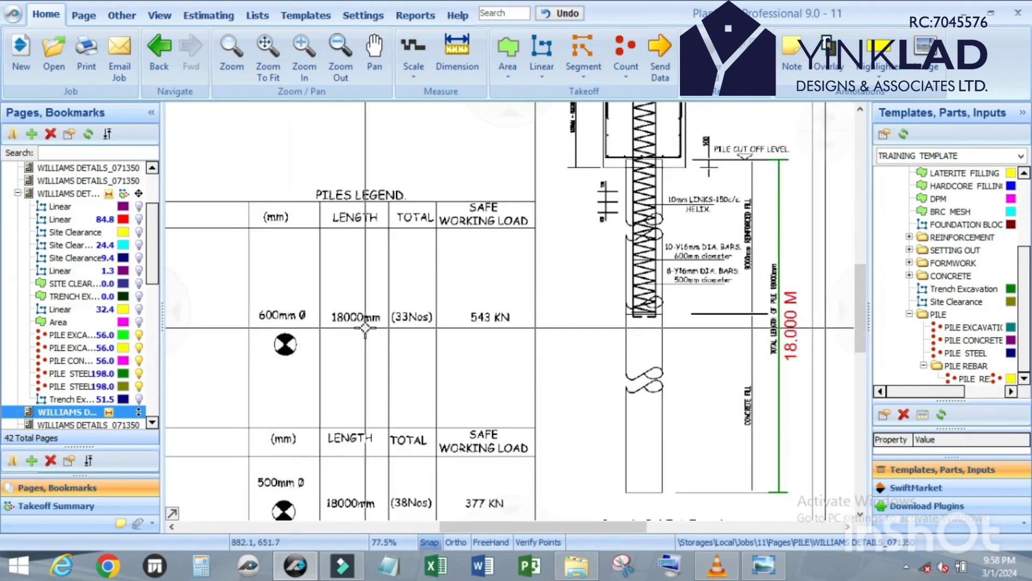
{"action": "scroll", "coordinate": [406, 332], "scroll_direction": "down", "scroll_amount": 2}
{"action": "scroll", "coordinate": [406, 331], "scroll_direction": "up", "scroll_amount": 2}
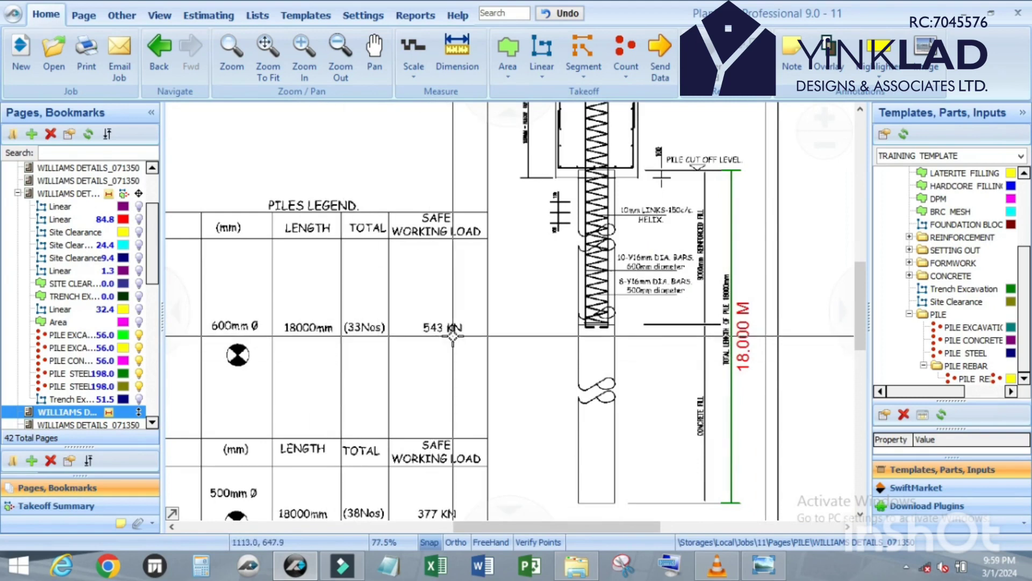
{"action": "scroll", "coordinate": [399, 382], "scroll_direction": "down", "scroll_amount": 2}
{"action": "scroll", "coordinate": [399, 383], "scroll_direction": "up", "scroll_amount": 1}
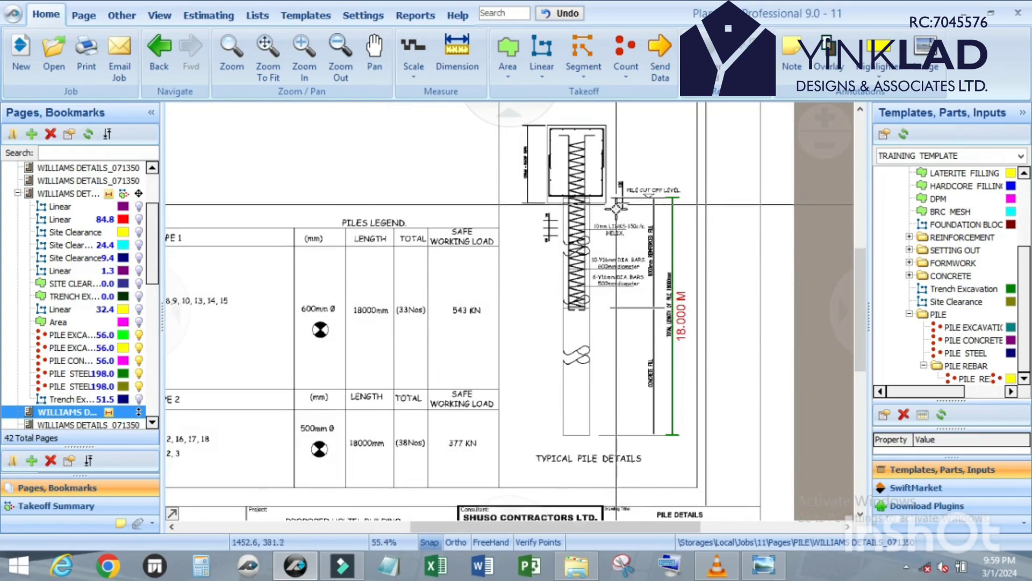
{"action": "scroll", "coordinate": [687, 251], "scroll_direction": "up", "scroll_amount": 2}
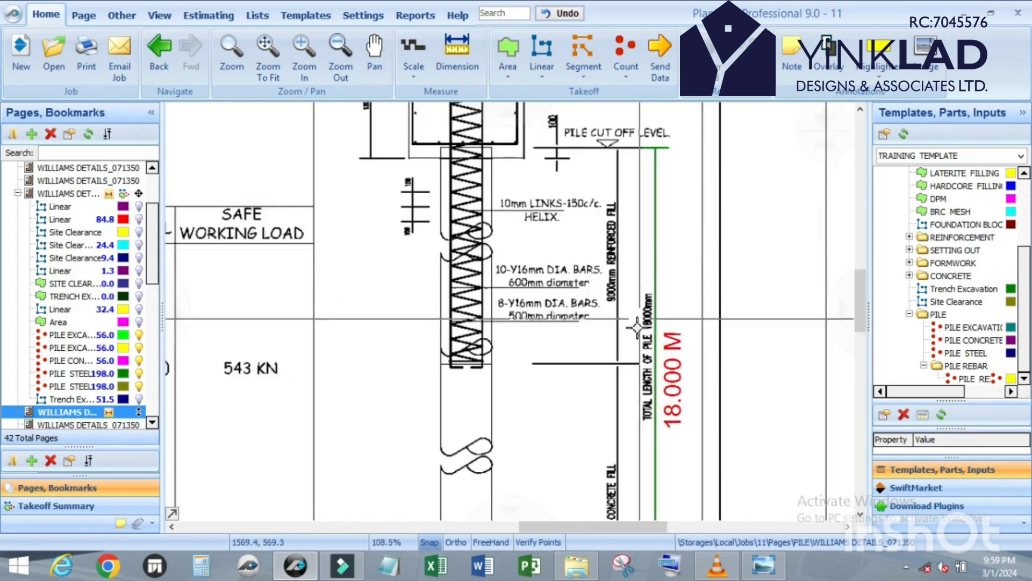
{"action": "scroll", "coordinate": [564, 360], "scroll_direction": "up", "scroll_amount": 1}
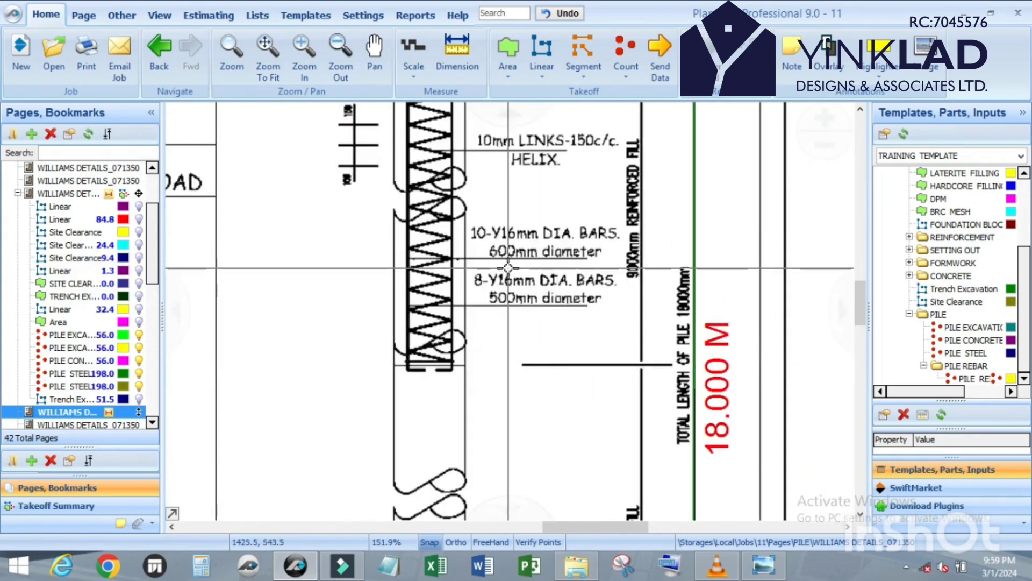
{"action": "scroll", "coordinate": [511, 280], "scroll_direction": "up", "scroll_amount": 2}
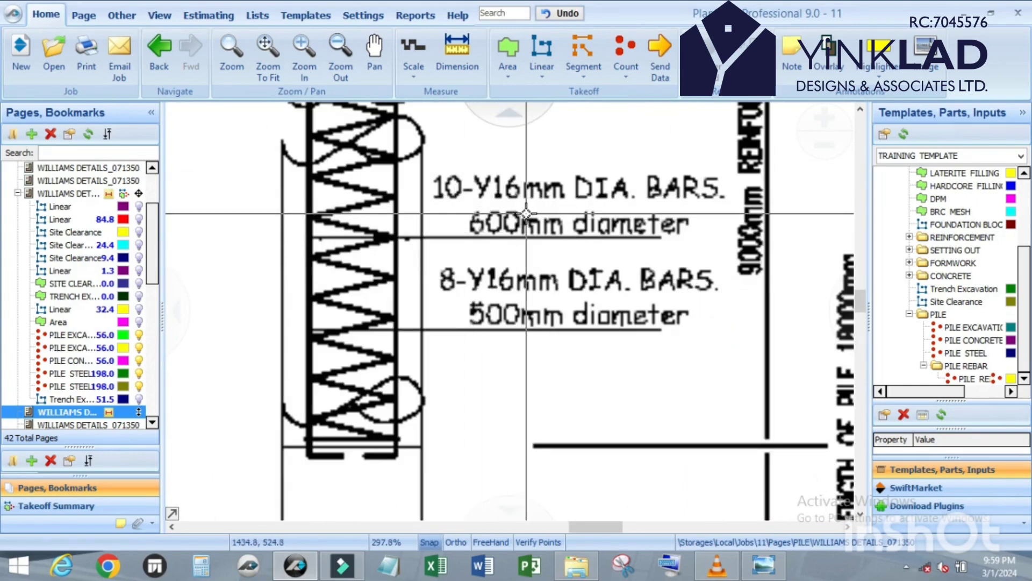
{"action": "scroll", "coordinate": [537, 376], "scroll_direction": "down", "scroll_amount": 3}
{"action": "scroll", "coordinate": [528, 384], "scroll_direction": "up", "scroll_amount": 3}
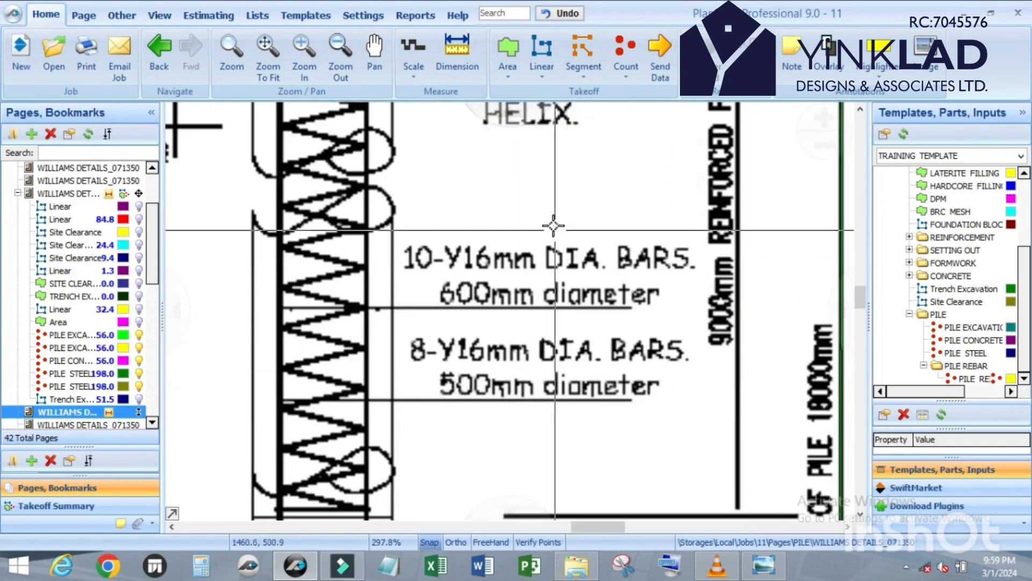
{"action": "scroll", "coordinate": [554, 226], "scroll_direction": "down", "scroll_amount": 3}
{"action": "scroll", "coordinate": [570, 290], "scroll_direction": "up", "scroll_amount": 3}
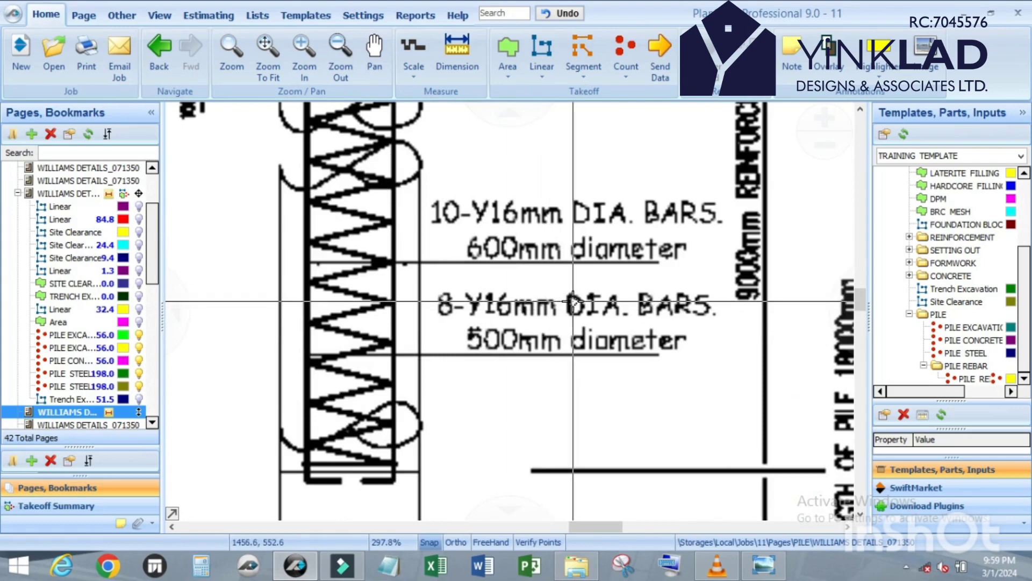
{"action": "scroll", "coordinate": [573, 301], "scroll_direction": "down", "scroll_amount": 6}
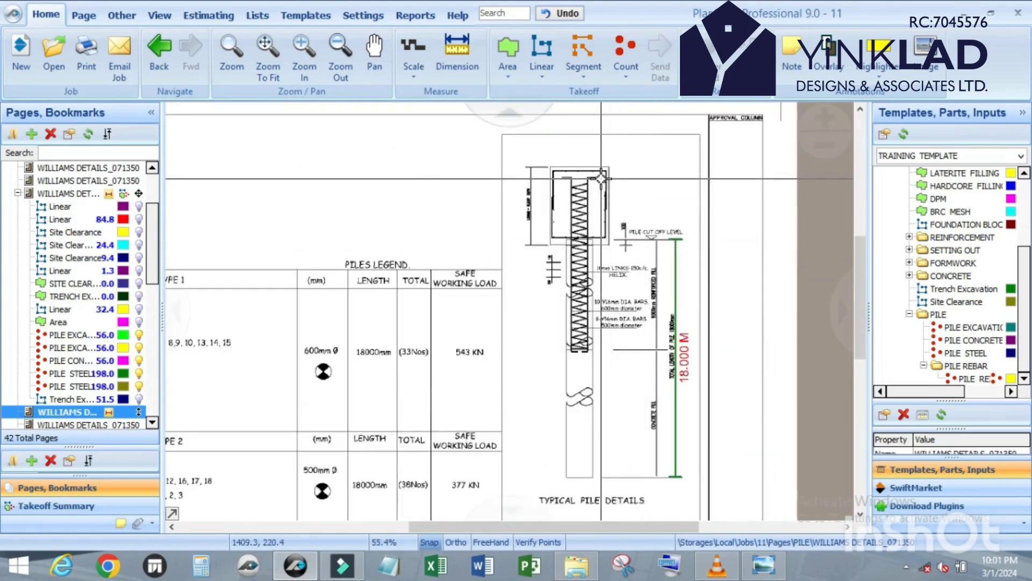
Step: Examine the bent bar tops inside the pile cap and the cage's lower end, and view the pile cap layout page
{"action": "scroll", "coordinate": [601, 177], "scroll_direction": "up", "scroll_amount": 2}
{"action": "scroll", "coordinate": [585, 191], "scroll_direction": "up", "scroll_amount": 4}
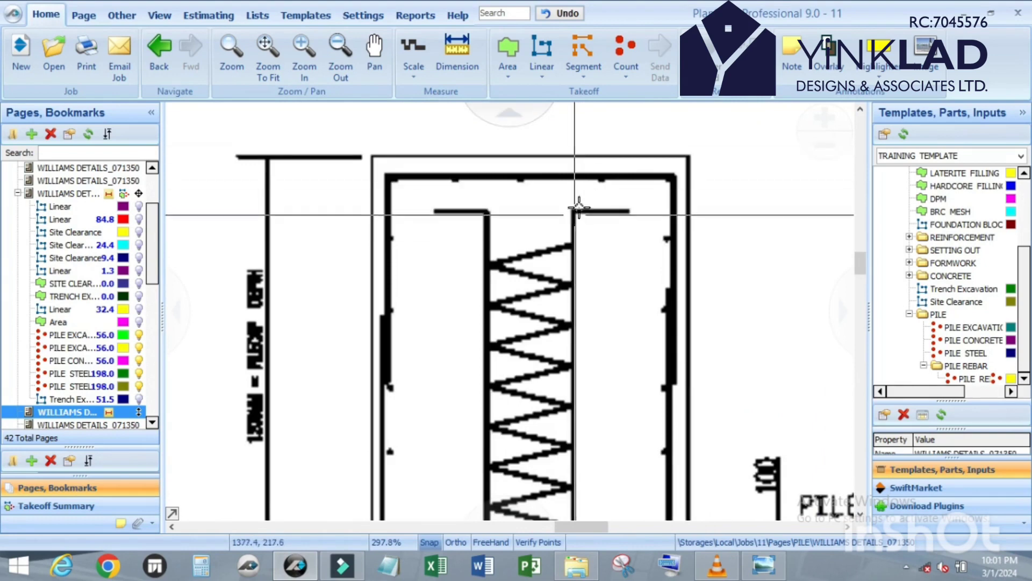
{"action": "scroll", "coordinate": [585, 227], "scroll_direction": "down", "scroll_amount": 4}
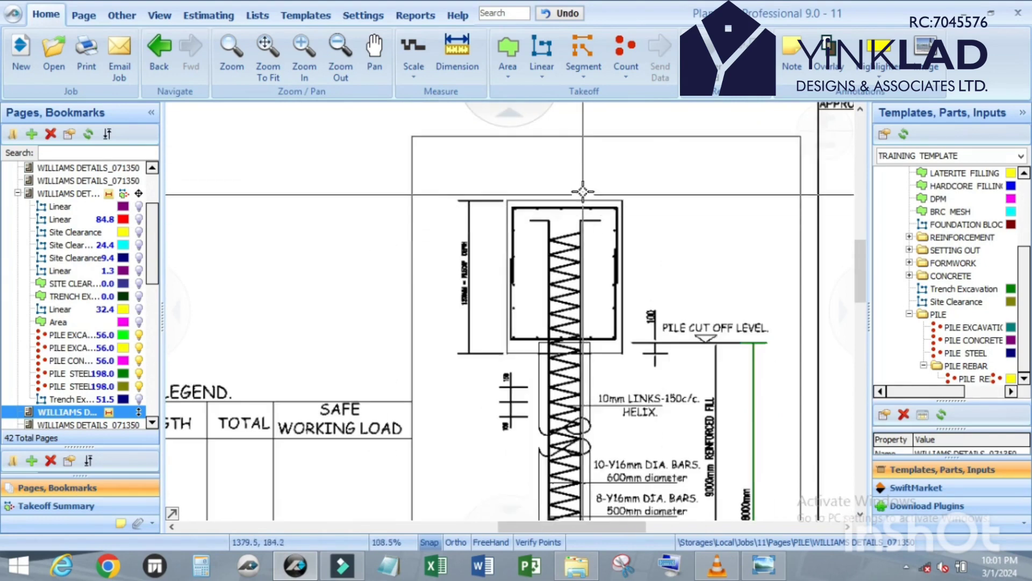
{"action": "scroll", "coordinate": [583, 197], "scroll_direction": "up", "scroll_amount": 3}
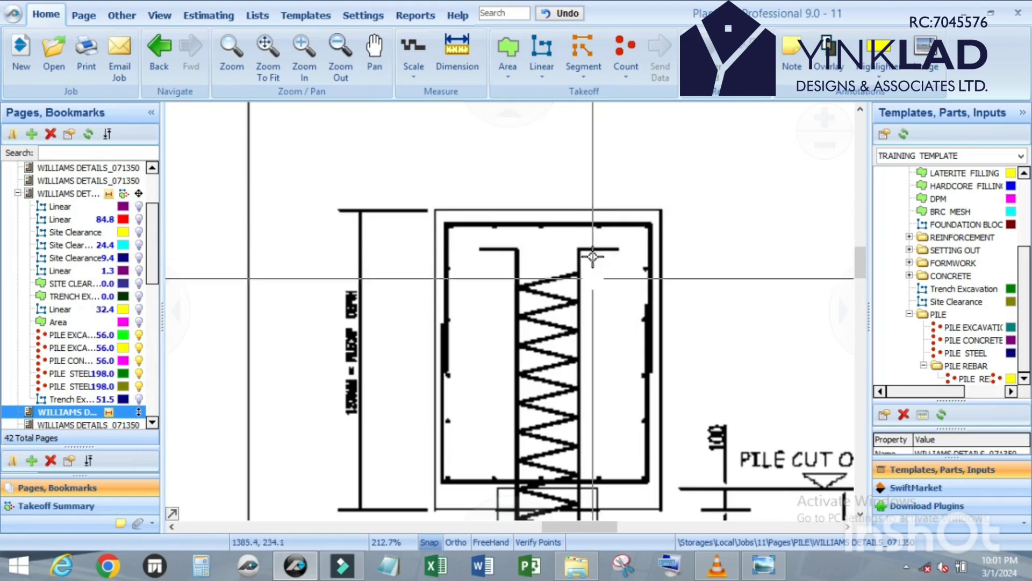
{"action": "scroll", "coordinate": [590, 235], "scroll_direction": "down", "scroll_amount": 3}
{"action": "scroll", "coordinate": [593, 196], "scroll_direction": "up", "scroll_amount": 1}
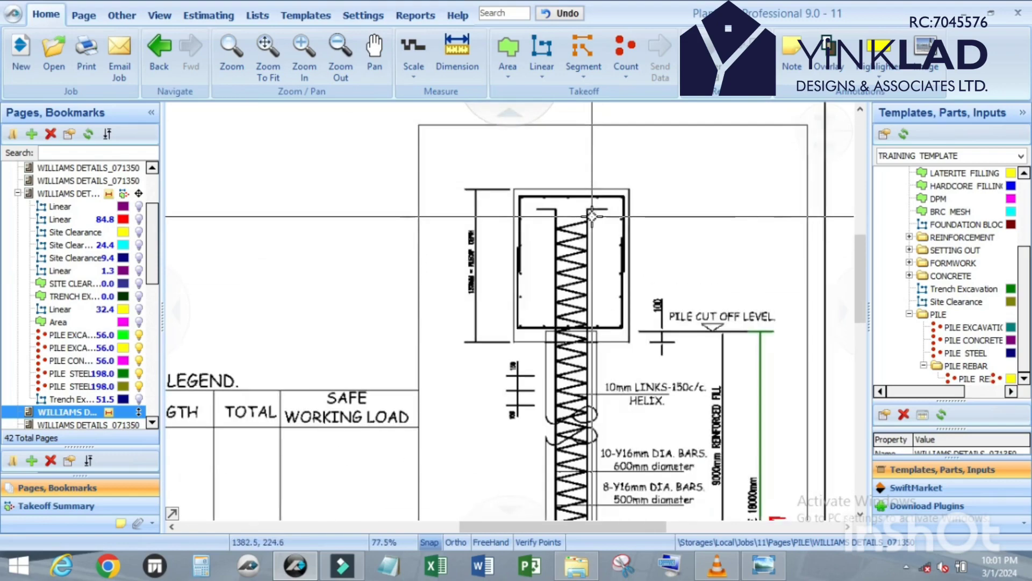
{"action": "scroll", "coordinate": [593, 196], "scroll_direction": "down", "scroll_amount": 1}
{"action": "scroll", "coordinate": [593, 196], "scroll_direction": "down", "scroll_amount": 3}
{"action": "scroll", "coordinate": [576, 371], "scroll_direction": "up", "scroll_amount": 5}
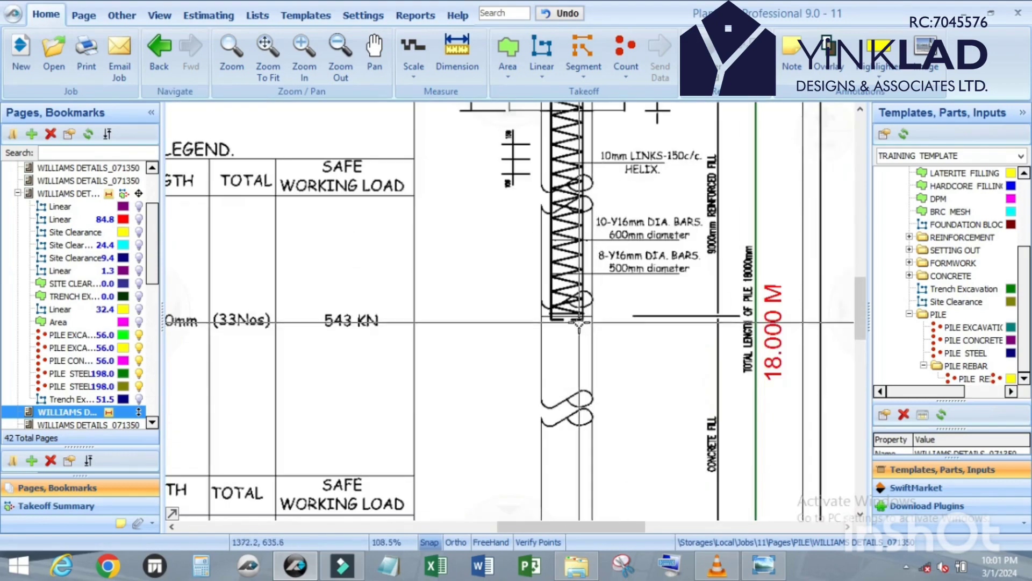
{"action": "scroll", "coordinate": [576, 370], "scroll_direction": "down", "scroll_amount": 3}
{"action": "left_click", "coordinate": [81, 347]}
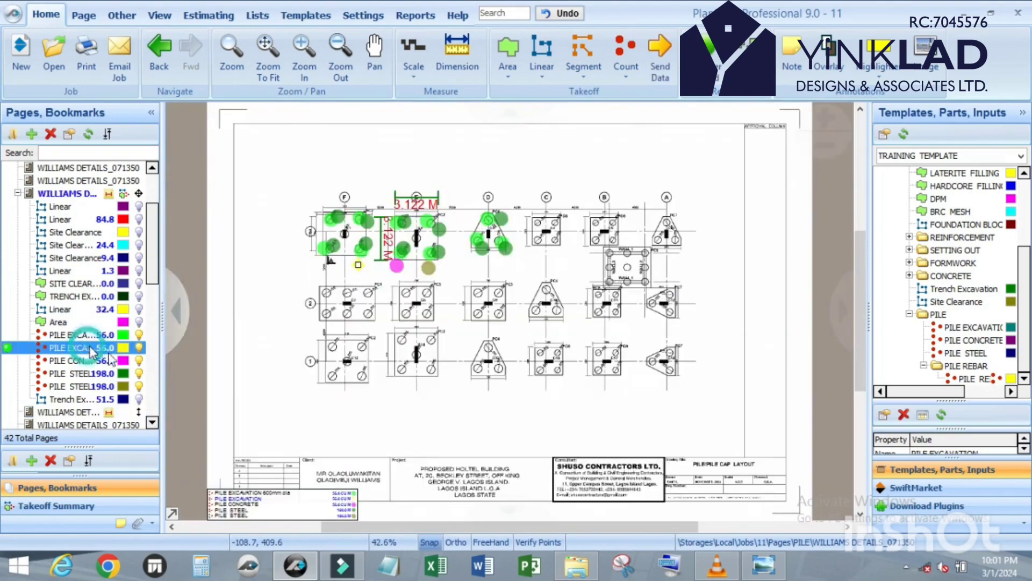
{"action": "scroll", "coordinate": [411, 257], "scroll_direction": "up", "scroll_amount": 3}
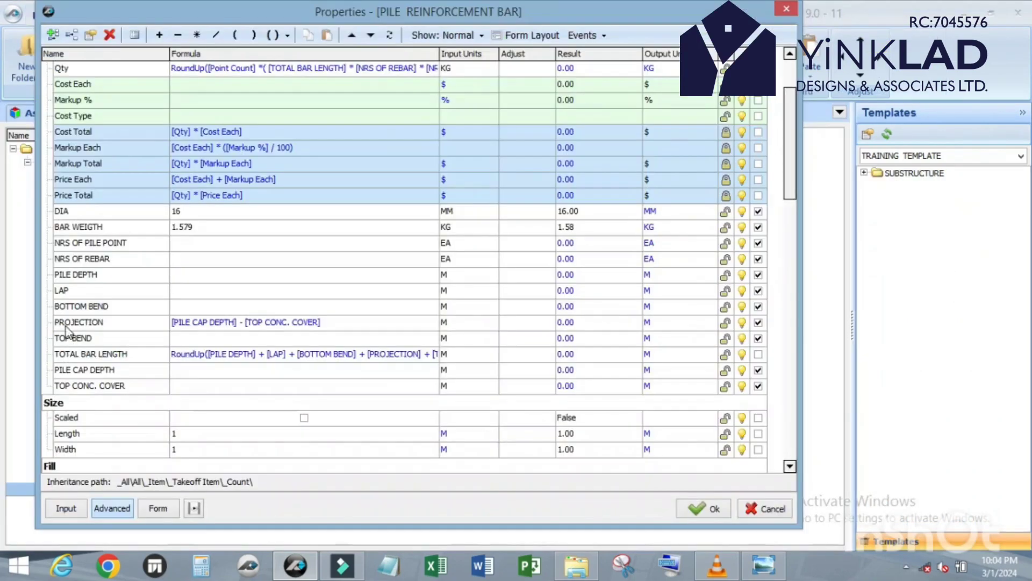
Step: Exclude PROJECTION from the PILE REINFORCEMENT BAR input form, check and accept the form layout, and save the item
{"action": "left_click", "coordinate": [758, 323]}
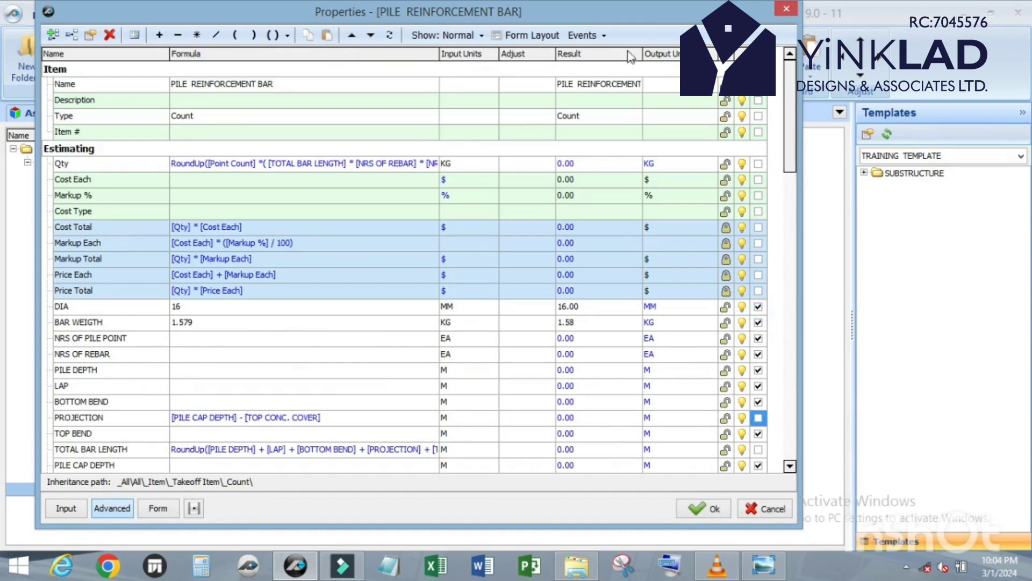
{"action": "left_click", "coordinate": [536, 35]}
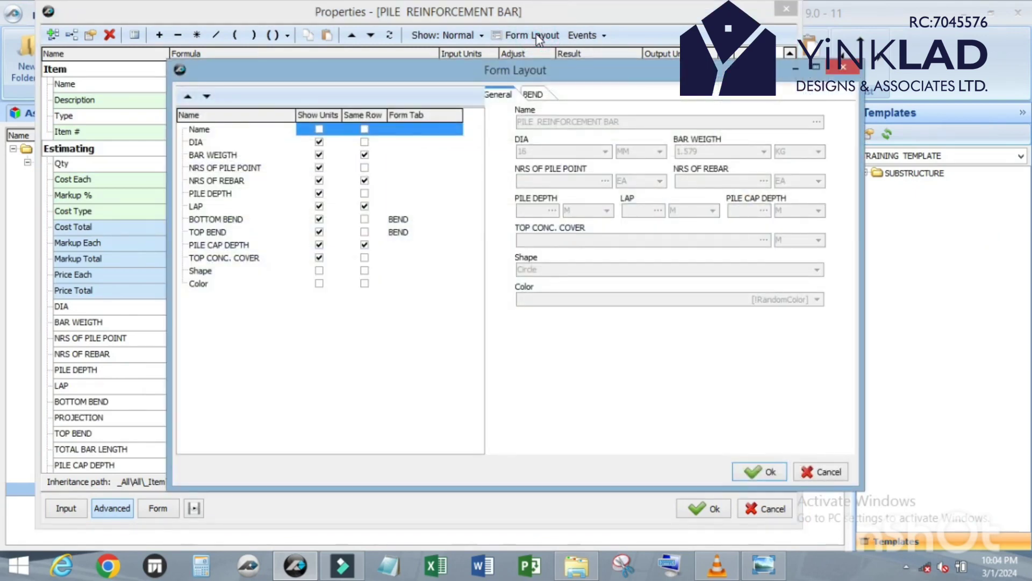
{"action": "left_click", "coordinate": [757, 471]}
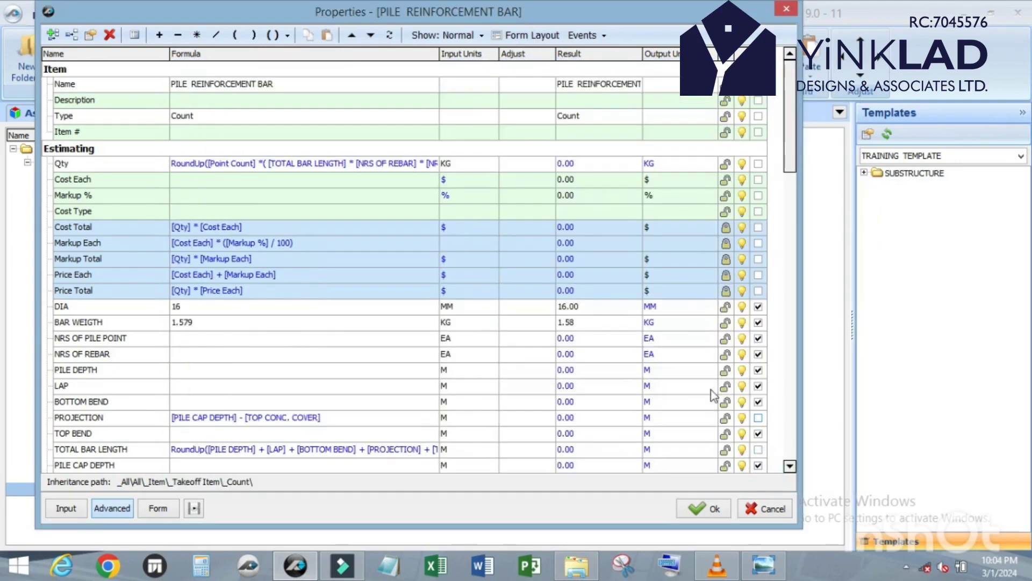
{"action": "left_click", "coordinate": [699, 509]}
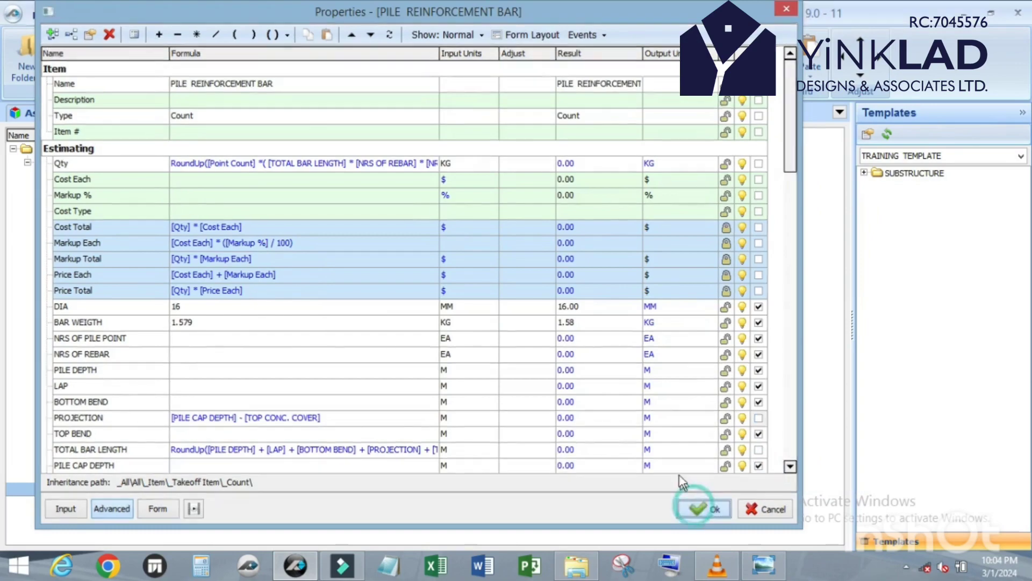
Step: Return to the takeoff view and open the pile details drawing page
{"action": "left_click", "coordinate": [47, 16]}
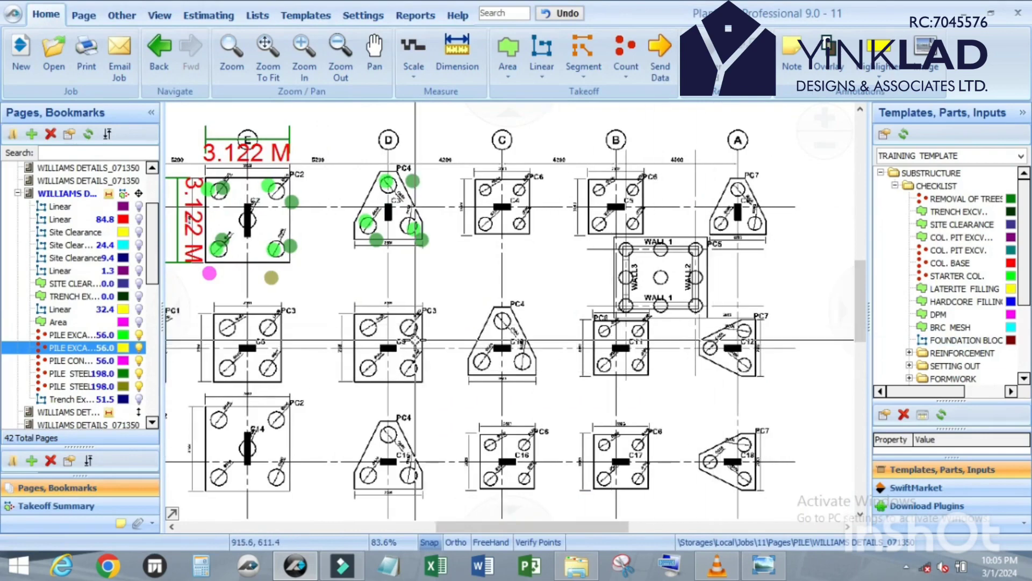
{"action": "scroll", "coordinate": [75, 336], "scroll_direction": "down", "scroll_amount": 4}
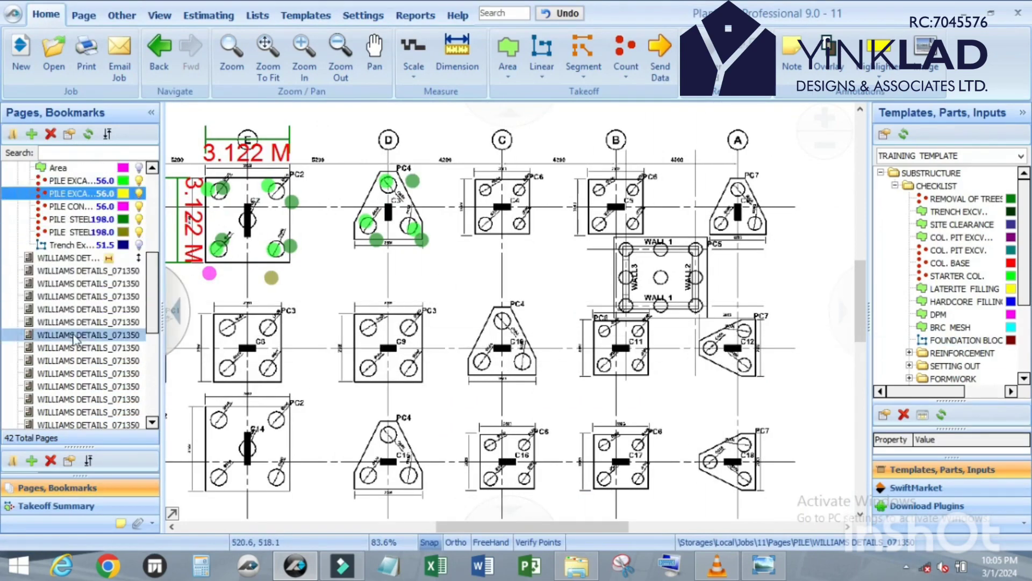
{"action": "left_click", "coordinate": [75, 336]}
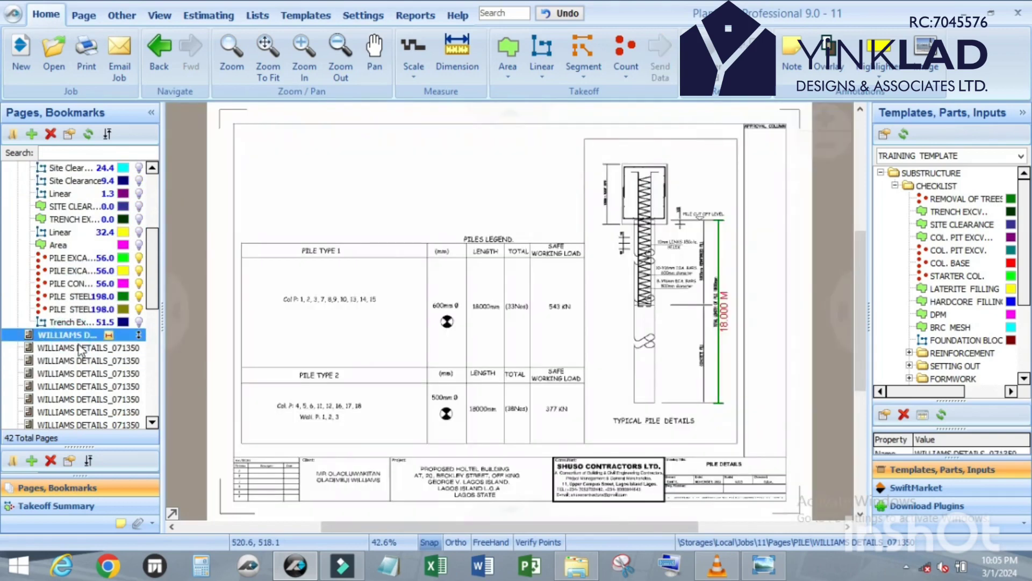
Step: Examine the diameter, length and total entries for both pile types in the piles legend
{"action": "scroll", "coordinate": [738, 310], "scroll_direction": "up", "scroll_amount": 2}
{"action": "scroll", "coordinate": [672, 302], "scroll_direction": "down", "scroll_amount": 1}
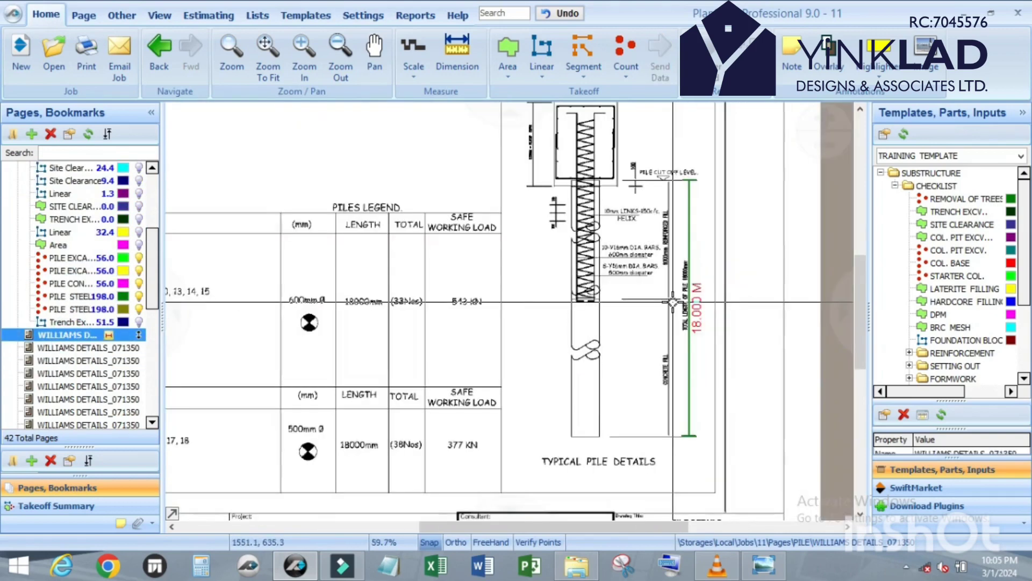
{"action": "scroll", "coordinate": [405, 302], "scroll_direction": "up", "scroll_amount": 2}
{"action": "scroll", "coordinate": [392, 304], "scroll_direction": "down", "scroll_amount": 3}
{"action": "scroll", "coordinate": [364, 302], "scroll_direction": "up", "scroll_amount": 4}
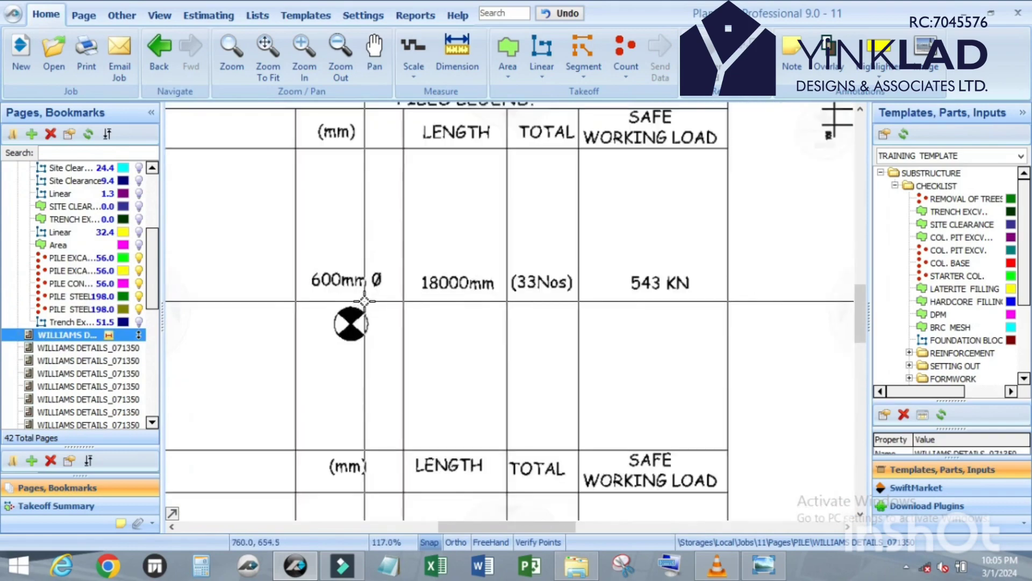
{"action": "scroll", "coordinate": [451, 334], "scroll_direction": "down", "scroll_amount": 2}
{"action": "scroll", "coordinate": [454, 301], "scroll_direction": "up", "scroll_amount": 2}
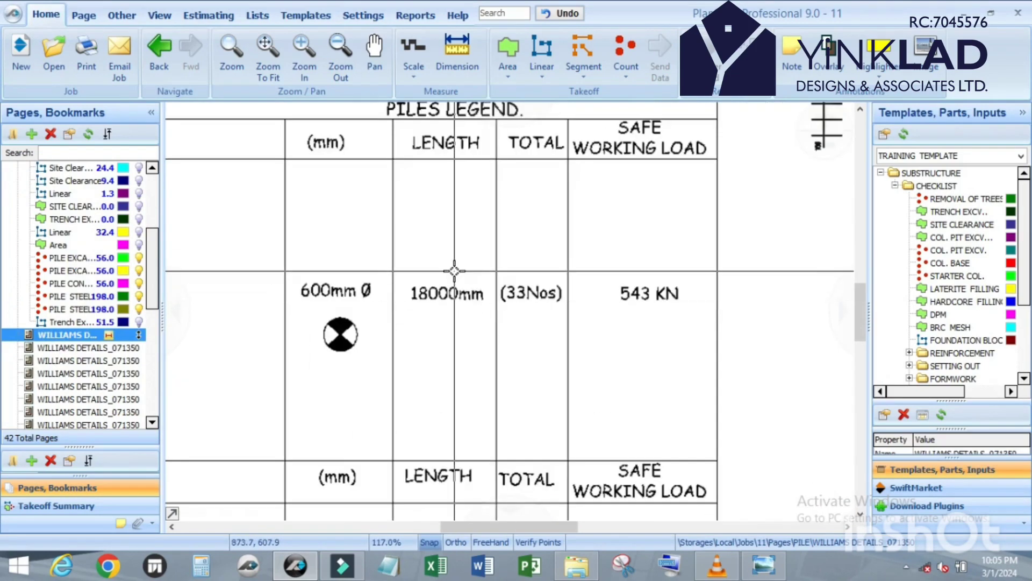
{"action": "scroll", "coordinate": [452, 302], "scroll_direction": "down", "scroll_amount": 3}
{"action": "scroll", "coordinate": [441, 455], "scroll_direction": "up", "scroll_amount": 1}
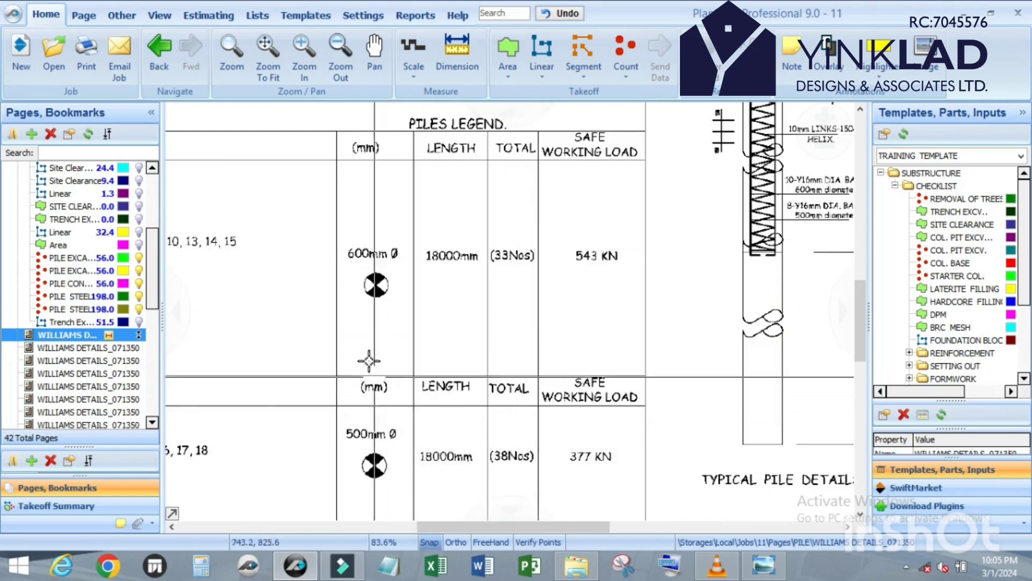
{"action": "scroll", "coordinate": [369, 361], "scroll_direction": "down", "scroll_amount": 2}
{"action": "scroll", "coordinate": [600, 265], "scroll_direction": "down", "scroll_amount": 1}
{"action": "scroll", "coordinate": [600, 265], "scroll_direction": "up", "scroll_amount": 2}
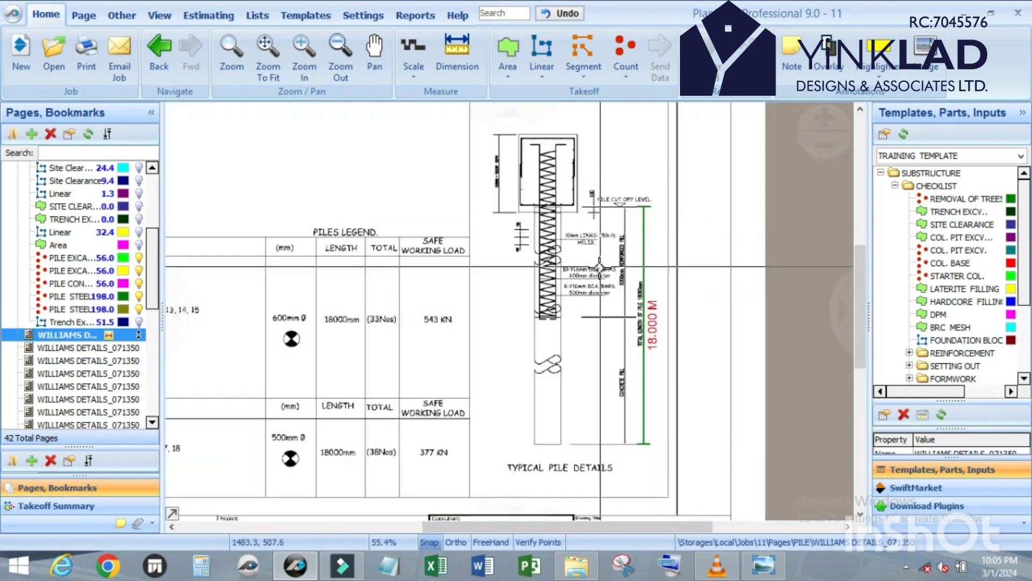
Step: Examine the reinforced fill length and the main bar notes on the typical pile detail
{"action": "scroll", "coordinate": [606, 290], "scroll_direction": "up", "scroll_amount": 3}
{"action": "scroll", "coordinate": [538, 239], "scroll_direction": "down", "scroll_amount": 3}
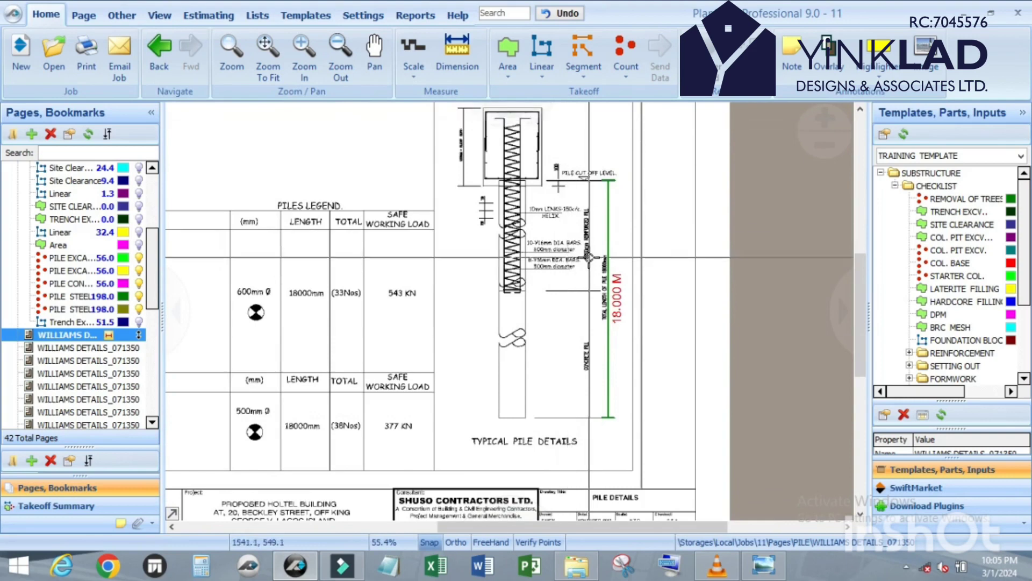
{"action": "scroll", "coordinate": [588, 258], "scroll_direction": "down", "scroll_amount": 2}
{"action": "scroll", "coordinate": [581, 251], "scroll_direction": "up", "scroll_amount": 2}
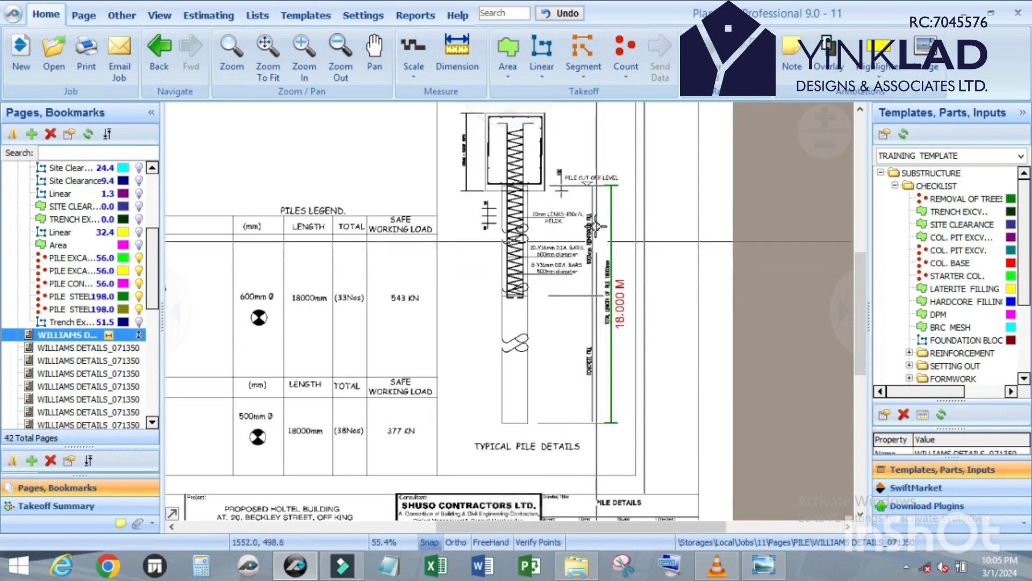
{"action": "scroll", "coordinate": [598, 276], "scroll_direction": "up", "scroll_amount": 2}
{"action": "scroll", "coordinate": [639, 414], "scroll_direction": "down", "scroll_amount": 3}
{"action": "scroll", "coordinate": [553, 253], "scroll_direction": "up", "scroll_amount": 4}
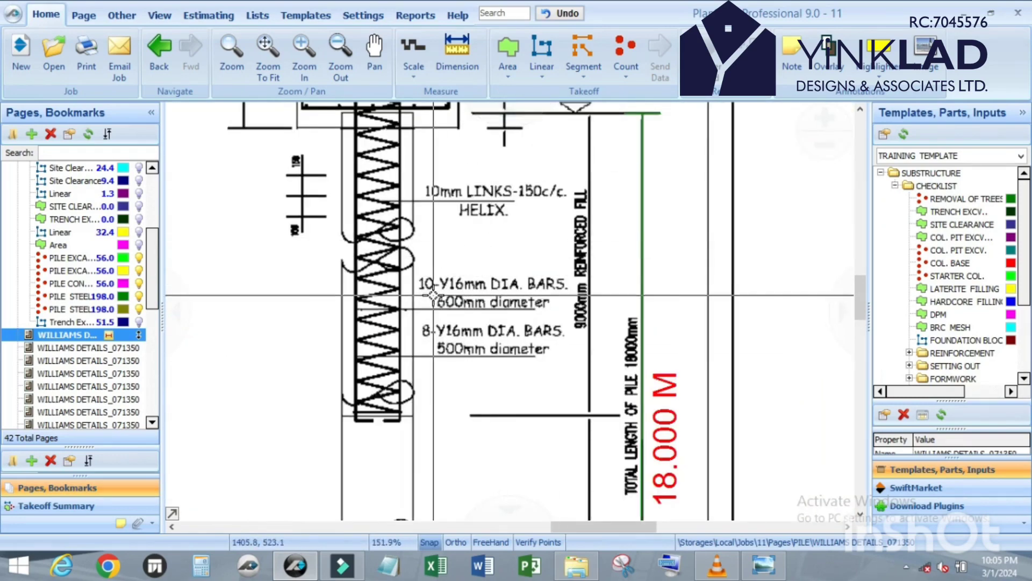
Step: Examine the main bar count and size notes for the 600 mm and 500 mm diameter piles
{"action": "scroll", "coordinate": [436, 294], "scroll_direction": "up", "scroll_amount": 1}
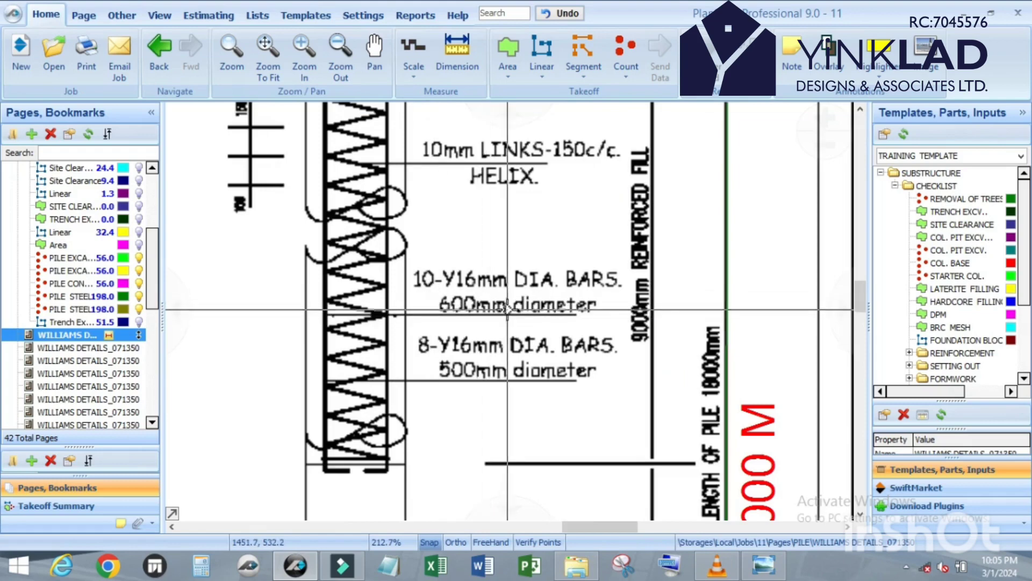
{"action": "scroll", "coordinate": [478, 189], "scroll_direction": "up", "scroll_amount": 1}
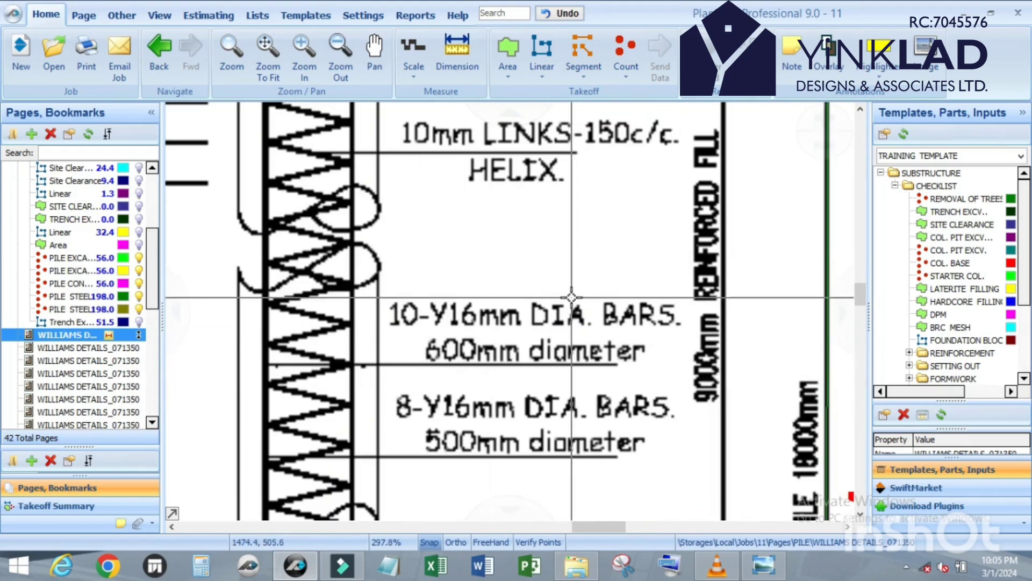
{"action": "scroll", "coordinate": [604, 245], "scroll_direction": "down", "scroll_amount": 1}
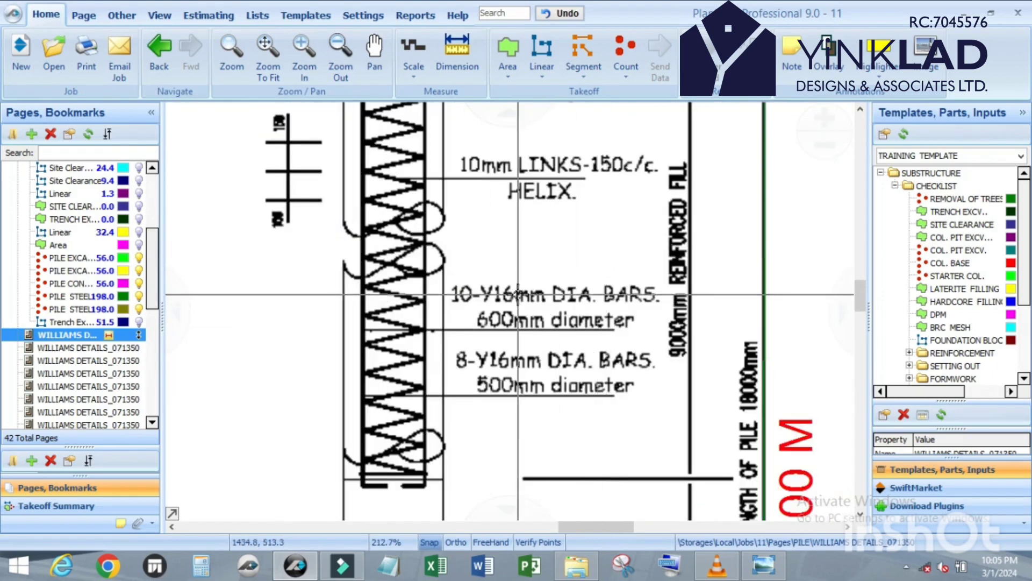
{"action": "scroll", "coordinate": [519, 295], "scroll_direction": "up", "scroll_amount": 1}
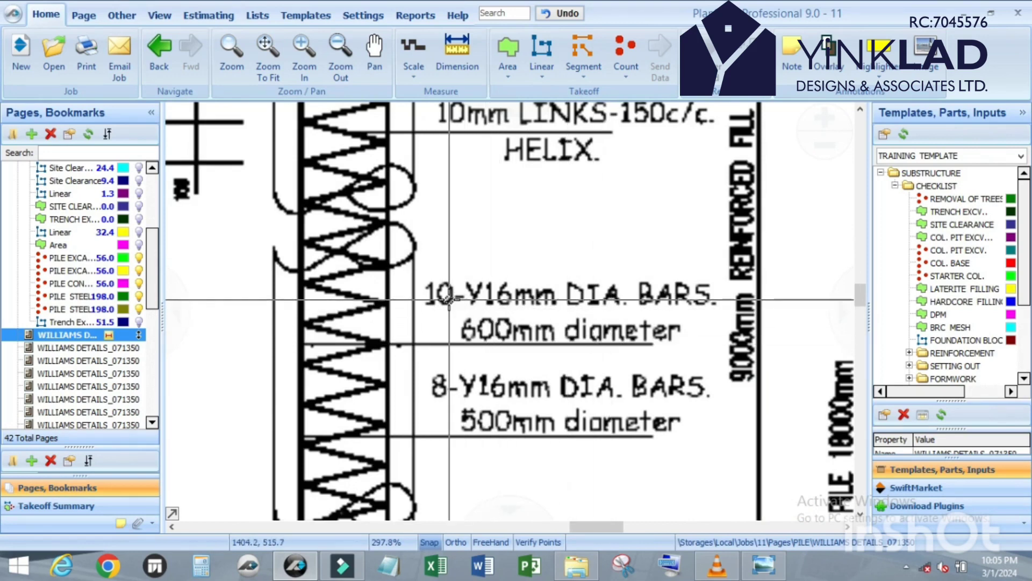
{"action": "scroll", "coordinate": [525, 269], "scroll_direction": "down", "scroll_amount": 2}
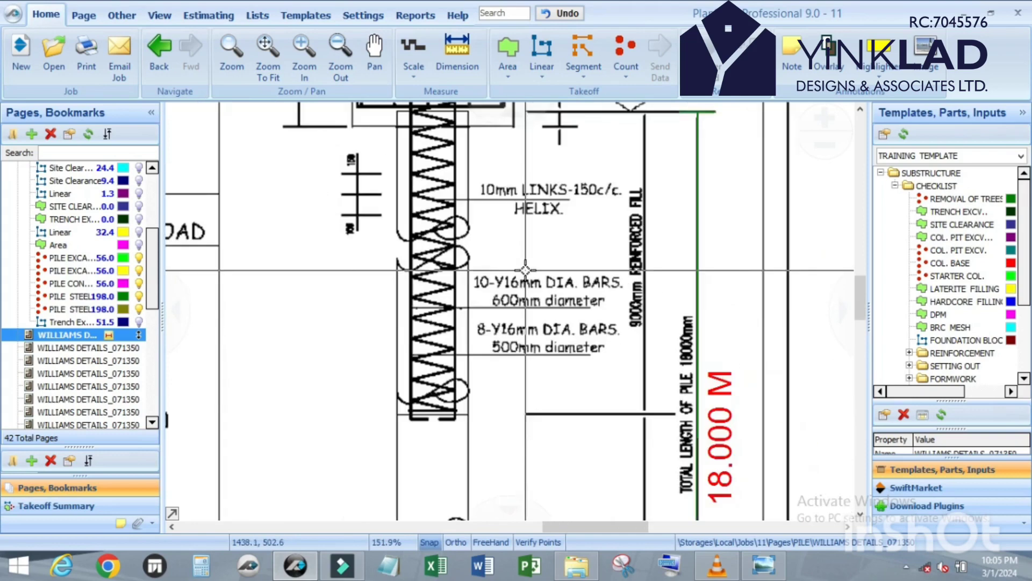
{"action": "scroll", "coordinate": [525, 270], "scroll_direction": "up", "scroll_amount": 2}
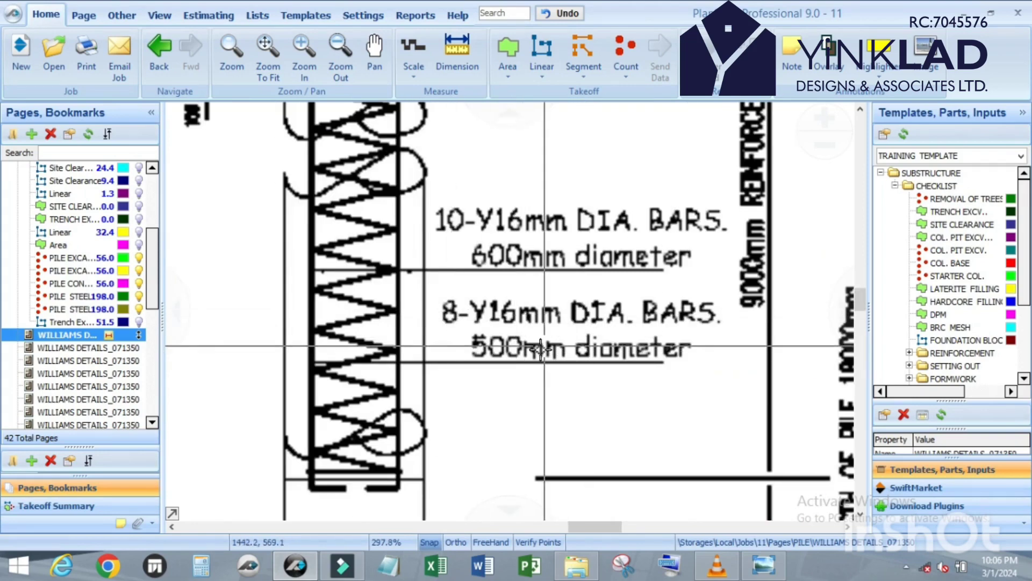
{"action": "scroll", "coordinate": [541, 347], "scroll_direction": "down", "scroll_amount": 5}
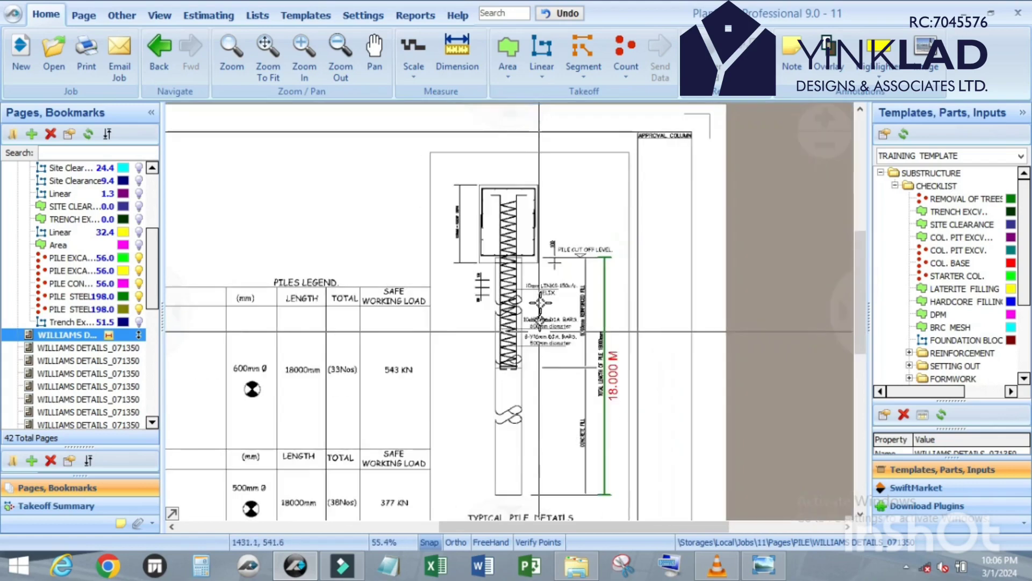
Step: Examine the pile cap portion of the typical pile detail, including its depth, the projecting bars and the cut-off level
{"action": "scroll", "coordinate": [470, 183], "scroll_direction": "up", "scroll_amount": 4}
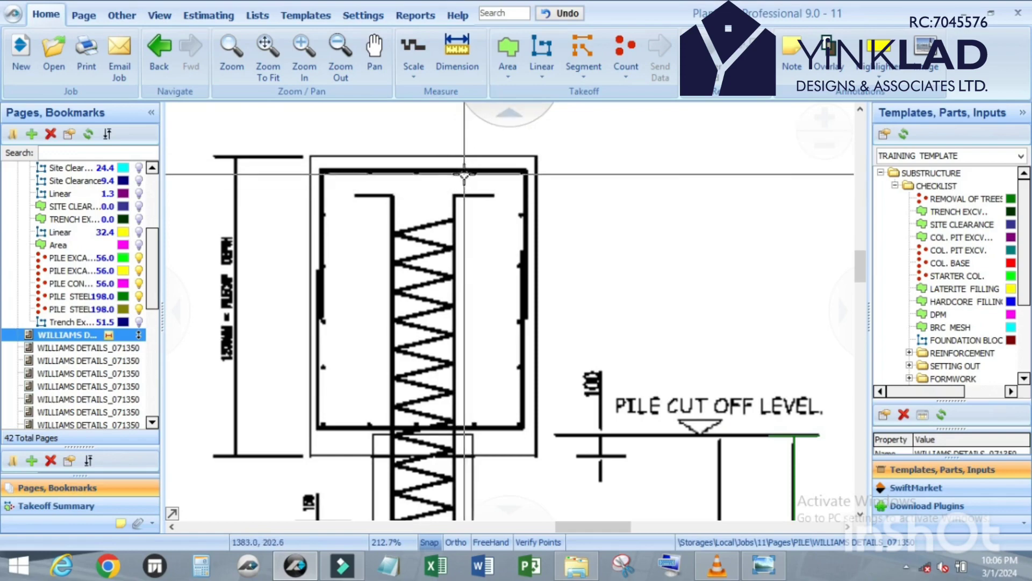
{"action": "scroll", "coordinate": [464, 174], "scroll_direction": "down", "scroll_amount": 2}
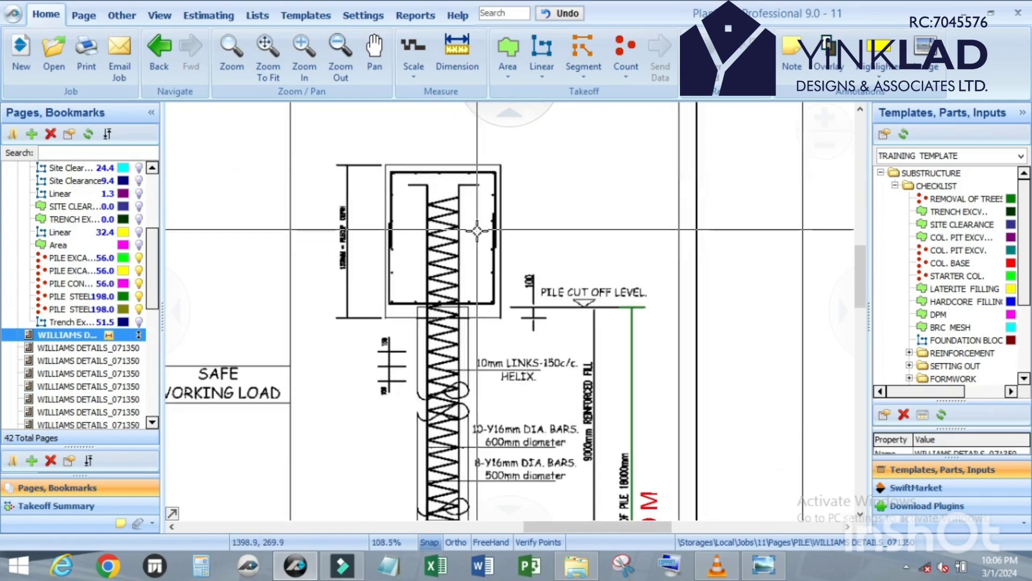
{"action": "scroll", "coordinate": [456, 214], "scroll_direction": "down", "scroll_amount": 2}
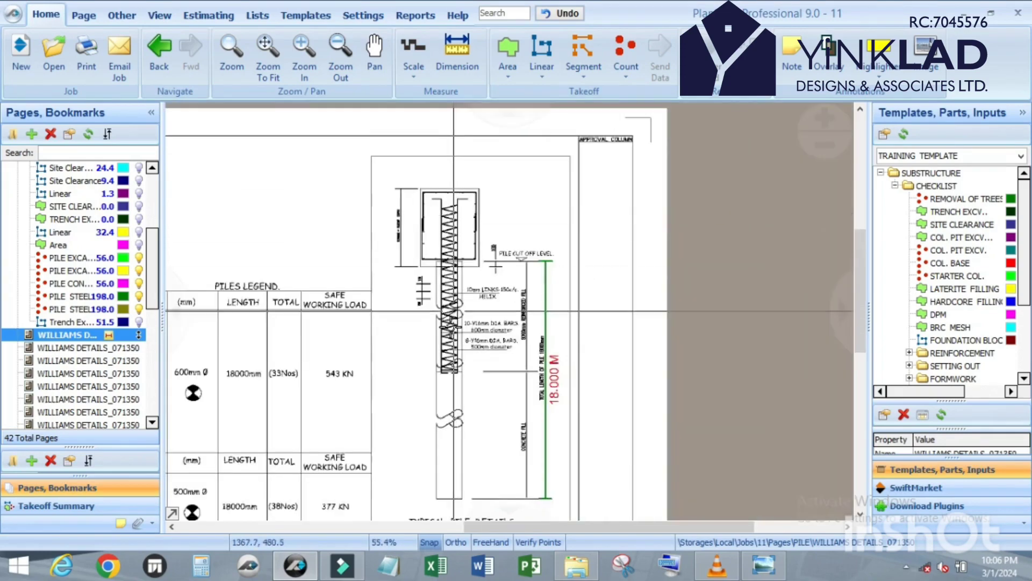
{"action": "scroll", "coordinate": [454, 343], "scroll_direction": "up", "scroll_amount": 2}
{"action": "scroll", "coordinate": [577, 310], "scroll_direction": "down", "scroll_amount": 3}
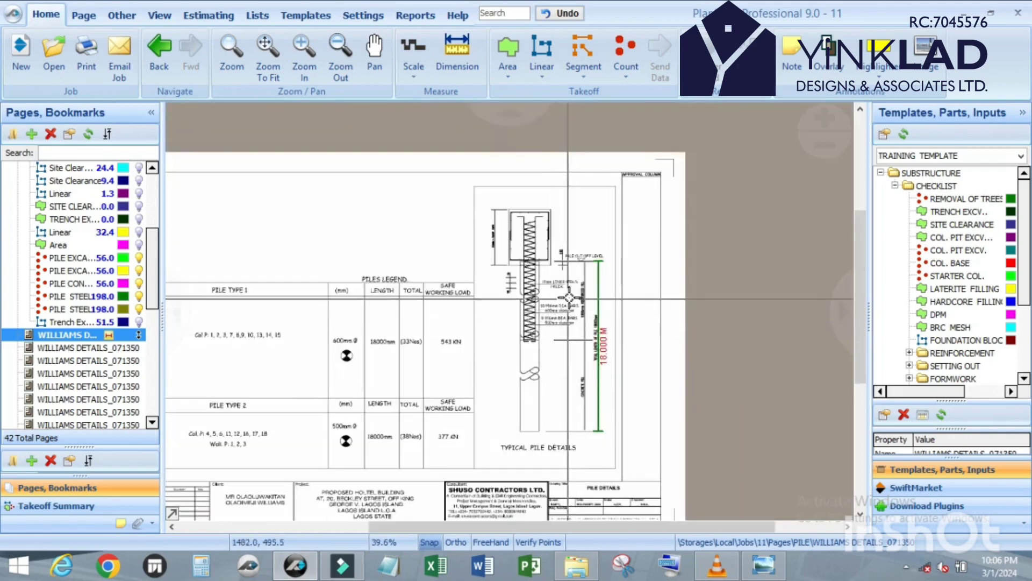
{"action": "scroll", "coordinate": [568, 316], "scroll_direction": "up", "scroll_amount": 2}
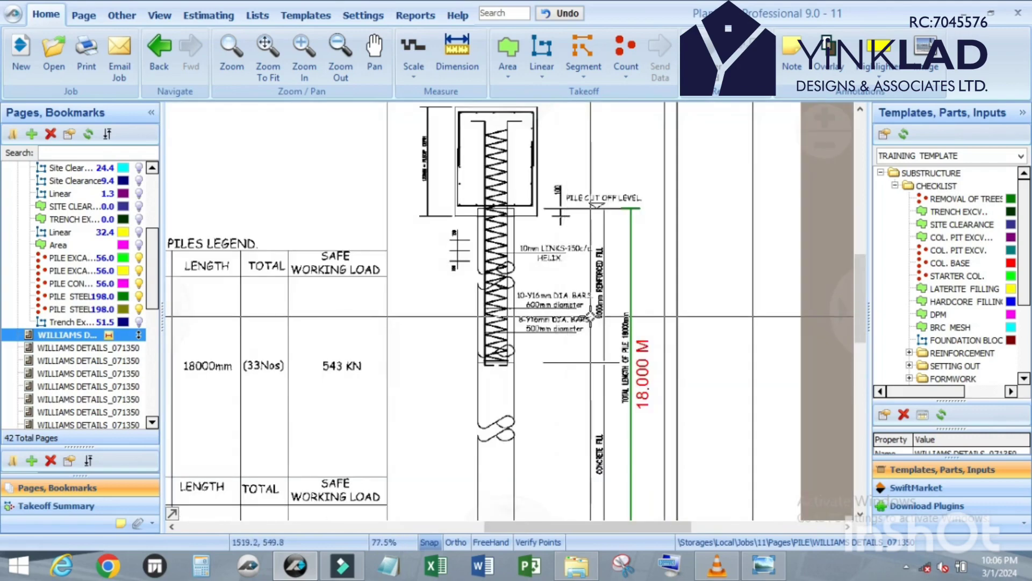
{"action": "scroll", "coordinate": [582, 316], "scroll_direction": "down", "scroll_amount": 1}
Step: Start a PILE REINFORCEMENT BAR takeoff on the pile layout page and name it PILE REINFORCEMENT BAR @ 600MM DIA
{"action": "left_click", "coordinate": [82, 245]}
{"action": "scroll", "coordinate": [657, 251], "scroll_direction": "up", "scroll_amount": 1}
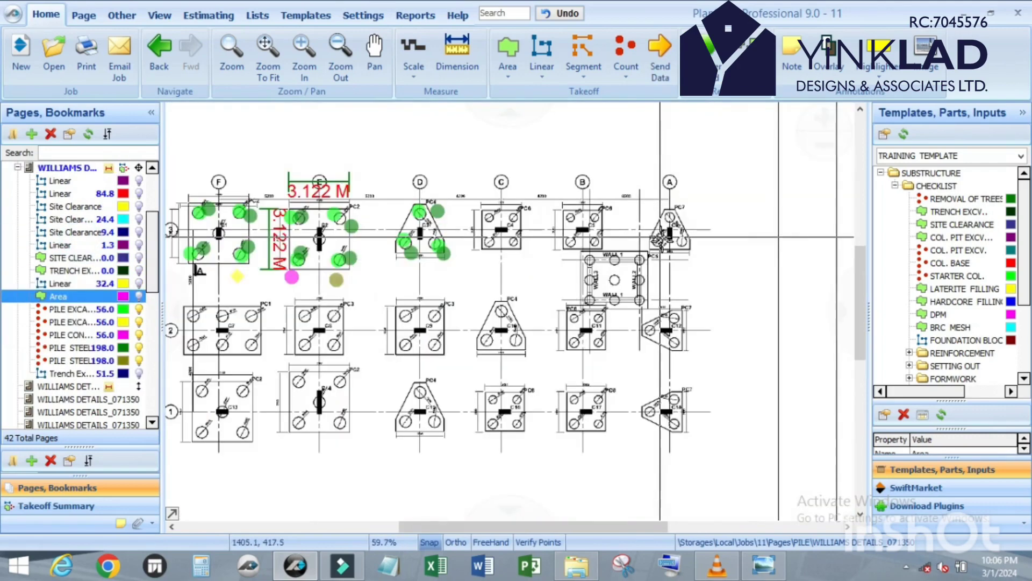
{"action": "scroll", "coordinate": [946, 301], "scroll_direction": "down", "scroll_amount": 3}
{"action": "left_click", "coordinate": [942, 379]}
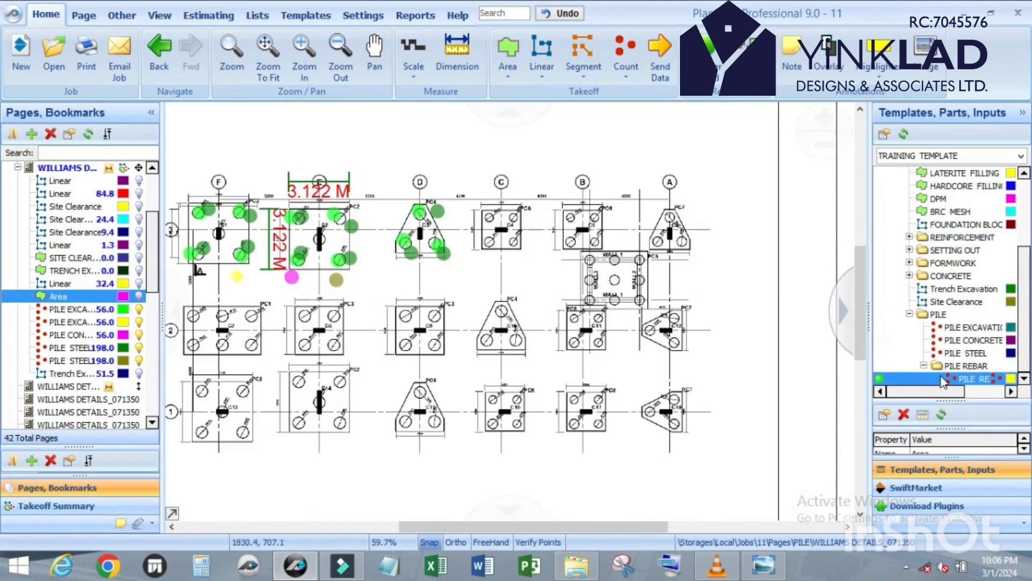
{"action": "double_click", "coordinate": [881, 379]}
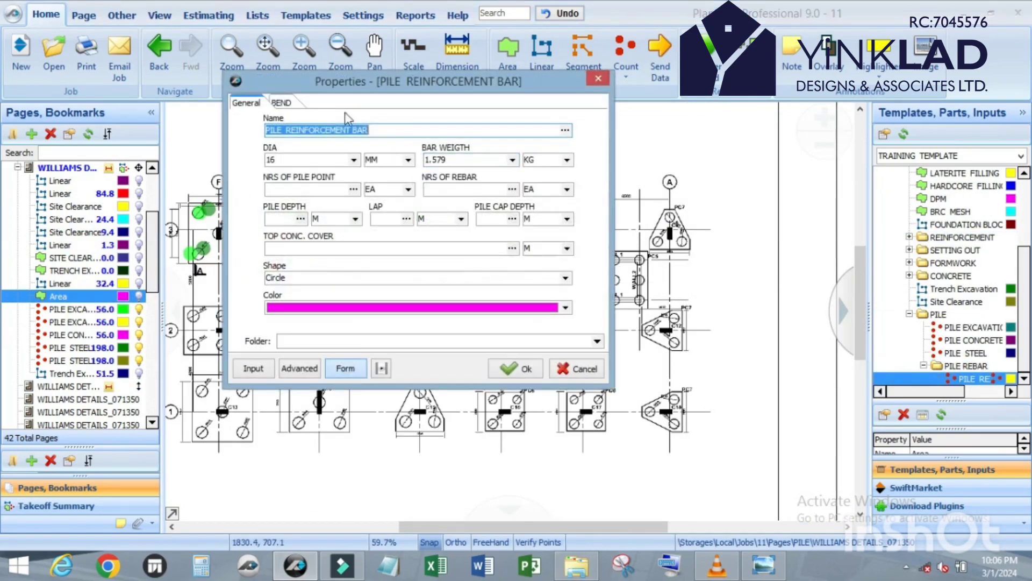
{"action": "left_click", "coordinate": [382, 130]}
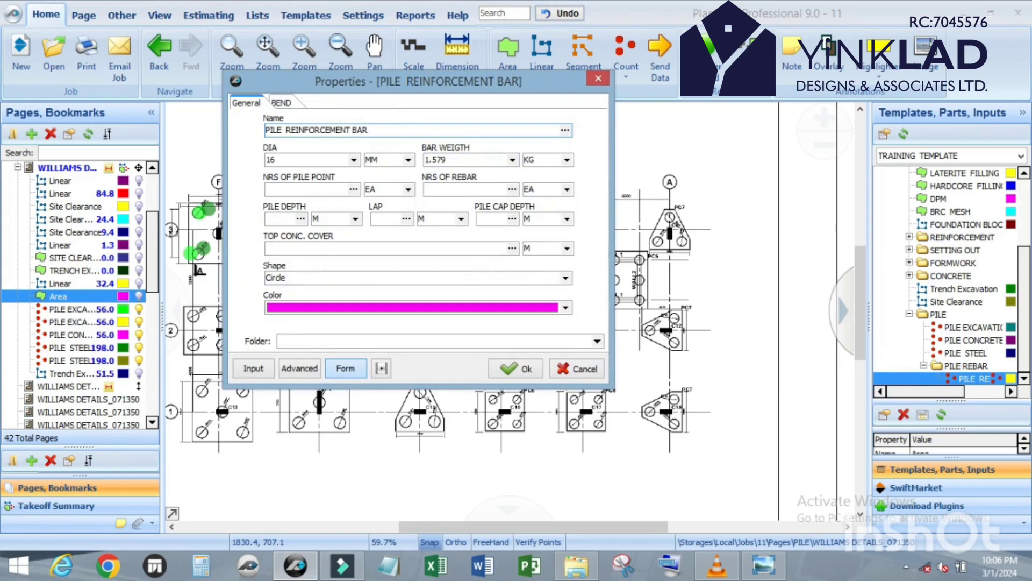
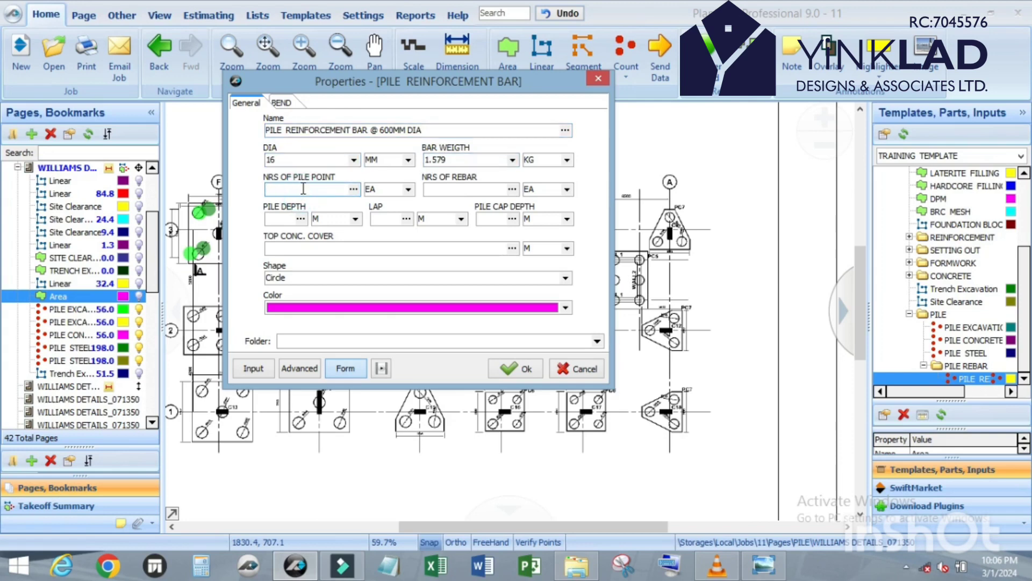
Step: Set the number of pile points to 33, number of rebars to 10, pile depth to 17.9 m and lap to 0.6 m
{"action": "left_click", "coordinate": [446, 189]}
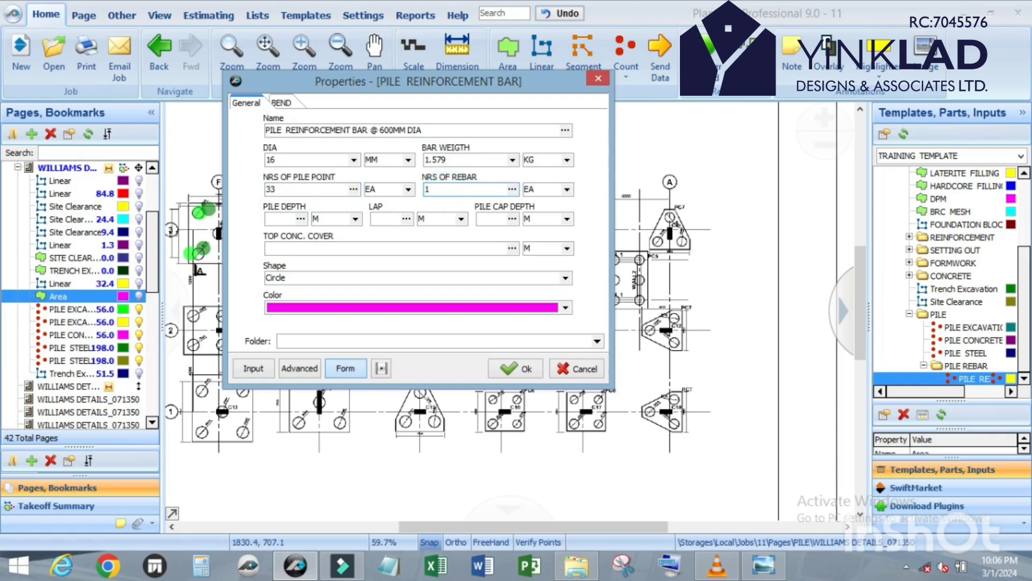
{"action": "left_click", "coordinate": [284, 217]}
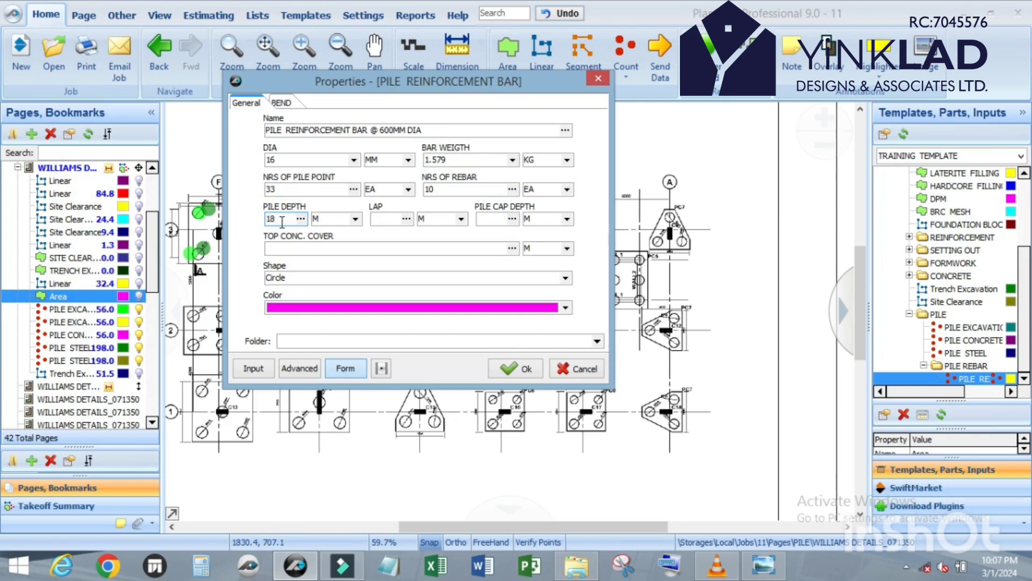
{"action": "left_click_drag", "start_coordinate": [282, 220], "coordinate": [259, 219]}
{"action": "type", "text": "7.9"}
{"action": "left_click", "coordinate": [385, 218]}
{"action": "type", "text": ".6"}
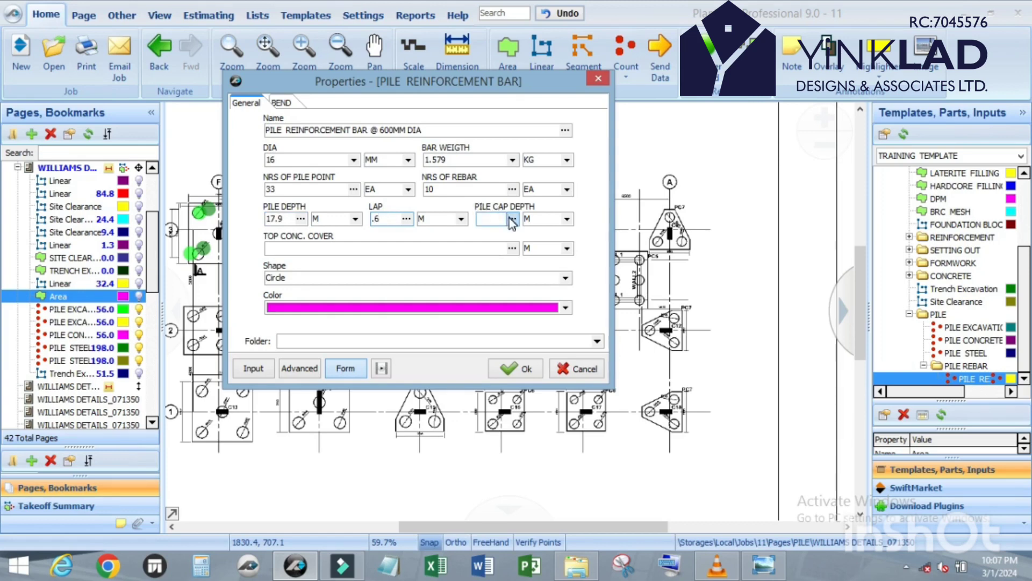
Step: Set the pile cap depth to 1.2 m and the top concrete cover to 0.2 m
{"action": "left_click", "coordinate": [490, 218]}
{"action": "type", "text": "1.2"}
{"action": "left_click", "coordinate": [348, 247]}
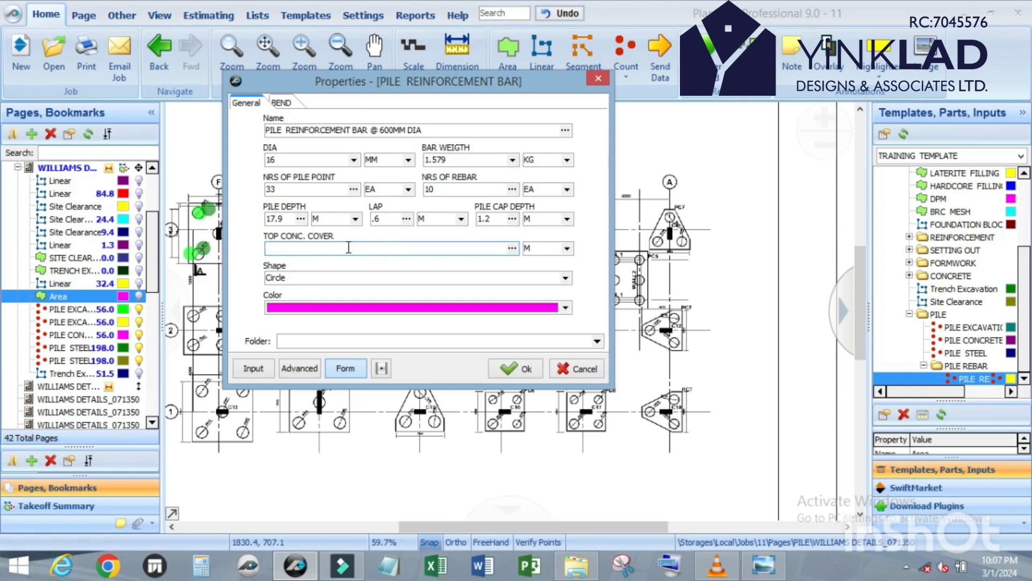
{"action": "type", "text": ".2"}
Step: Set the bottom bend and top bend to 0.15 m each, and accept the item properties
{"action": "left_click", "coordinate": [281, 103]}
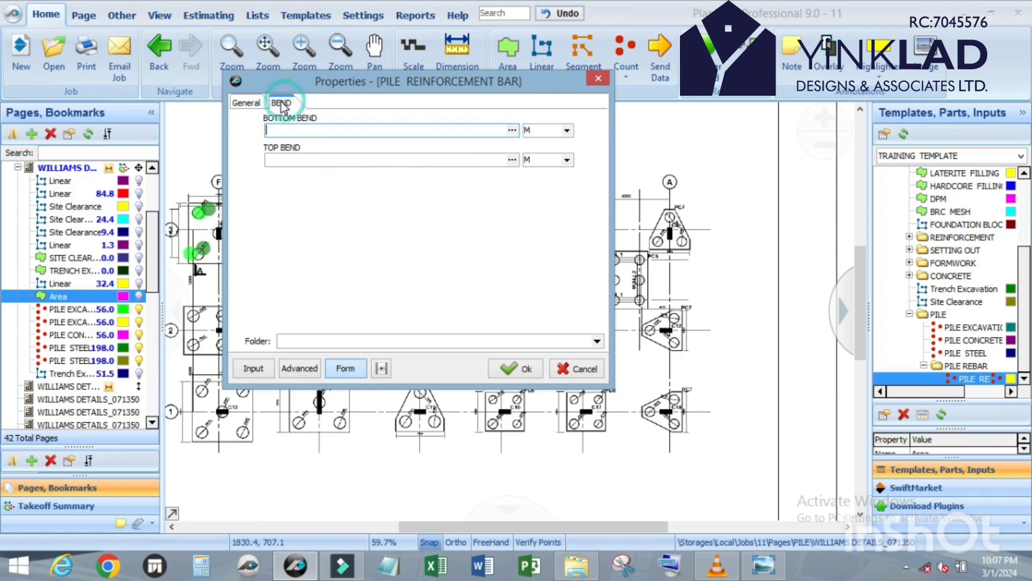
{"action": "left_click", "coordinate": [300, 131]}
{"action": "type", "text": ".15"}
{"action": "left_click", "coordinate": [310, 160]}
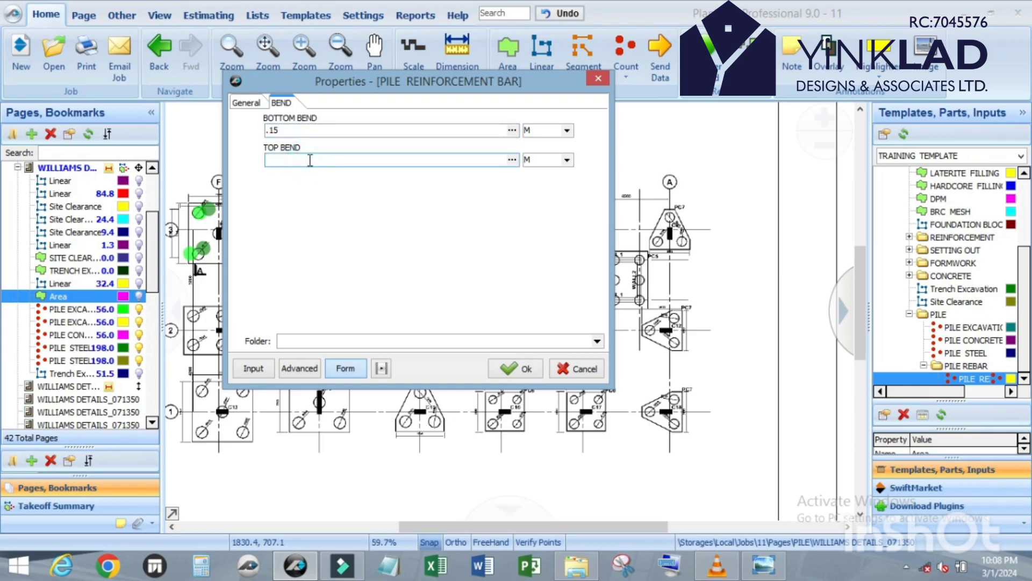
{"action": "type", "text": ".15"}
{"action": "left_click", "coordinate": [243, 101]}
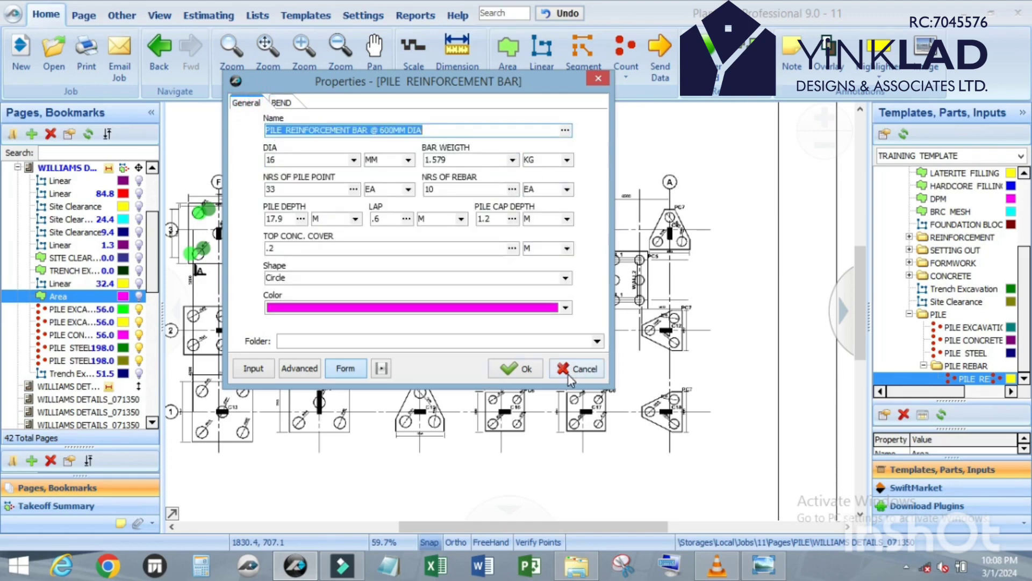
{"action": "left_click", "coordinate": [510, 370]}
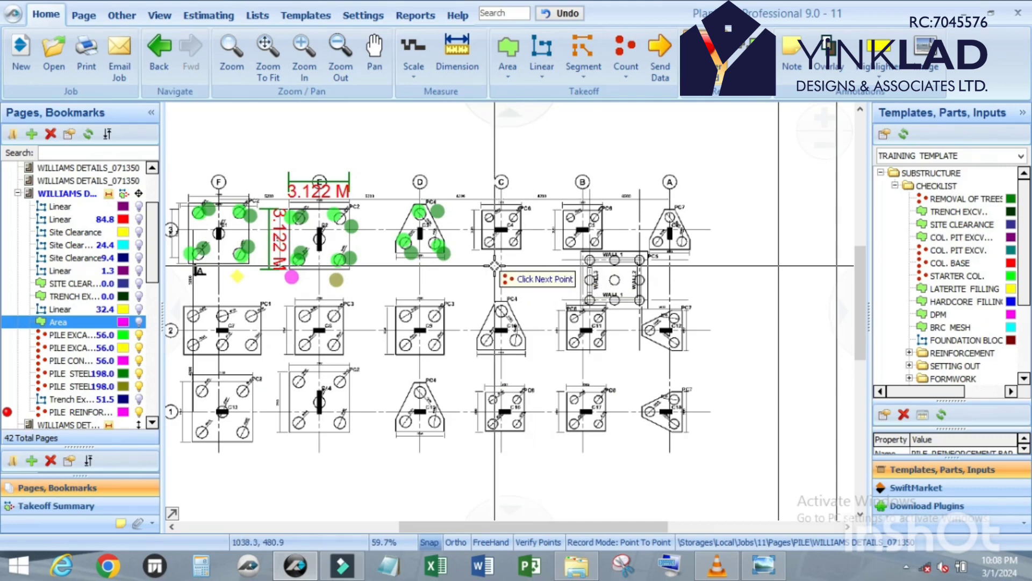
Step: Place one count point in the empty area below the C4 pile cap and finish recording
{"action": "scroll", "coordinate": [495, 265], "scroll_direction": "up", "scroll_amount": 2}
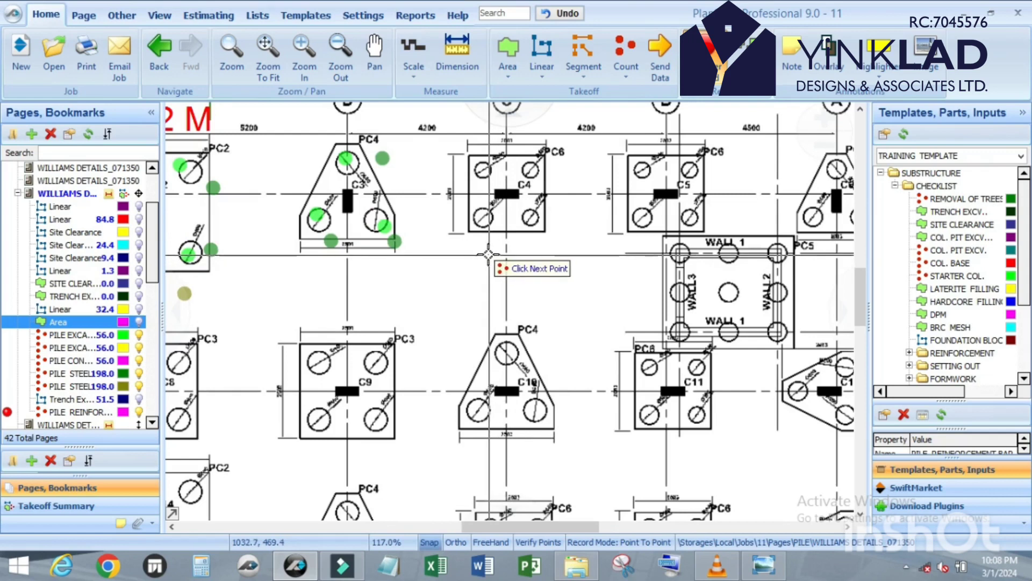
{"action": "left_click", "coordinate": [488, 254]}
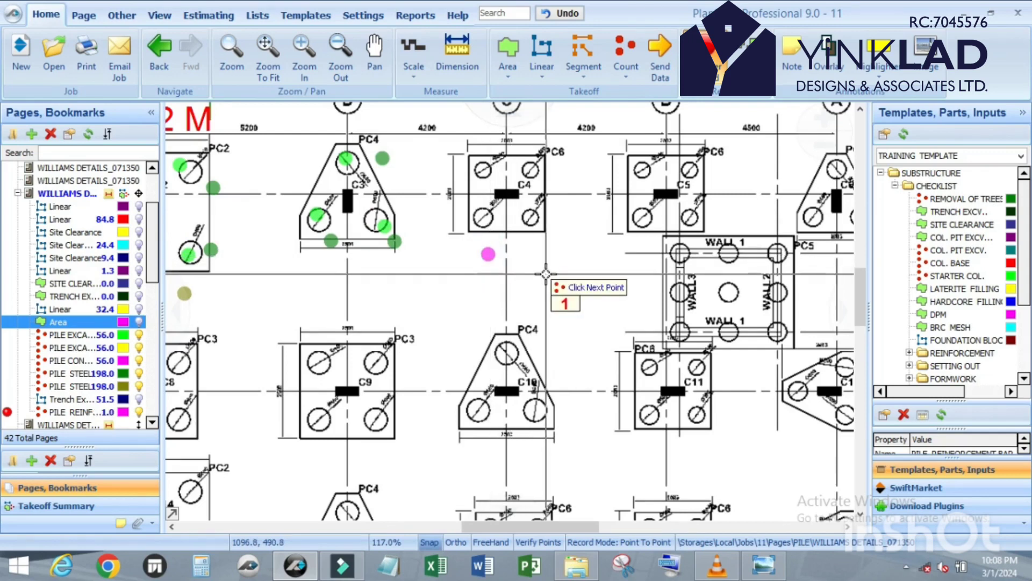
{"action": "key", "text": "Escape"}
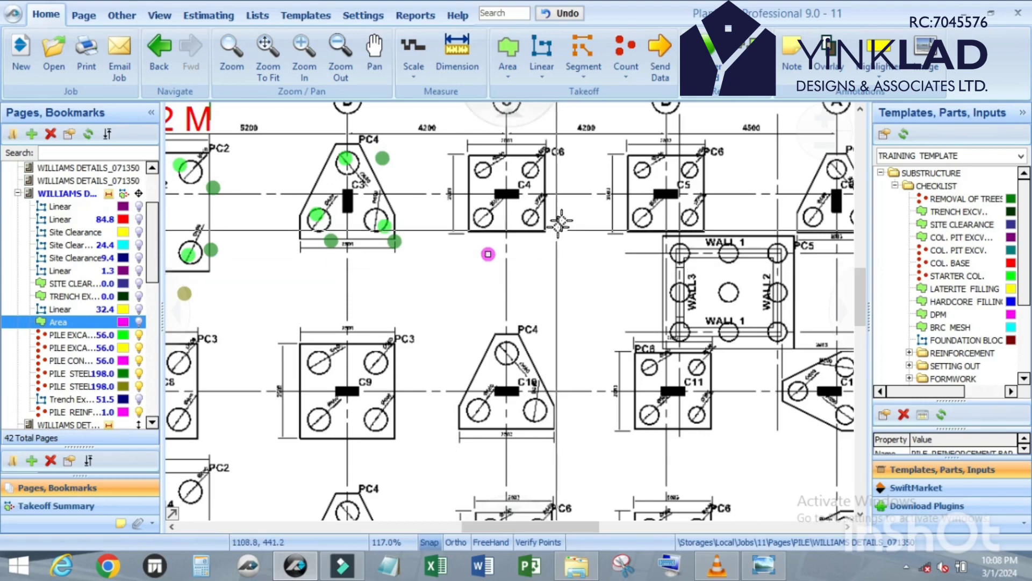
Step: Examine the PILE REINFORCEMENT BAR @ 600MM DIA entry in the takeoff legend on the drawing
{"action": "scroll", "coordinate": [559, 220], "scroll_direction": "down", "scroll_amount": 3}
{"action": "scroll", "coordinate": [390, 457], "scroll_direction": "up", "scroll_amount": 5}
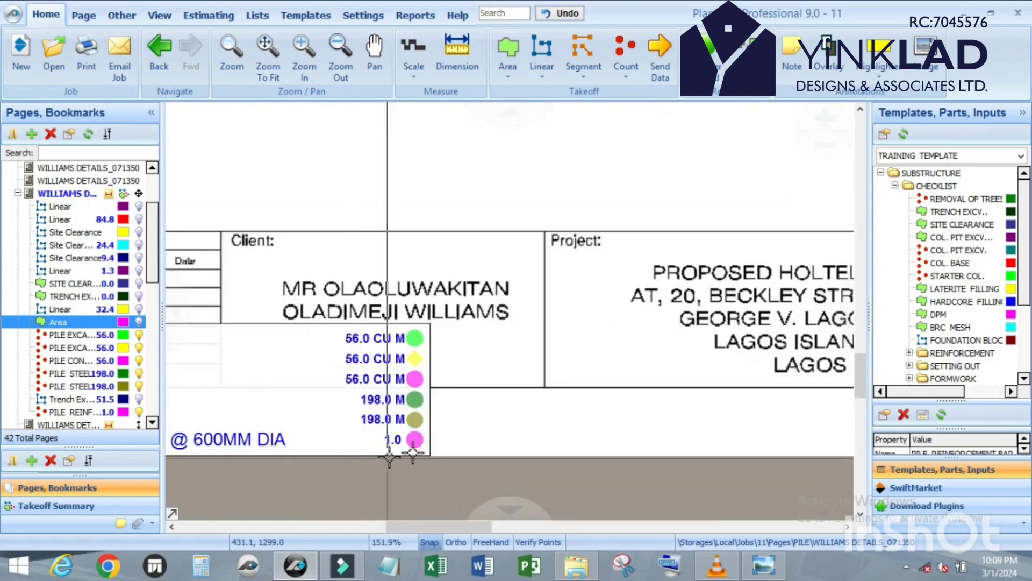
{"action": "scroll", "coordinate": [390, 457], "scroll_direction": "down", "scroll_amount": 3}
{"action": "scroll", "coordinate": [376, 449], "scroll_direction": "up", "scroll_amount": 3}
{"action": "scroll", "coordinate": [532, 414], "scroll_direction": "down", "scroll_amount": 1}
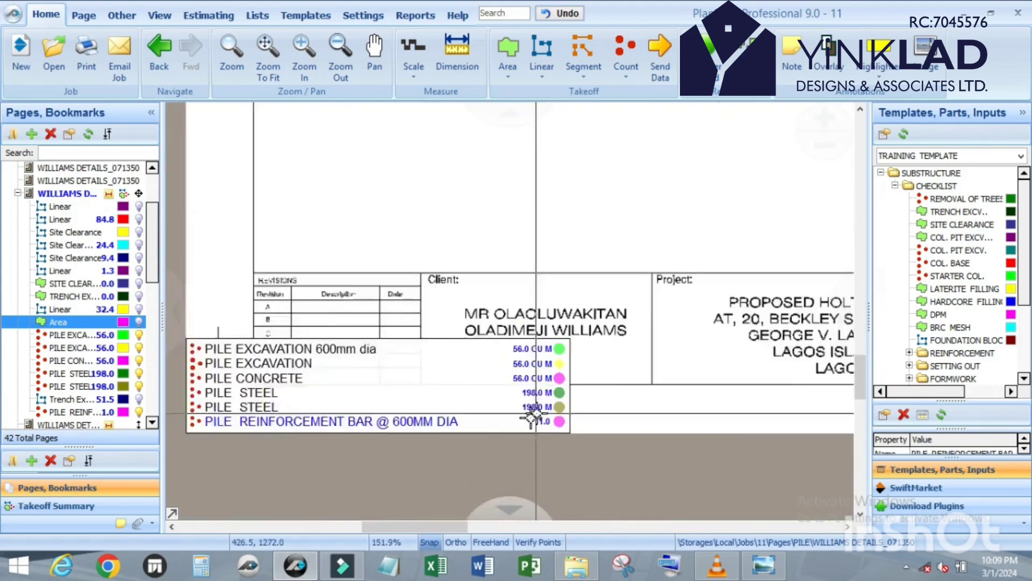
{"action": "scroll", "coordinate": [392, 419], "scroll_direction": "down", "scroll_amount": 2}
{"action": "scroll", "coordinate": [392, 422], "scroll_direction": "up", "scroll_amount": 2}
{"action": "scroll", "coordinate": [423, 417], "scroll_direction": "down", "scroll_amount": 2}
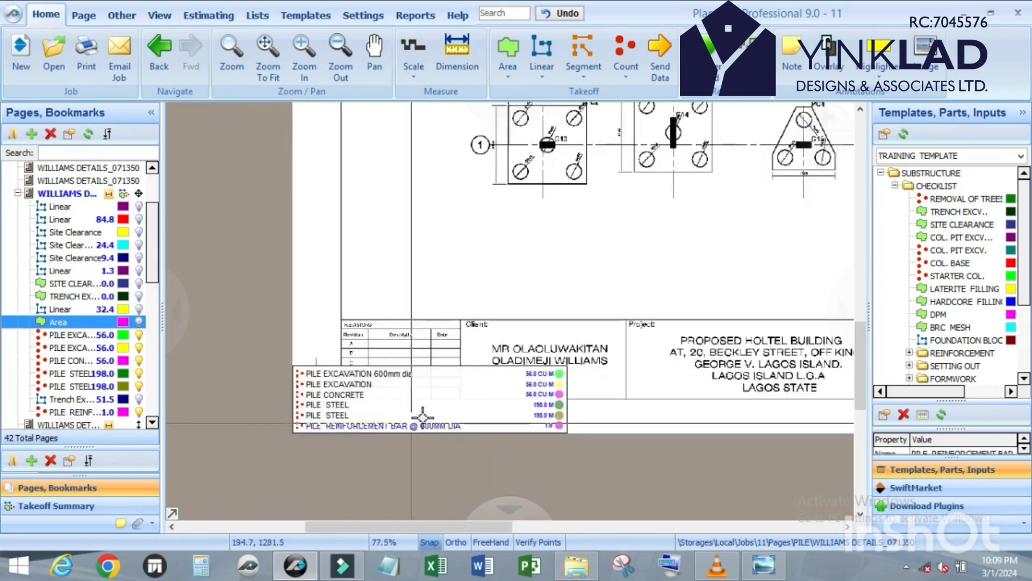
{"action": "scroll", "coordinate": [423, 417], "scroll_direction": "down", "scroll_amount": 1}
{"action": "scroll", "coordinate": [333, 360], "scroll_direction": "up", "scroll_amount": 4}
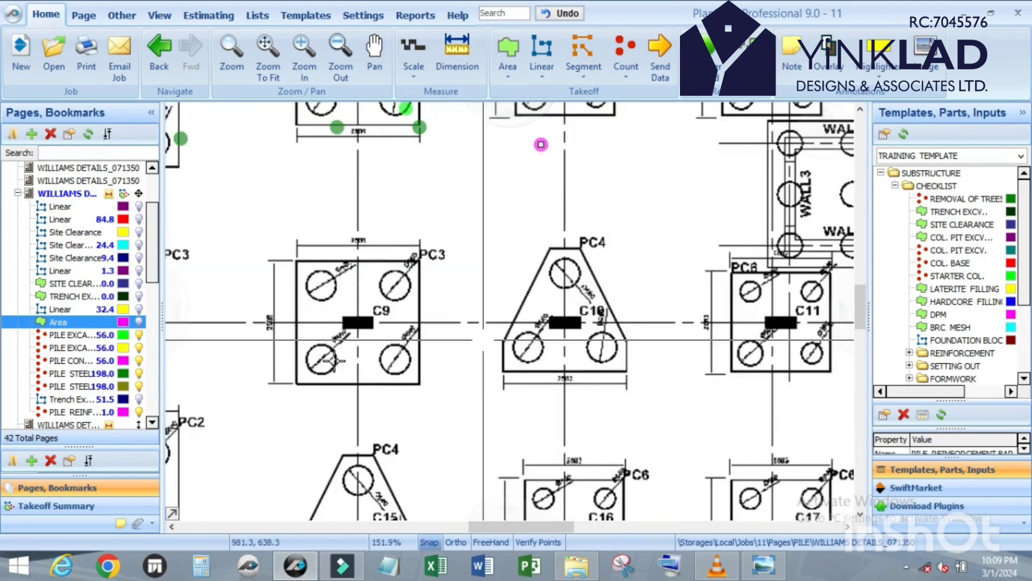
Step: Open the advanced properties of PILE REINFORCEMENT BAR @ 600MM DIA and examine the quantity formula and bar length inputs
{"action": "scroll", "coordinate": [72, 344], "scroll_direction": "down", "scroll_amount": 2}
{"action": "left_click", "coordinate": [71, 337]}
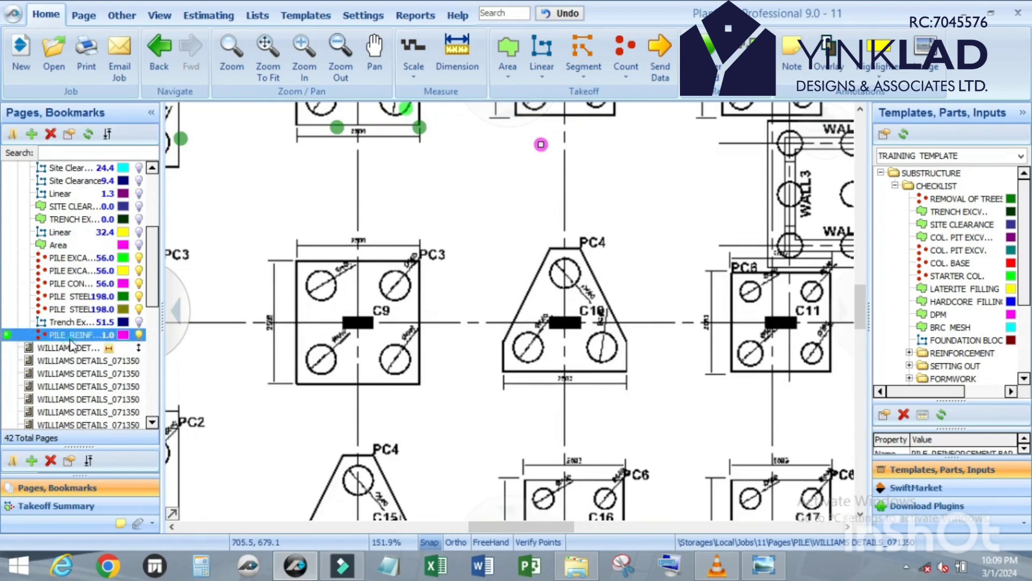
{"action": "double_click", "coordinate": [71, 336]}
{"action": "left_click", "coordinate": [301, 357]}
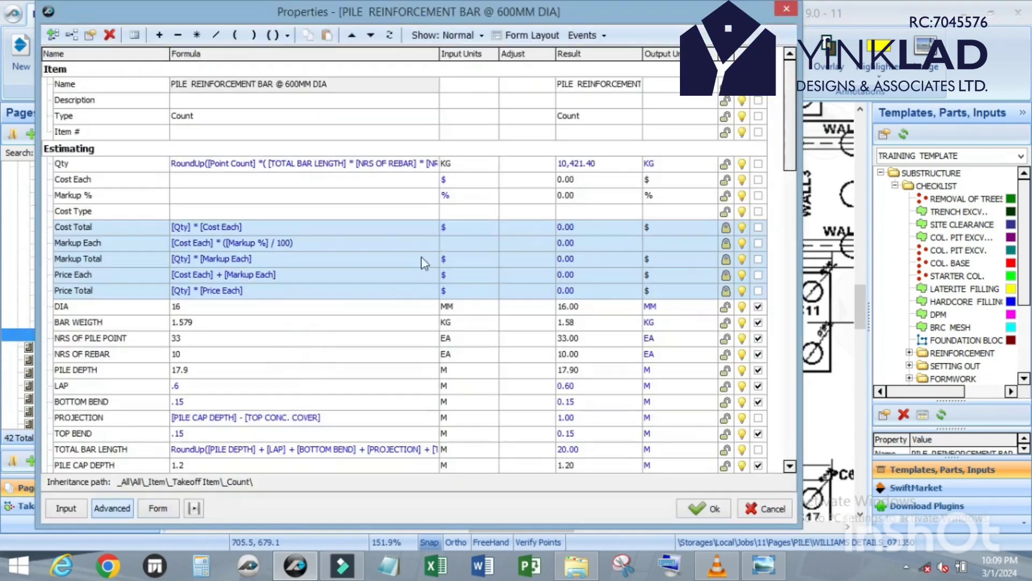
{"action": "scroll", "coordinate": [415, 196], "scroll_direction": "down", "scroll_amount": 2}
{"action": "scroll", "coordinate": [347, 222], "scroll_direction": "up", "scroll_amount": 2}
{"action": "scroll", "coordinate": [350, 222], "scroll_direction": "down", "scroll_amount": 4}
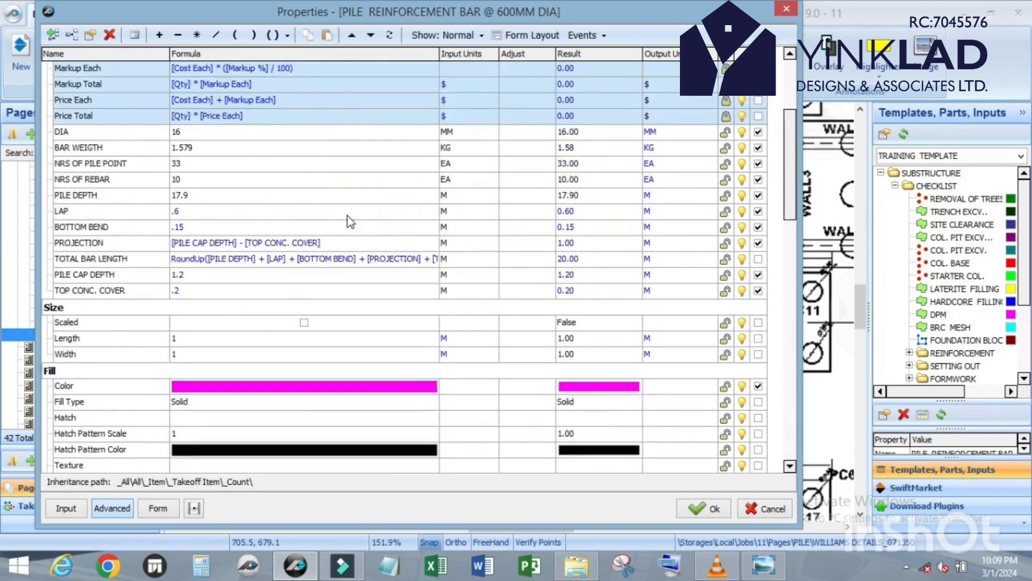
Step: Override the inherited Takeoff formula of PILE REINFORCEMENT BAR @ 600MM DIA and replace it with [Qty]
{"action": "scroll", "coordinate": [350, 220], "scroll_direction": "up", "scroll_amount": 4}
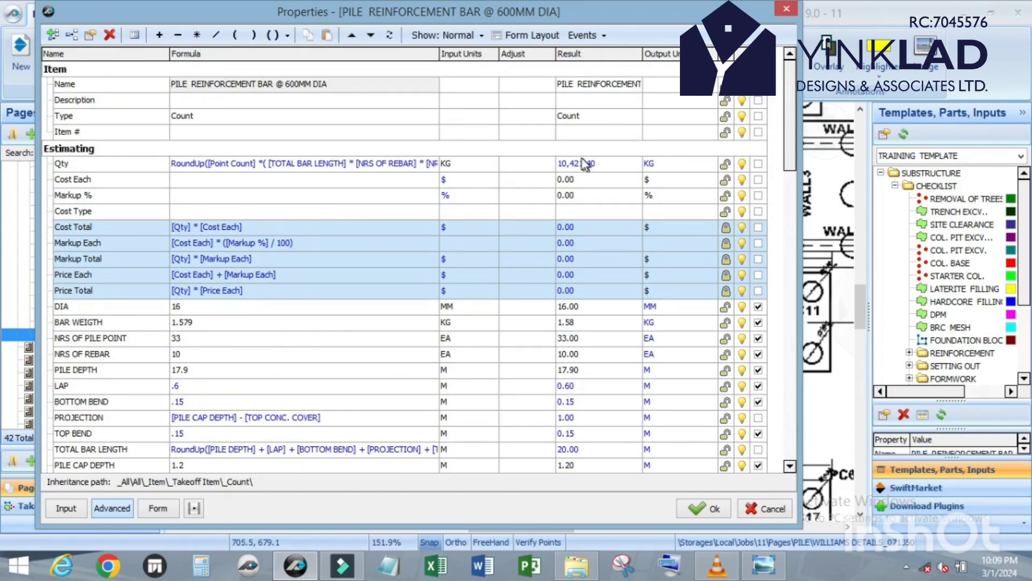
{"action": "scroll", "coordinate": [520, 189], "scroll_direction": "down", "scroll_amount": 7}
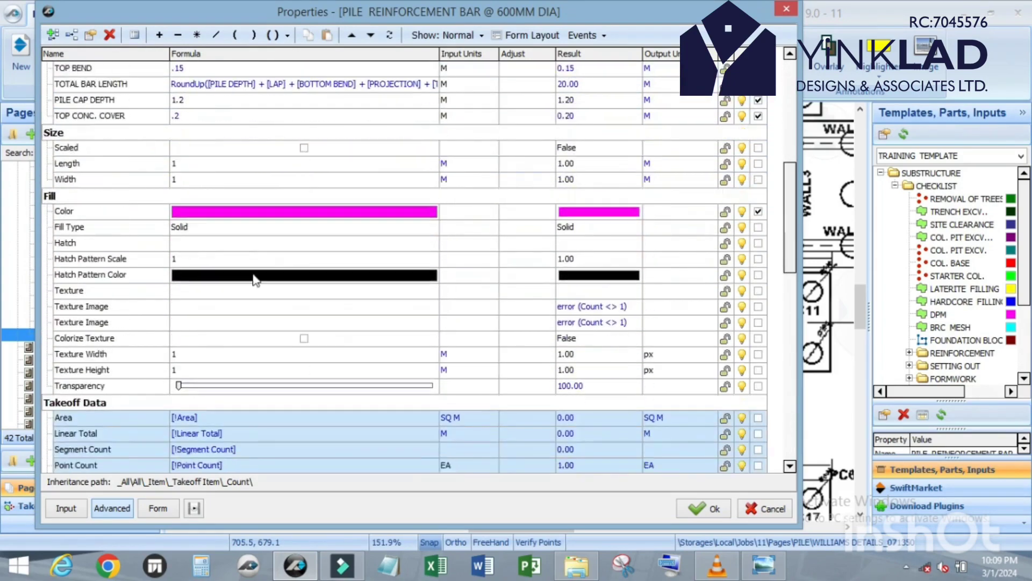
{"action": "scroll", "coordinate": [242, 285], "scroll_direction": "down", "scroll_amount": 2}
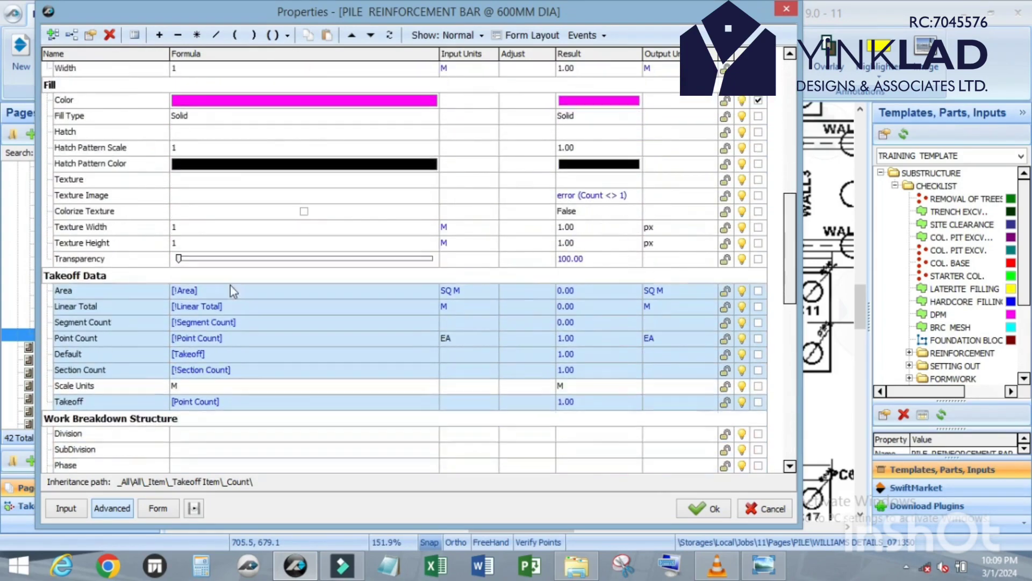
{"action": "left_click", "coordinate": [233, 405]}
{"action": "left_click", "coordinate": [243, 404]}
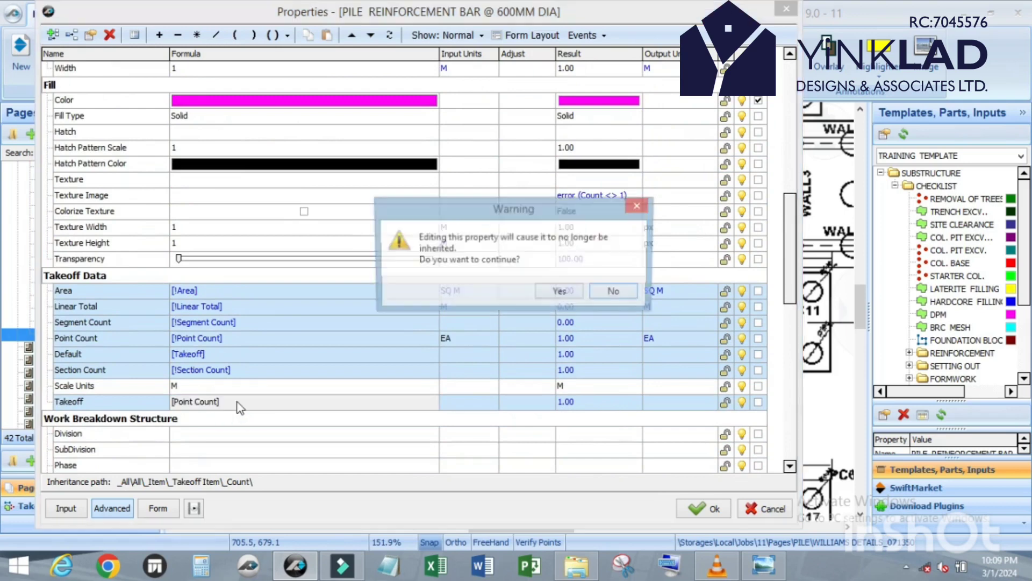
{"action": "left_click", "coordinate": [561, 293]}
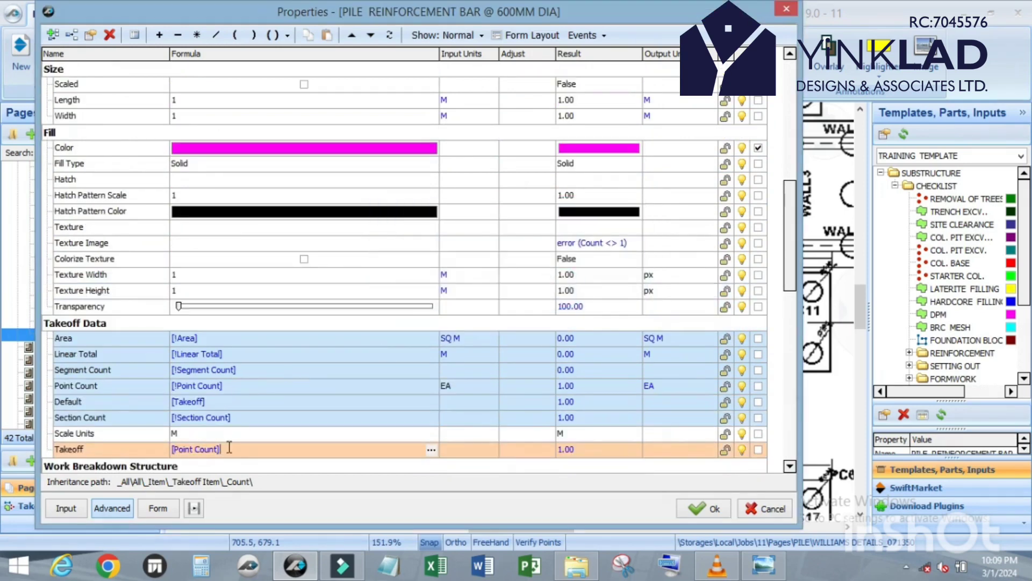
{"action": "key", "text": "BackSpace"}
{"action": "scroll", "coordinate": [220, 345], "scroll_direction": "up", "scroll_amount": 8}
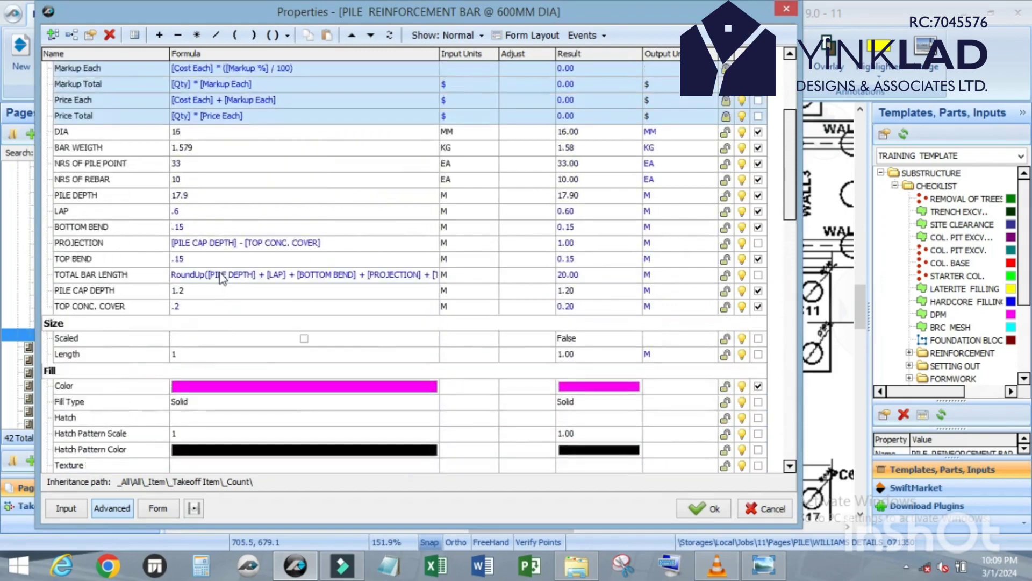
{"action": "left_click_drag", "start_coordinate": [60, 164], "coordinate": [240, 338]}
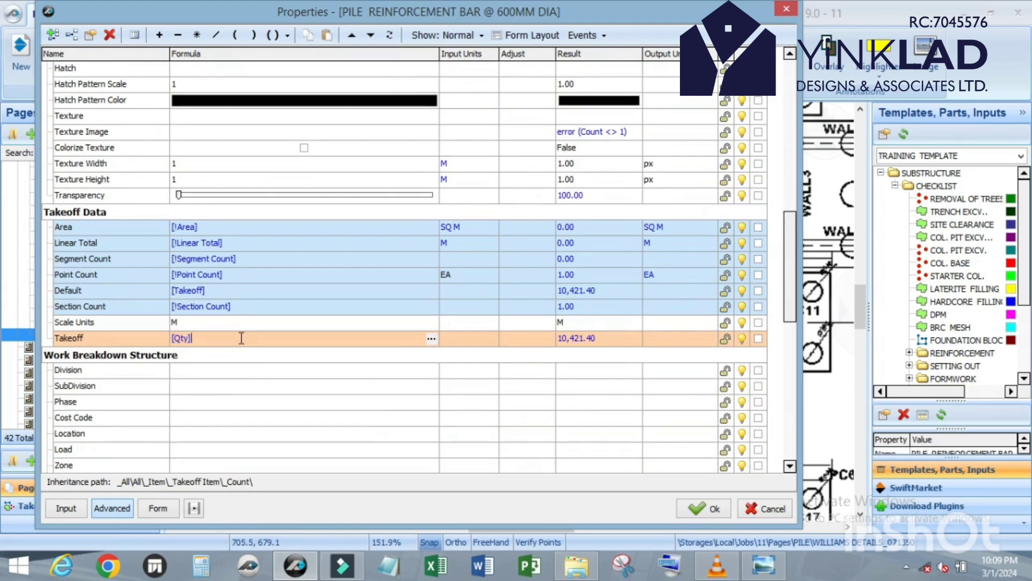
Step: Set the Takeoff property's input units to KG and accept the item properties
{"action": "left_click", "coordinate": [473, 338]}
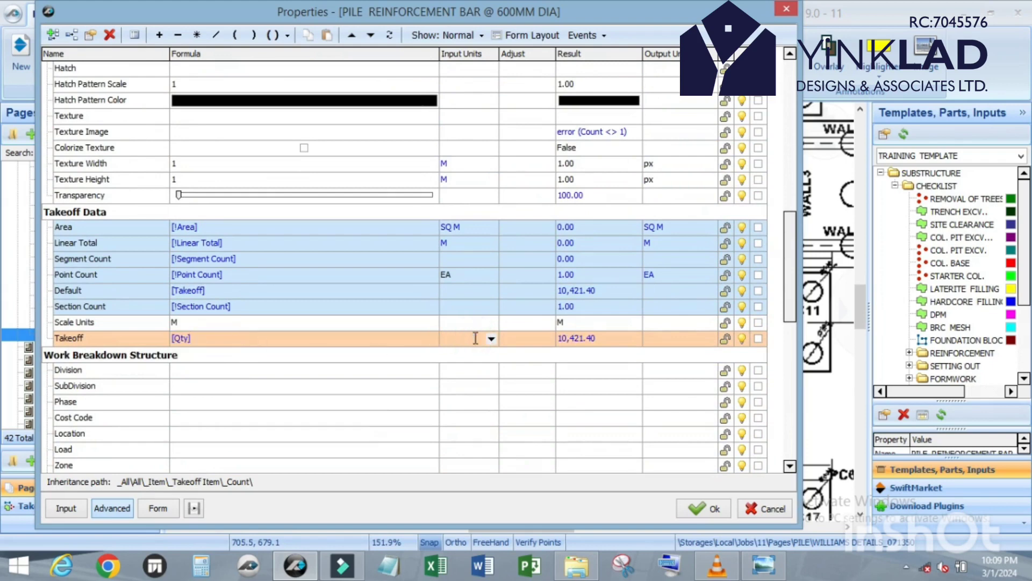
{"action": "type", "text": "KG"}
{"action": "left_click", "coordinate": [475, 338]}
{"action": "left_click", "coordinate": [700, 508]}
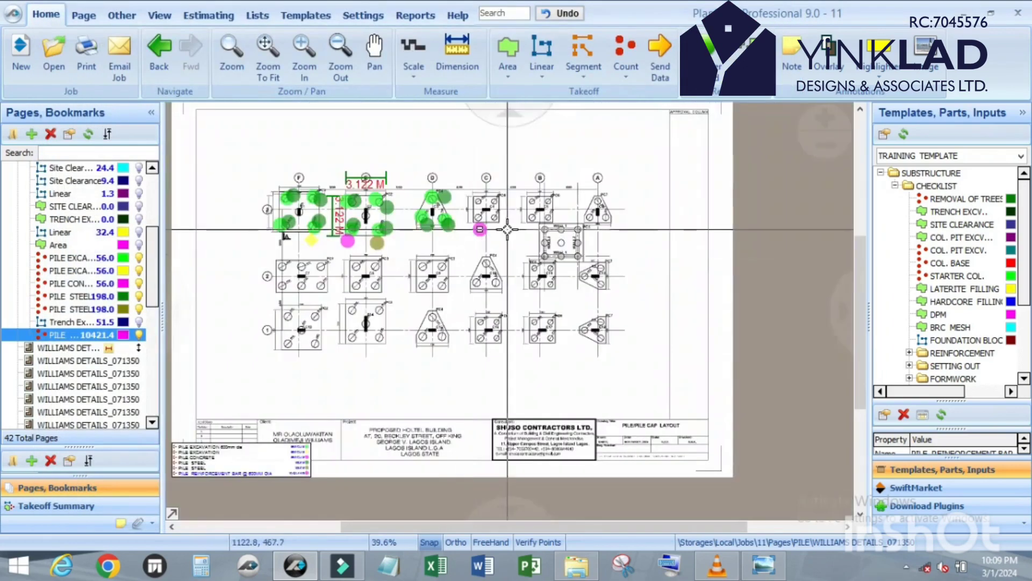
Step: Examine the quantity and unit of PILE REINFORCEMENT BAR @ 600MM DIA in the drawing's takeoff legend
{"action": "scroll", "coordinate": [280, 468], "scroll_direction": "up", "scroll_amount": 10}
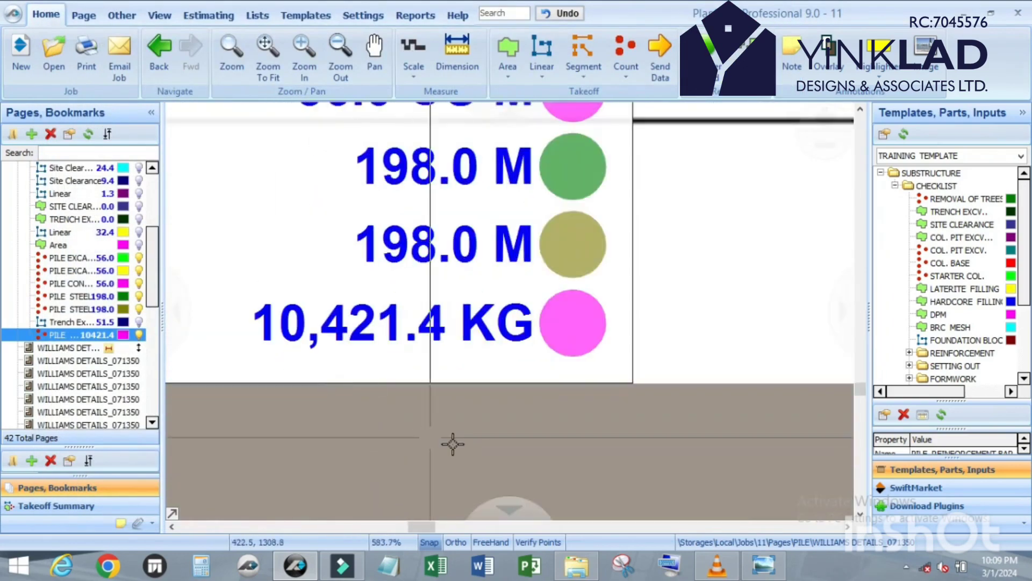
{"action": "scroll", "coordinate": [453, 444], "scroll_direction": "down", "scroll_amount": 5}
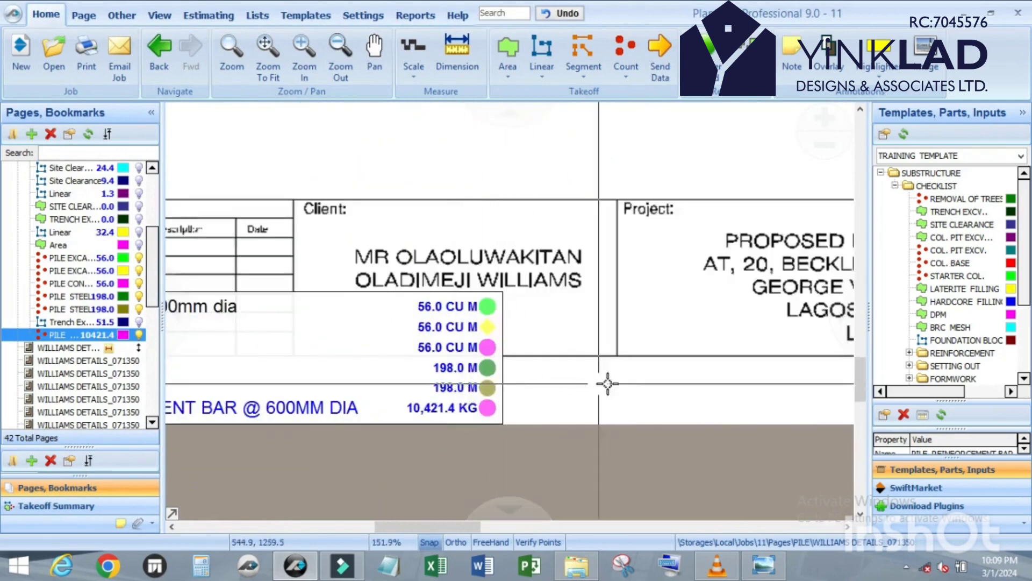
{"action": "scroll", "coordinate": [607, 383], "scroll_direction": "down", "scroll_amount": 3}
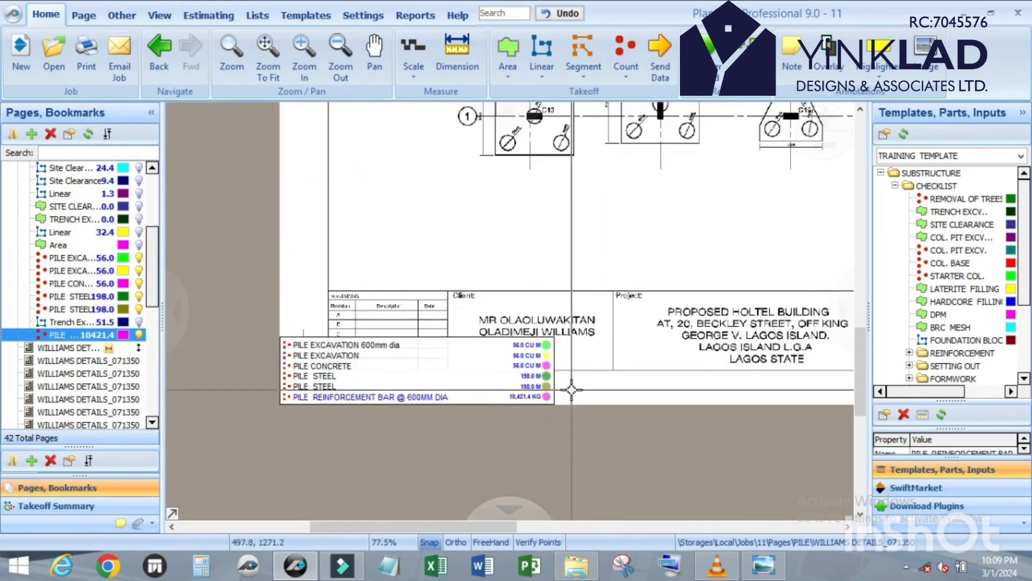
{"action": "scroll", "coordinate": [572, 389], "scroll_direction": "up", "scroll_amount": 4}
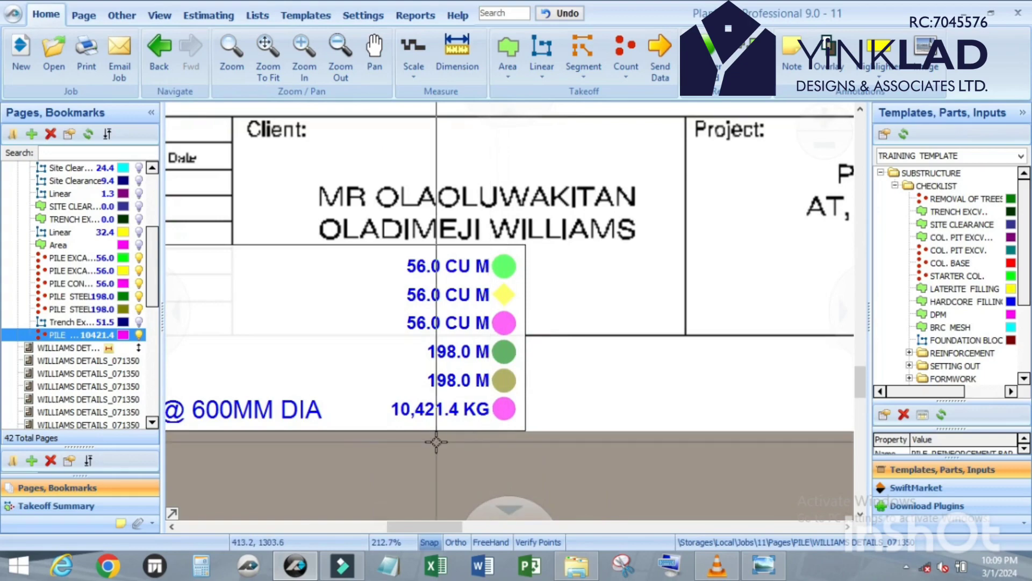
{"action": "scroll", "coordinate": [436, 442], "scroll_direction": "down", "scroll_amount": 2}
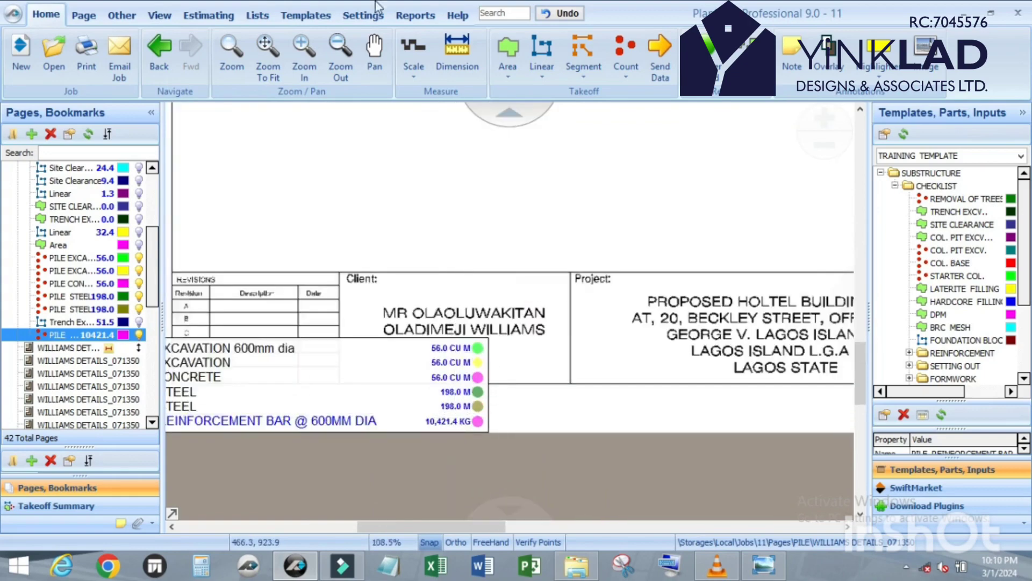
Step: Open the properties of the PILE REINFORCEMENT BAR template in the PILE REBAR folder and find its Takeoff Data section
{"action": "left_click", "coordinate": [307, 16]}
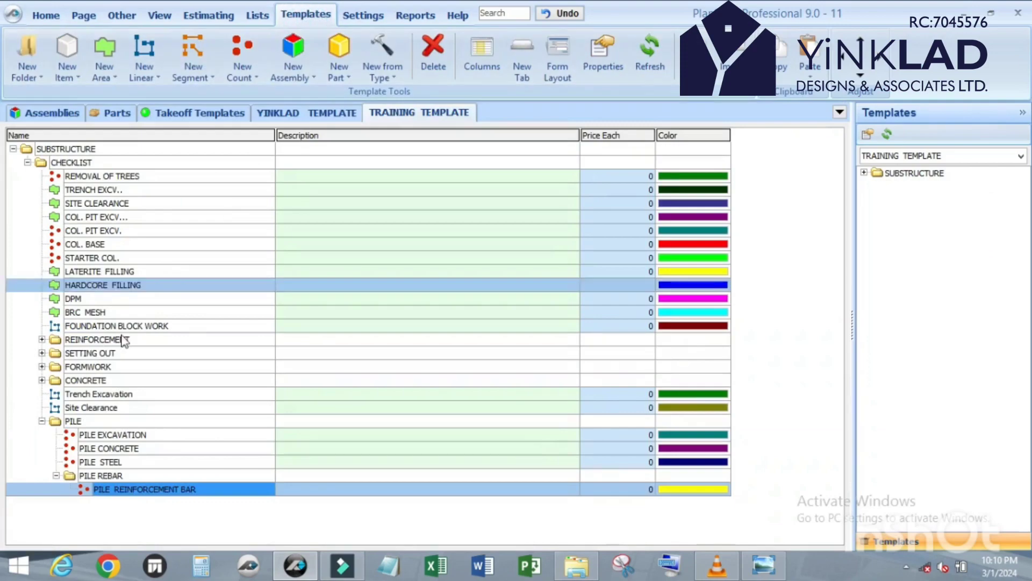
{"action": "double_click", "coordinate": [137, 491]}
{"action": "left_click", "coordinate": [299, 358]}
{"action": "scroll", "coordinate": [328, 308], "scroll_direction": "down", "scroll_amount": 3}
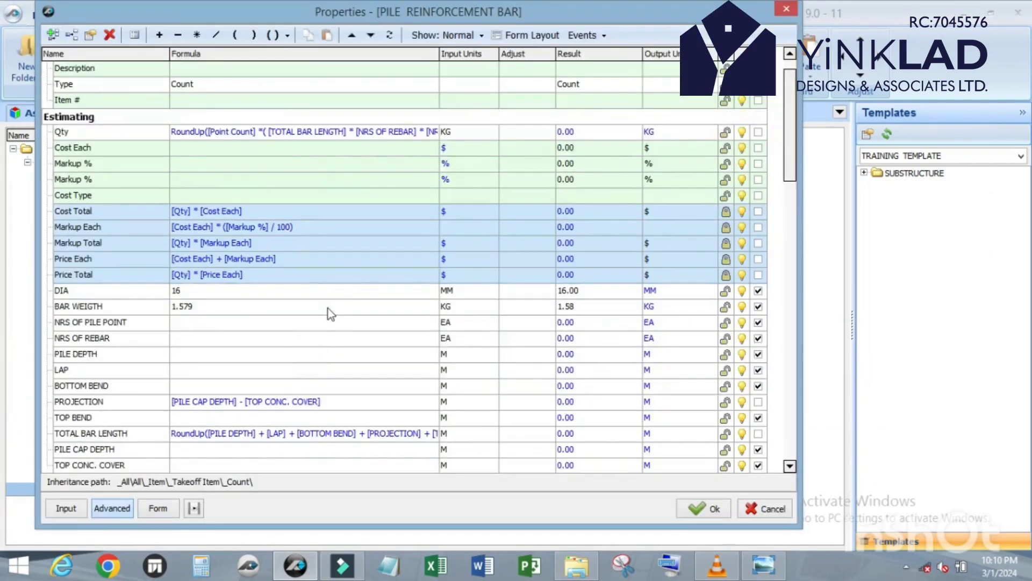
{"action": "scroll", "coordinate": [328, 307], "scroll_direction": "down", "scroll_amount": 1}
{"action": "scroll", "coordinate": [217, 284], "scroll_direction": "up", "scroll_amount": 2}
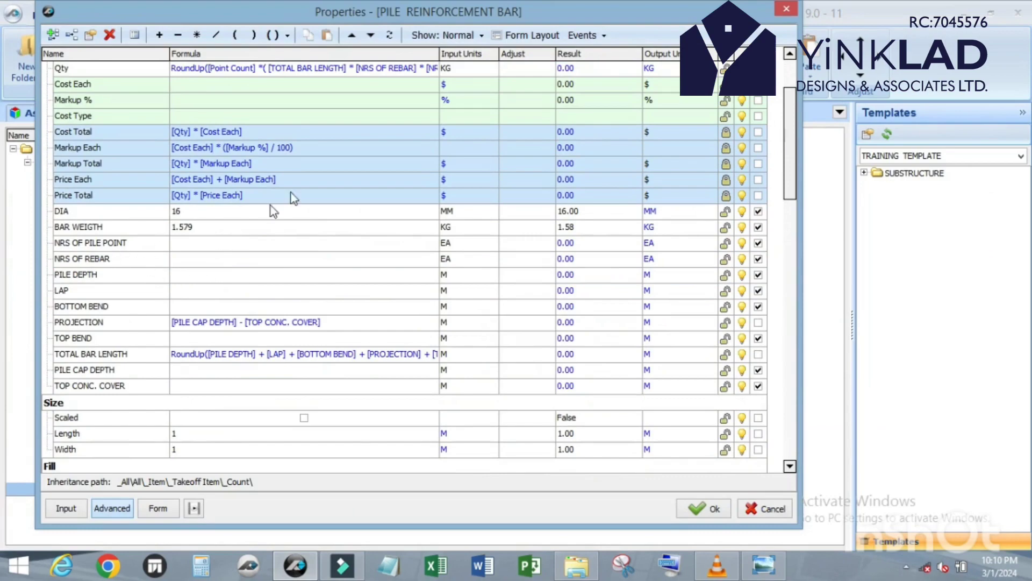
{"action": "scroll", "coordinate": [291, 193], "scroll_direction": "up", "scroll_amount": 2}
{"action": "scroll", "coordinate": [304, 213], "scroll_direction": "down", "scroll_amount": 5}
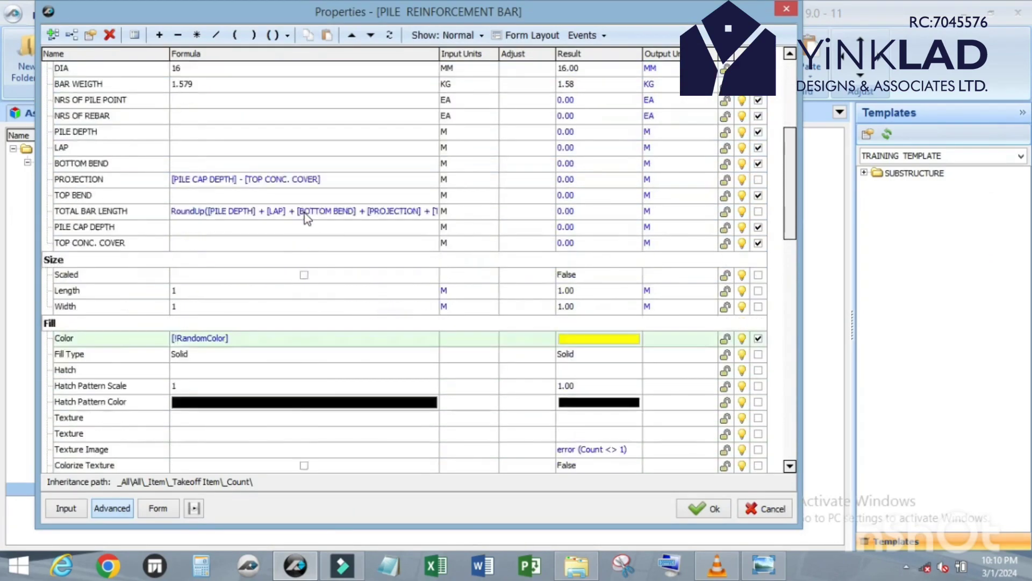
{"action": "scroll", "coordinate": [304, 212], "scroll_direction": "down", "scroll_amount": 8}
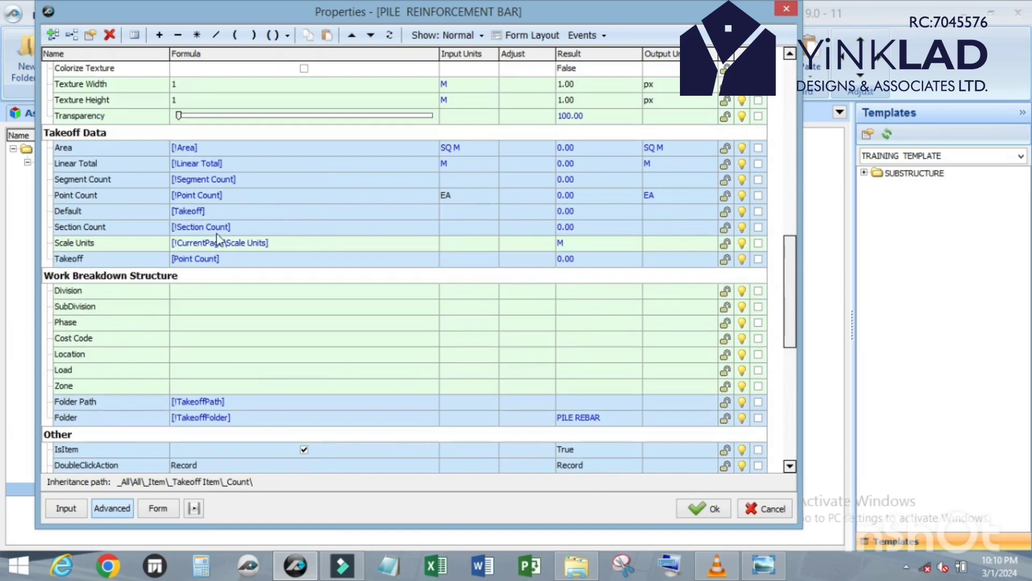
Step: Allow editing of the template's inherited Takeoff property and clear its [Point Count] formula
{"action": "left_click", "coordinate": [234, 261]}
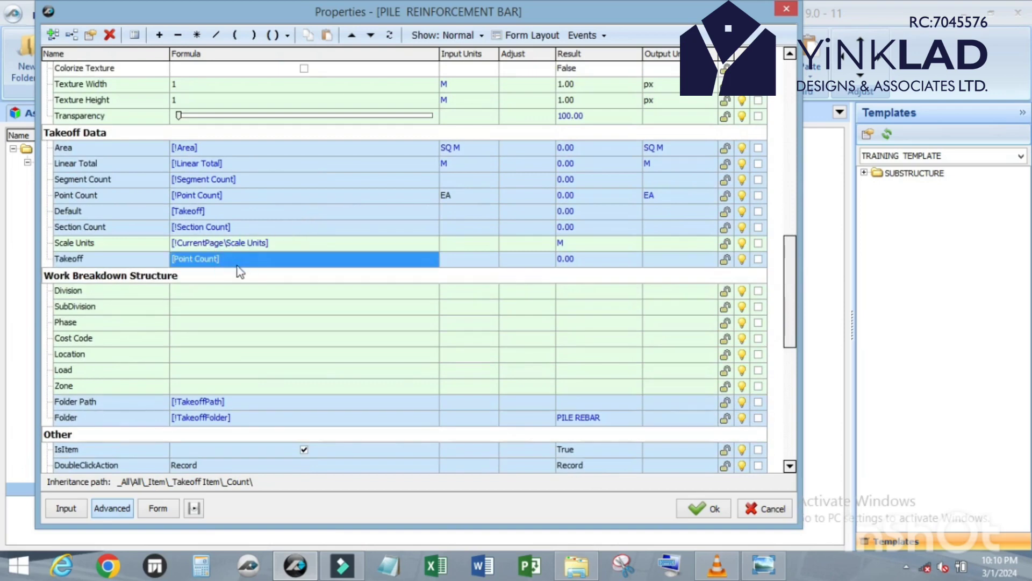
{"action": "left_click", "coordinate": [244, 260]}
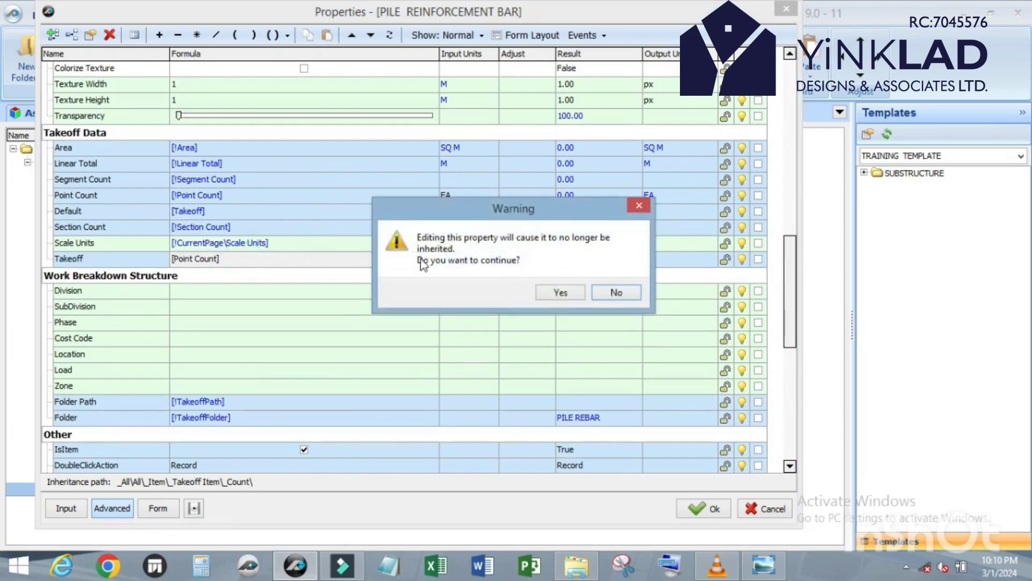
{"action": "left_click", "coordinate": [560, 293]}
{"action": "scroll", "coordinate": [234, 323], "scroll_direction": "down", "scroll_amount": 2}
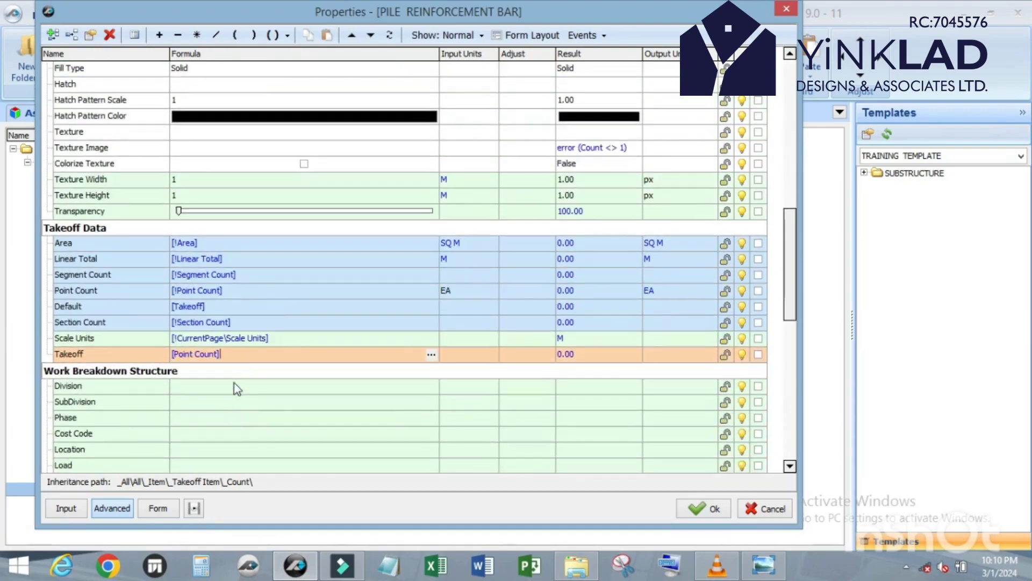
{"action": "double_click", "coordinate": [240, 353]}
{"action": "key", "text": "Delete"}
Step: Insert the template's Qty property as the Takeoff formula, [Qty]
{"action": "scroll", "coordinate": [132, 329], "scroll_direction": "up", "scroll_amount": 3}
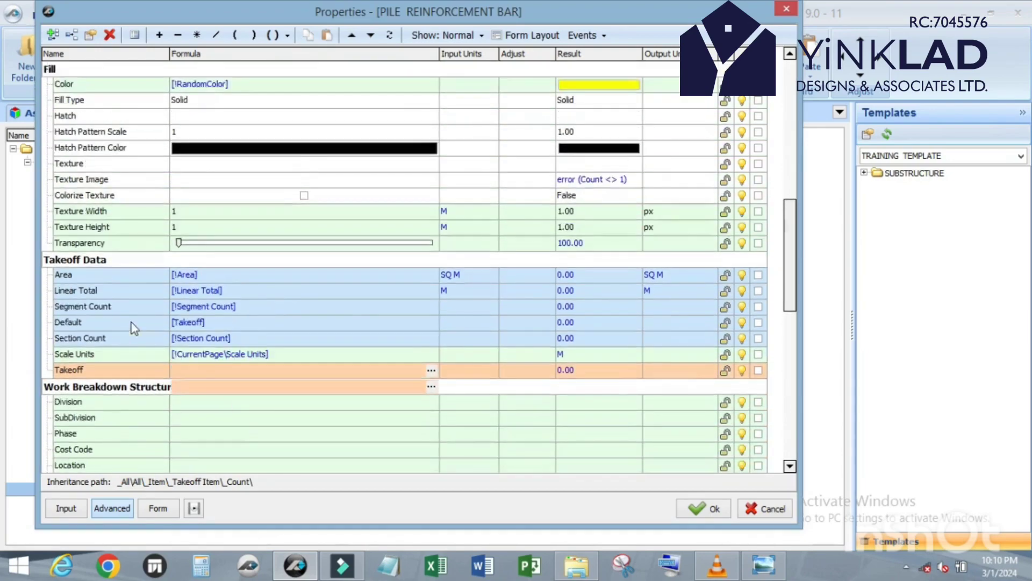
{"action": "scroll", "coordinate": [99, 282], "scroll_direction": "up", "scroll_amount": 8}
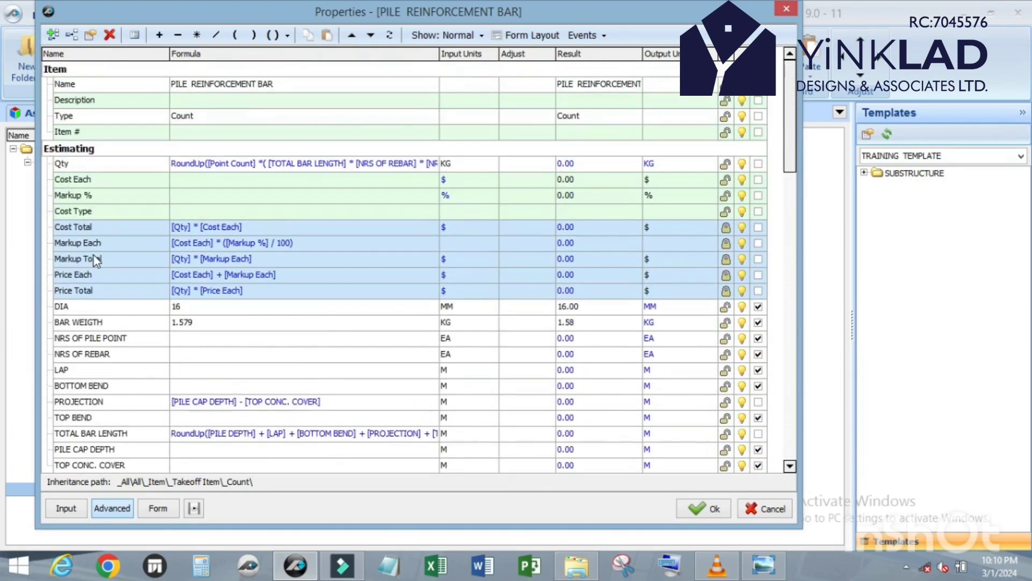
{"action": "left_click", "coordinate": [69, 164]}
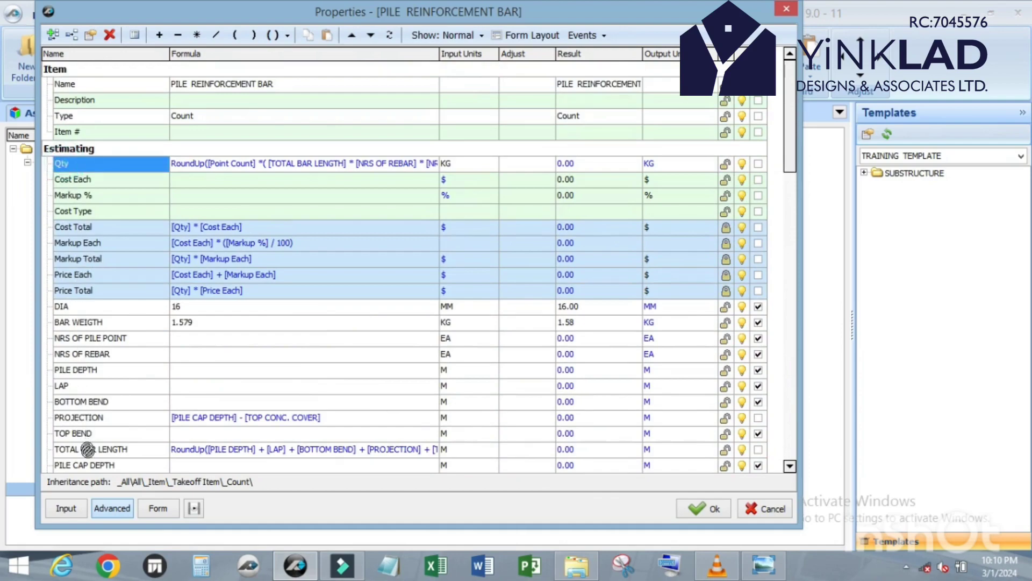
{"action": "scroll", "coordinate": [94, 470], "scroll_direction": "down", "scroll_amount": 12}
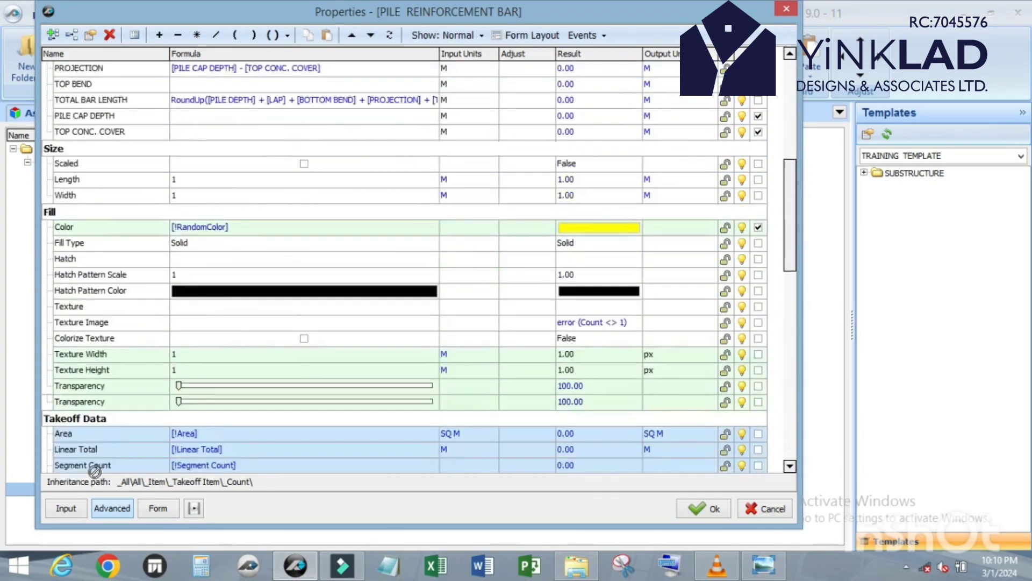
{"action": "scroll", "coordinate": [94, 470], "scroll_direction": "down", "scroll_amount": 3}
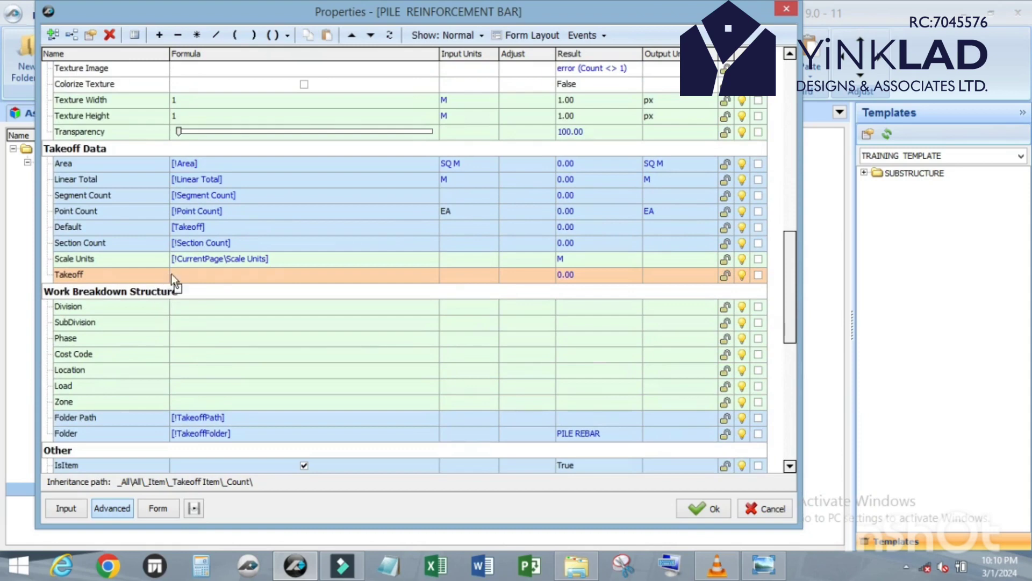
{"action": "left_click", "coordinate": [188, 276]}
{"action": "left_click_drag", "start_coordinate": [188, 272], "coordinate": [188, 272]}
Step: Set the template's Takeoff input units to KG and review the template's properties
{"action": "scroll", "coordinate": [213, 269], "scroll_direction": "up", "scroll_amount": 2}
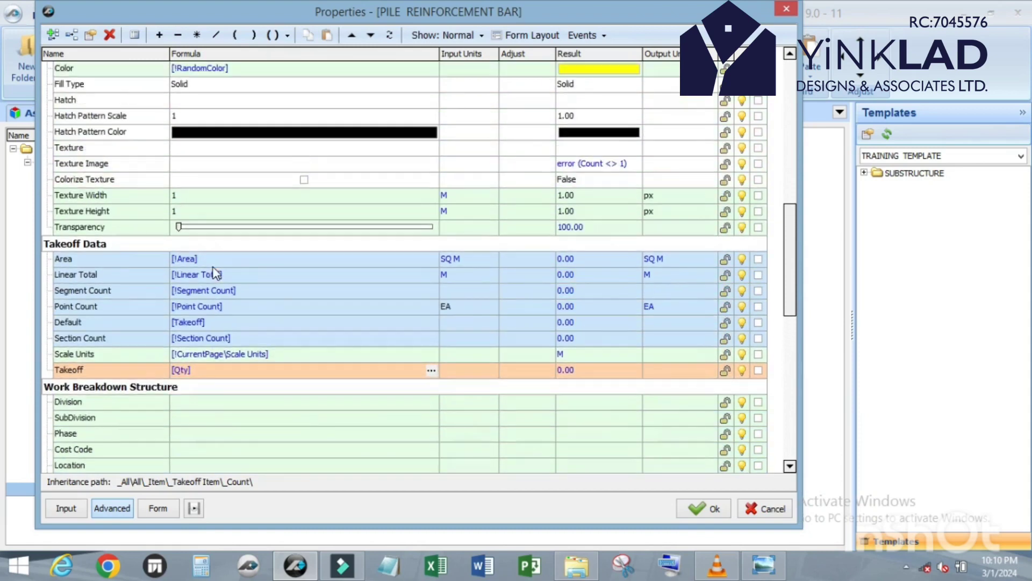
{"action": "left_click", "coordinate": [139, 353]}
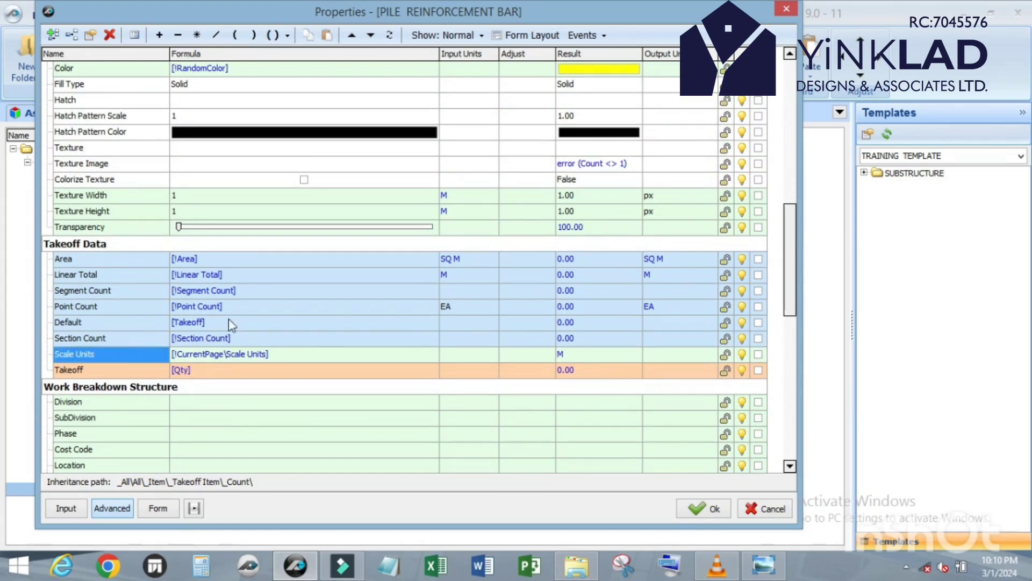
{"action": "scroll", "coordinate": [230, 317], "scroll_direction": "down", "scroll_amount": 2}
{"action": "left_click", "coordinate": [127, 229]}
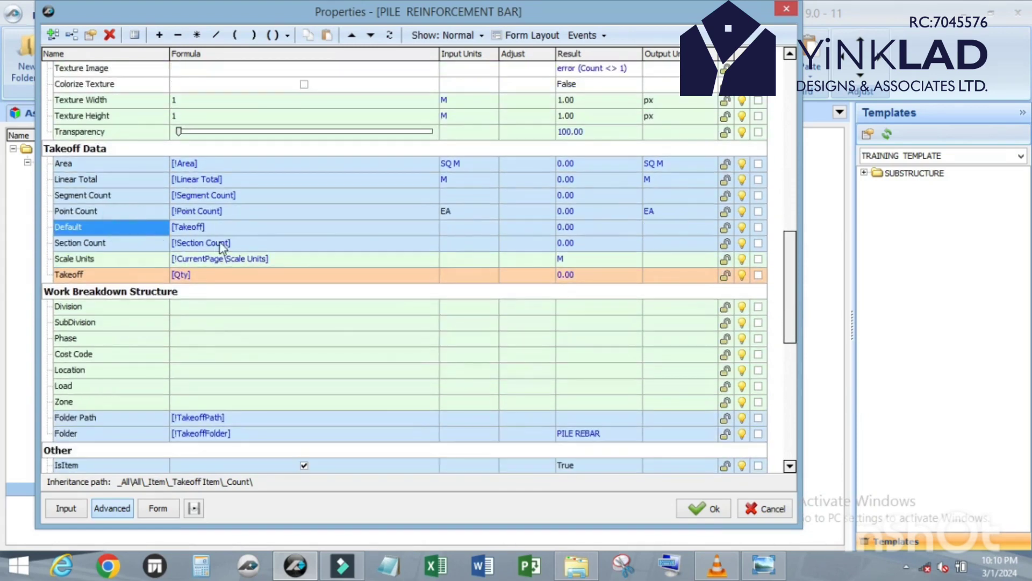
{"action": "scroll", "coordinate": [225, 237], "scroll_direction": "up", "scroll_amount": 2}
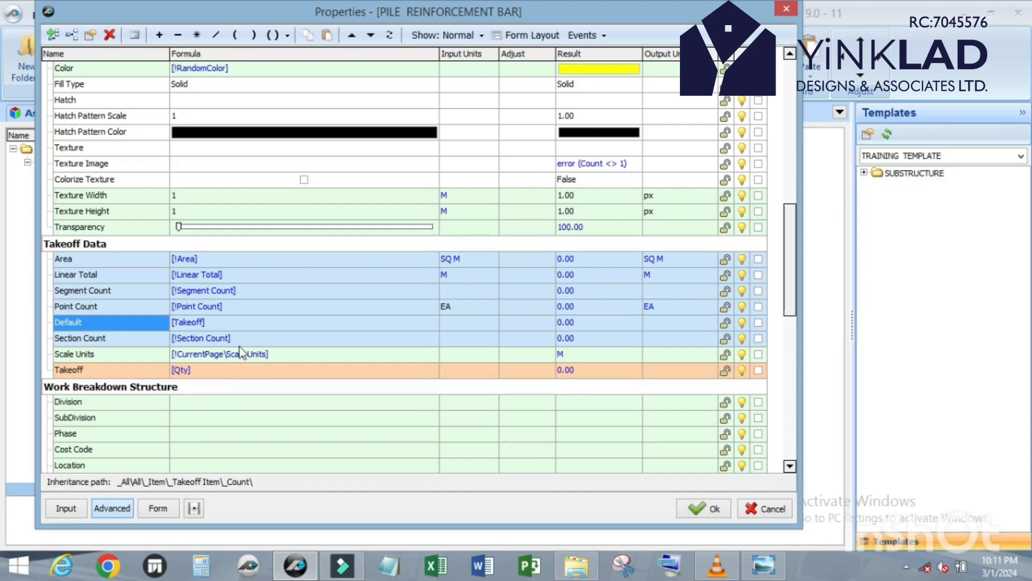
{"action": "left_click", "coordinate": [471, 371]}
{"action": "type", "text": "KG"}
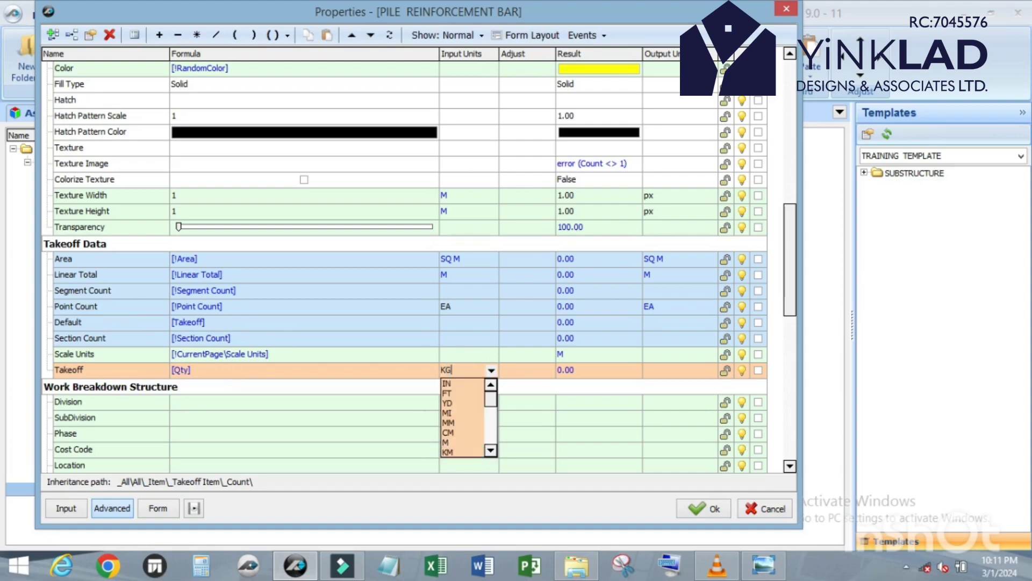
{"action": "key", "text": "Return"}
{"action": "scroll", "coordinate": [488, 345], "scroll_direction": "up", "scroll_amount": 7}
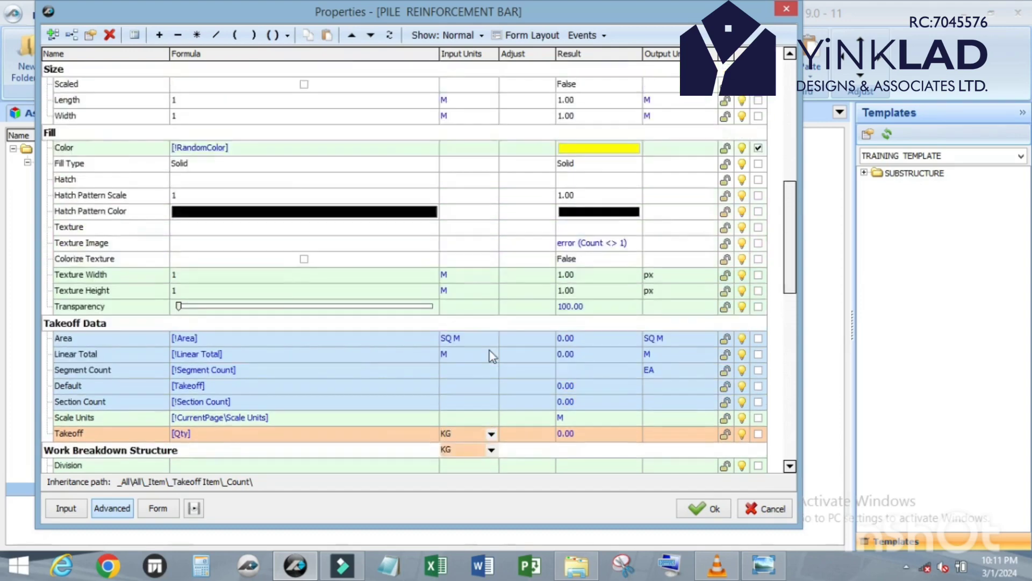
{"action": "scroll", "coordinate": [488, 342], "scroll_direction": "up", "scroll_amount": 4}
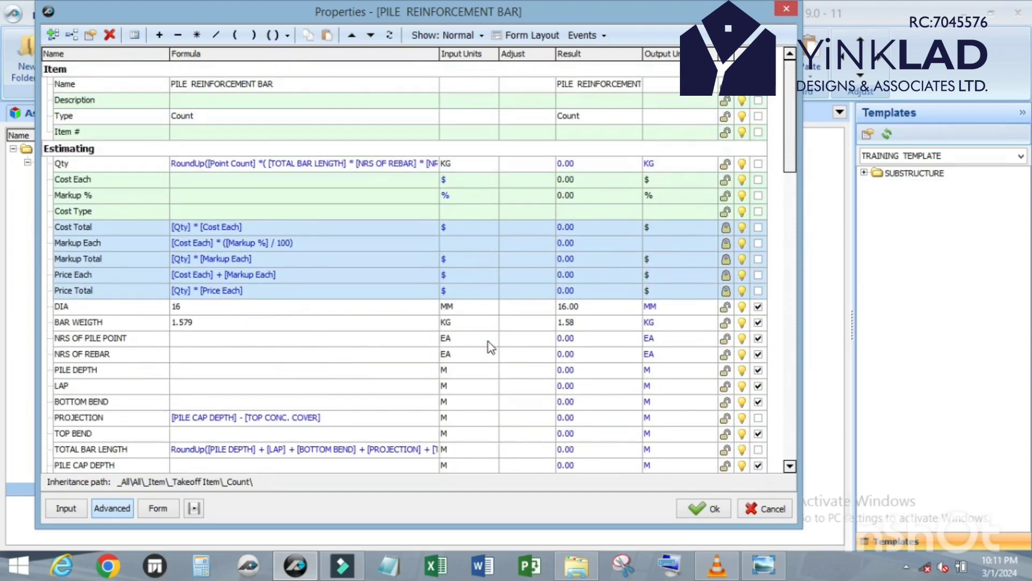
{"action": "scroll", "coordinate": [491, 344], "scroll_direction": "down", "scroll_amount": 4}
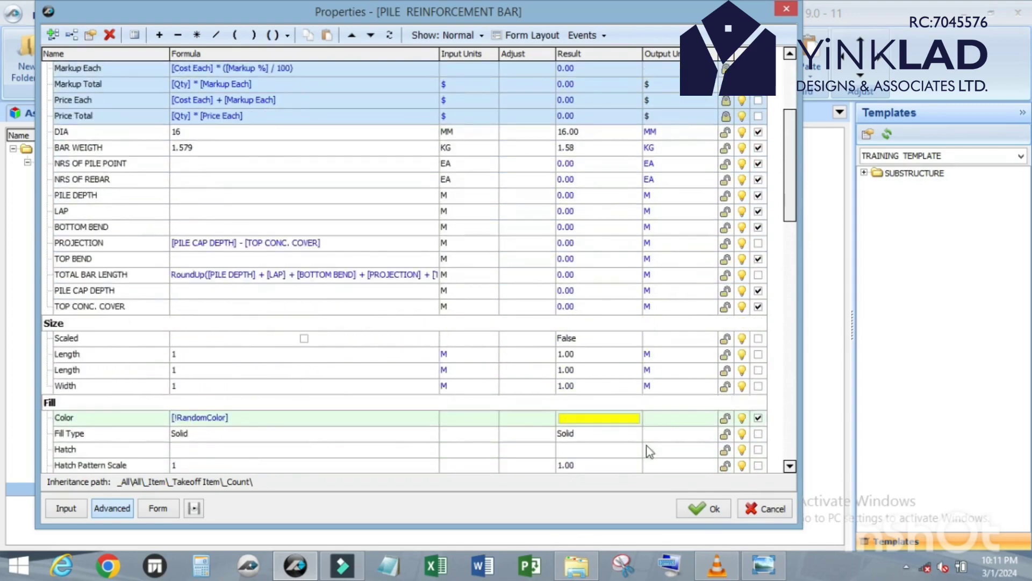
Step: Save the PILE REINFORCEMENT BAR template and create a new Count template named PILE STIRRUP in the PILE REBAR folder
{"action": "left_click", "coordinate": [699, 507]}
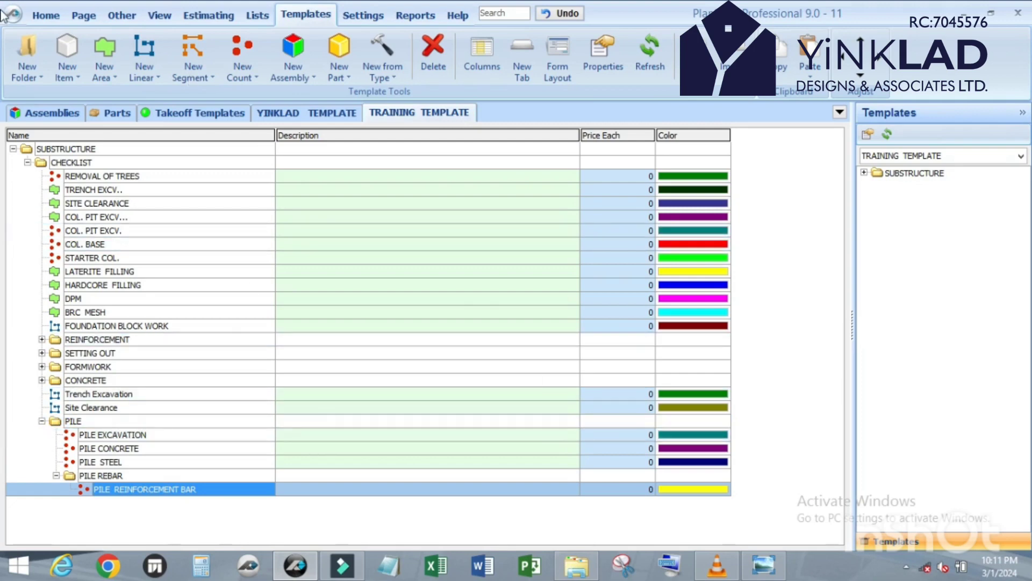
{"action": "left_click", "coordinate": [245, 49]}
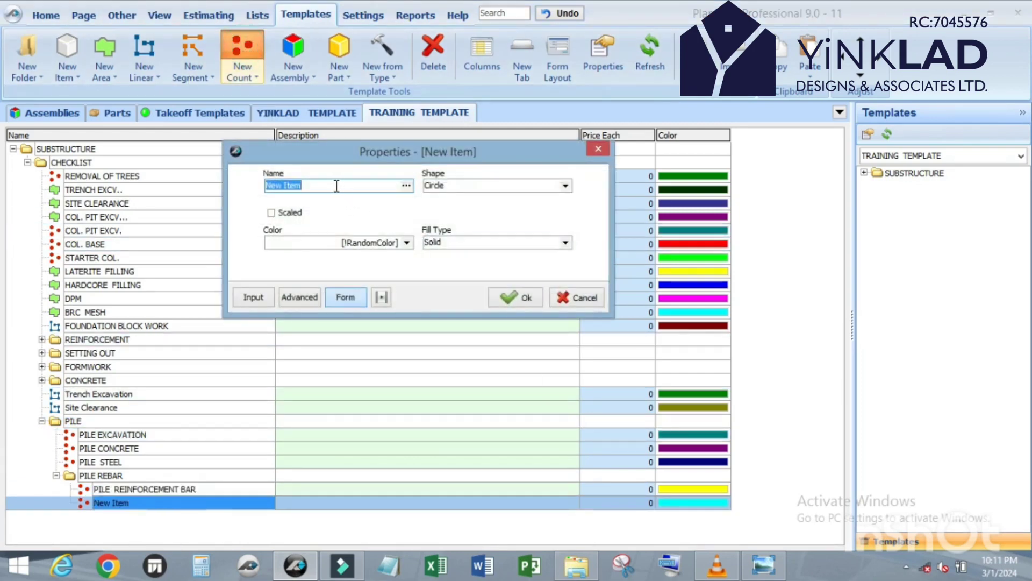
{"action": "type", "text": "PILE STIRRUP"}
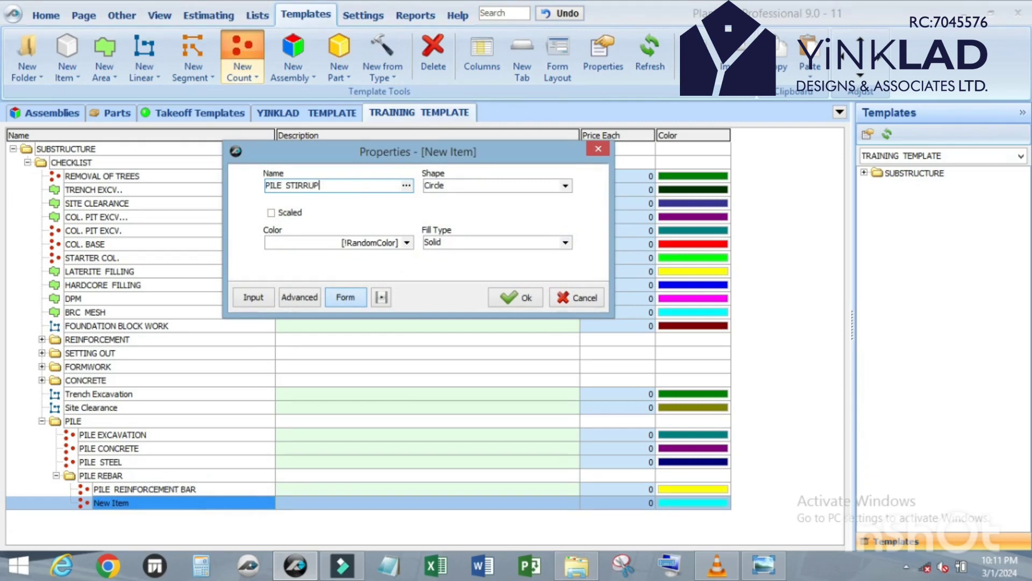
Step: Add a number property named DIA. to the Estimating group in the PILE STIRRUP template's advanced properties
{"action": "left_click", "coordinate": [311, 296]}
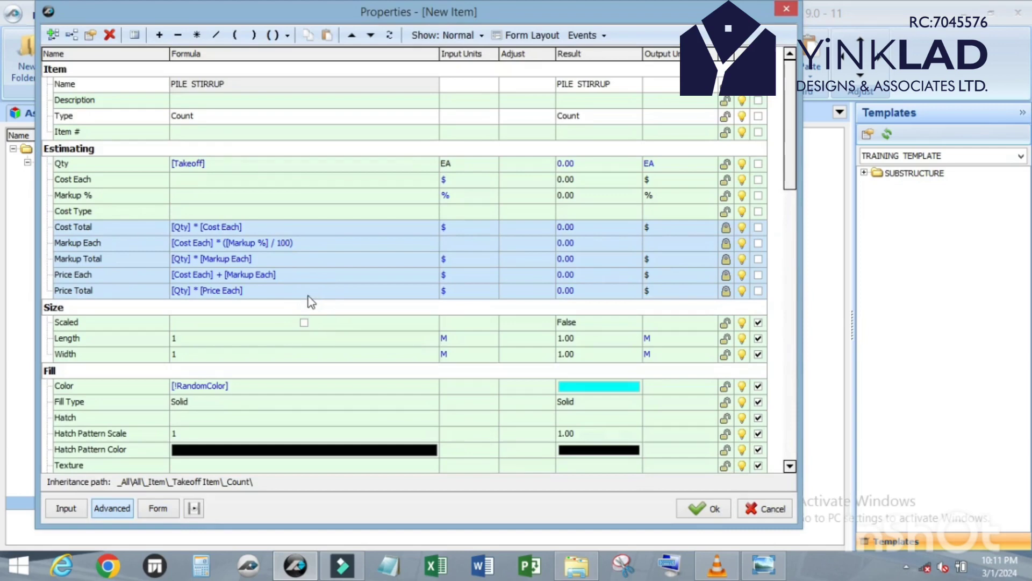
{"action": "left_click", "coordinate": [226, 163]}
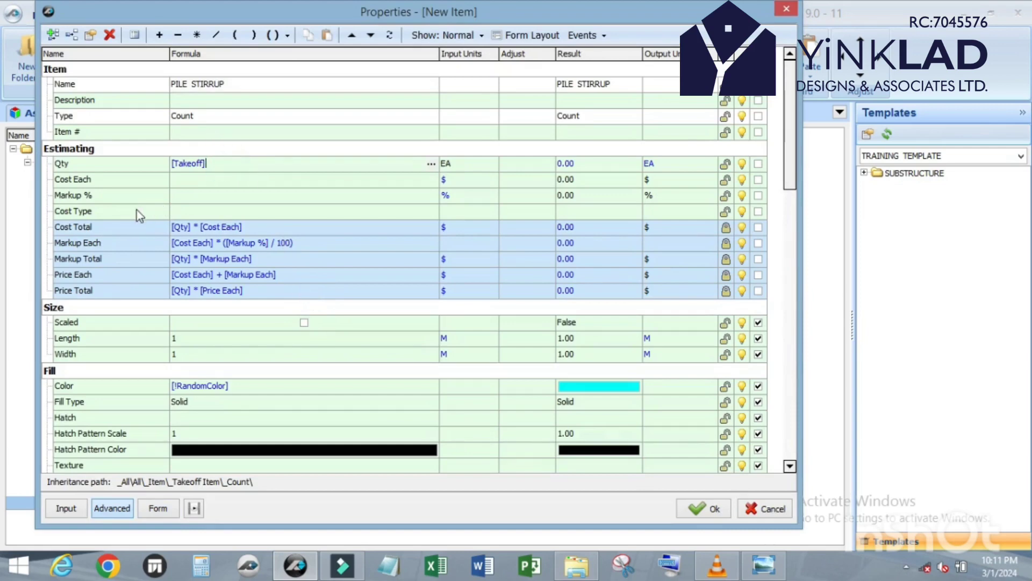
{"action": "scroll", "coordinate": [134, 210], "scroll_direction": "down", "scroll_amount": 4}
{"action": "scroll", "coordinate": [114, 208], "scroll_direction": "up", "scroll_amount": 1}
{"action": "left_click", "coordinate": [94, 242]}
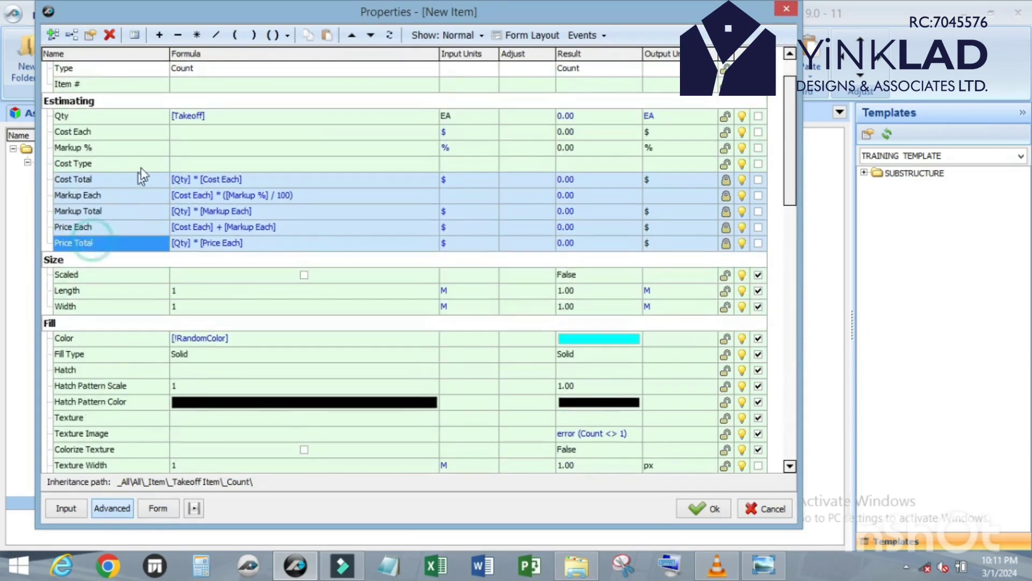
{"action": "scroll", "coordinate": [140, 172], "scroll_direction": "down", "scroll_amount": 1}
{"action": "scroll", "coordinate": [140, 169], "scroll_direction": "up", "scroll_amount": 2}
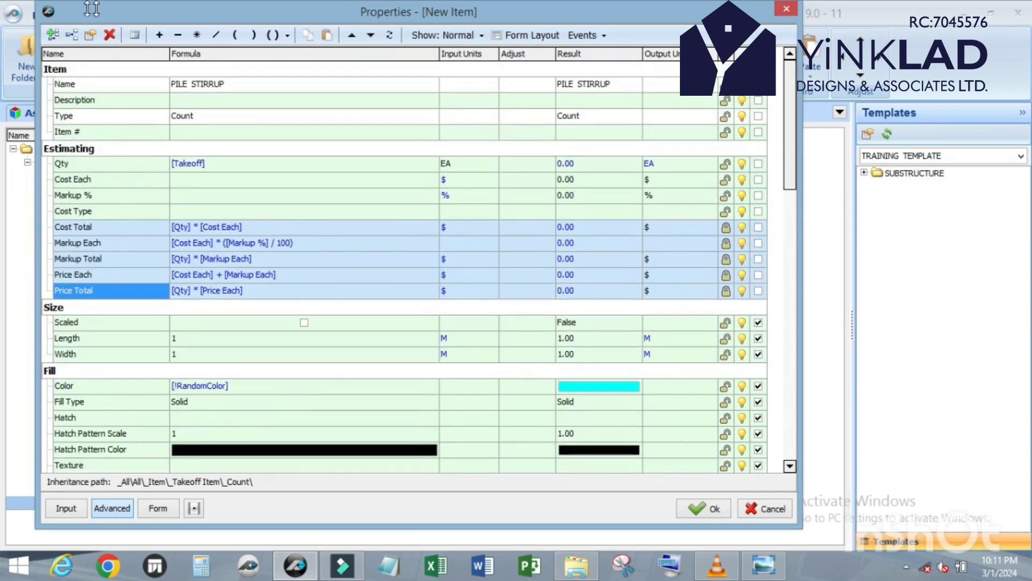
{"action": "left_click", "coordinate": [52, 35]}
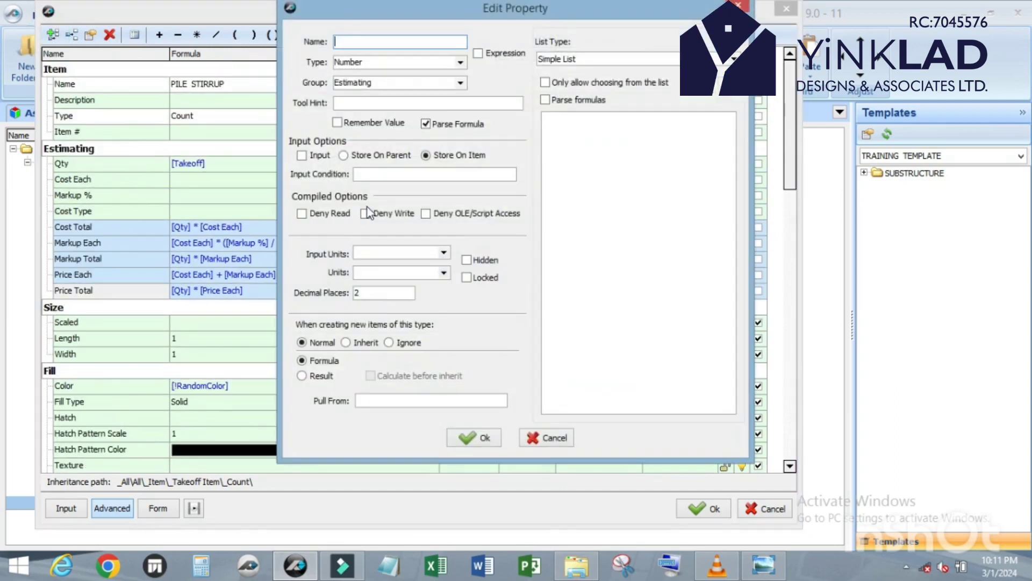
{"action": "left_click", "coordinate": [354, 40]}
{"action": "type", "text": "DIA."}
{"action": "left_click", "coordinate": [468, 438]}
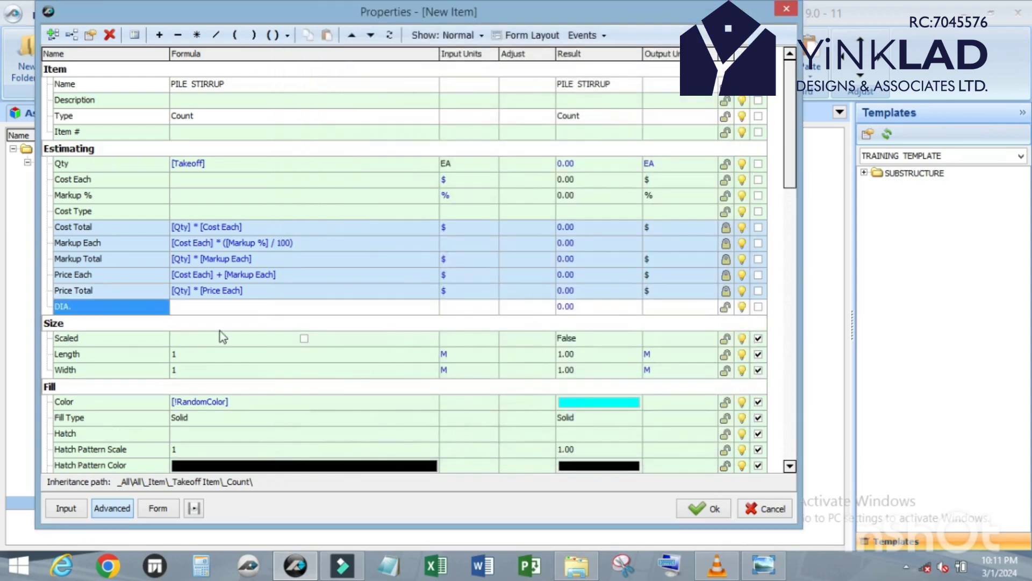
Step: Add two more Estimating properties to the PILE STIRRUP template, named BAR WEIGHT and C/C
{"action": "left_click", "coordinate": [52, 35]}
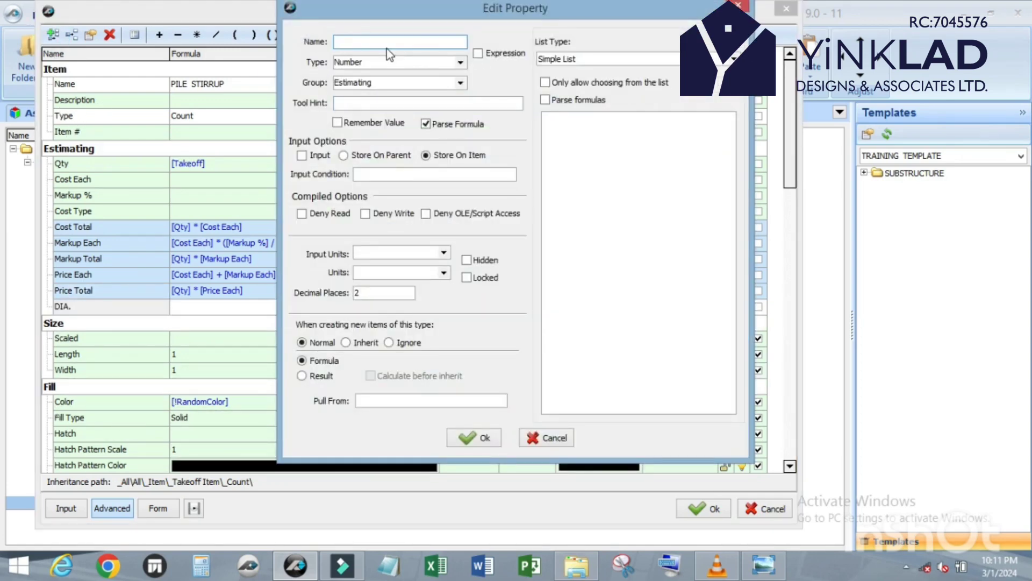
{"action": "type", "text": "BAR WEIGHT"}
{"action": "left_click", "coordinate": [467, 438]}
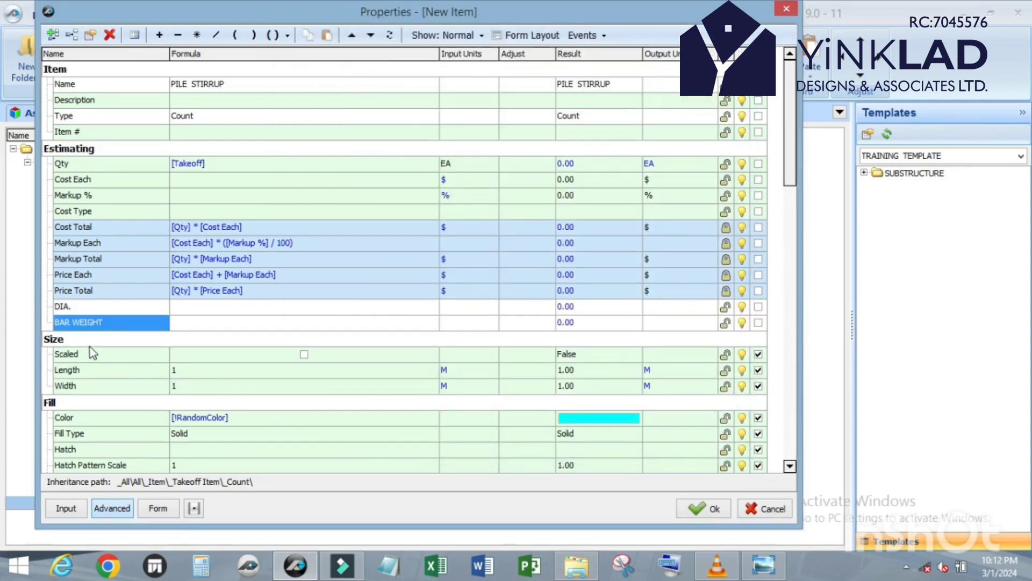
{"action": "left_click", "coordinate": [52, 36]}
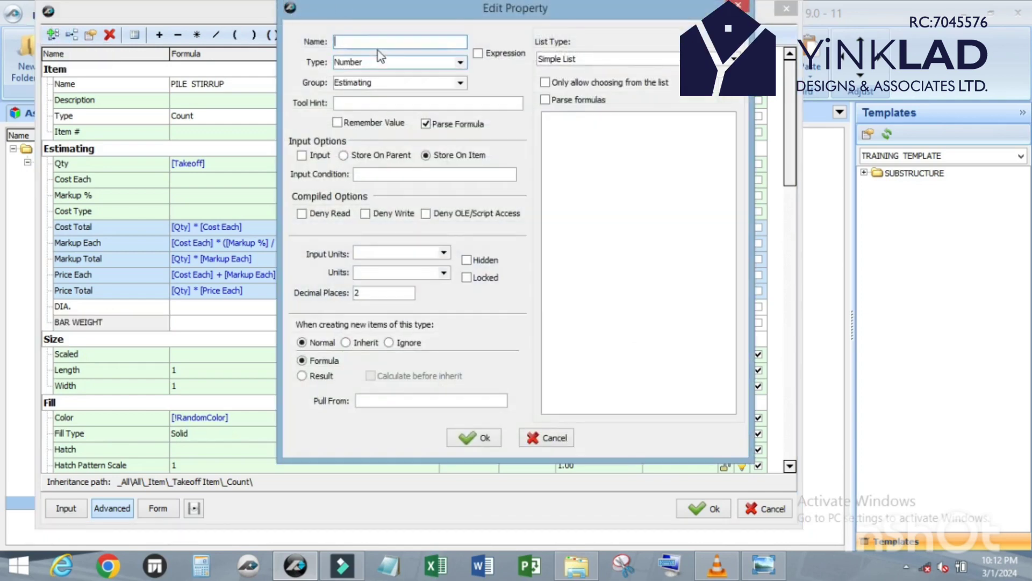
{"action": "type", "text": "C/C"}
{"action": "left_click", "coordinate": [477, 438]}
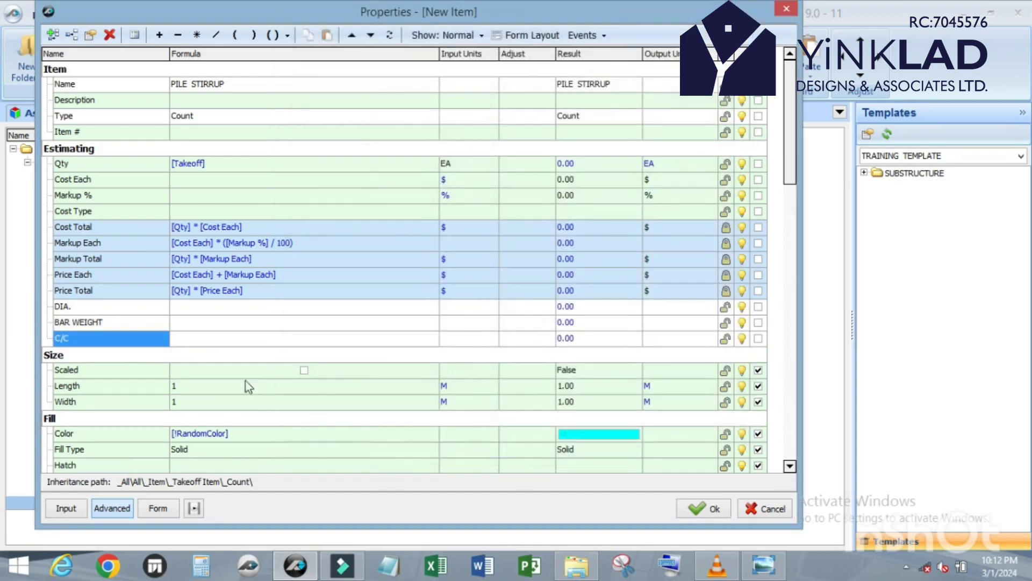
Step: Enter 10 as a simple list choice for the DIA. property and 0.617 as one for BAR WEIGHT
{"action": "left_click", "coordinate": [139, 309]}
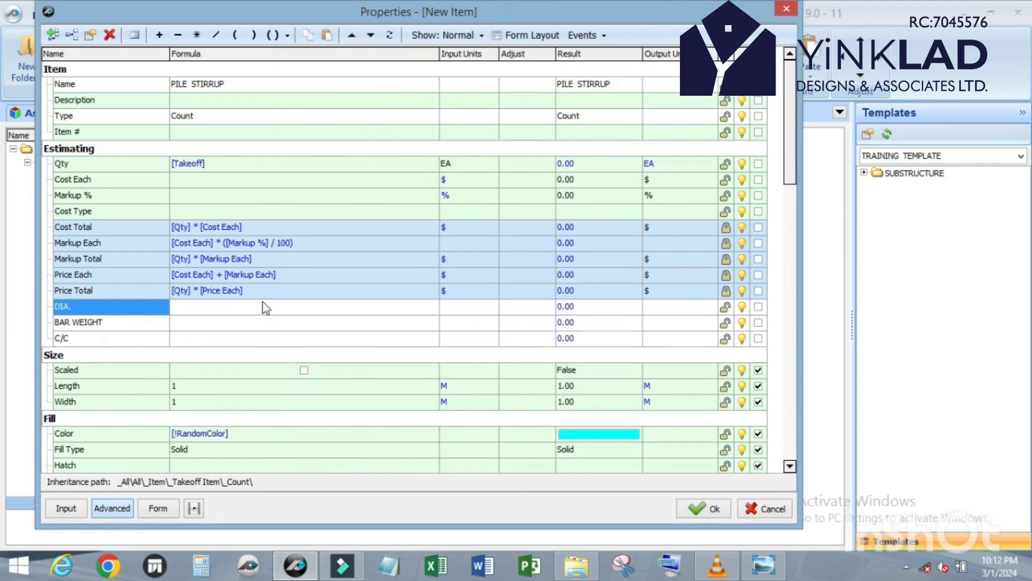
{"action": "double_click", "coordinate": [138, 309]}
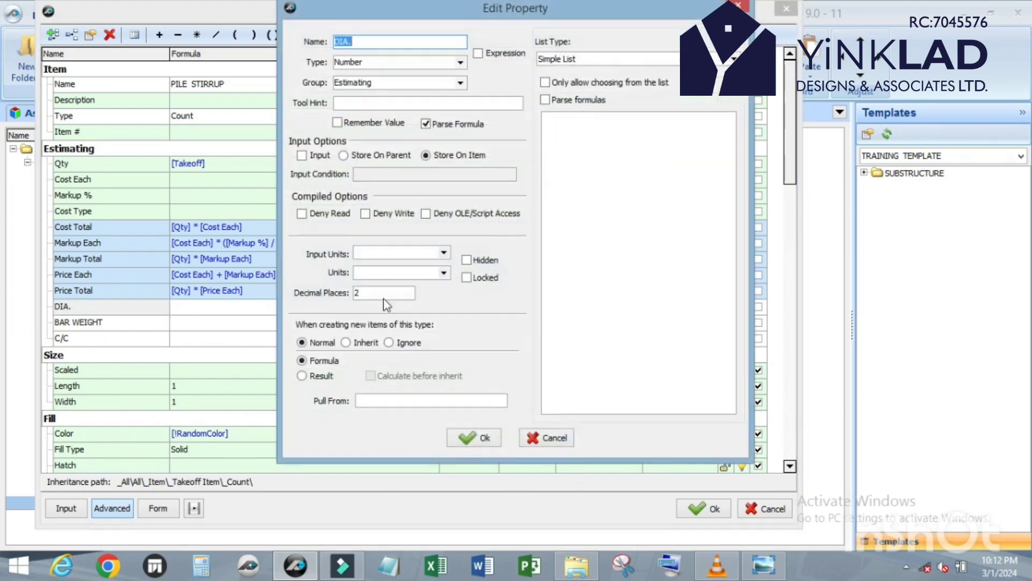
{"action": "left_click", "coordinate": [575, 128]}
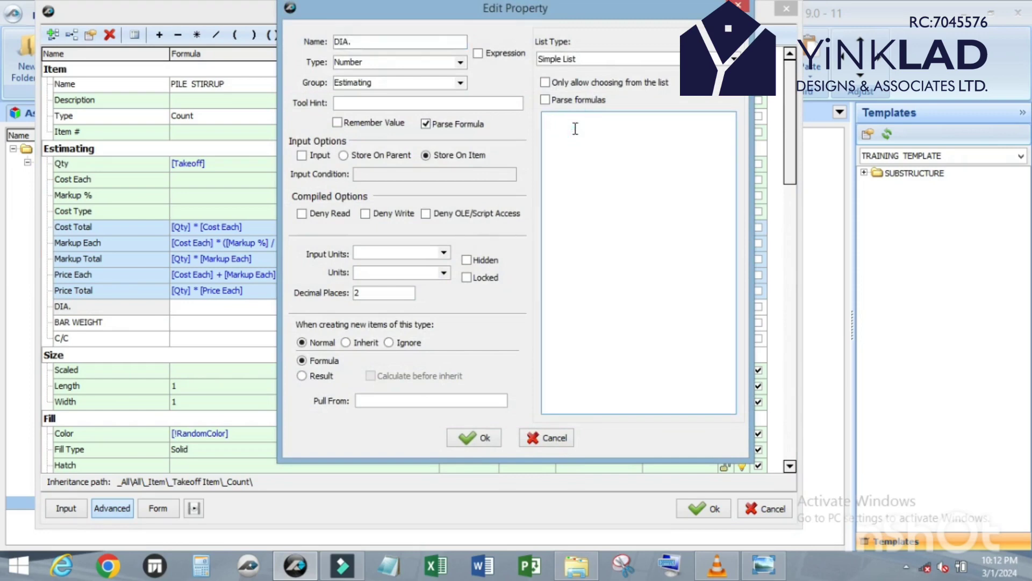
{"action": "type", "text": "10"}
{"action": "left_click", "coordinate": [464, 447]}
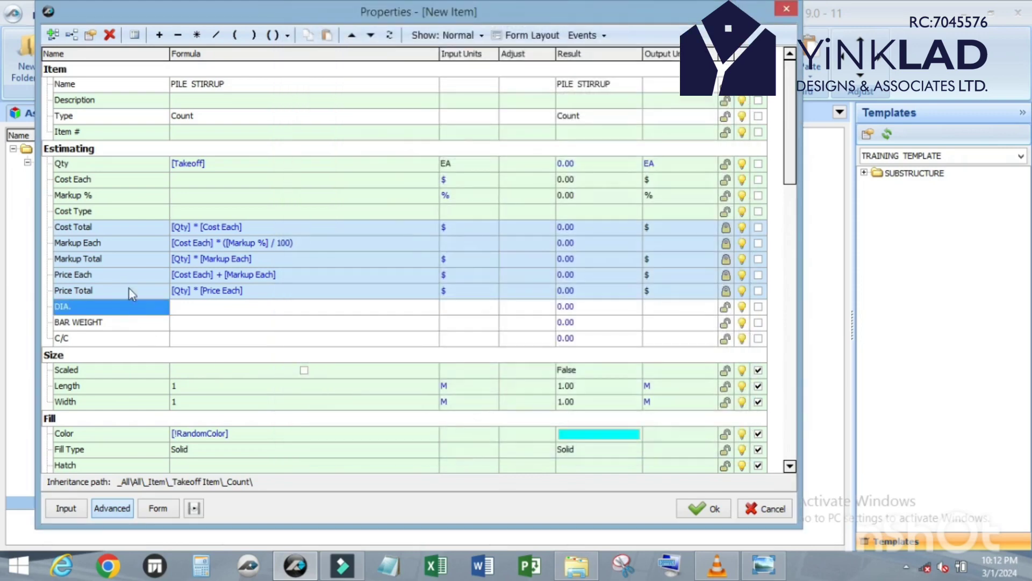
{"action": "double_click", "coordinate": [131, 324]}
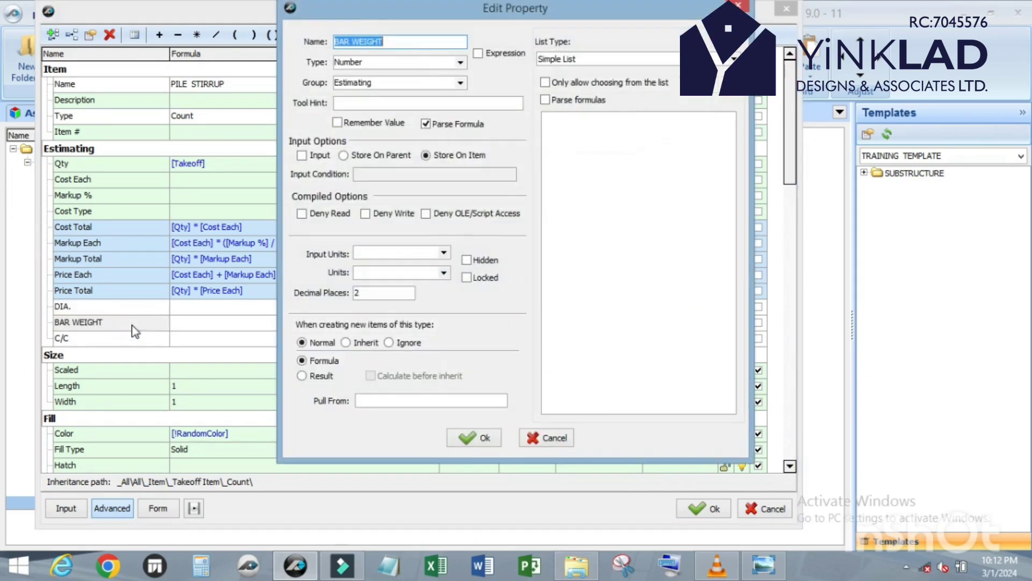
{"action": "left_click", "coordinate": [589, 128]}
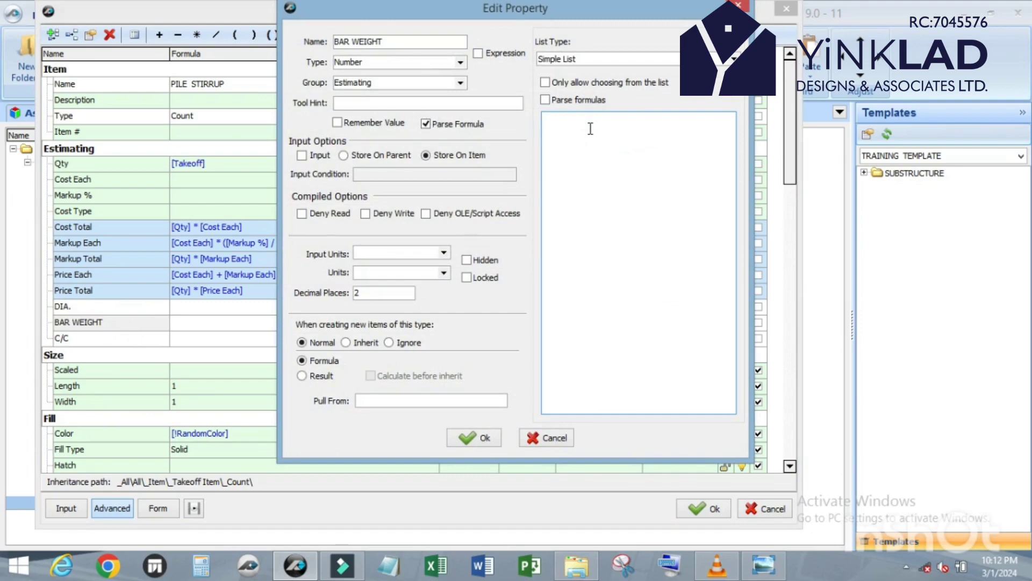
{"action": "type", "text": "0.617"}
{"action": "left_click", "coordinate": [482, 438]}
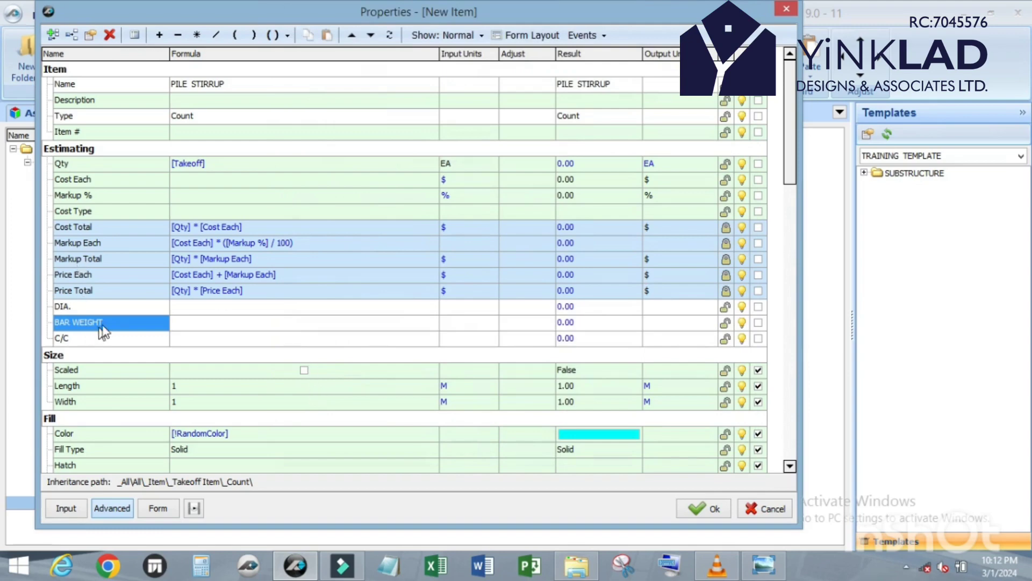
Step: Choose 0.617 as the BAR WEIGHT formula and 10 as the DIA. formula from their value lists
{"action": "left_click", "coordinate": [362, 321]}
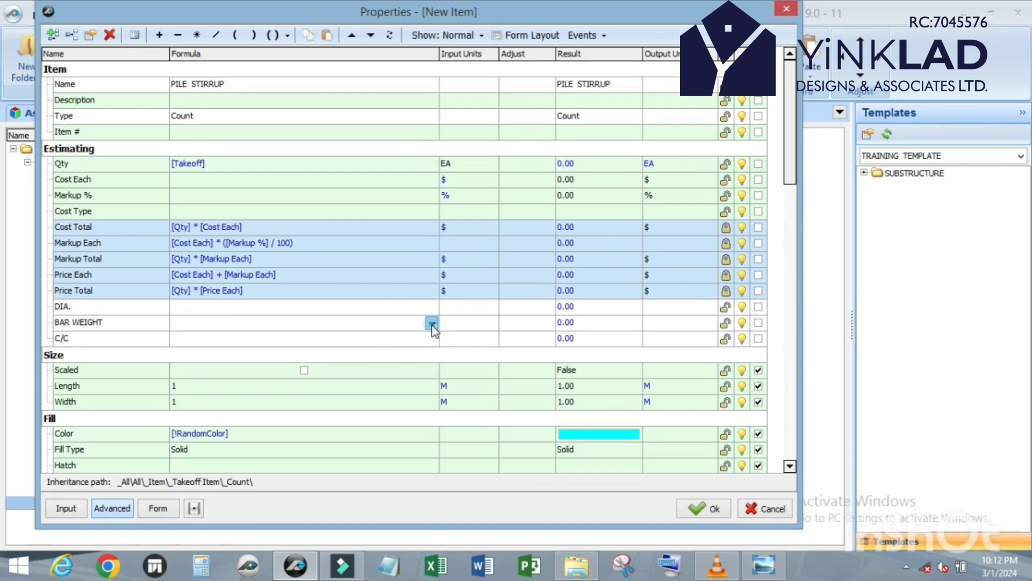
{"action": "left_click", "coordinate": [432, 323]}
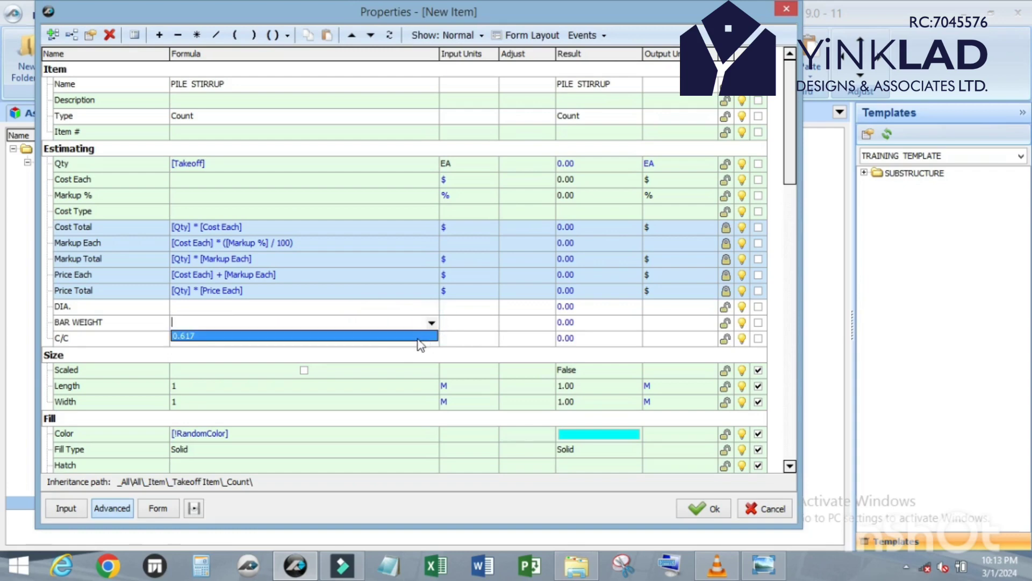
{"action": "left_click", "coordinate": [420, 336]}
{"action": "left_click", "coordinate": [425, 306]}
{"action": "left_click", "coordinate": [432, 306]}
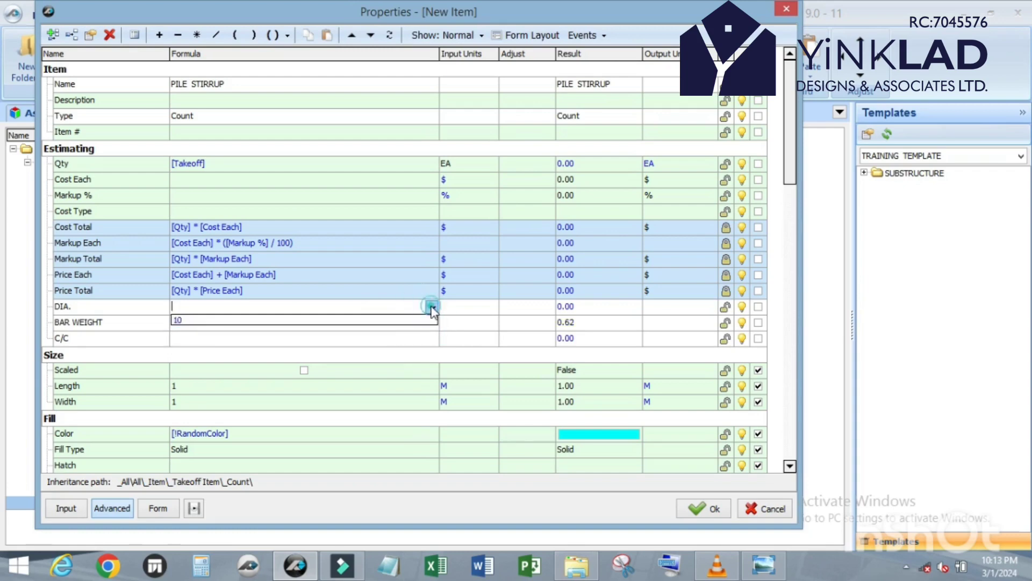
{"action": "left_click", "coordinate": [399, 321]}
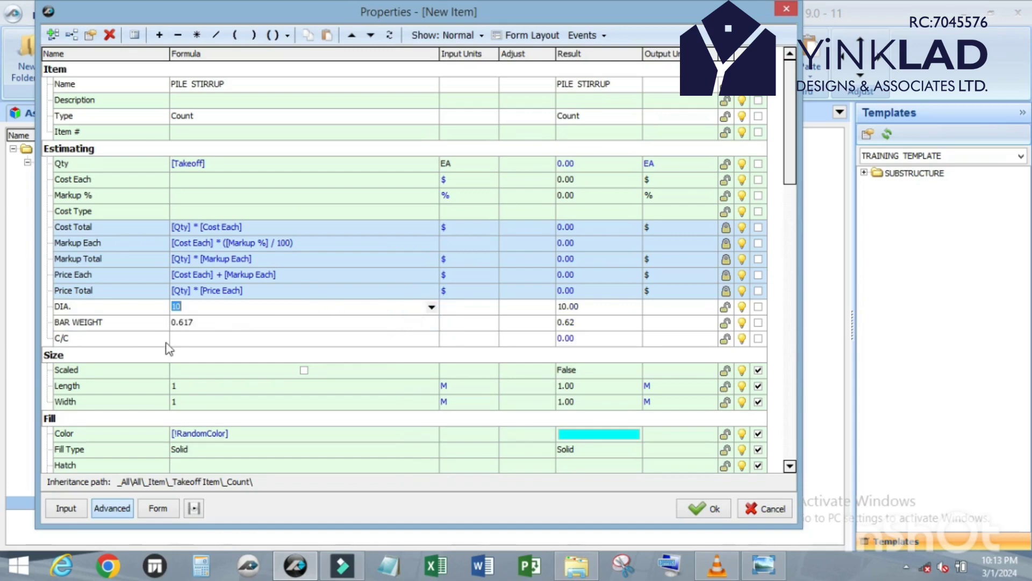
Step: Add Estimating properties named STIRRUP LENGTH and TOTAL STIRRUP LENGTH to the PILE STIRRUP template
{"action": "left_click", "coordinate": [67, 339]}
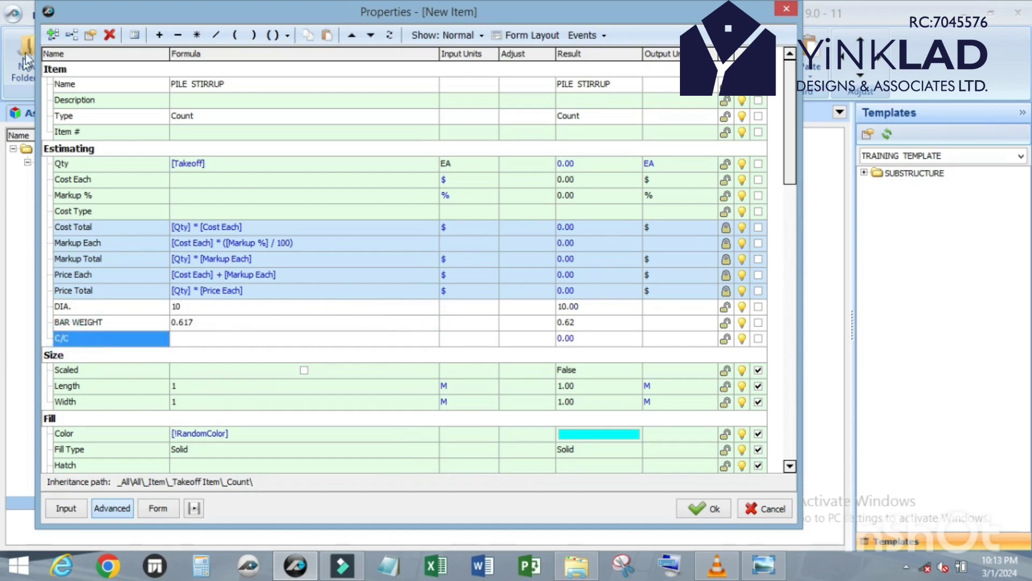
{"action": "left_click", "coordinate": [52, 35]}
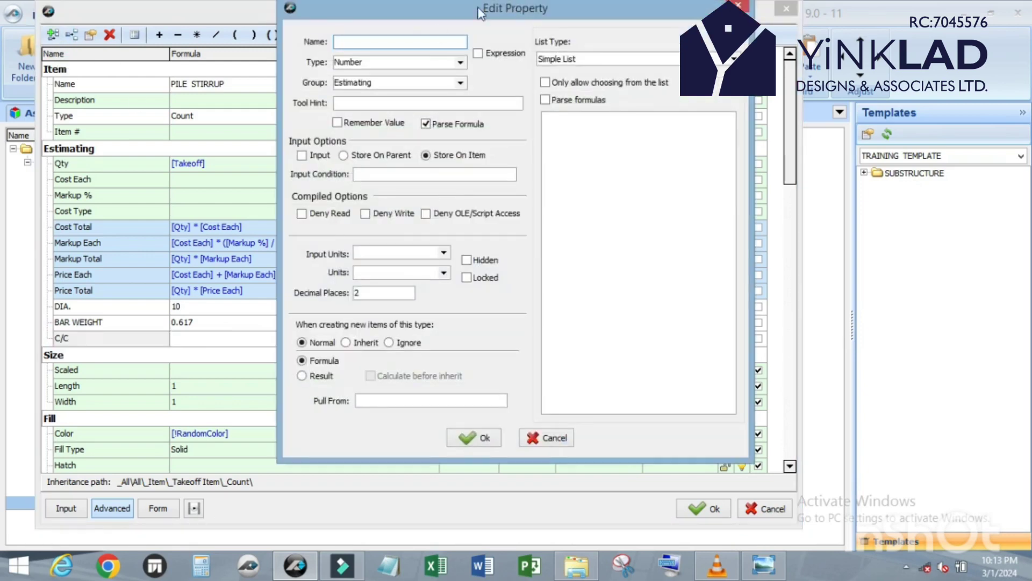
{"action": "type", "text": "STIRRUP LENGTH"}
{"action": "left_click", "coordinate": [478, 439]}
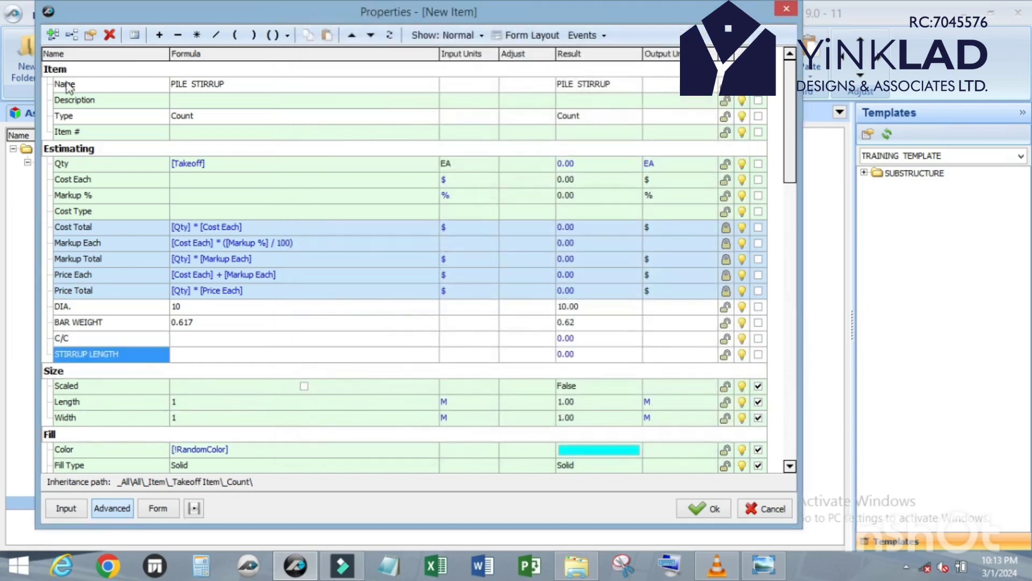
{"action": "left_click", "coordinate": [52, 35]}
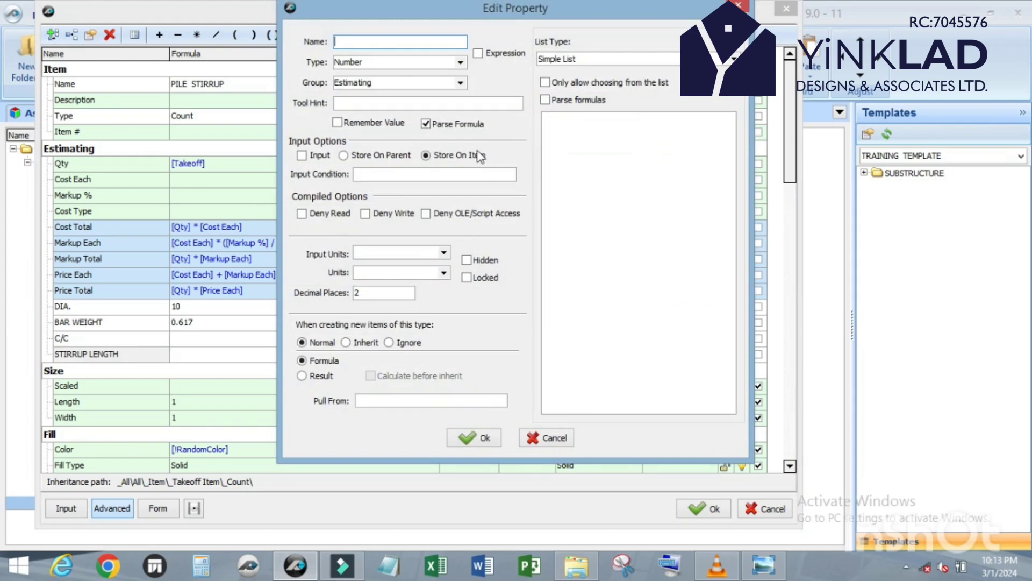
{"action": "type", "text": "TOTAL STIRRUP "}
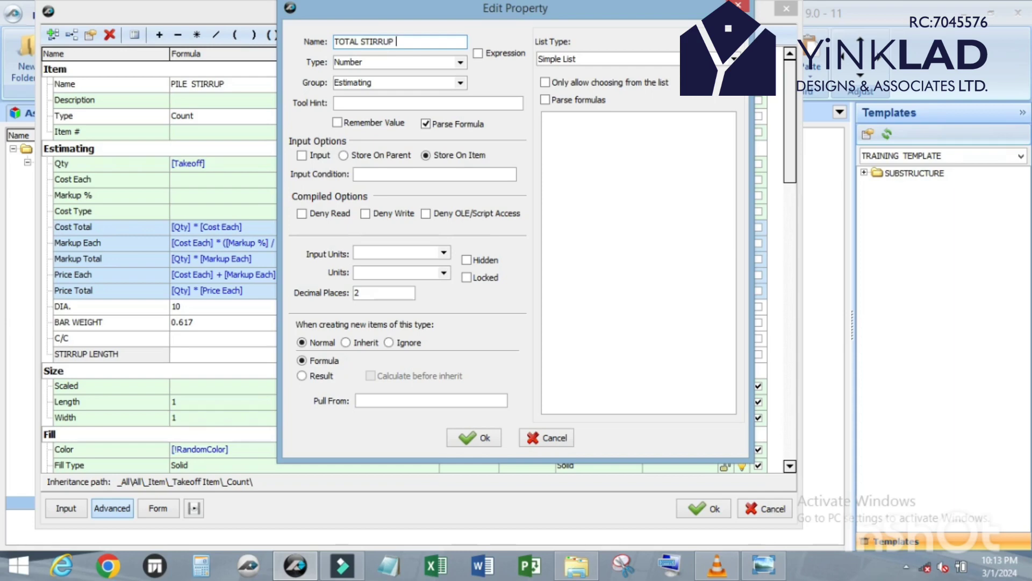
{"action": "type", "text": "LENGTH"}
{"action": "left_click", "coordinate": [474, 437]}
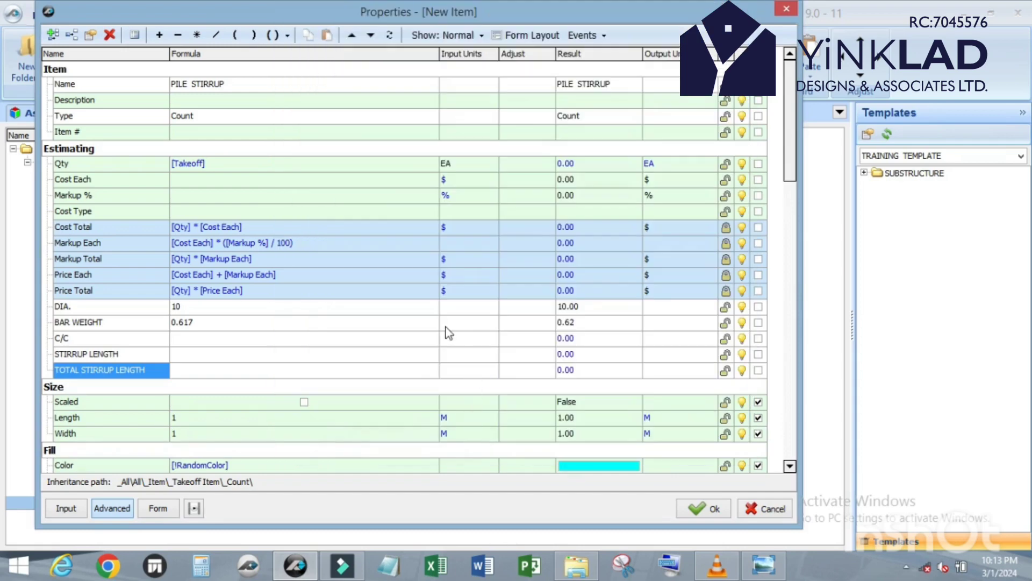
Step: Add Estimating properties named LAP and PILE REBAR LENGTH to the PILE STIRRUP template
{"action": "left_click", "coordinate": [54, 36]}
{"action": "type", "text": "LAP"}
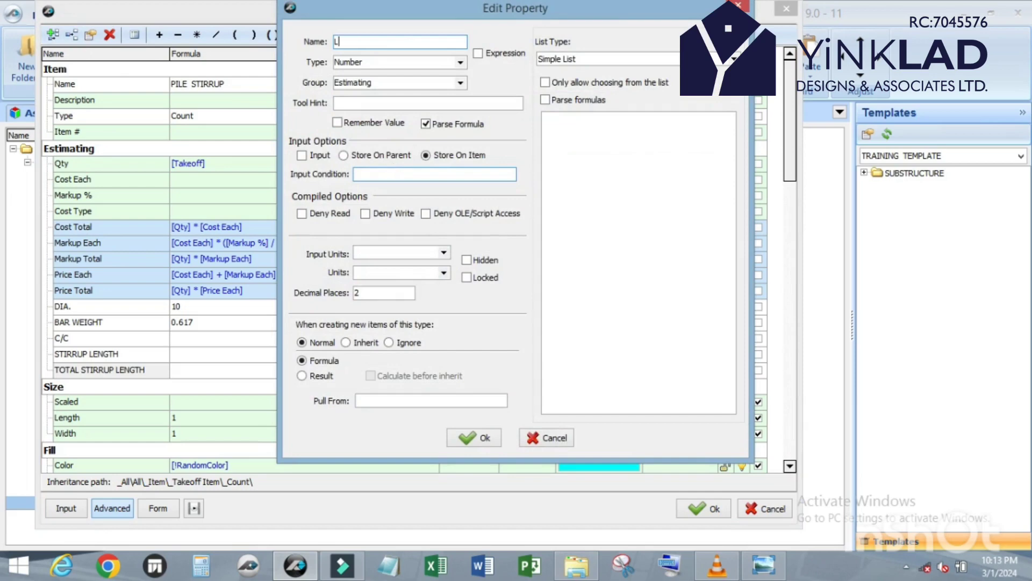
{"action": "left_click", "coordinate": [472, 436]}
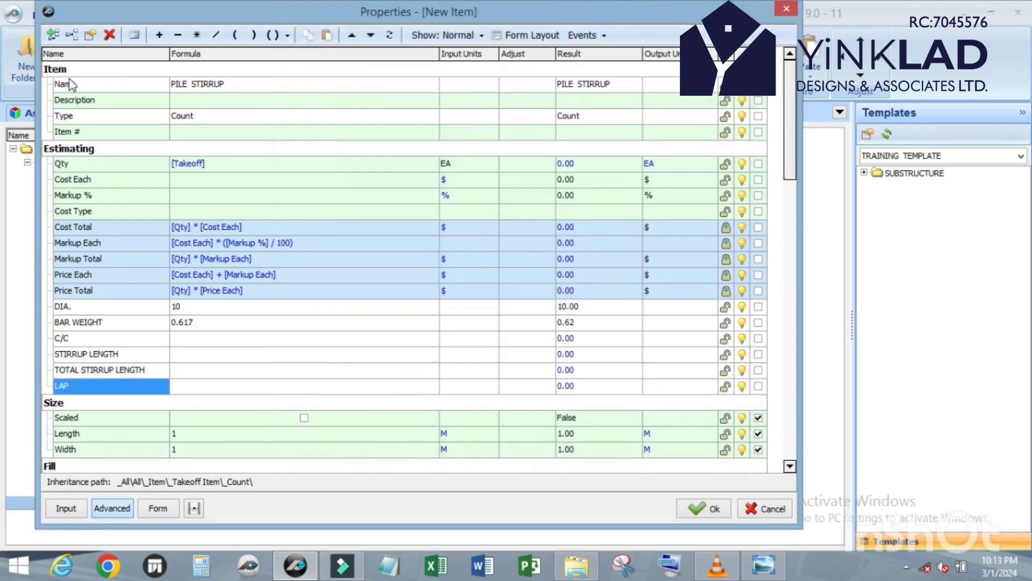
{"action": "left_click", "coordinate": [52, 35]}
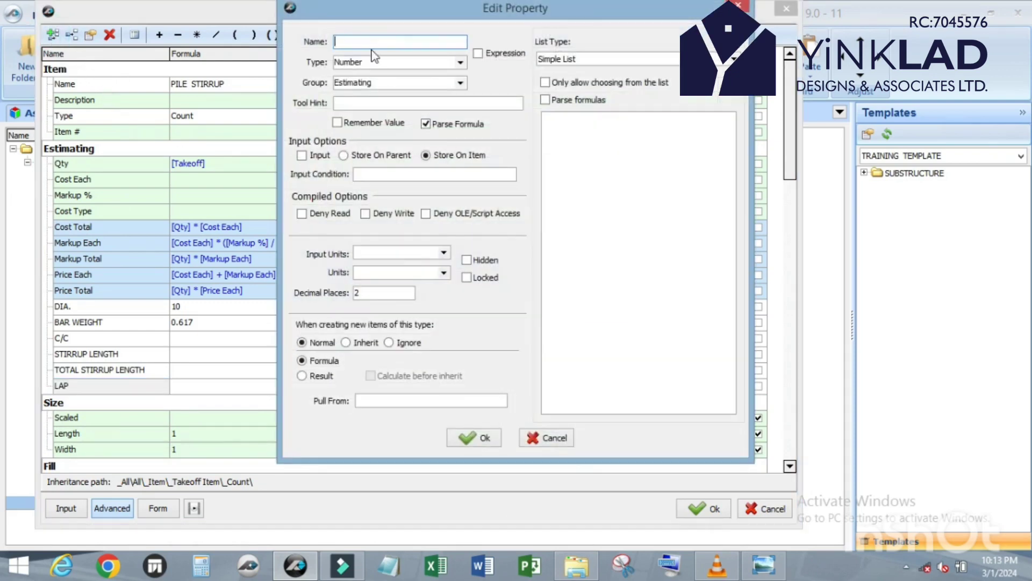
{"action": "type", "text": "PILE REBAR LENGTH"}
{"action": "left_click", "coordinate": [482, 438]}
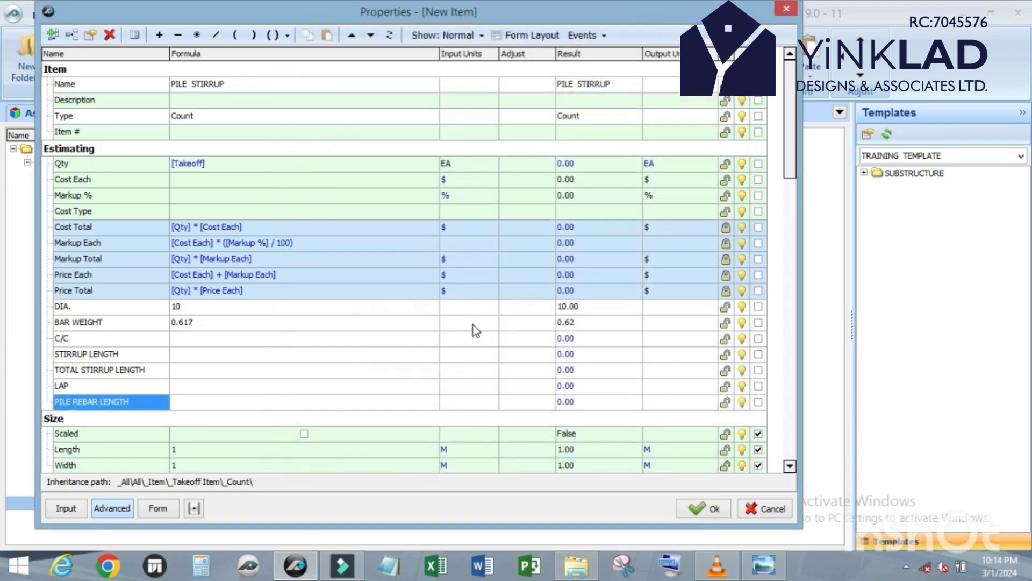
Step: Add Estimating number properties named PILE DEPTH and PROJECTION to the PILE STIRRUP template
{"action": "left_click", "coordinate": [52, 34]}
{"action": "type", "text": "PIL"}
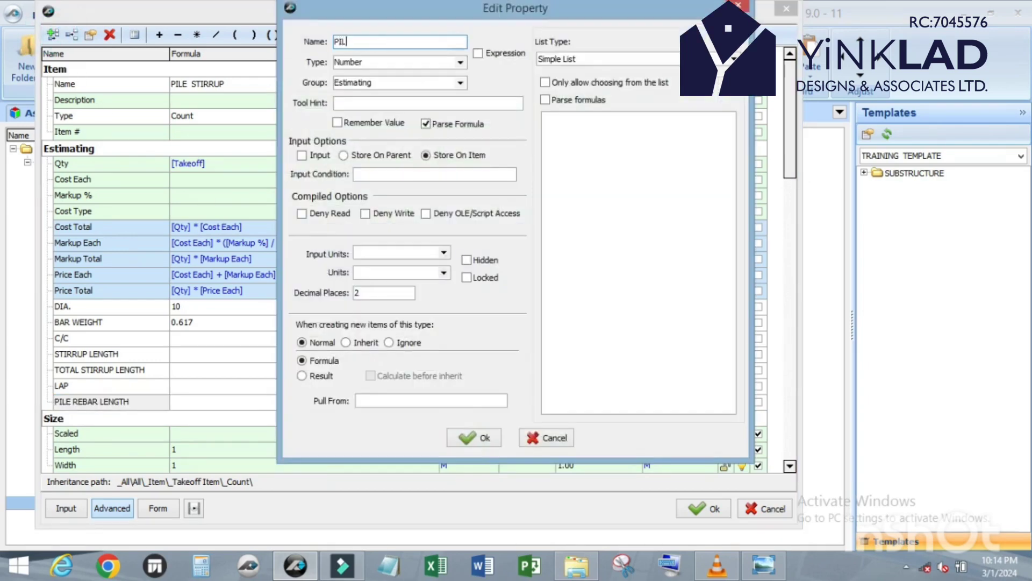
{"action": "type", "text": "E DEPTH"}
{"action": "left_click", "coordinate": [468, 437]}
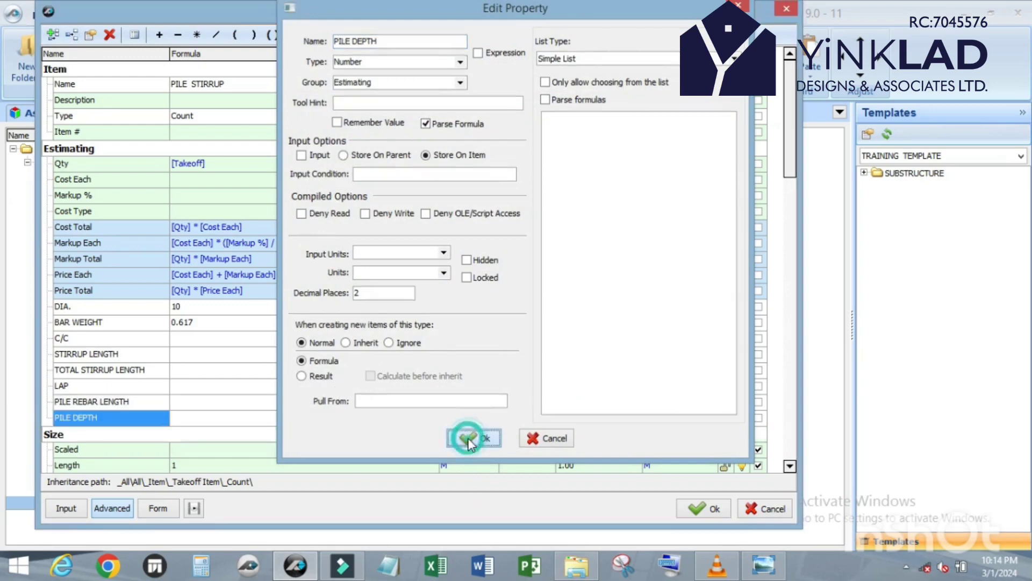
{"action": "left_click", "coordinate": [59, 34]}
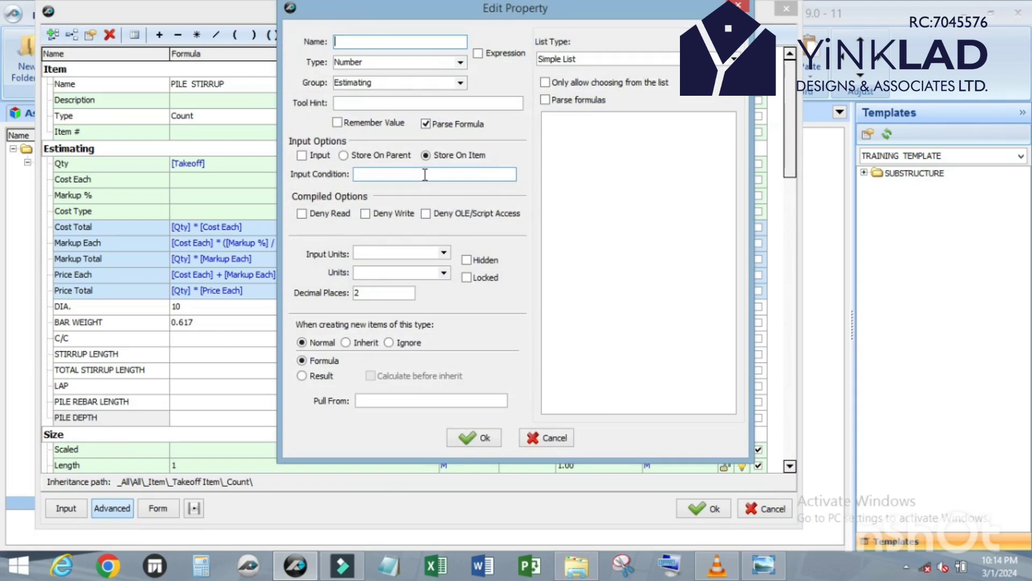
{"action": "type", "text": "PROJECTION"}
{"action": "left_click", "coordinate": [482, 437]}
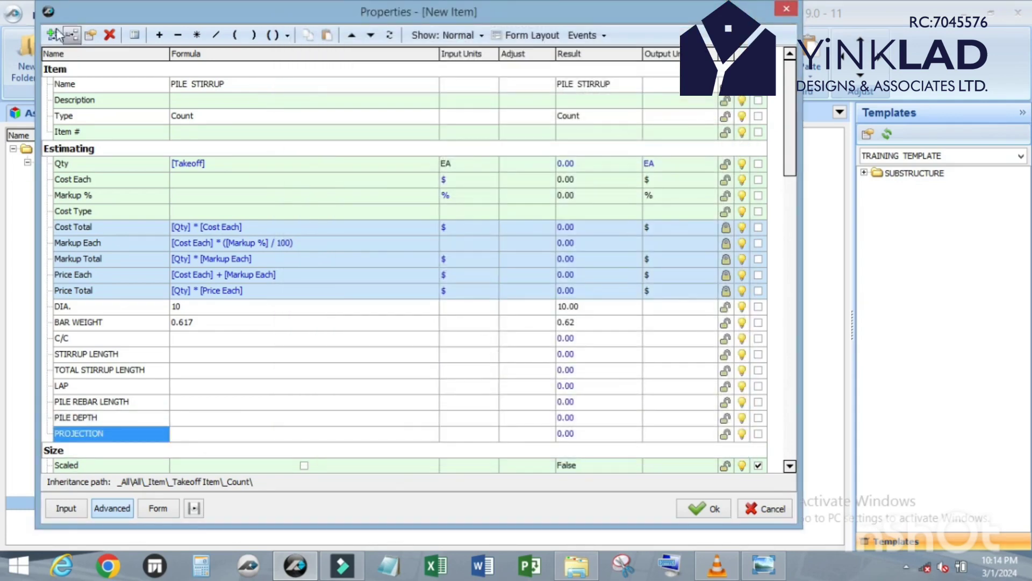
Step: Add Estimating number properties named STIRRUP NRS and NRS OF PILE POINT to the PILE STIRRUP template
{"action": "left_click", "coordinate": [53, 31]}
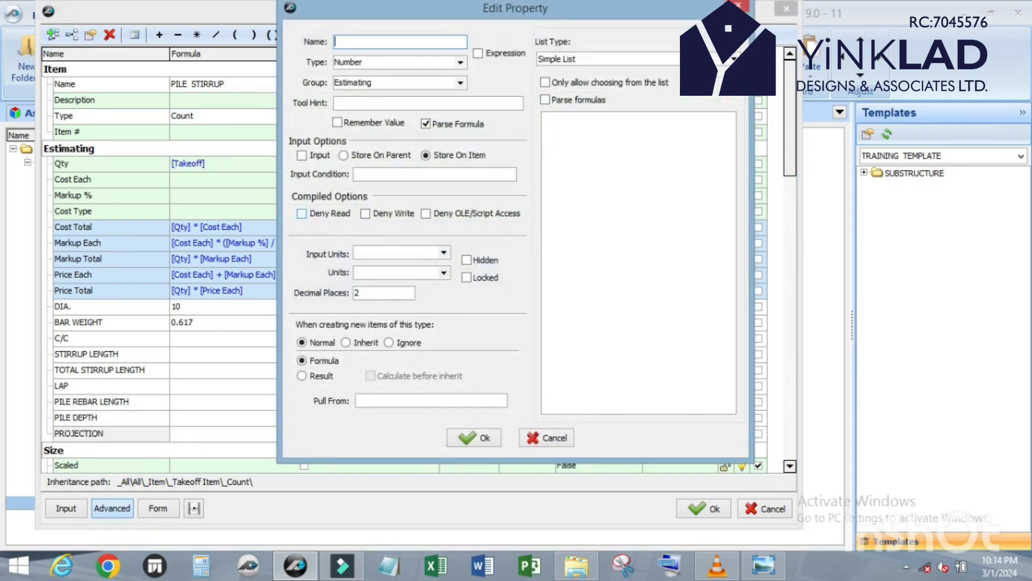
{"action": "type", "text": "STIRRUP NRS"}
{"action": "left_click", "coordinate": [470, 440]}
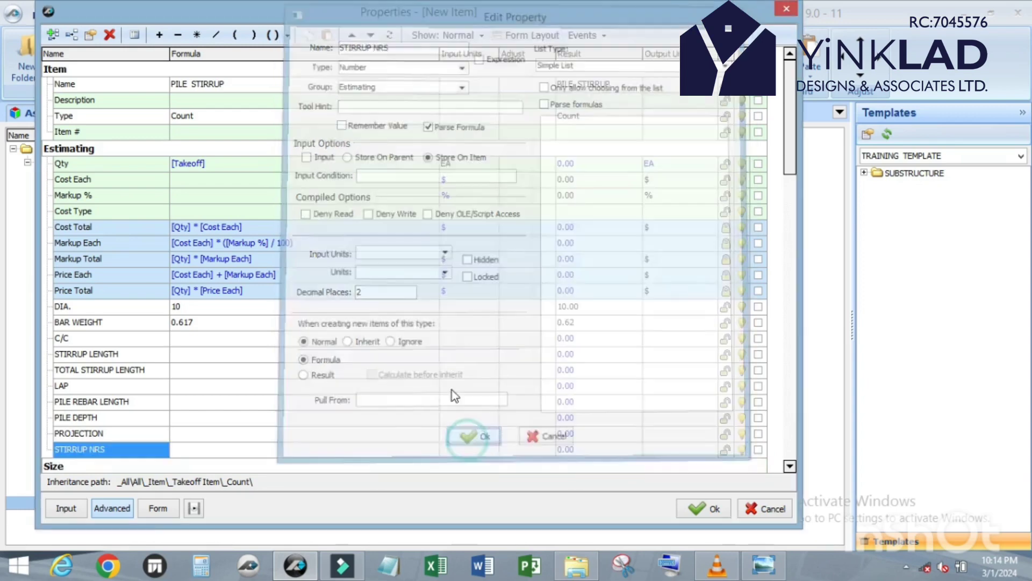
{"action": "left_click", "coordinate": [52, 34]}
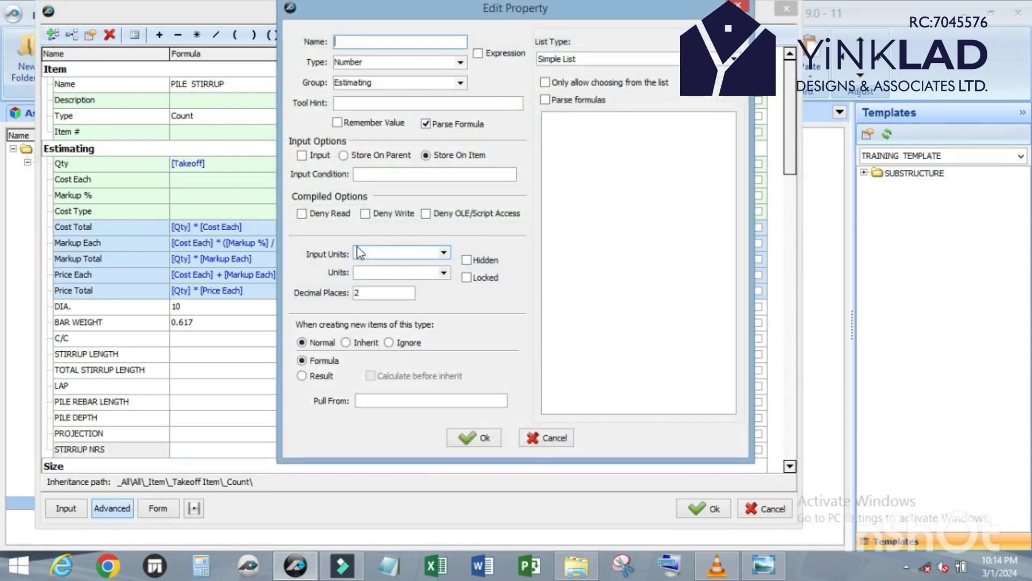
{"action": "type", "text": "NRS OF PILE POINT"}
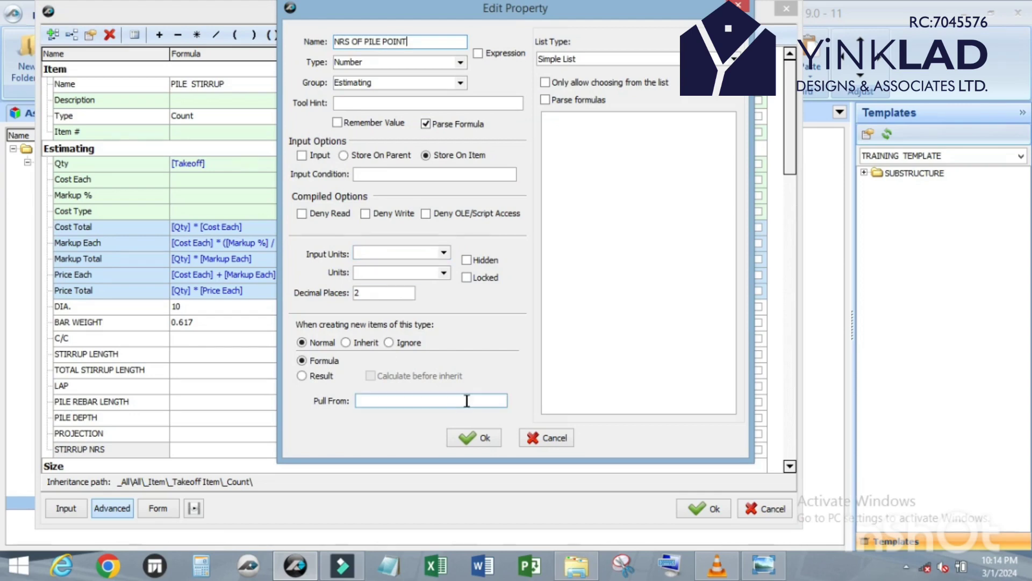
{"action": "left_click", "coordinate": [482, 436]}
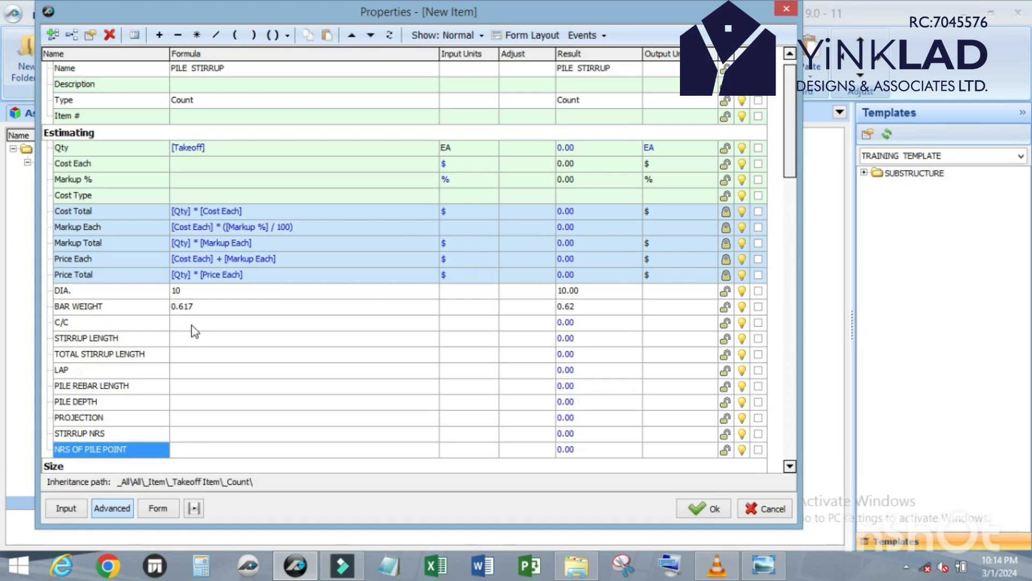
Step: Enter 0.10, 0.15 and 0.20 as simple list choices for the C/C property
{"action": "double_click", "coordinate": [135, 322]}
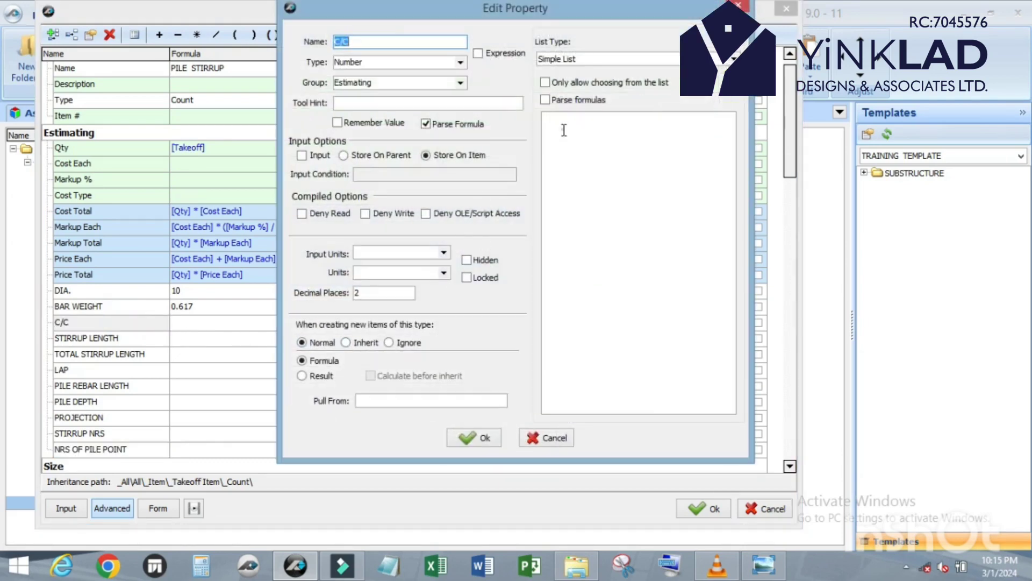
{"action": "left_click", "coordinate": [563, 129]}
{"action": "type", "text": "0.13"}
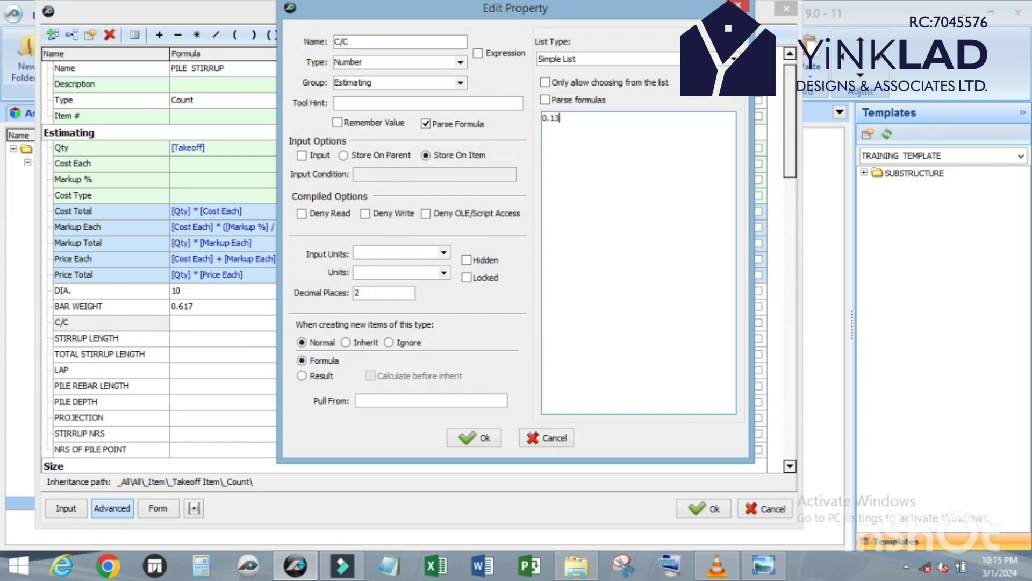
{"action": "key", "text": "BackSpace"}
{"action": "type", "text": "5 "}
{"action": "type", "text": "0.2"}
{"action": "type", "text": "0"}
{"action": "left_click", "coordinate": [544, 117]}
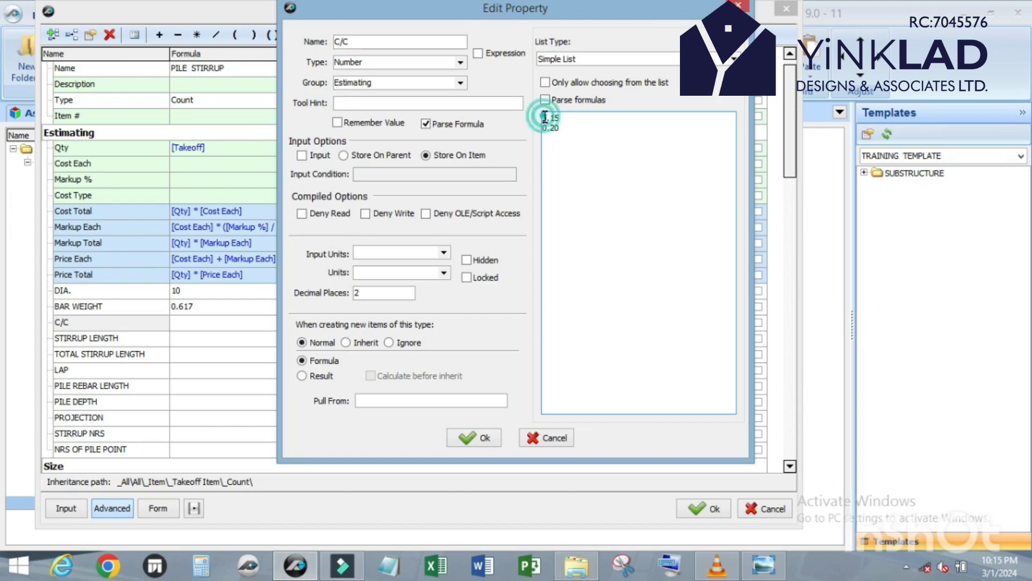
{"action": "key", "text": "Return"}
{"action": "type", "text": "0.10"}
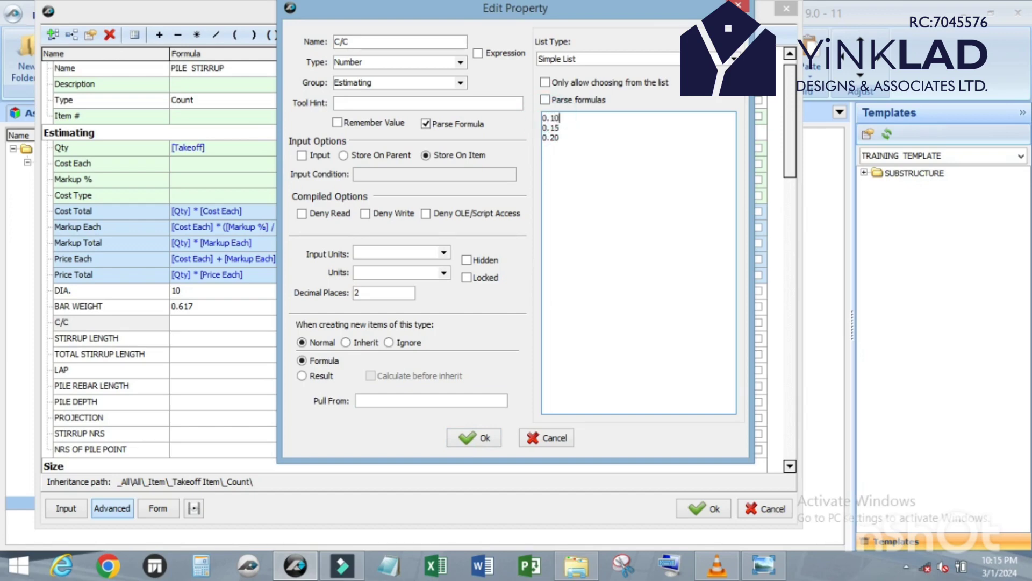
{"action": "left_click", "coordinate": [473, 442]}
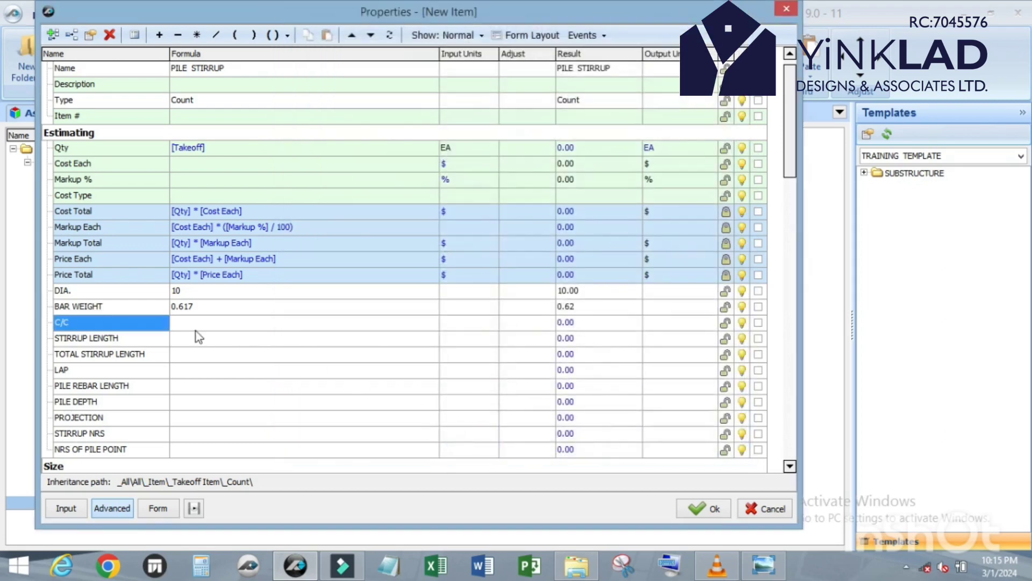
{"action": "left_click", "coordinate": [307, 321]}
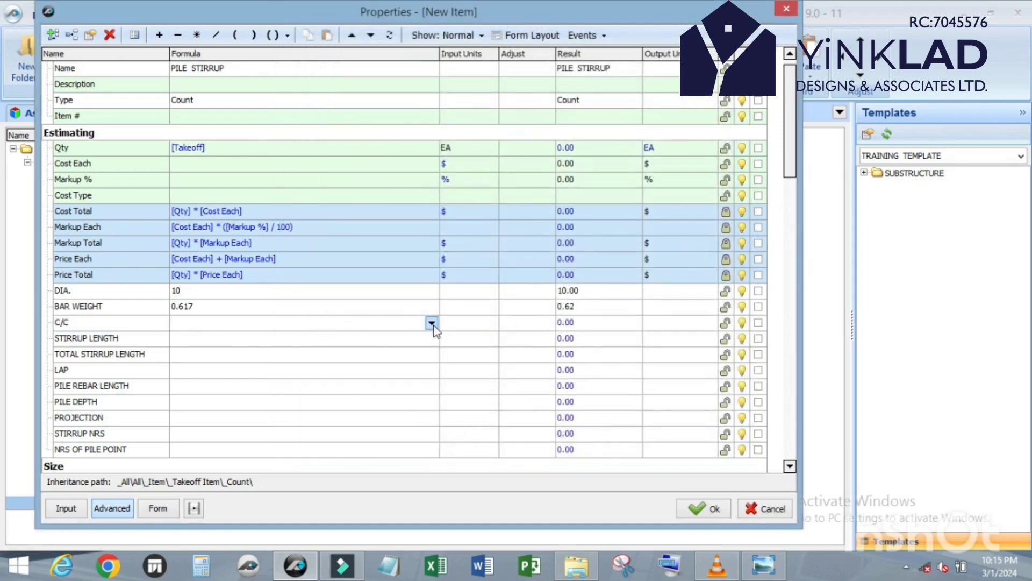
{"action": "left_click", "coordinate": [151, 341]}
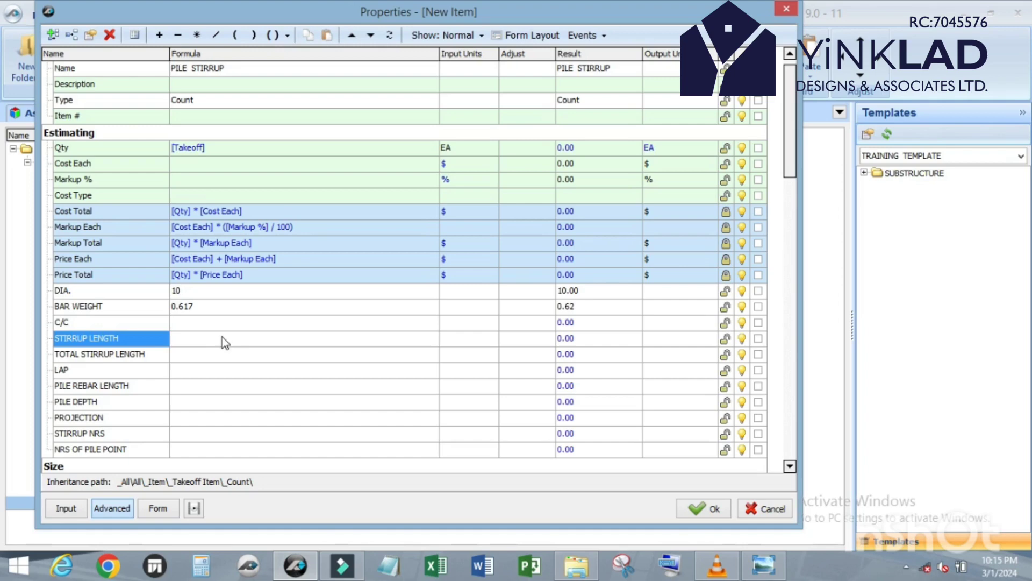
Step: Set the TOTAL STIRRUP LENGTH formula to [STIRRUP LENGTH] + [LAP]
{"action": "scroll", "coordinate": [157, 333], "scroll_direction": "down", "scroll_amount": 1}
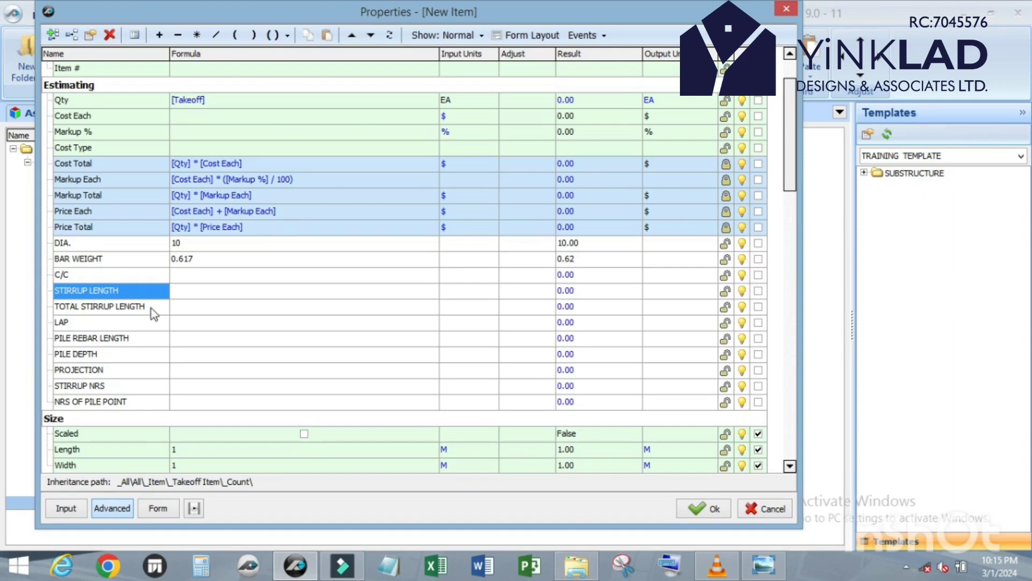
{"action": "left_click", "coordinate": [152, 310]}
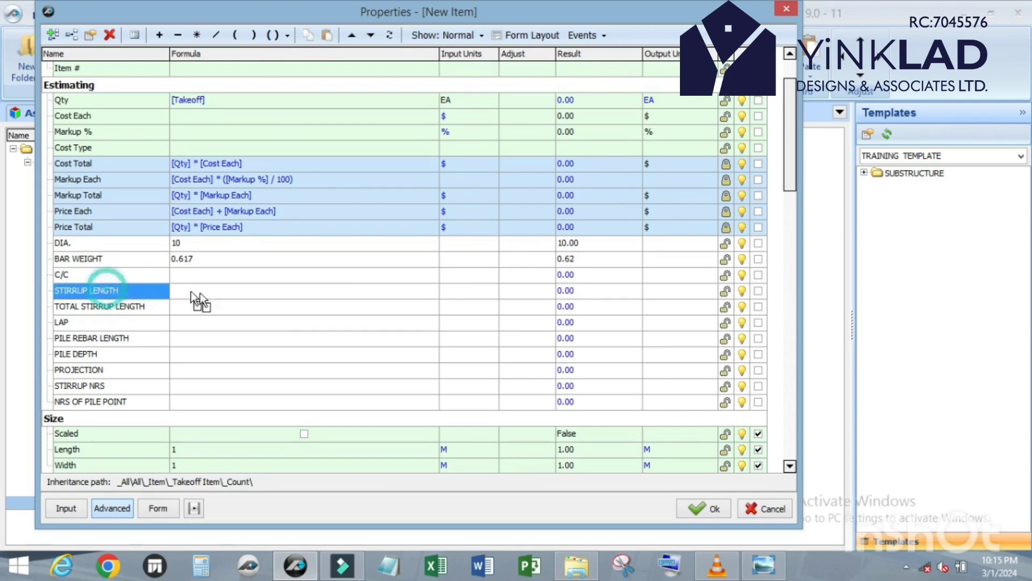
{"action": "left_click", "coordinate": [226, 309]}
{"action": "left_click_drag", "start_coordinate": [226, 310], "coordinate": [227, 312]}
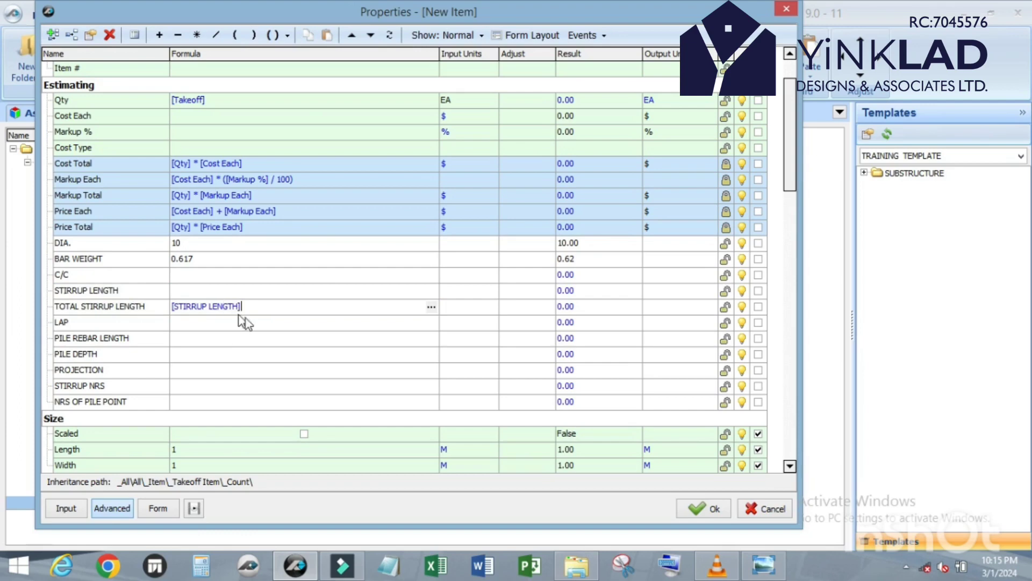
{"action": "left_click", "coordinate": [160, 35]}
{"action": "left_click_drag", "start_coordinate": [61, 321], "coordinate": [324, 306]}
{"action": "left_click", "coordinate": [220, 371]}
Step: Add a new property named PILE CAP after NRS OF PILE POINT in the Estimating group
{"action": "scroll", "coordinate": [118, 322], "scroll_direction": "down", "scroll_amount": 1}
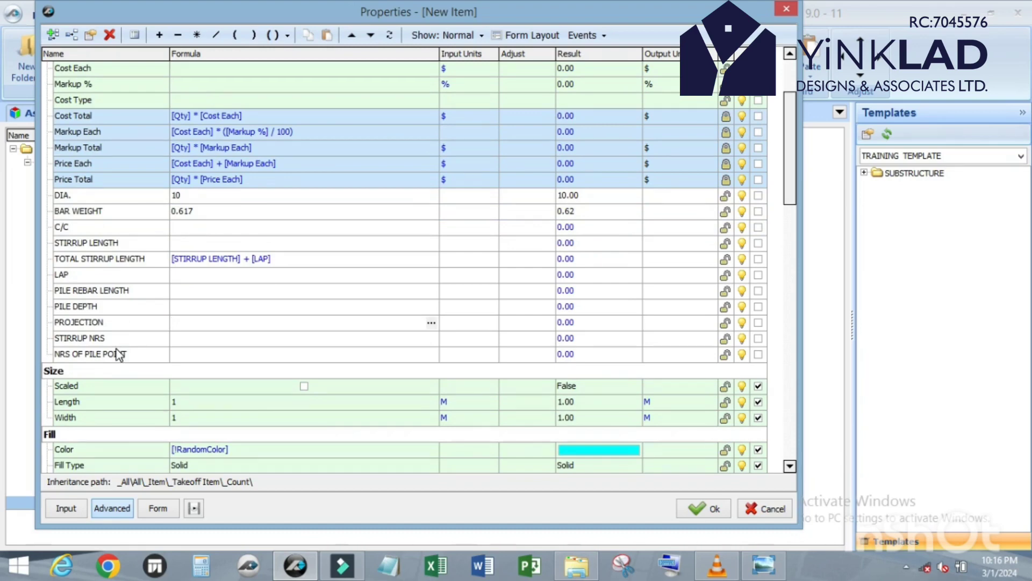
{"action": "scroll", "coordinate": [118, 355], "scroll_direction": "up", "scroll_amount": 1}
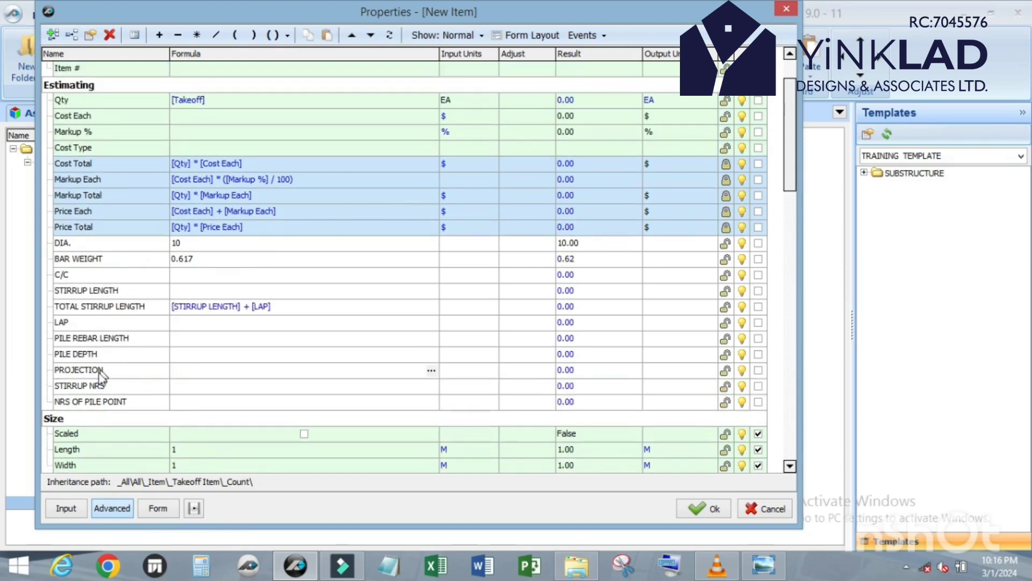
{"action": "left_click", "coordinate": [87, 402]}
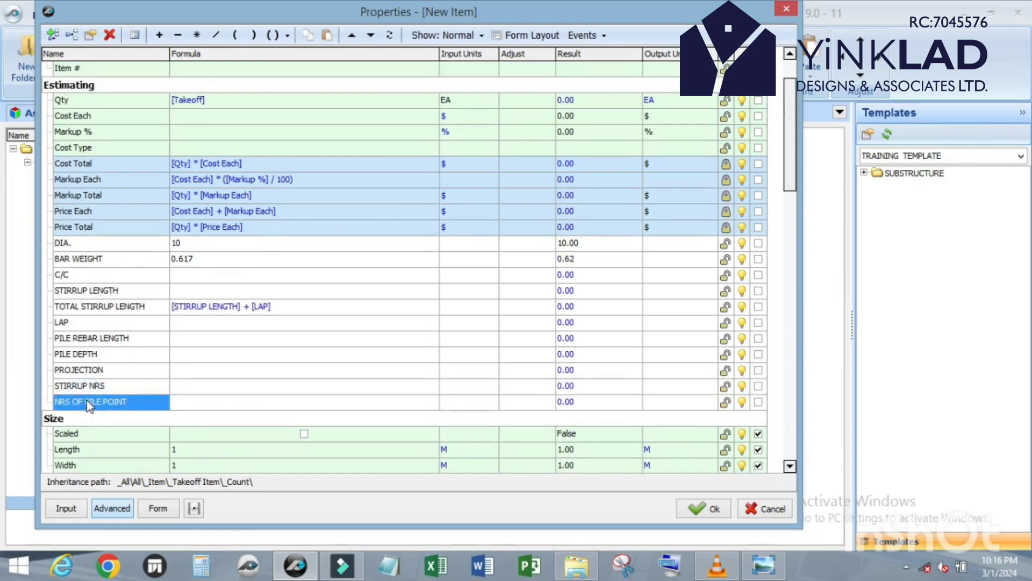
{"action": "left_click", "coordinate": [53, 35]}
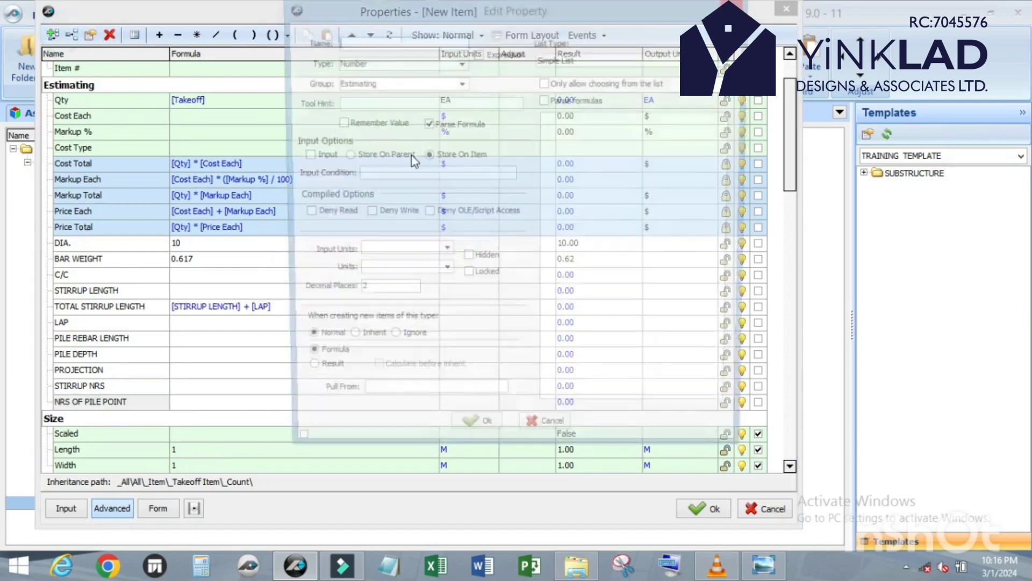
{"action": "type", "text": "PI"}
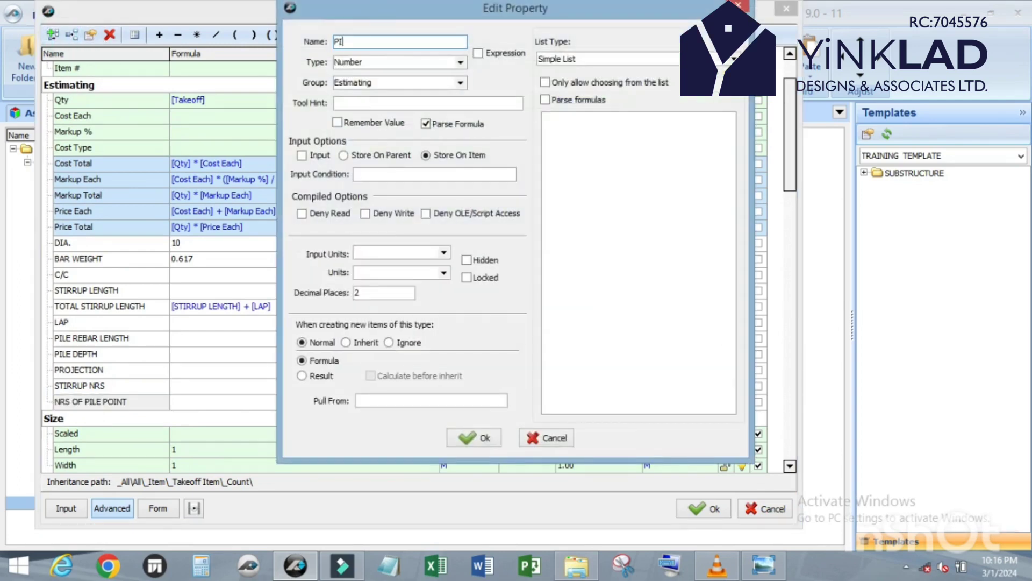
{"action": "type", "text": "LE CAP"}
{"action": "left_click", "coordinate": [471, 436]}
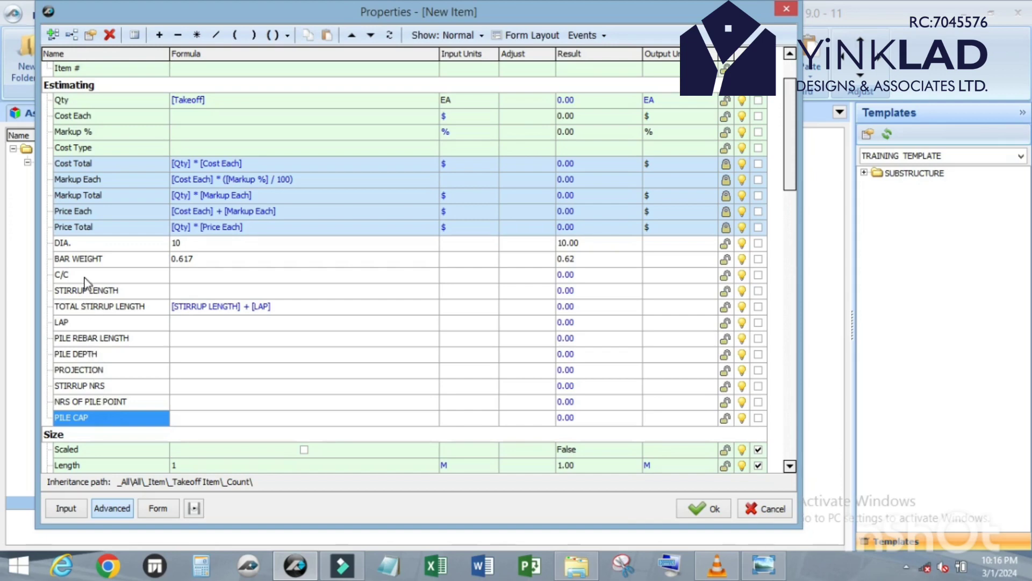
Step: Add a new property named TOP CONC. COVER after PILE CAP in the Estimating group
{"action": "left_click", "coordinate": [54, 36]}
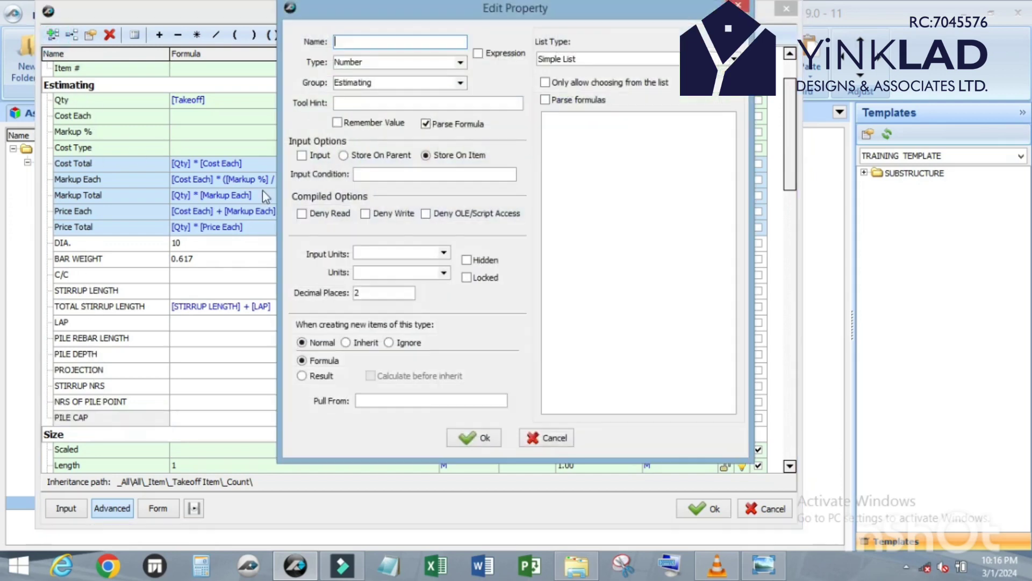
{"action": "type", "text": "TOP CONC. COVER"}
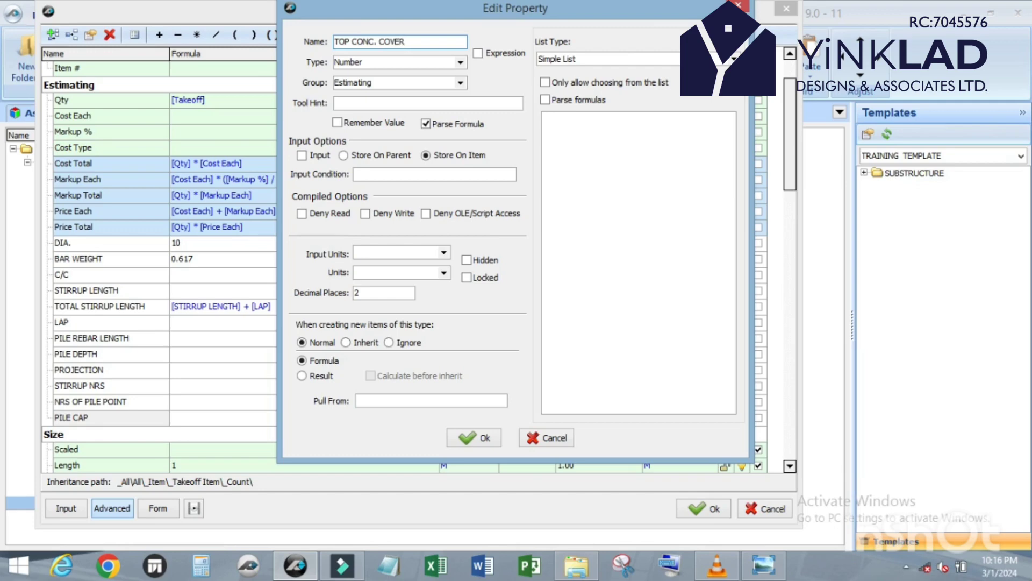
{"action": "left_click", "coordinate": [473, 437]}
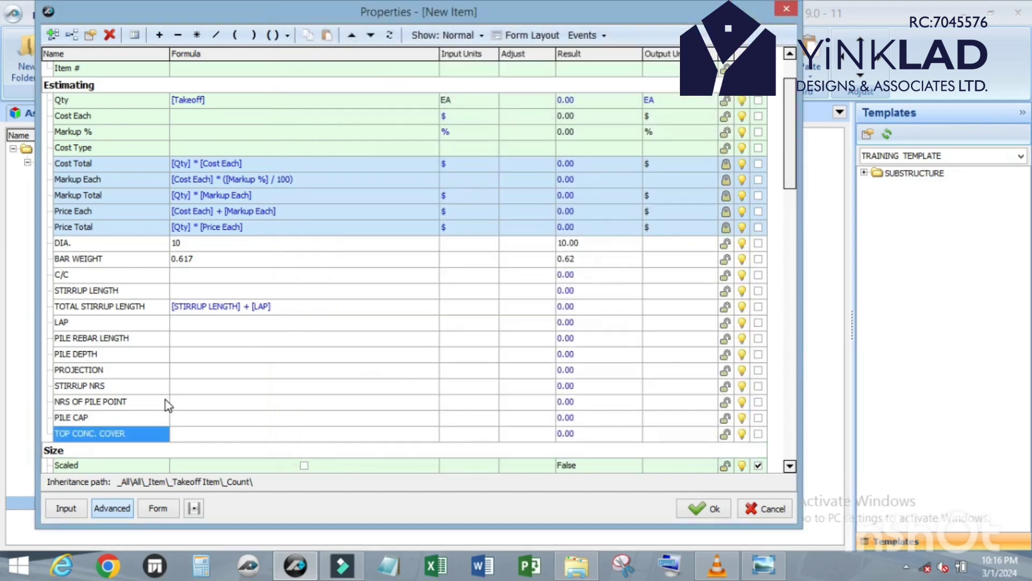
{"action": "scroll", "coordinate": [183, 349], "scroll_direction": "down", "scroll_amount": 1}
{"action": "scroll", "coordinate": [177, 317], "scroll_direction": "up", "scroll_amount": 1}
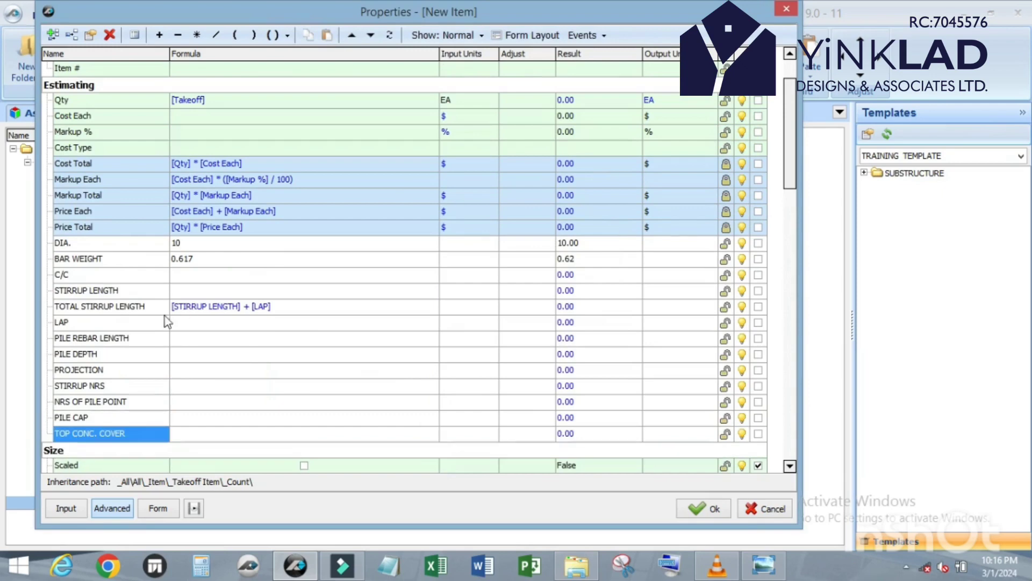
Step: Set the PROJECTION formula to [PILE CAP] - [TOP CONC. COVER]
{"action": "left_click", "coordinate": [124, 340]}
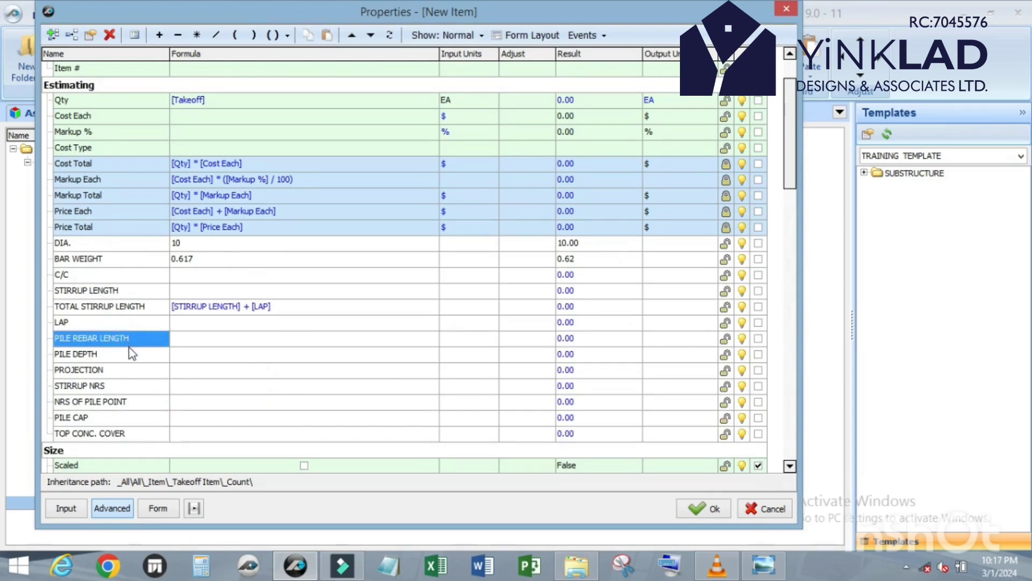
{"action": "left_click", "coordinate": [119, 370]}
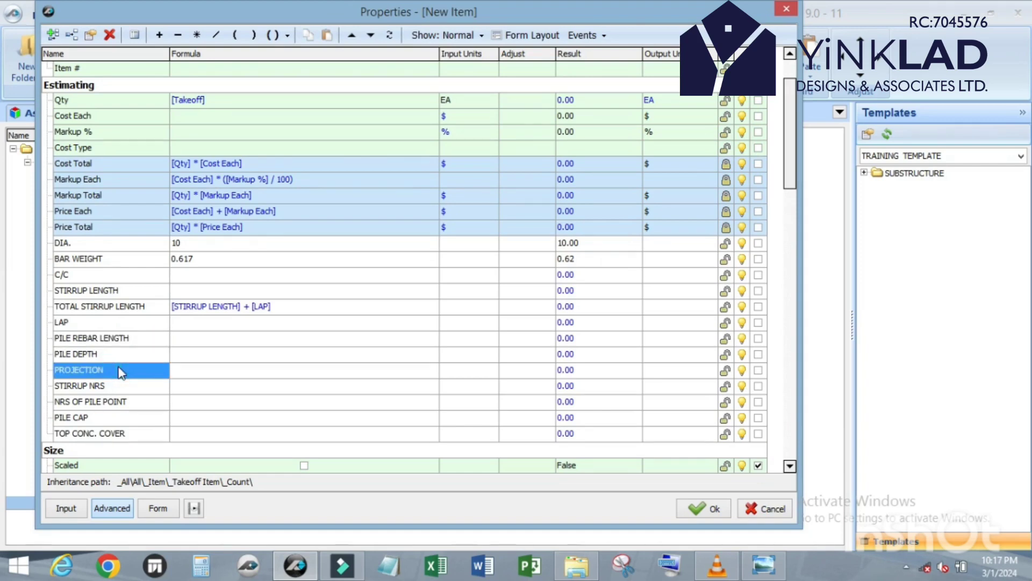
{"action": "left_click_drag", "start_coordinate": [88, 418], "coordinate": [217, 372]}
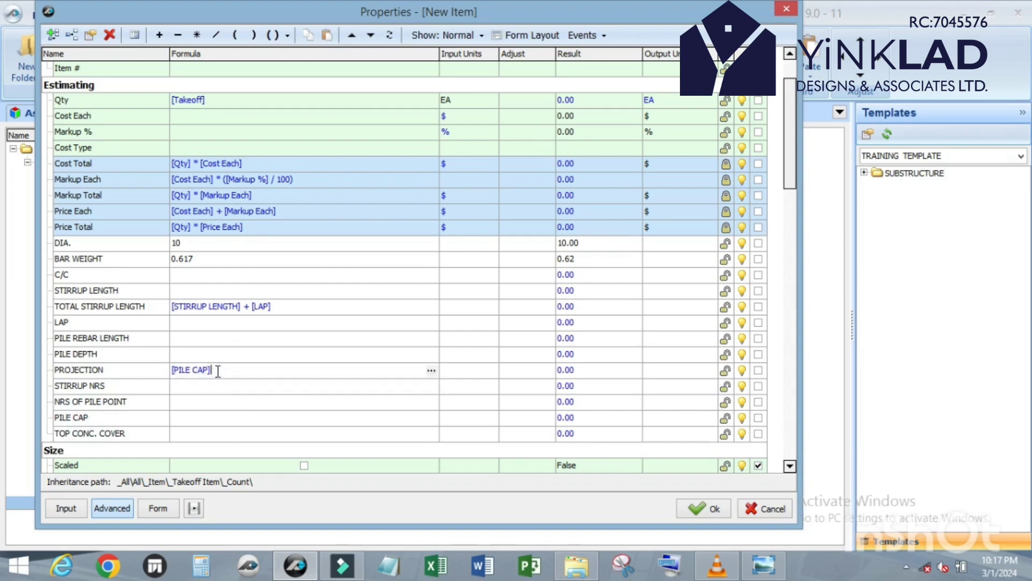
{"action": "left_click", "coordinate": [181, 36]}
{"action": "left_click_drag", "start_coordinate": [108, 430], "coordinate": [289, 366]}
Step: Set the PILE REBAR LENGTH formula to [PILE DEPTH] + [PROJECTION]
{"action": "left_click_drag", "start_coordinate": [94, 356], "coordinate": [243, 339]}
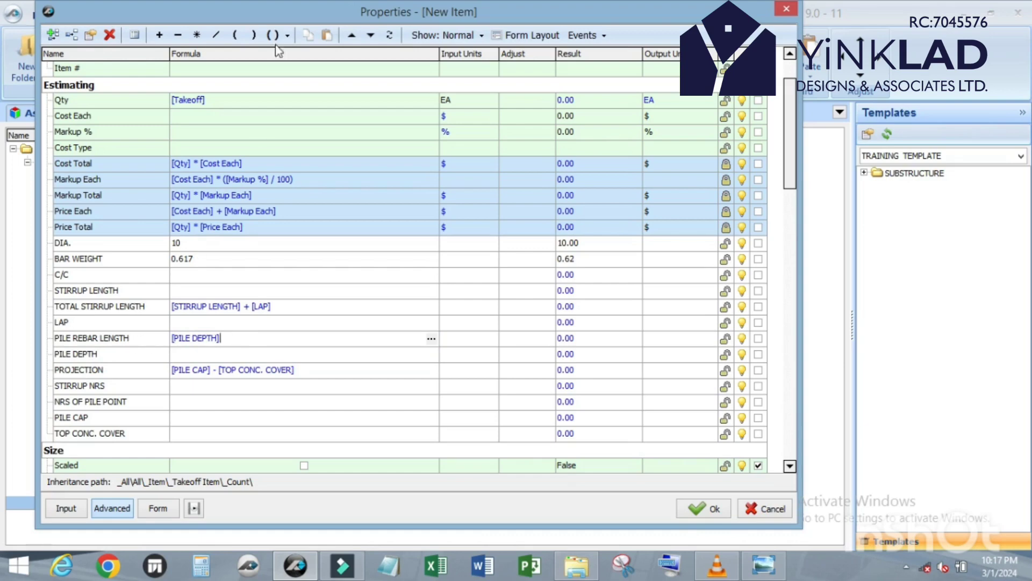
{"action": "left_click", "coordinate": [159, 35]}
{"action": "left_click_drag", "start_coordinate": [80, 371], "coordinate": [277, 337]}
Step: Try the formula ([PILE REBAR LENGTH] + [PROJECTION]) for STIRRUP NRS and clear it from the cell
{"action": "left_click_drag", "start_coordinate": [94, 340], "coordinate": [201, 384]}
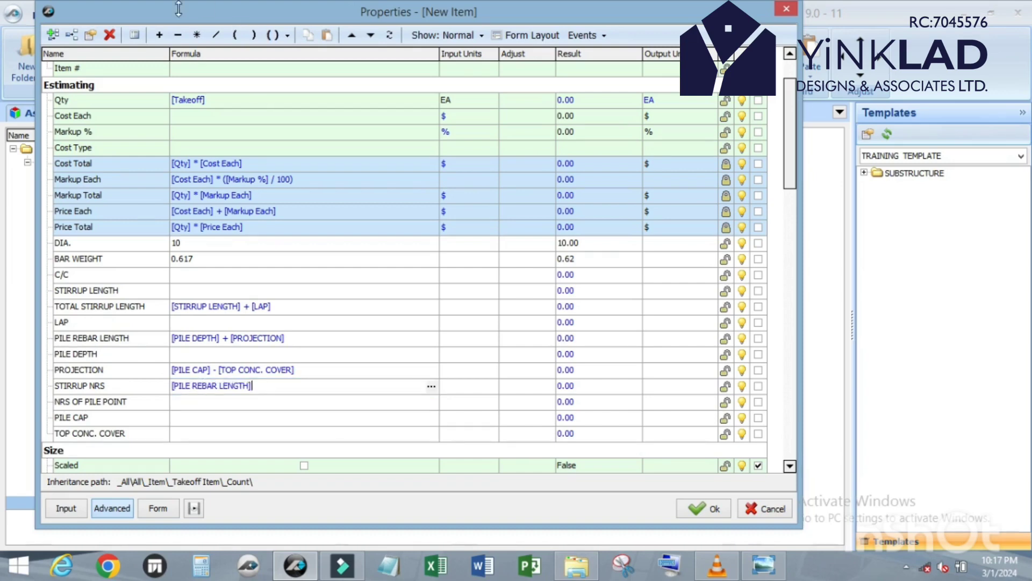
{"action": "left_click", "coordinate": [160, 35]}
{"action": "left_click_drag", "start_coordinate": [93, 371], "coordinate": [302, 385]}
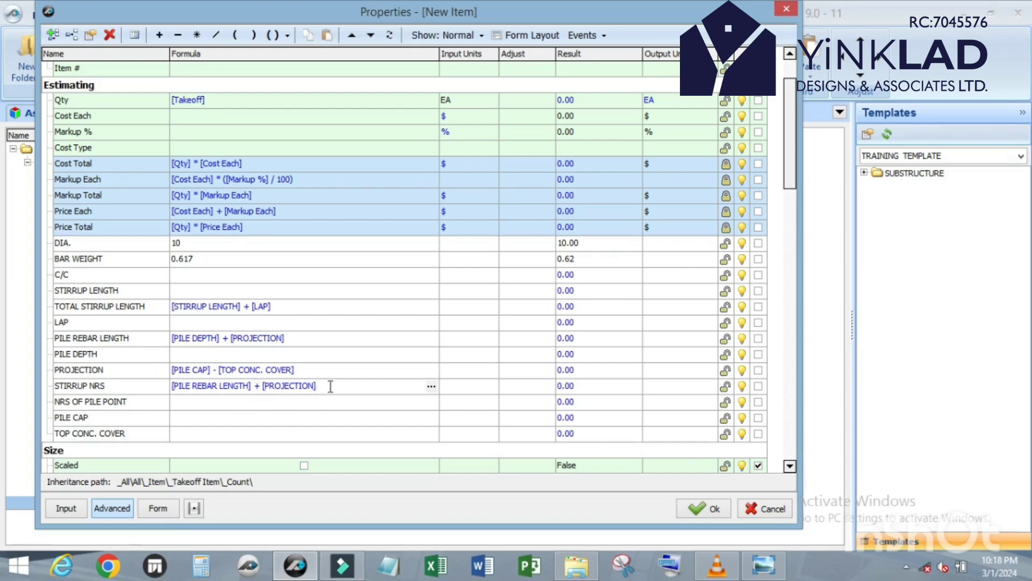
{"action": "left_click_drag", "start_coordinate": [331, 386], "coordinate": [163, 387]}
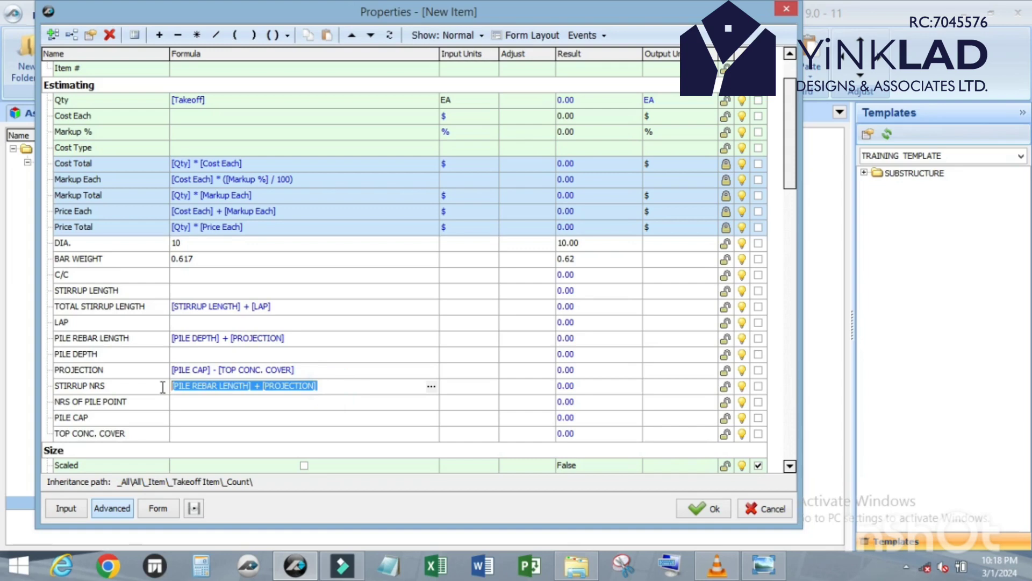
{"action": "left_click", "coordinate": [289, 36]}
{"action": "left_click", "coordinate": [300, 58]}
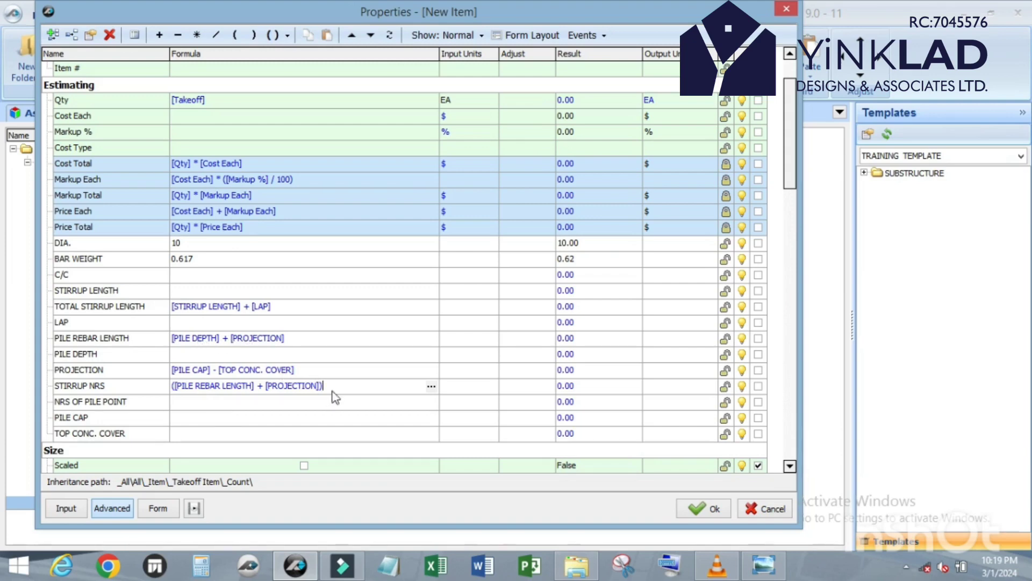
{"action": "left_click_drag", "start_coordinate": [331, 386], "coordinate": [164, 387]}
{"action": "key", "text": "BackSpace"}
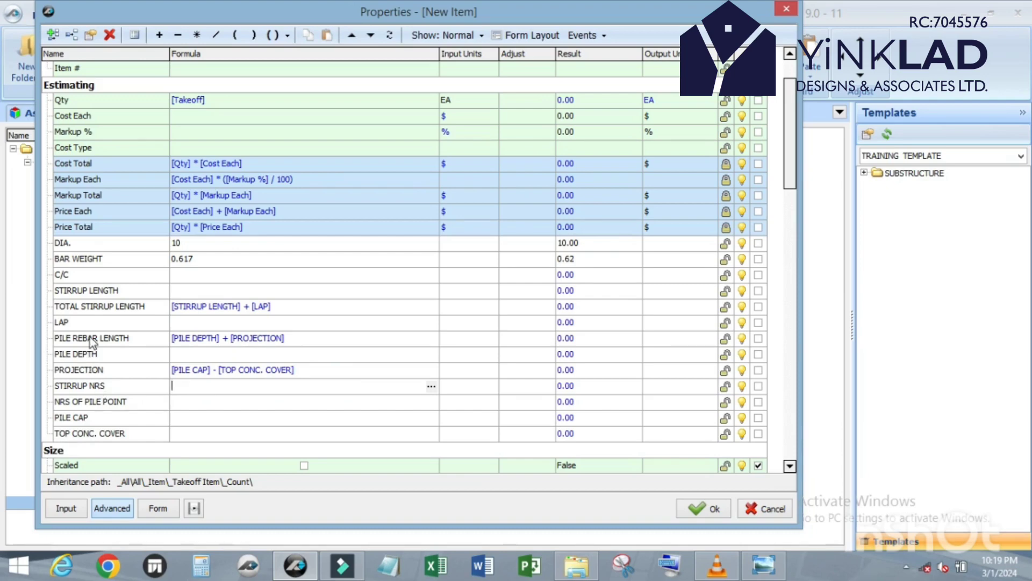
Step: Set the STIRRUP NRS formula to [PILE REBAR LENGTH] / [C/C]
{"action": "left_click_drag", "start_coordinate": [90, 337], "coordinate": [196, 383]}
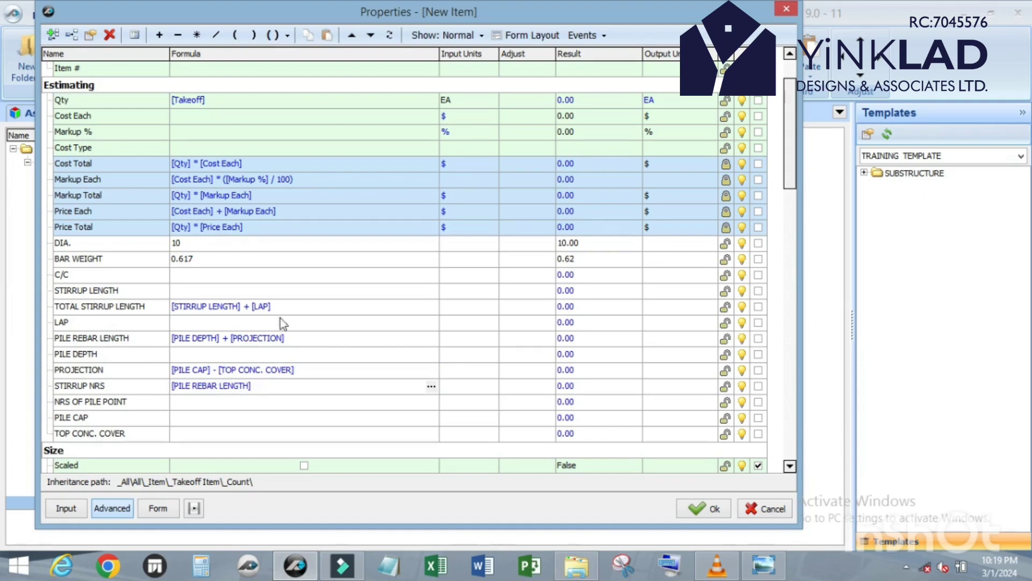
{"action": "left_click", "coordinate": [216, 35]}
{"action": "left_click", "coordinate": [73, 275]}
{"action": "left_click", "coordinate": [293, 386]}
{"action": "left_click_drag", "start_coordinate": [294, 386], "coordinate": [295, 386]}
{"action": "left_click", "coordinate": [338, 403]}
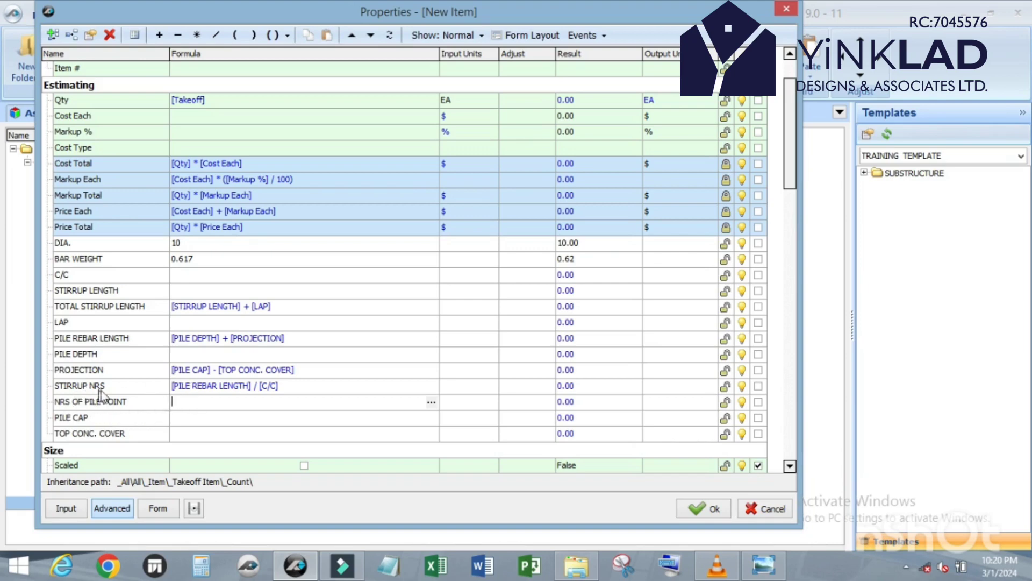
Step: Set the input unit of the DIA. property to M
{"action": "scroll", "coordinate": [159, 371], "scroll_direction": "down", "scroll_amount": 1}
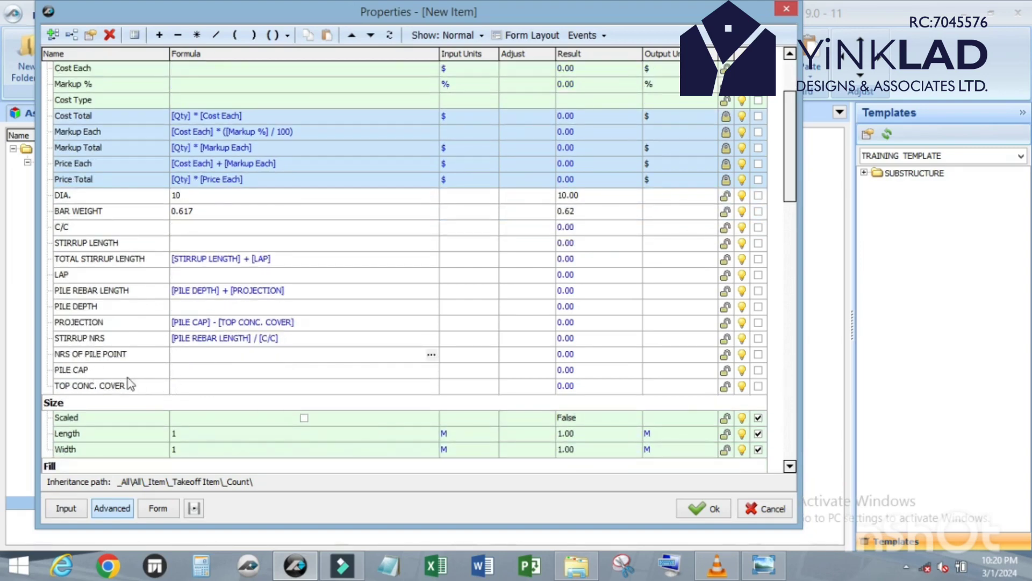
{"action": "scroll", "coordinate": [161, 381], "scroll_direction": "up", "scroll_amount": 1}
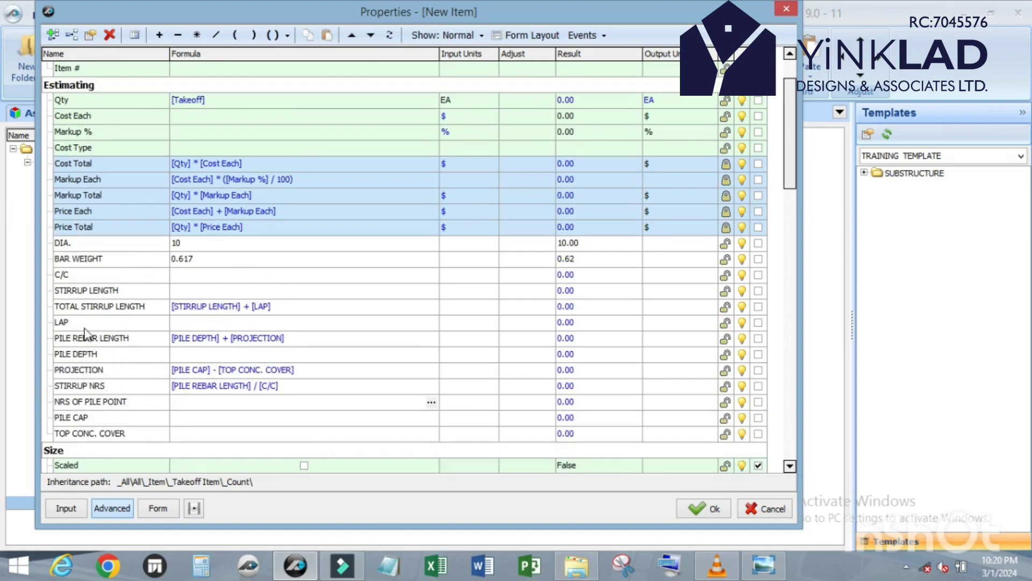
{"action": "scroll", "coordinate": [150, 317], "scroll_direction": "up", "scroll_amount": 1}
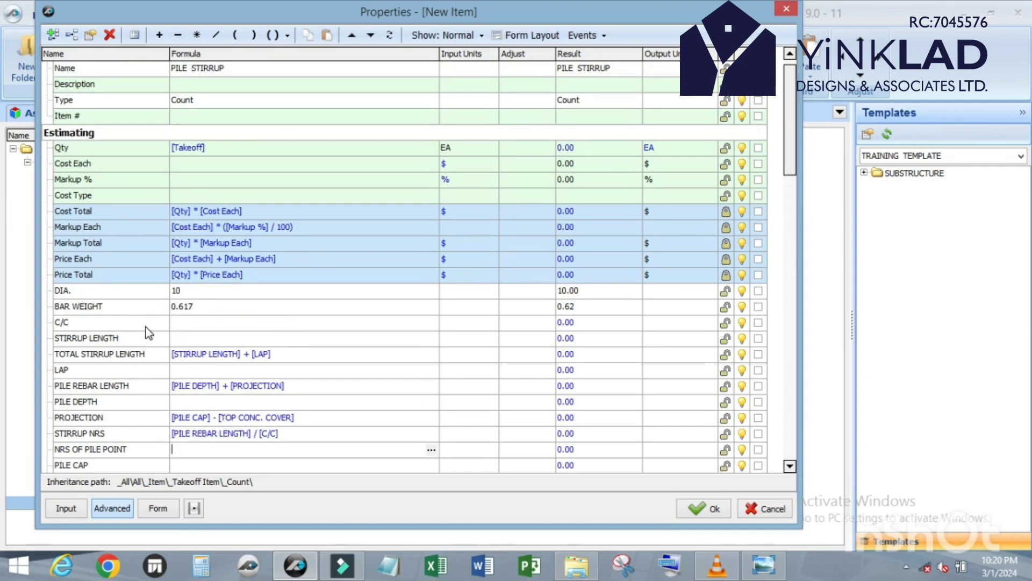
{"action": "scroll", "coordinate": [156, 329], "scroll_direction": "down", "scroll_amount": 2}
{"action": "scroll", "coordinate": [489, 328], "scroll_direction": "up", "scroll_amount": 2}
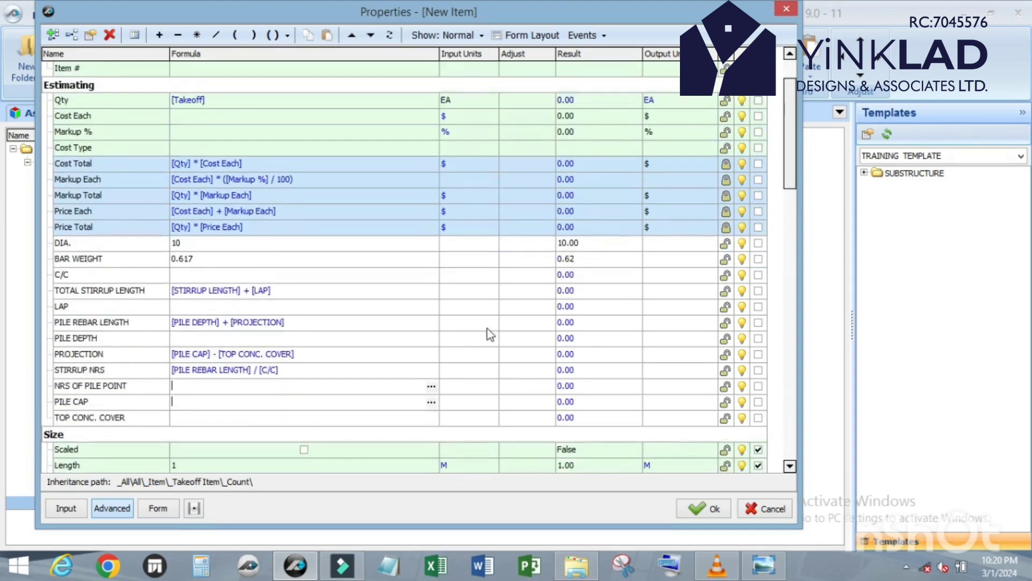
{"action": "scroll", "coordinate": [487, 312], "scroll_direction": "up", "scroll_amount": 1}
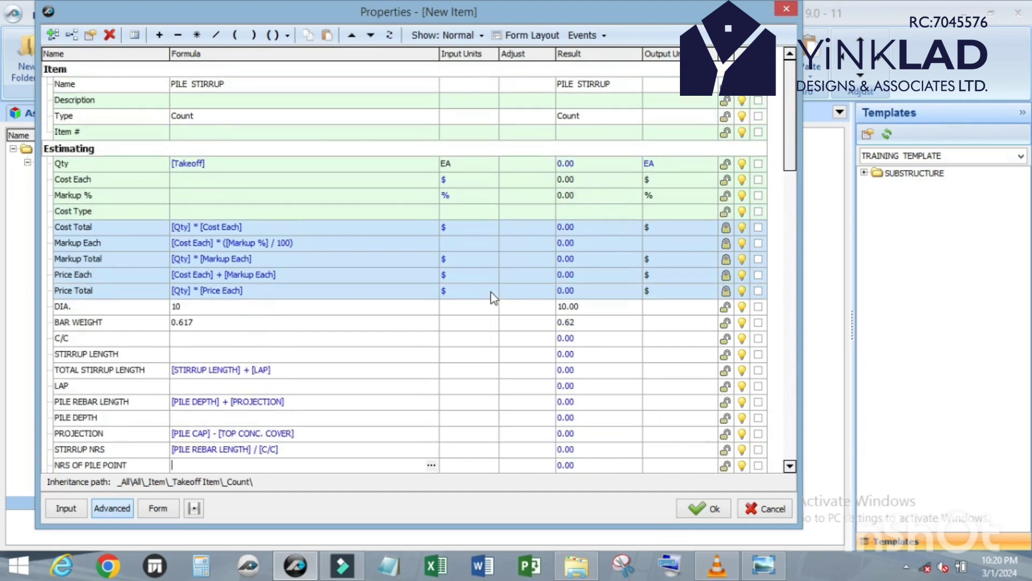
{"action": "scroll", "coordinate": [488, 310], "scroll_direction": "down", "scroll_amount": 1}
{"action": "left_click", "coordinate": [489, 309]}
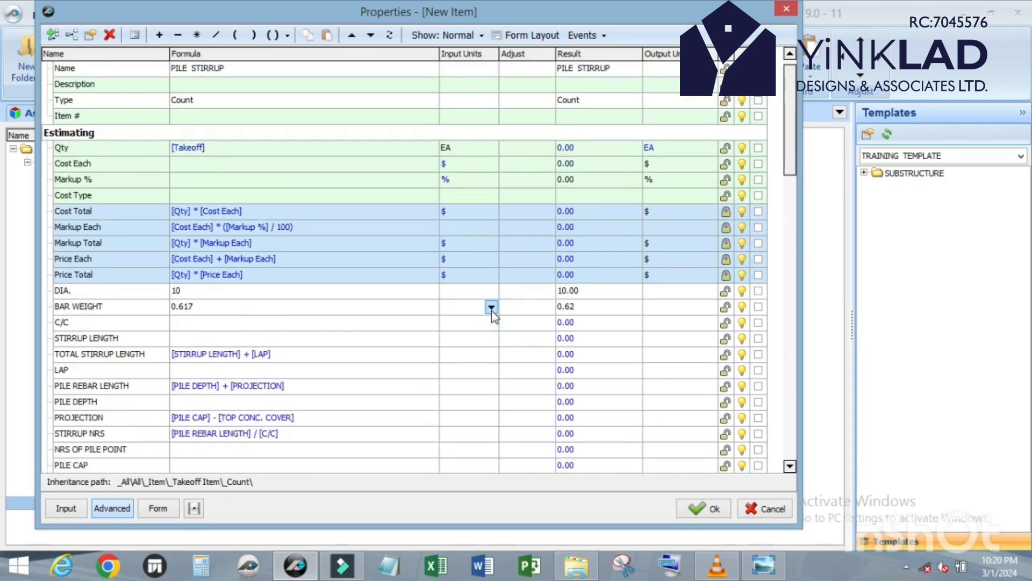
{"action": "left_click", "coordinate": [491, 307]}
{"action": "left_click", "coordinate": [492, 292]}
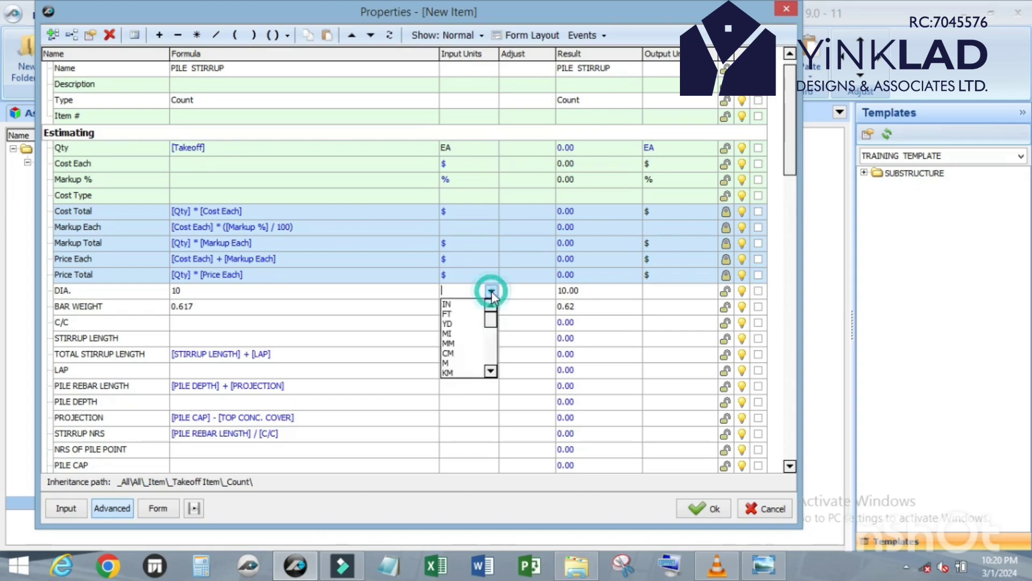
{"action": "left_click", "coordinate": [471, 362]}
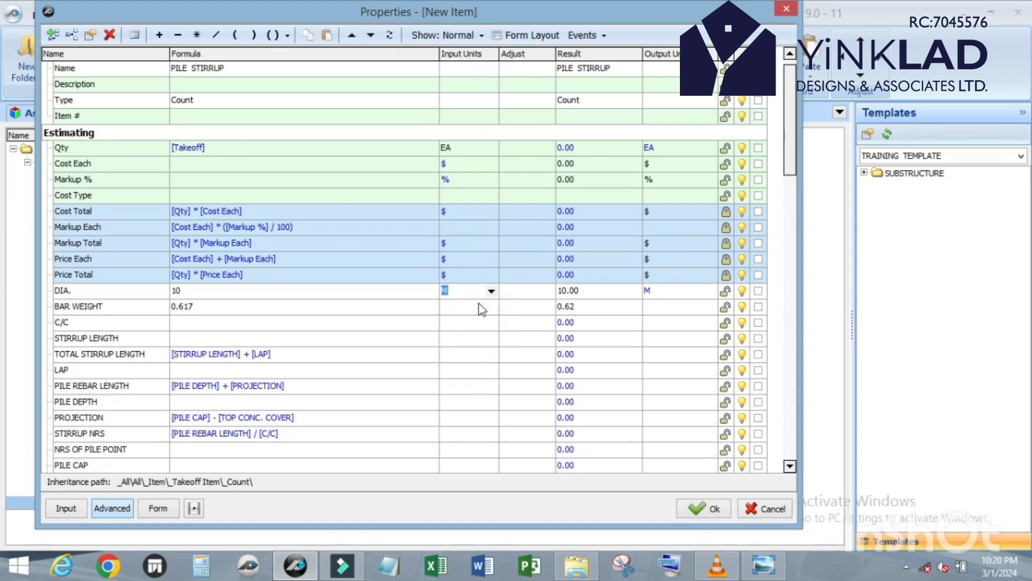
Step: Set the input units of BAR WEIGHT to KG and of C/C to M
{"action": "left_click", "coordinate": [495, 313]}
{"action": "type", "text": "KG"}
{"action": "left_click", "coordinate": [472, 307]}
{"action": "left_click", "coordinate": [491, 323]}
{"action": "left_click", "coordinate": [491, 322]}
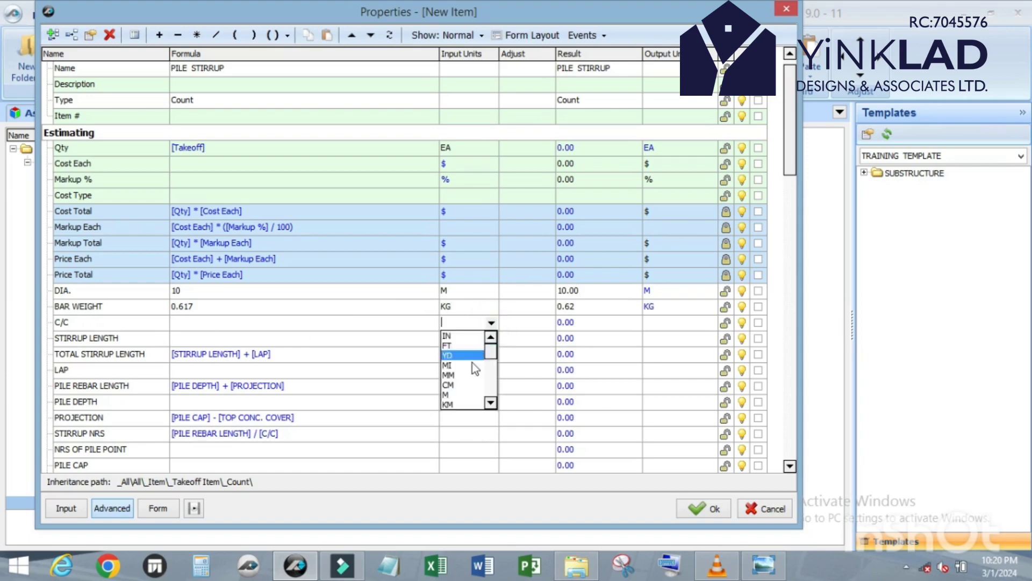
{"action": "left_click", "coordinate": [472, 396]}
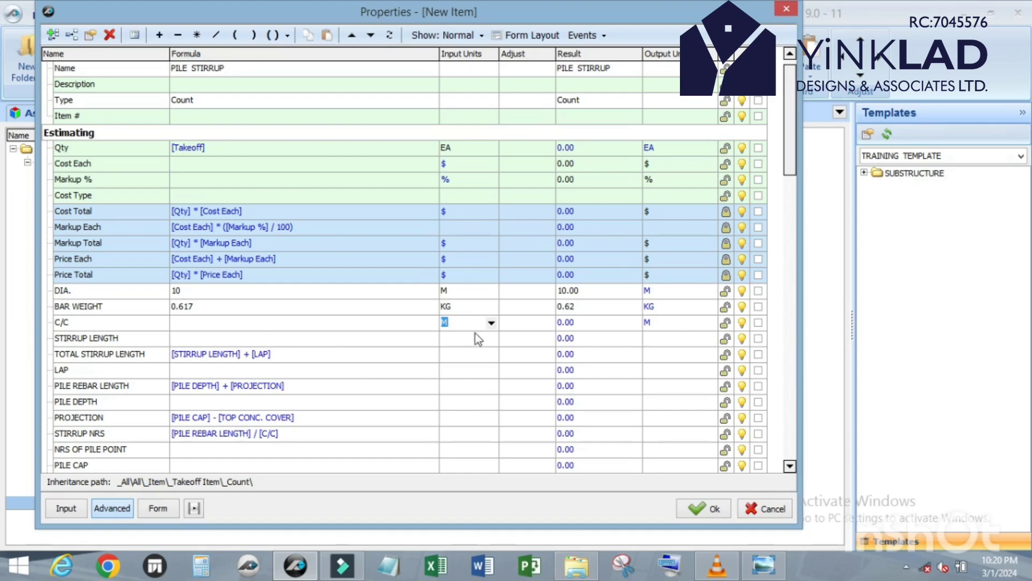
Step: Set the input units of STIRRUP LENGTH and TOTAL STIRRUP LENGTH to M
{"action": "left_click", "coordinate": [491, 338]}
{"action": "left_click", "coordinate": [492, 338]}
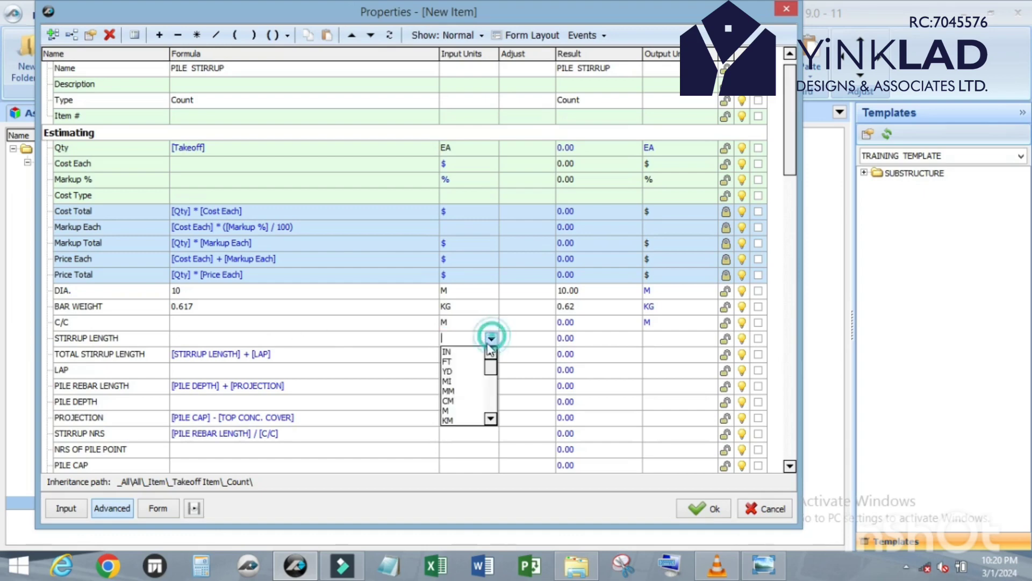
{"action": "left_click", "coordinate": [473, 408]}
{"action": "scroll", "coordinate": [434, 353], "scroll_direction": "down", "scroll_amount": 1}
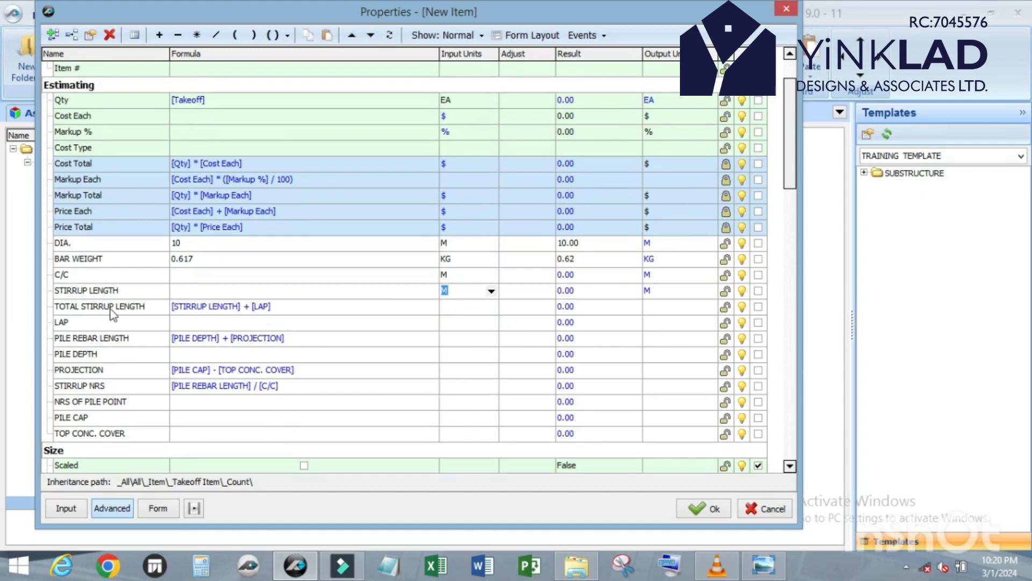
{"action": "left_click", "coordinate": [491, 306]}
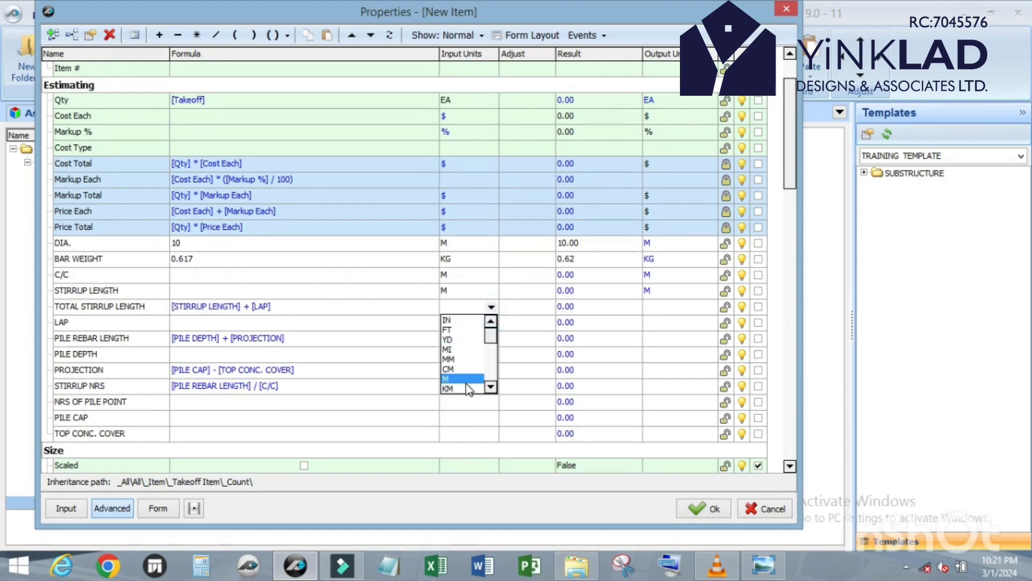
{"action": "left_click", "coordinate": [463, 379]}
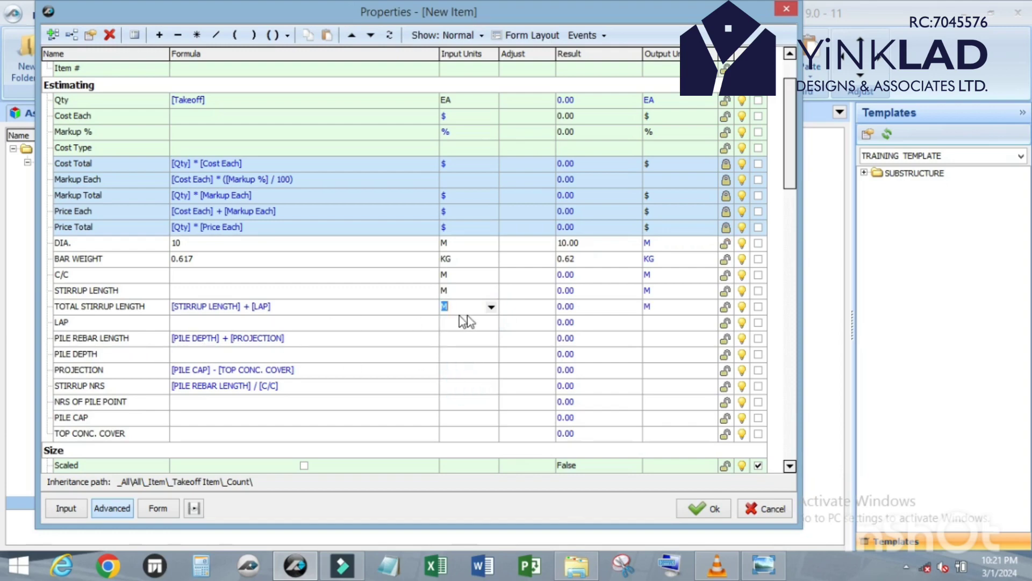
Step: Set the input units of LAP and PILE REBAR LENGTH to M
{"action": "left_click", "coordinate": [489, 321]}
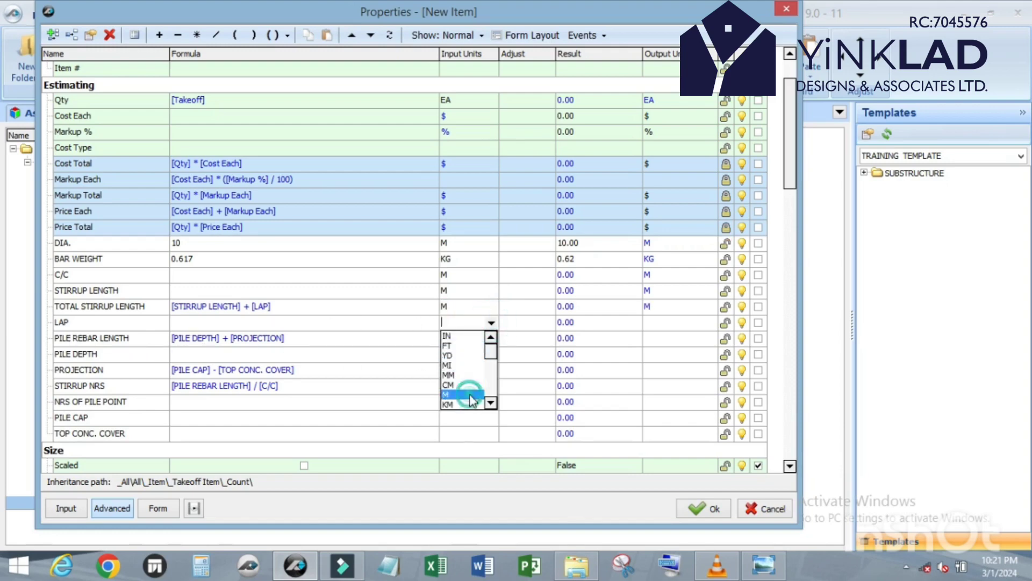
{"action": "left_click", "coordinate": [471, 396]}
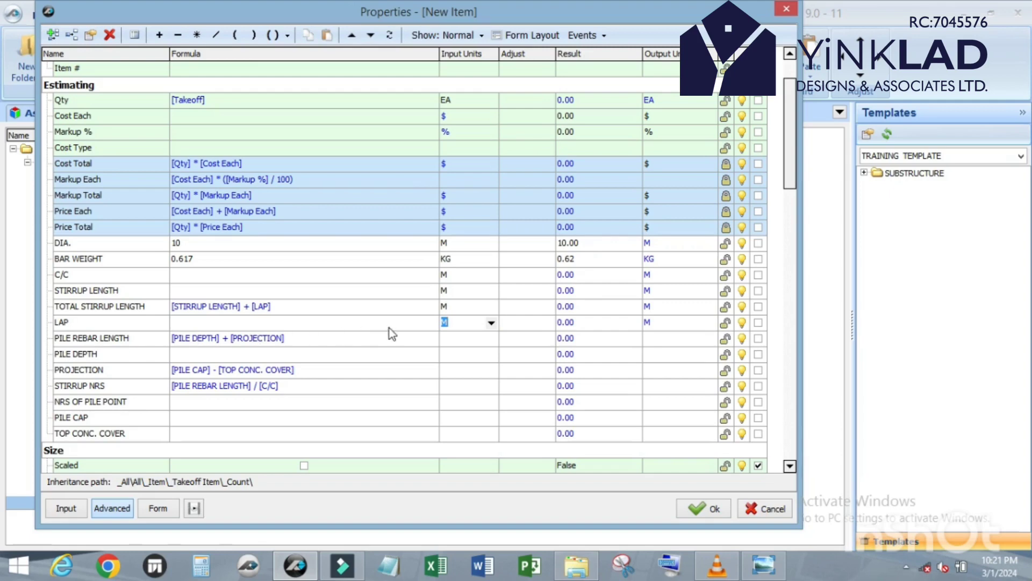
{"action": "left_click", "coordinate": [490, 338]}
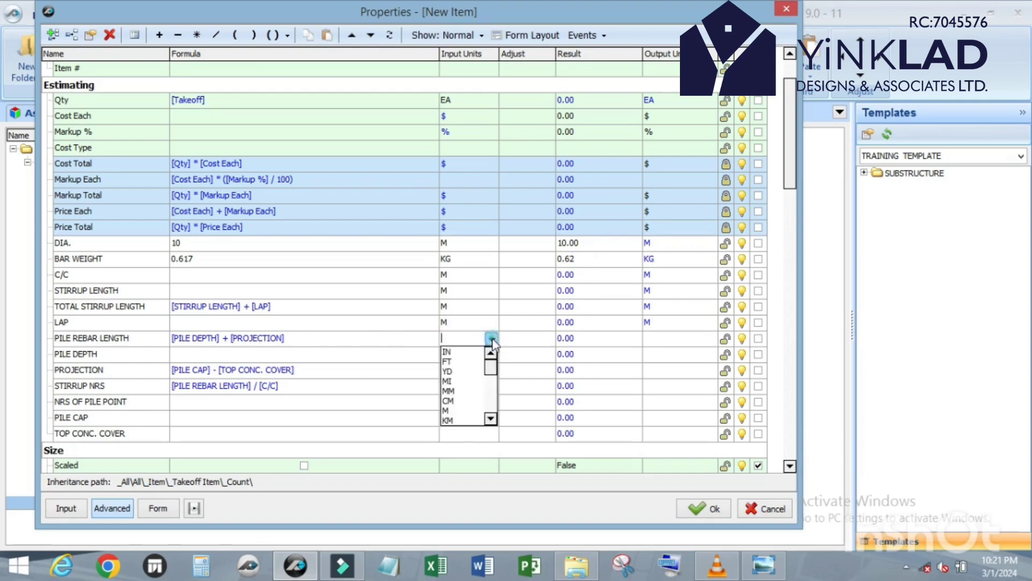
{"action": "left_click", "coordinate": [472, 412]}
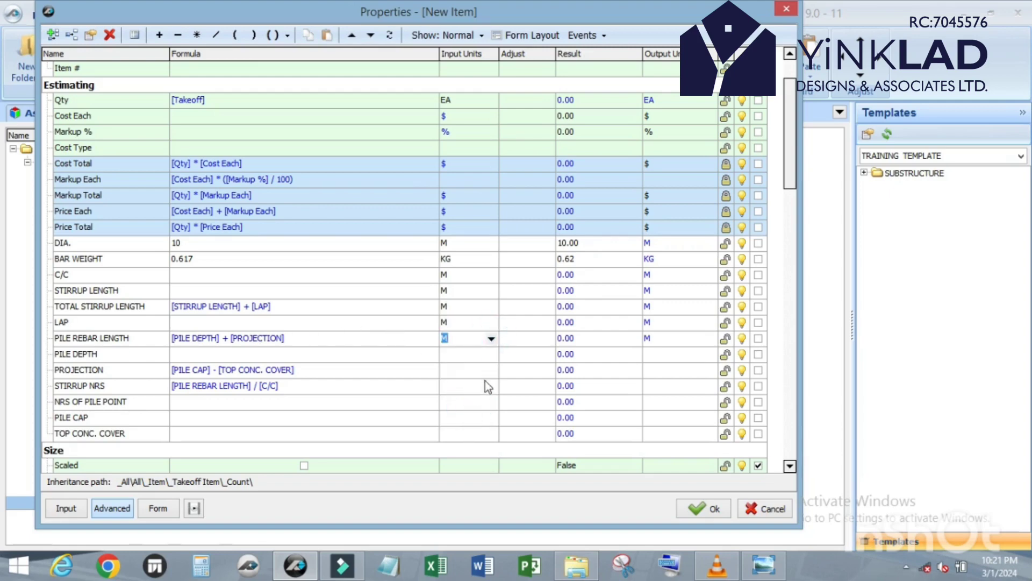
Step: Set the input units of PILE DEPTH and PROJECTION to M
{"action": "left_click", "coordinate": [490, 354]}
{"action": "left_click", "coordinate": [471, 425]}
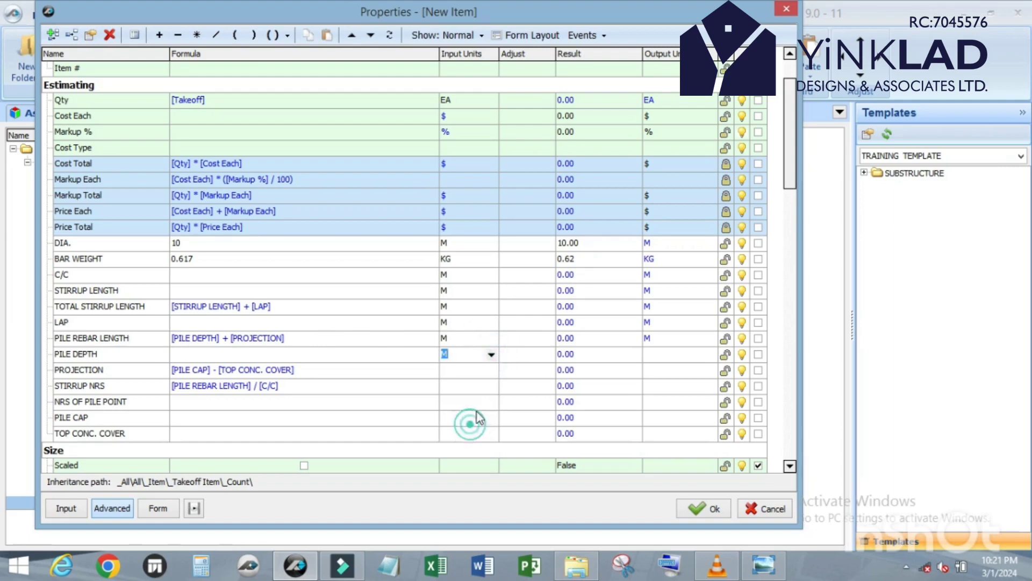
{"action": "left_click", "coordinate": [494, 367]}
{"action": "left_click", "coordinate": [491, 370]}
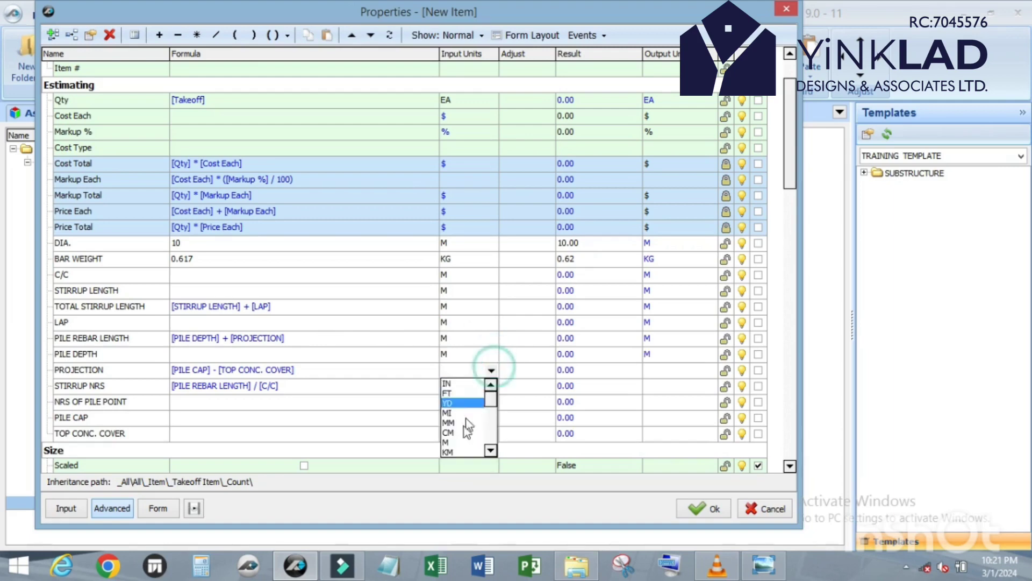
{"action": "left_click", "coordinate": [463, 444]}
Step: Set the input units of STIRRUP NRS and NRS OF PILE POINT to EA
{"action": "left_click", "coordinate": [489, 386]}
{"action": "left_click", "coordinate": [491, 386]}
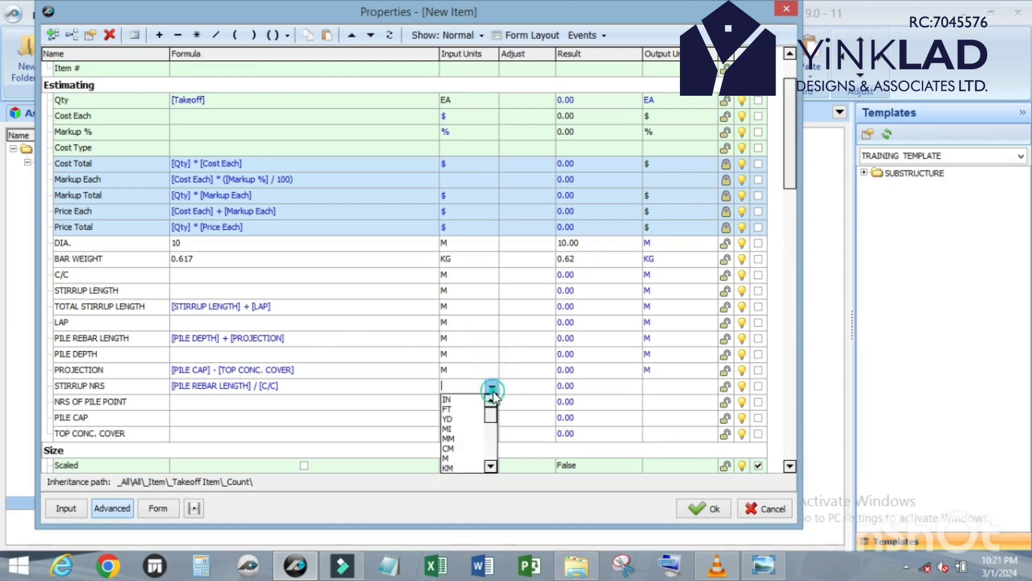
{"action": "left_click", "coordinate": [460, 456]}
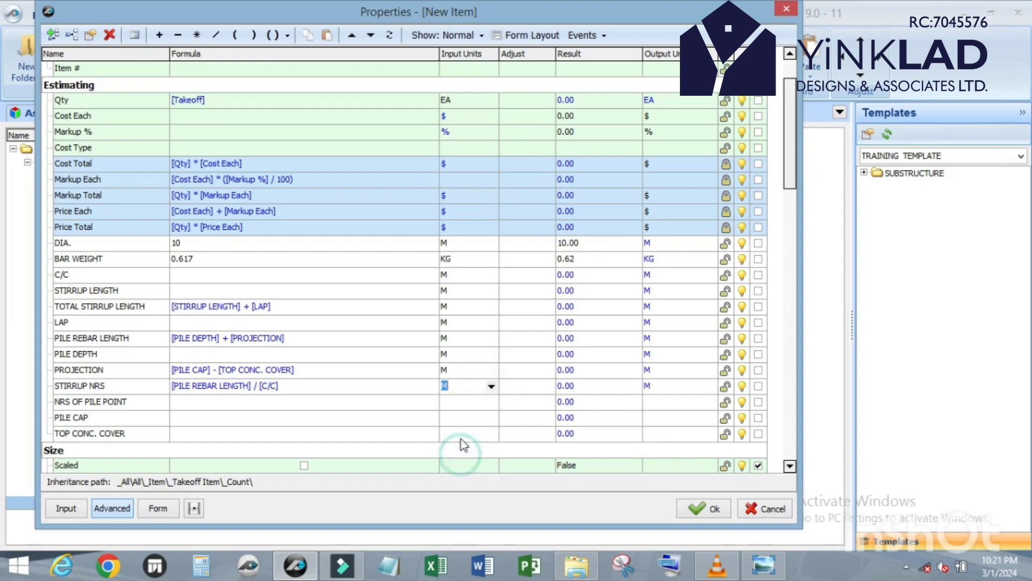
{"action": "left_click", "coordinate": [490, 386]}
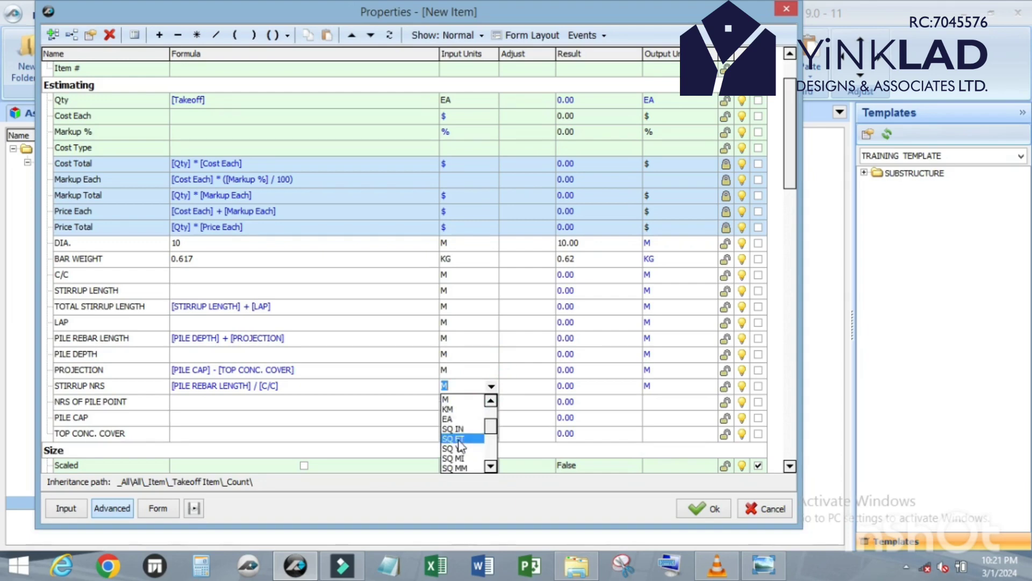
{"action": "left_click", "coordinate": [460, 419]}
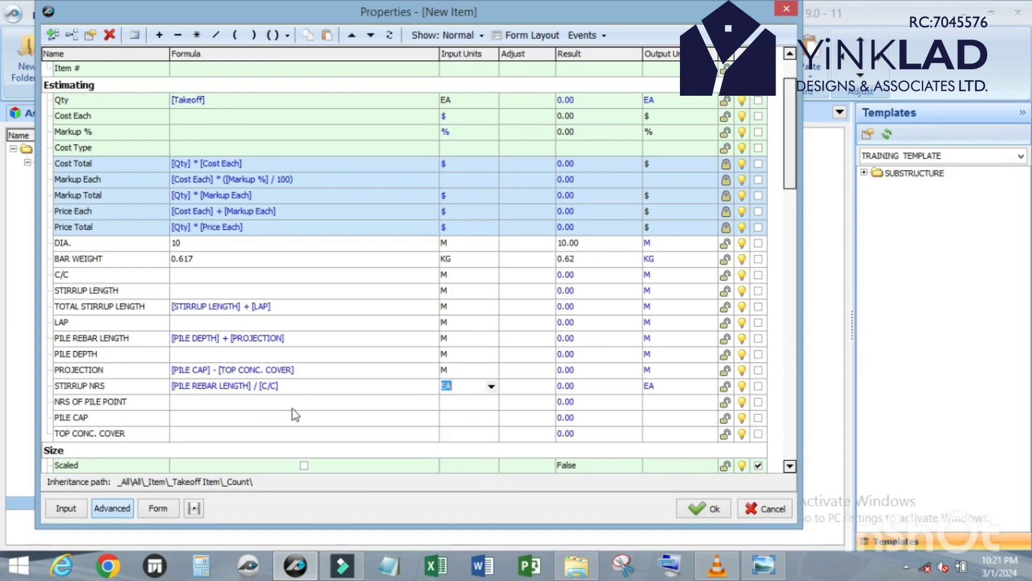
{"action": "left_click", "coordinate": [490, 402]}
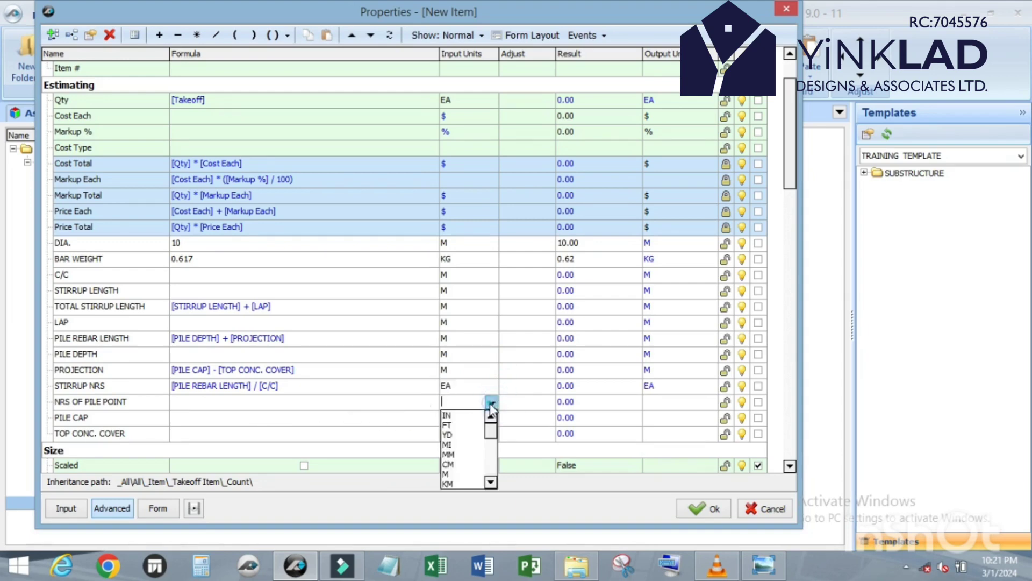
{"action": "scroll", "coordinate": [460, 457], "scroll_direction": "down", "scroll_amount": 2}
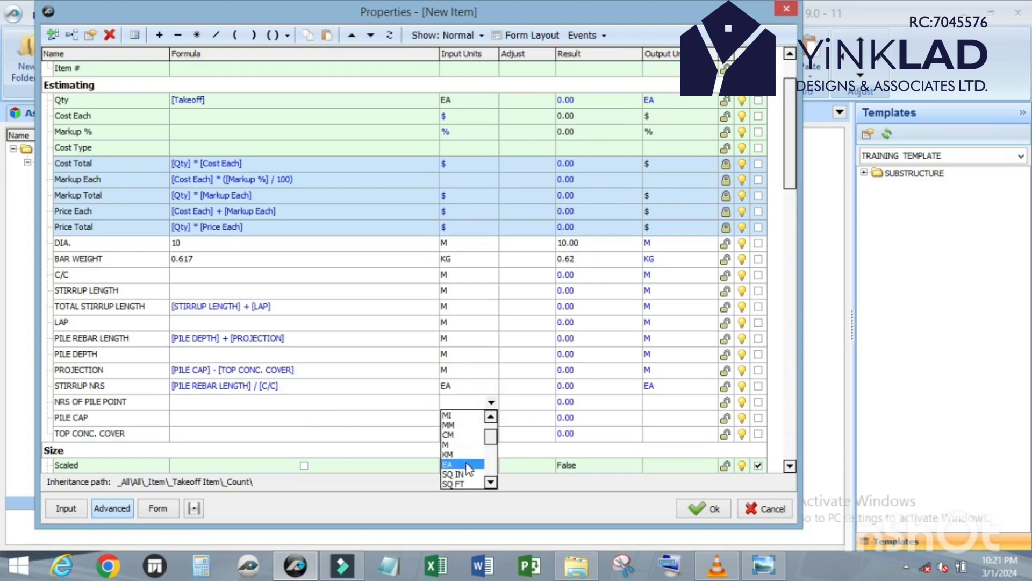
{"action": "left_click", "coordinate": [459, 476]}
Step: Set the input units of PILE CAP and TOP CONC. COVER to M
{"action": "scroll", "coordinate": [458, 369], "scroll_direction": "down", "scroll_amount": 2}
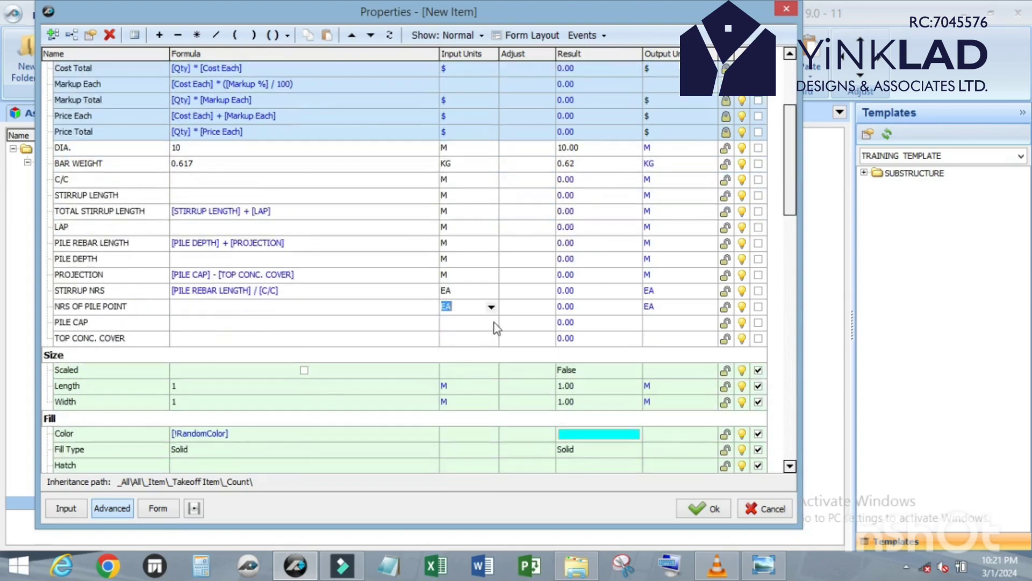
{"action": "left_click", "coordinate": [495, 327]}
{"action": "left_click", "coordinate": [491, 323]}
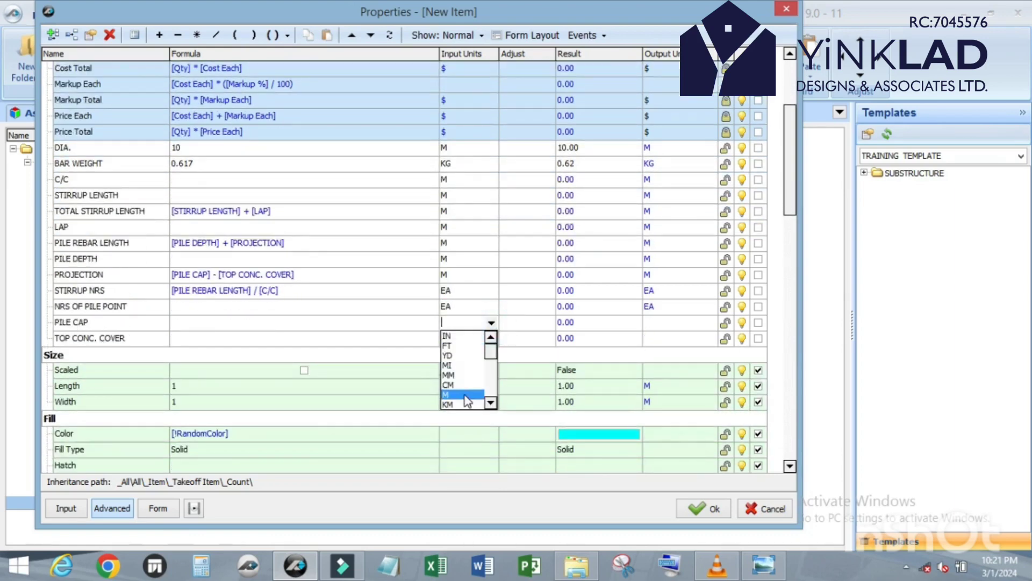
{"action": "left_click", "coordinate": [457, 394]}
{"action": "left_click", "coordinate": [495, 340]}
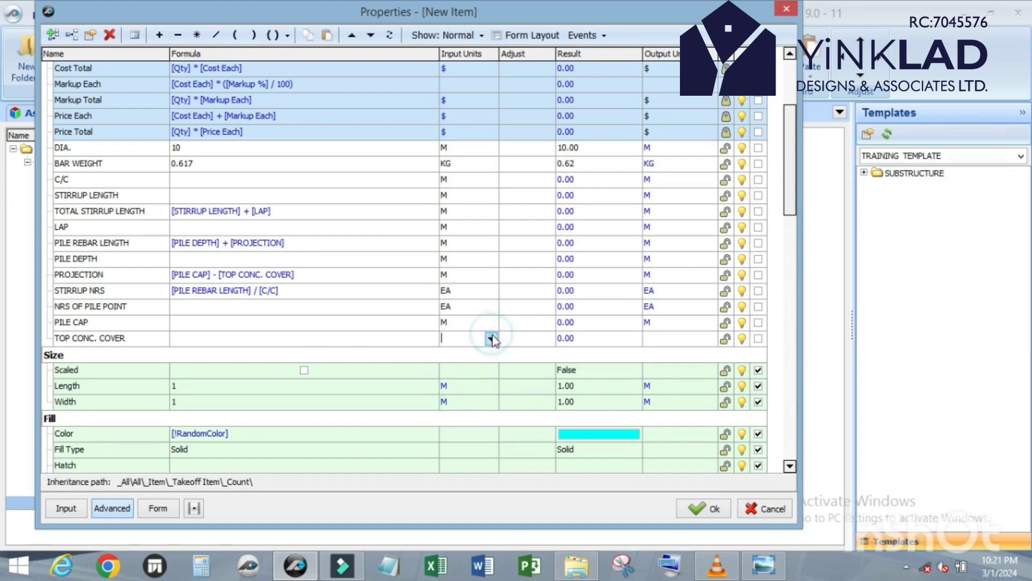
{"action": "left_click", "coordinate": [491, 339]}
{"action": "left_click", "coordinate": [463, 403]}
Step: Clear the formula of Qty under Estimating and the formula of Takeoff under Takeoff Data
{"action": "scroll", "coordinate": [452, 348], "scroll_direction": "up", "scroll_amount": 2}
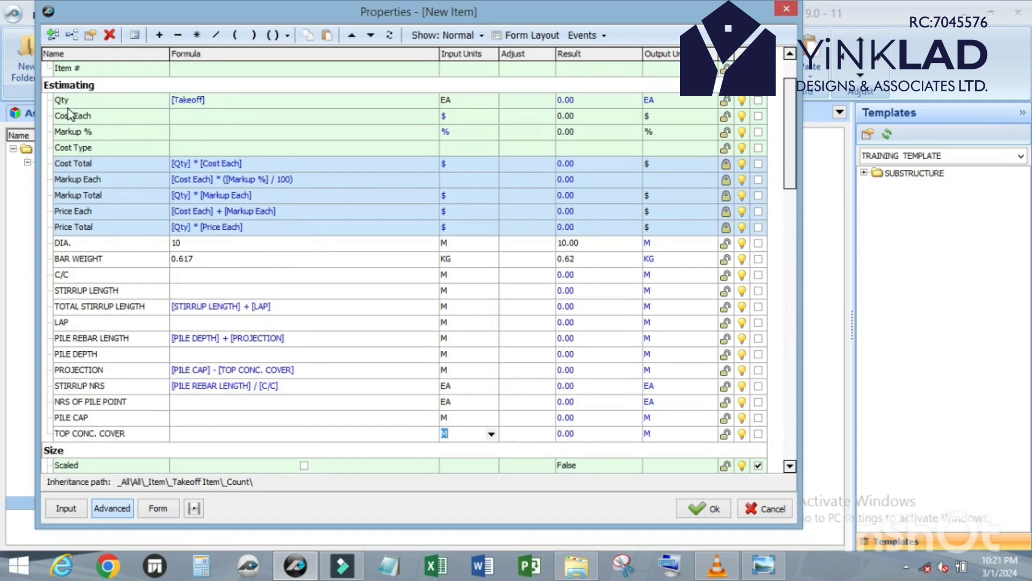
{"action": "left_click", "coordinate": [209, 100]}
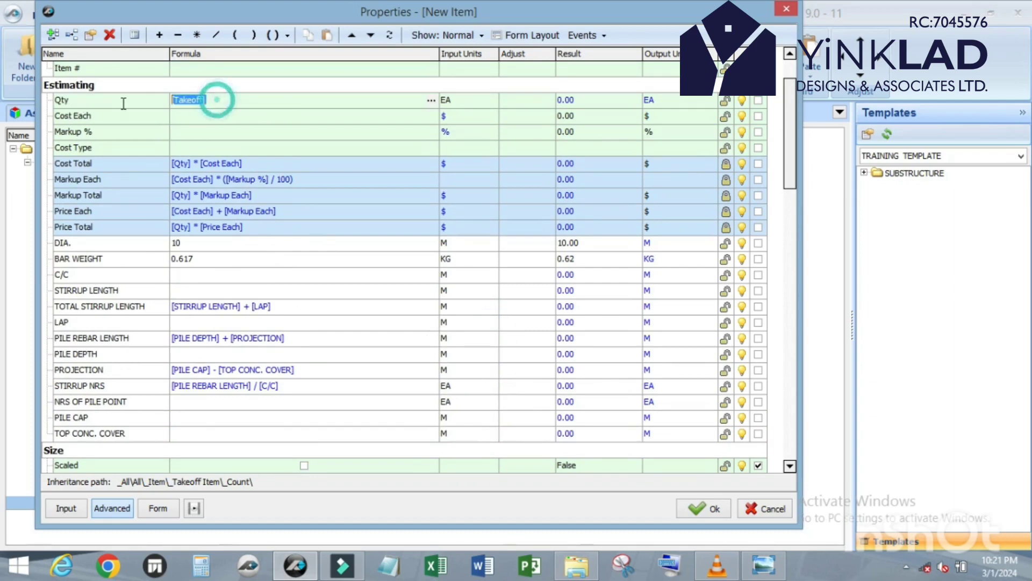
{"action": "scroll", "coordinate": [255, 188], "scroll_direction": "down", "scroll_amount": 5}
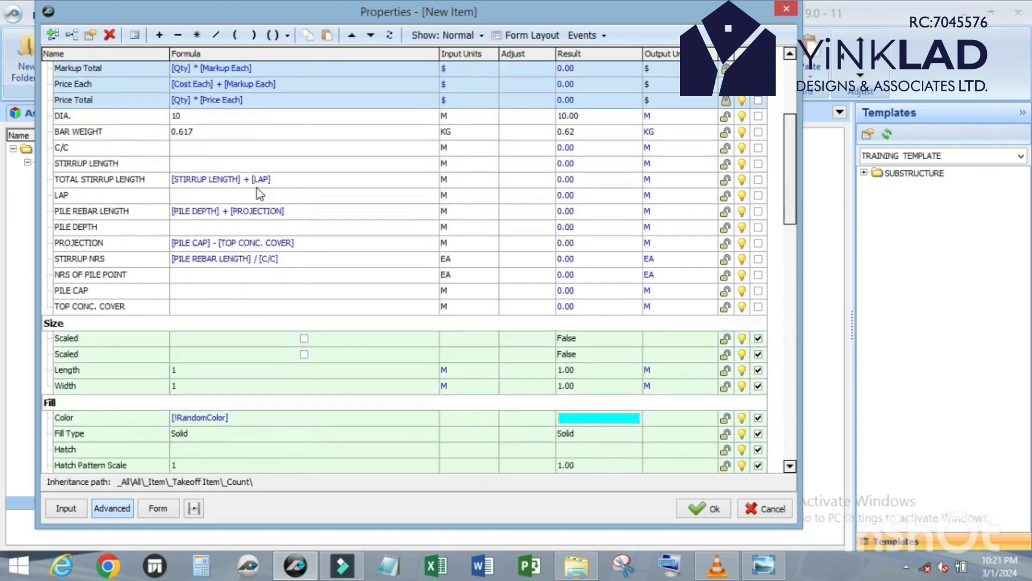
{"action": "scroll", "coordinate": [259, 188], "scroll_direction": "down", "scroll_amount": 5}
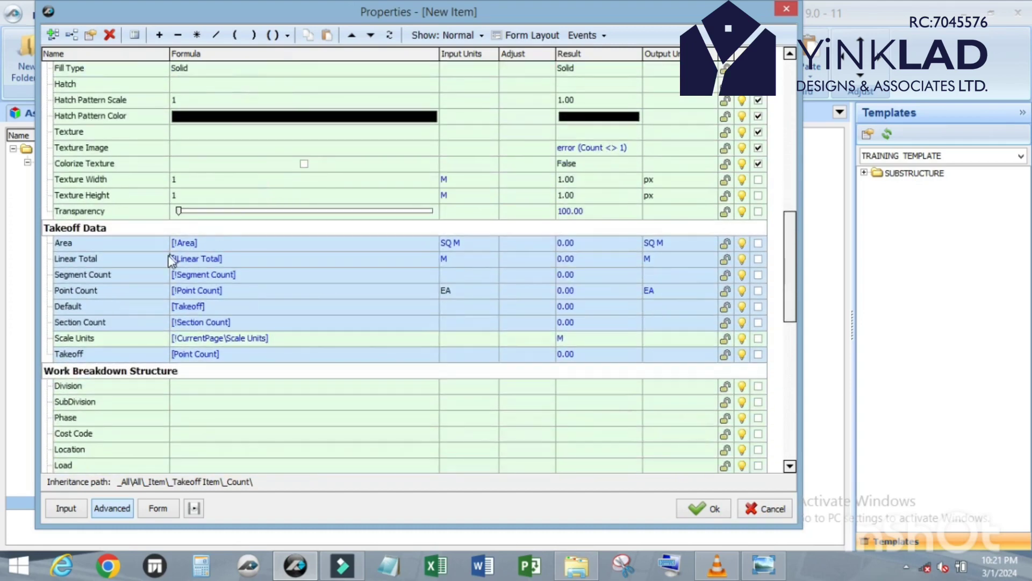
{"action": "left_click", "coordinate": [257, 352]}
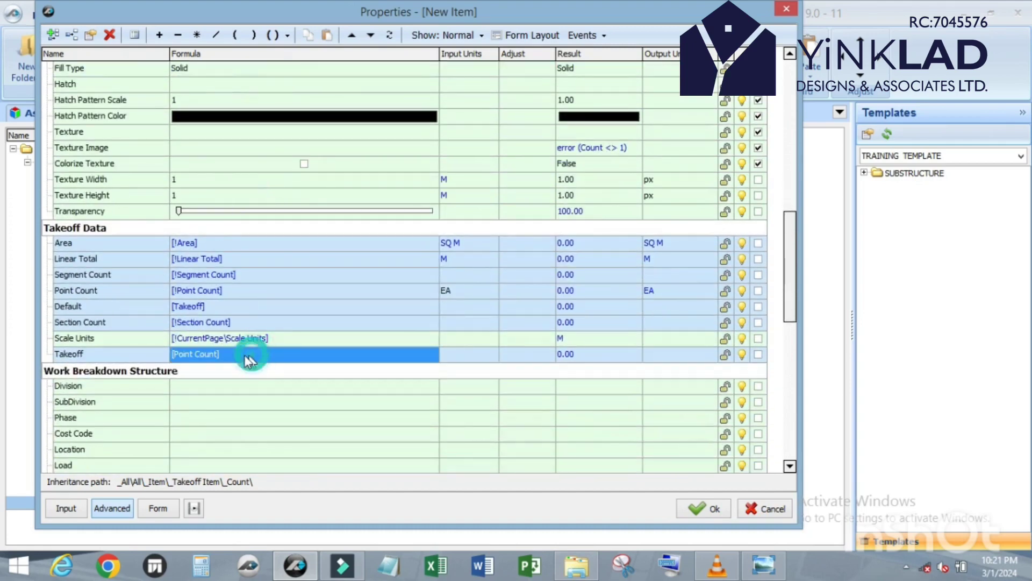
{"action": "left_click", "coordinate": [554, 291]}
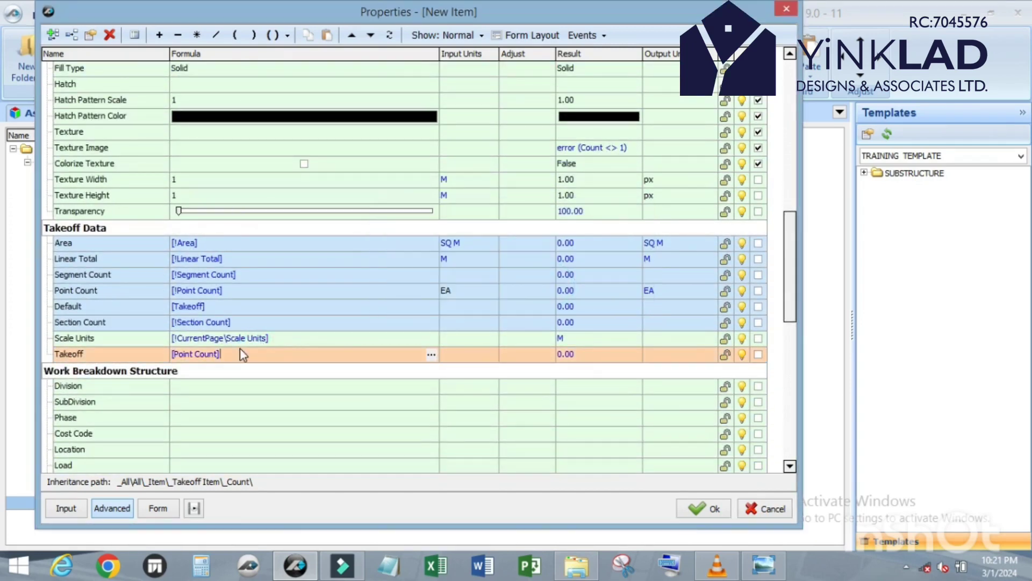
{"action": "key", "text": "Delete"}
Step: Set the Takeoff property's input unit to KG and its formula to [Qty]
{"action": "left_click", "coordinate": [464, 354]}
{"action": "type", "text": "KG"}
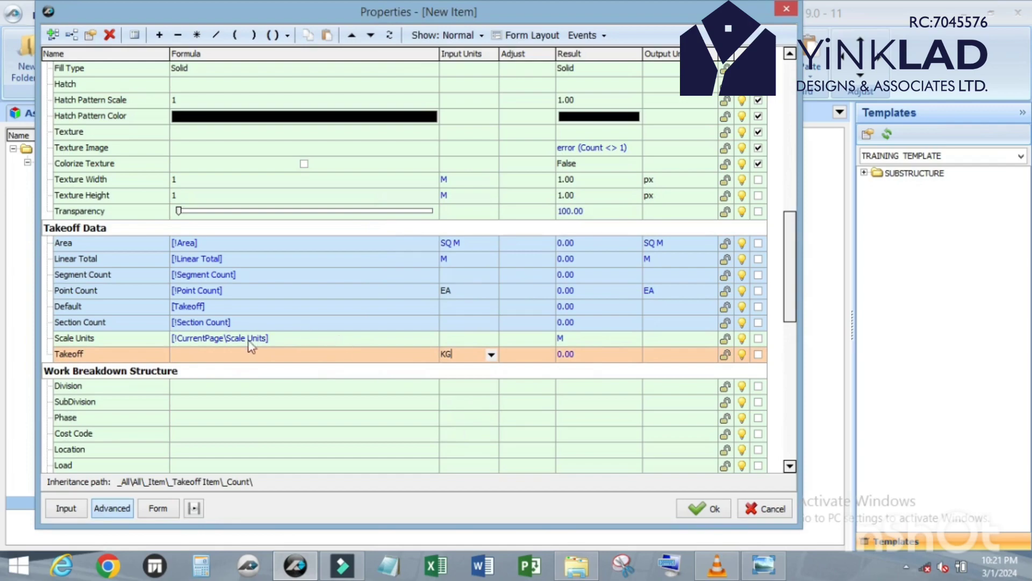
{"action": "scroll", "coordinate": [185, 300], "scroll_direction": "up", "scroll_amount": 4}
{"action": "scroll", "coordinate": [186, 292], "scroll_direction": "up", "scroll_amount": 7}
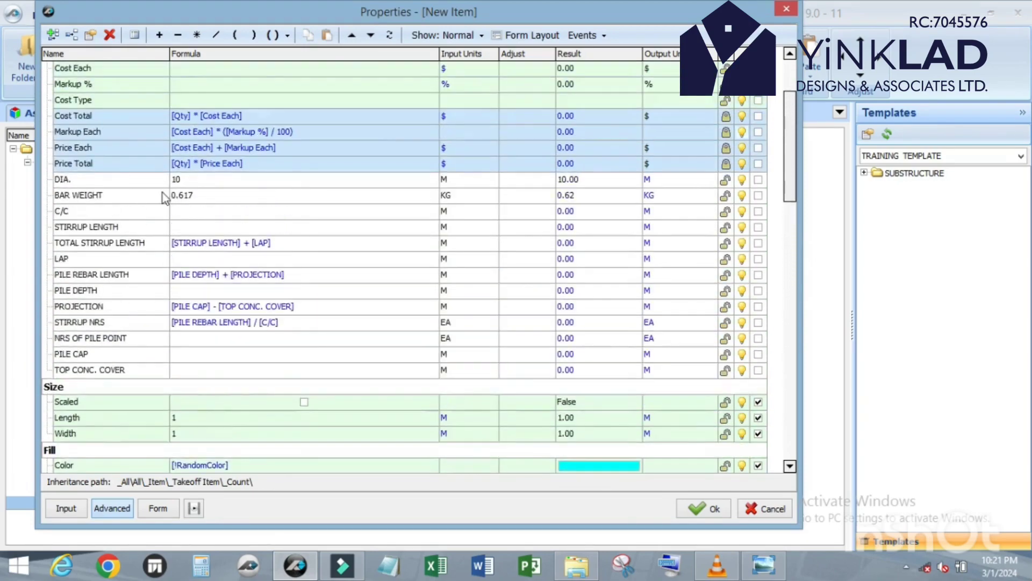
{"action": "left_click", "coordinate": [72, 149]}
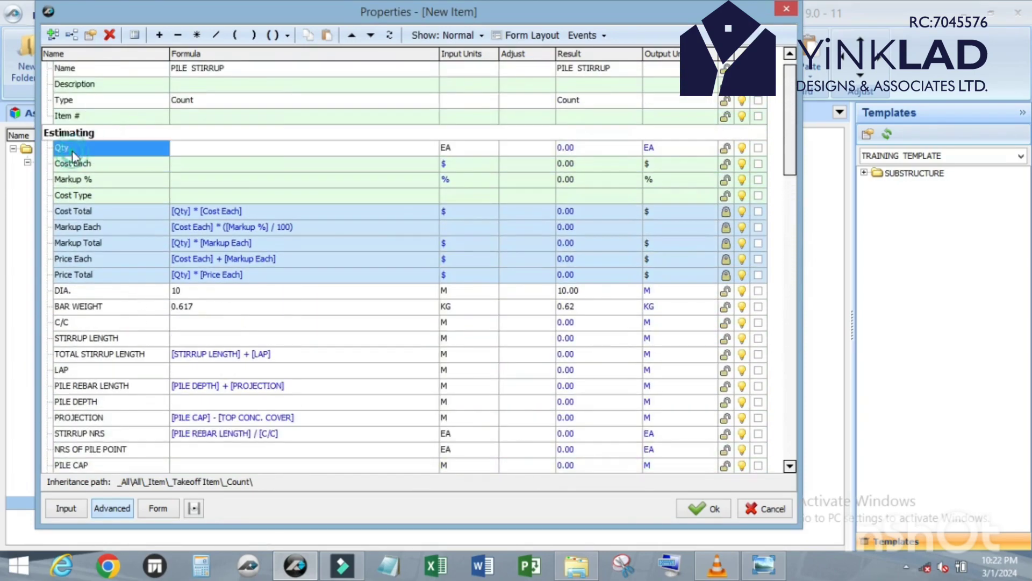
{"action": "scroll", "coordinate": [114, 425], "scroll_direction": "down", "scroll_amount": 1}
{"action": "scroll", "coordinate": [132, 476], "scroll_direction": "down", "scroll_amount": 6}
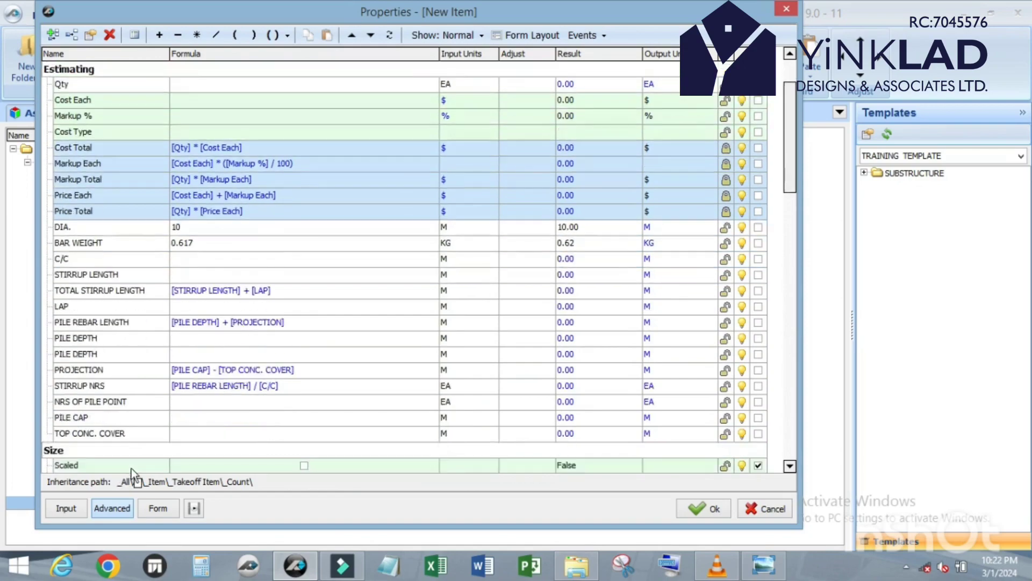
{"action": "scroll", "coordinate": [133, 474], "scroll_direction": "down", "scroll_amount": 4}
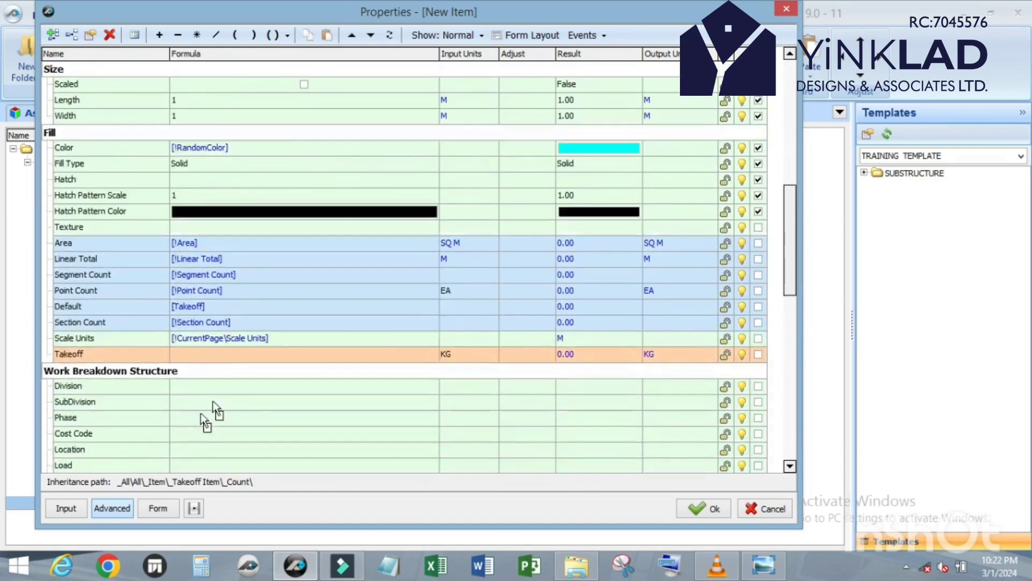
{"action": "left_click", "coordinate": [246, 371]}
{"action": "left_click_drag", "start_coordinate": [246, 376], "coordinate": [260, 369]}
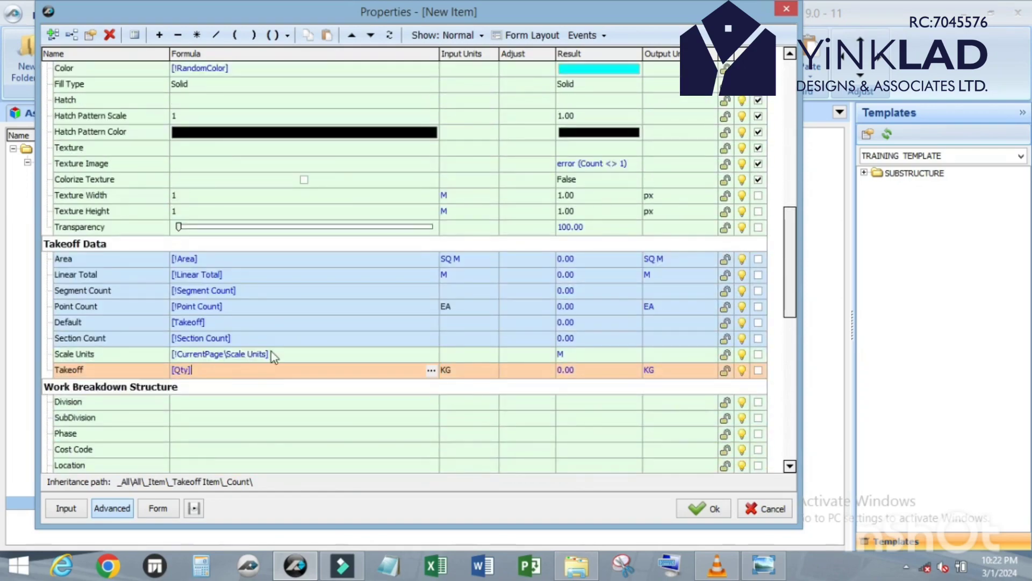
{"action": "left_click", "coordinate": [279, 337]}
Step: Set the input unit of the DIA. property under Estimating to MM
{"action": "scroll", "coordinate": [283, 319], "scroll_direction": "up", "scroll_amount": 6}
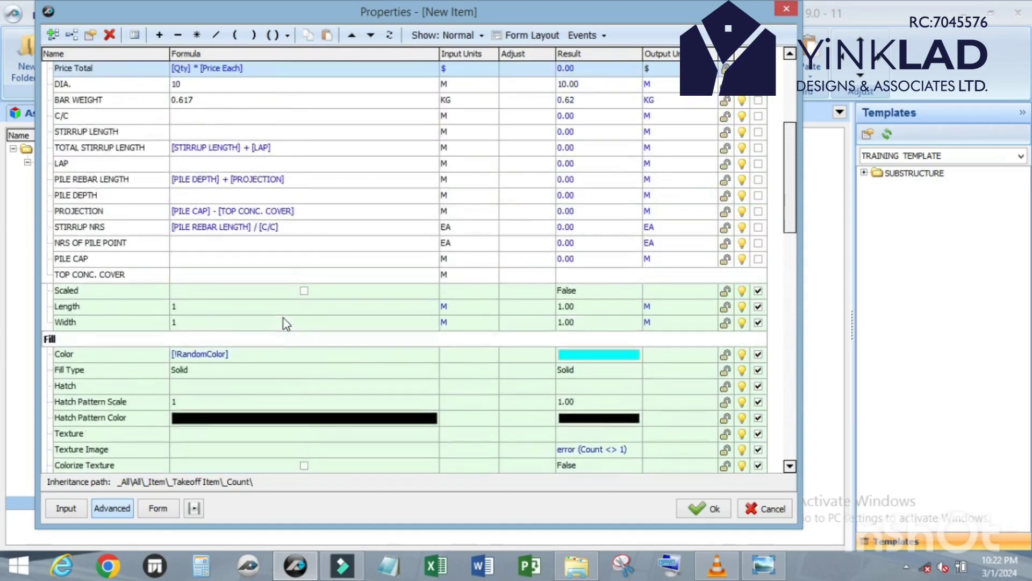
{"action": "scroll", "coordinate": [282, 318], "scroll_direction": "up", "scroll_amount": 4}
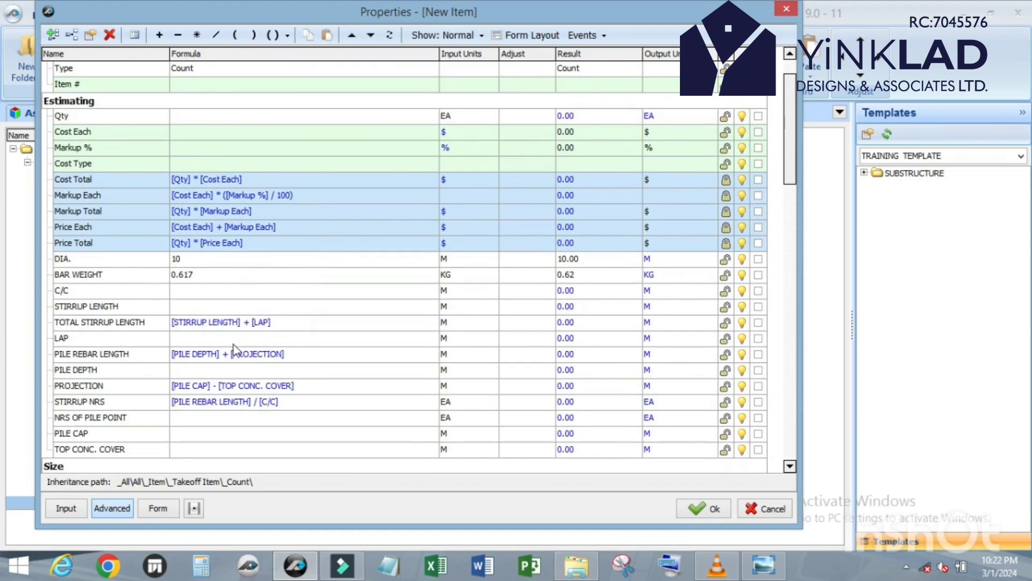
{"action": "scroll", "coordinate": [252, 333], "scroll_direction": "up", "scroll_amount": 2}
{"action": "scroll", "coordinate": [253, 331], "scroll_direction": "down", "scroll_amount": 2}
{"action": "scroll", "coordinate": [253, 331], "scroll_direction": "up", "scroll_amount": 2}
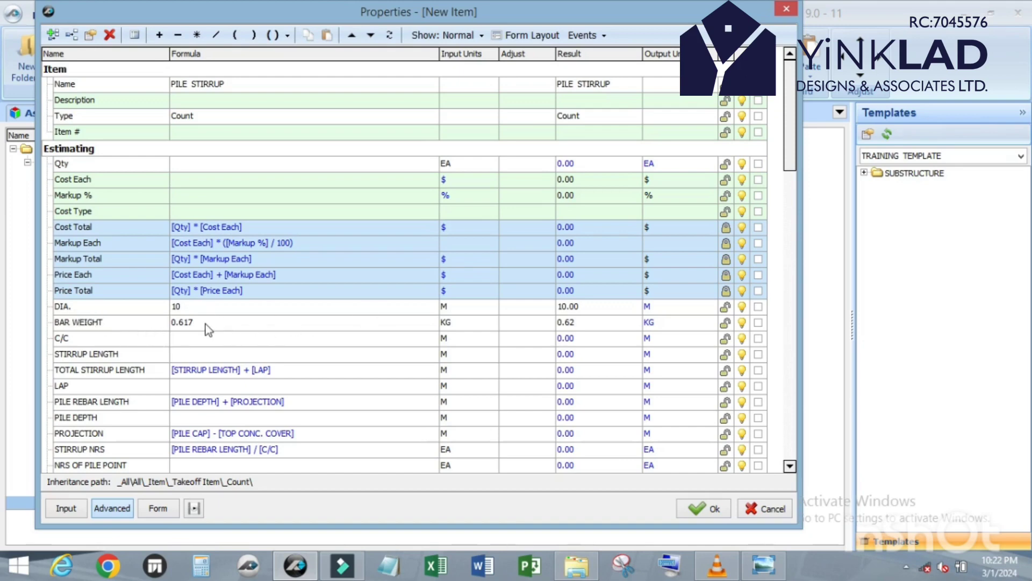
{"action": "left_click", "coordinate": [472, 306]}
{"action": "left_click", "coordinate": [490, 307]}
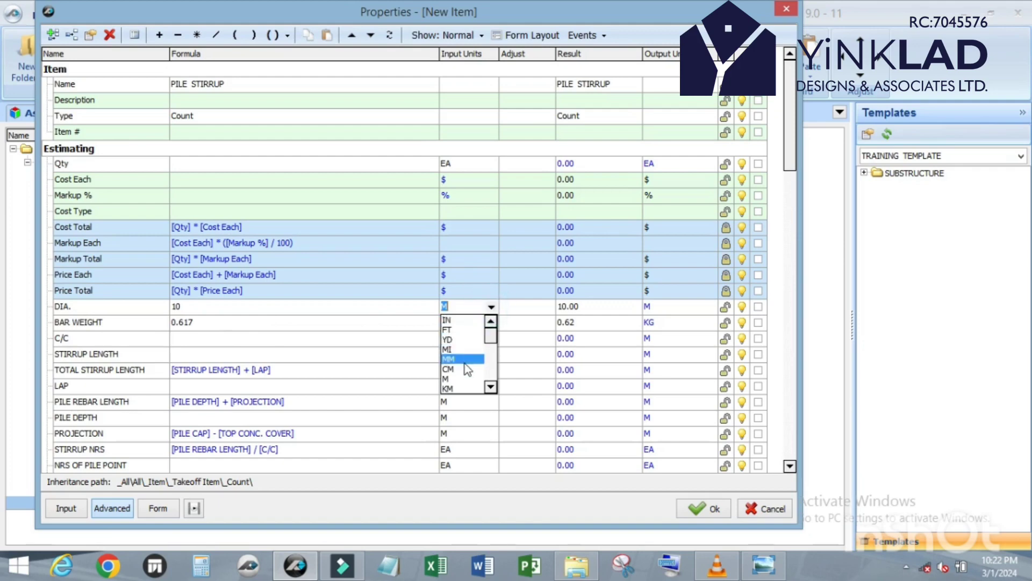
{"action": "scroll", "coordinate": [469, 352], "scroll_direction": "down", "scroll_amount": 1}
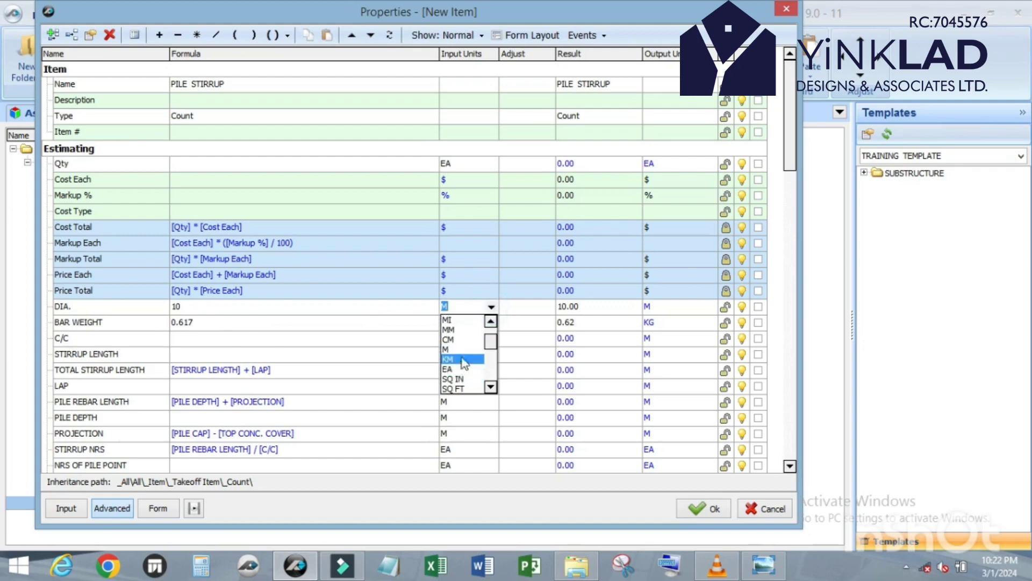
{"action": "left_click", "coordinate": [465, 330]}
{"action": "left_click", "coordinate": [385, 319]}
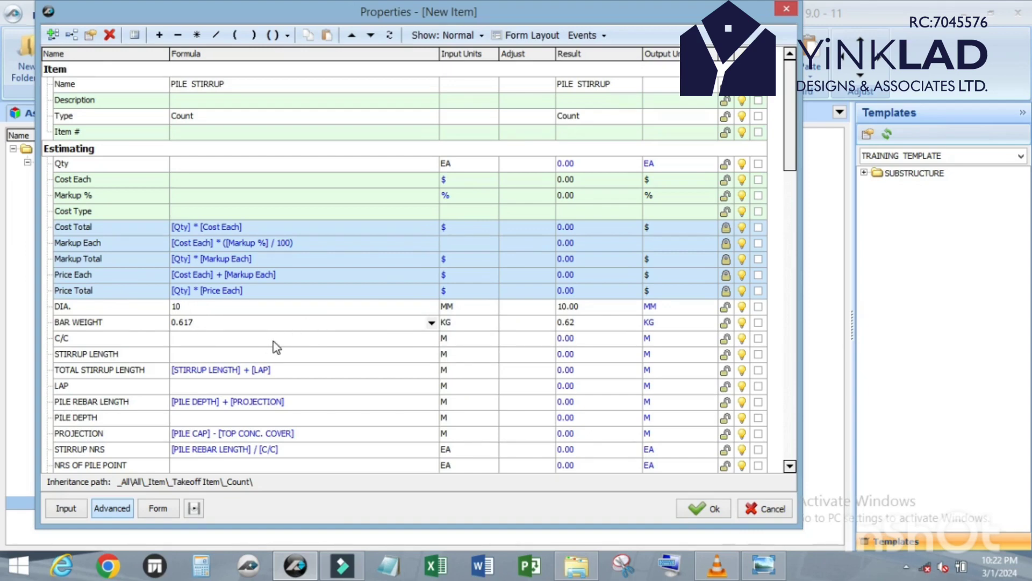
Step: Set the formula value of the C/C property to 0.15
{"action": "left_click", "coordinate": [422, 337]}
{"action": "left_click", "coordinate": [428, 338]}
{"action": "left_click", "coordinate": [405, 362]}
{"action": "left_click", "coordinate": [233, 355]}
Step: View the construction site photo of the pile reinforcement in Windows Photo Viewer, then return to the item properties
{"action": "scroll", "coordinate": [99, 312], "scroll_direction": "down", "scroll_amount": 1}
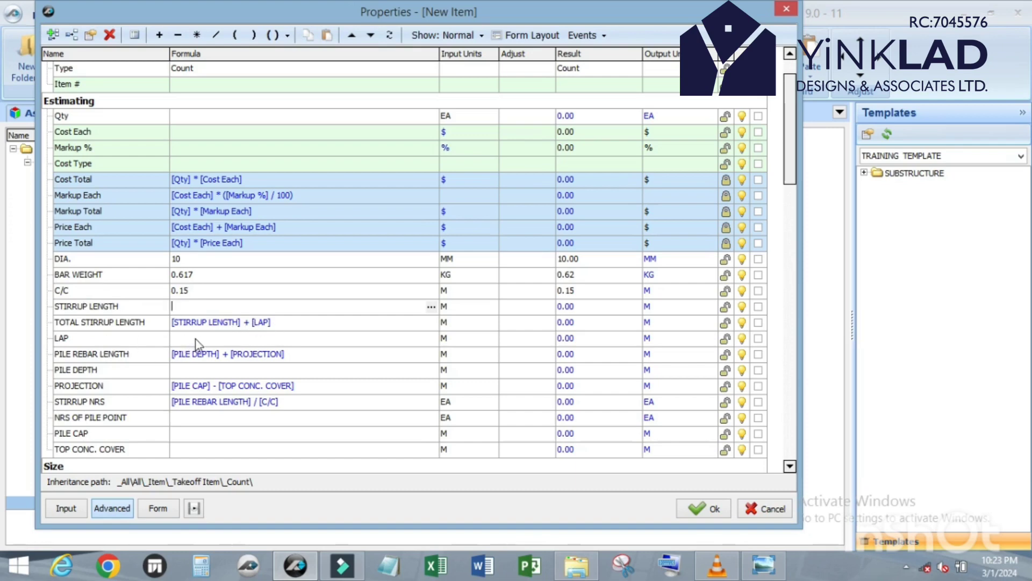
{"action": "scroll", "coordinate": [196, 338], "scroll_direction": "down", "scroll_amount": 1}
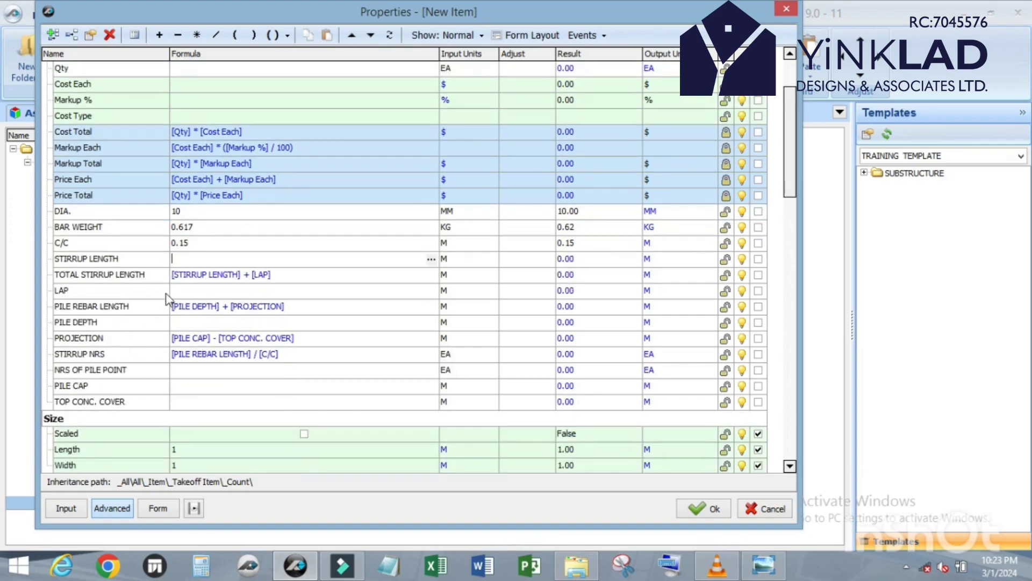
{"action": "scroll", "coordinate": [169, 293], "scroll_direction": "up", "scroll_amount": 1}
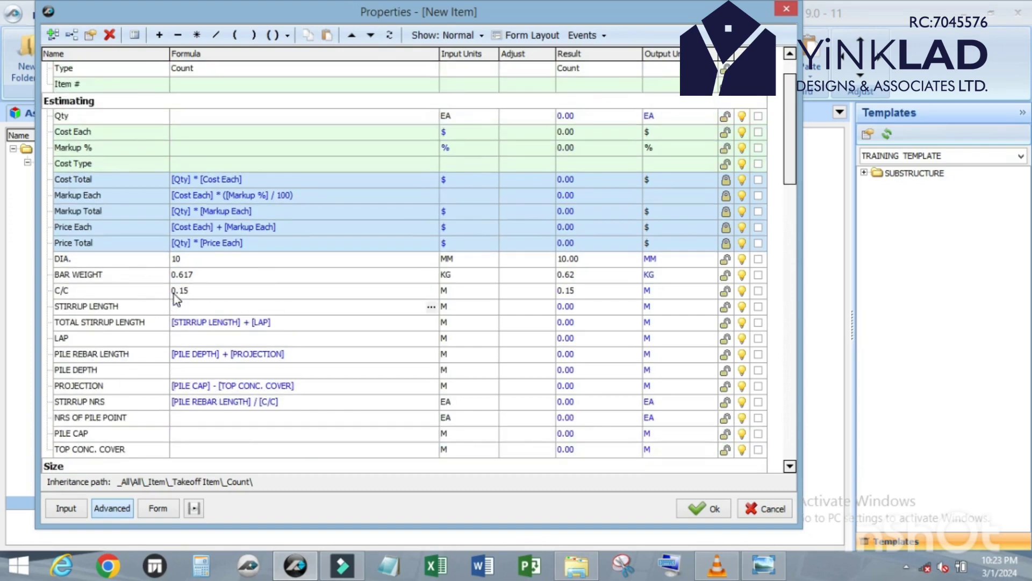
{"action": "left_click", "coordinate": [173, 306]}
{"action": "left_click", "coordinate": [764, 564]}
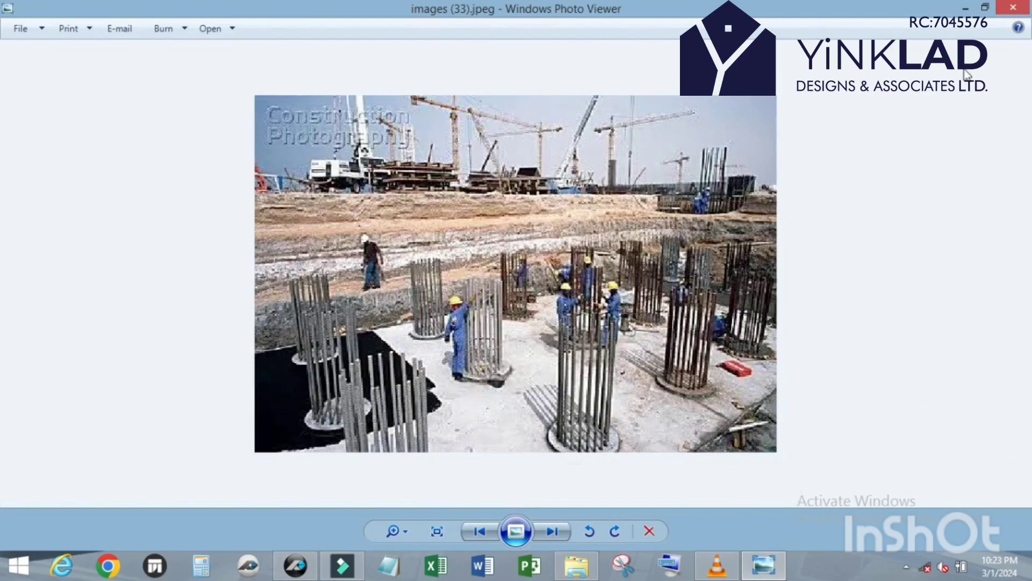
{"action": "left_click", "coordinate": [966, 8]}
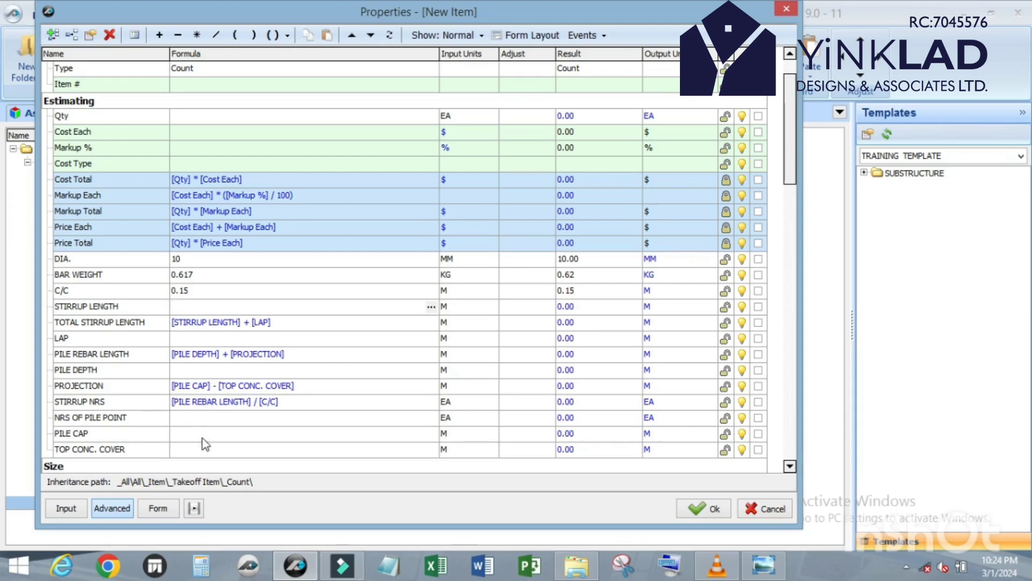
Step: Rename the PILE CAP property as PILE CAP DEPTH
{"action": "left_click", "coordinate": [99, 432]}
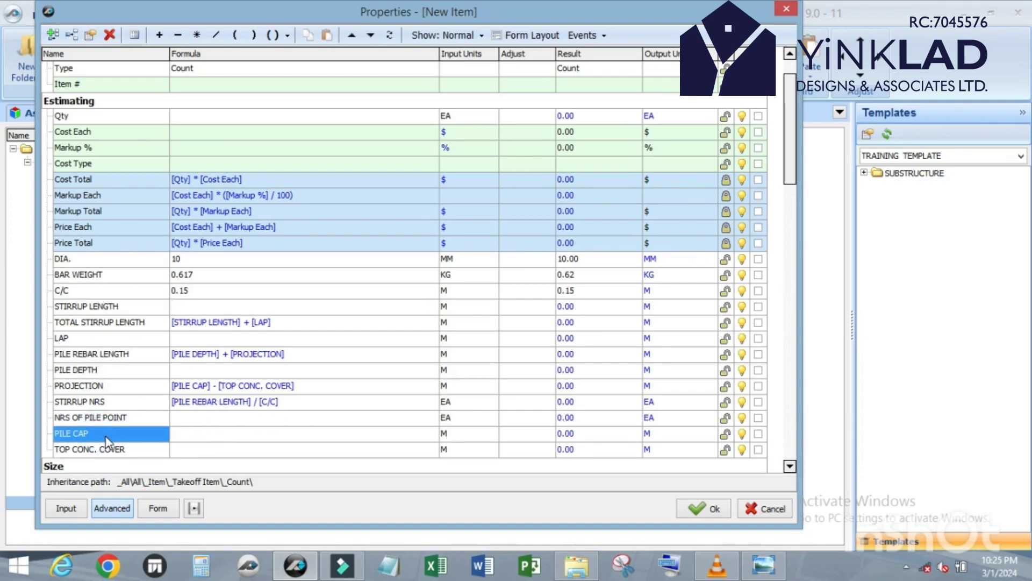
{"action": "left_click", "coordinate": [107, 438]}
{"action": "left_click", "coordinate": [115, 434]}
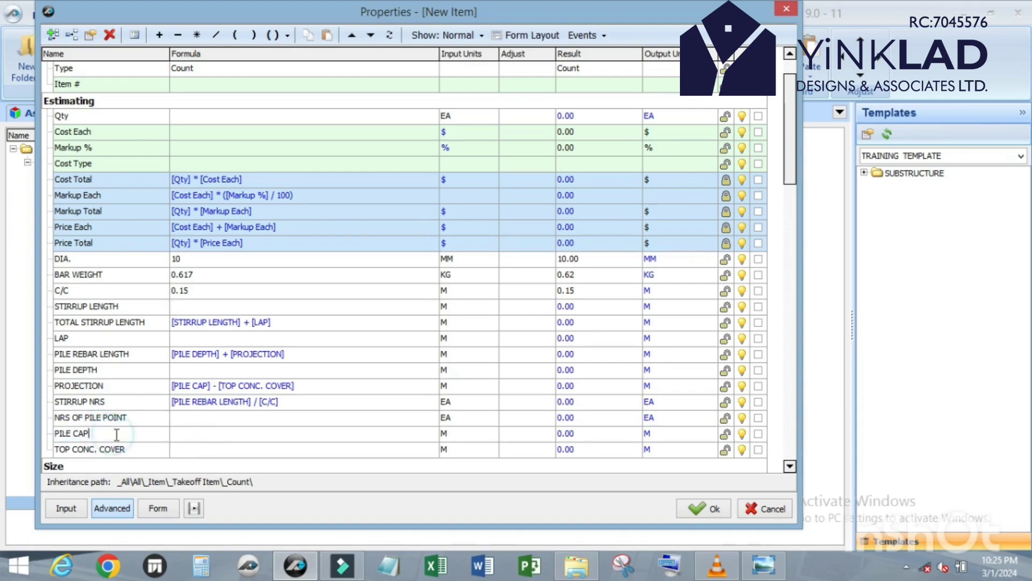
{"action": "type", "text": "DEPTH"}
{"action": "left_click", "coordinate": [150, 408]}
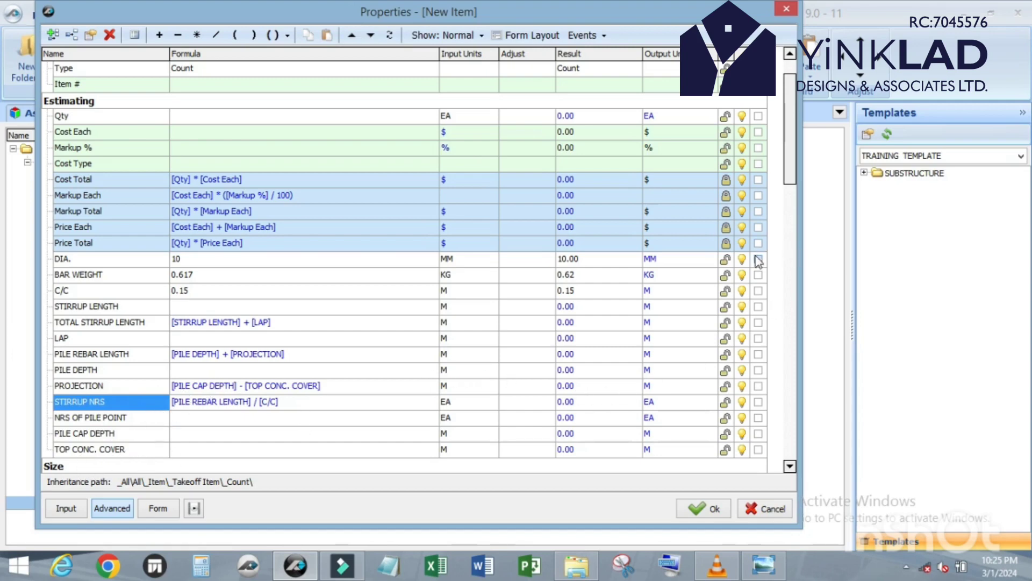
Step: Include DIA., BAR WEIGHT, C/C, STIRRUP LENGTH and LAP in the item's input form
{"action": "scroll", "coordinate": [672, 323], "scroll_direction": "down", "scroll_amount": 1}
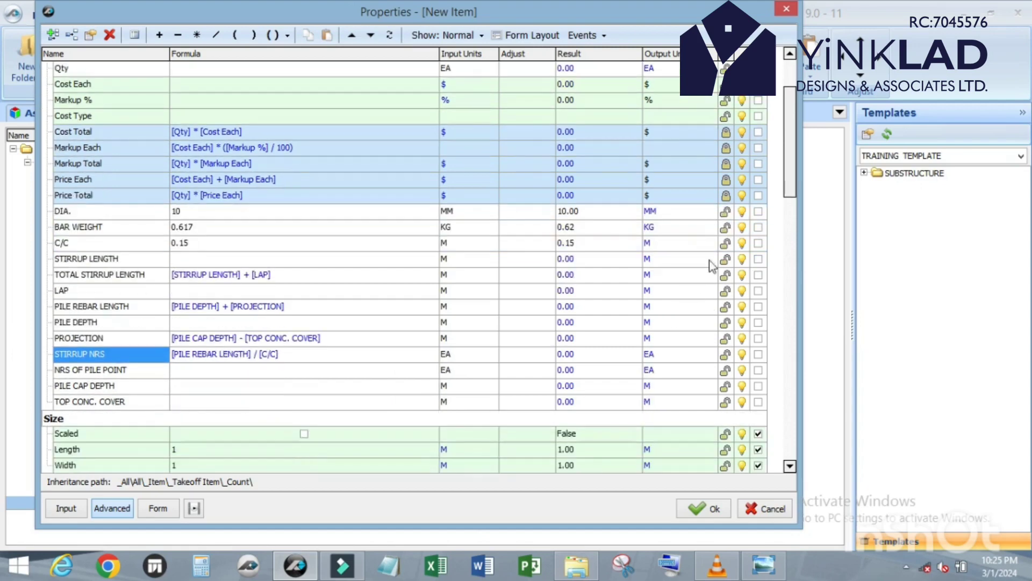
{"action": "left_click", "coordinate": [759, 211]}
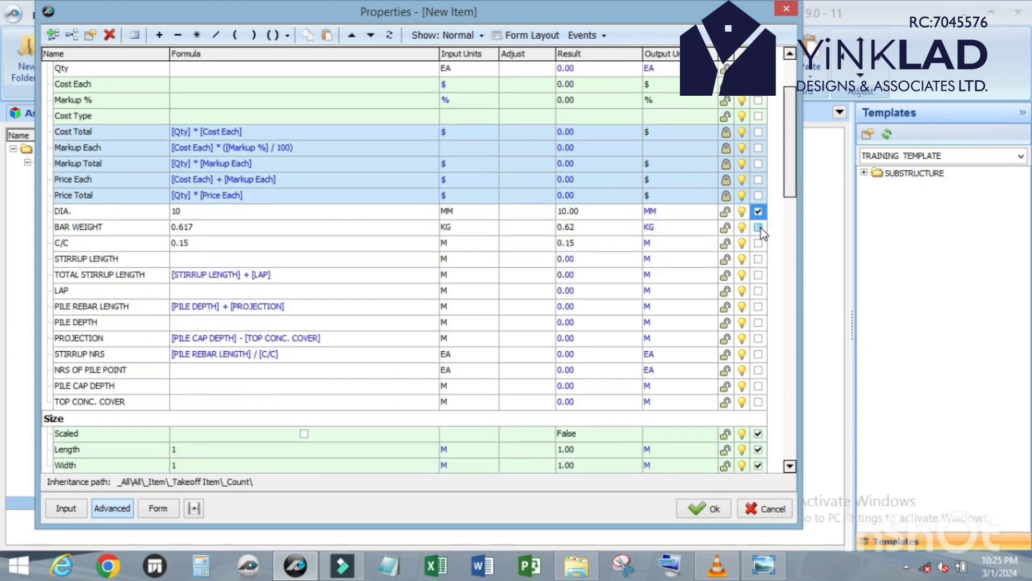
{"action": "left_click", "coordinate": [759, 227]}
{"action": "left_click", "coordinate": [759, 245]}
{"action": "left_click", "coordinate": [759, 259]}
{"action": "scroll", "coordinate": [732, 232], "scroll_direction": "down", "scroll_amount": 1}
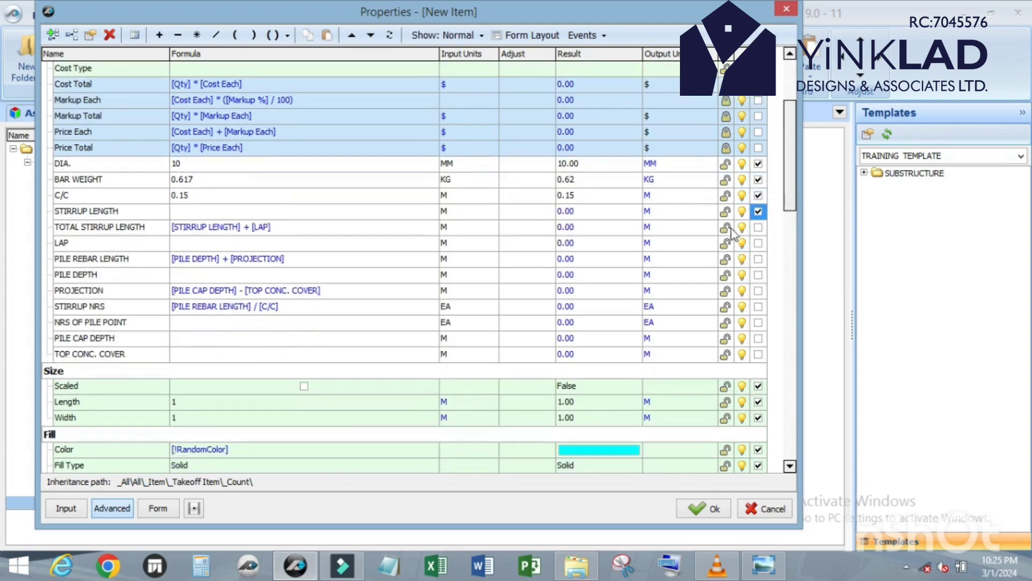
{"action": "left_click", "coordinate": [758, 244]}
Step: Include PILE DEPTH, NRS OF PILE POINT, PILE CAP DEPTH and TOP CONC. COVER in the item's input form
{"action": "scroll", "coordinate": [759, 225], "scroll_direction": "down", "scroll_amount": 2}
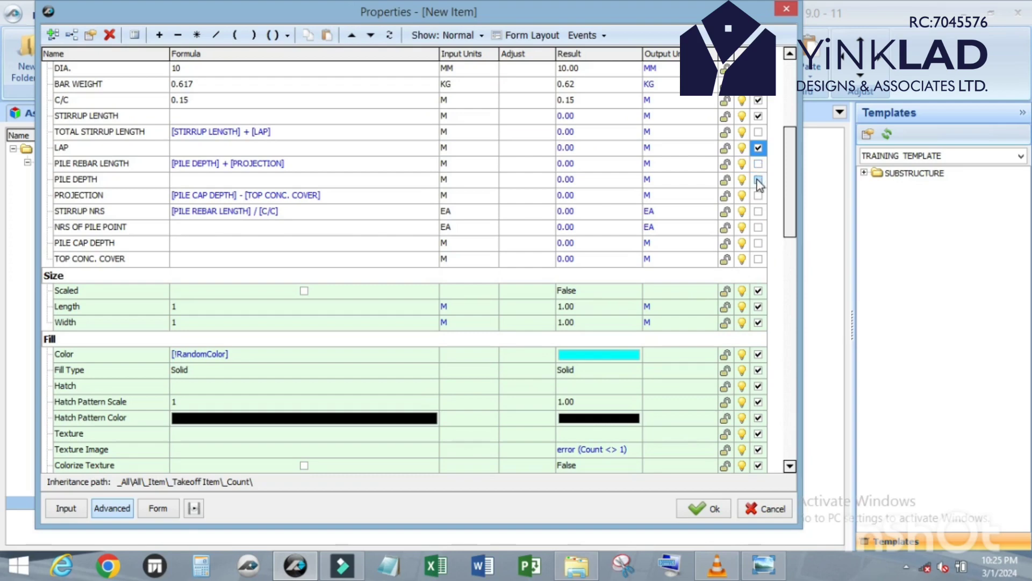
{"action": "left_click", "coordinate": [758, 181]}
{"action": "left_click", "coordinate": [758, 227]}
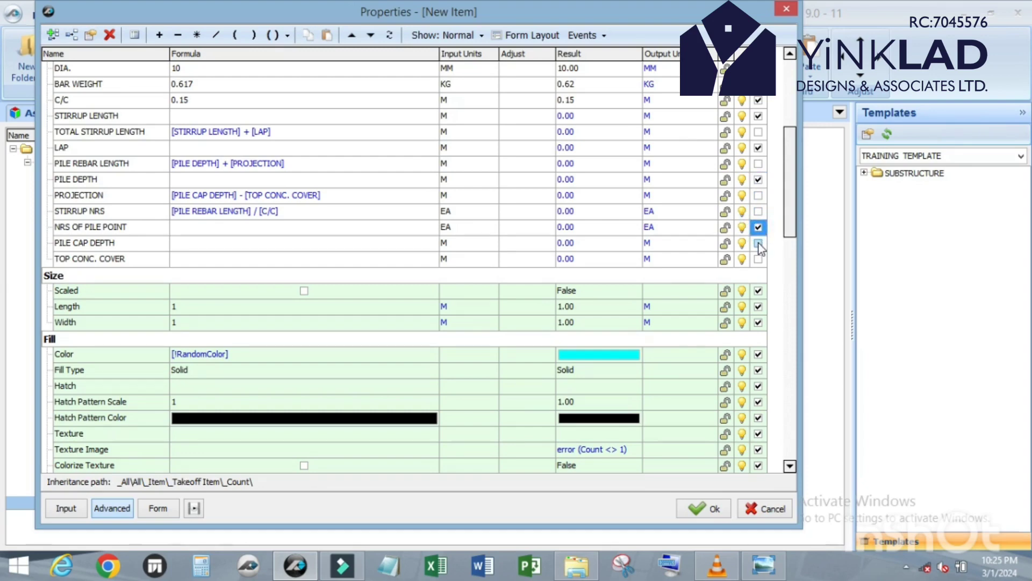
{"action": "left_click", "coordinate": [759, 244]}
{"action": "left_click", "coordinate": [759, 259]}
Step: Exclude the Fill properties from Fill Type through Colorize Texture from the item's input form, keeping Color
{"action": "scroll", "coordinate": [755, 220], "scroll_direction": "up", "scroll_amount": 5}
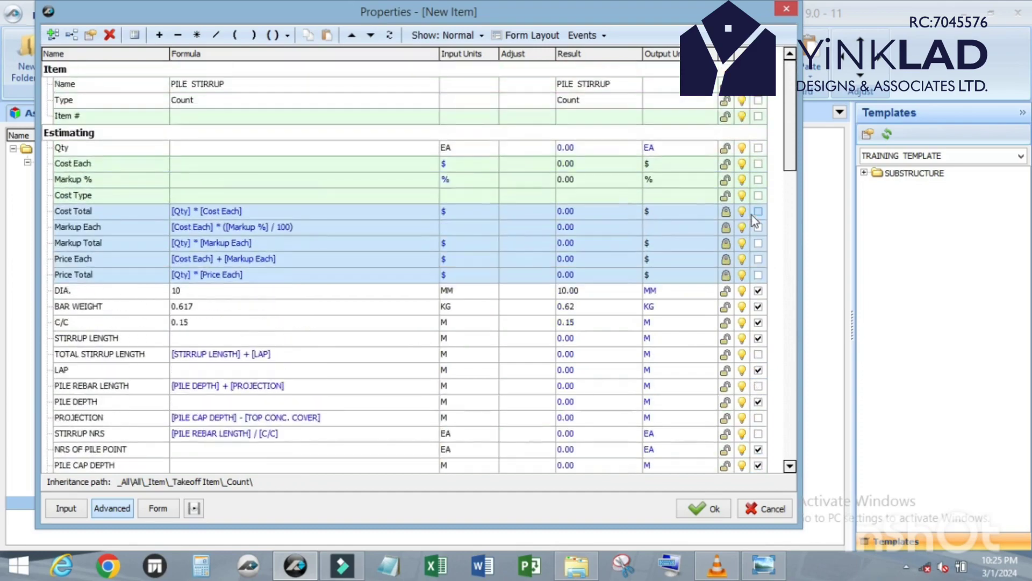
{"action": "scroll", "coordinate": [753, 216], "scroll_direction": "down", "scroll_amount": 5}
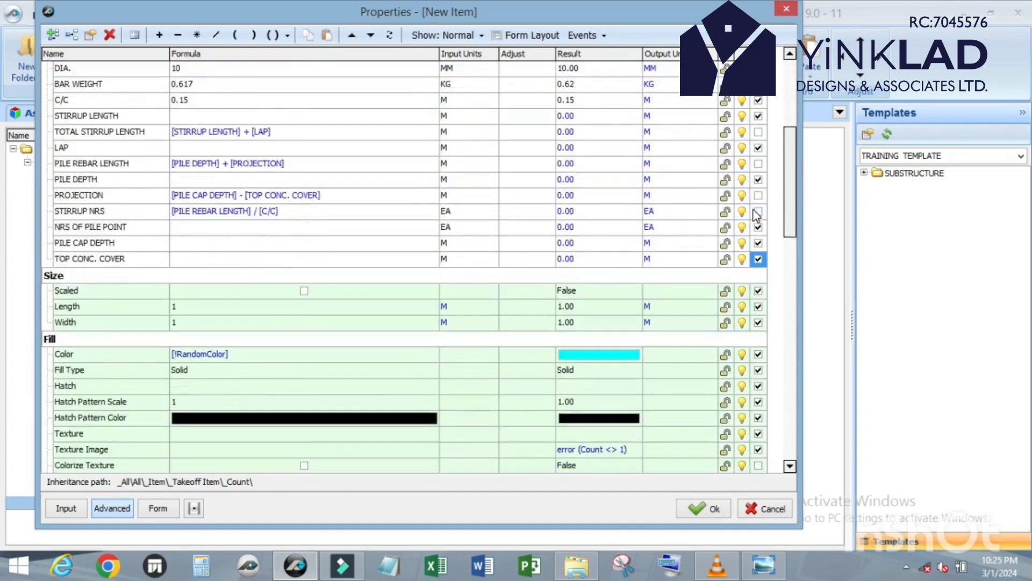
{"action": "scroll", "coordinate": [756, 215], "scroll_direction": "down", "scroll_amount": 3}
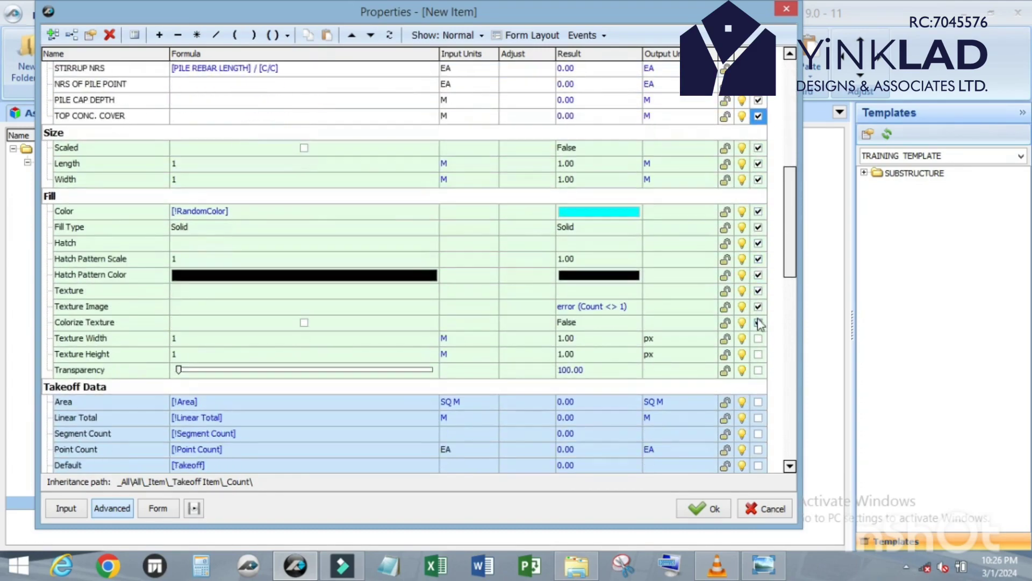
{"action": "left_click", "coordinate": [759, 322]}
{"action": "left_click", "coordinate": [759, 306]}
{"action": "left_click", "coordinate": [758, 291]}
{"action": "left_click", "coordinate": [759, 275]}
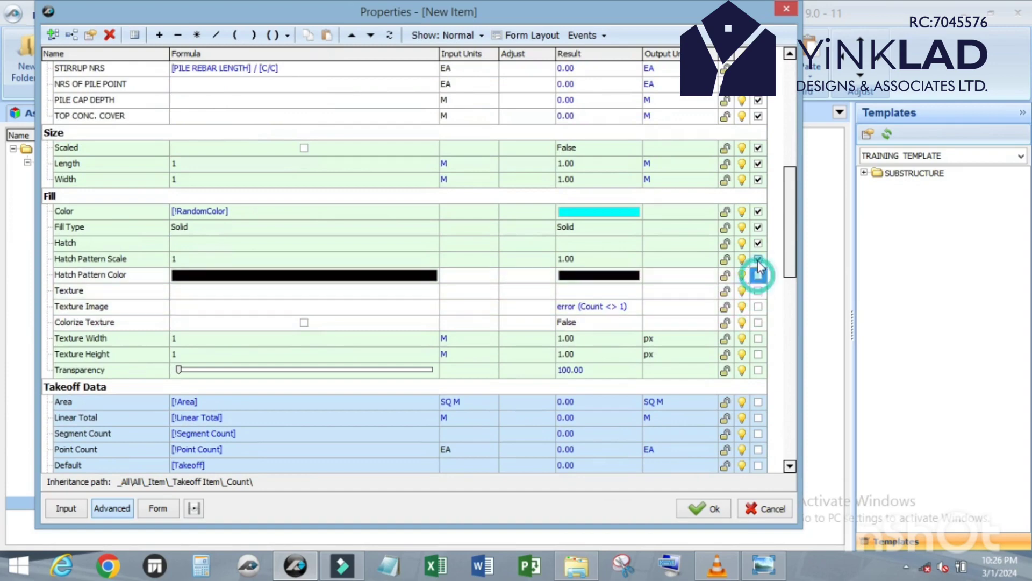
{"action": "left_click", "coordinate": [758, 258]}
{"action": "left_click", "coordinate": [759, 242]}
{"action": "left_click", "coordinate": [759, 226]}
Step: Exclude the Size properties Scaled, Length and Width from the item's input form
{"action": "scroll", "coordinate": [759, 232], "scroll_direction": "up", "scroll_amount": 2}
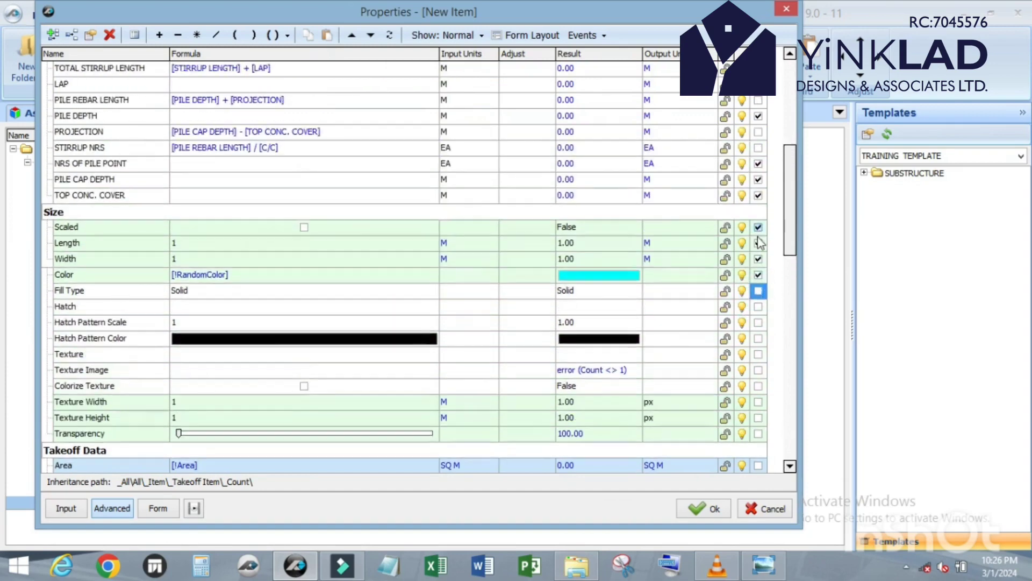
{"action": "left_click", "coordinate": [758, 274]}
{"action": "left_click", "coordinate": [759, 258]}
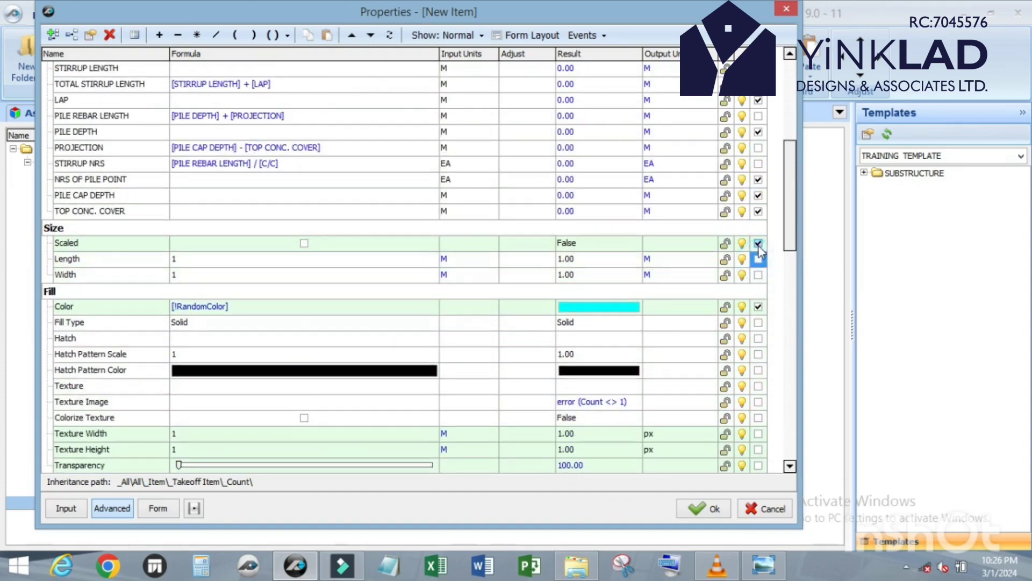
{"action": "left_click", "coordinate": [758, 246]}
Step: In the Form Layout, turn on Show Units for all properties from DIA. through TOP CONC. COVER
{"action": "scroll", "coordinate": [758, 245], "scroll_direction": "up", "scroll_amount": 4}
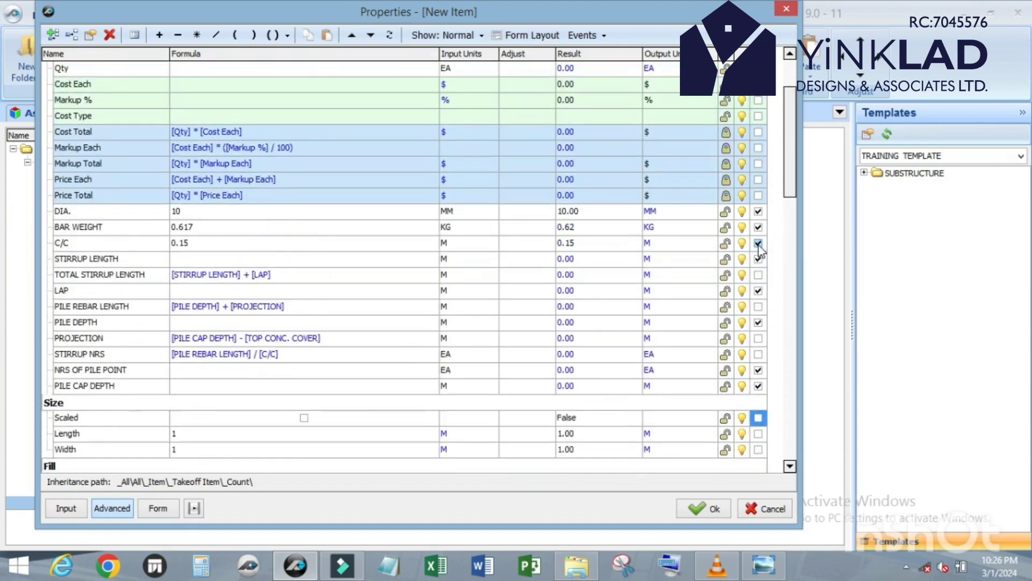
{"action": "scroll", "coordinate": [760, 249], "scroll_direction": "up", "scroll_amount": 2}
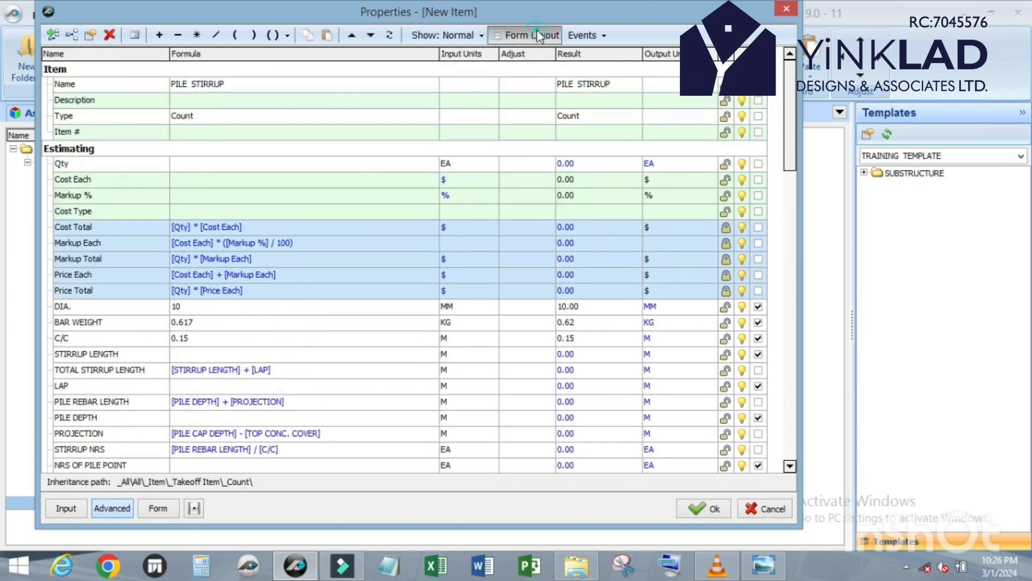
{"action": "left_click", "coordinate": [536, 35]}
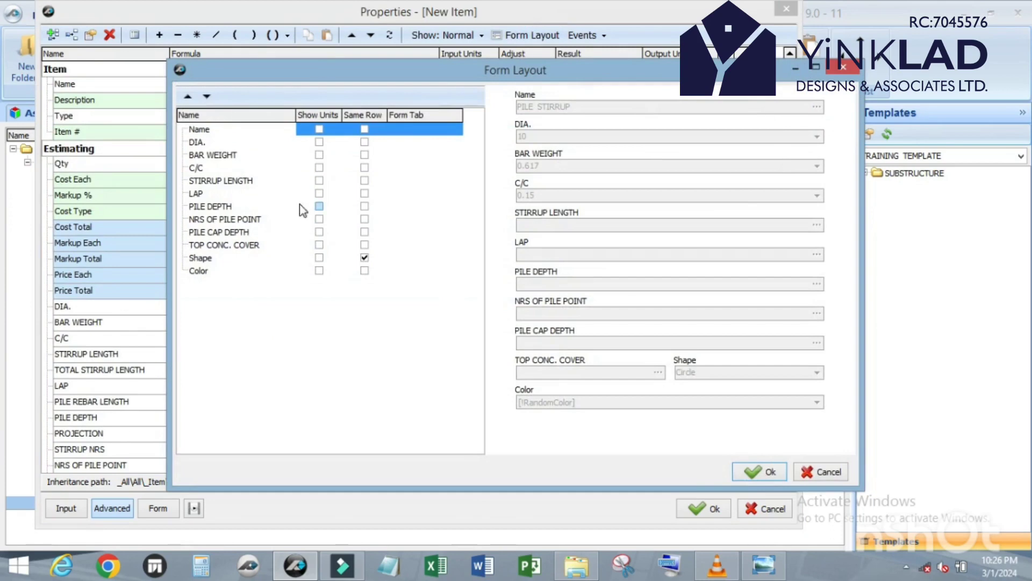
{"action": "left_click", "coordinate": [319, 142]}
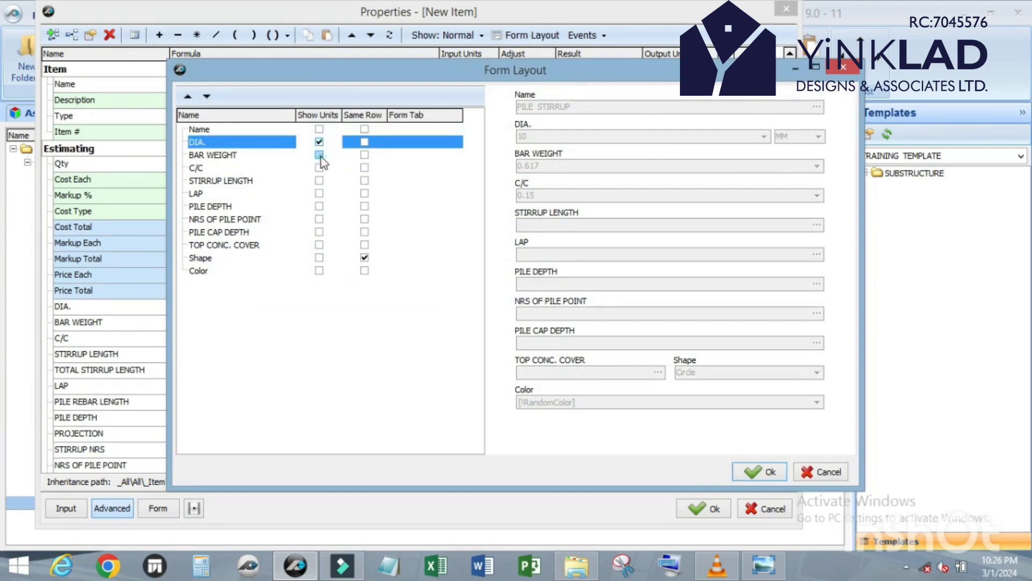
{"action": "left_click", "coordinate": [318, 155]}
{"action": "left_click", "coordinate": [319, 167]}
{"action": "left_click", "coordinate": [319, 180]}
{"action": "left_click", "coordinate": [318, 194]}
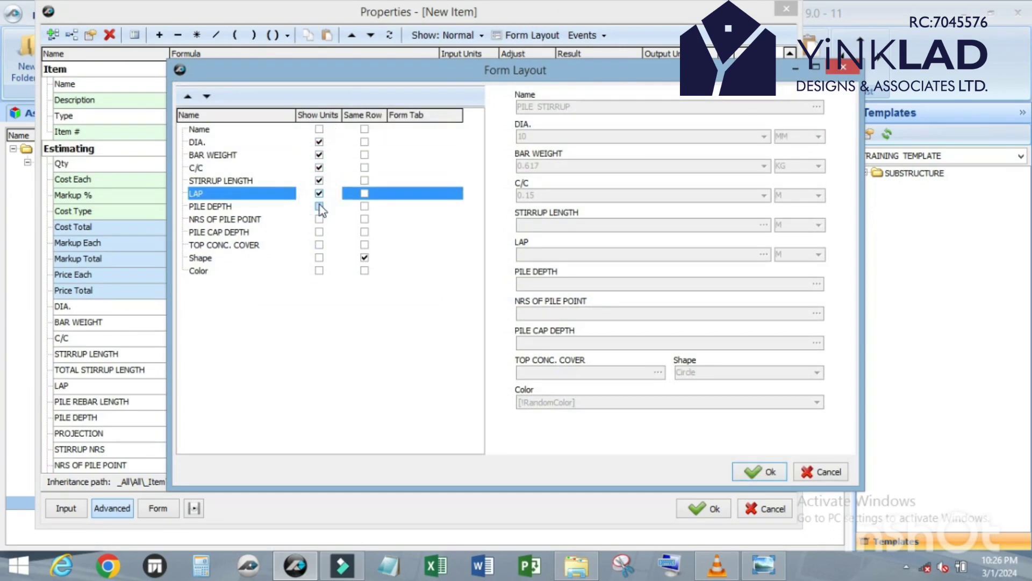
{"action": "left_click", "coordinate": [319, 207]}
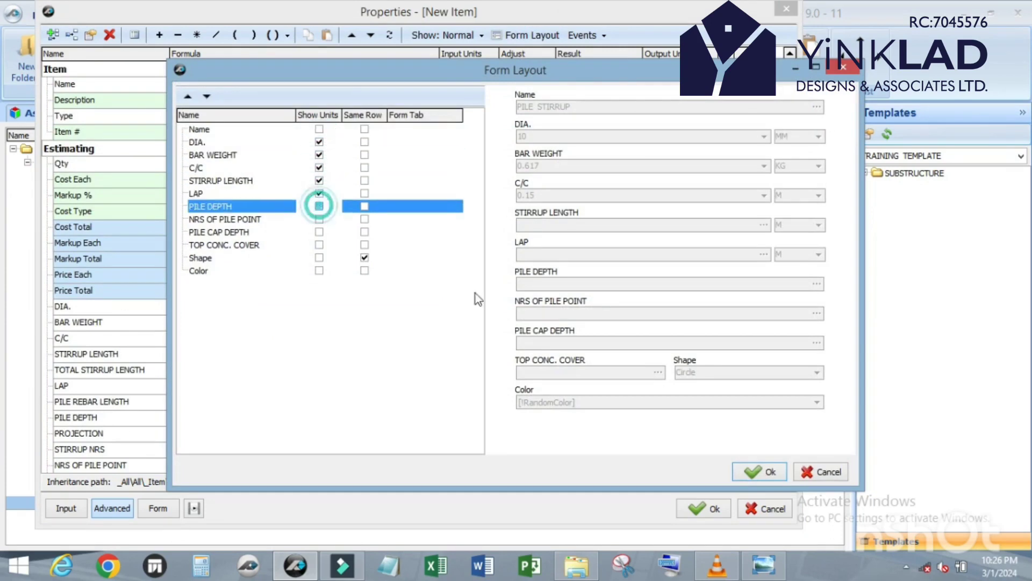
{"action": "left_click", "coordinate": [319, 220]}
{"action": "left_click", "coordinate": [319, 231]}
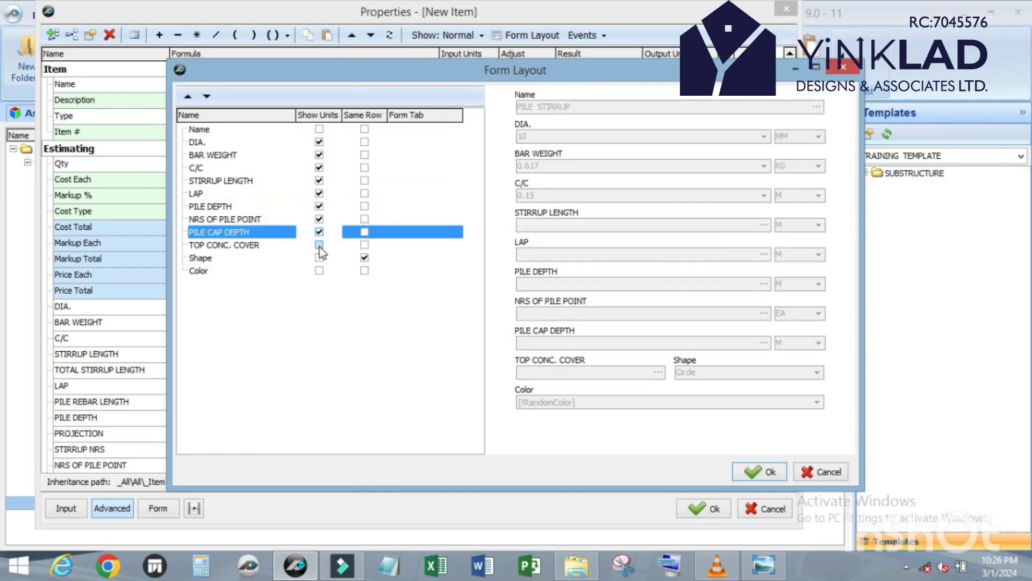
{"action": "left_click", "coordinate": [319, 244]}
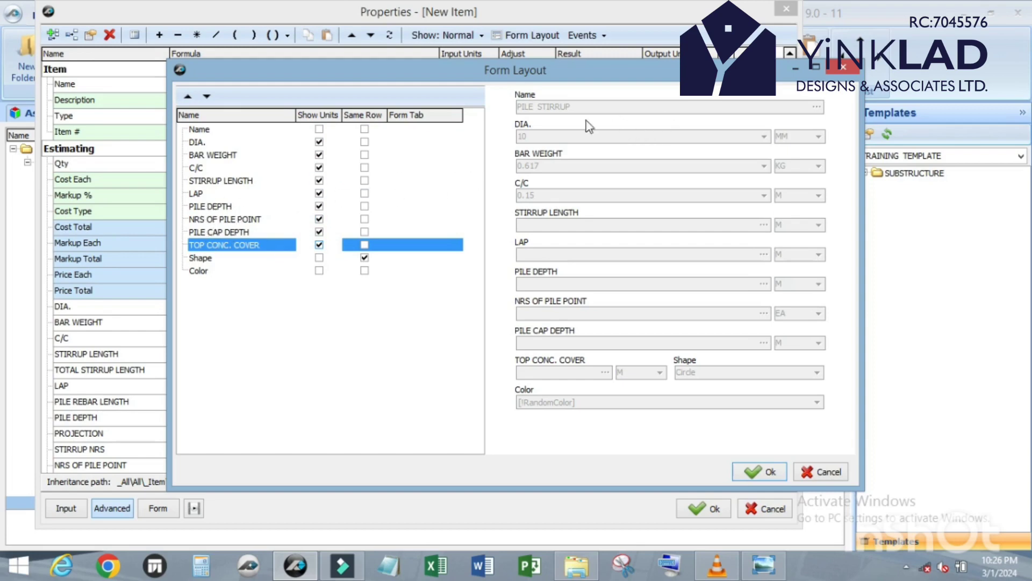
Step: In the Form Layout, turn on Same Row for BAR WEIGHT, STIRRUP LENGTH, PILE DEPTH and PILE CAP DEPTH, and turn it off for Shape
{"action": "left_click", "coordinate": [365, 155]}
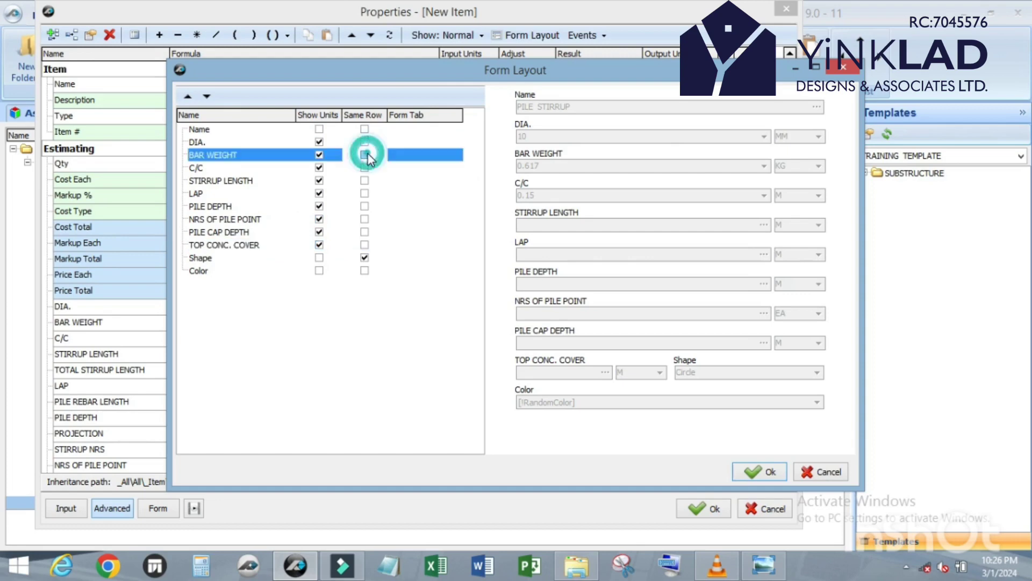
{"action": "left_click", "coordinate": [365, 180]}
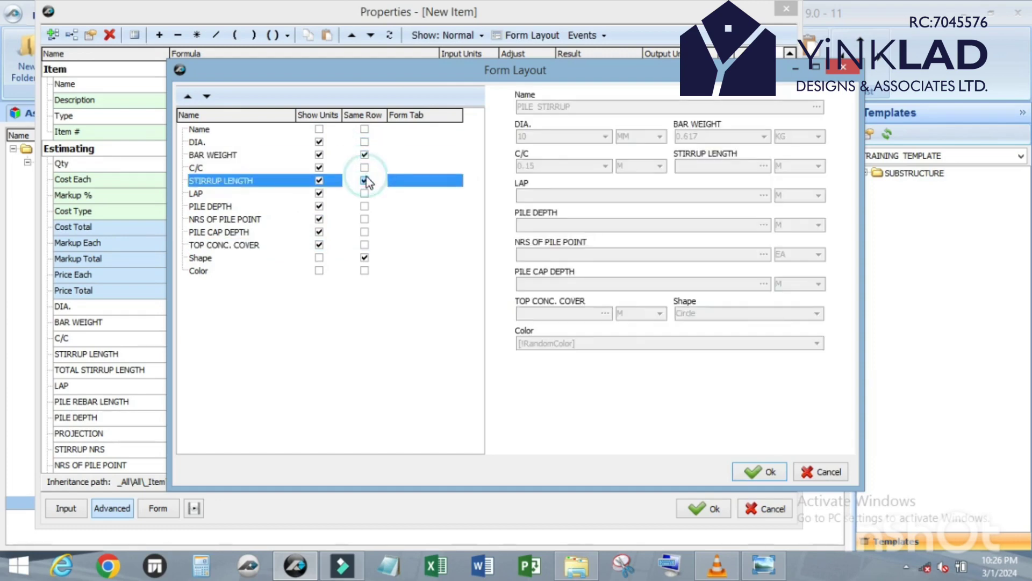
{"action": "left_click", "coordinate": [365, 206]}
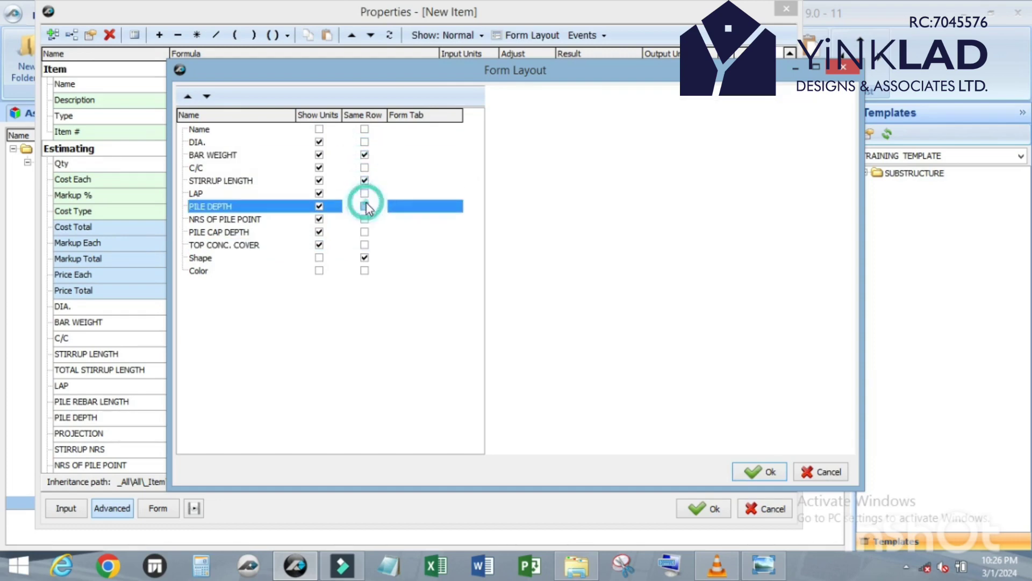
{"action": "left_click", "coordinate": [365, 231]}
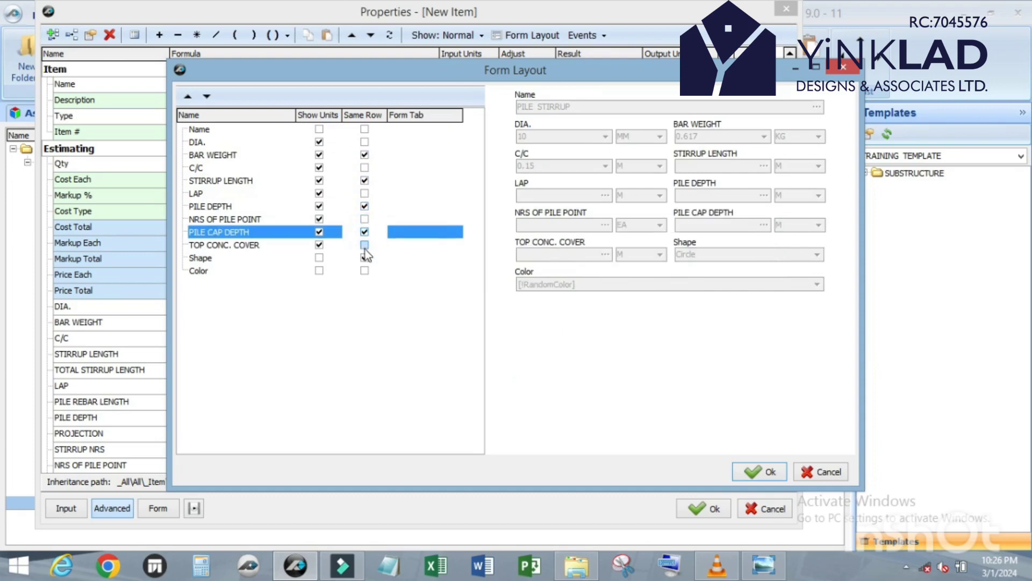
{"action": "left_click", "coordinate": [365, 258]}
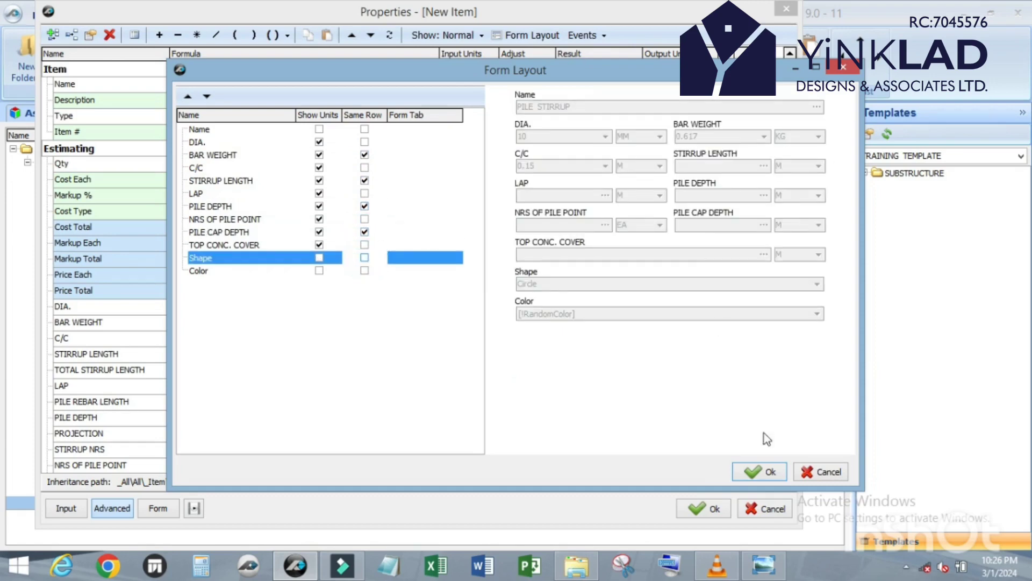
Step: Accept the form layout, show the PILE STIRRUP item in Form view, and save the item
{"action": "left_click", "coordinate": [769, 470]}
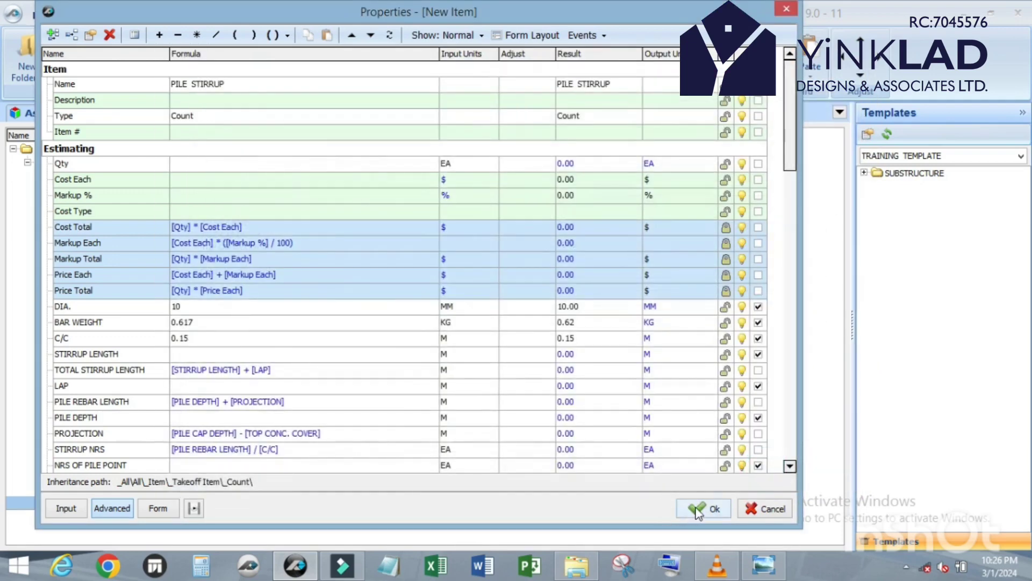
{"action": "left_click", "coordinate": [162, 509]}
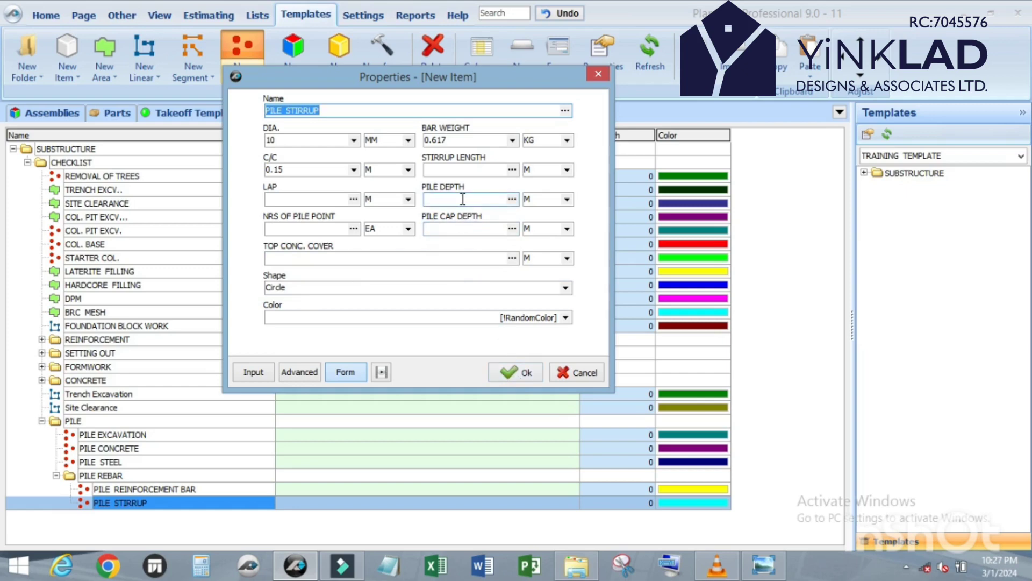
{"action": "left_click", "coordinate": [514, 372]}
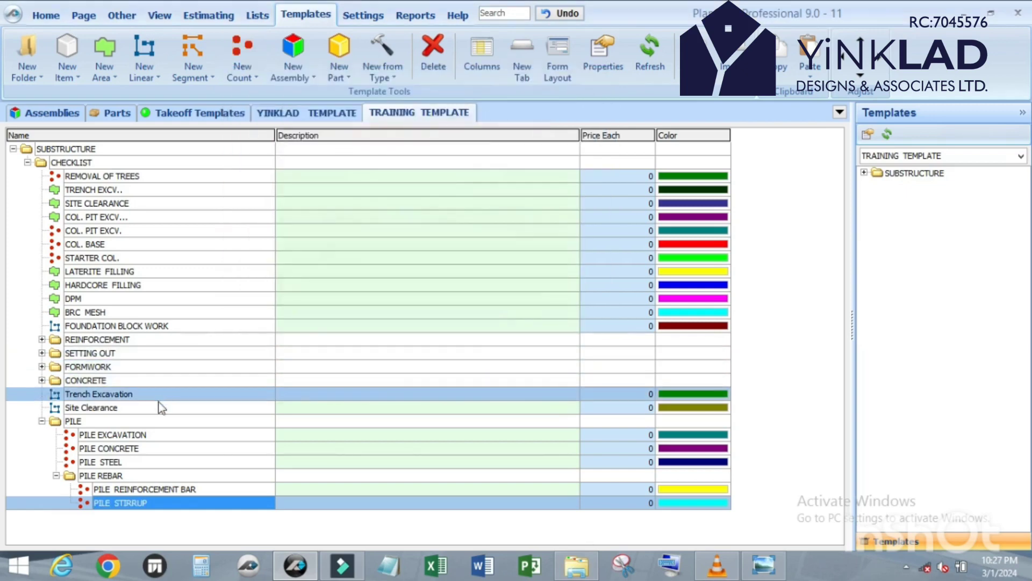
Step: Return to the drawings and examine the pile cap plan, and the pile types and diameters in the Piles Legend on the pile details page
{"action": "left_click", "coordinate": [54, 14]}
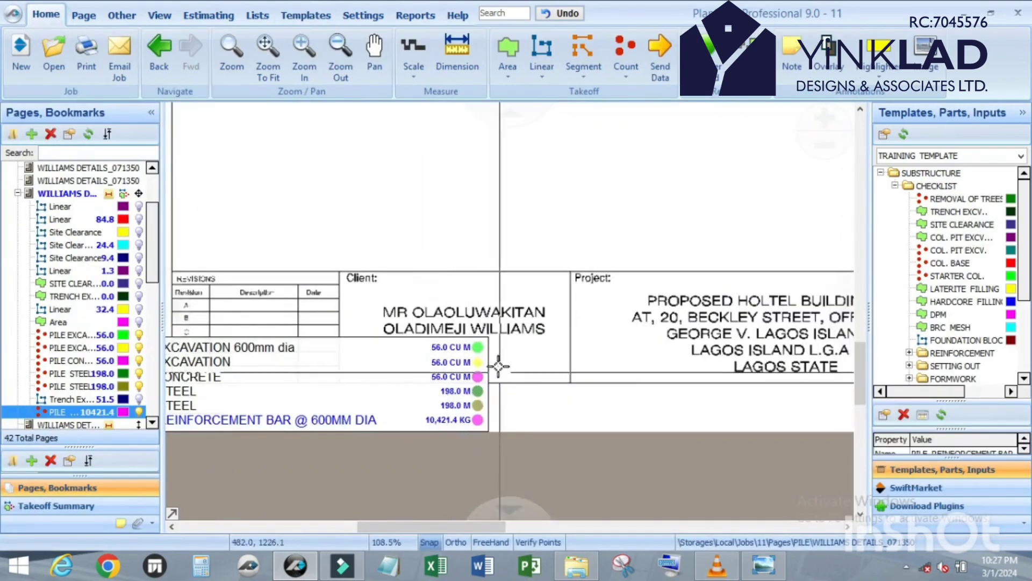
{"action": "scroll", "coordinate": [494, 355], "scroll_direction": "down", "scroll_amount": 3}
{"action": "scroll", "coordinate": [490, 314], "scroll_direction": "up", "scroll_amount": 1}
{"action": "scroll", "coordinate": [364, 370], "scroll_direction": "down", "scroll_amount": 1}
{"action": "scroll", "coordinate": [631, 308], "scroll_direction": "up", "scroll_amount": 2}
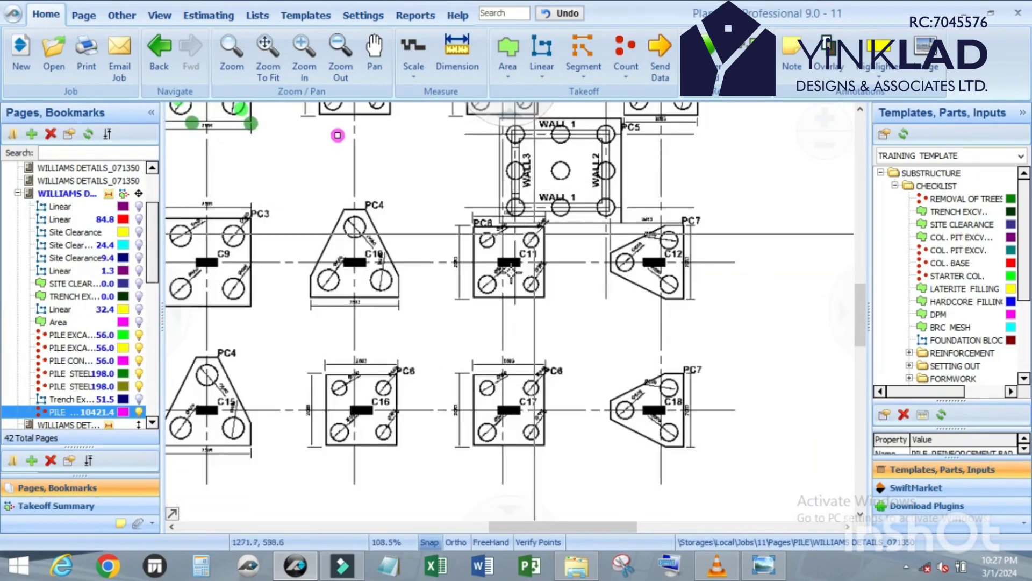
{"action": "scroll", "coordinate": [541, 263], "scroll_direction": "down", "scroll_amount": 1}
{"action": "scroll", "coordinate": [541, 262], "scroll_direction": "up", "scroll_amount": 3}
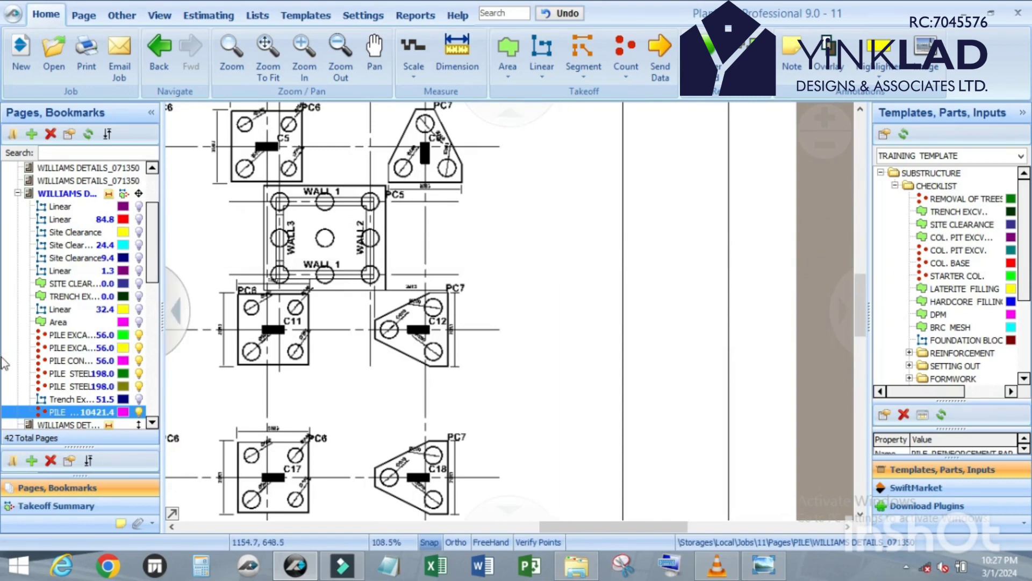
{"action": "left_click", "coordinate": [75, 425]}
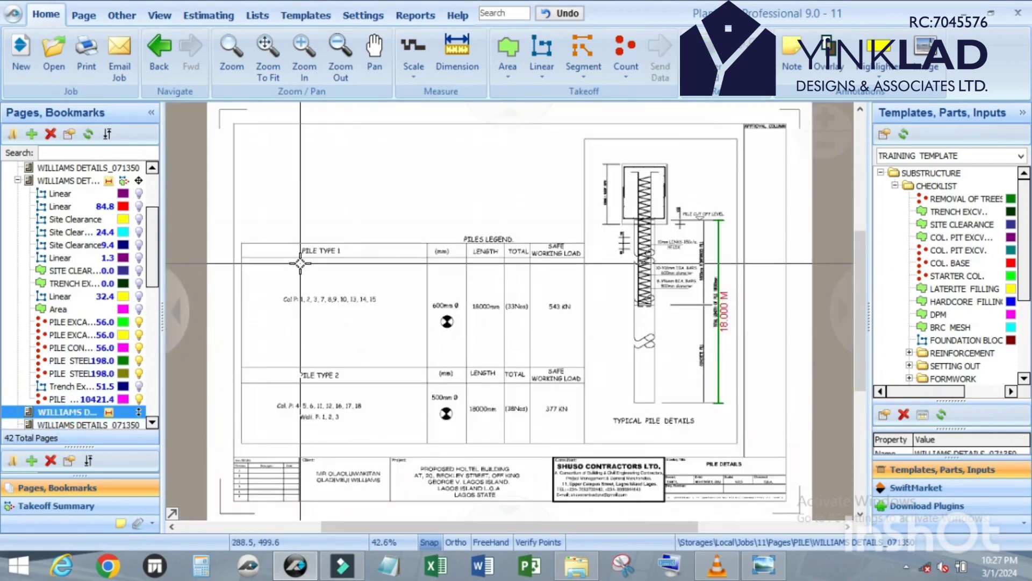
{"action": "scroll", "coordinate": [341, 280], "scroll_direction": "up", "scroll_amount": 3}
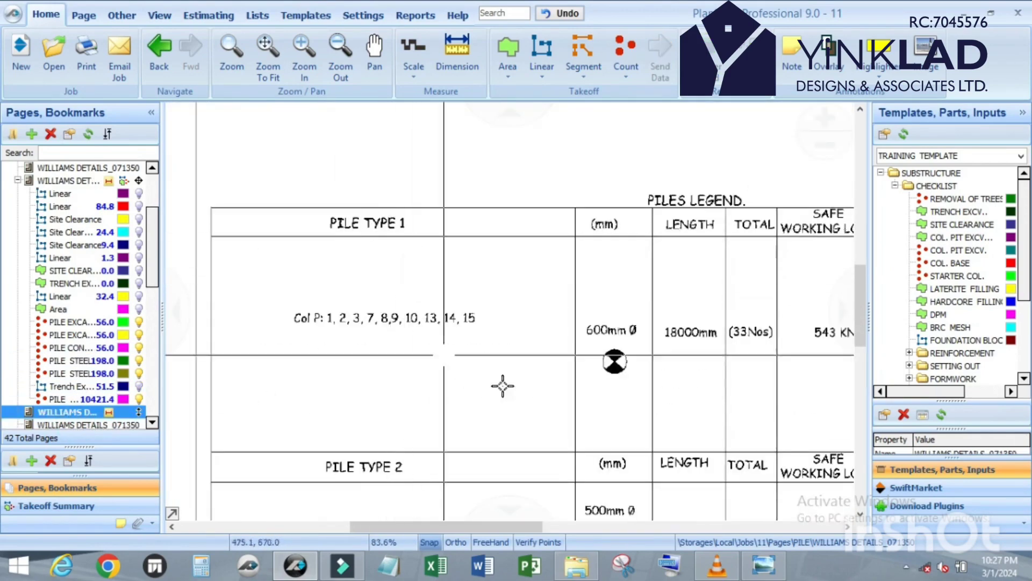
{"action": "scroll", "coordinate": [640, 336], "scroll_direction": "up", "scroll_amount": 3}
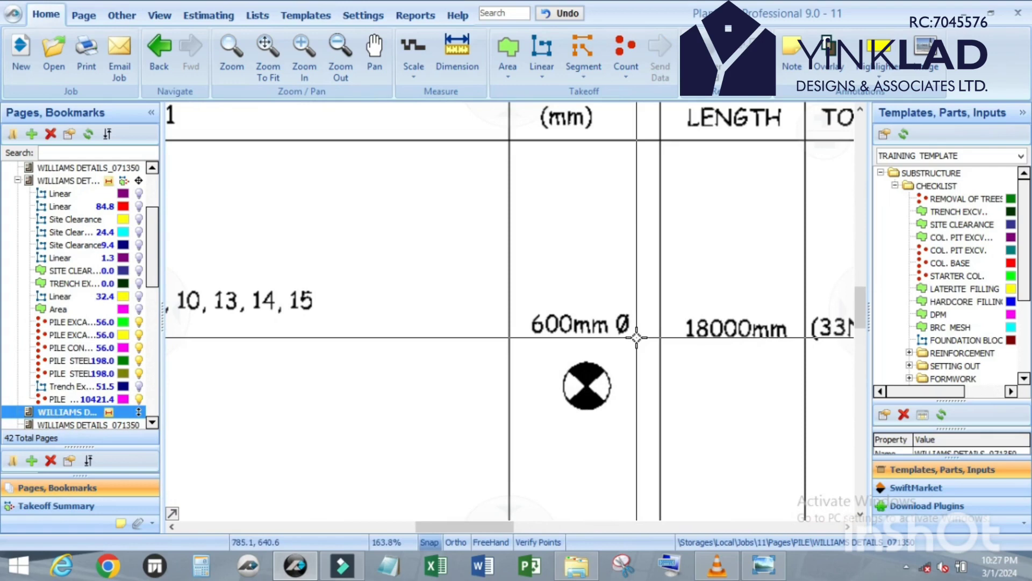
{"action": "scroll", "coordinate": [603, 260], "scroll_direction": "down", "scroll_amount": 3}
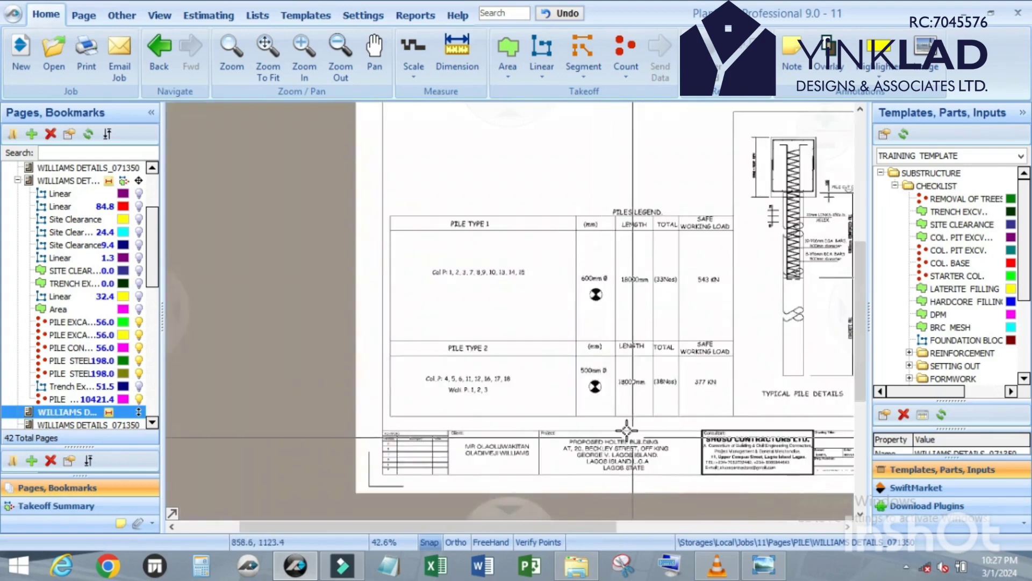
{"action": "scroll", "coordinate": [594, 330], "scroll_direction": "up", "scroll_amount": 3}
Step: Reopen the pile cap plan through its first PILE EXCAVATION takeoff and show the blank area beside the PC7 pile caps
{"action": "left_click", "coordinate": [81, 321]}
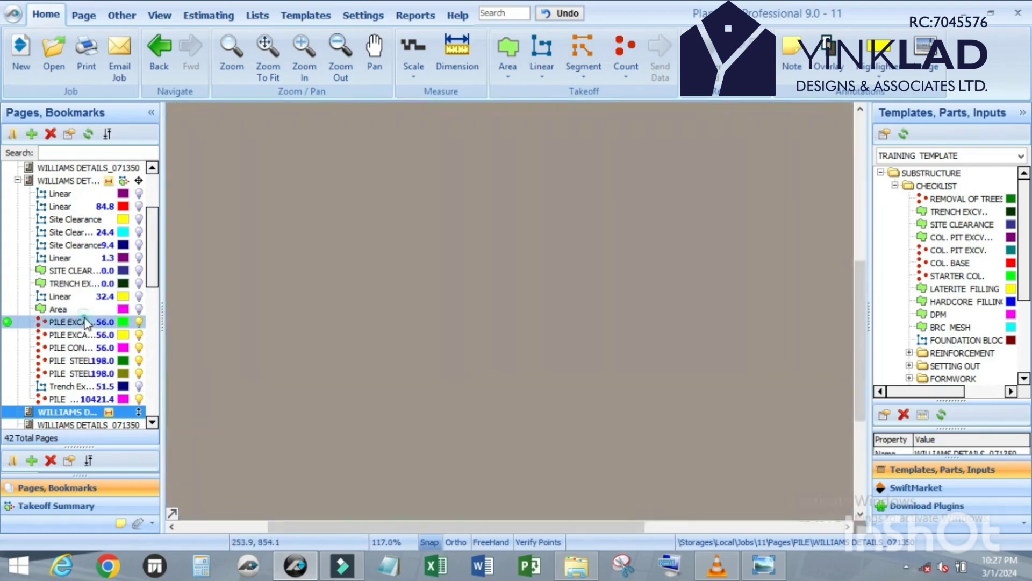
{"action": "scroll", "coordinate": [730, 255], "scroll_direction": "up", "scroll_amount": 3}
{"action": "scroll", "coordinate": [678, 268], "scroll_direction": "down", "scroll_amount": 3}
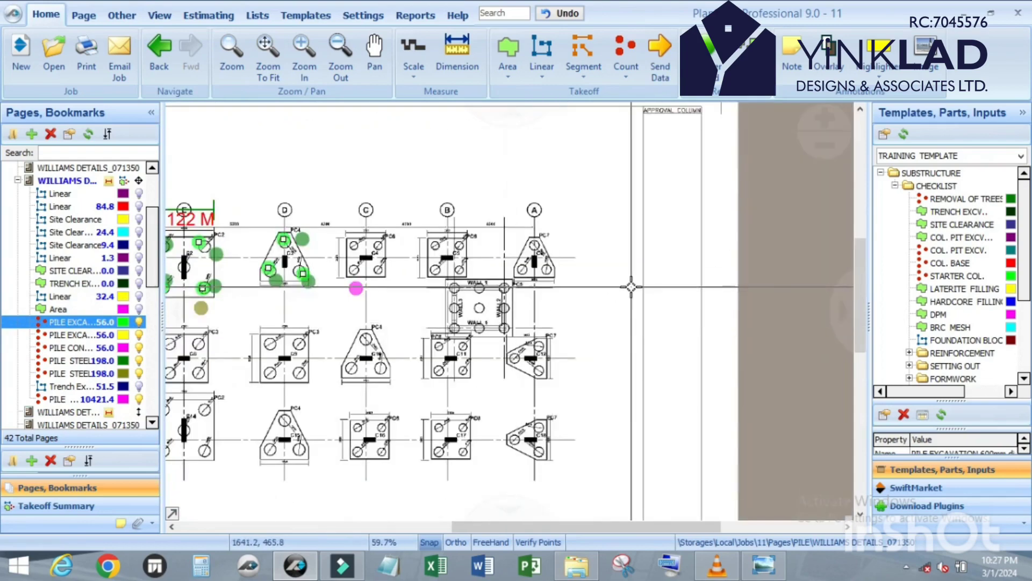
{"action": "scroll", "coordinate": [631, 286], "scroll_direction": "up", "scroll_amount": 3}
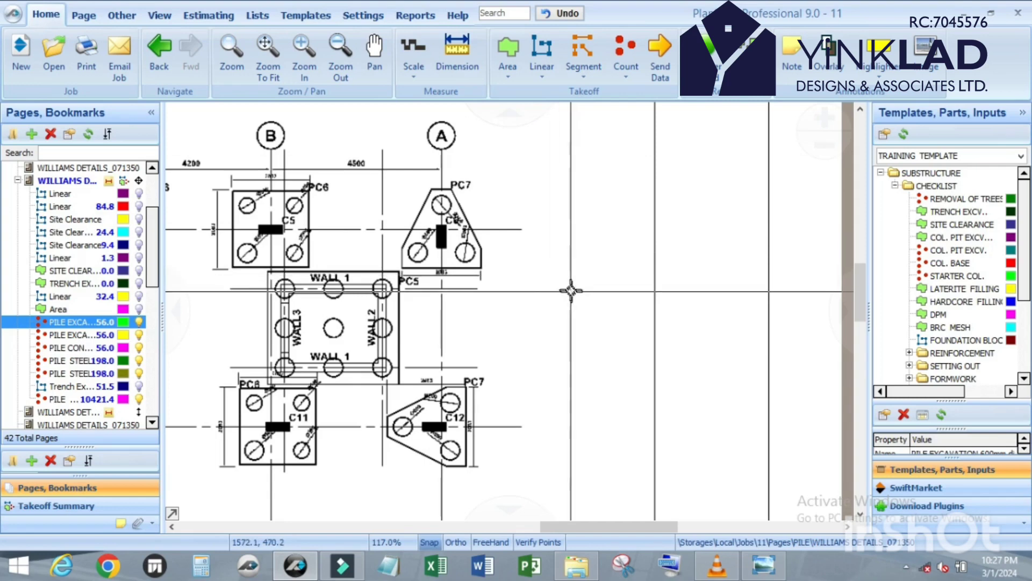
Step: Draw a vertical dimension line of 0.6 m at 270° in the blank area beside the upper PC7 pile cap
{"action": "left_click", "coordinate": [460, 51]}
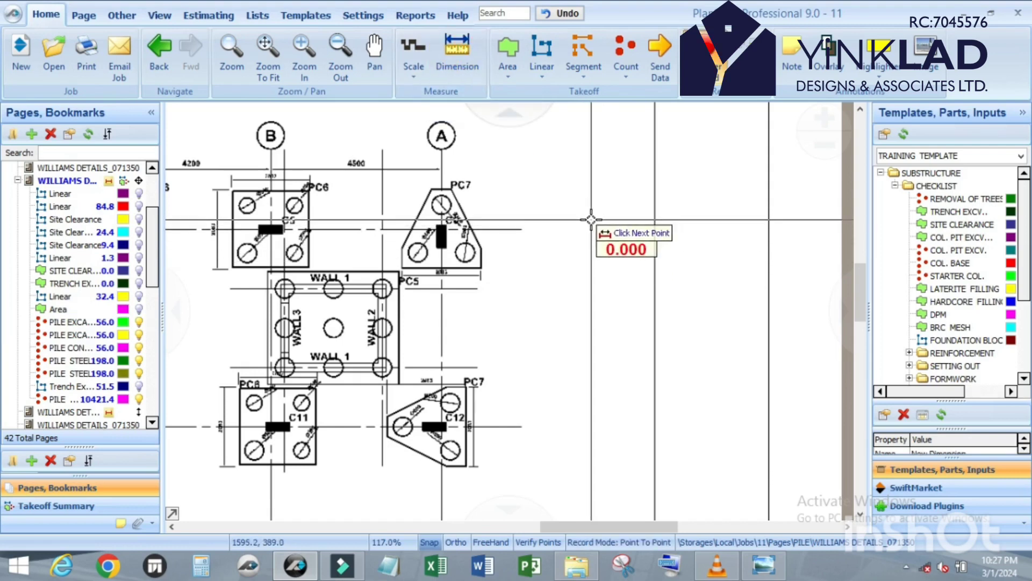
{"action": "left_click", "coordinate": [591, 213]}
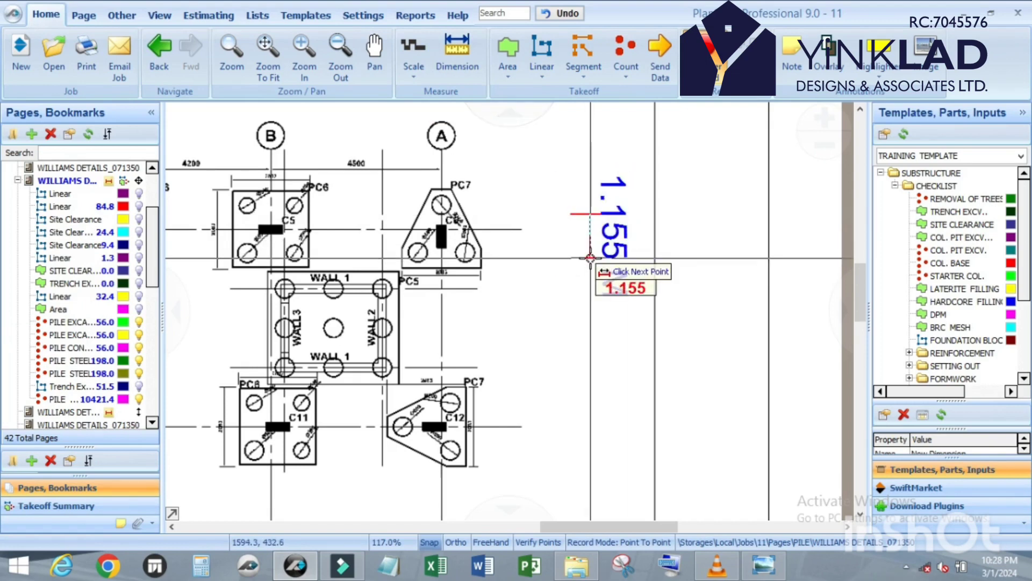
{"action": "type", "text": "l"}
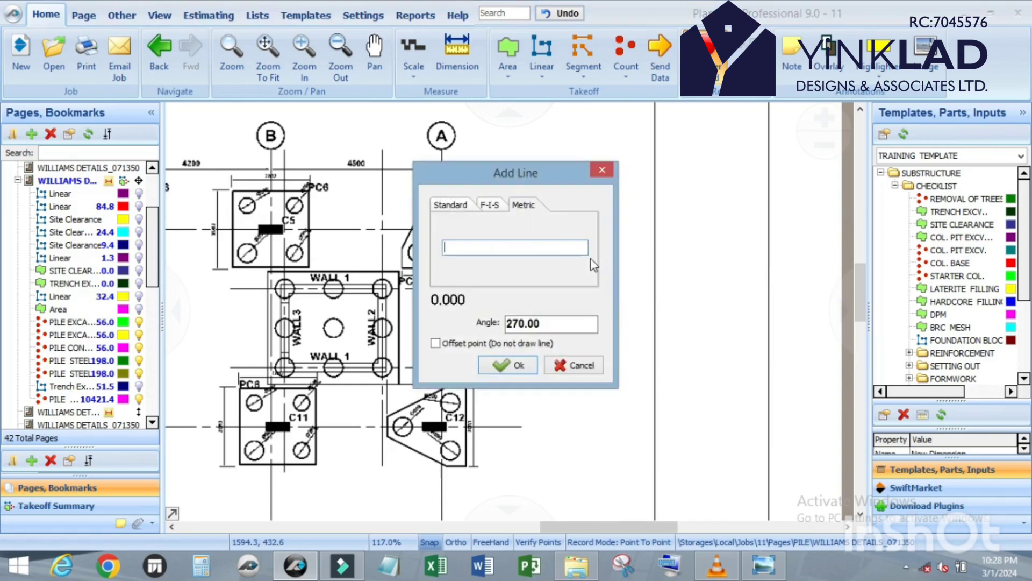
{"action": "type", "text": ".6"}
{"action": "key", "text": "Return"}
{"action": "scroll", "coordinate": [569, 228], "scroll_direction": "up", "scroll_amount": 5}
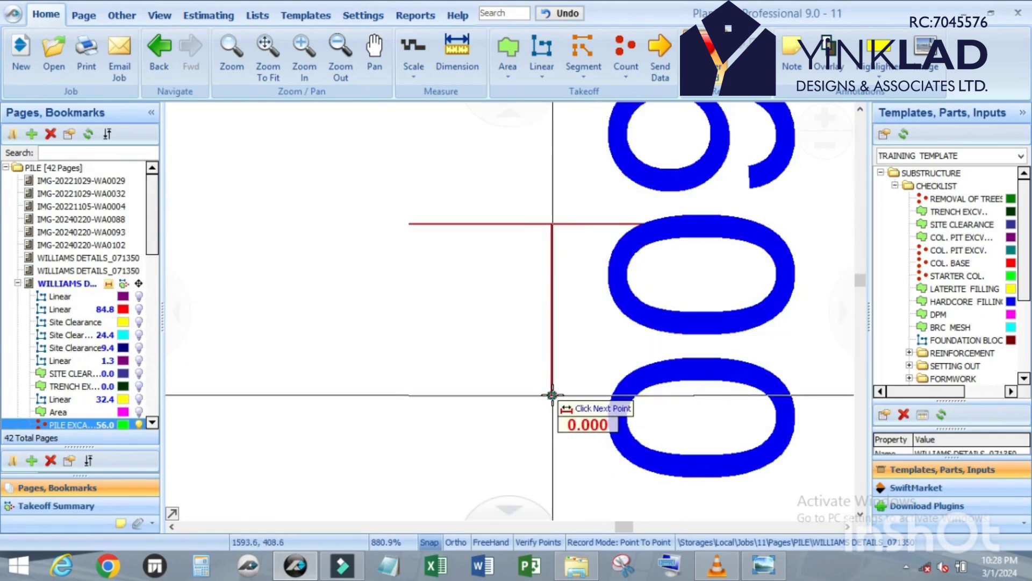
{"action": "scroll", "coordinate": [575, 220], "scroll_direction": "down", "scroll_amount": 3}
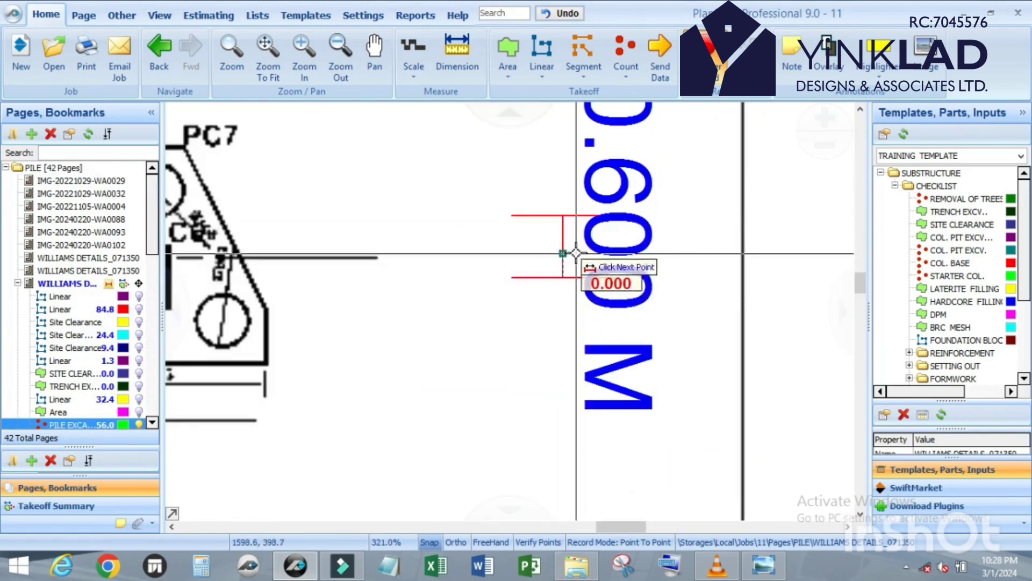
{"action": "scroll", "coordinate": [570, 247], "scroll_direction": "up", "scroll_amount": 2}
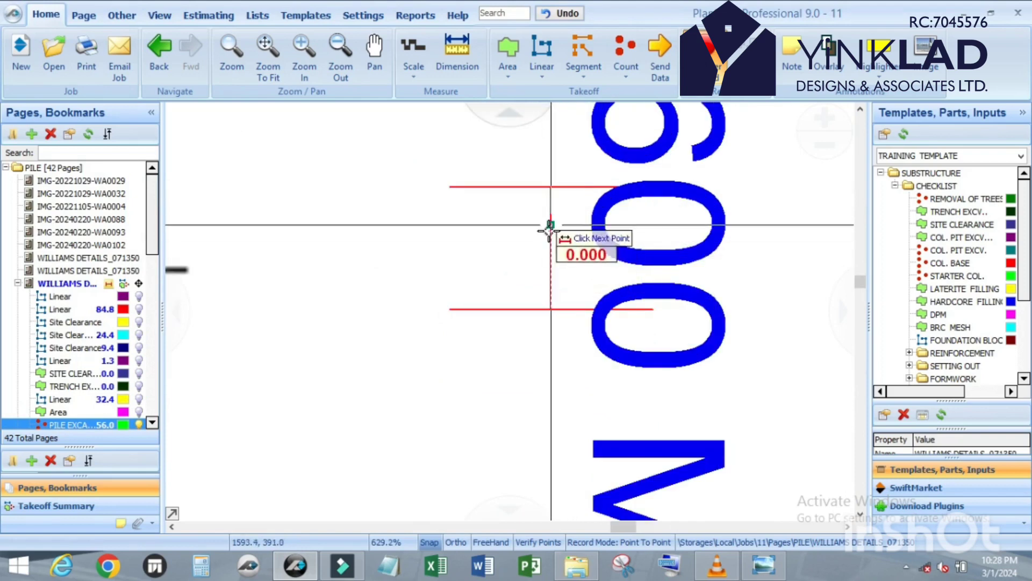
{"action": "key", "text": "Escape"}
Step: Delete the 0.6 m dimension line beside the PC7 pile cap
{"action": "scroll", "coordinate": [500, 177], "scroll_direction": "down", "scroll_amount": 3}
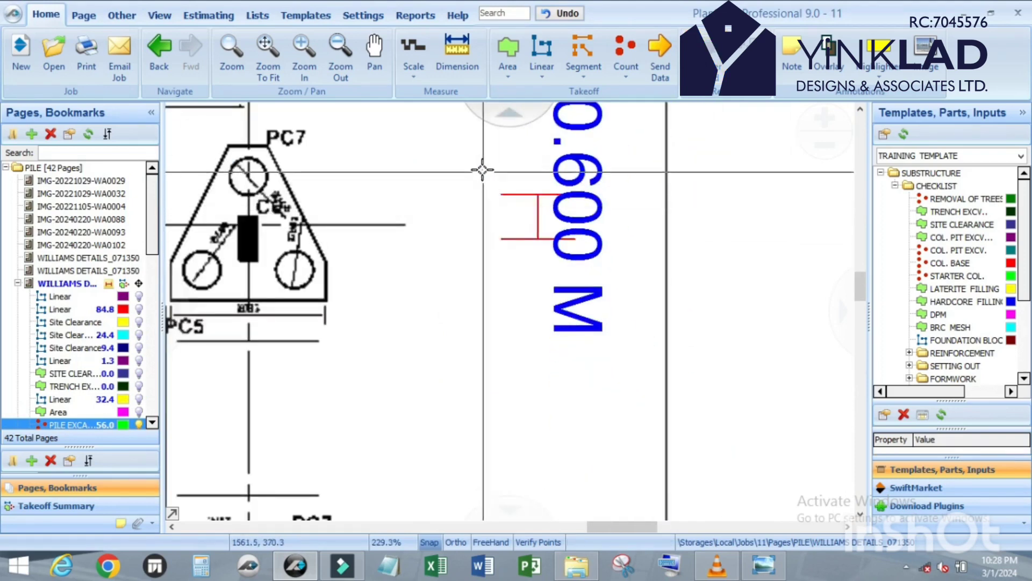
{"action": "left_click_drag", "start_coordinate": [482, 170], "coordinate": [702, 365]}
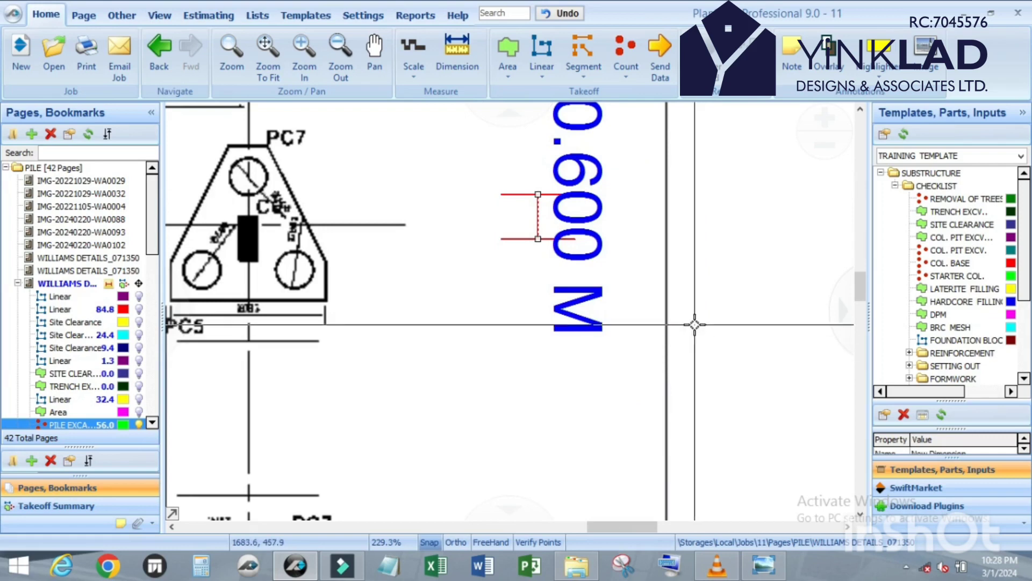
{"action": "key", "text": "Delete"}
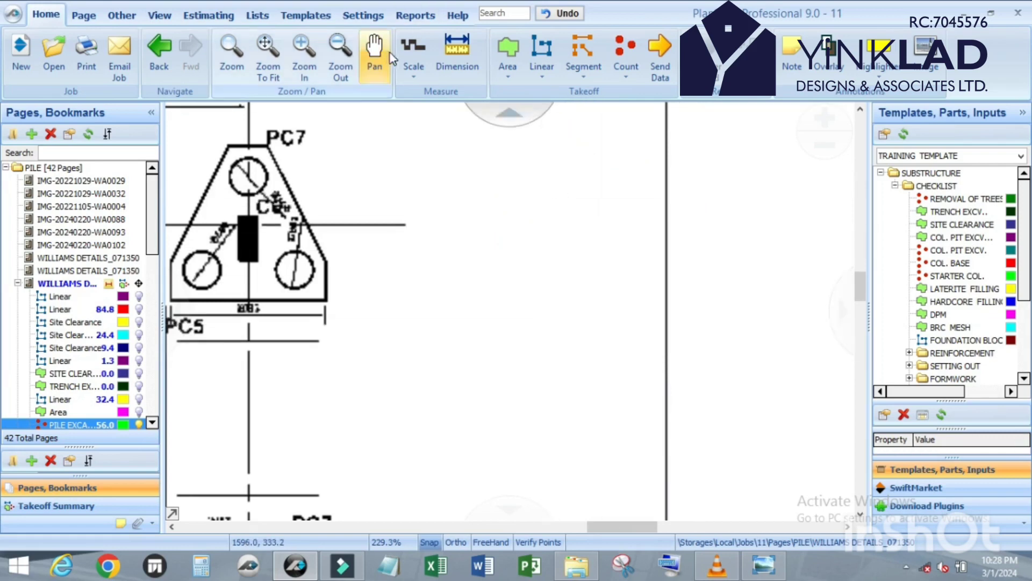
Step: Draw a vertical dimension line of 0.3 m at 270° in the blank area beside the upper PC7 pile cap
{"action": "left_click", "coordinate": [467, 45]}
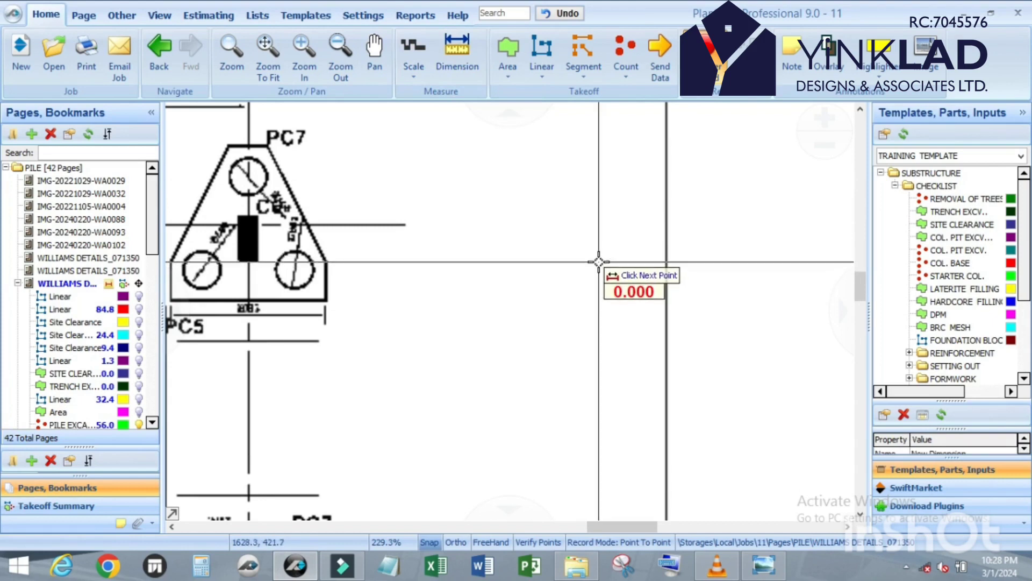
{"action": "left_click", "coordinate": [596, 226]}
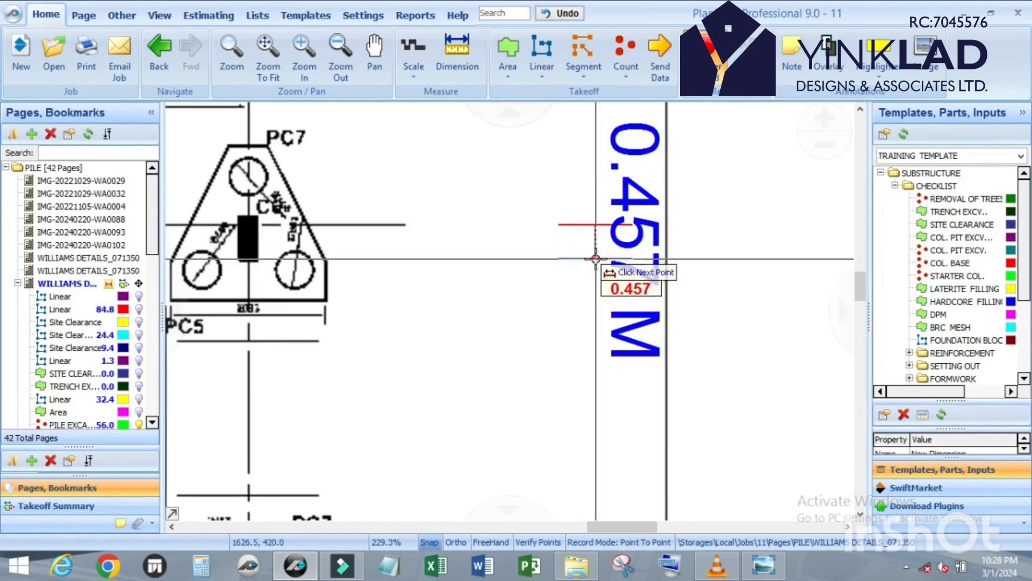
{"action": "key", "text": "l"}
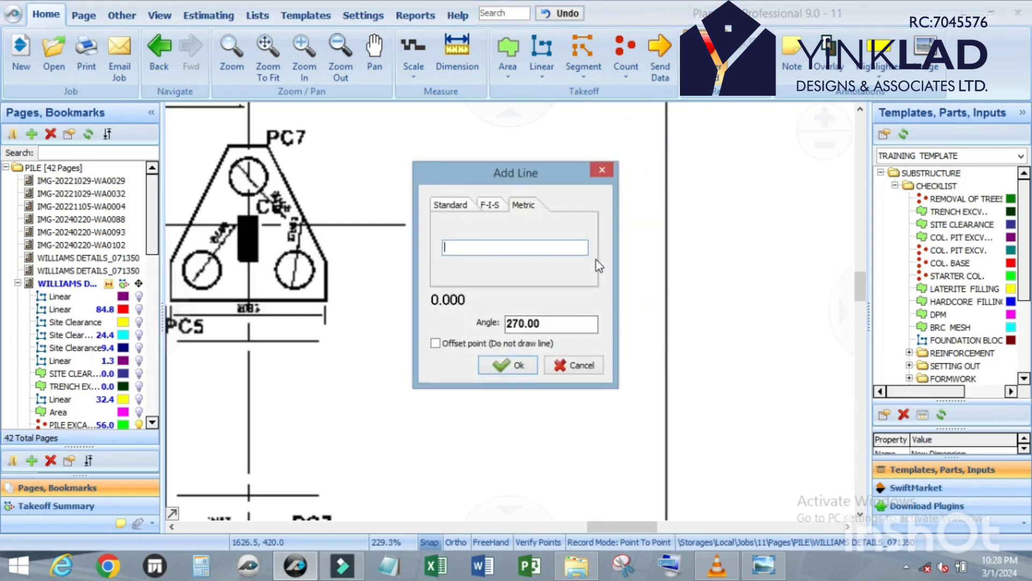
{"action": "type", "text": ".3"}
{"action": "key", "text": "Return"}
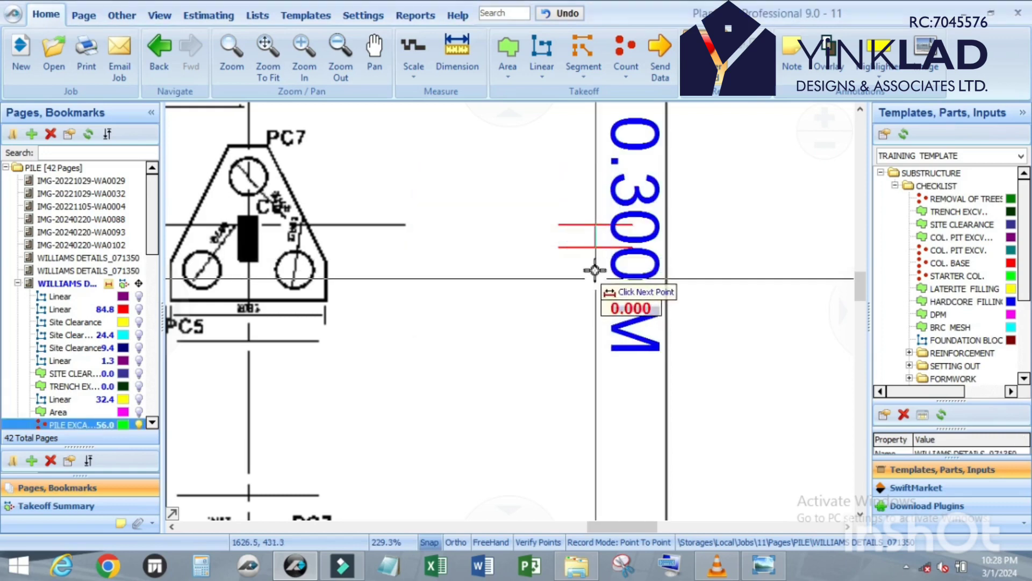
Step: Draw two horizontal 0.3 m dimension lines at 180° and 0° from the lower end of the vertical 0.3 m line
{"action": "scroll", "coordinate": [594, 248], "scroll_direction": "up", "scroll_amount": 5}
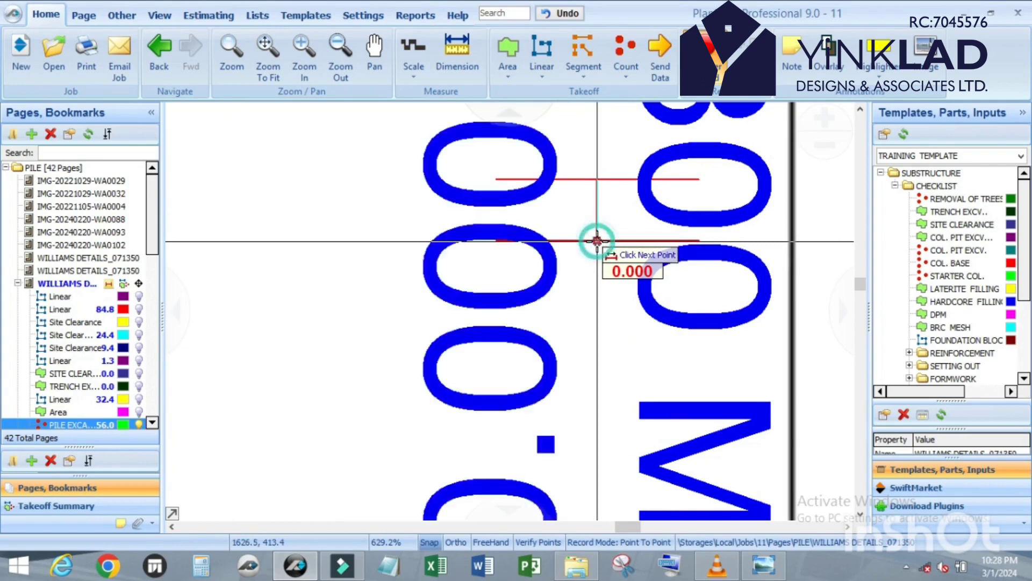
{"action": "key", "text": "l"}
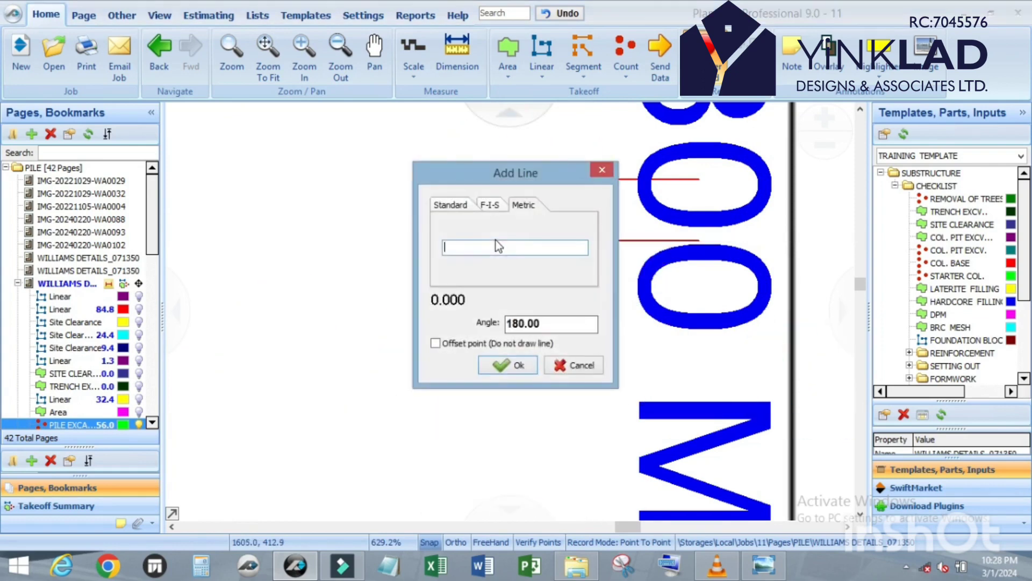
{"action": "key", "text": "Return"}
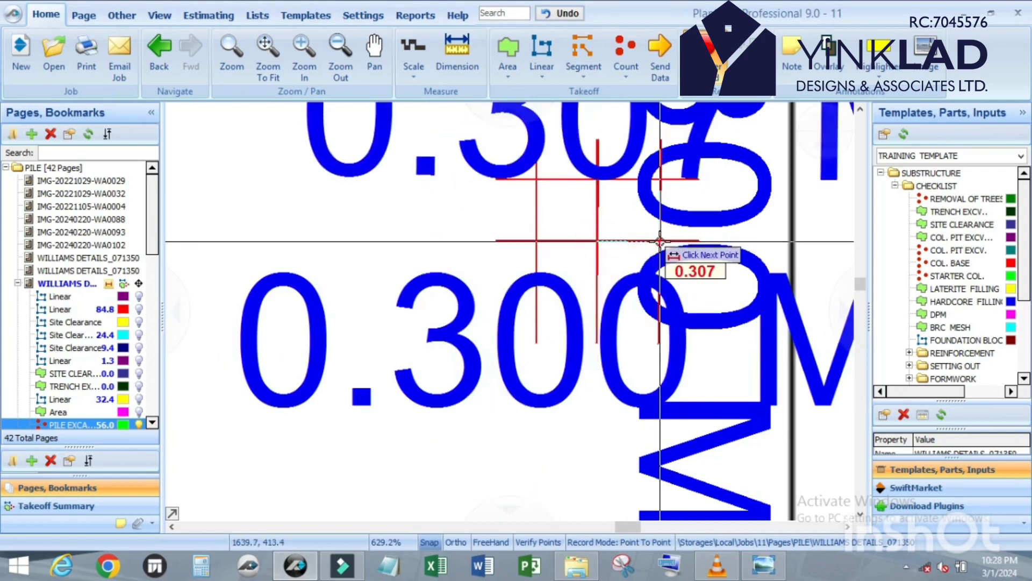
{"action": "key", "text": "l"}
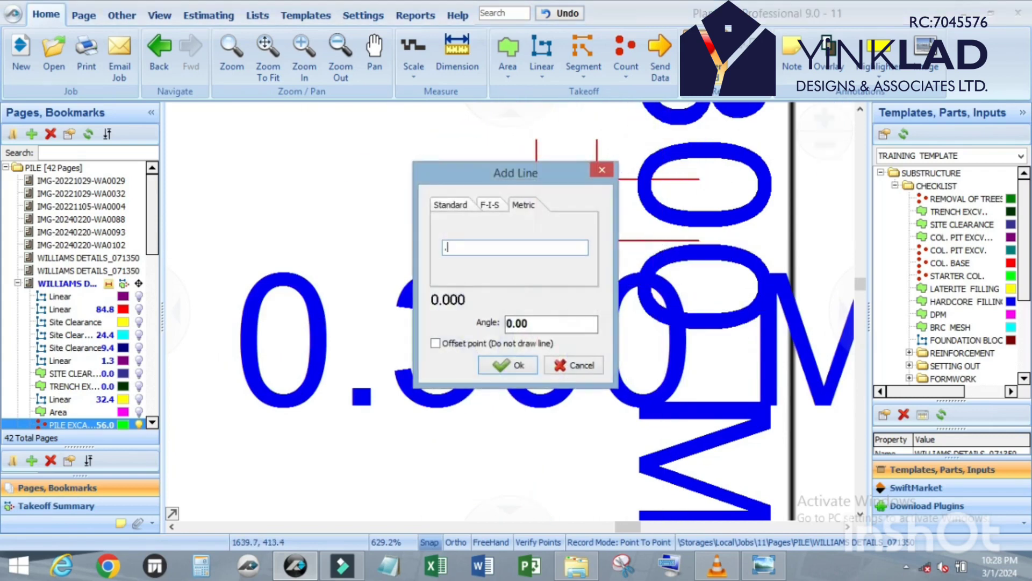
{"action": "key", "text": "Return"}
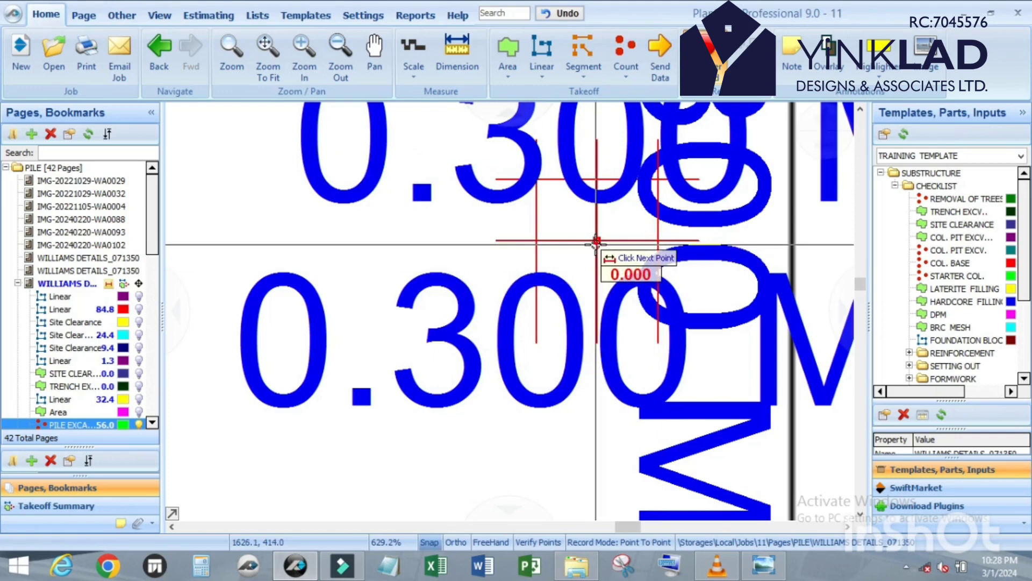
Step: Draw a 0.3 m dimension line at 270° downward from the point where the other dimension lines meet
{"action": "key", "text": "l"}
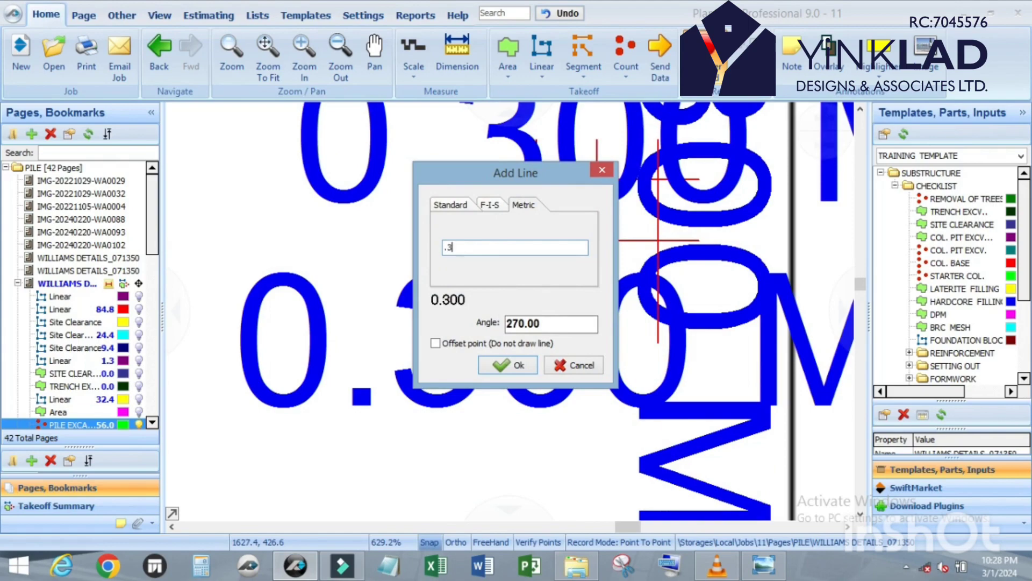
{"action": "key", "text": "Return"}
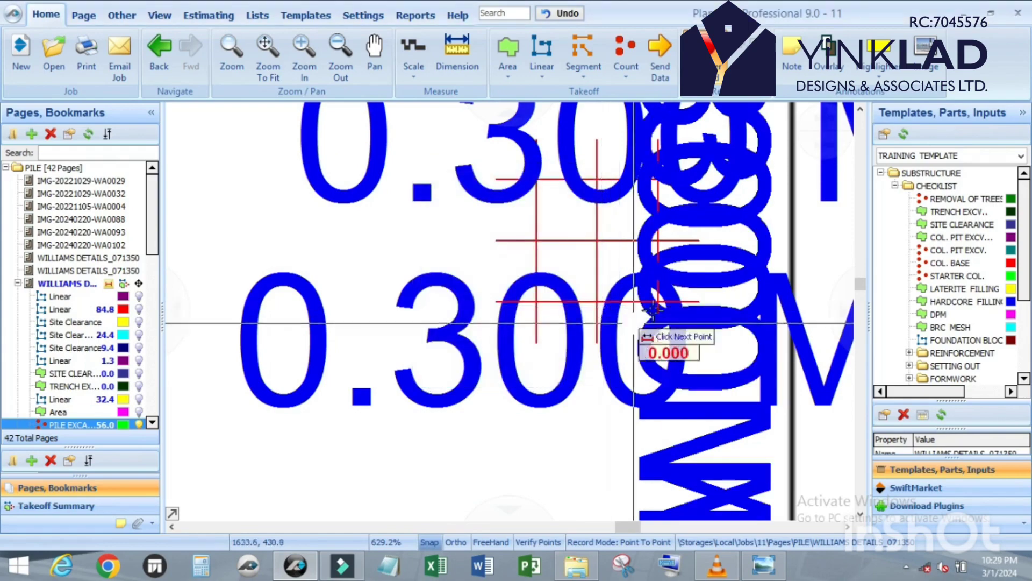
{"action": "scroll", "coordinate": [624, 257], "scroll_direction": "down", "scroll_amount": 5}
{"action": "scroll", "coordinate": [624, 257], "scroll_direction": "up", "scroll_amount": 5}
{"action": "scroll", "coordinate": [543, 387], "scroll_direction": "down", "scroll_amount": 5}
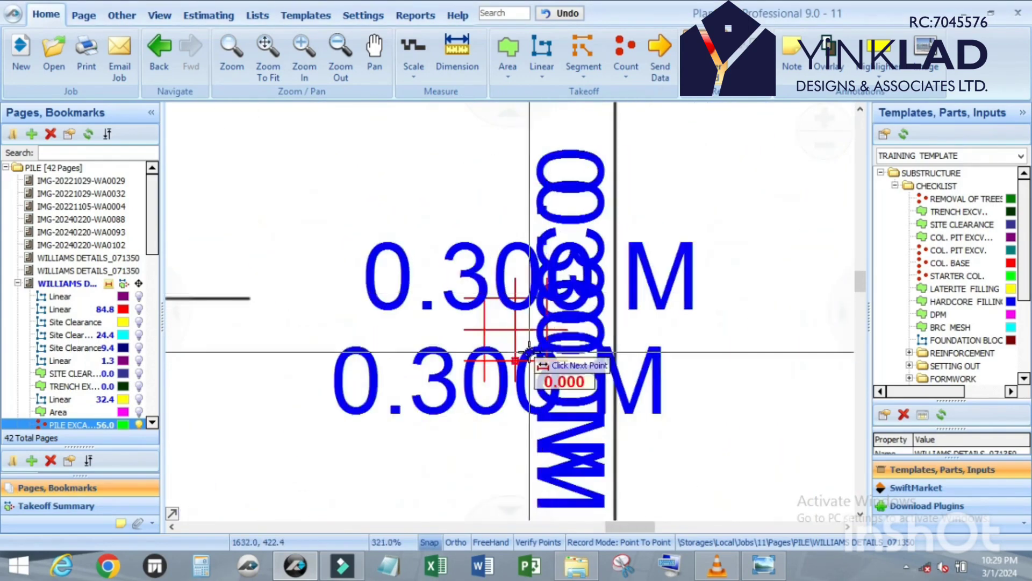
{"action": "scroll", "coordinate": [540, 409], "scroll_direction": "up", "scroll_amount": 5}
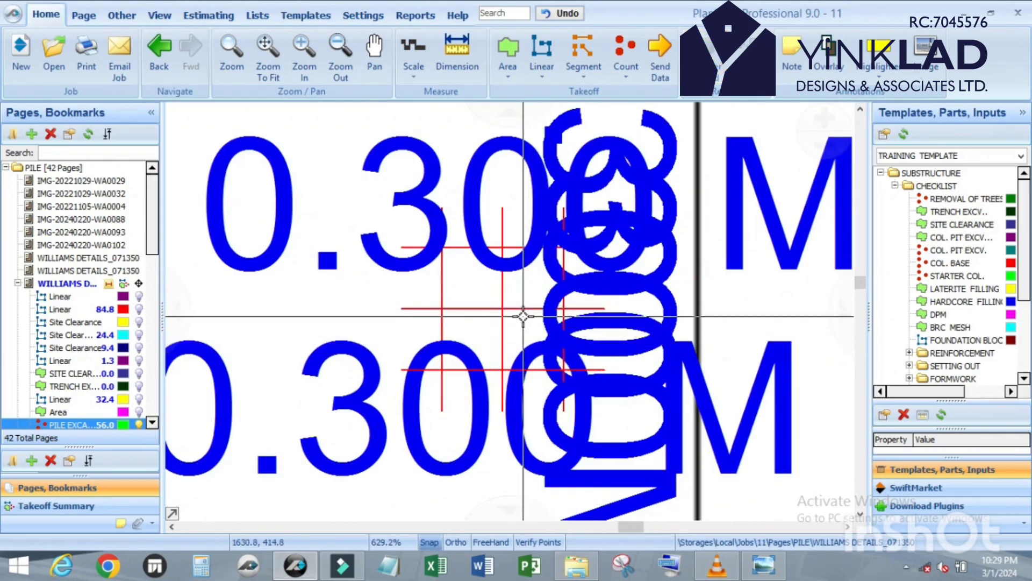
Step: Start a new Linear takeoff with default properties and draw a semicircular arc through the left, upper and right ends of the dimension lines
{"action": "left_click", "coordinate": [544, 51]}
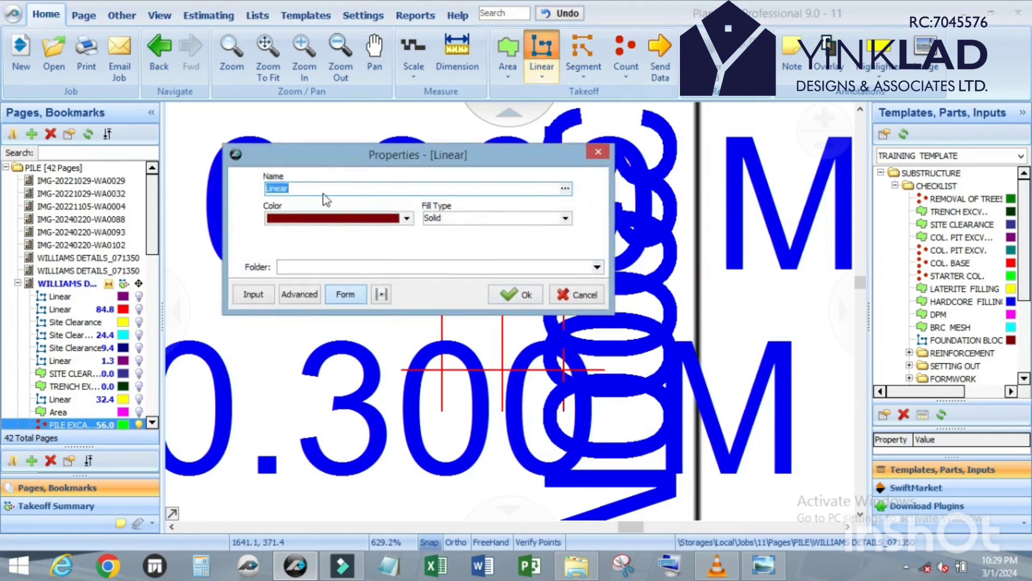
{"action": "left_click", "coordinate": [512, 294]}
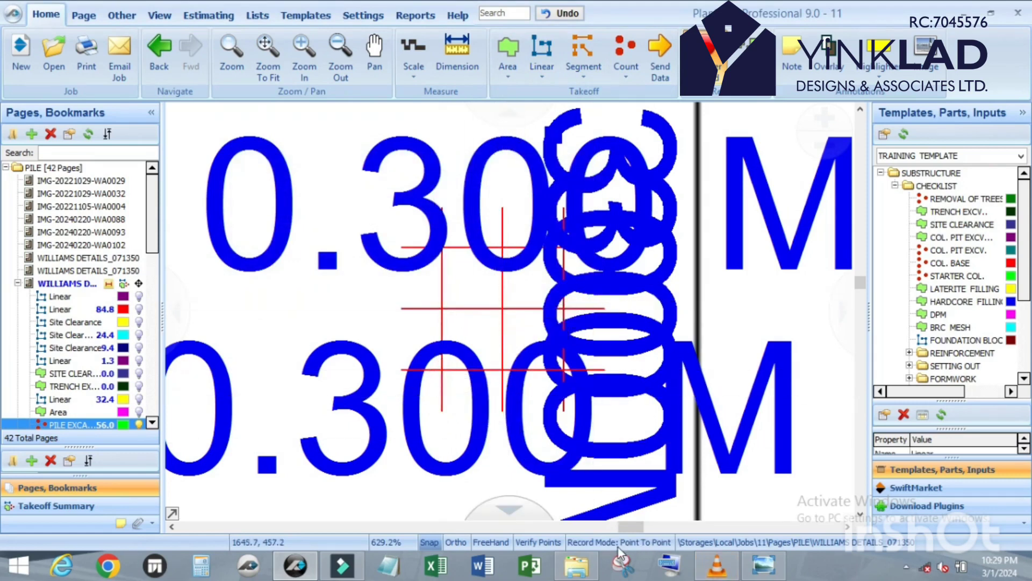
{"action": "left_click", "coordinate": [442, 309]}
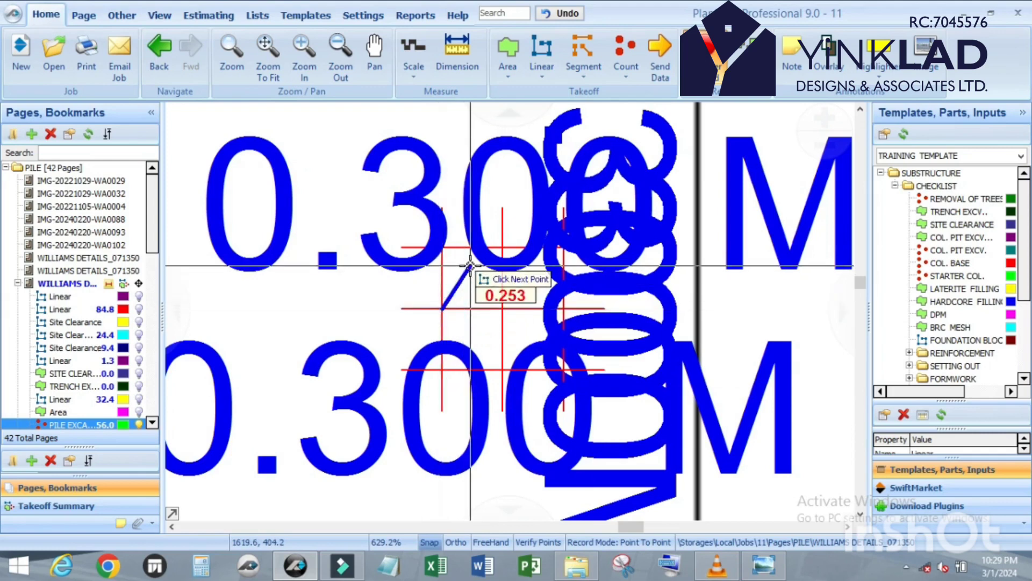
{"action": "key", "text": "a"}
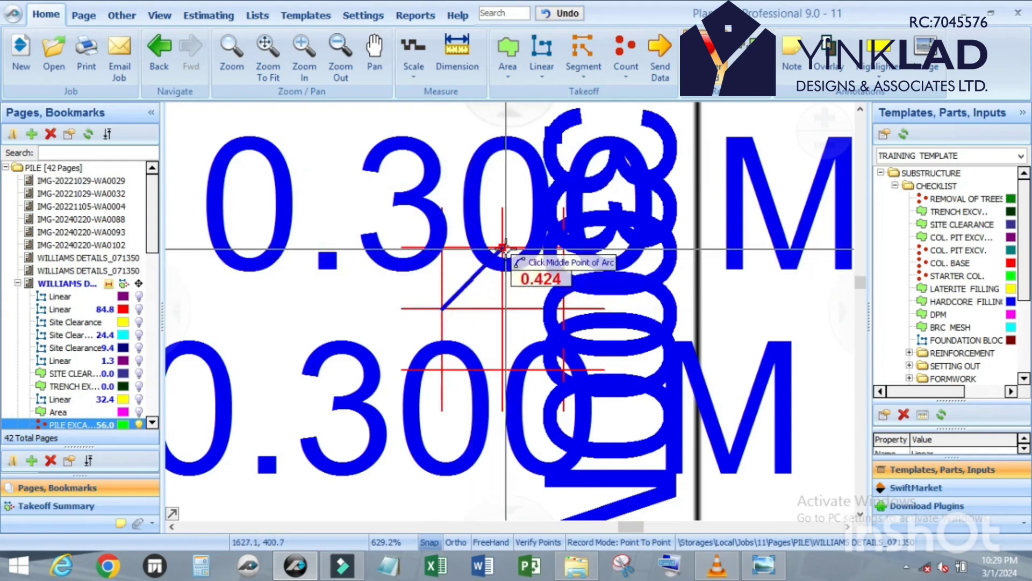
{"action": "left_click", "coordinate": [506, 249]}
{"action": "left_click", "coordinate": [563, 309]}
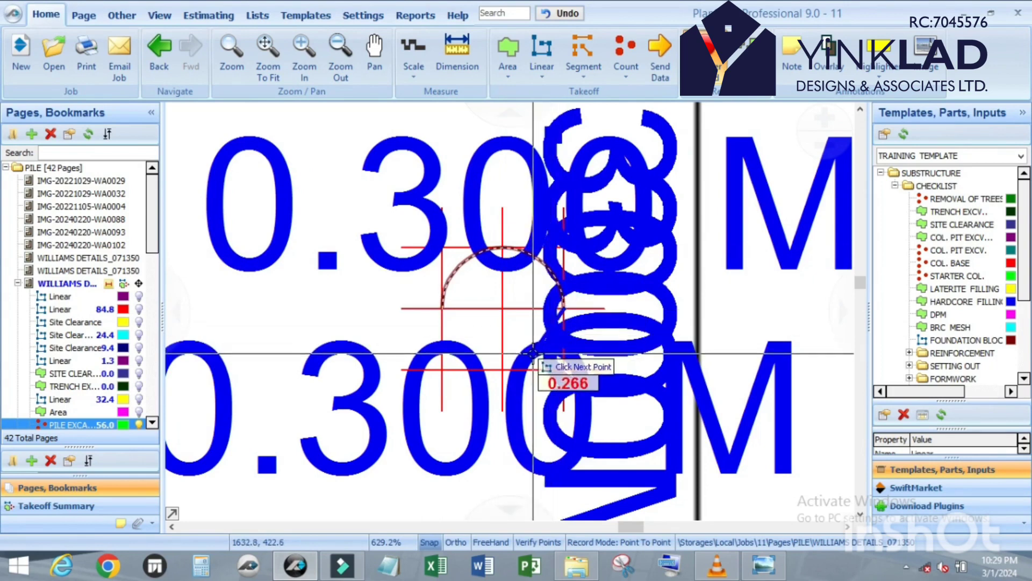
Step: Complete the circle with a second arc through the lower dimension line end back to the left starting point
{"action": "key", "text": "a"}
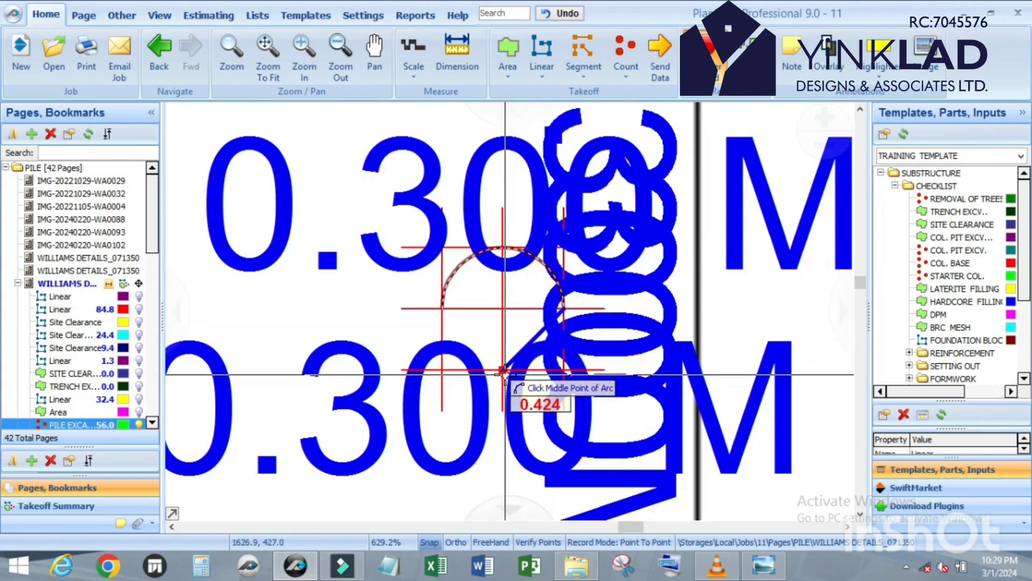
{"action": "left_click", "coordinate": [502, 371]}
{"action": "left_click", "coordinate": [441, 311]}
{"action": "left_click", "coordinate": [442, 313]}
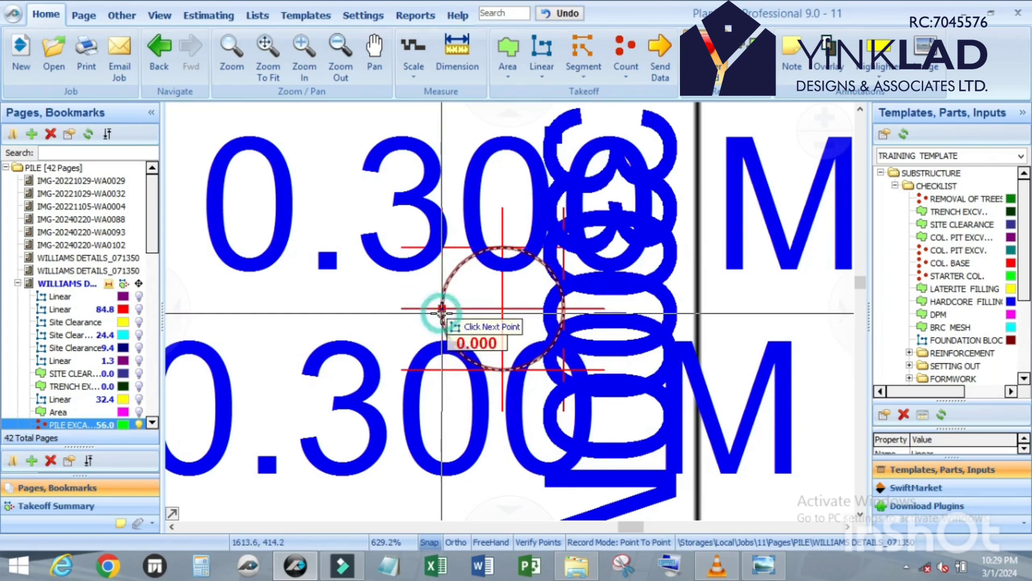
{"action": "key", "text": "Escape"}
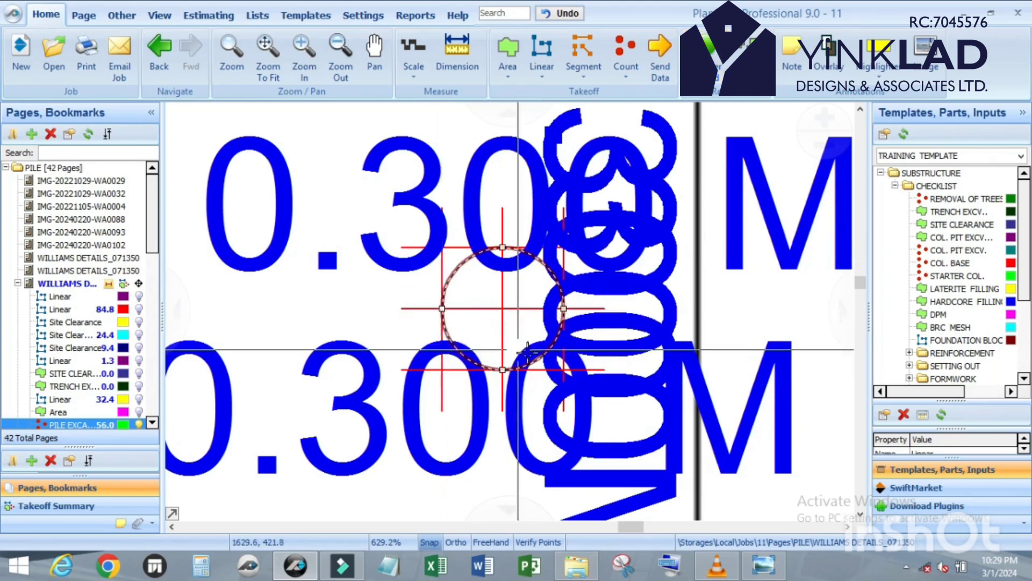
{"action": "left_click", "coordinate": [522, 290]}
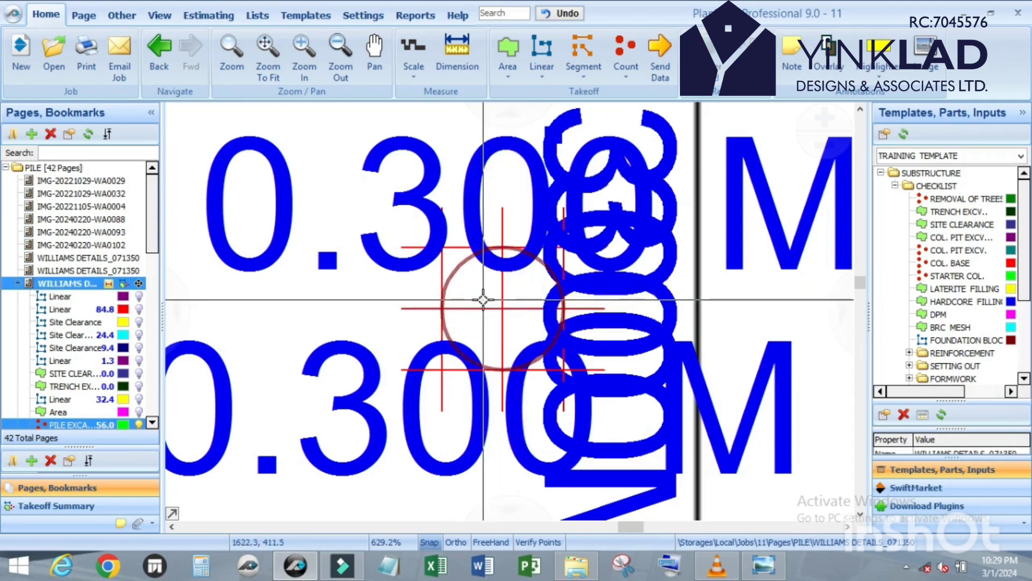
Step: Delete the four 0.3 m dimension lines inside the circle
{"action": "left_click_drag", "start_coordinate": [483, 299], "coordinate": [529, 457]}
{"action": "key", "text": "Delete"}
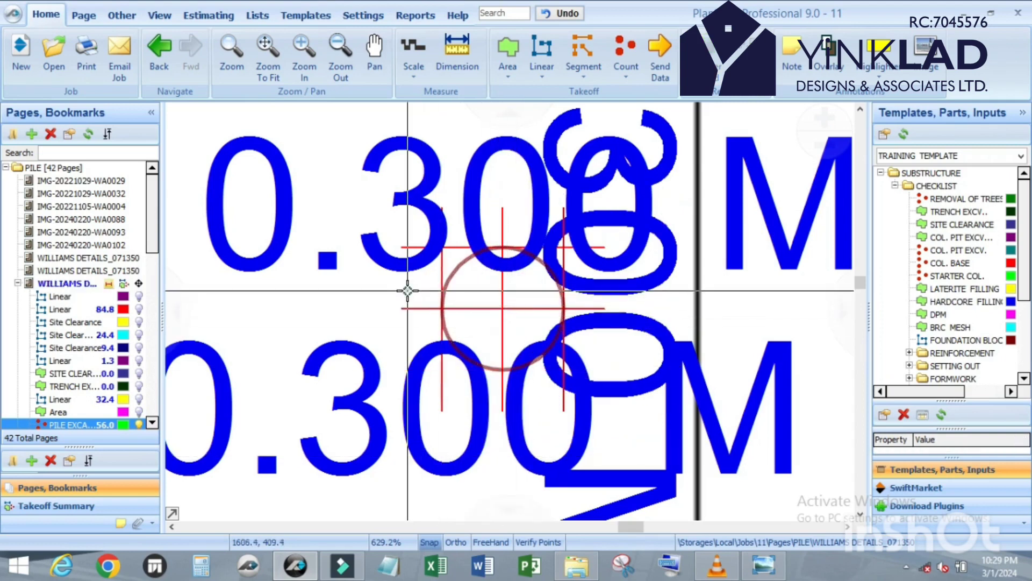
{"action": "left_click_drag", "start_coordinate": [408, 291], "coordinate": [666, 348]}
{"action": "key", "text": "Delete"}
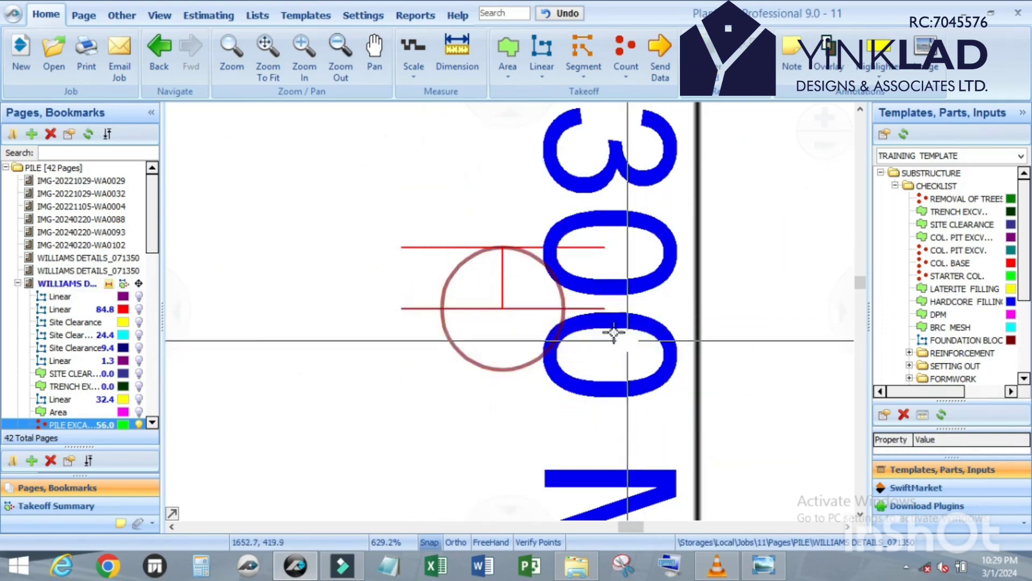
{"action": "left_click", "coordinate": [555, 245]}
{"action": "left_click_drag", "start_coordinate": [368, 233], "coordinate": [674, 280]}
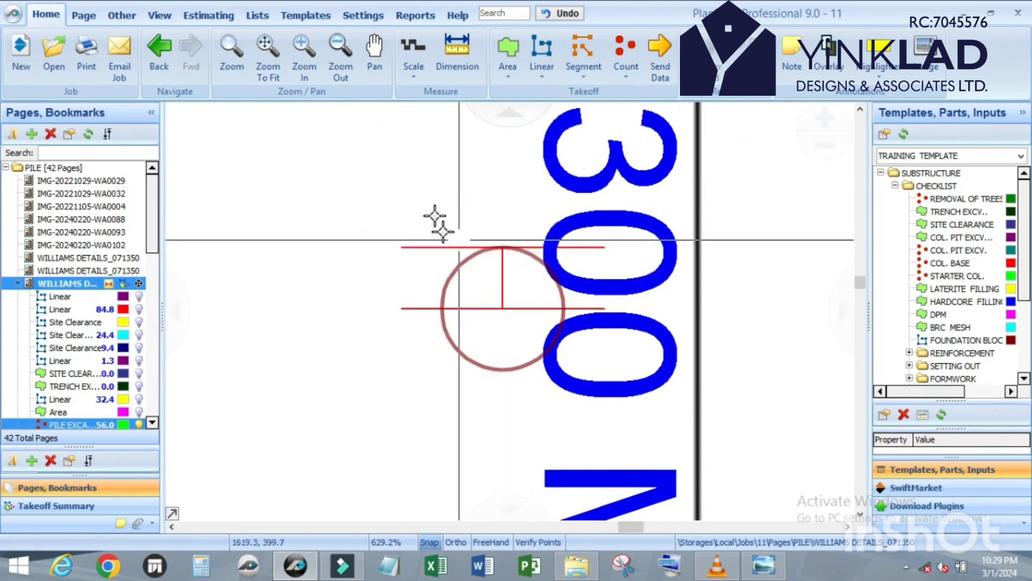
{"action": "left_click_drag", "start_coordinate": [421, 202], "coordinate": [502, 244]}
{"action": "key", "text": "Delete"}
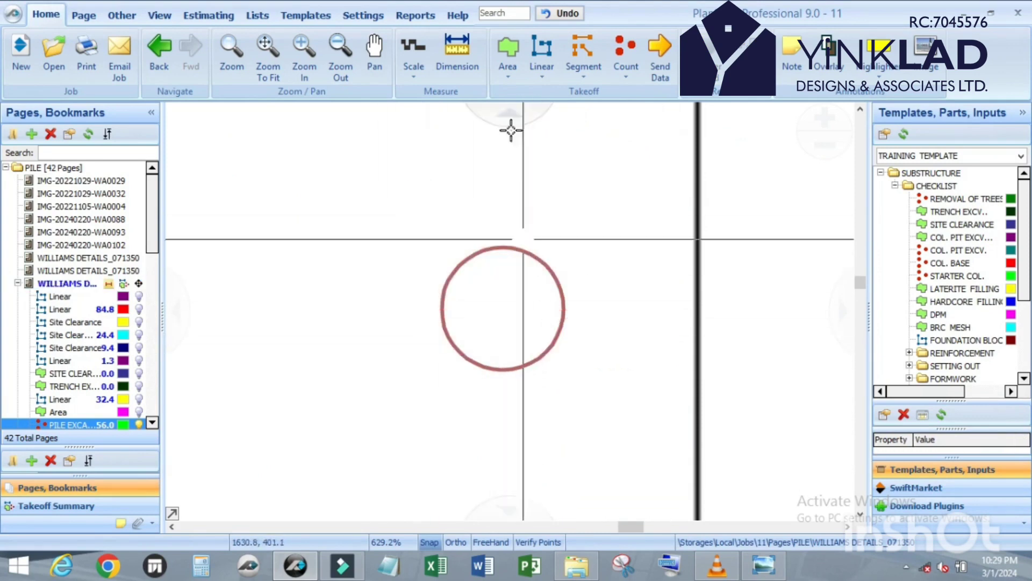
{"action": "left_click", "coordinate": [457, 53]}
{"action": "left_click", "coordinate": [502, 248]}
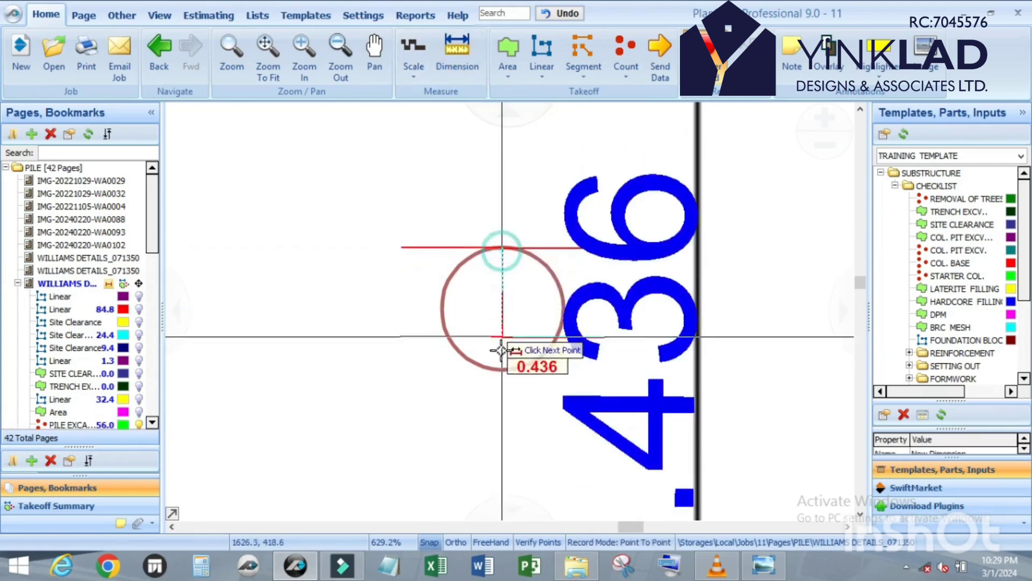
{"action": "key", "text": "Escape"}
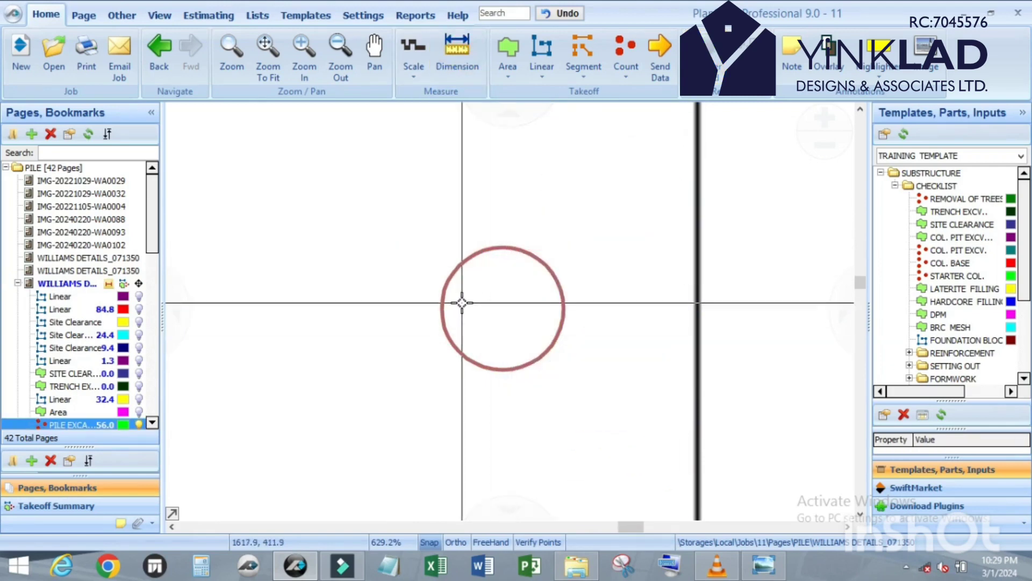
{"action": "left_click", "coordinate": [450, 51]}
{"action": "left_click", "coordinate": [441, 308]}
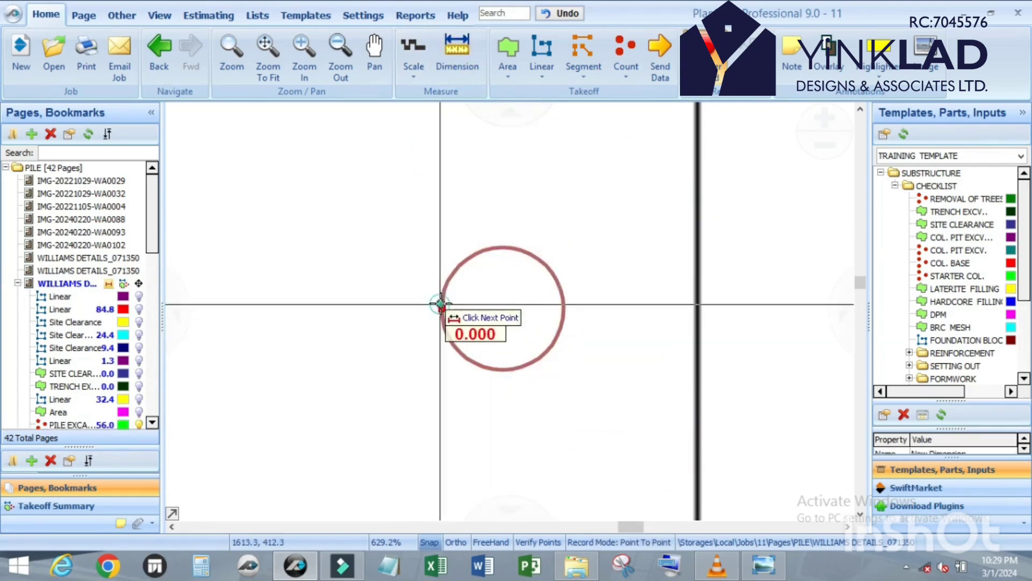
{"action": "key", "text": "Escape"}
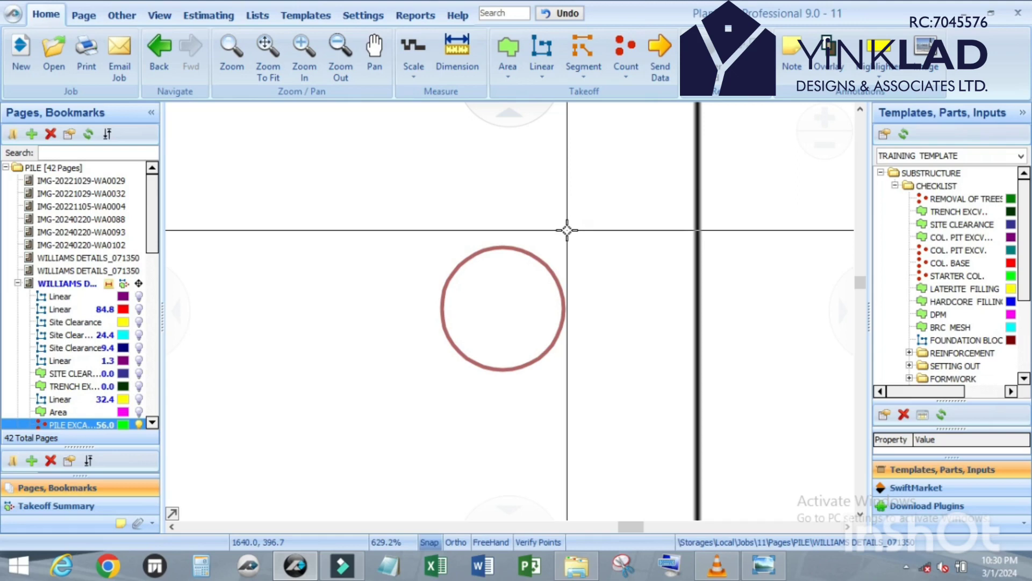
Step: Draw a 0.05 m dimension line at 90° outward from the circle's highest point
{"action": "left_click", "coordinate": [456, 54]}
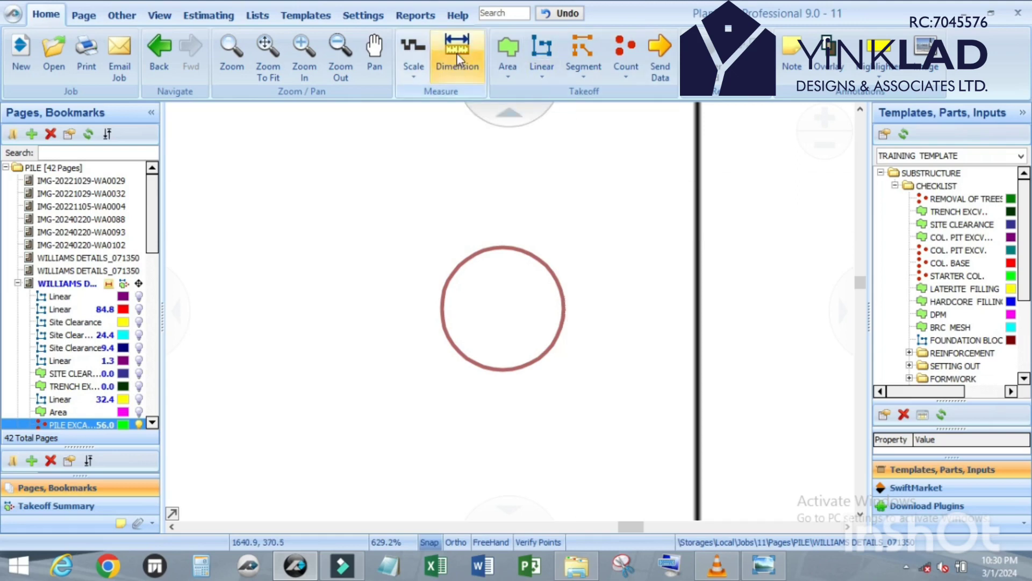
{"action": "left_click", "coordinate": [503, 243]}
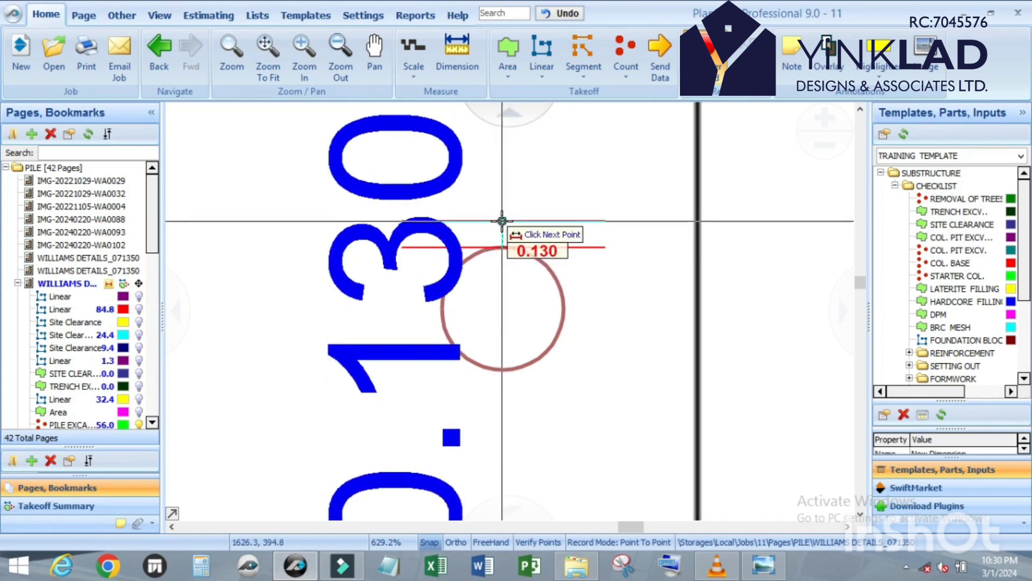
{"action": "scroll", "coordinate": [502, 221], "scroll_direction": "up", "scroll_amount": 5}
{"action": "key", "text": "l"}
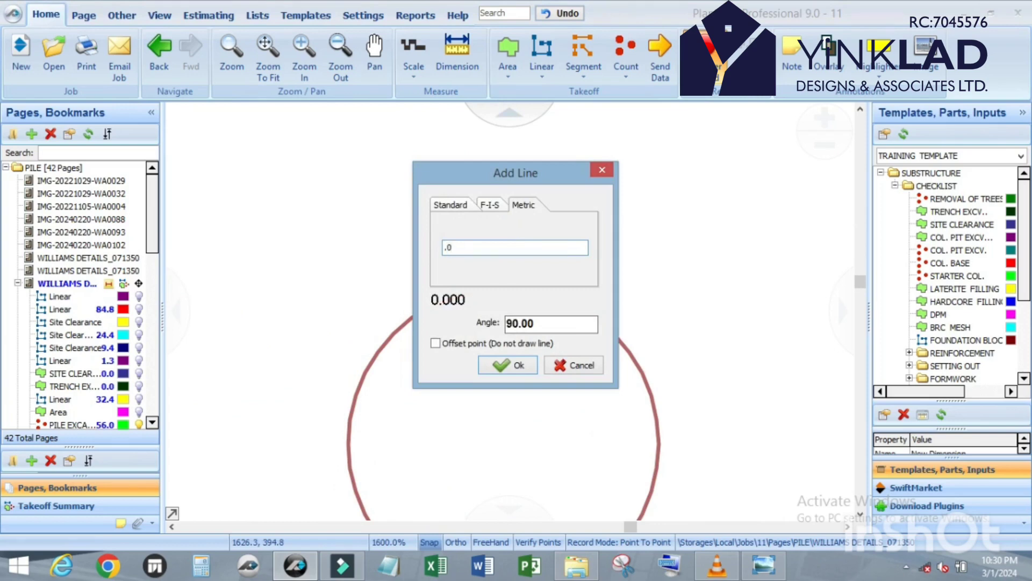
{"action": "key", "text": "Return"}
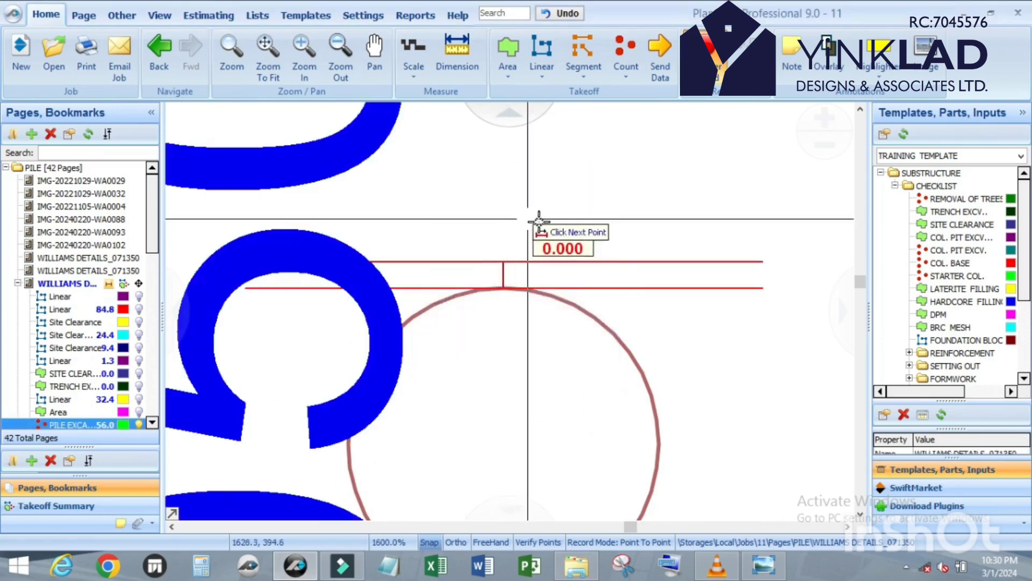
Step: Draw 0.05 m dimension lines outward from the circle's rightmost point at 0° and from its lowest point at 270°
{"action": "scroll", "coordinate": [622, 281], "scroll_direction": "down", "scroll_amount": 3}
{"action": "scroll", "coordinate": [633, 325], "scroll_direction": "up", "scroll_amount": 2}
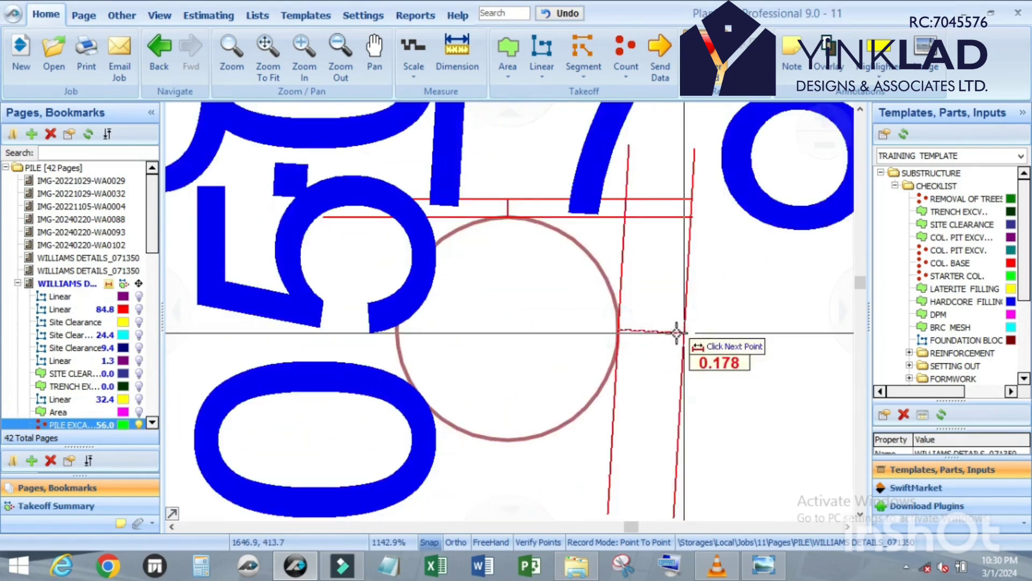
{"action": "key", "text": "l"}
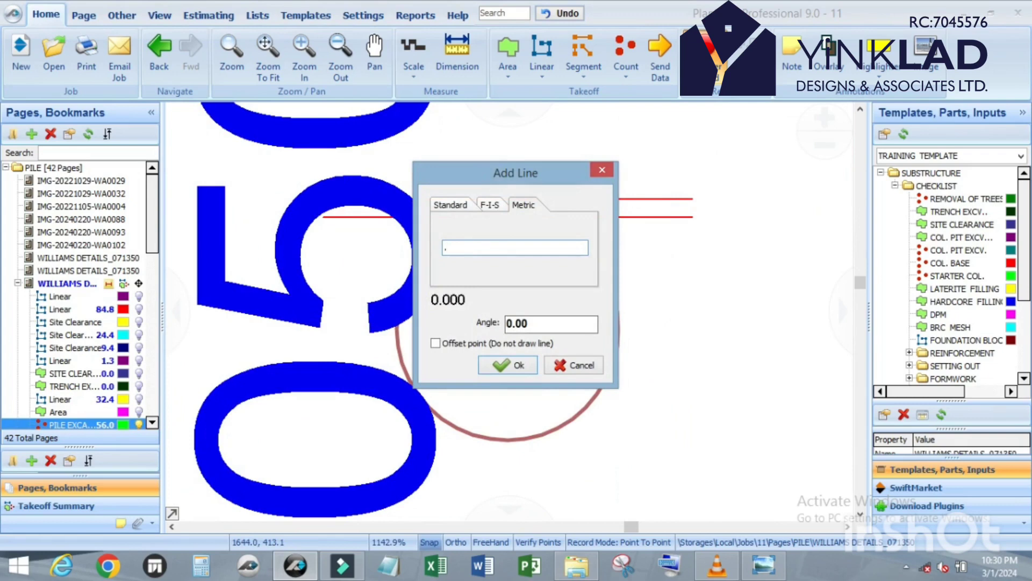
{"action": "type", "text": ".05"}
{"action": "key", "text": "Return"}
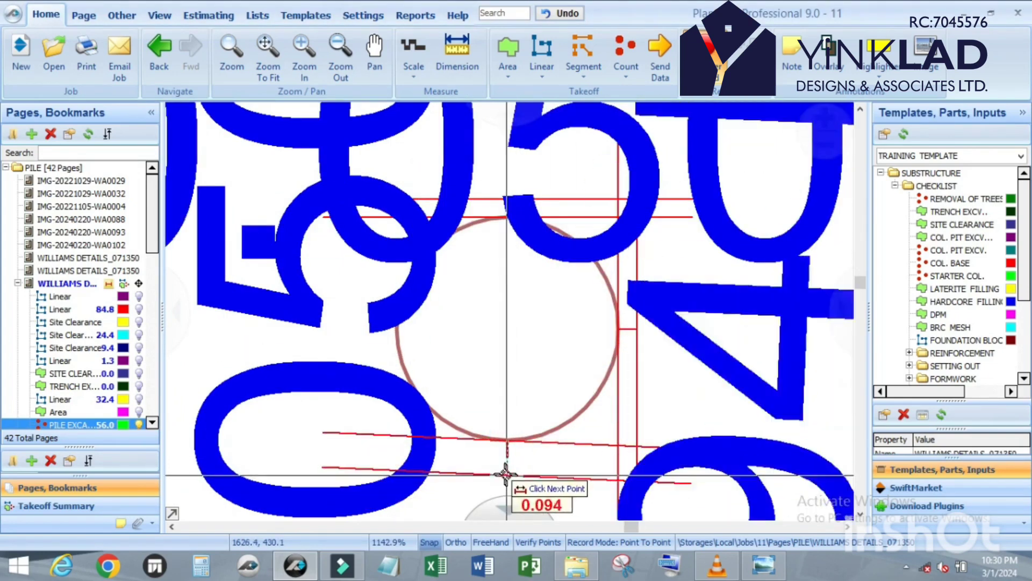
{"action": "key", "text": "l"}
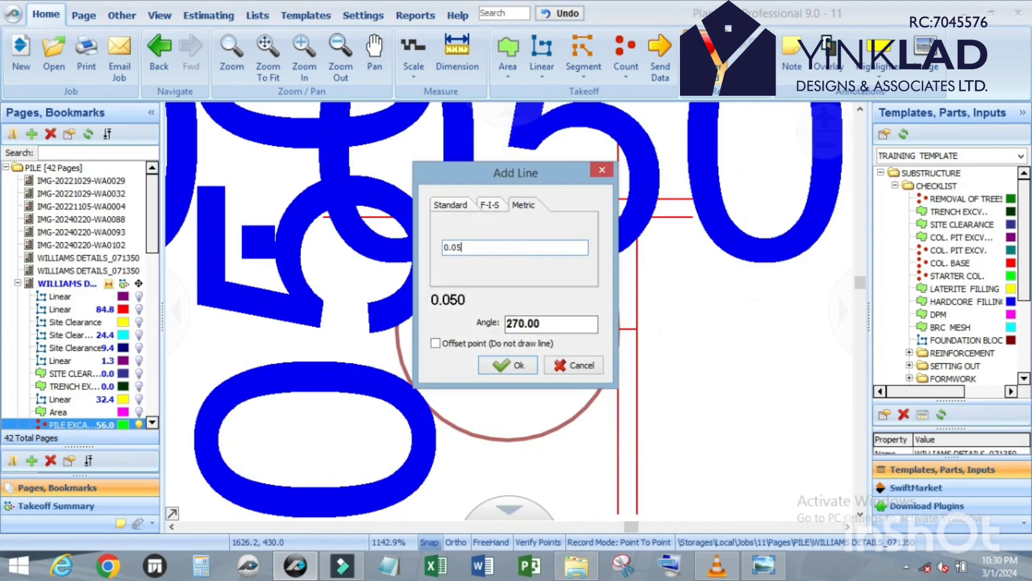
{"action": "key", "text": "Return"}
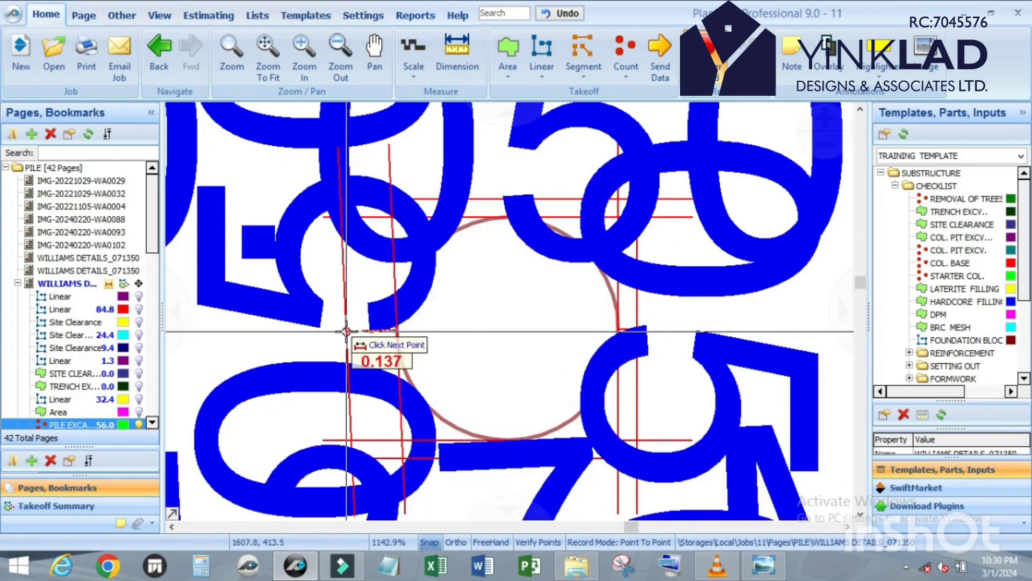
Step: Draw a 0.05 m dimension line at 180° outward from the circle's leftmost point
{"action": "key", "text": "l"}
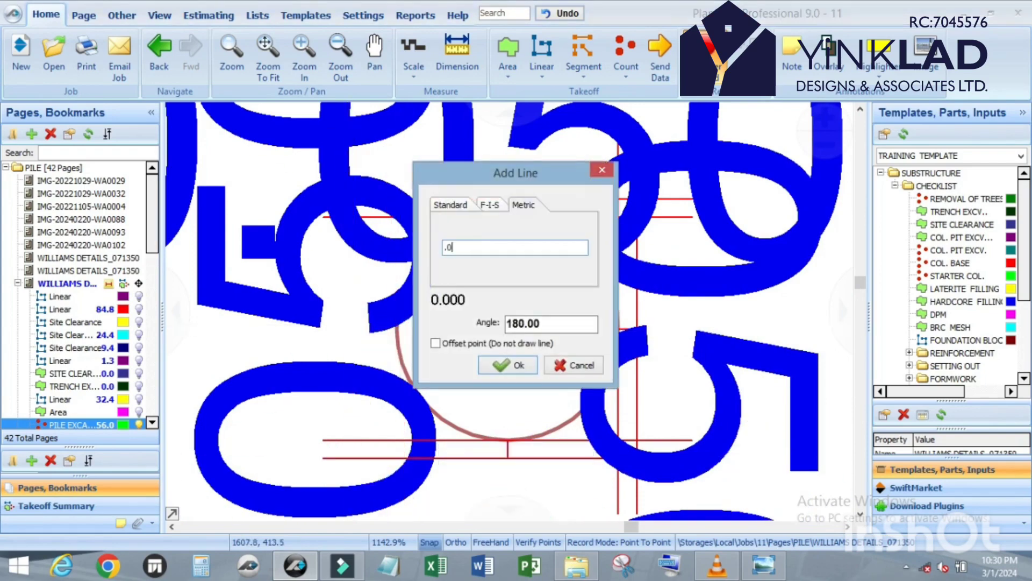
{"action": "key", "text": "Return"}
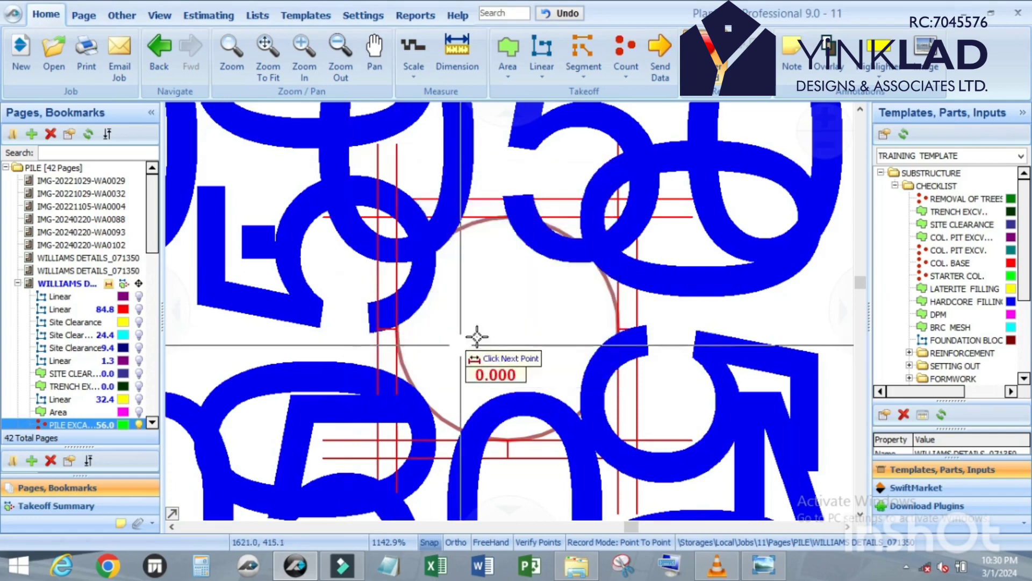
{"action": "key", "text": "Escape"}
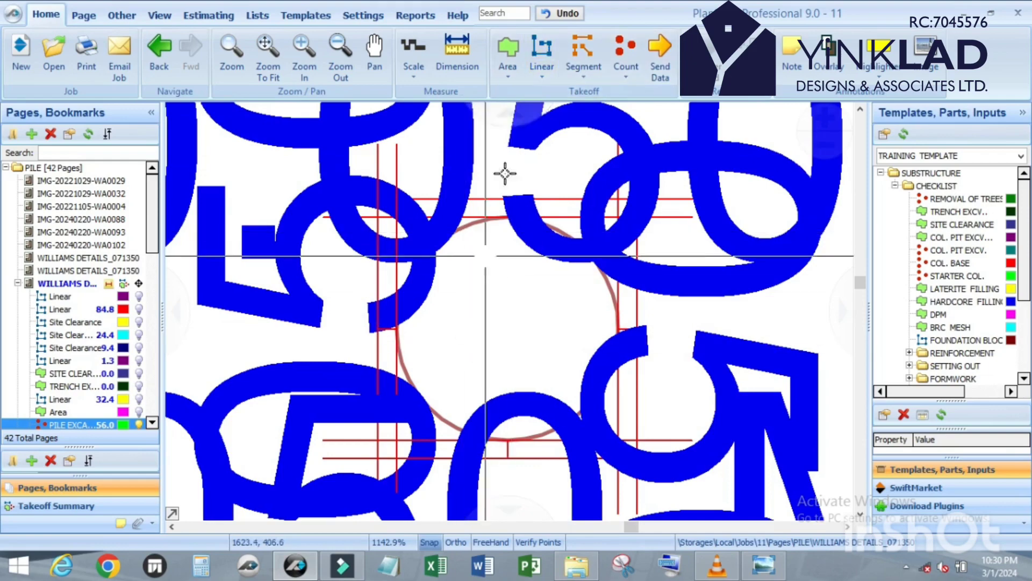
Step: Try to trace an outer circle as a Linear item, arcing from the leftmost dimension line's outer end through the highest to the rightmost
{"action": "left_click", "coordinate": [538, 61]}
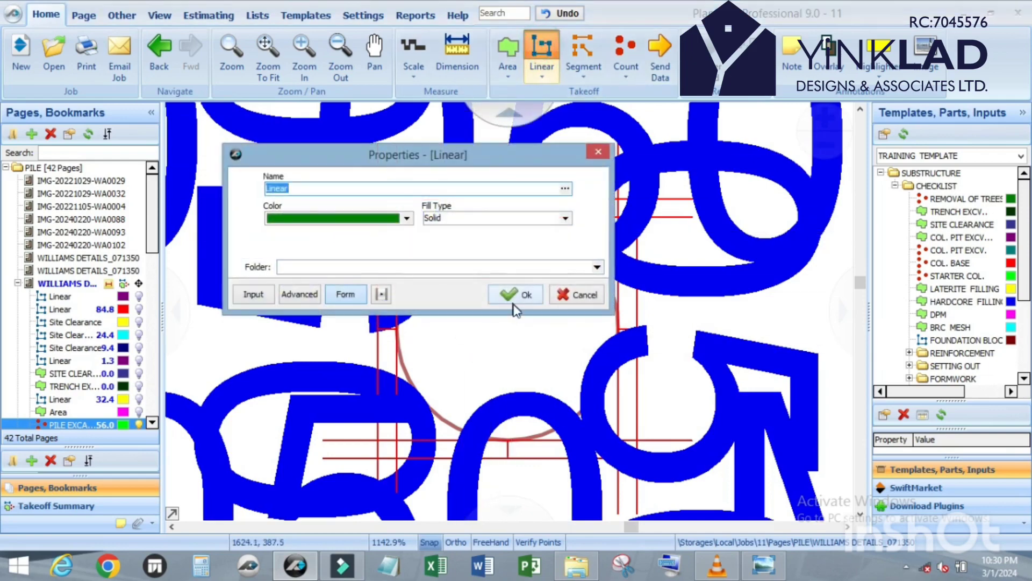
{"action": "left_click", "coordinate": [512, 295]}
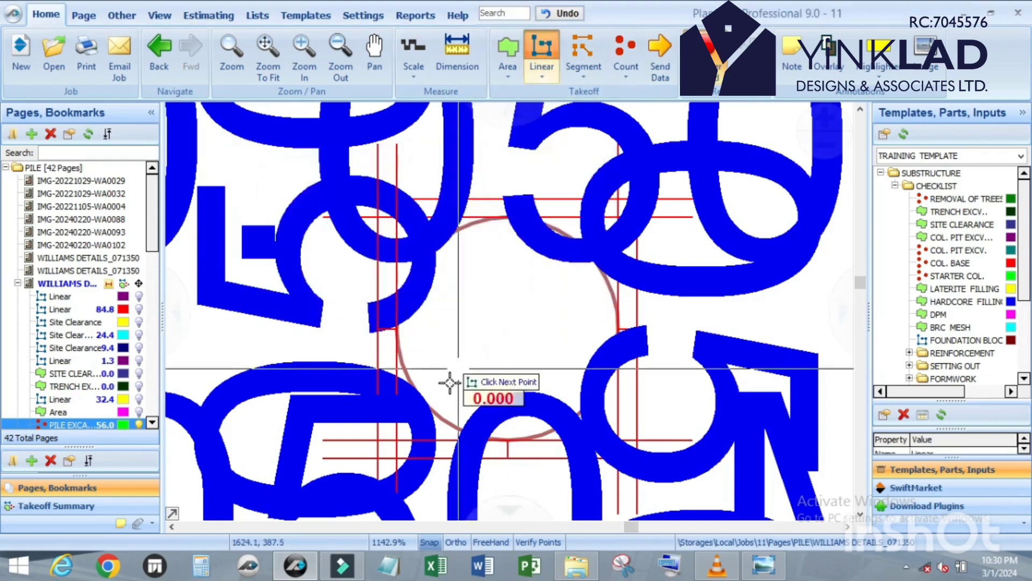
{"action": "left_click", "coordinate": [379, 326]}
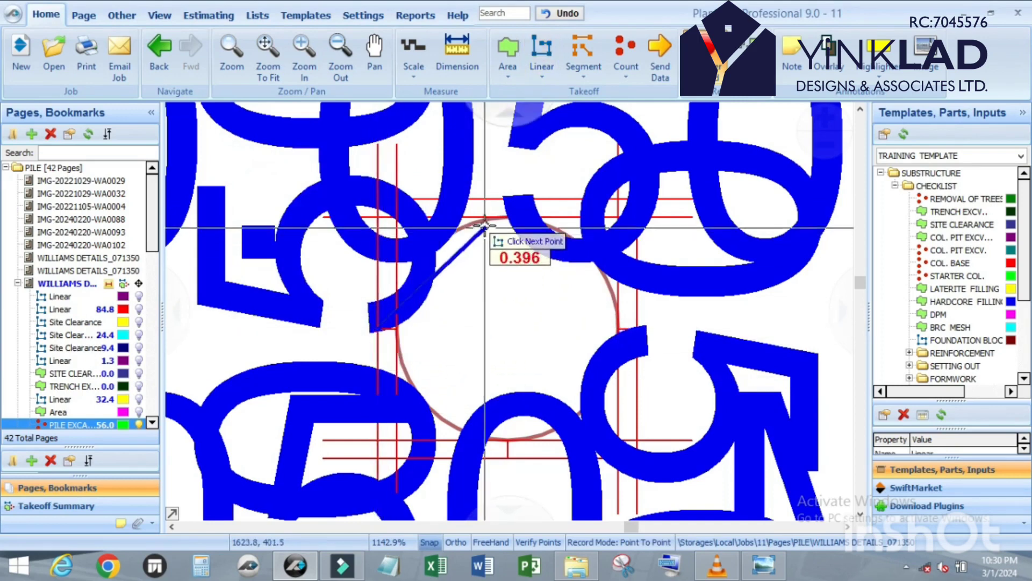
{"action": "key", "text": "a"}
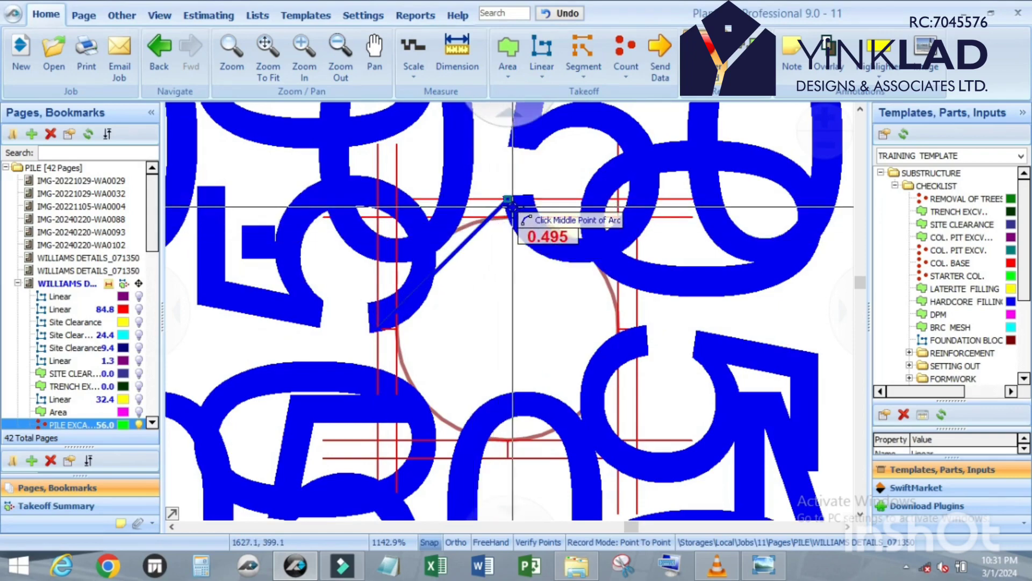
{"action": "scroll", "coordinate": [515, 198], "scroll_direction": "up", "scroll_amount": 2}
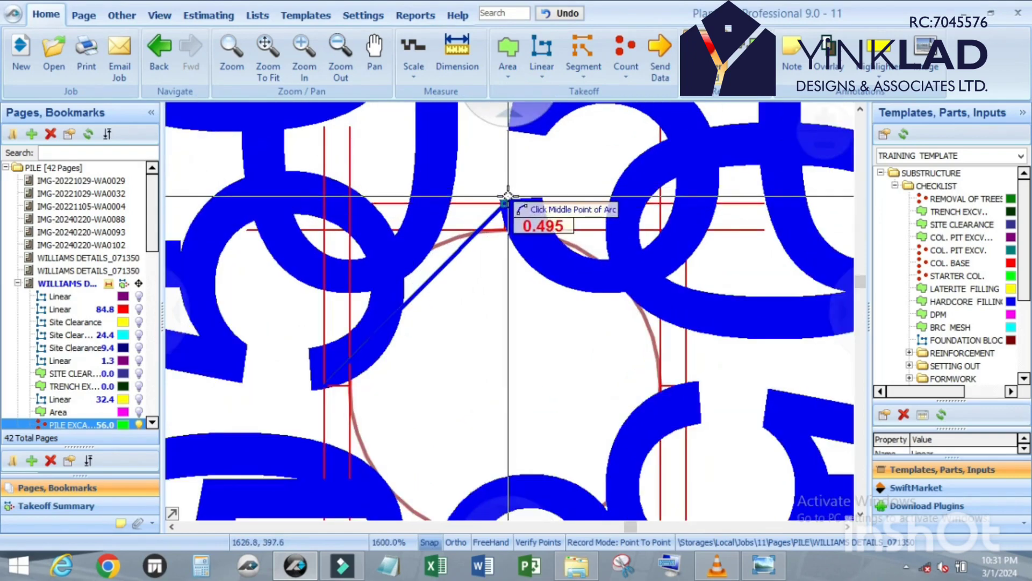
{"action": "left_click", "coordinate": [508, 204]}
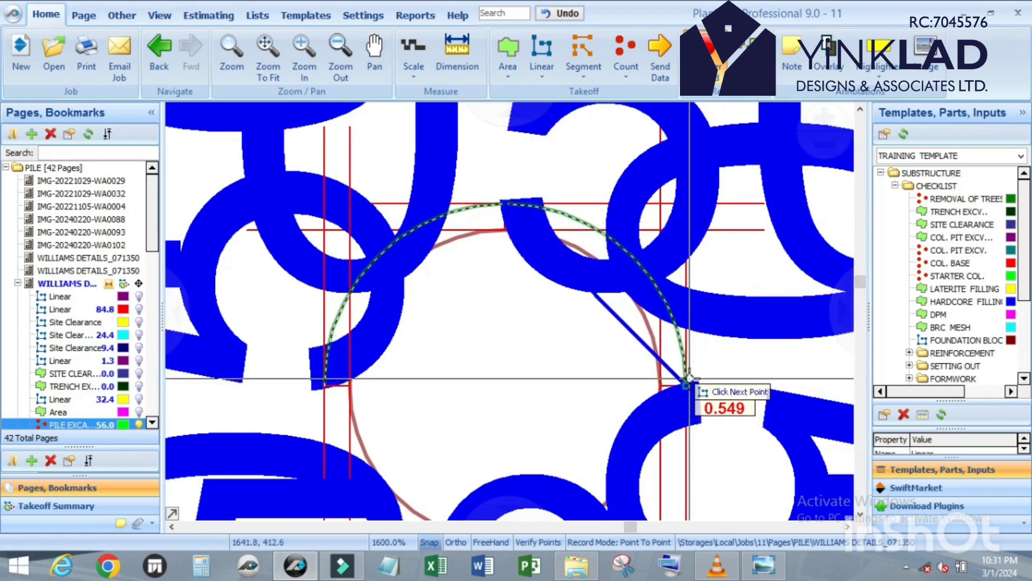
{"action": "left_click", "coordinate": [686, 377]}
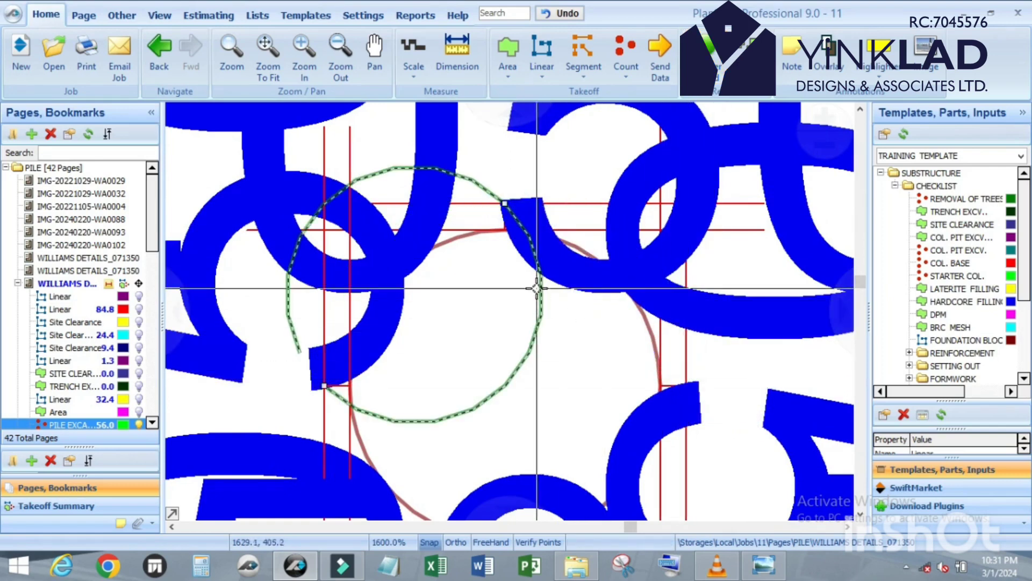
{"action": "scroll", "coordinate": [548, 333], "scroll_direction": "down", "scroll_amount": 1}
{"action": "scroll", "coordinate": [586, 338], "scroll_direction": "up", "scroll_amount": 1}
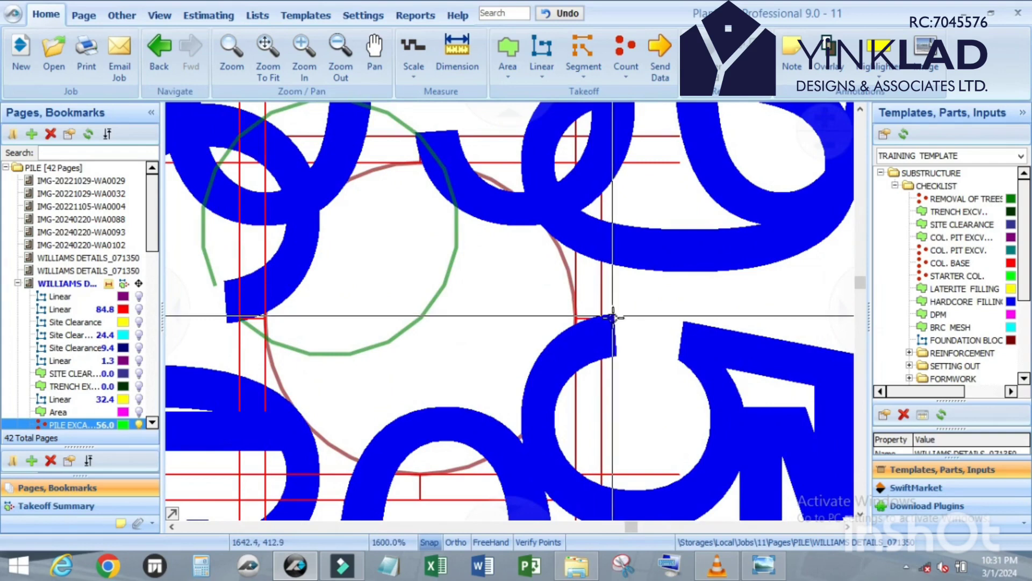
Step: Delete the dimension lines around the pile circle and the misdrawn green Linear arc
{"action": "left_click_drag", "start_coordinate": [548, 294], "coordinate": [648, 357]}
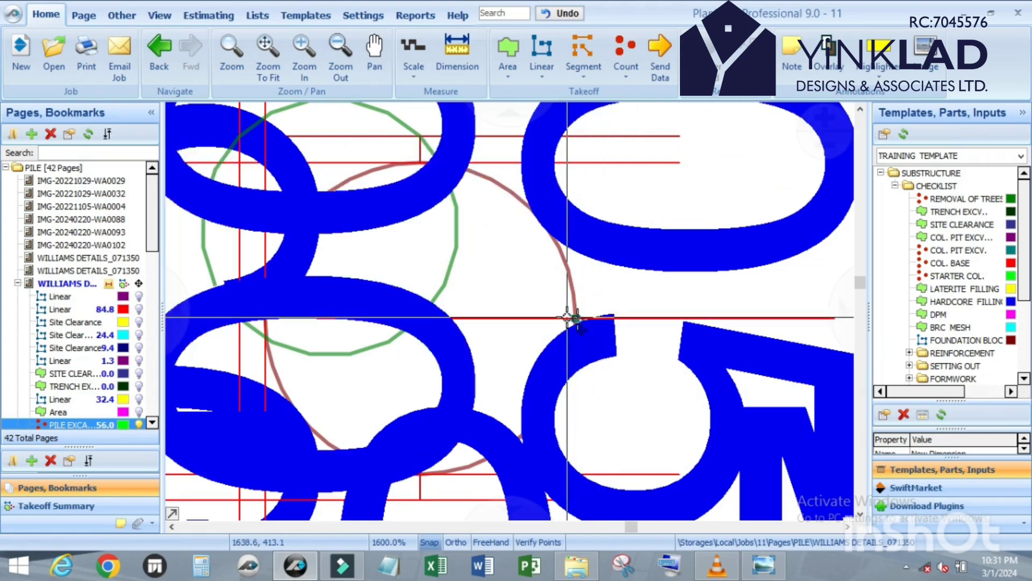
{"action": "left_click", "coordinate": [573, 318]}
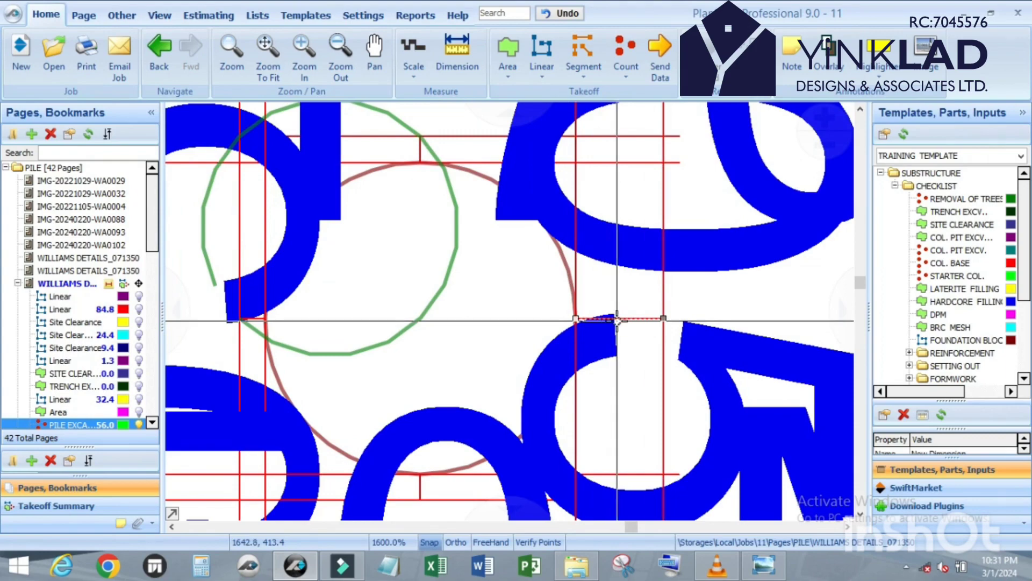
{"action": "scroll", "coordinate": [642, 330], "scroll_direction": "down", "scroll_amount": 3}
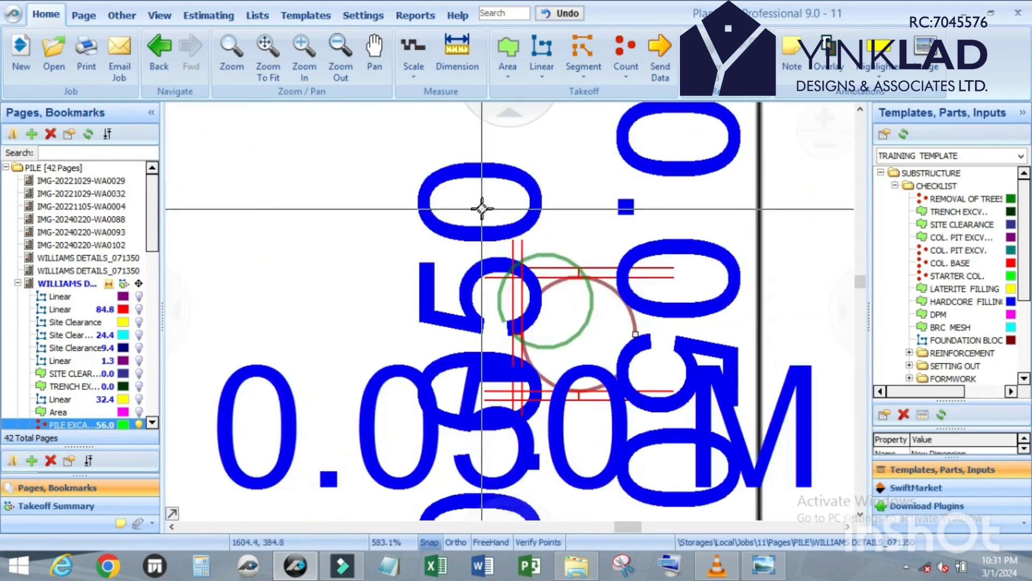
{"action": "left_click_drag", "start_coordinate": [442, 301], "coordinate": [569, 365]}
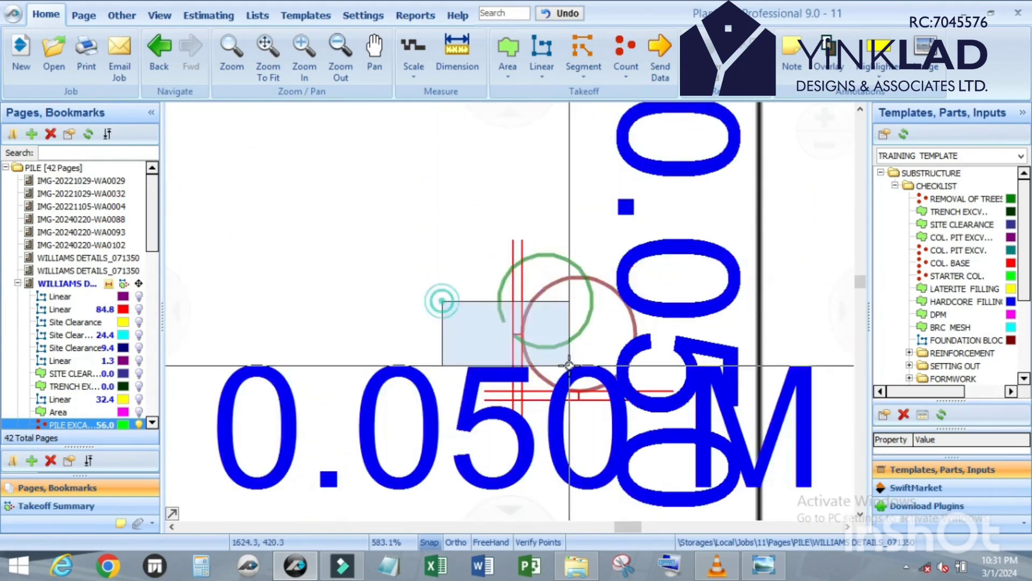
{"action": "key", "text": "Delete"}
{"action": "left_click_drag", "start_coordinate": [484, 364], "coordinate": [617, 431]}
{"action": "key", "text": "Delete"}
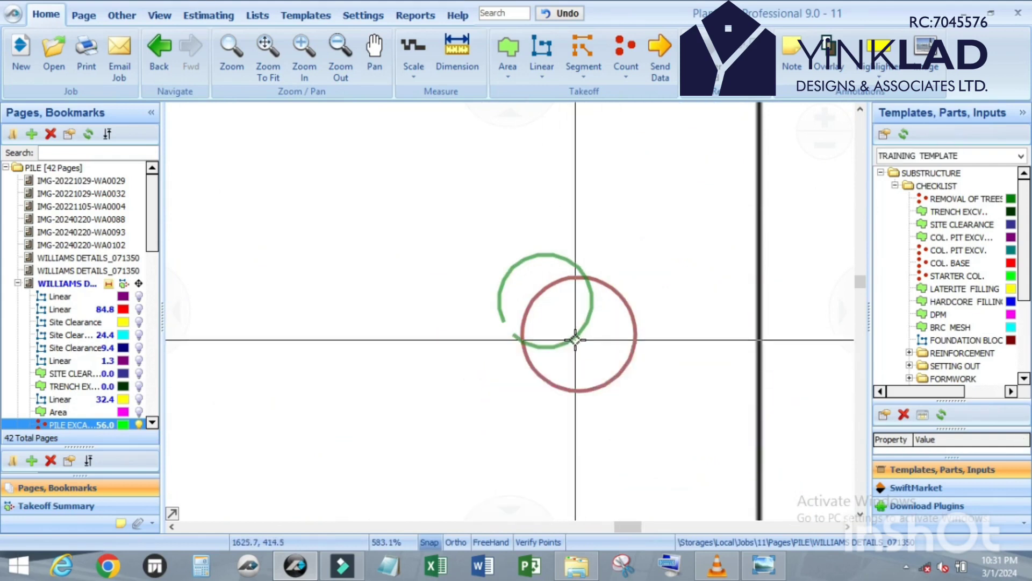
{"action": "left_click", "coordinate": [572, 336]}
{"action": "key", "text": "Delete"}
Step: Draw a 0.05 m dimension line at 270° inward from the circle's highest point
{"action": "scroll", "coordinate": [588, 290], "scroll_direction": "up", "scroll_amount": 2}
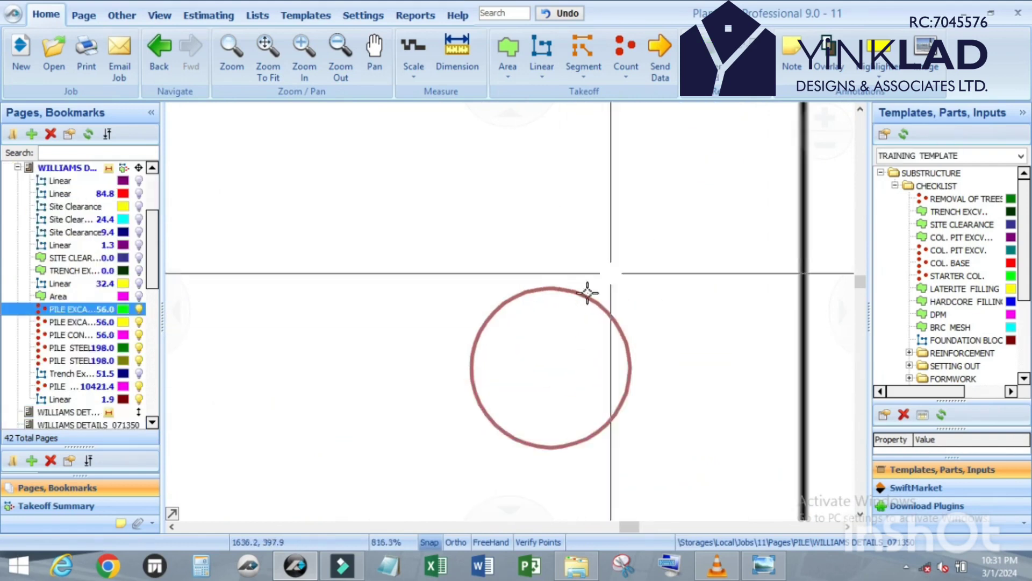
{"action": "left_click", "coordinate": [457, 54]}
{"action": "scroll", "coordinate": [548, 308], "scroll_direction": "up", "scroll_amount": 2}
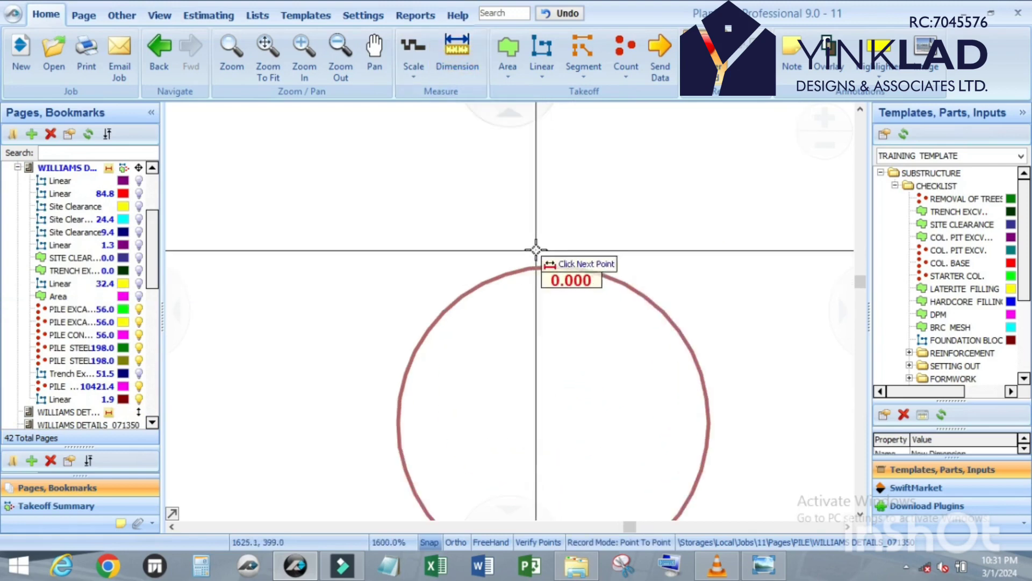
{"action": "left_click", "coordinate": [551, 264]}
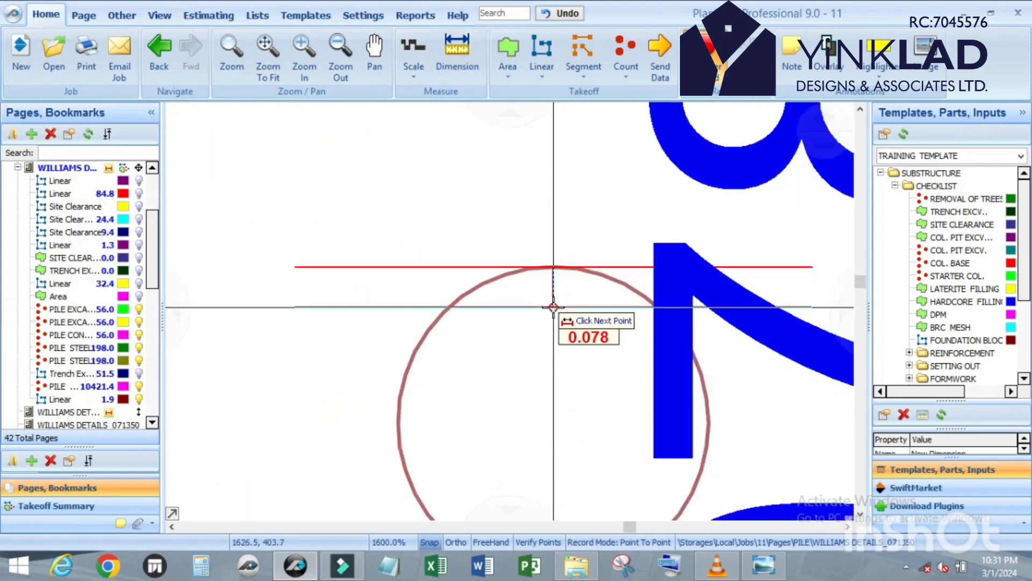
{"action": "key", "text": "l"}
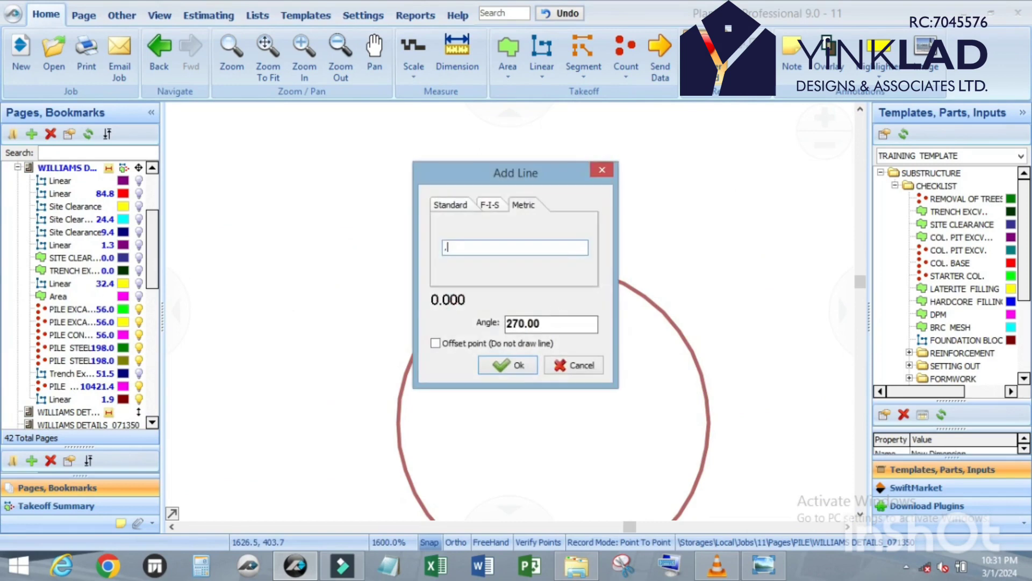
{"action": "key", "text": "Return"}
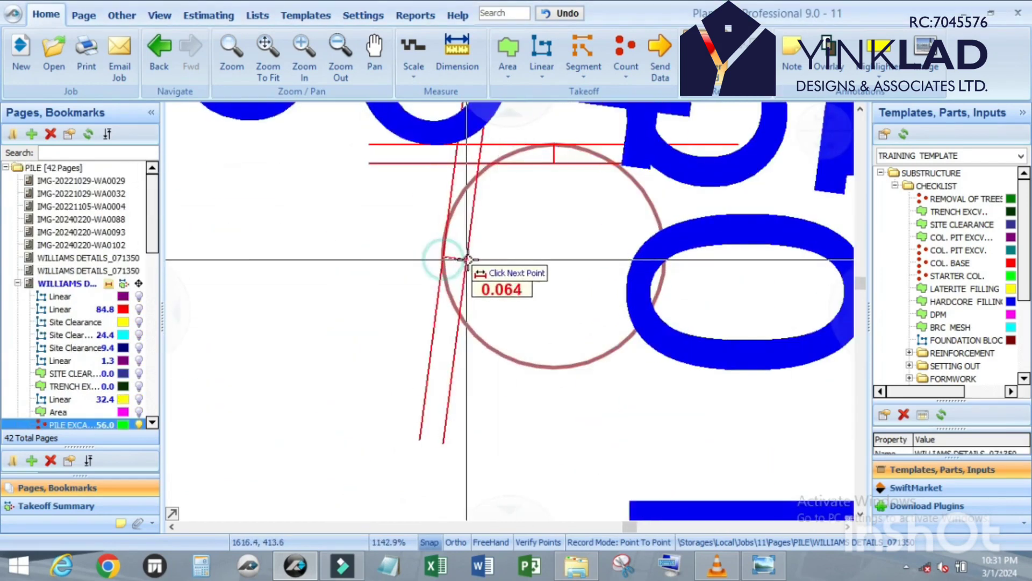
Step: Draw 0.05 m dimension lines inward from the circle's leftmost point at 0° and from its lowest point at 90°
{"action": "type", "text": "l"}
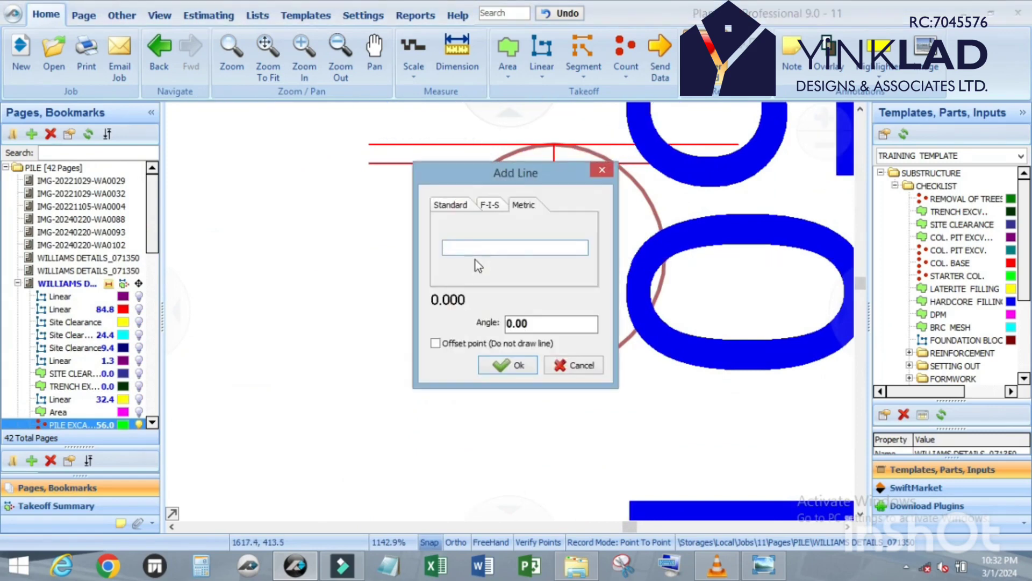
{"action": "type", "text": ".05"}
{"action": "key", "text": "Return"}
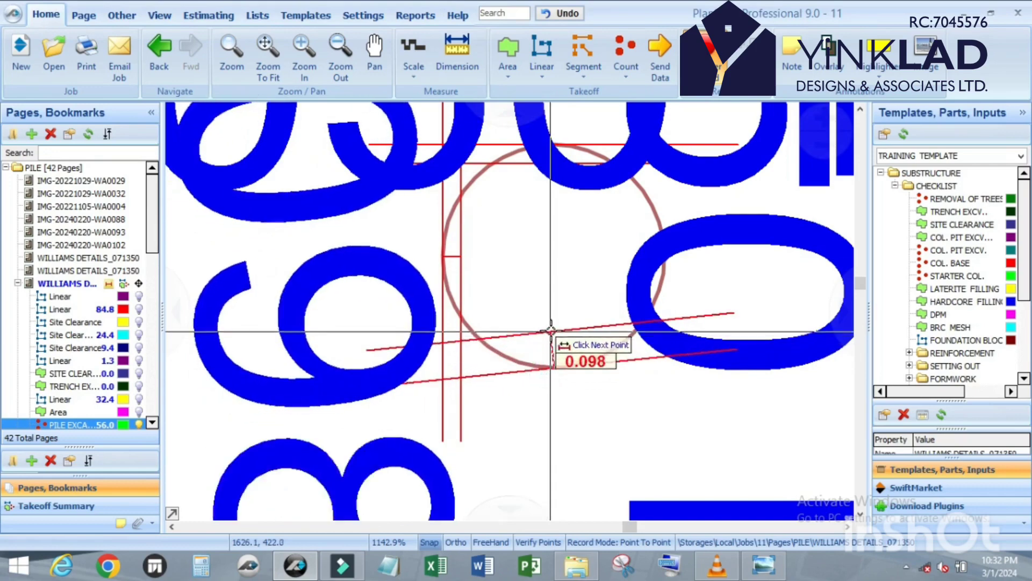
{"action": "key", "text": "l"}
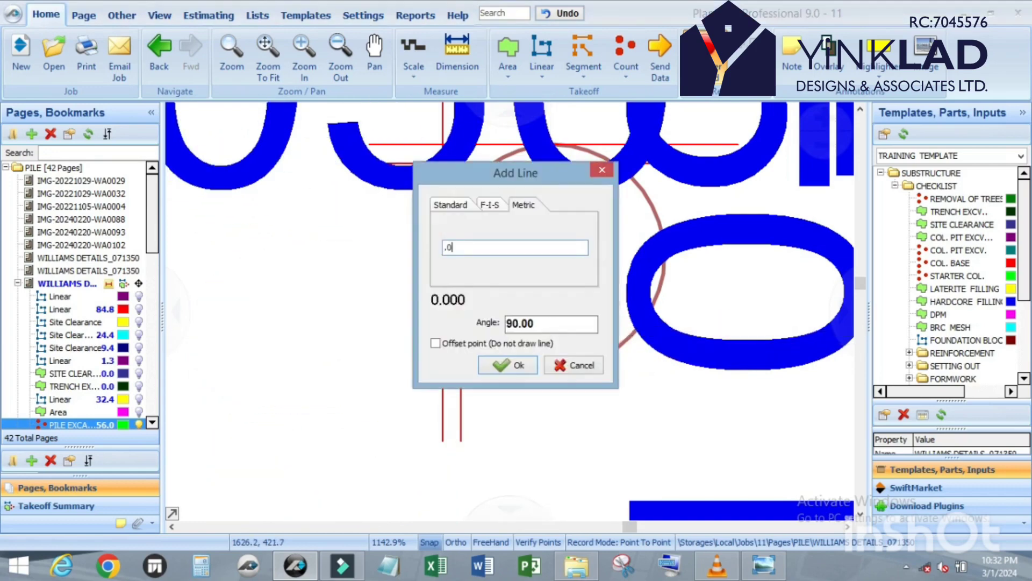
{"action": "key", "text": "Return"}
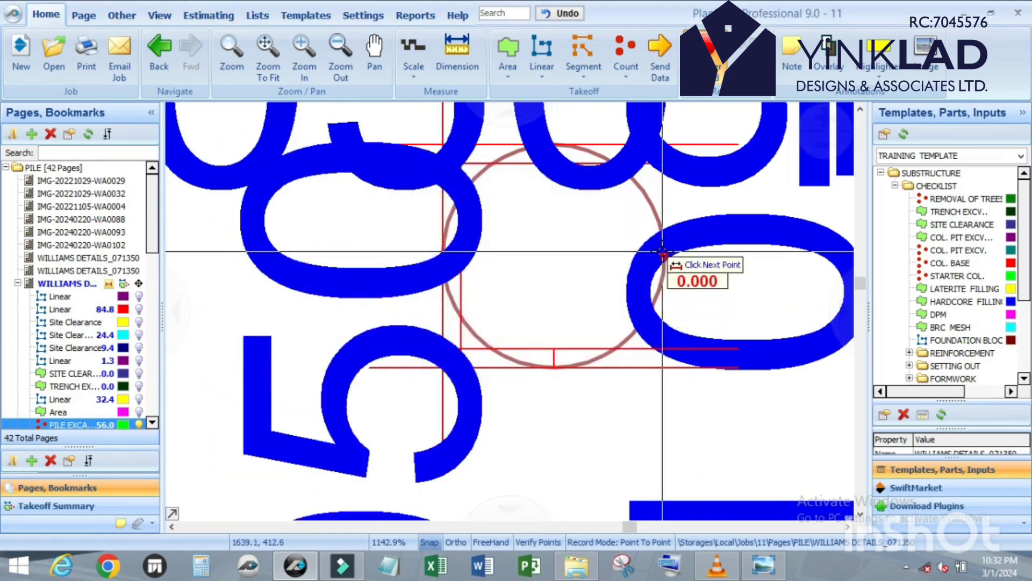
Step: Draw a 0.05 m dimension line at 180° inward from the circle's rightmost point and finish dimensioning
{"action": "type", "text": "l"}
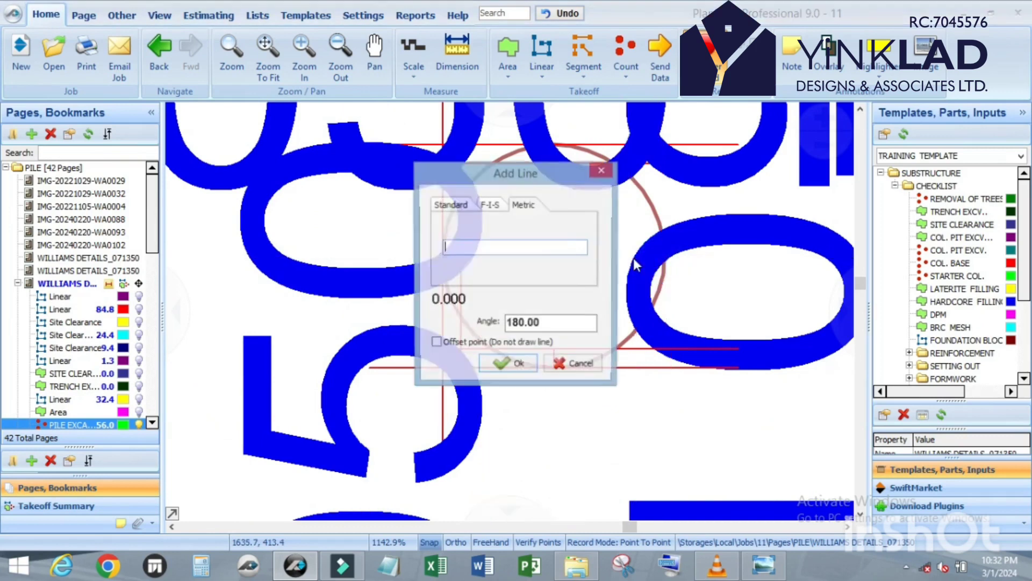
{"action": "type", "text": "."}
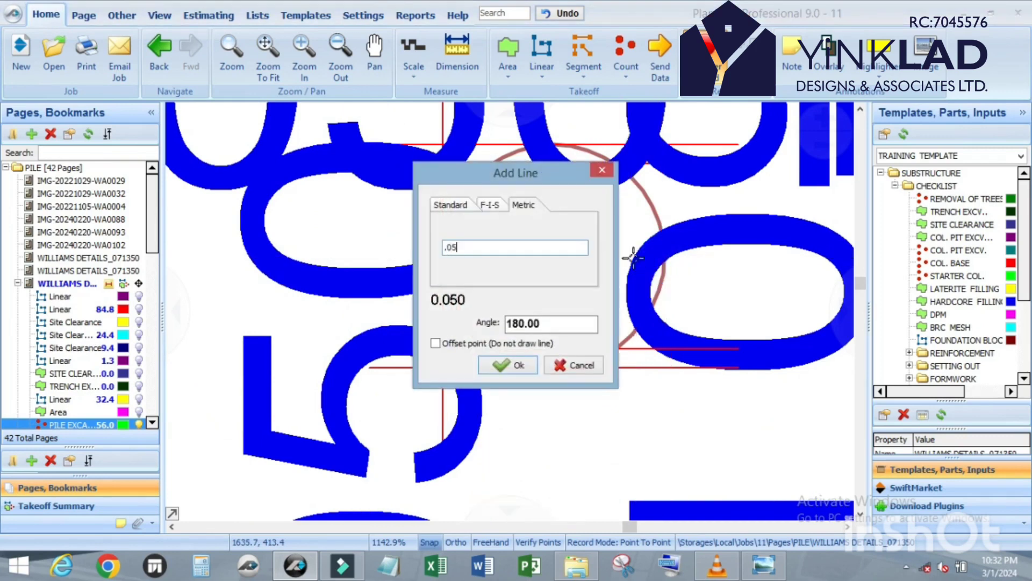
{"action": "type", "text": "05"}
{"action": "key", "text": "Return"}
{"action": "key", "text": "Escape"}
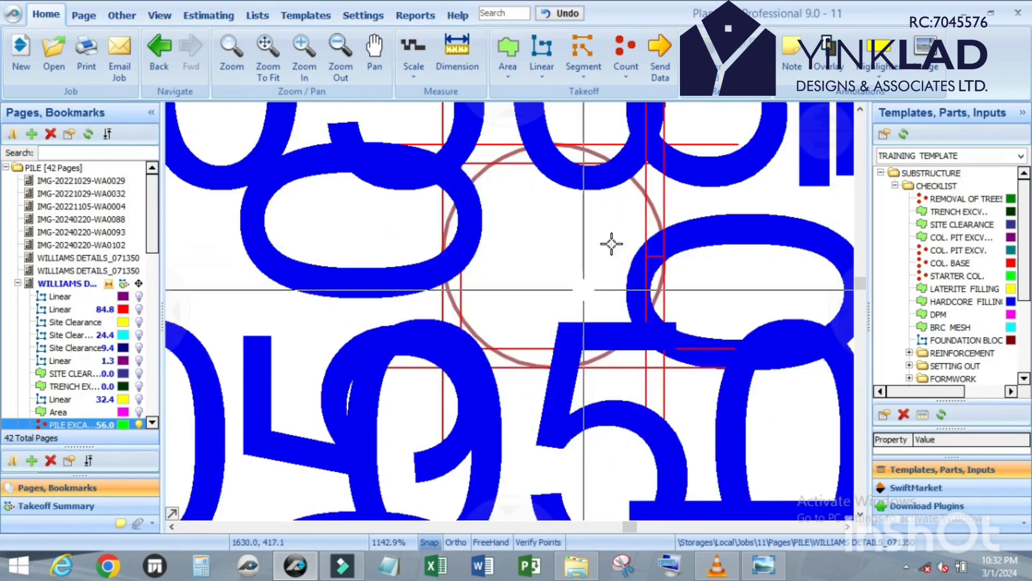
Step: Start a new Linear takeoff and draw the stirrup circle's upper half as an arc through the inner ends of the 0.05 m offsets
{"action": "left_click", "coordinate": [545, 50]}
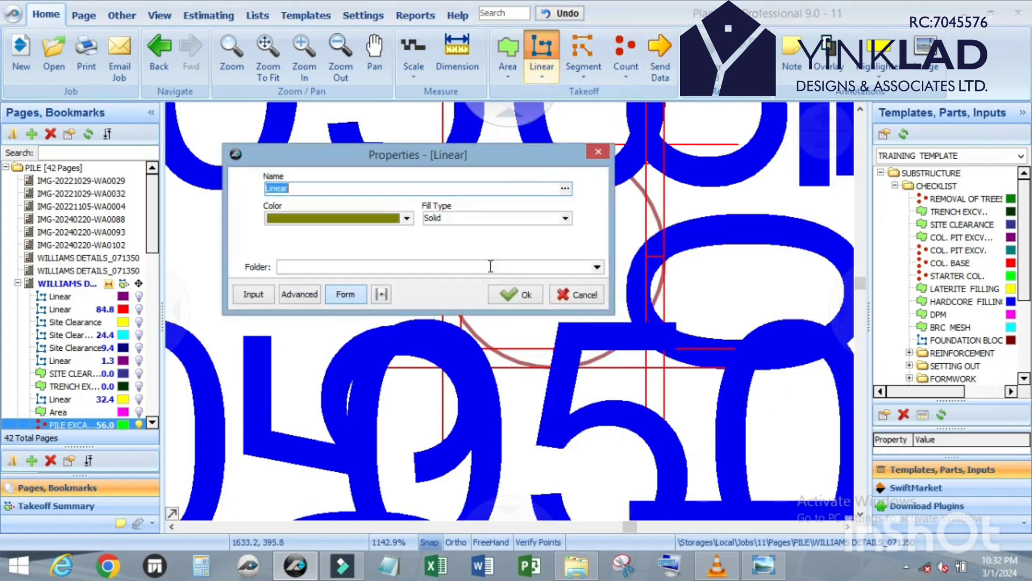
{"action": "left_click", "coordinate": [500, 294]}
{"action": "left_click", "coordinate": [460, 257]}
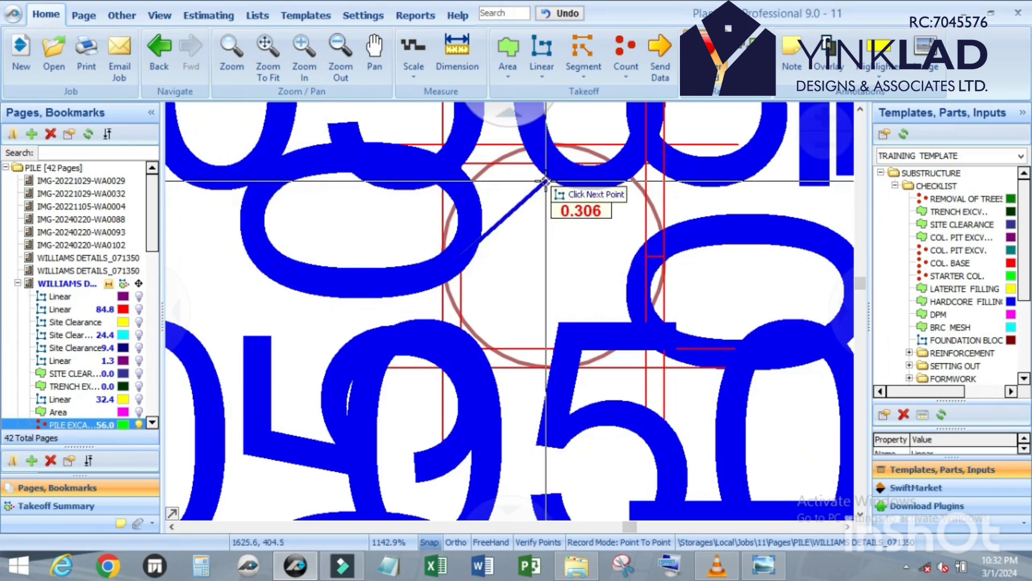
{"action": "key", "text": "a"}
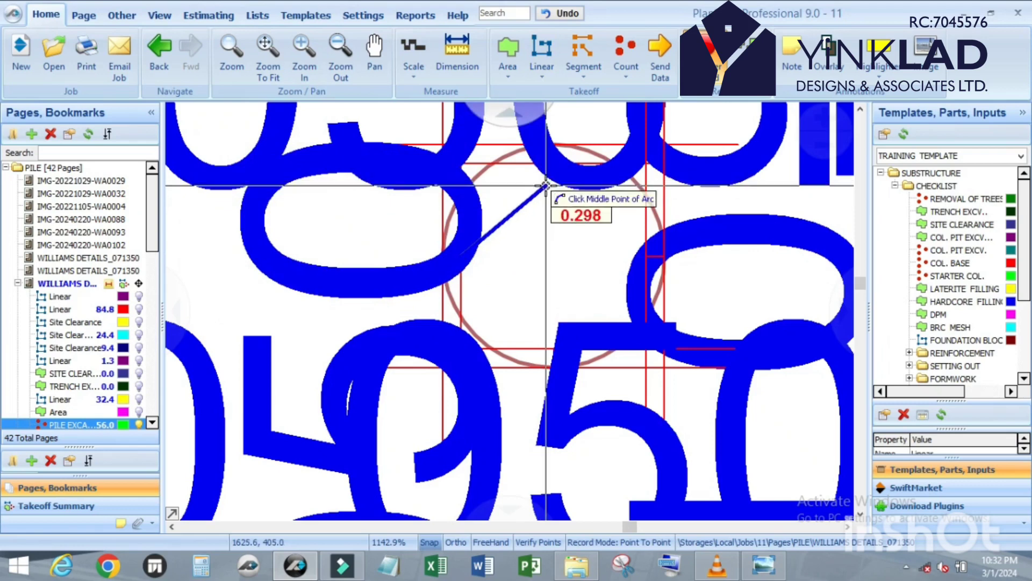
{"action": "left_click", "coordinate": [554, 164]}
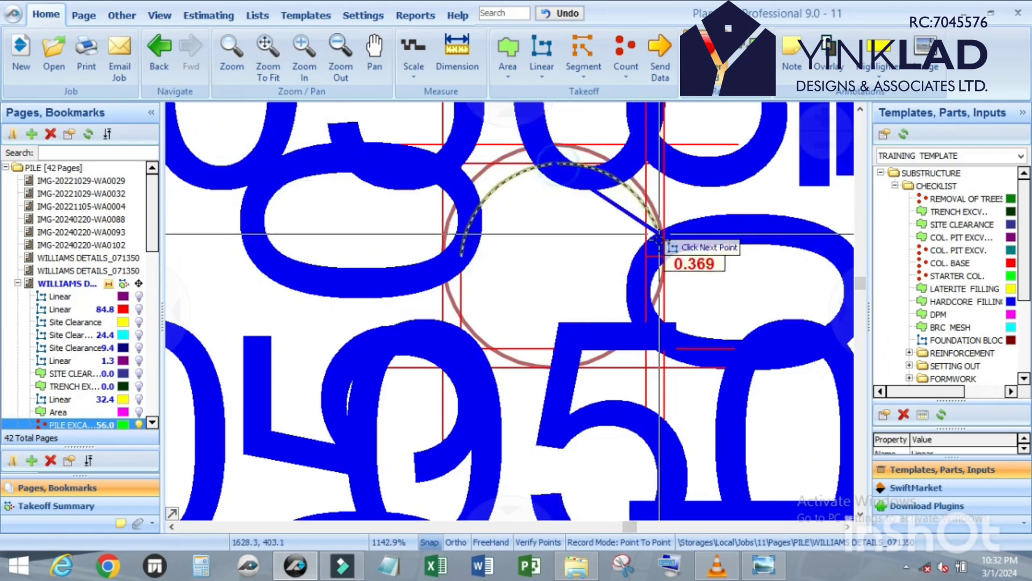
{"action": "left_click", "coordinate": [648, 256]}
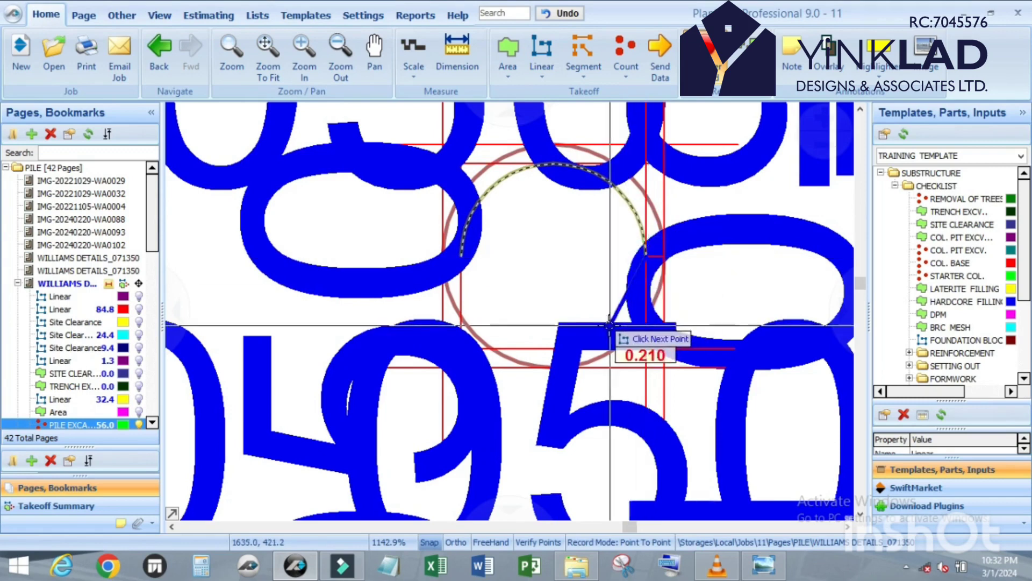
Step: Close the stirrup circle with a lower arc through the inner end of the lowest offset, back to the starting point, and finish the Linear
{"action": "key", "text": "a"}
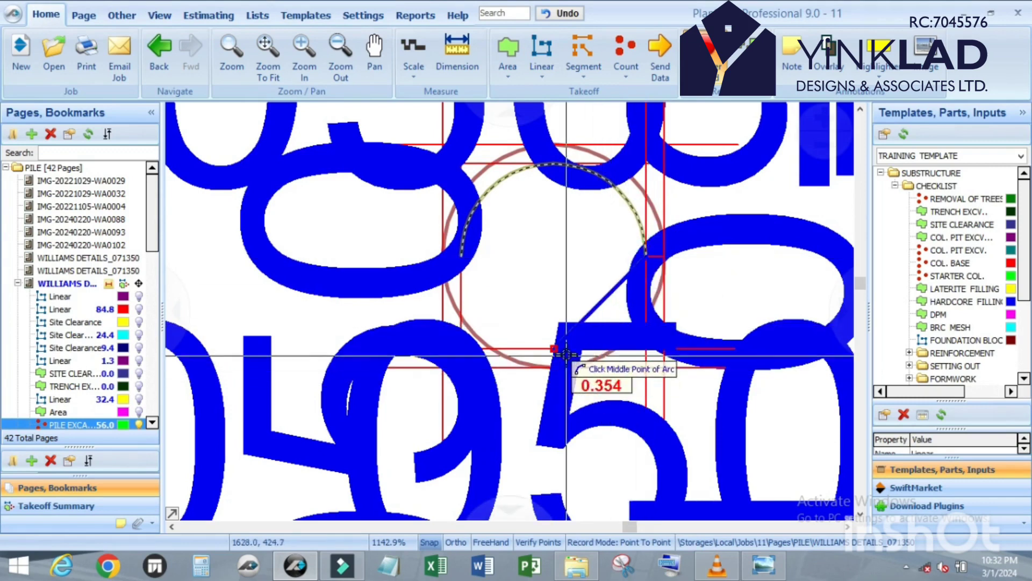
{"action": "left_click", "coordinate": [556, 348]}
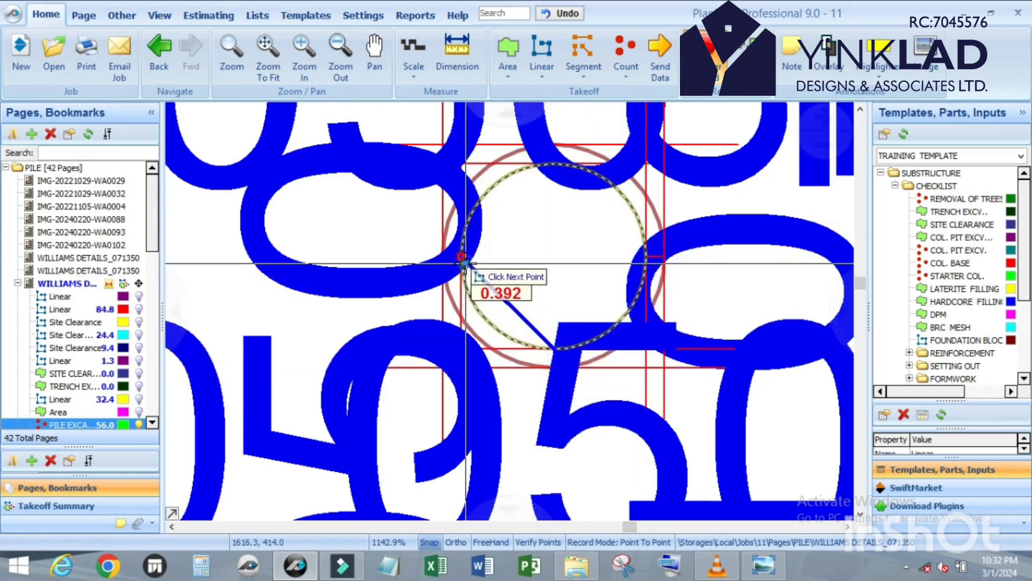
{"action": "left_click", "coordinate": [464, 263]}
{"action": "key", "text": "Escape"}
Step: Delete the four 0.05 m dimension lines around the two circles
{"action": "scroll", "coordinate": [592, 278], "scroll_direction": "down", "scroll_amount": 2}
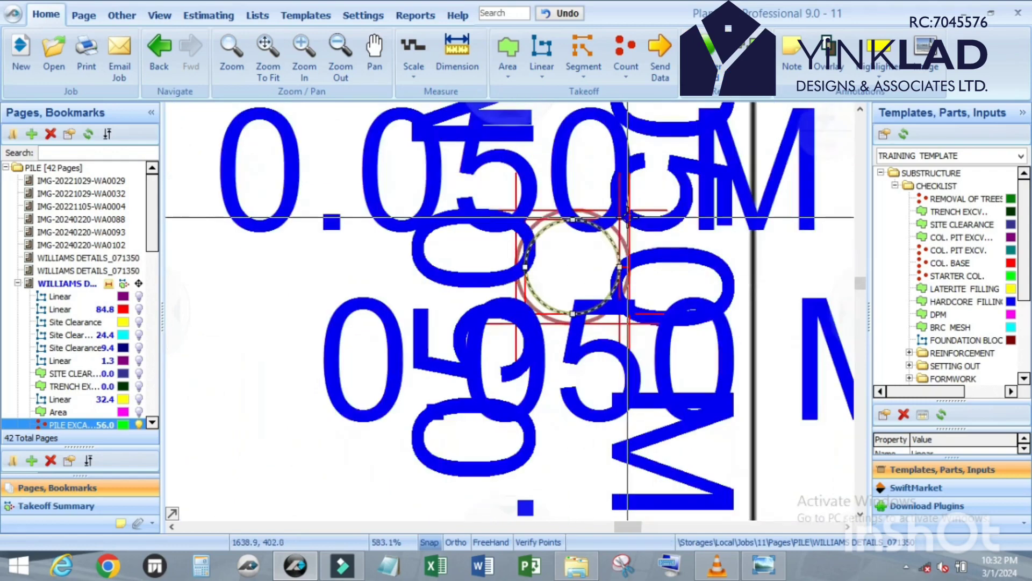
{"action": "left_click_drag", "start_coordinate": [537, 169], "coordinate": [682, 348]}
{"action": "key", "text": "Delete"}
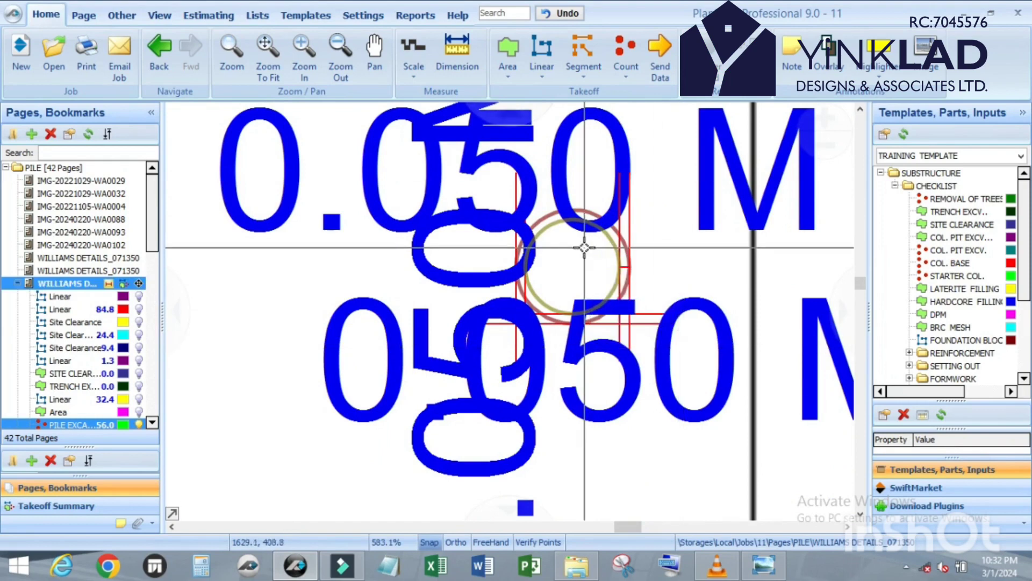
{"action": "left_click_drag", "start_coordinate": [585, 247], "coordinate": [680, 304]}
{"action": "key", "text": "Delete"}
{"action": "left_click_drag", "start_coordinate": [501, 192], "coordinate": [551, 331]}
{"action": "key", "text": "Delete"}
{"action": "left_click_drag", "start_coordinate": [562, 271], "coordinate": [605, 362]}
{"action": "key", "text": "Delete"}
{"action": "scroll", "coordinate": [622, 223], "scroll_direction": "up", "scroll_amount": 2}
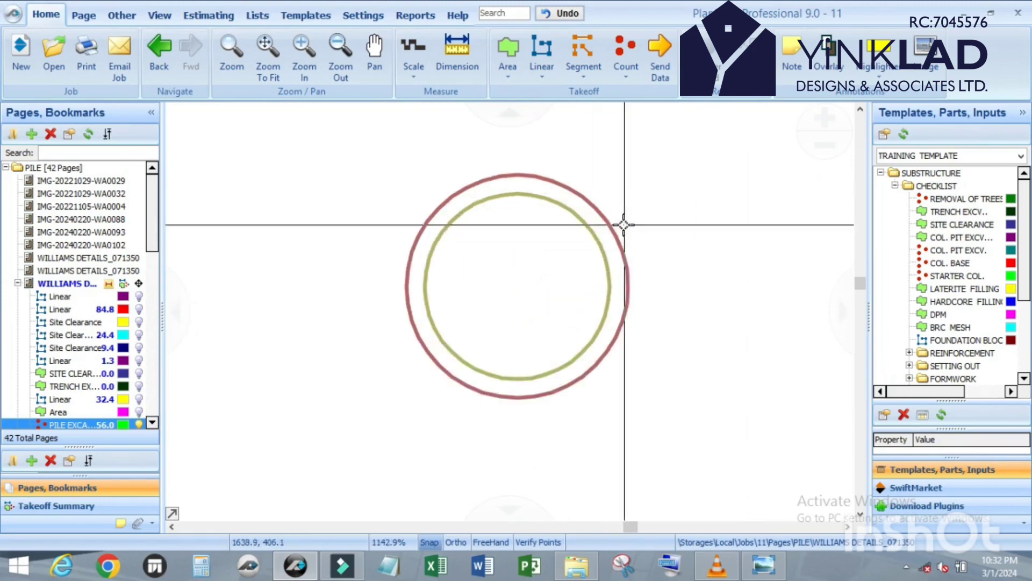
Step: Check the linear total of the inner stirrup circle
{"action": "mouse_move", "coordinate": [613, 233]}
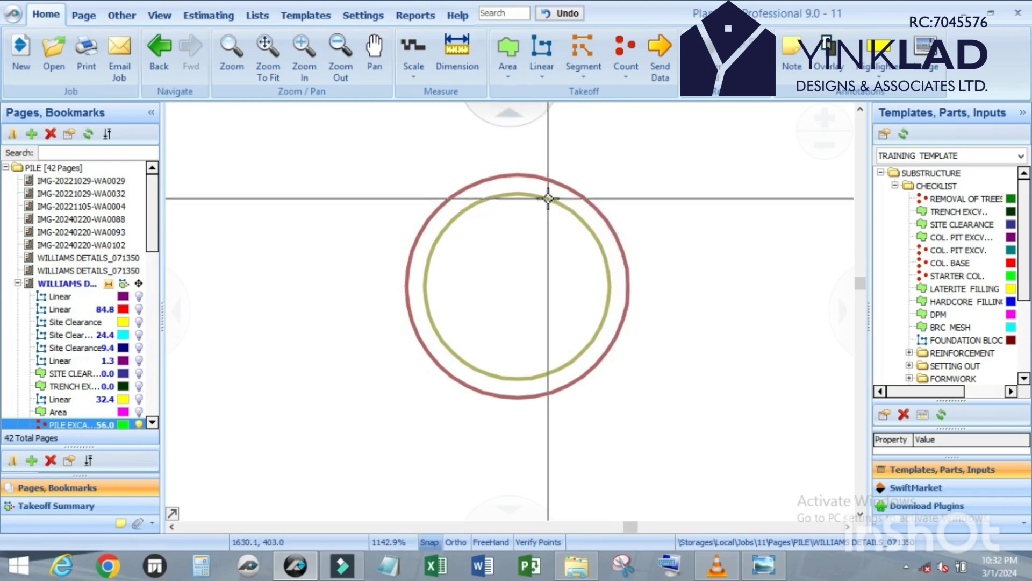
{"action": "mouse_move", "coordinate": [548, 198]}
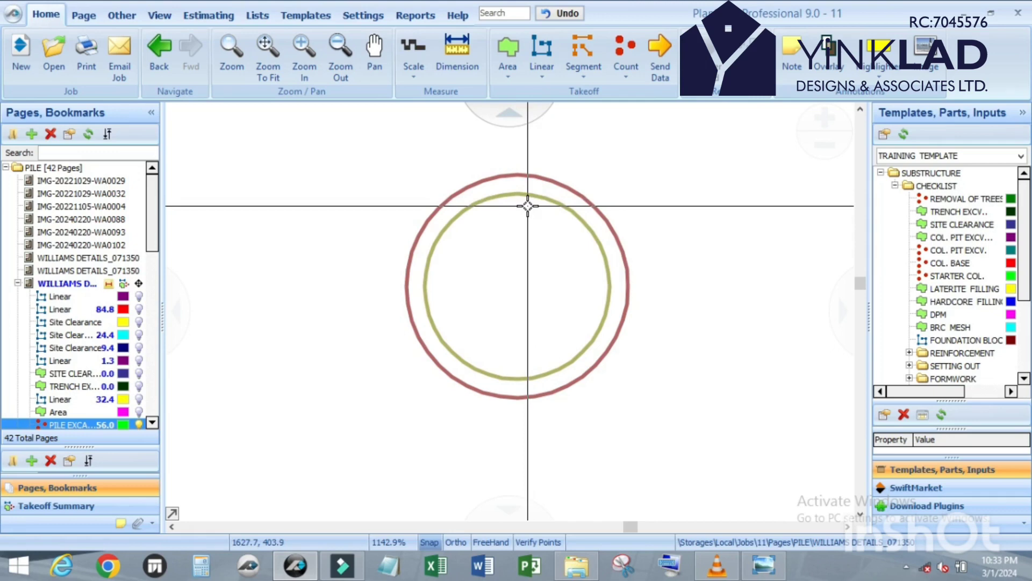
{"action": "scroll", "coordinate": [528, 206], "scroll_direction": "up", "scroll_amount": 2}
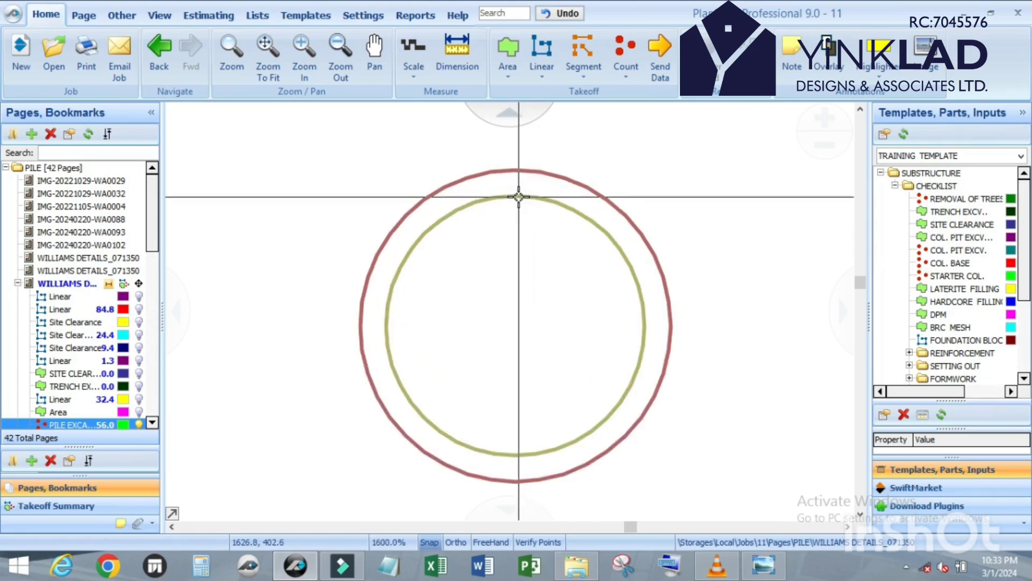
{"action": "mouse_move", "coordinate": [385, 337]}
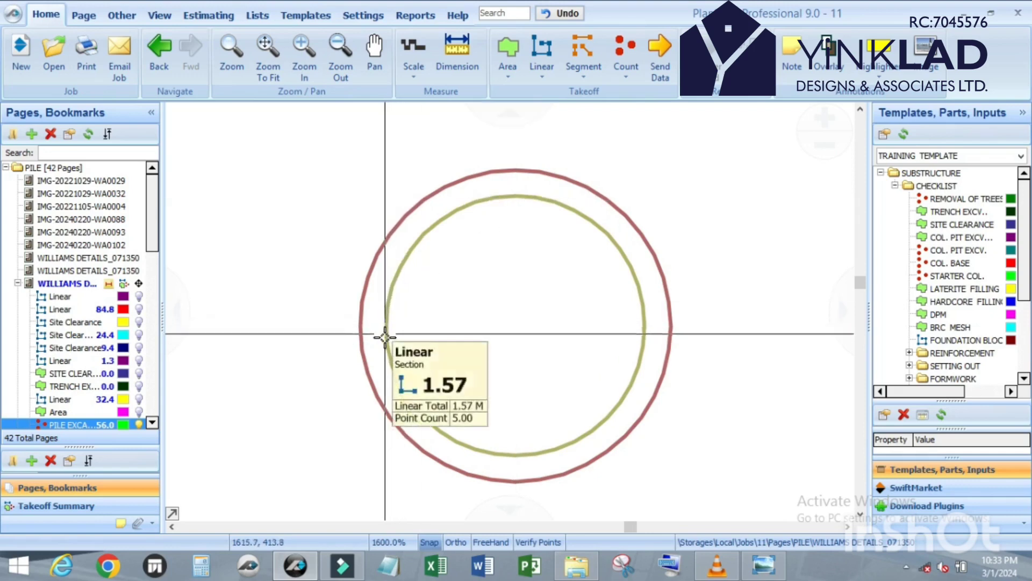
{"action": "left_click", "coordinate": [531, 196]}
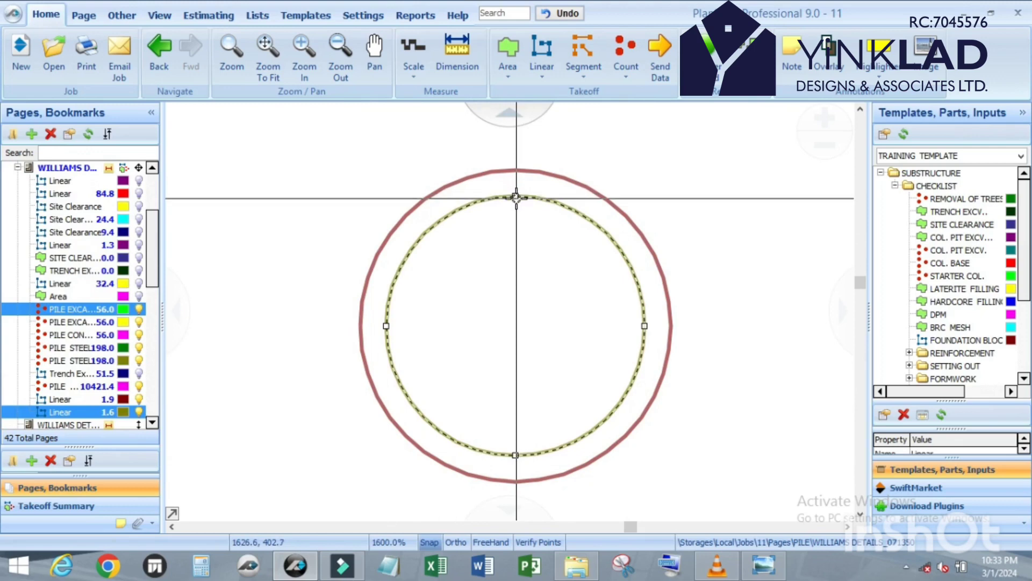
{"action": "mouse_move", "coordinate": [516, 196]}
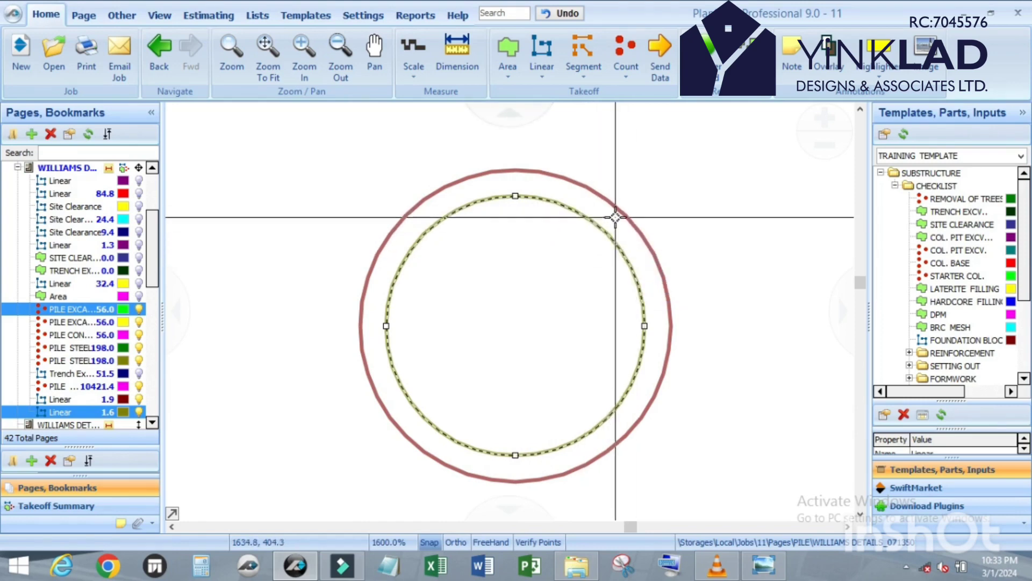
{"action": "left_click", "coordinate": [543, 210]}
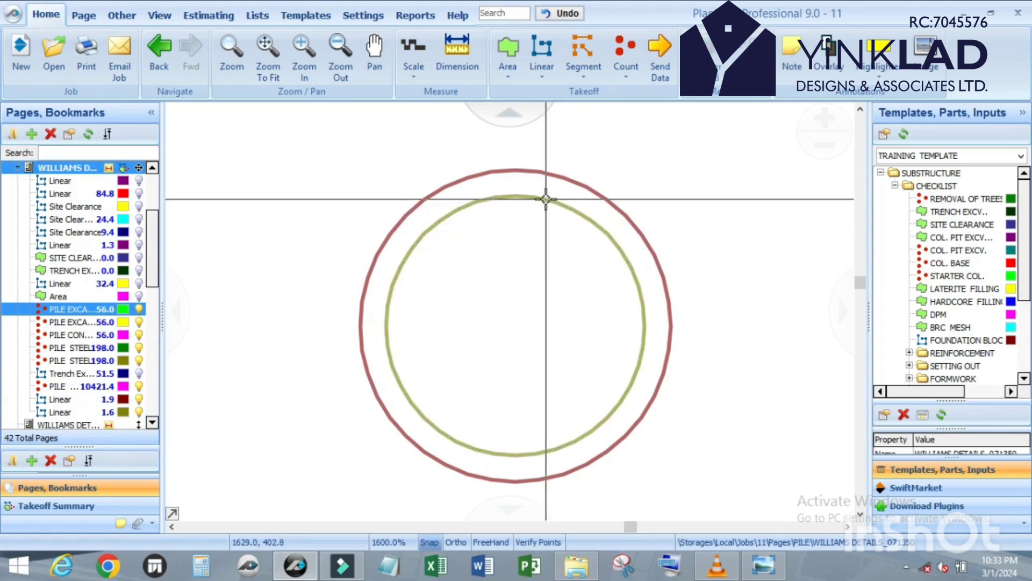
{"action": "mouse_move", "coordinate": [547, 199]}
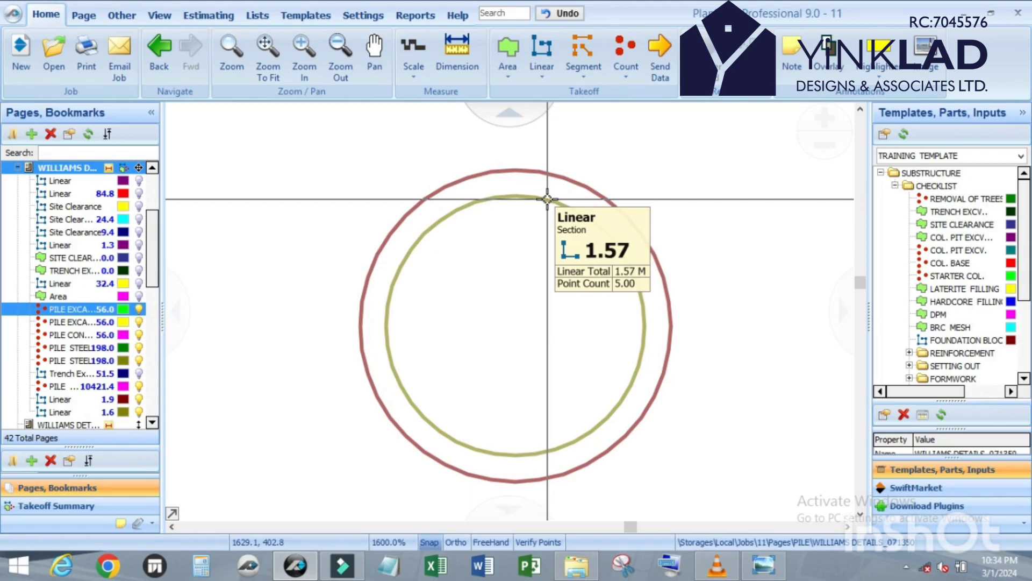
{"action": "scroll", "coordinate": [618, 309], "scroll_direction": "down", "scroll_amount": 10}
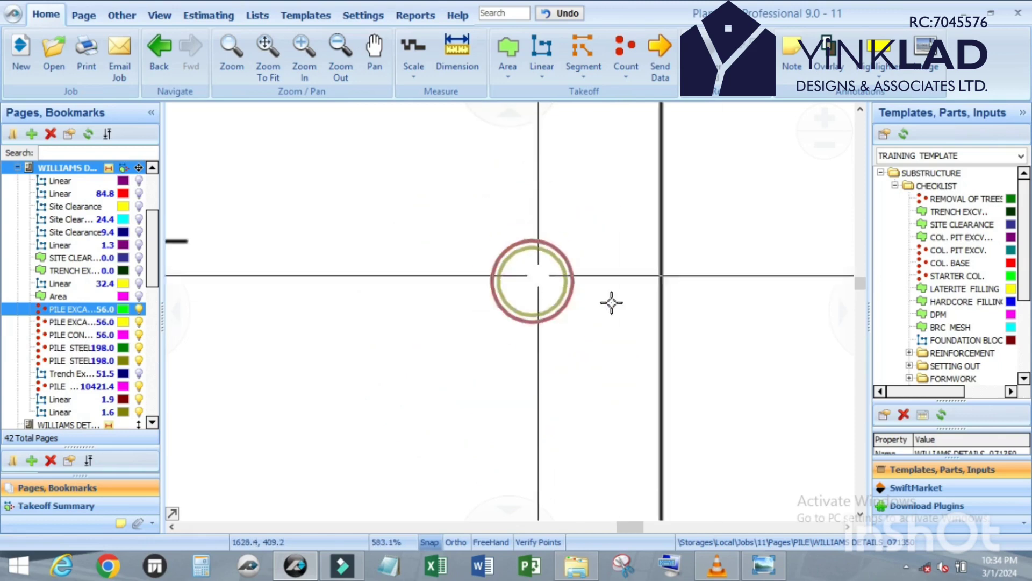
{"action": "scroll", "coordinate": [980, 366], "scroll_direction": "down", "scroll_amount": 3}
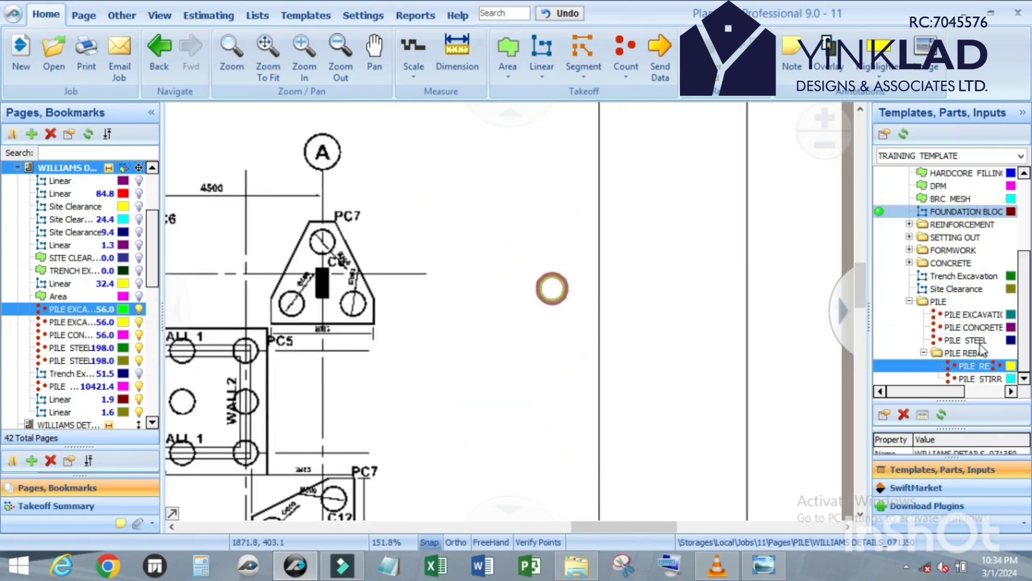
{"action": "scroll", "coordinate": [569, 294], "scroll_direction": "up", "scroll_amount": 7}
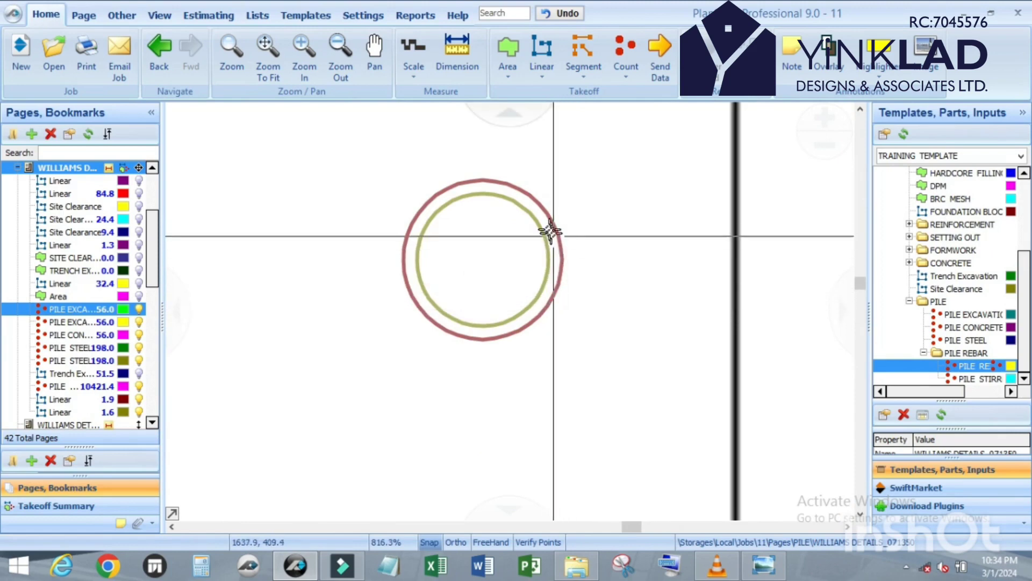
{"action": "scroll", "coordinate": [545, 206], "scroll_direction": "down", "scroll_amount": 2}
{"action": "scroll", "coordinate": [525, 227], "scroll_direction": "up", "scroll_amount": 2}
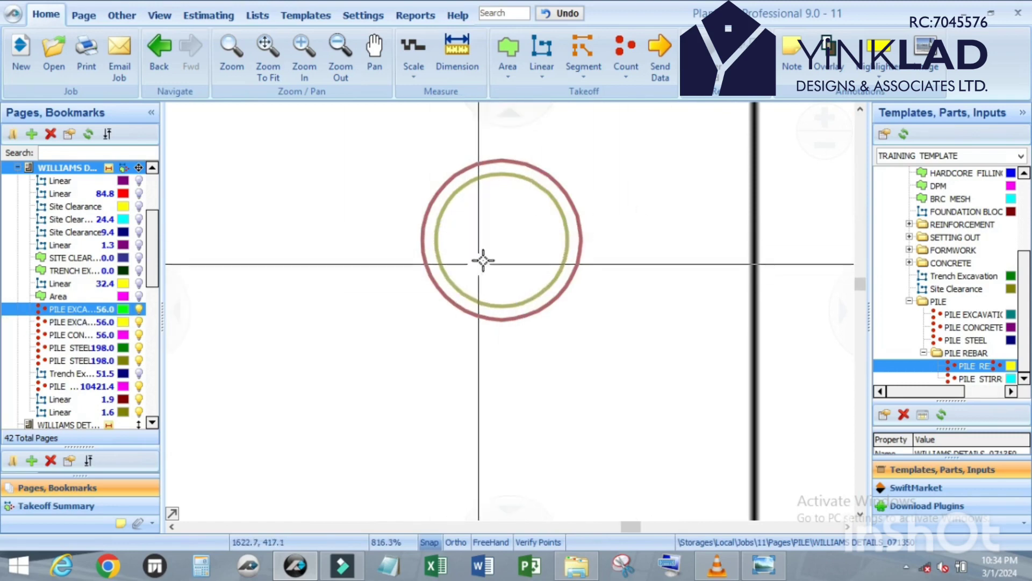
{"action": "scroll", "coordinate": [516, 231], "scroll_direction": "down", "scroll_amount": 3}
{"action": "scroll", "coordinate": [522, 314], "scroll_direction": "up", "scroll_amount": 2}
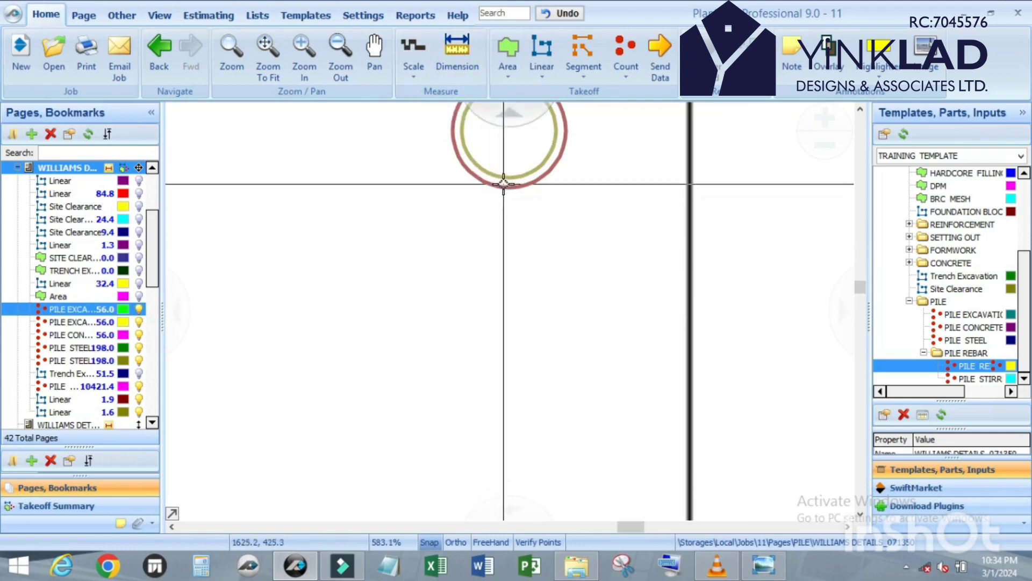
{"action": "scroll", "coordinate": [507, 277], "scroll_direction": "down", "scroll_amount": 2}
{"action": "scroll", "coordinate": [509, 191], "scroll_direction": "up", "scroll_amount": 2}
Step: Dimension the stirrup circle's vertical diameter from its highest to its lowest point
{"action": "left_click", "coordinate": [463, 46]}
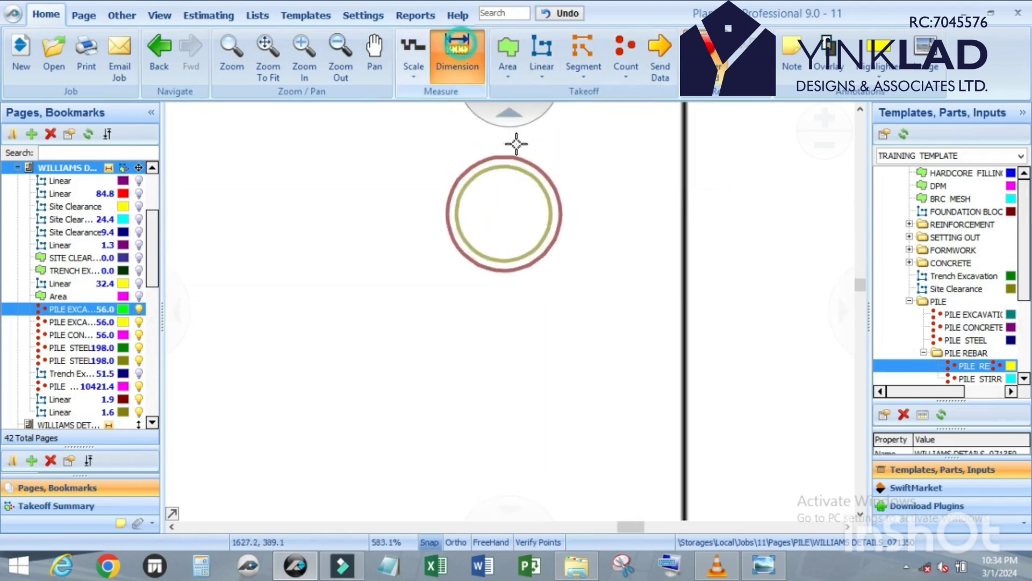
{"action": "scroll", "coordinate": [511, 161], "scroll_direction": "up", "scroll_amount": 2}
{"action": "left_click", "coordinate": [493, 189]}
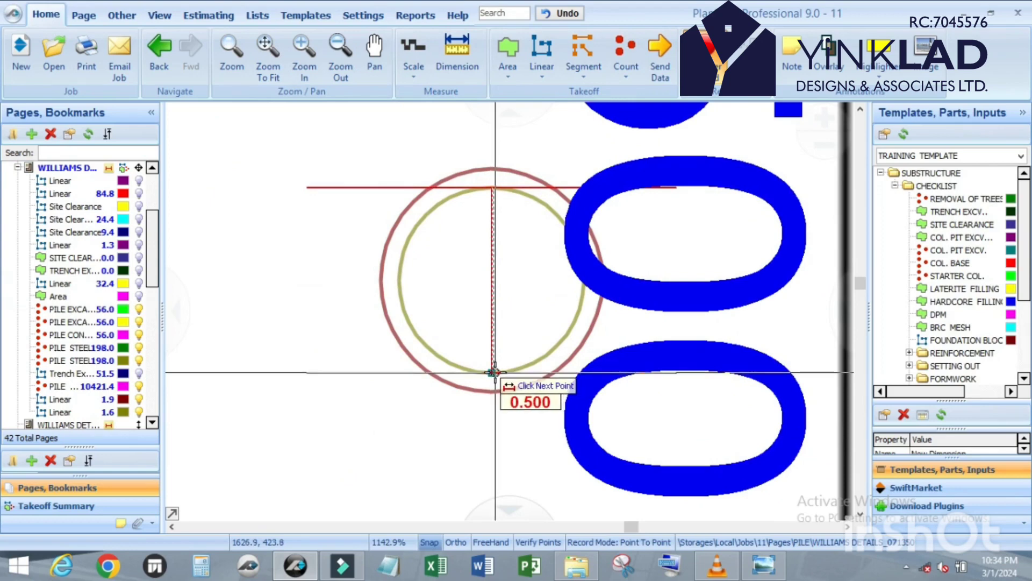
{"action": "left_click", "coordinate": [494, 371]}
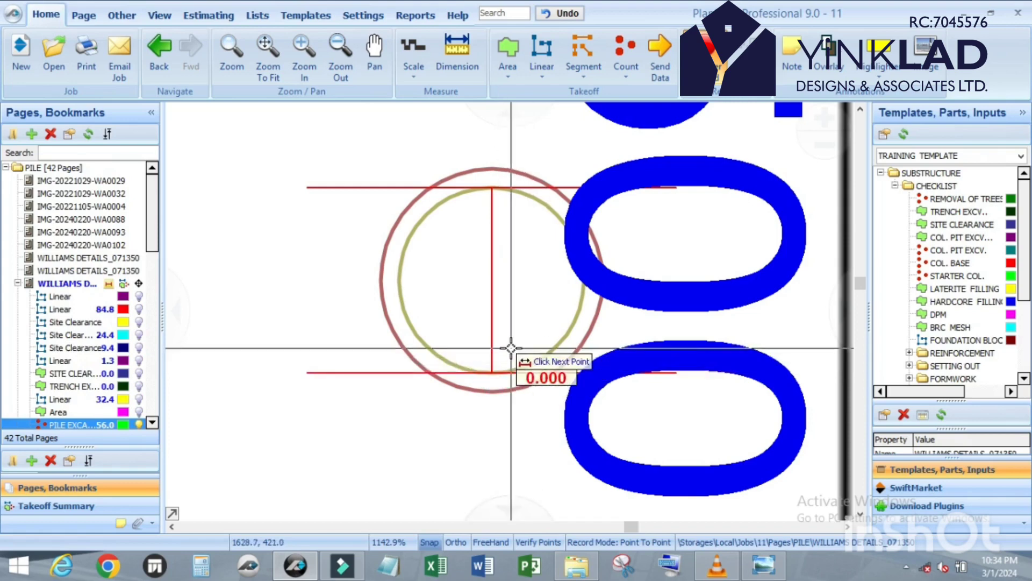
{"action": "scroll", "coordinate": [516, 352], "scroll_direction": "down", "scroll_amount": 3}
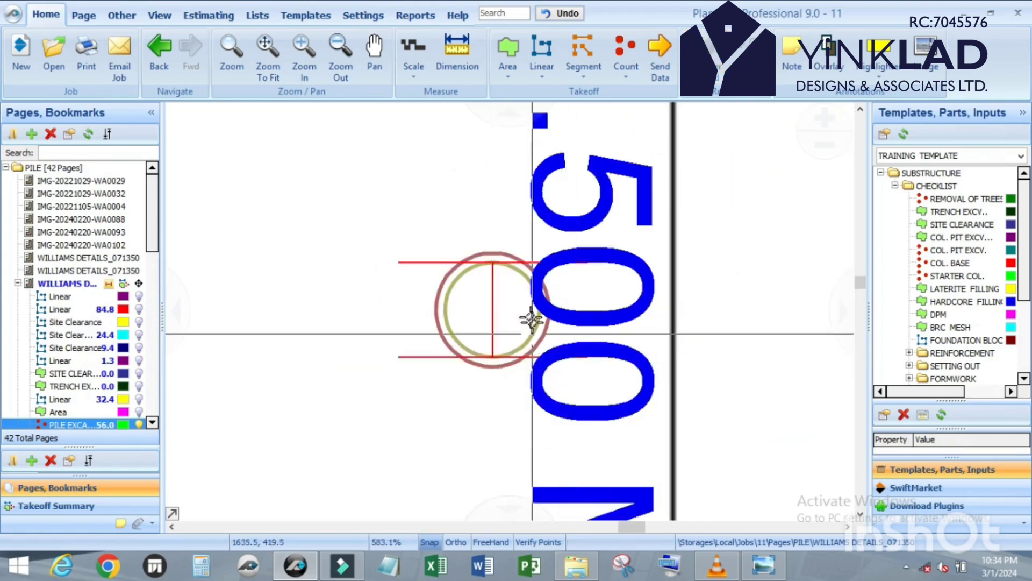
{"action": "scroll", "coordinate": [527, 318], "scroll_direction": "up", "scroll_amount": 3}
{"action": "scroll", "coordinate": [521, 218], "scroll_direction": "down", "scroll_amount": 4}
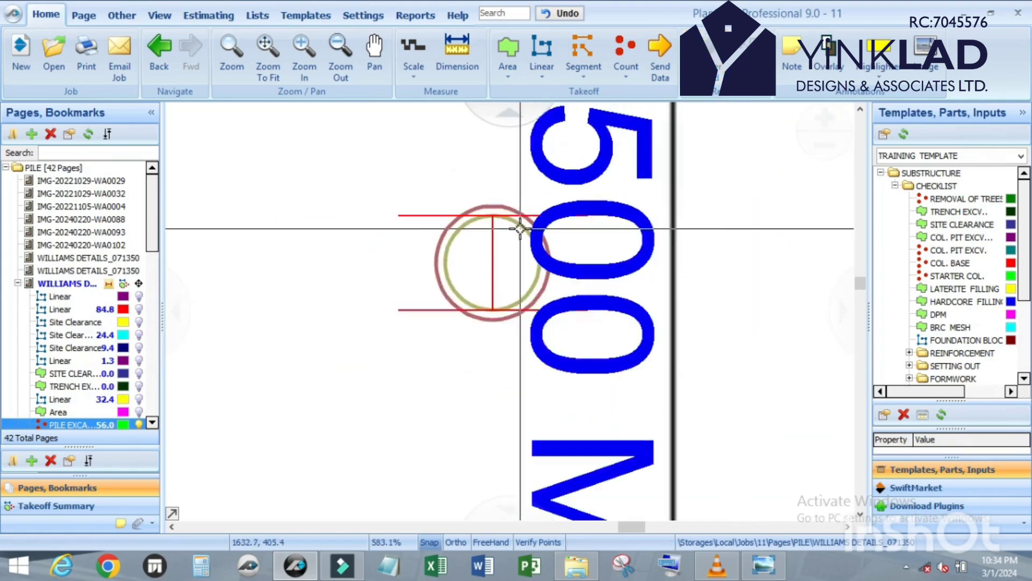
{"action": "scroll", "coordinate": [516, 221], "scroll_direction": "up", "scroll_amount": 3}
Step: Copy the stirrup circle's Linear takeoff and paste its sections into a new item
{"action": "left_click", "coordinate": [516, 221]}
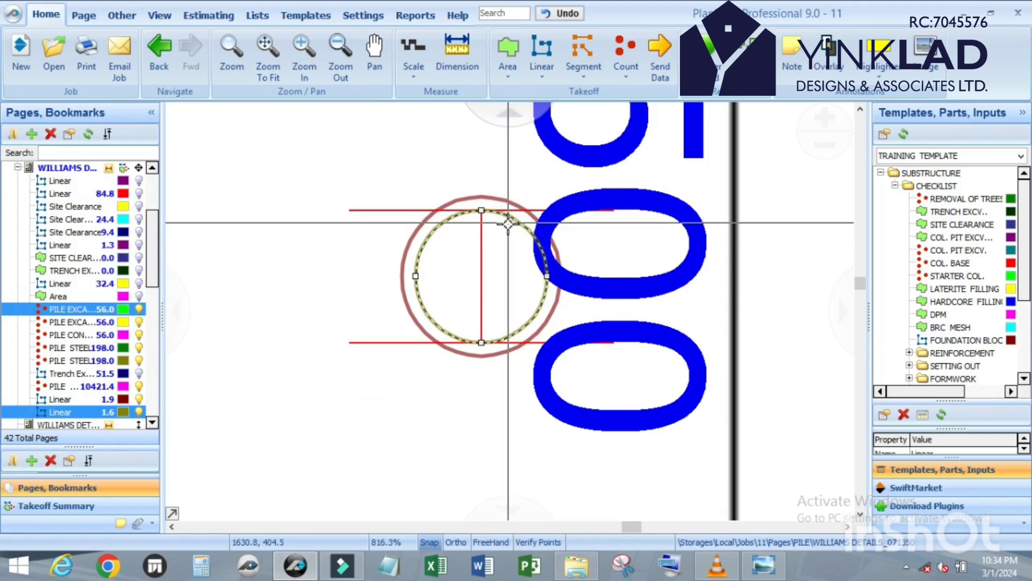
{"action": "left_click", "coordinate": [377, 146]}
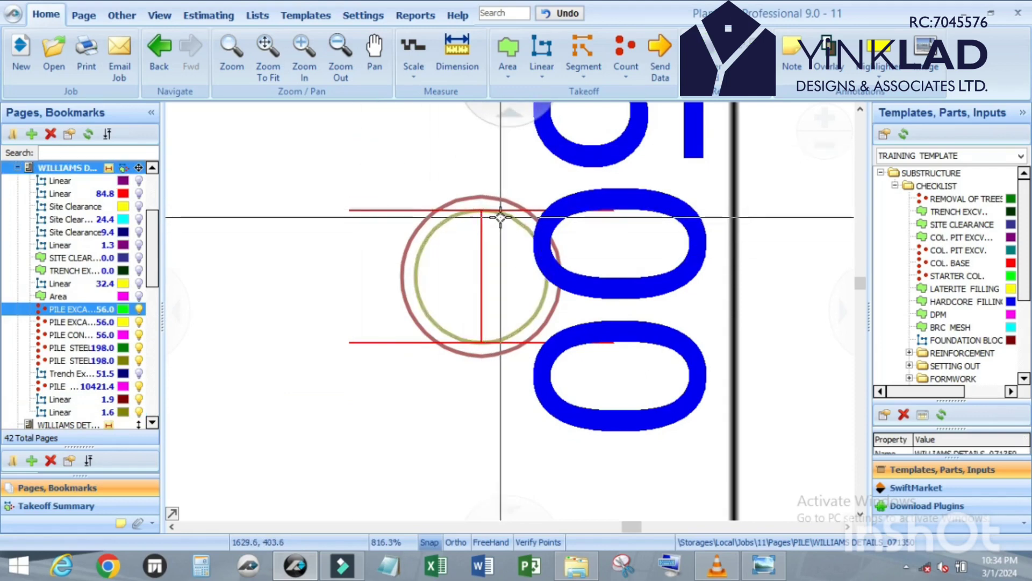
{"action": "left_click", "coordinate": [36, 412]}
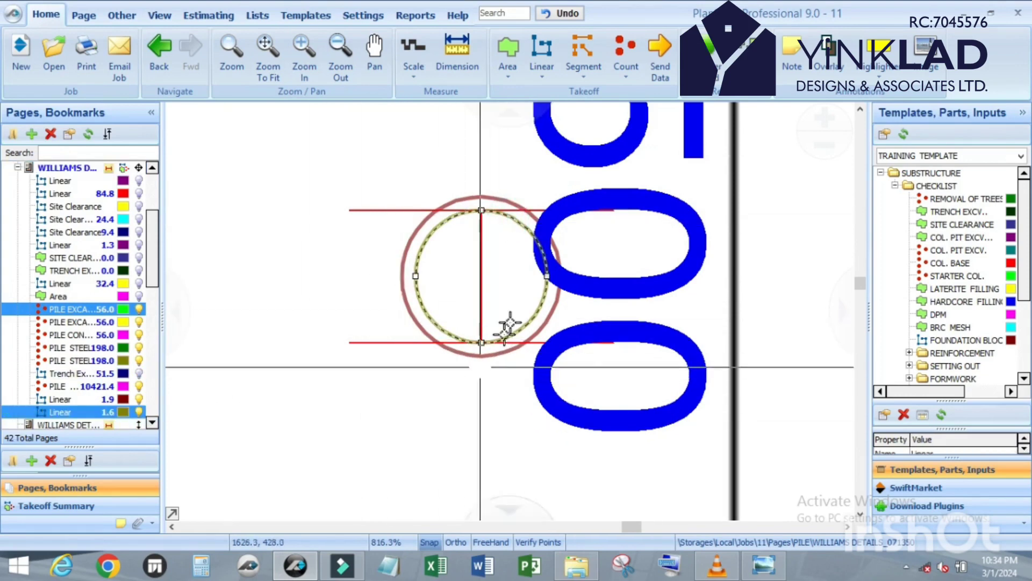
{"action": "right_click", "coordinate": [72, 416]}
{"action": "left_click", "coordinate": [107, 445]}
{"action": "scroll", "coordinate": [375, 306], "scroll_direction": "down", "scroll_amount": 2}
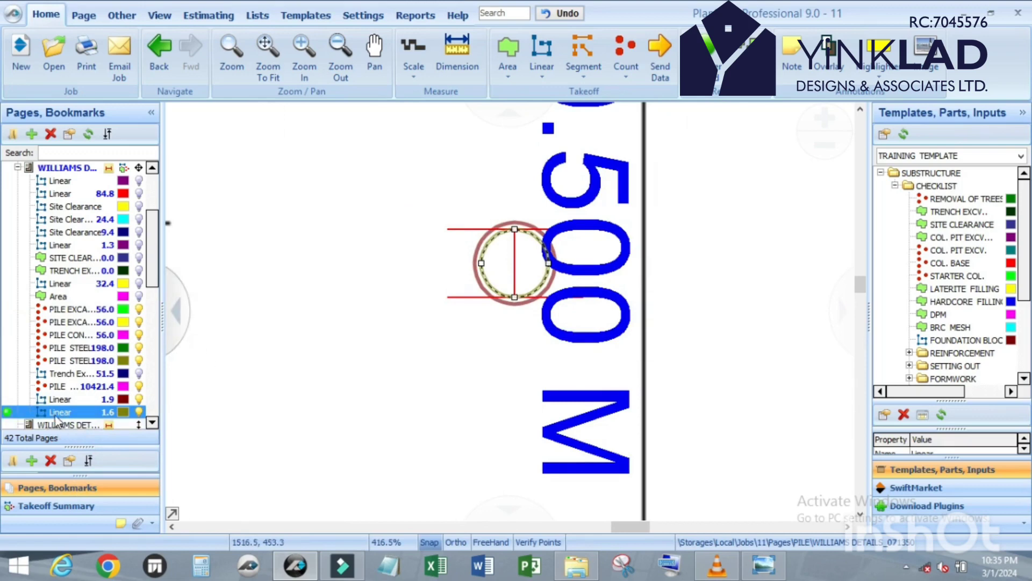
{"action": "right_click", "coordinate": [76, 412]}
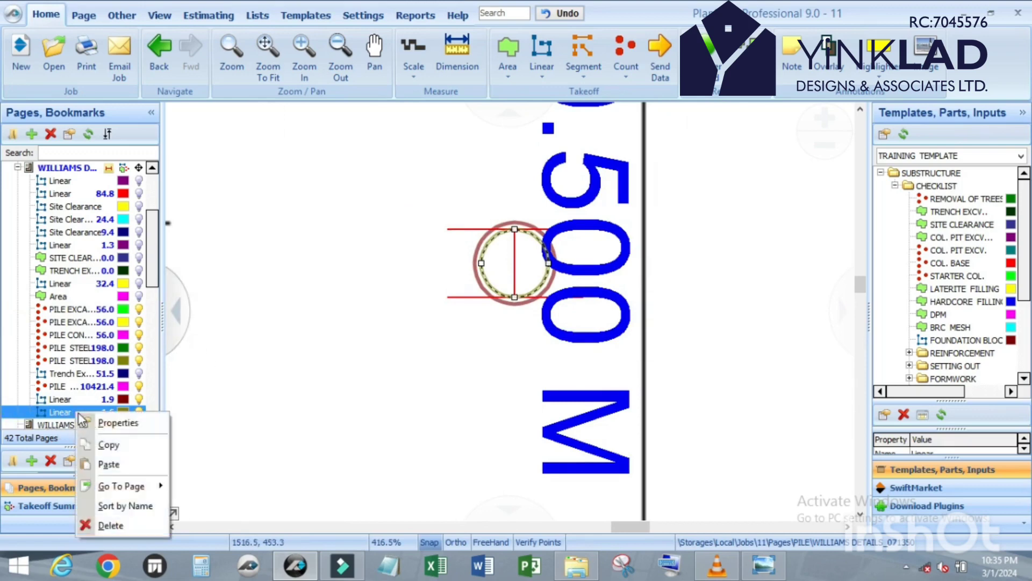
{"action": "left_click", "coordinate": [114, 463]}
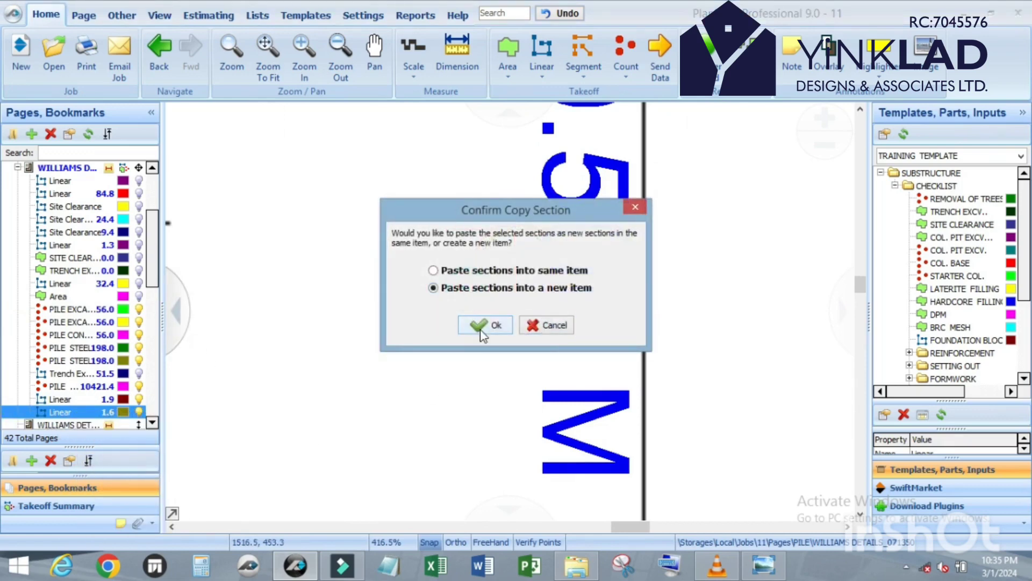
{"action": "left_click", "coordinate": [459, 330]}
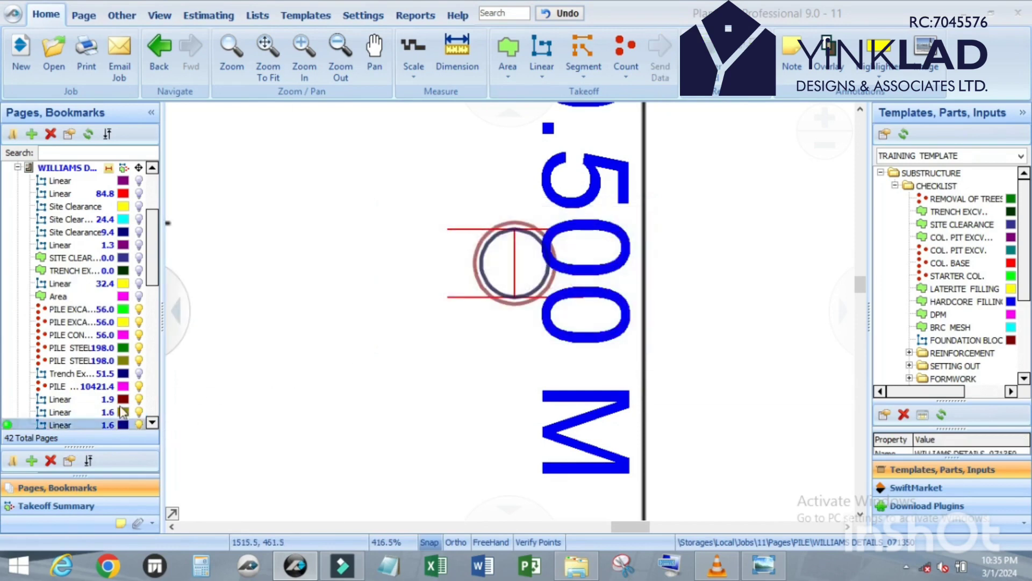
Step: Move the pasted stirrup circle off the original onto the blank area beside it and deselect it
{"action": "scroll", "coordinate": [110, 391], "scroll_direction": "down", "scroll_amount": 2}
{"action": "scroll", "coordinate": [484, 301], "scroll_direction": "up", "scroll_amount": 2}
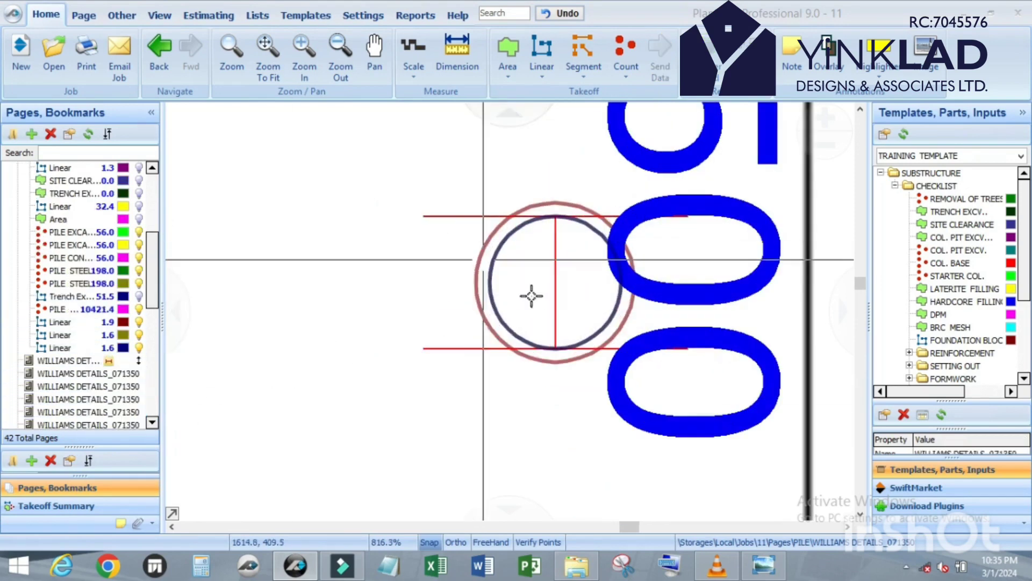
{"action": "left_click", "coordinate": [532, 342]}
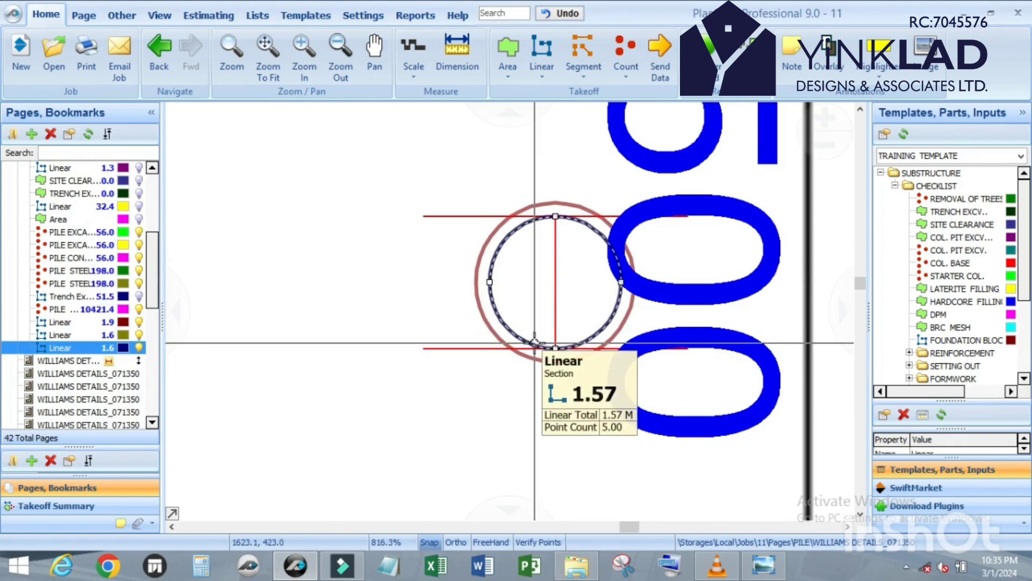
{"action": "left_click_drag", "start_coordinate": [535, 343], "coordinate": [278, 412]}
{"action": "left_click", "coordinate": [490, 443]}
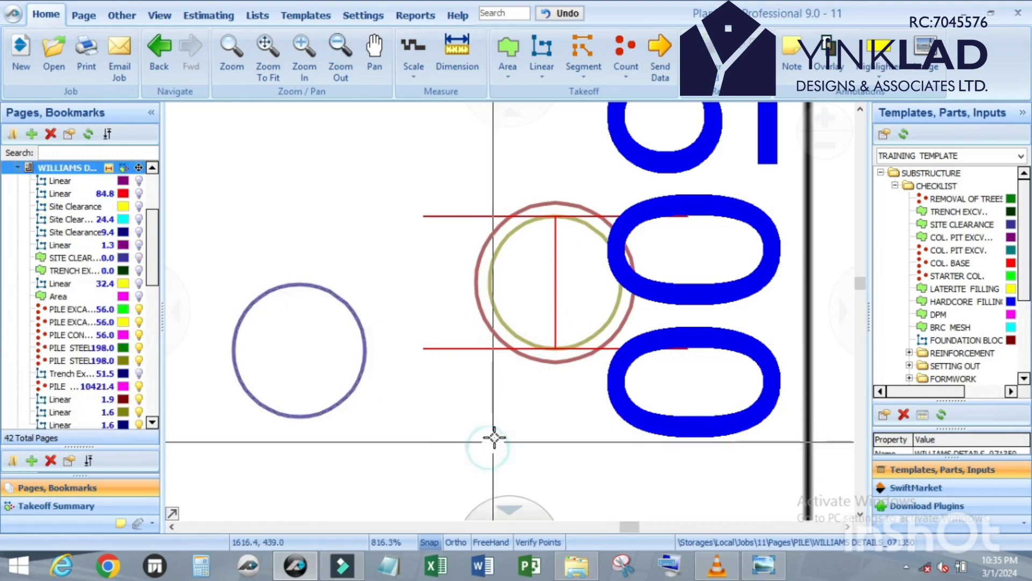
Step: Hide the outer 600 mm pile circle's Linear takeoff around the original stirrup circle
{"action": "scroll", "coordinate": [556, 347], "scroll_direction": "down", "scroll_amount": 2}
{"action": "scroll", "coordinate": [537, 328], "scroll_direction": "up", "scroll_amount": 2}
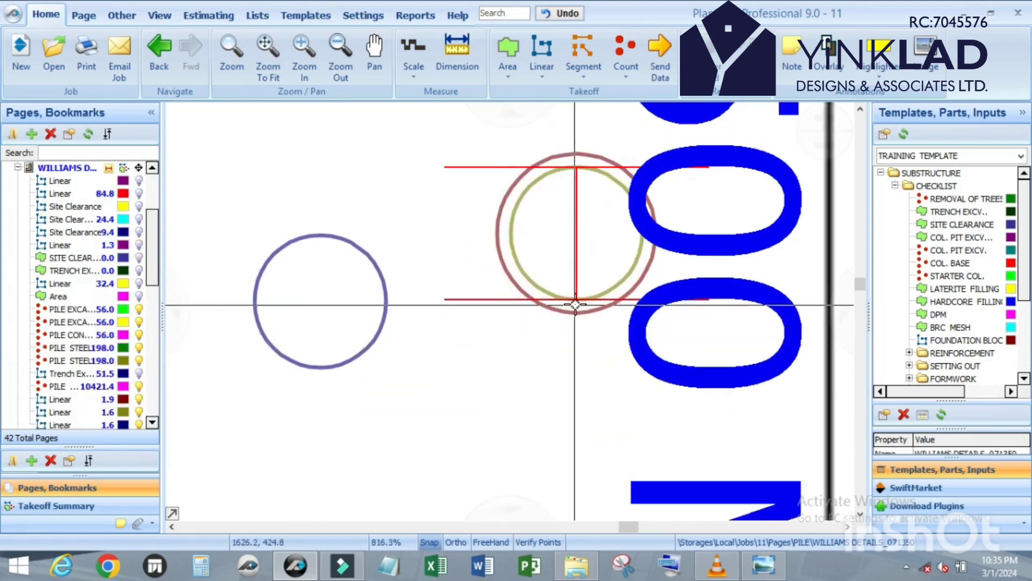
{"action": "left_click", "coordinate": [567, 308]}
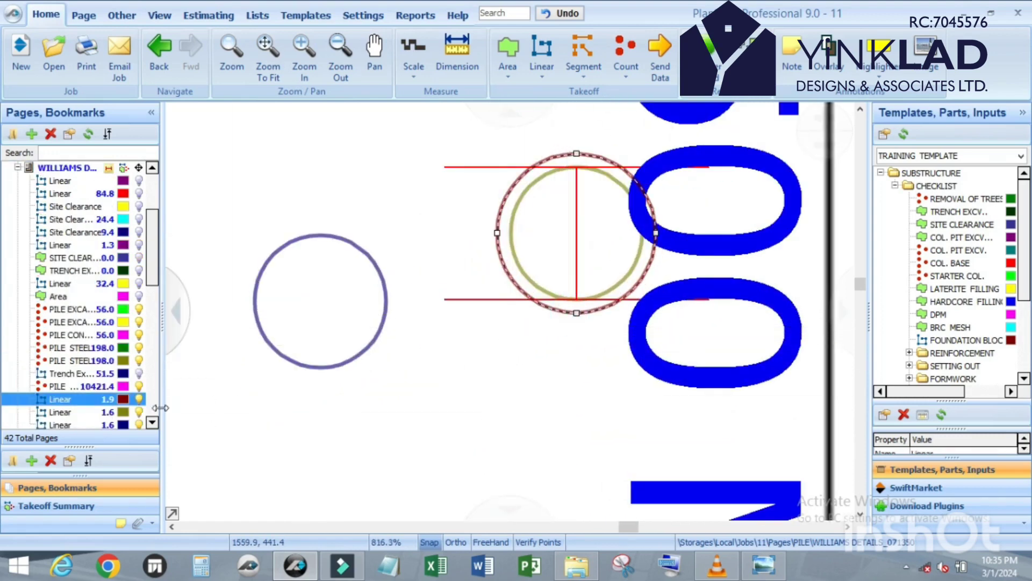
{"action": "left_click", "coordinate": [140, 399]}
Step: Measure the moved stirrup circle's vertical diameter from its highest to its lowest point
{"action": "scroll", "coordinate": [645, 269], "scroll_direction": "down", "scroll_amount": 2}
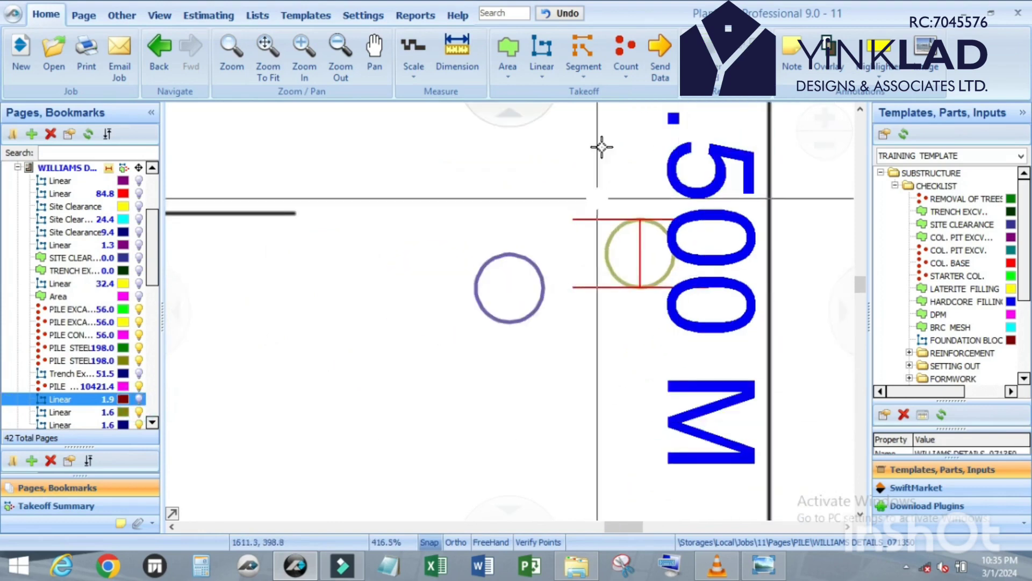
{"action": "scroll", "coordinate": [500, 266], "scroll_direction": "up", "scroll_amount": 2}
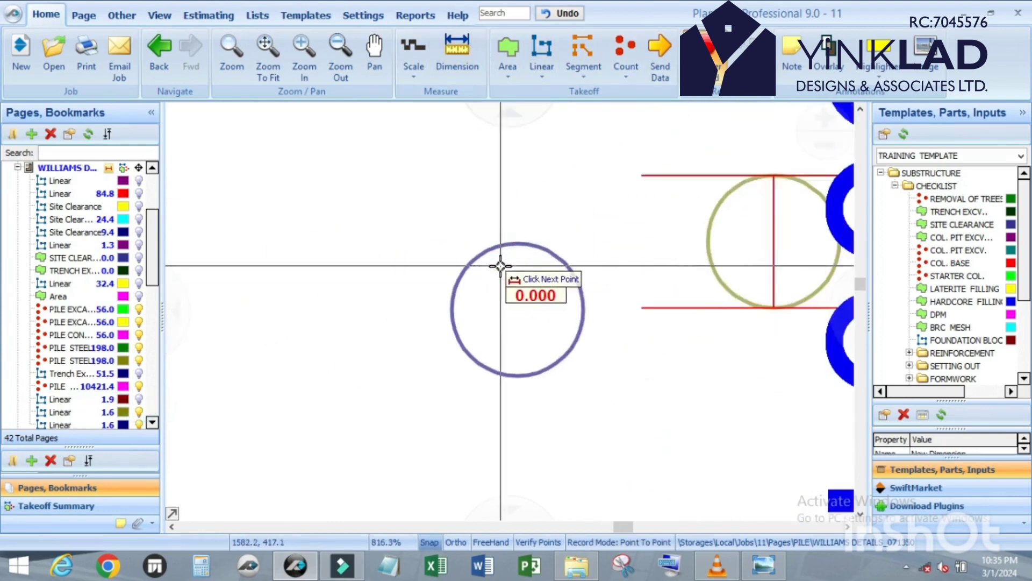
{"action": "left_click", "coordinate": [518, 243]}
{"action": "left_click", "coordinate": [518, 375]}
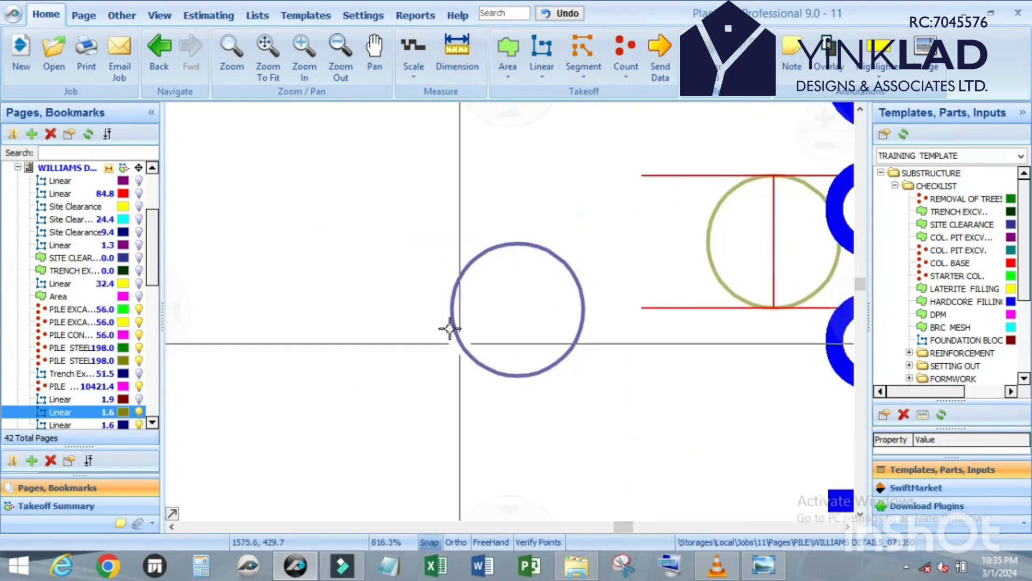
{"action": "scroll", "coordinate": [529, 283], "scroll_direction": "up", "scroll_amount": 1}
{"action": "scroll", "coordinate": [484, 248], "scroll_direction": "down", "scroll_amount": 2}
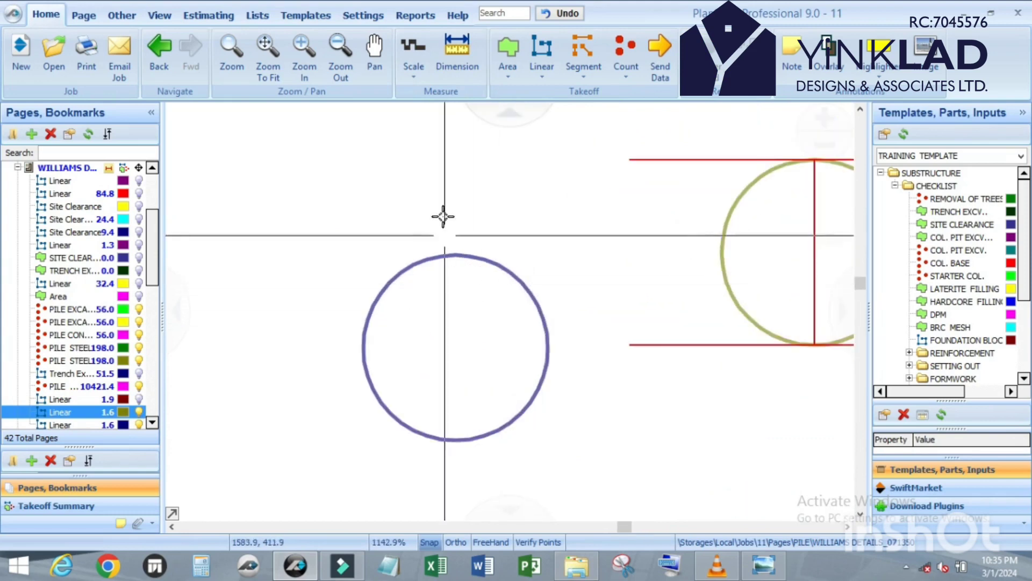
{"action": "scroll", "coordinate": [463, 261], "scroll_direction": "up", "scroll_amount": 1}
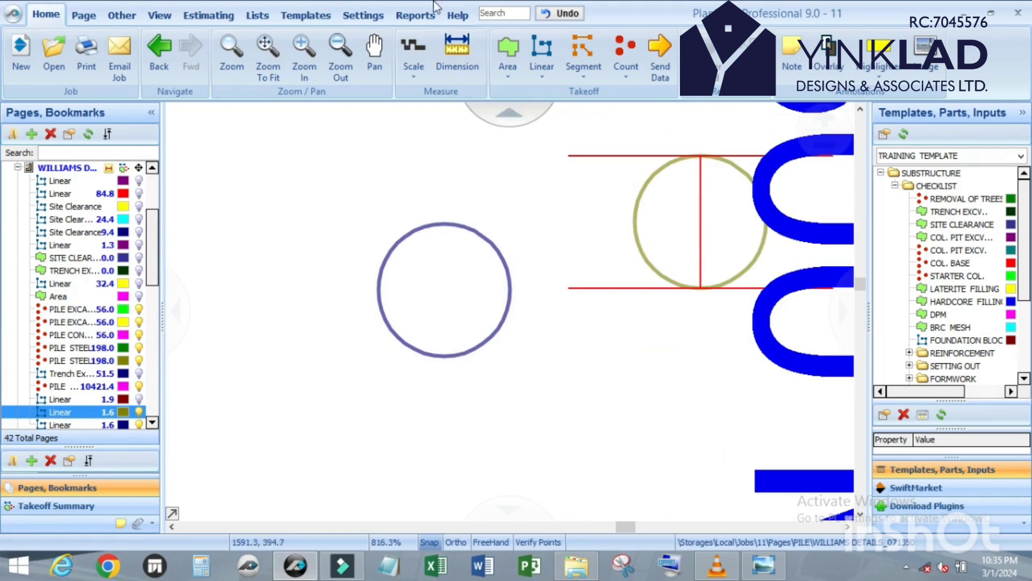
Step: Draw 0.05 m dimension lines inward from the moved circle's highest and lowest points, at angles of 270 and 90 degrees
{"action": "left_click", "coordinate": [445, 224]}
{"action": "scroll", "coordinate": [448, 264], "scroll_direction": "up", "scroll_amount": 2}
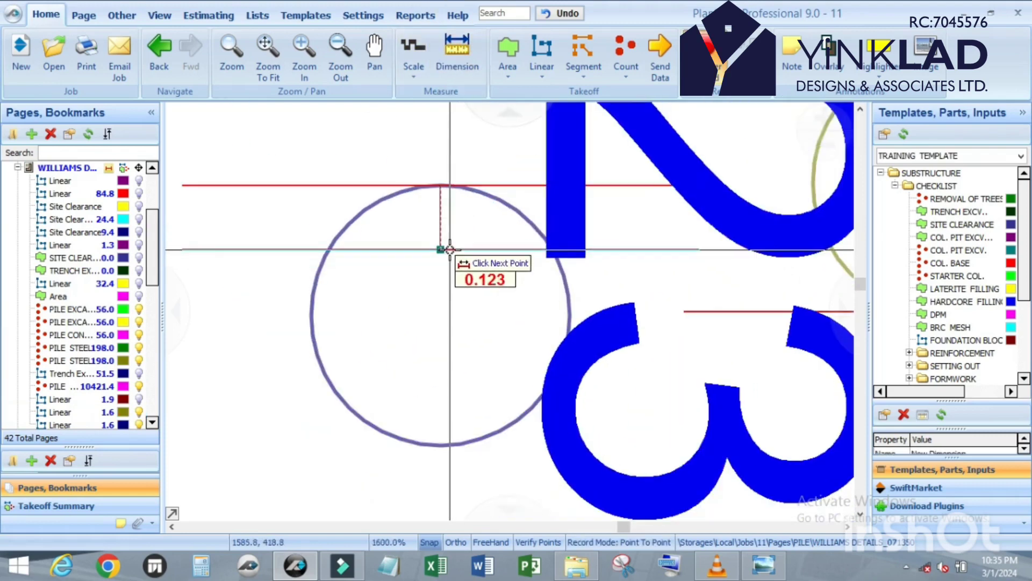
{"action": "key", "text": "Down"}
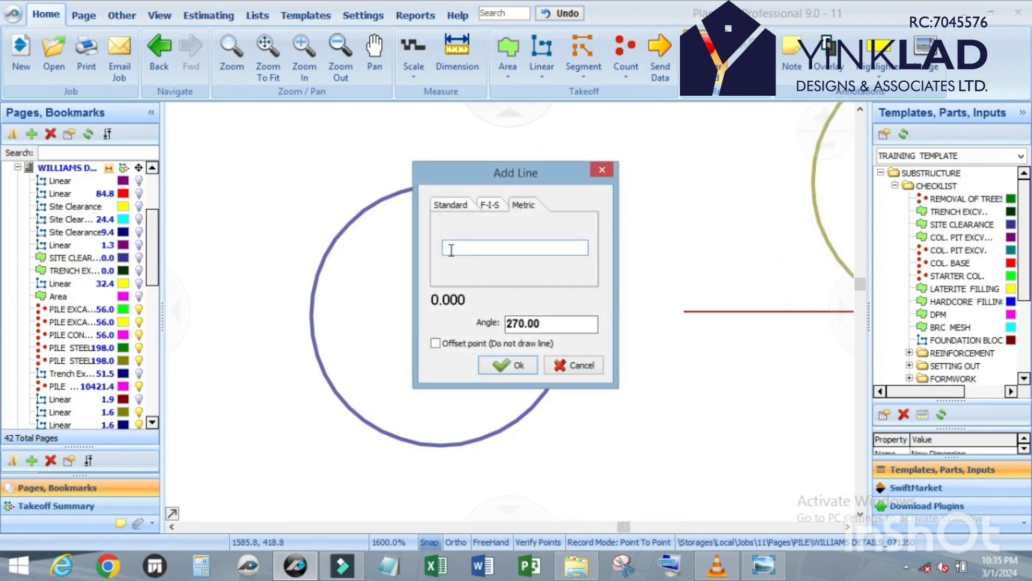
{"action": "type", "text": ".05"}
{"action": "key", "text": "Return"}
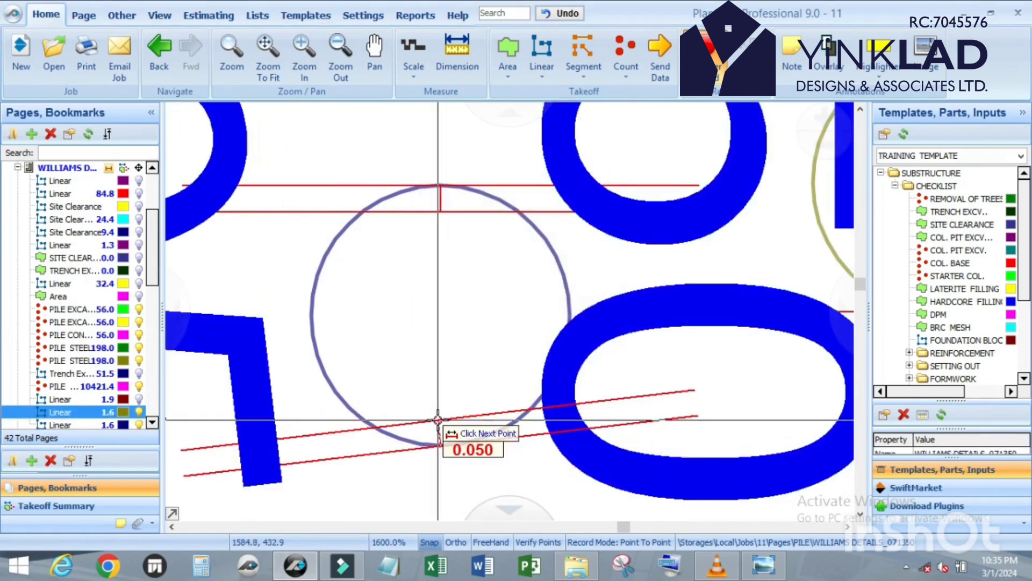
{"action": "key", "text": "Up"}
{"action": "type", "text": "."}
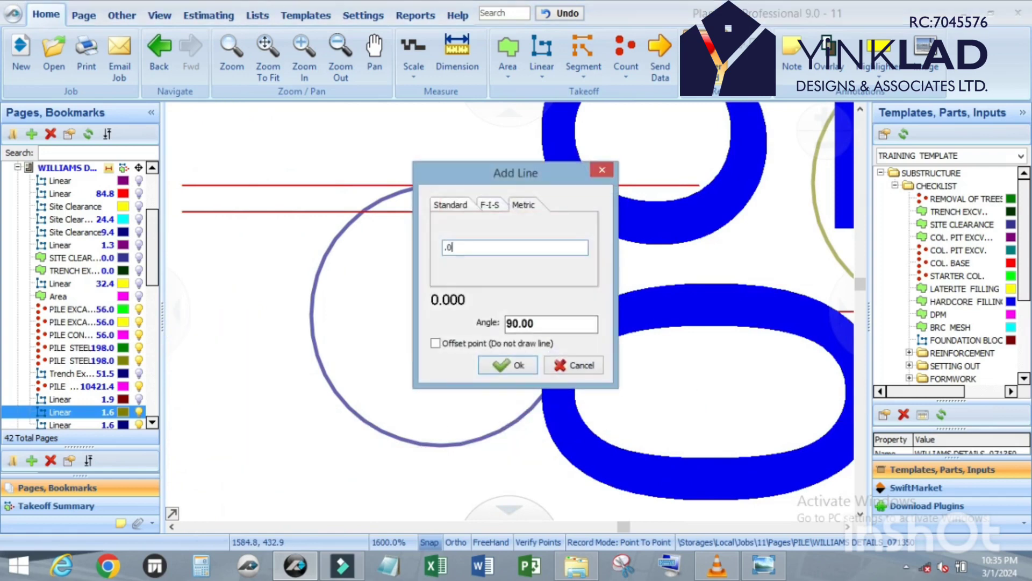
{"action": "type", "text": "05"}
{"action": "key", "text": "Return"}
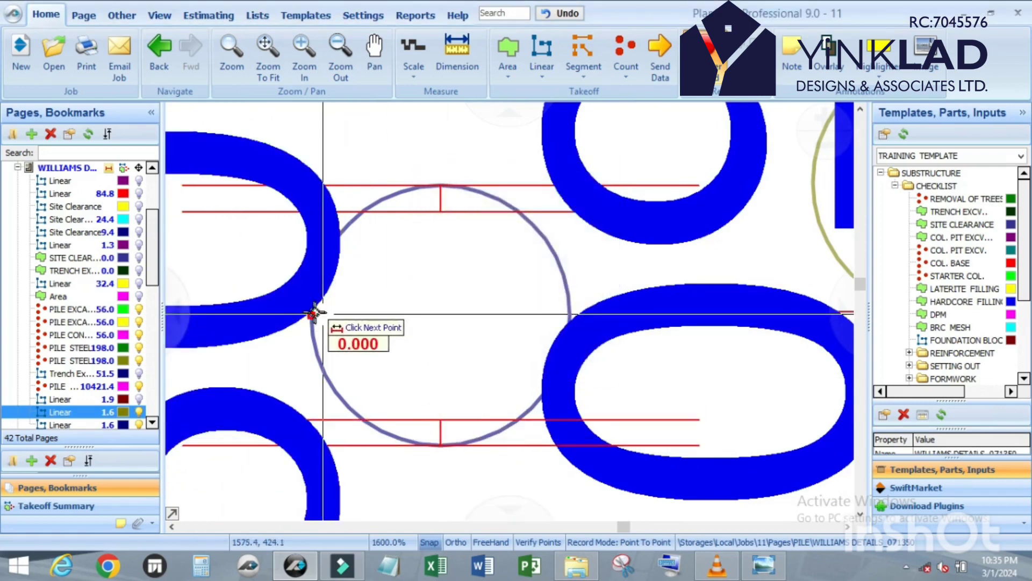
Step: Draw 0.05 m dimension lines inward from the moved circle's two side points, at angles of 0 and 180 degrees
{"action": "key", "text": "Right"}
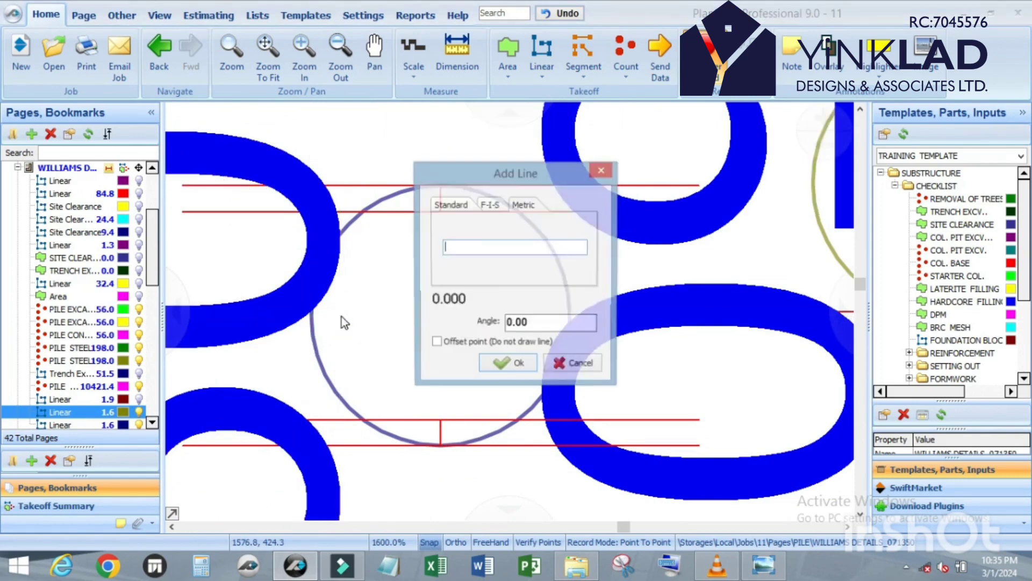
{"action": "type", "text": ".05"}
{"action": "key", "text": "Return"}
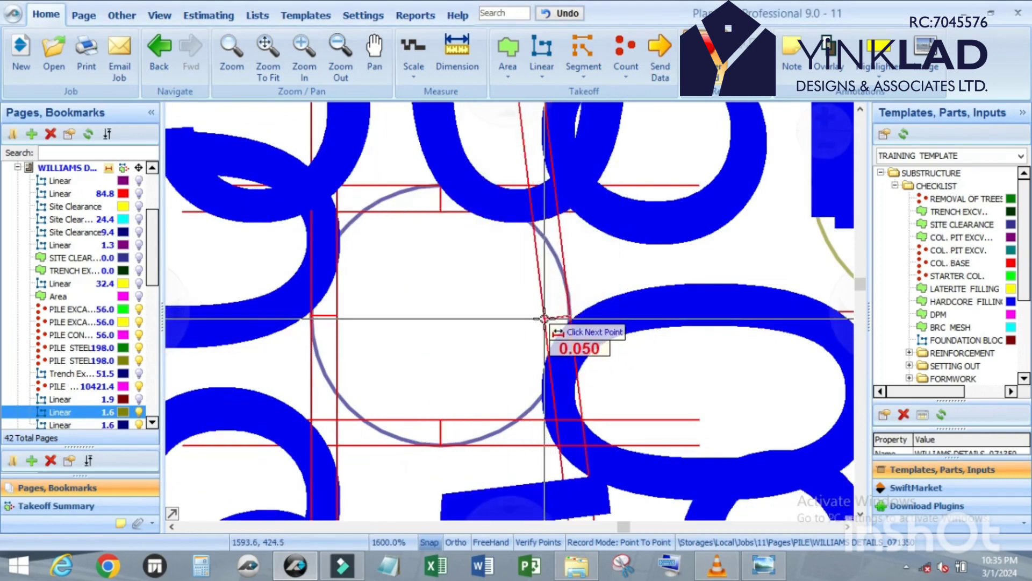
{"action": "key", "text": "Left"}
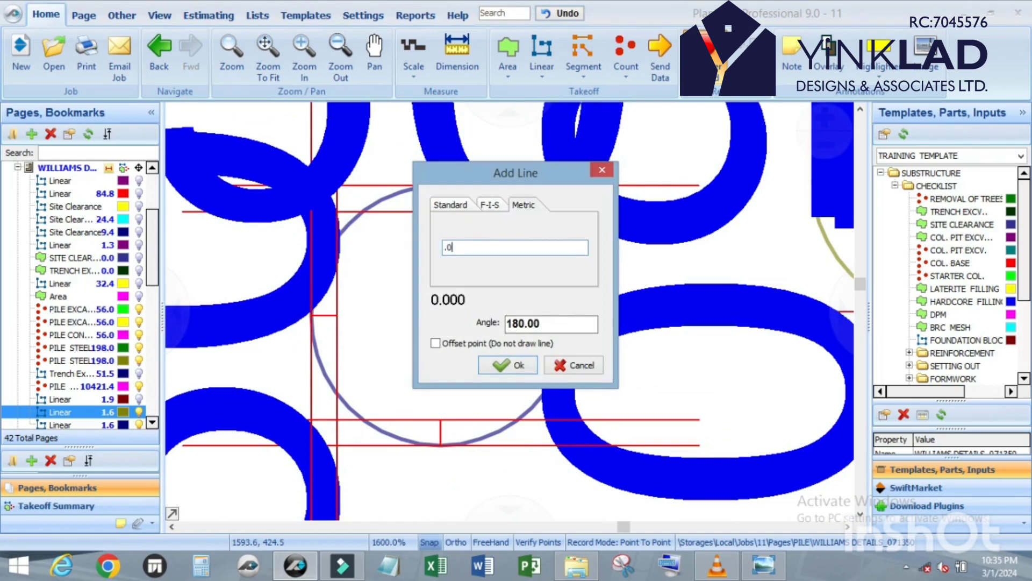
{"action": "type", "text": ".05"}
{"action": "key", "text": "Return"}
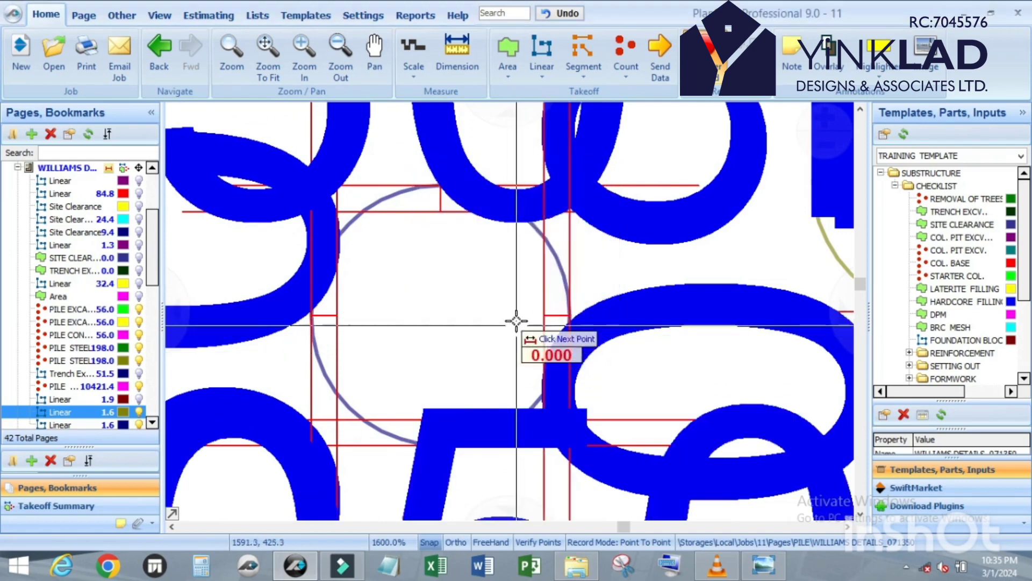
Step: Trace a new Linear takeoff circle with arc segments through the inner ends of the four 0.05 m offset lines
{"action": "left_click", "coordinate": [541, 55]}
{"action": "left_click", "coordinate": [502, 291]}
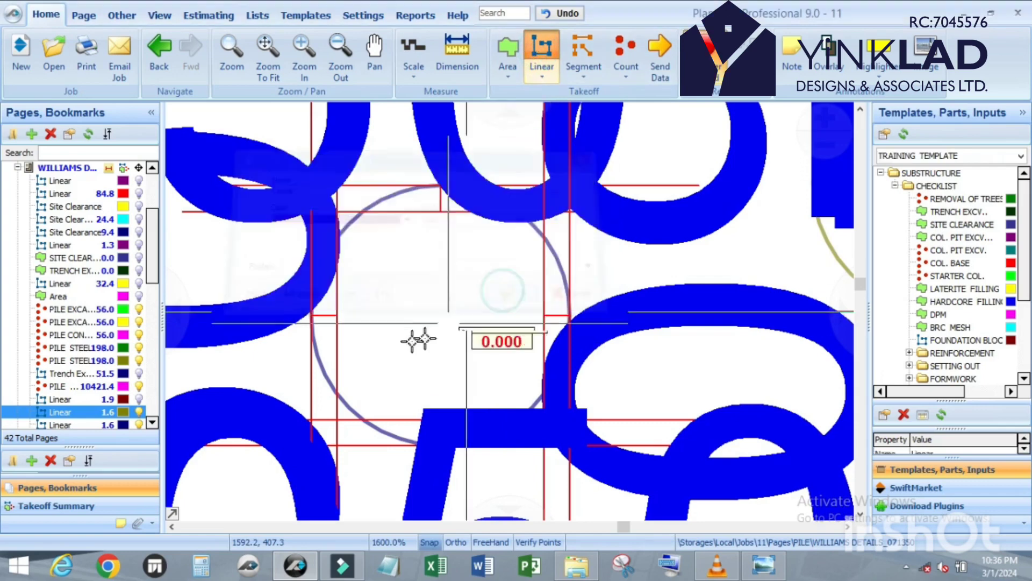
{"action": "left_click", "coordinate": [337, 315]}
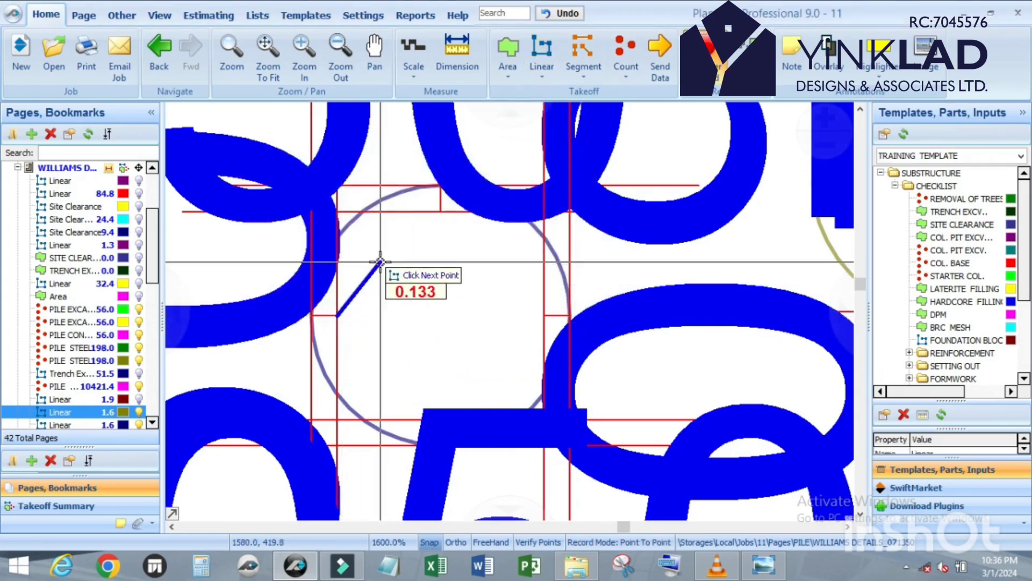
{"action": "left_click", "coordinate": [438, 212], "text": "ctrl"}
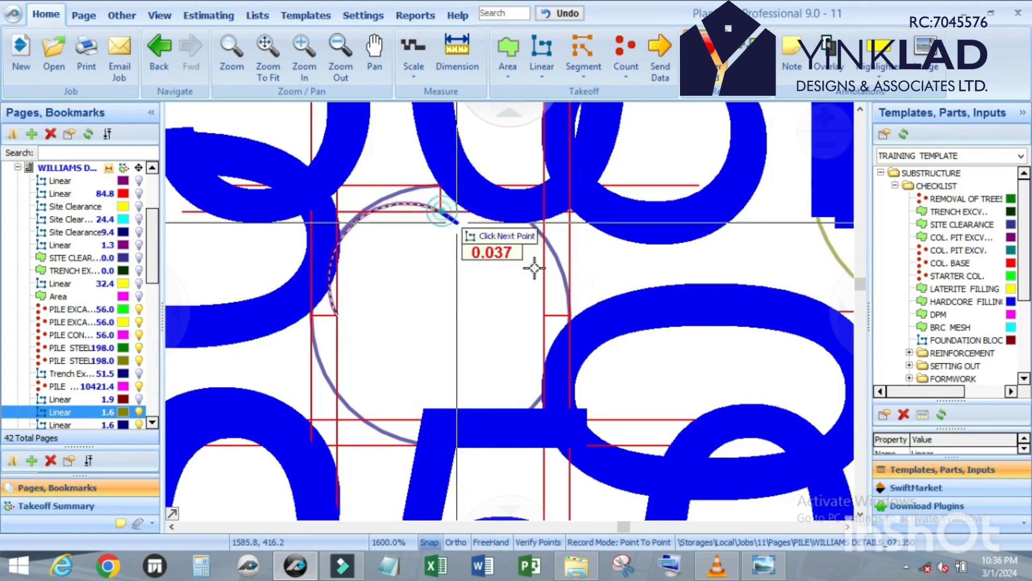
{"action": "left_click", "coordinate": [544, 314]}
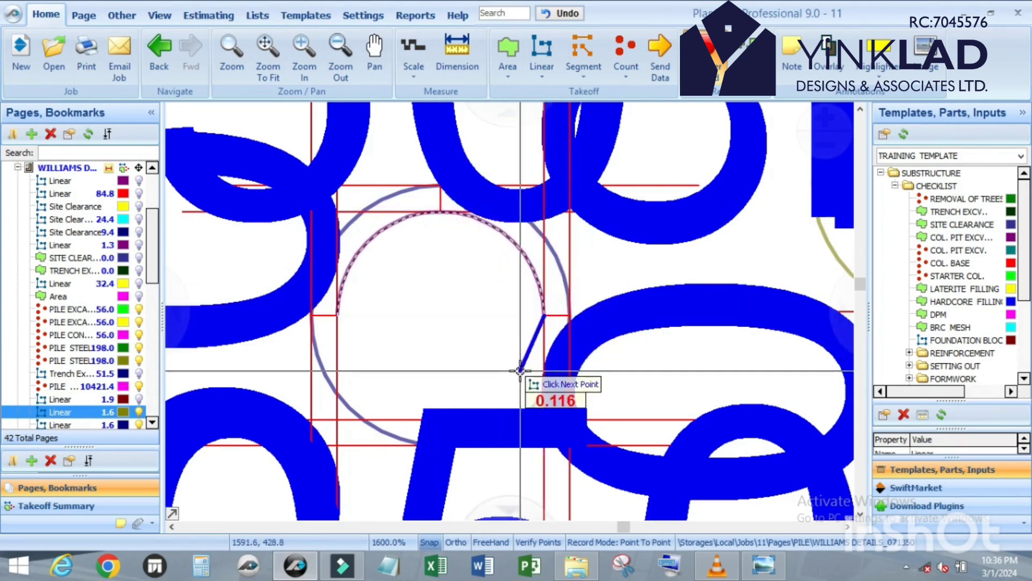
{"action": "left_click", "coordinate": [439, 419], "text": "ctrl"}
{"action": "left_click", "coordinate": [338, 316]}
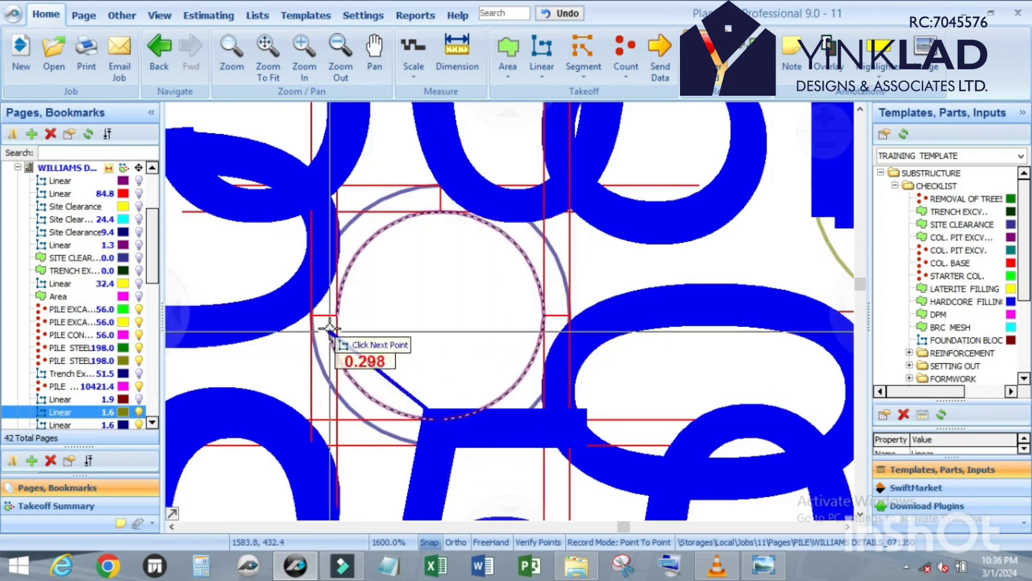
{"action": "key", "text": "Escape"}
Step: Delete the four 0.05 m offset dimensions around the new circle and the original stirrup circle's diameter dimension
{"action": "scroll", "coordinate": [493, 316], "scroll_direction": "down", "scroll_amount": 3}
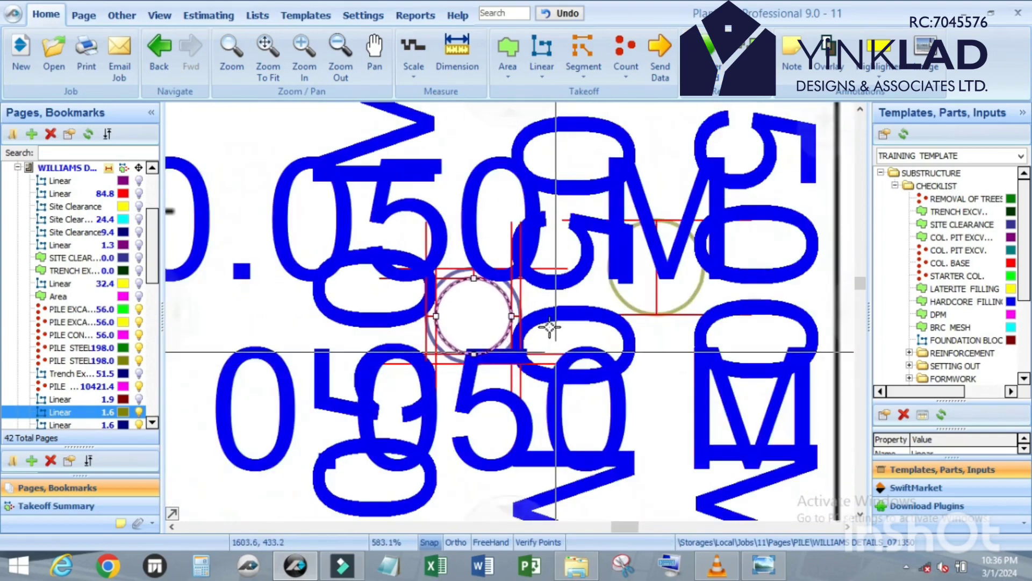
{"action": "key", "text": "Escape"}
{"action": "left_click_drag", "start_coordinate": [441, 201], "coordinate": [506, 308]}
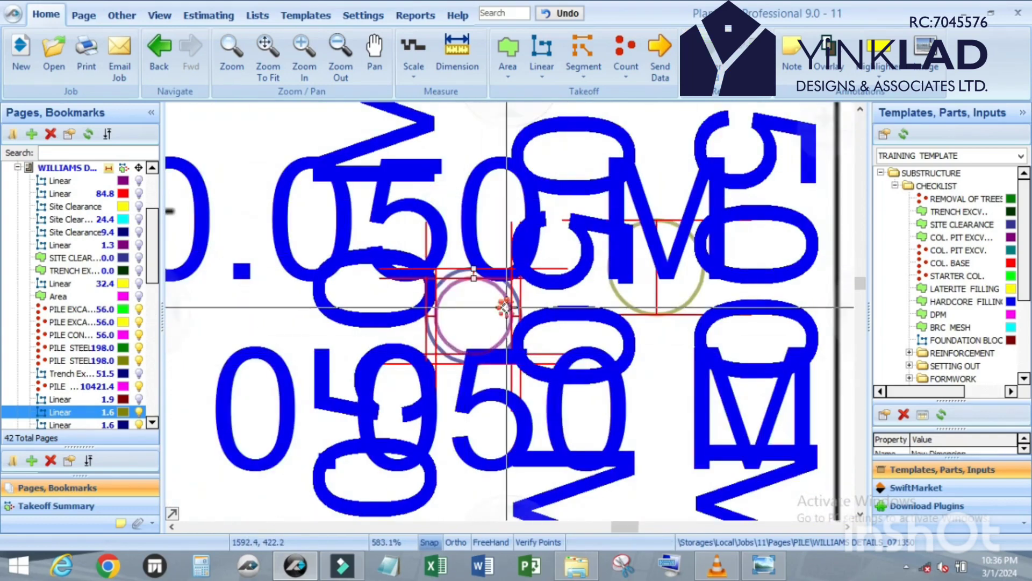
{"action": "key", "text": "Delete"}
{"action": "left_click_drag", "start_coordinate": [387, 294], "coordinate": [512, 425]}
{"action": "key", "text": "Delete"}
{"action": "key", "text": "Delete"}
{"action": "left_click_drag", "start_coordinate": [482, 302], "coordinate": [553, 344]}
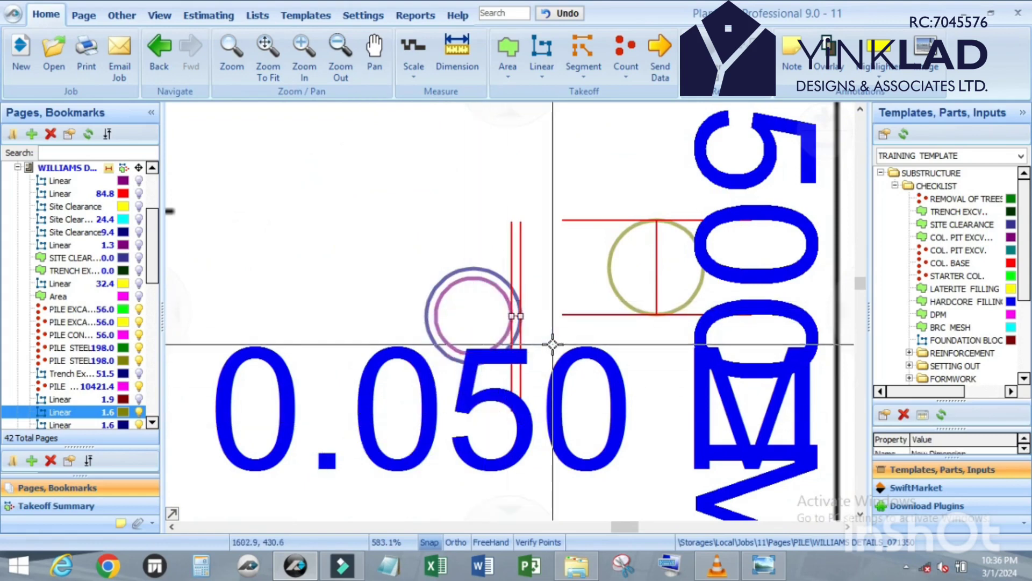
{"action": "key", "text": "Delete"}
{"action": "left_click", "coordinate": [656, 274]}
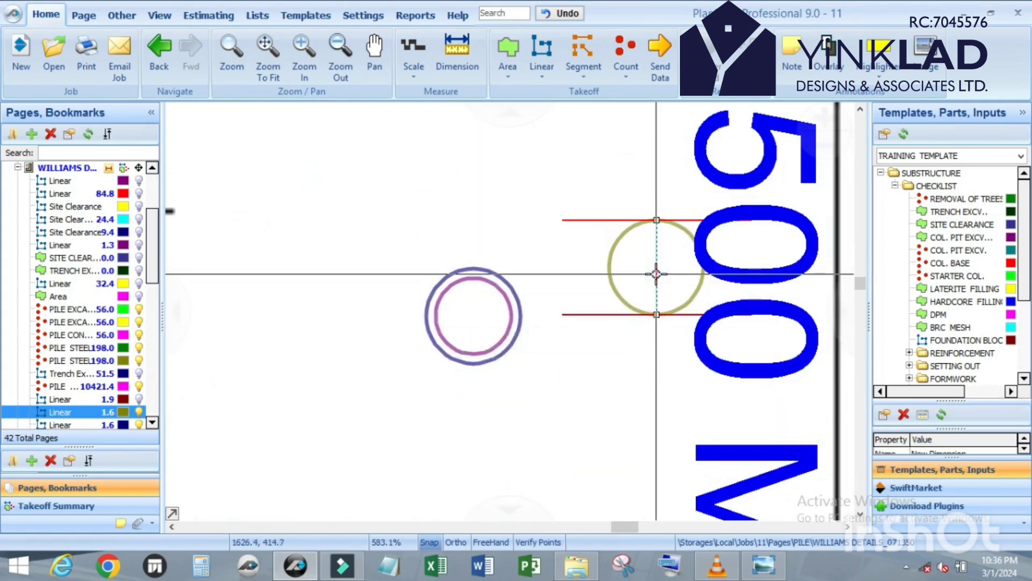
{"action": "key", "text": "Delete"}
Step: Measure the new inner circle's vertical diameter with a dimension and delete that dimension
{"action": "scroll", "coordinate": [546, 292], "scroll_direction": "up", "scroll_amount": 2}
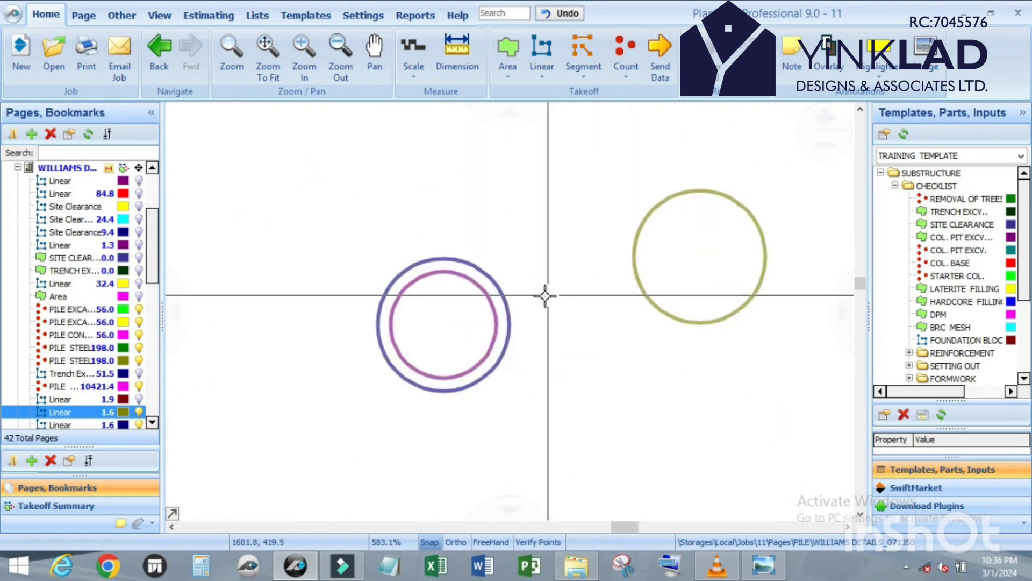
{"action": "left_click", "coordinate": [458, 53]}
{"action": "left_click", "coordinate": [443, 305]}
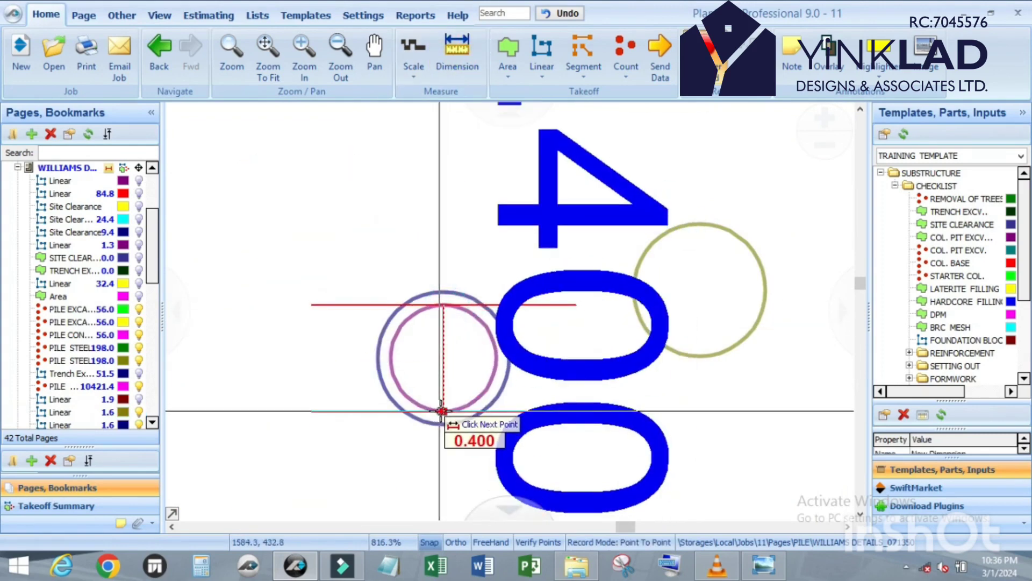
{"action": "scroll", "coordinate": [444, 411], "scroll_direction": "up", "scroll_amount": 2}
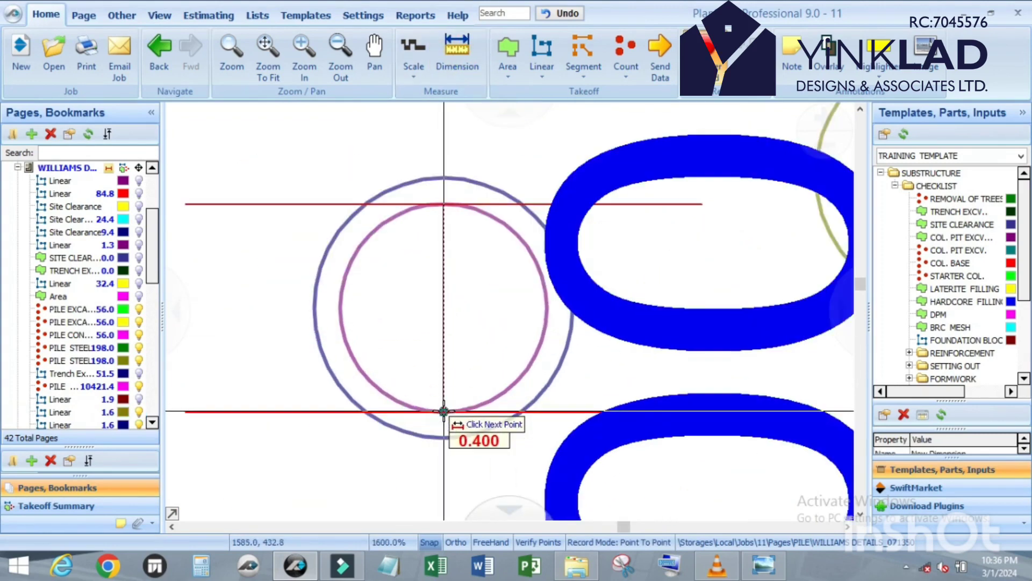
{"action": "left_click", "coordinate": [444, 412]}
{"action": "scroll", "coordinate": [460, 336], "scroll_direction": "down", "scroll_amount": 3}
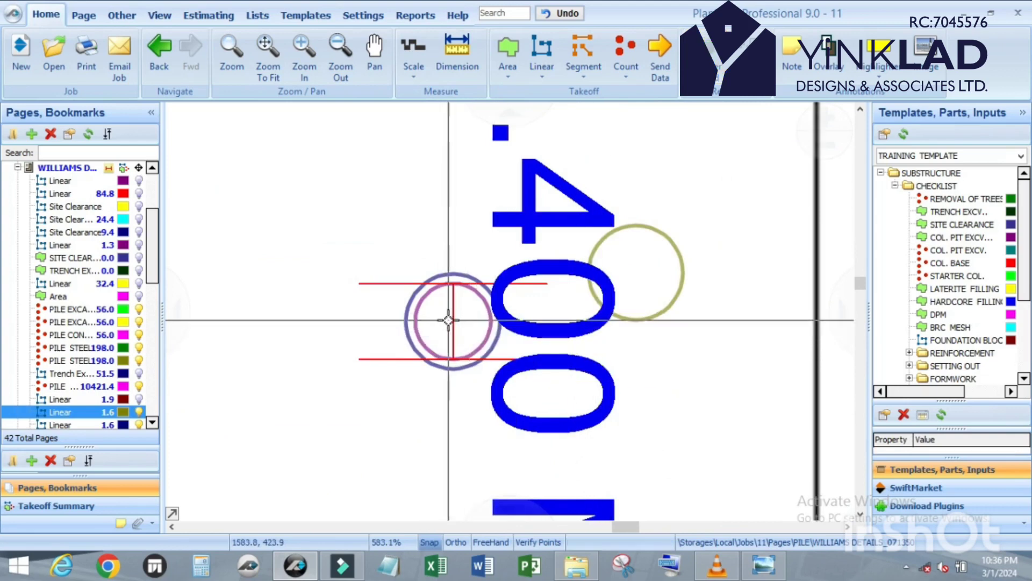
{"action": "key", "text": "Delete"}
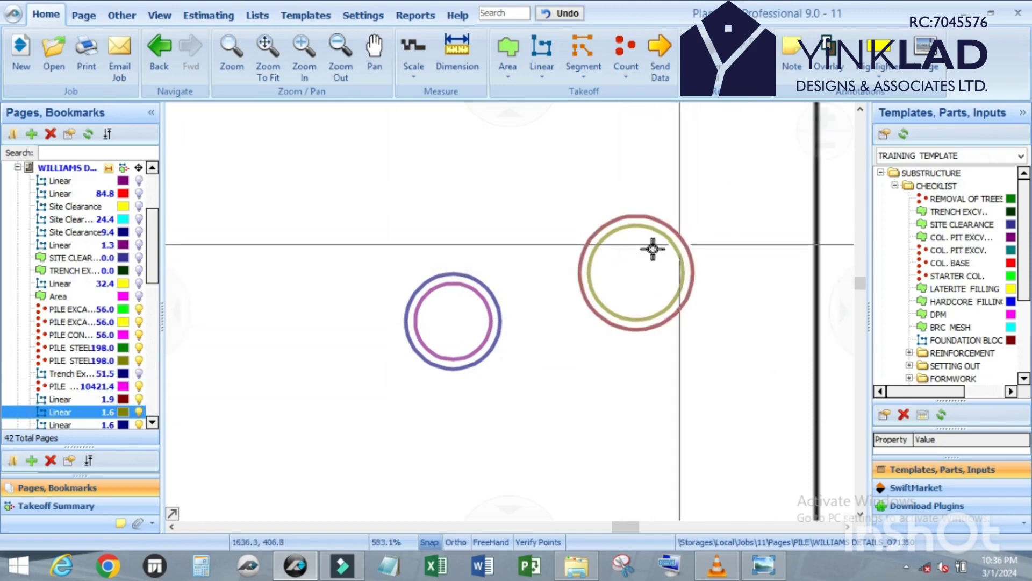
Step: Show the length label of the magenta inner circle in the smaller circle pair
{"action": "left_click", "coordinate": [461, 283]}
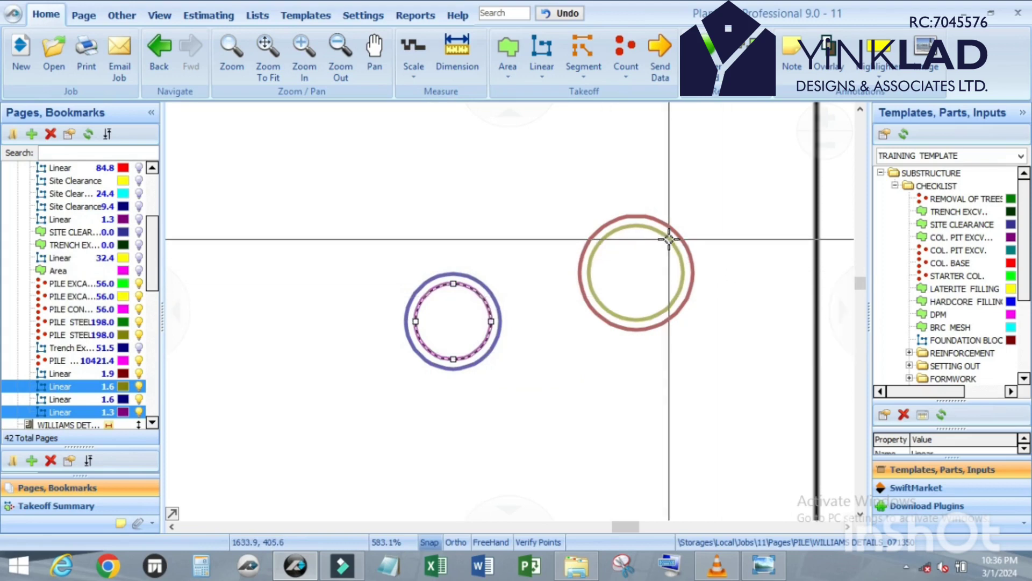
{"action": "right_click", "coordinate": [472, 295]}
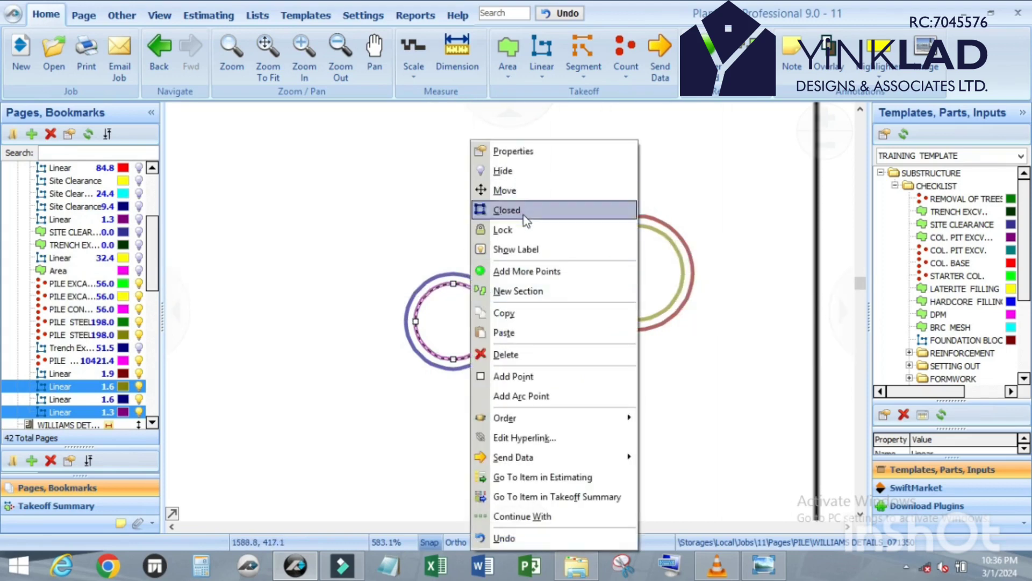
{"action": "left_click", "coordinate": [524, 251]}
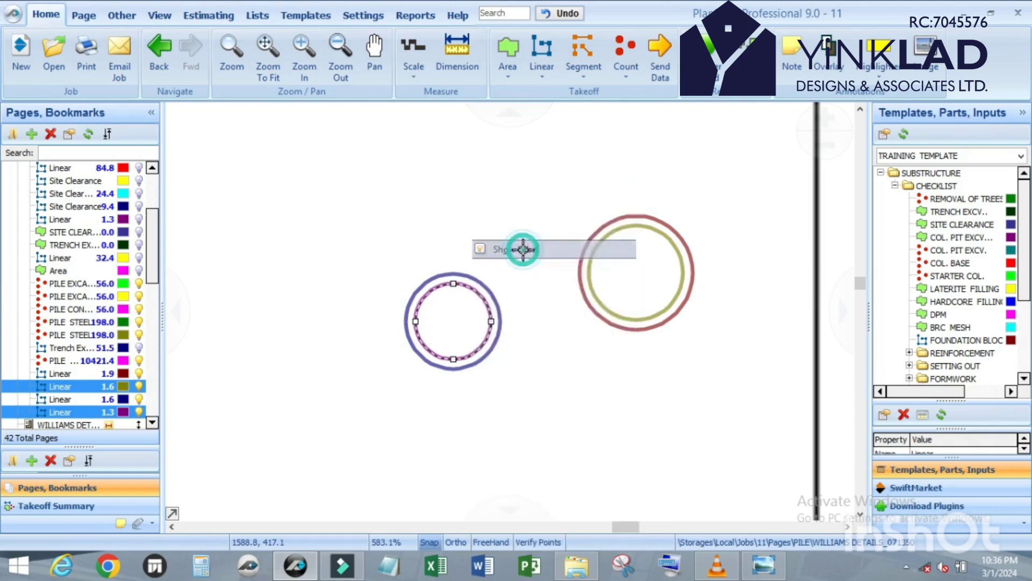
{"action": "scroll", "coordinate": [500, 311], "scroll_direction": "down", "scroll_amount": 5}
{"action": "scroll", "coordinate": [500, 311], "scroll_direction": "up", "scroll_amount": 4}
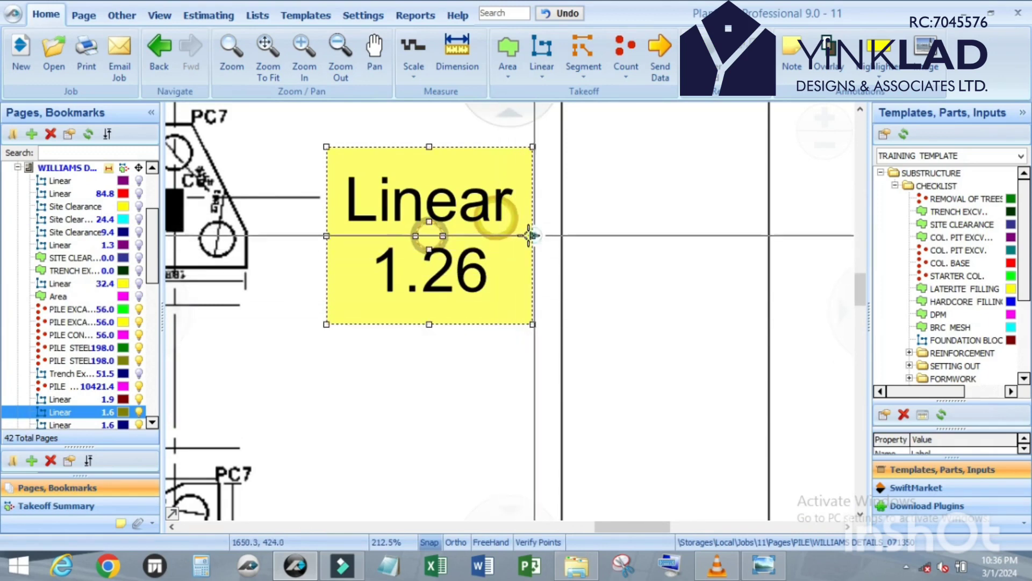
Step: Hide the length label displayed over the magenta inner circle
{"action": "right_click", "coordinate": [495, 247]}
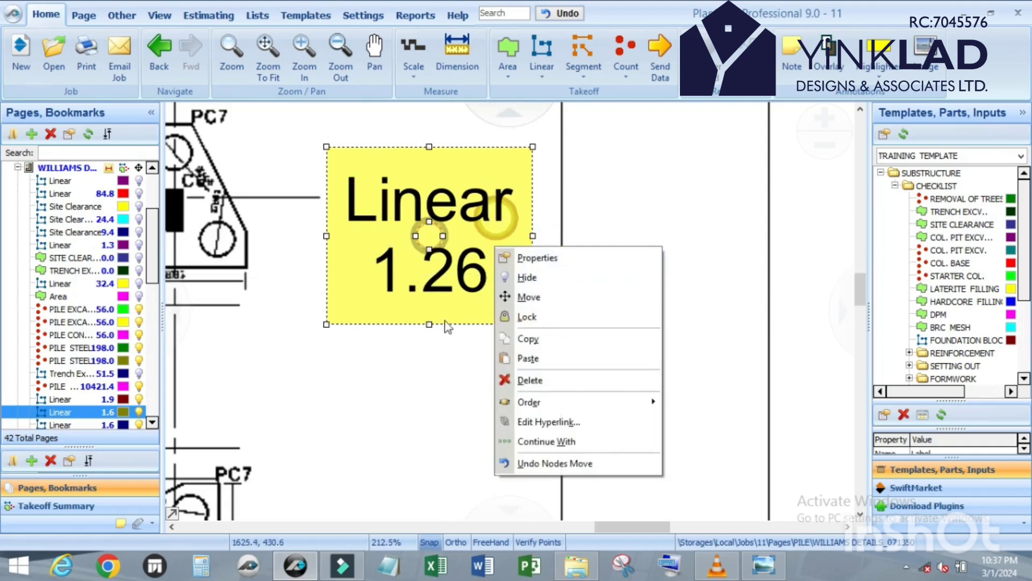
{"action": "left_click", "coordinate": [427, 385]}
{"action": "right_click", "coordinate": [464, 350]}
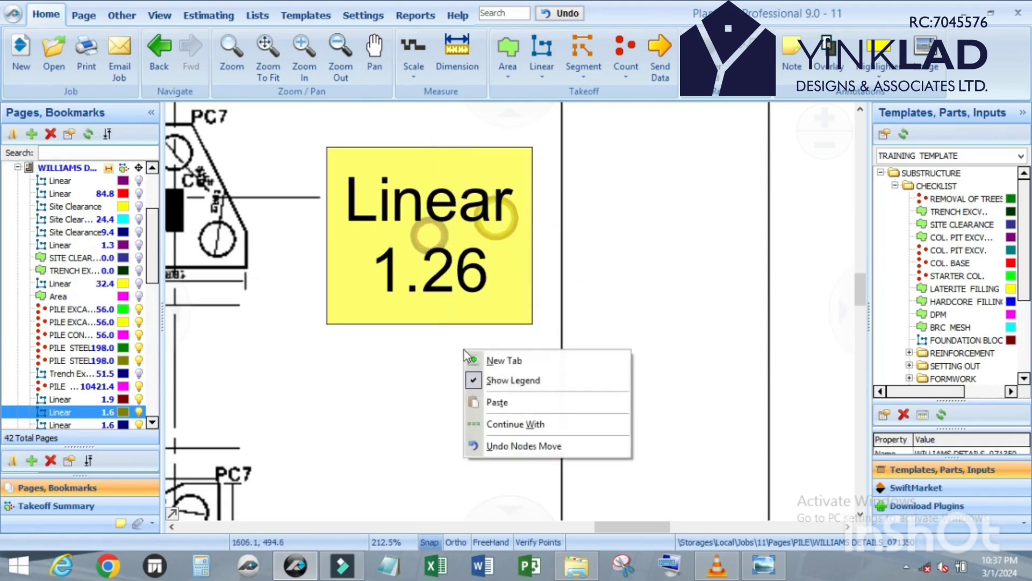
{"action": "left_click", "coordinate": [500, 380]}
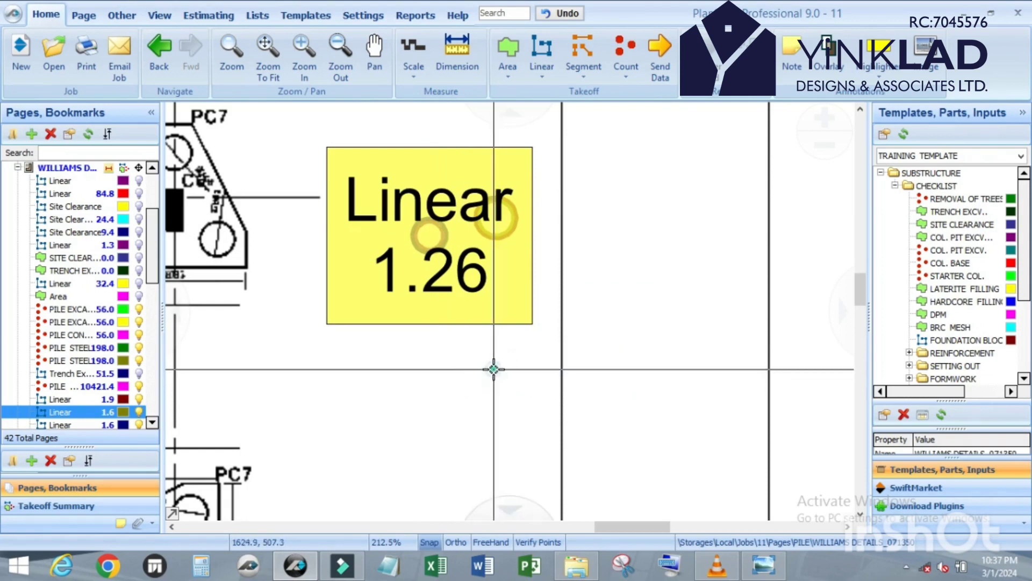
{"action": "right_click", "coordinate": [493, 370]}
{"action": "left_click", "coordinate": [532, 395]}
{"action": "left_click", "coordinate": [500, 314]}
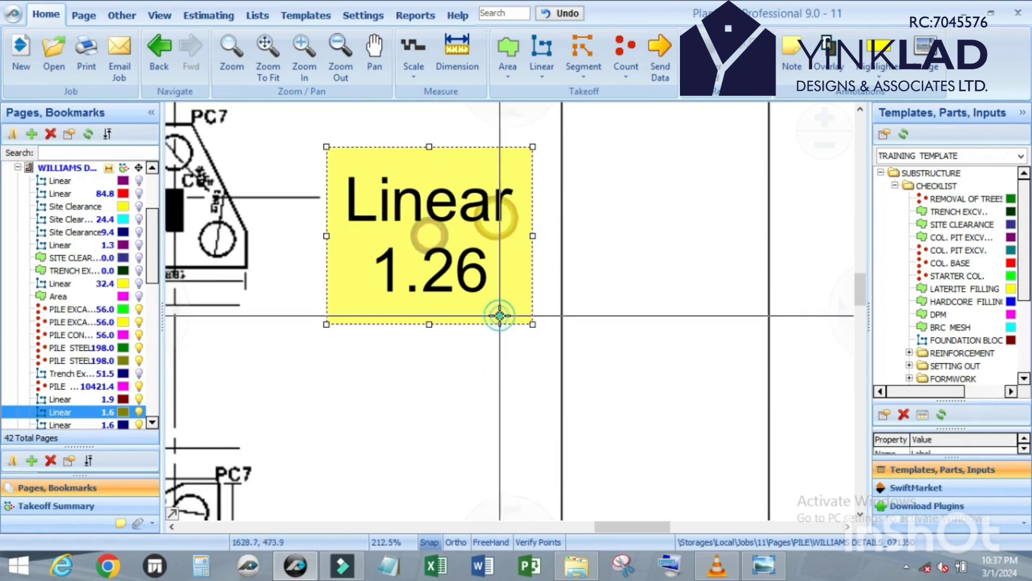
{"action": "right_click", "coordinate": [501, 312]}
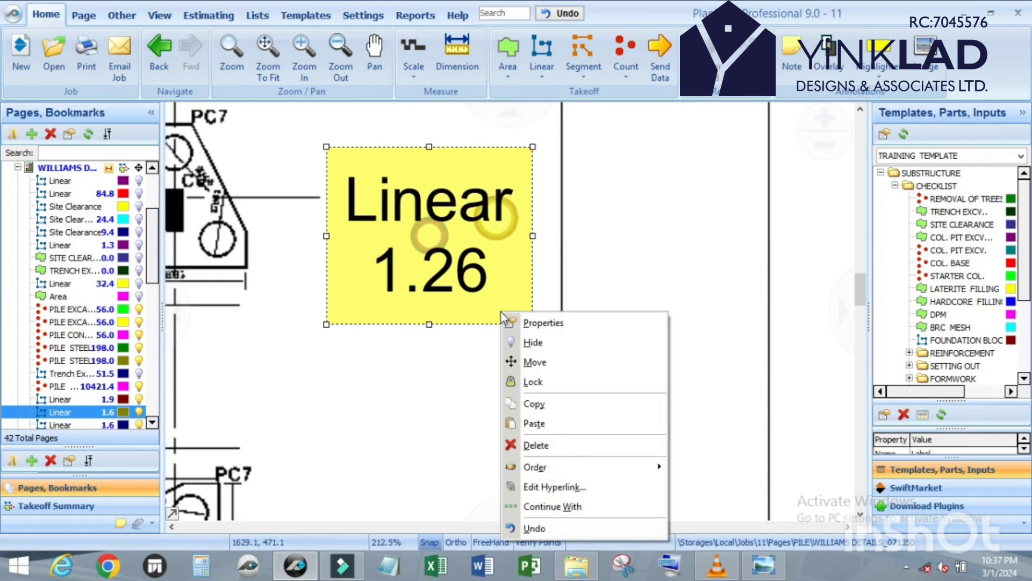
{"action": "left_click", "coordinate": [529, 343]}
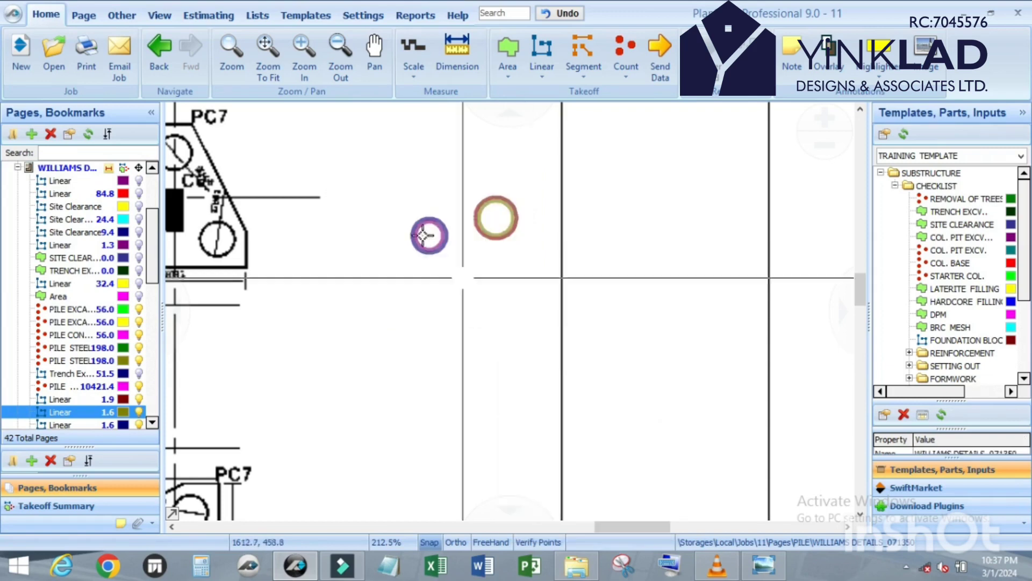
{"action": "scroll", "coordinate": [423, 235], "scroll_direction": "up", "scroll_amount": 2}
{"action": "scroll", "coordinate": [587, 226], "scroll_direction": "down", "scroll_amount": 2}
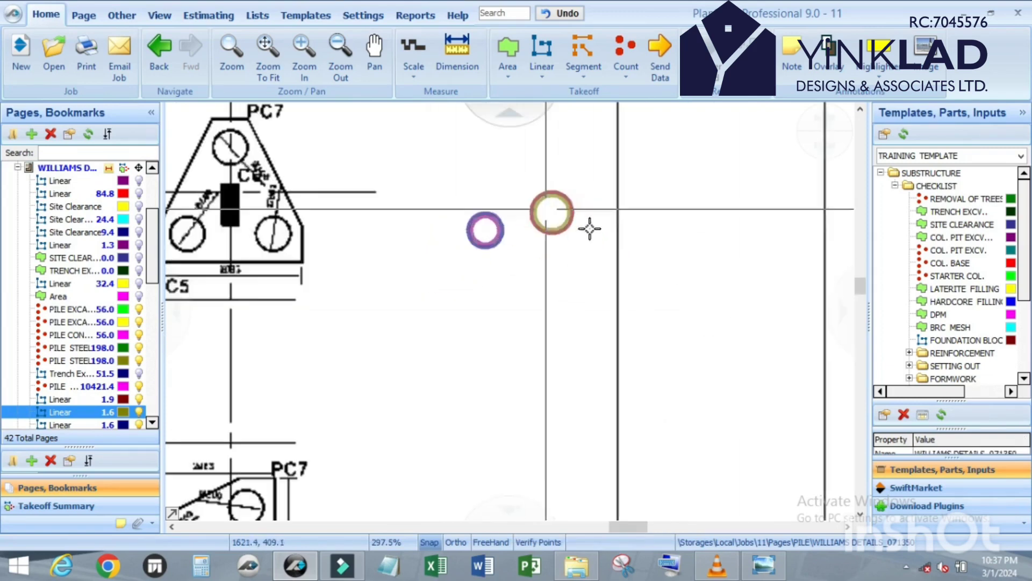
{"action": "scroll", "coordinate": [971, 338], "scroll_direction": "down", "scroll_amount": 3}
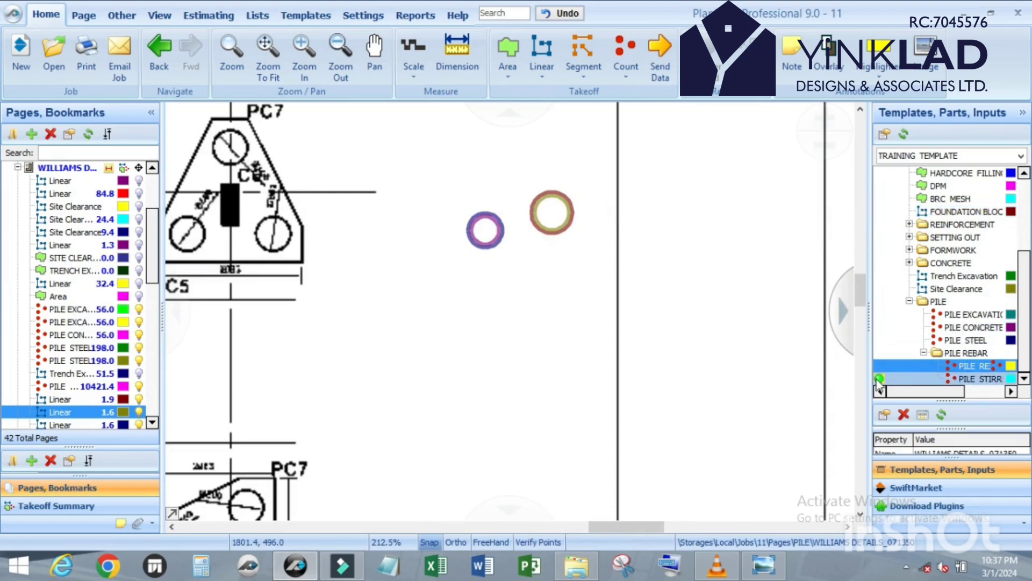
{"action": "double_click", "coordinate": [880, 380]}
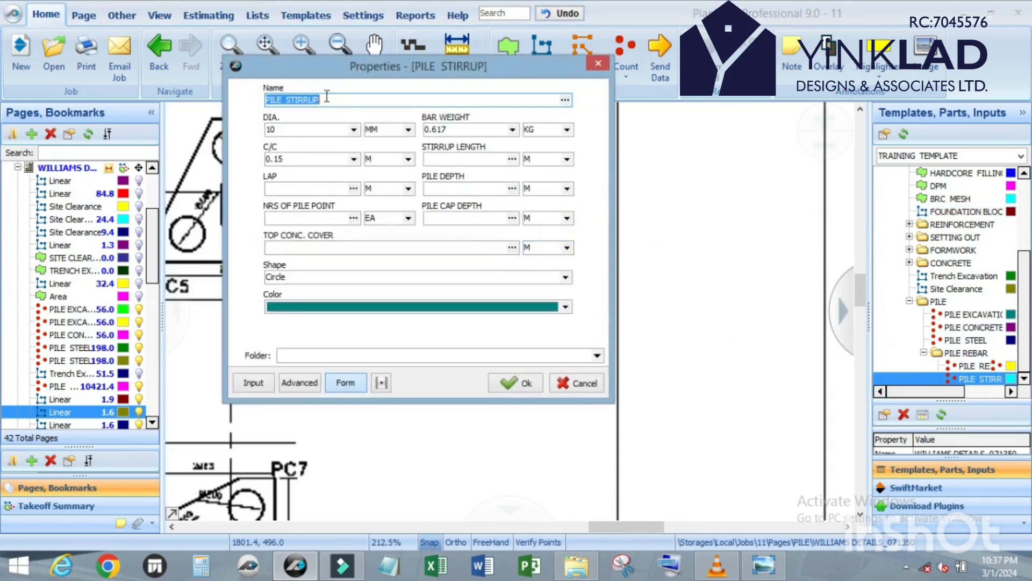
{"action": "left_click", "coordinate": [330, 99]}
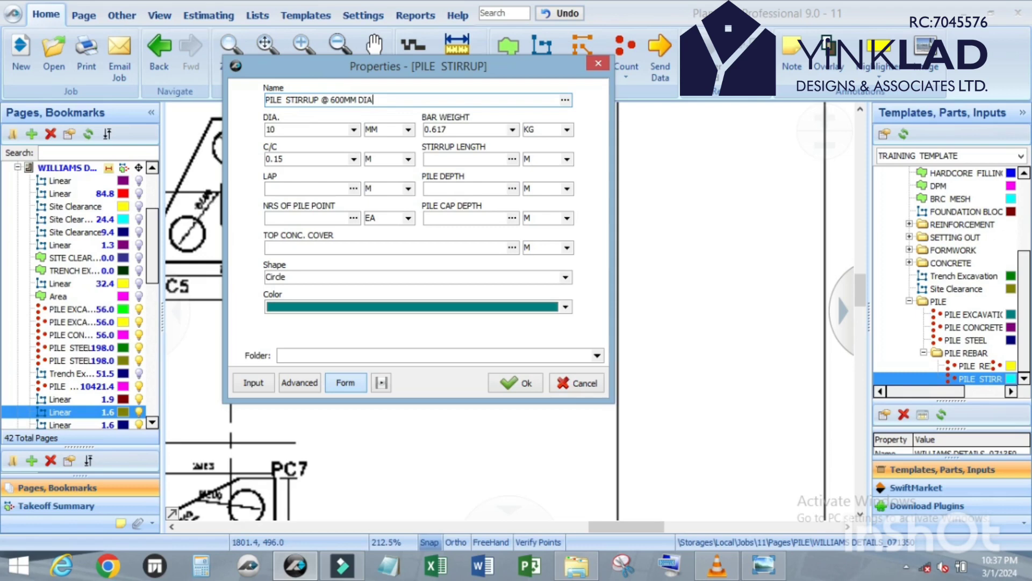
{"action": "left_click", "coordinate": [292, 131]}
{"action": "left_click", "coordinate": [289, 160]}
{"action": "left_click", "coordinate": [578, 383]}
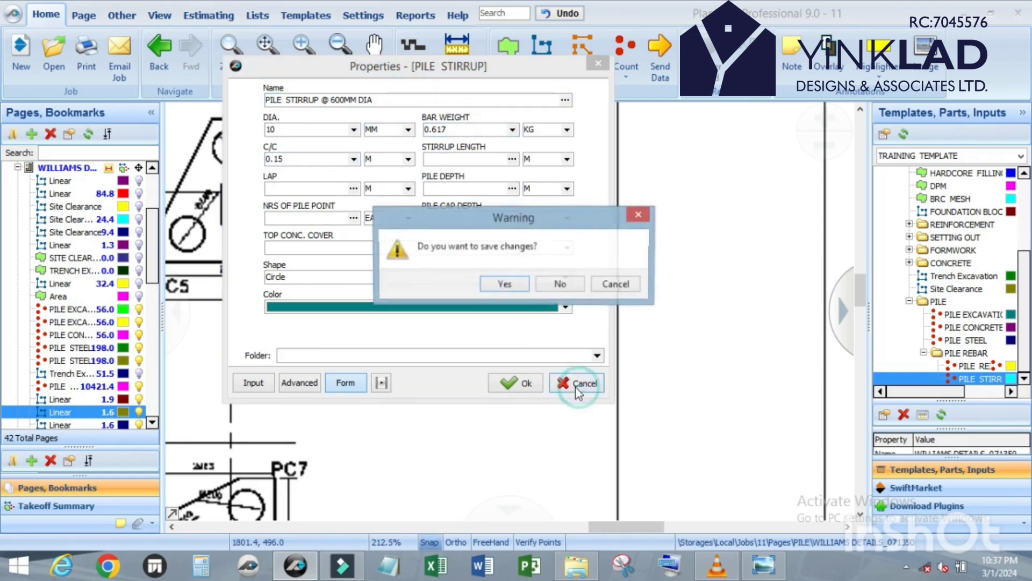
{"action": "left_click", "coordinate": [560, 284]}
Step: Open the pile detail page and examine the helix links note beside the pile section
{"action": "scroll", "coordinate": [73, 379], "scroll_direction": "down", "scroll_amount": 2}
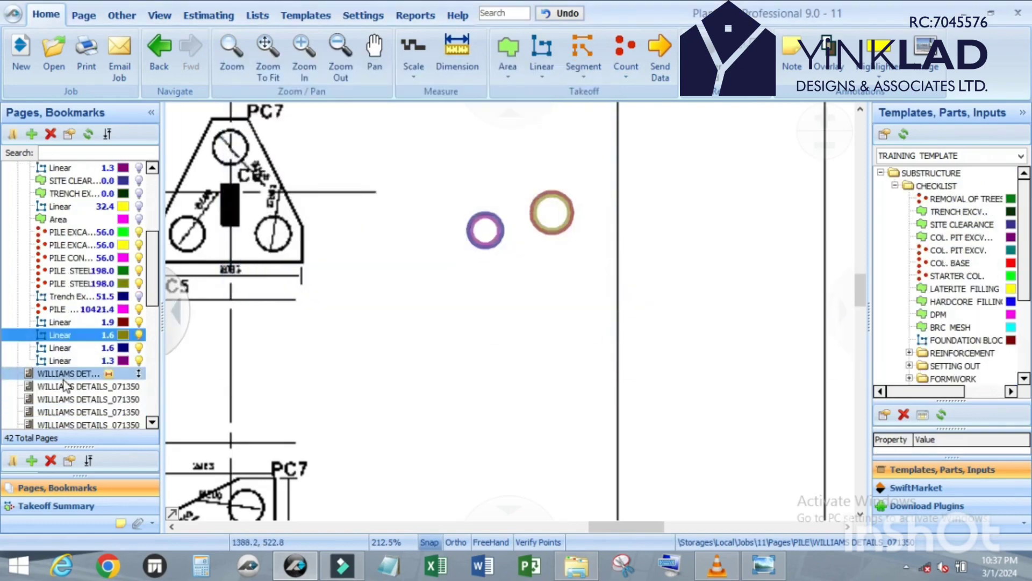
{"action": "left_click", "coordinate": [73, 376]}
{"action": "scroll", "coordinate": [633, 319], "scroll_direction": "up", "scroll_amount": 5}
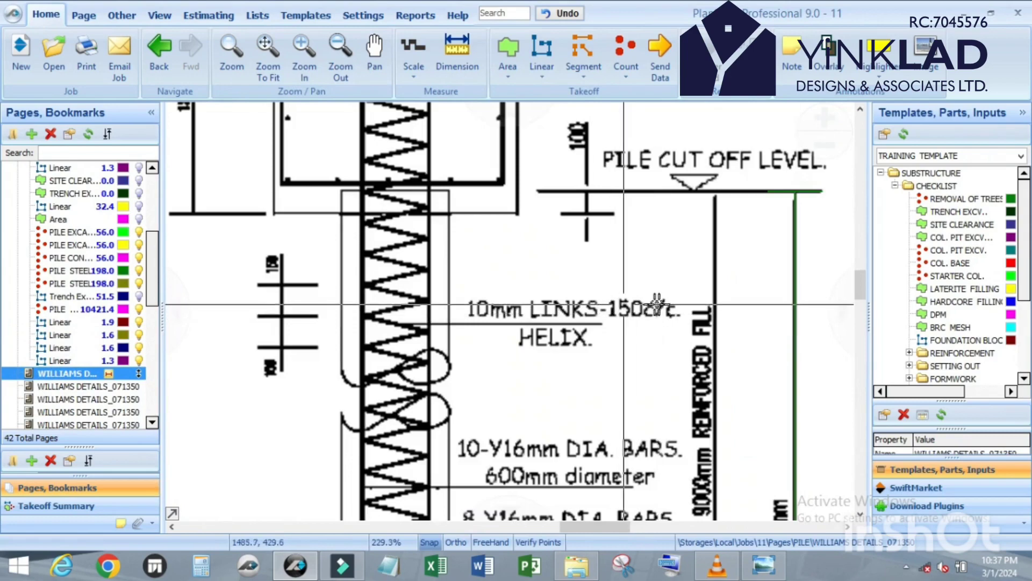
{"action": "scroll", "coordinate": [608, 253], "scroll_direction": "up", "scroll_amount": 2}
Step: Return to the pile layout page and show the length label of the larger circle pair's olive inner circle
{"action": "left_click", "coordinate": [59, 334]}
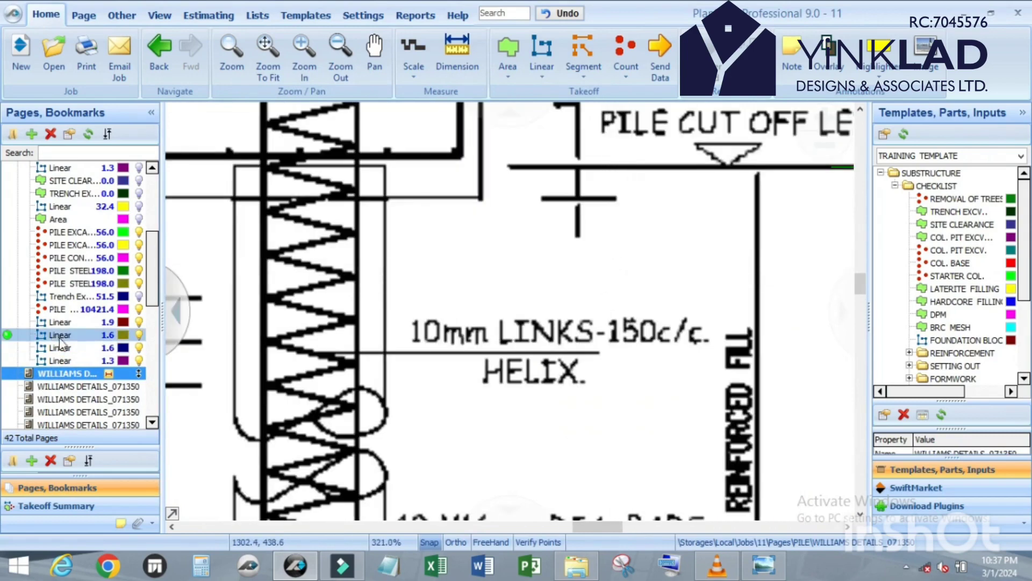
{"action": "right_click", "coordinate": [655, 228]}
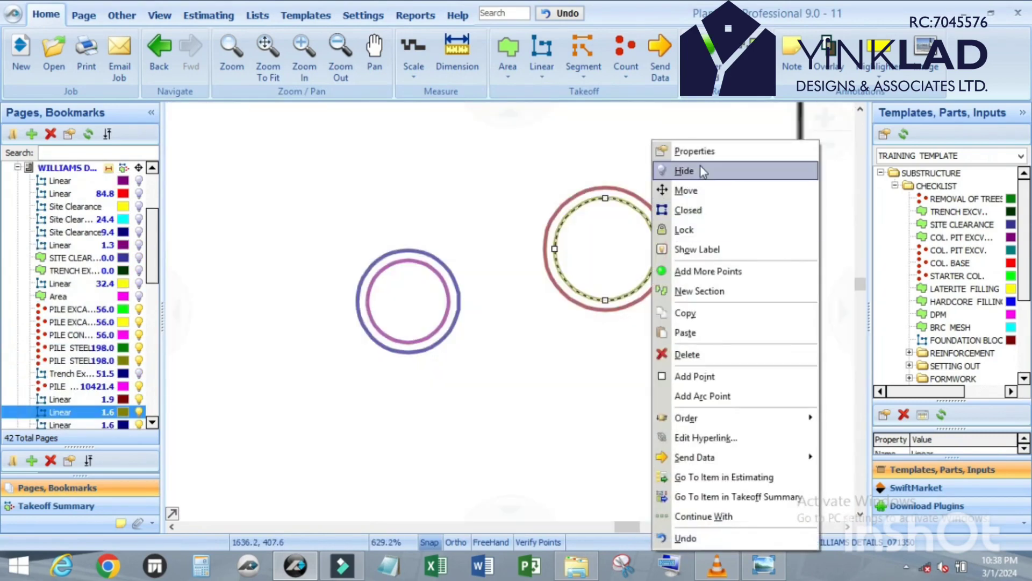
{"action": "left_click", "coordinate": [699, 249]}
{"action": "scroll", "coordinate": [684, 202], "scroll_direction": "down", "scroll_amount": 5}
{"action": "scroll", "coordinate": [690, 231], "scroll_direction": "up", "scroll_amount": 3}
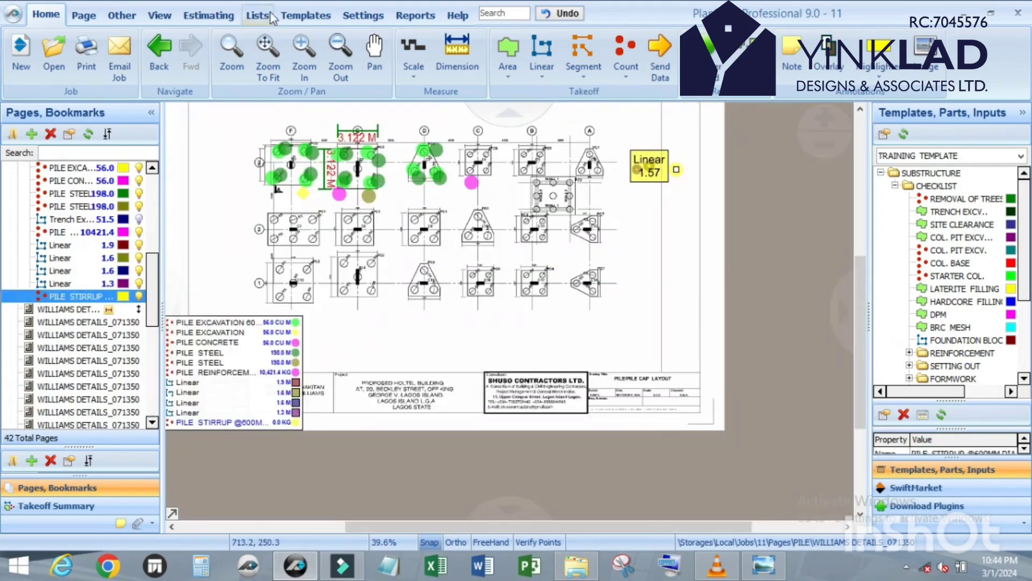
Step: Open the advanced properties of the PILE STIRRUP item in the training template
{"action": "left_click", "coordinate": [305, 15]}
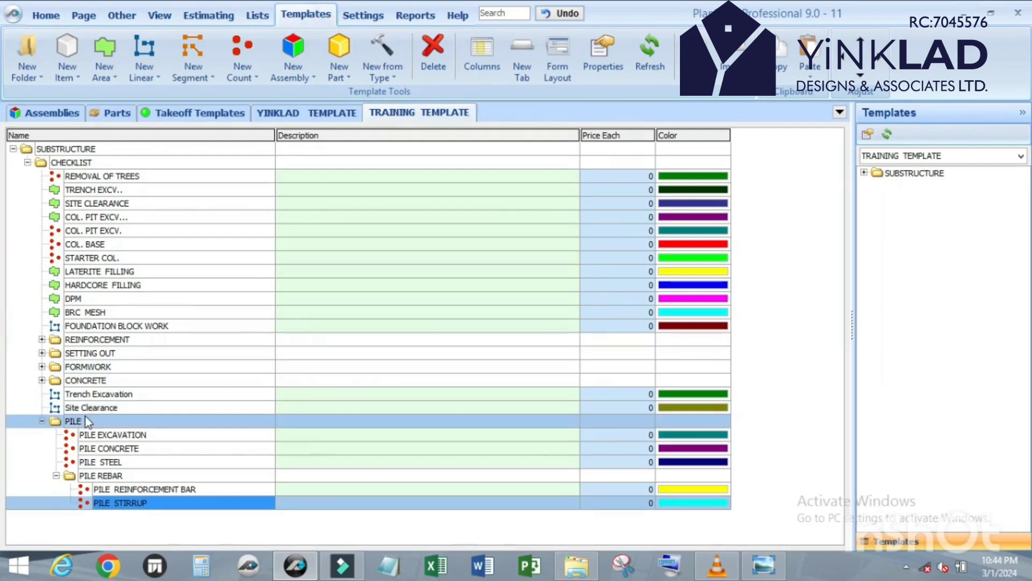
{"action": "double_click", "coordinate": [139, 503]}
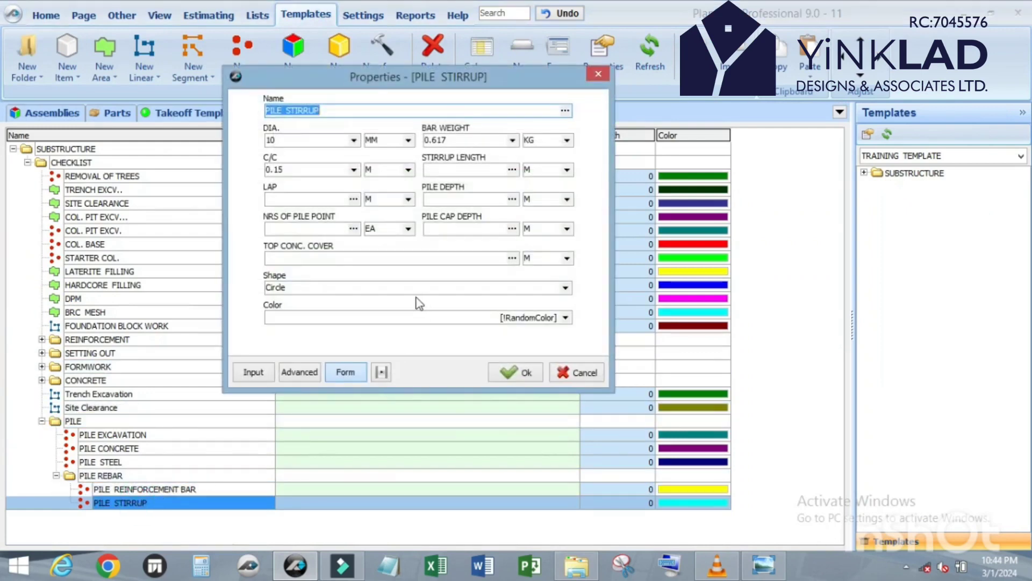
{"action": "left_click", "coordinate": [299, 372]}
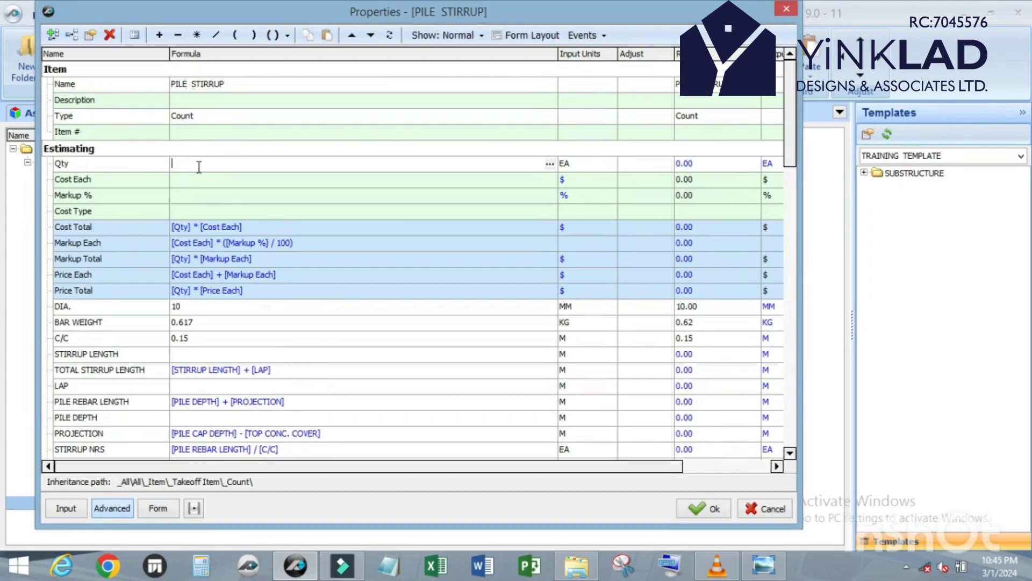
Step: Set the PILE STIRRUP item's Qty formula to the takeoff property [Point Count]
{"action": "scroll", "coordinate": [199, 167], "scroll_direction": "down", "scroll_amount": 15}
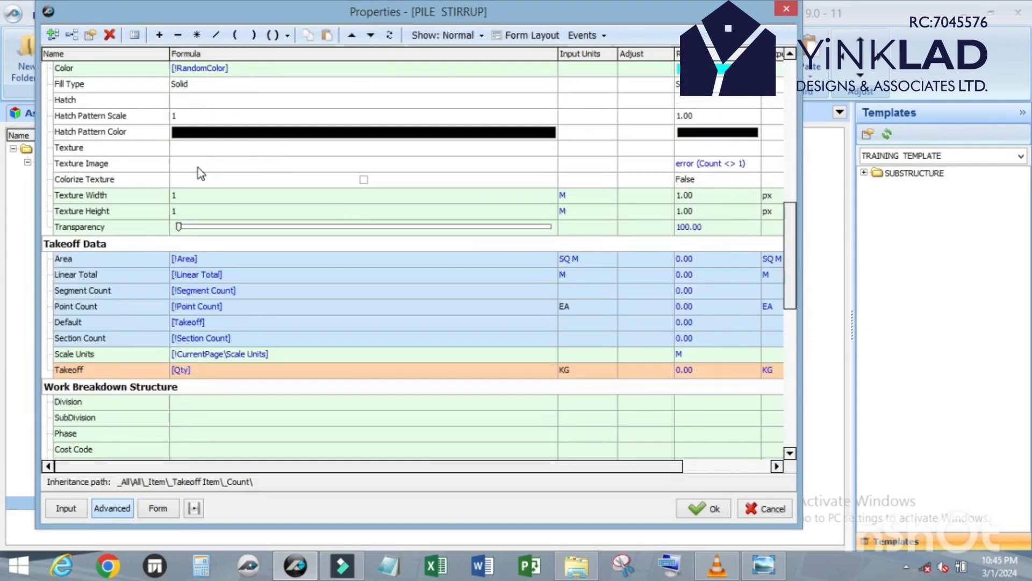
{"action": "scroll", "coordinate": [198, 167], "scroll_direction": "up", "scroll_amount": 15}
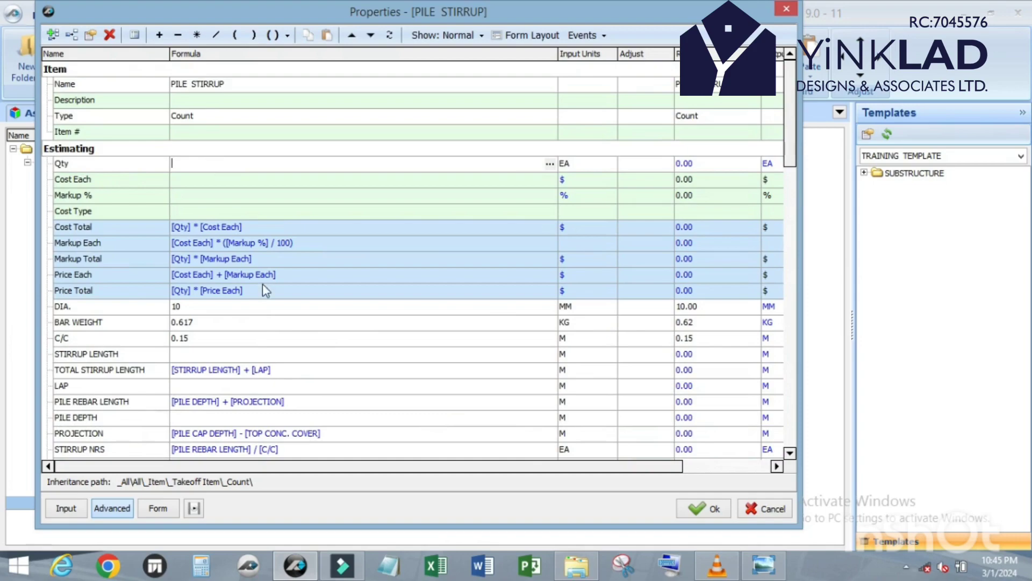
{"action": "scroll", "coordinate": [262, 279], "scroll_direction": "down", "scroll_amount": 6}
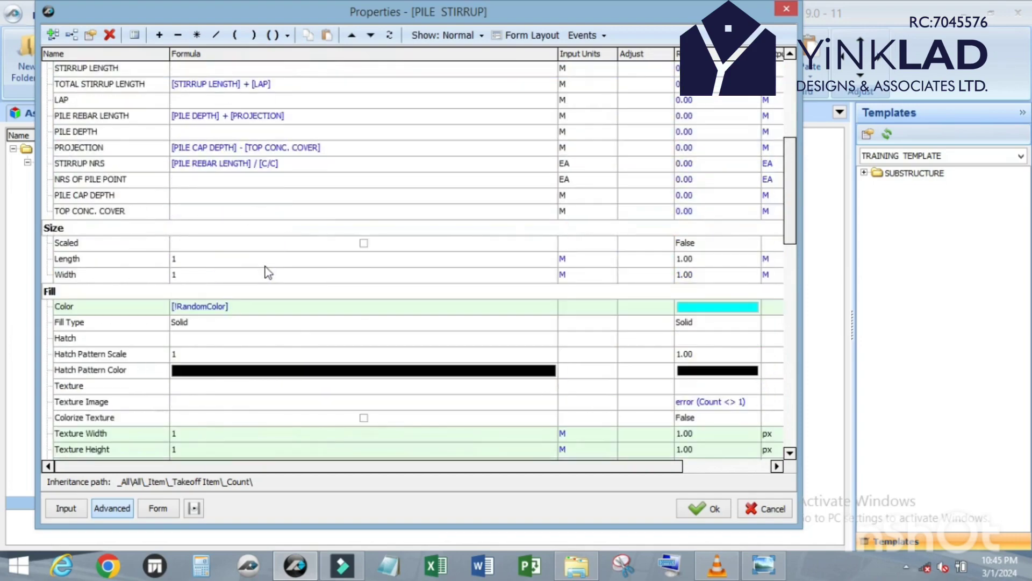
{"action": "scroll", "coordinate": [268, 273], "scroll_direction": "down", "scroll_amount": 8}
{"action": "scroll", "coordinate": [246, 267], "scroll_direction": "up", "scroll_amount": 2}
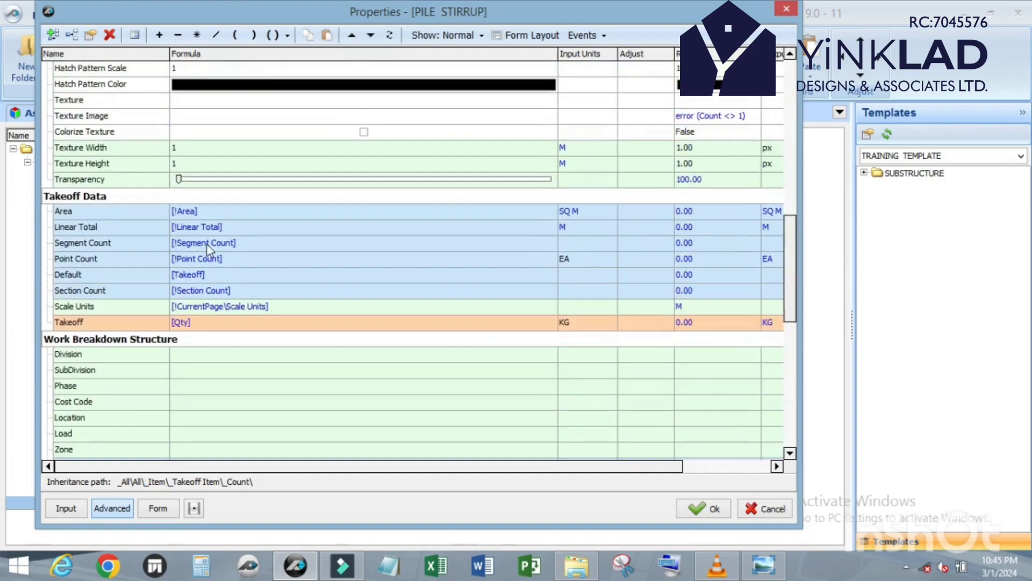
{"action": "scroll", "coordinate": [105, 304], "scroll_direction": "up", "scroll_amount": 2}
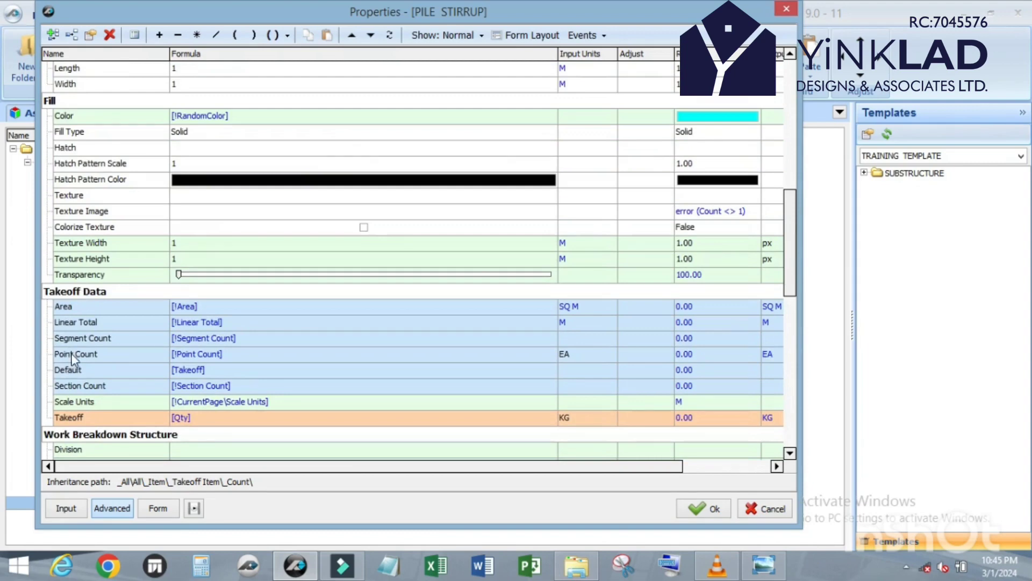
{"action": "left_click_drag", "start_coordinate": [70, 355], "coordinate": [230, 164]}
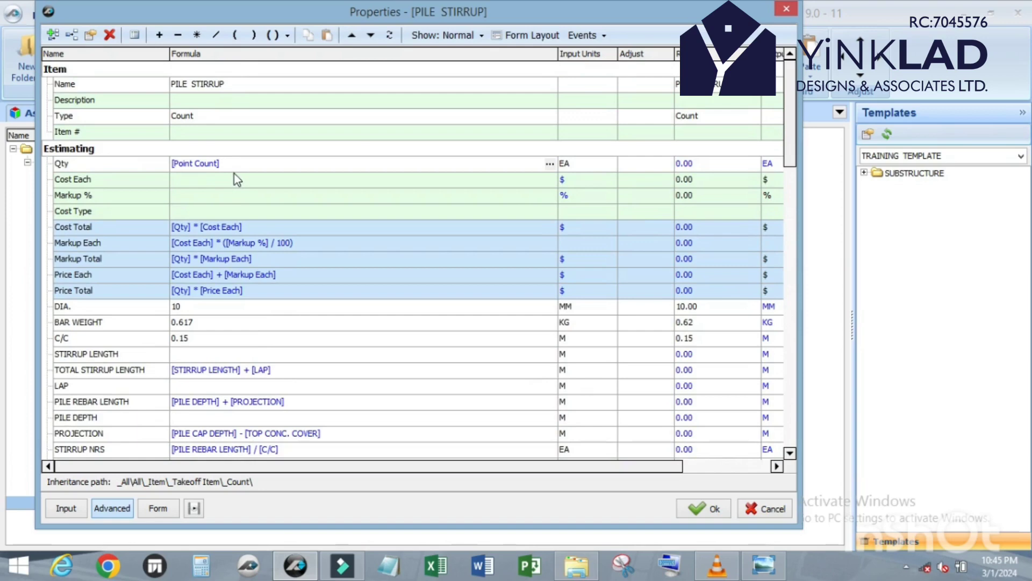
Step: Multiply [Point Count] in the Qty formula by [TOTAL STIRRUP LENGTH]
{"action": "left_click", "coordinate": [197, 35]}
{"action": "left_click", "coordinate": [65, 374]}
{"action": "left_click", "coordinate": [301, 89]}
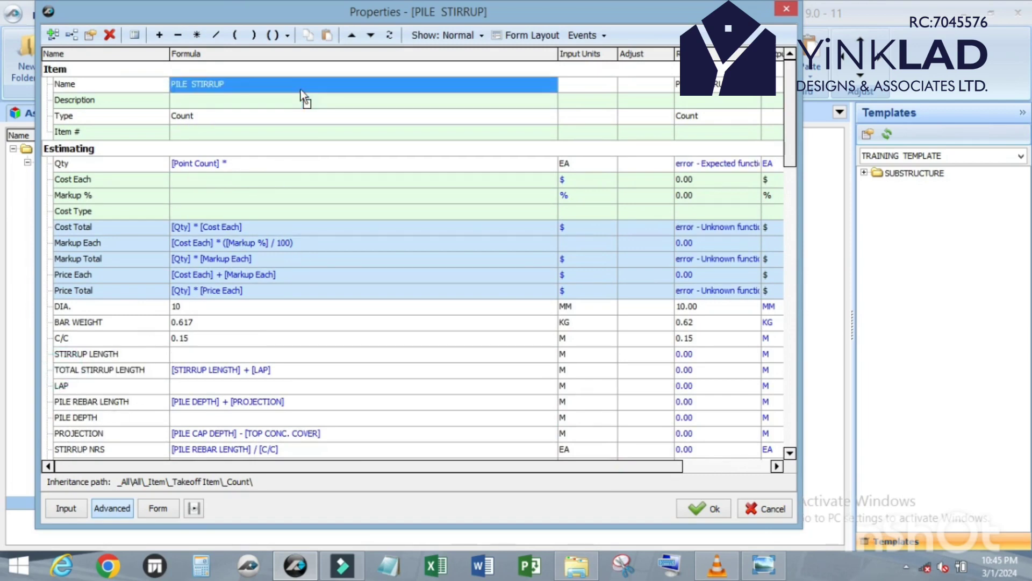
{"action": "left_click", "coordinate": [303, 159]}
{"action": "left_click_drag", "start_coordinate": [303, 160], "coordinate": [305, 160]}
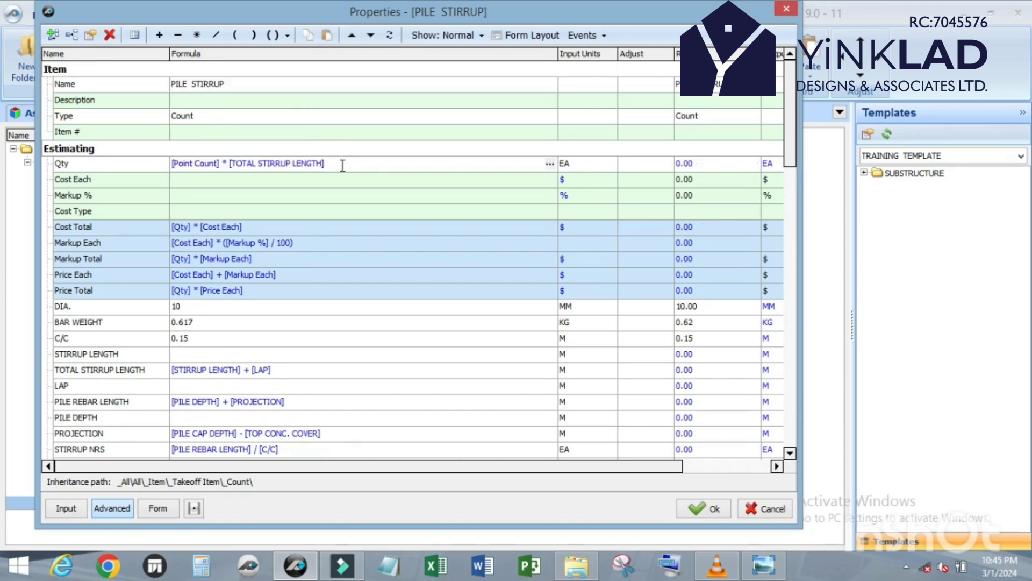
Step: Extend the Qty formula by multiplying it with [STIRRUP NRS] and [NRS OF PILE POINT]
{"action": "left_click", "coordinate": [197, 35]}
{"action": "left_click_drag", "start_coordinate": [65, 455], "coordinate": [386, 161]}
{"action": "left_click", "coordinate": [197, 35]}
{"action": "scroll", "coordinate": [73, 381], "scroll_direction": "down", "scroll_amount": 1}
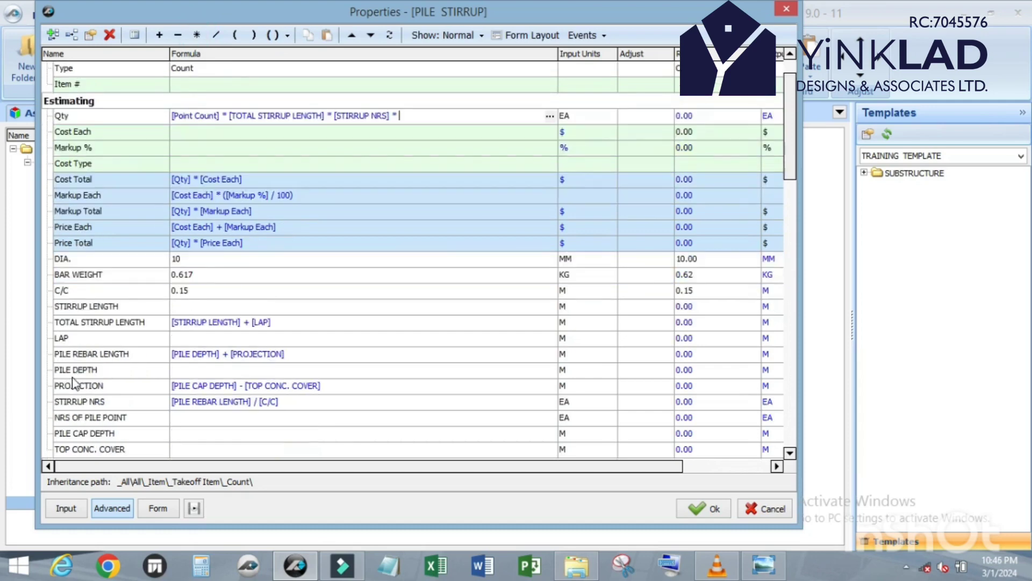
{"action": "left_click_drag", "start_coordinate": [63, 416], "coordinate": [234, 117]}
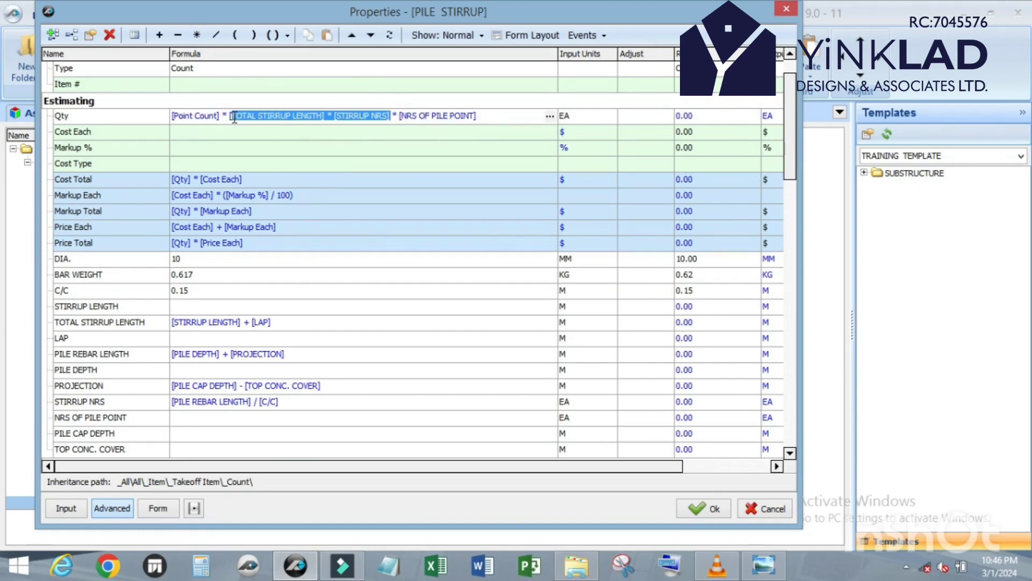
Step: Group [TOTAL STIRRUP LENGTH] * [STIRRUP NRS] in parentheses and wrap the entire Qty formula in RoundUp
{"action": "left_click", "coordinate": [288, 35]}
{"action": "left_click", "coordinate": [304, 56]}
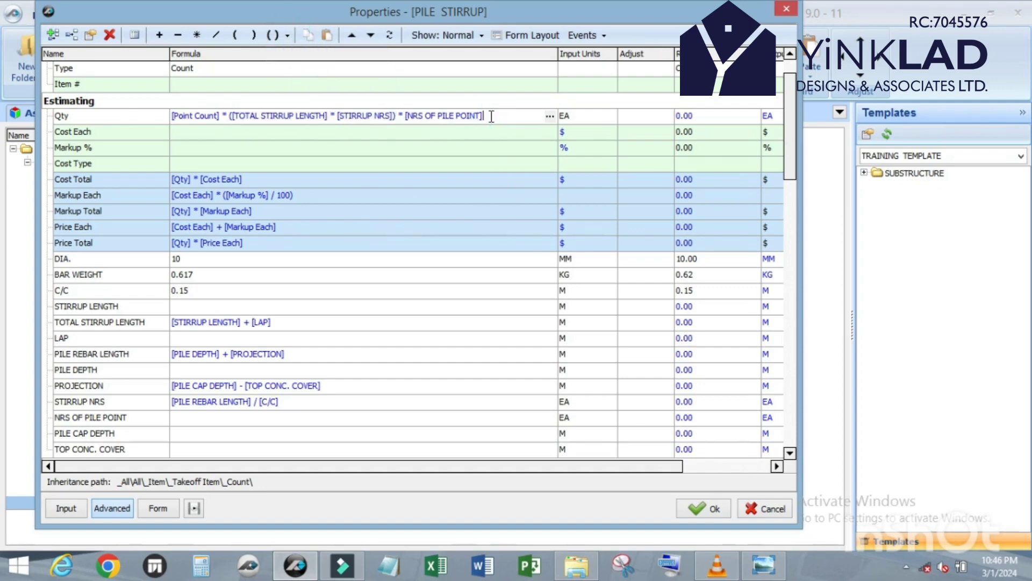
{"action": "left_click_drag", "start_coordinate": [489, 116], "coordinate": [150, 118]}
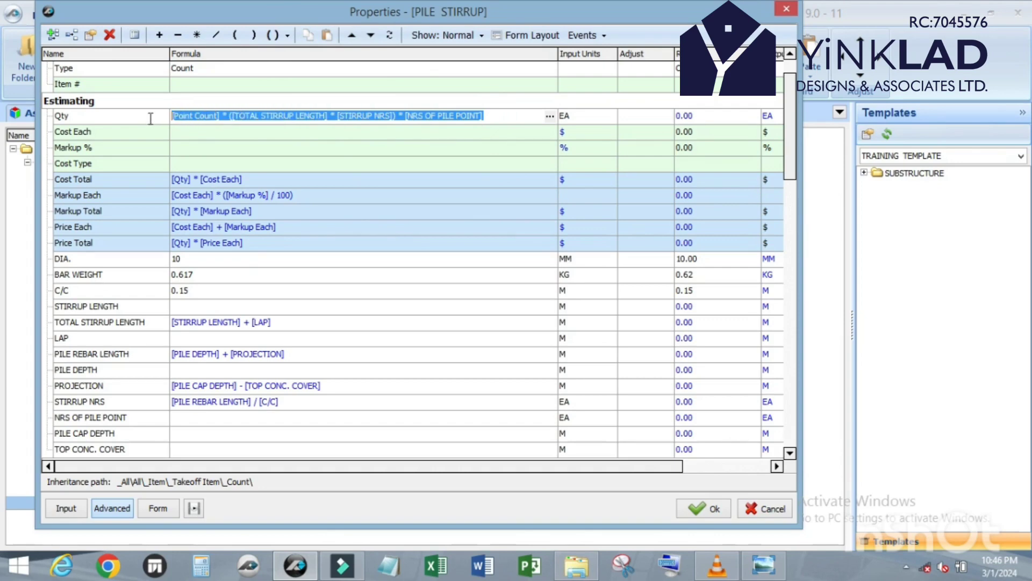
{"action": "left_click", "coordinate": [288, 38]}
{"action": "left_click", "coordinate": [297, 71]}
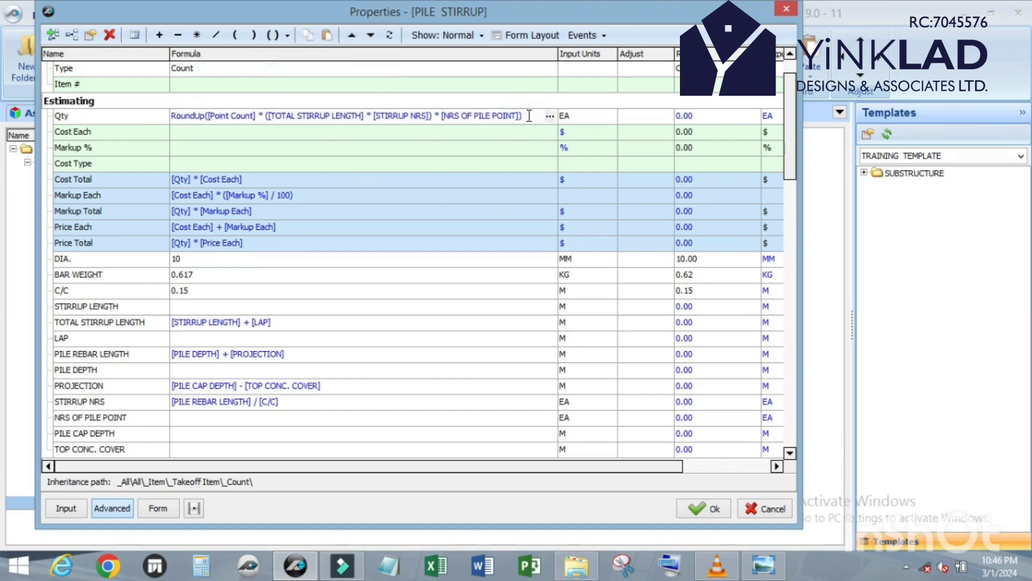
Step: Multiply the rounded-up Qty formula by [BAR WEIGHT]
{"action": "left_click", "coordinate": [196, 35]}
{"action": "left_click_drag", "start_coordinate": [557, 54], "coordinate": [579, 53]}
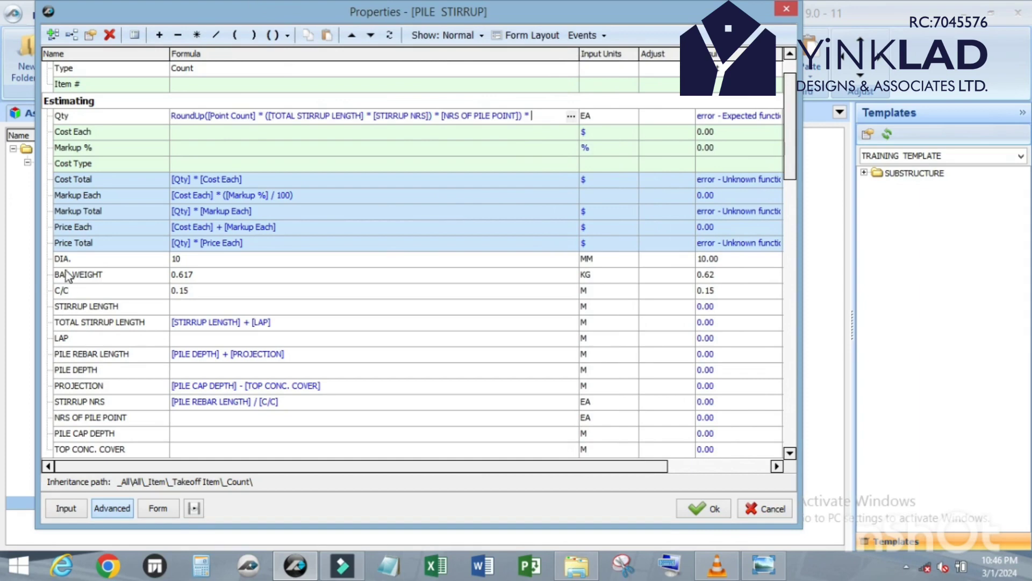
{"action": "left_click", "coordinate": [444, 212]}
{"action": "left_click_drag", "start_coordinate": [441, 206], "coordinate": [538, 117]}
{"action": "left_click", "coordinate": [511, 182]}
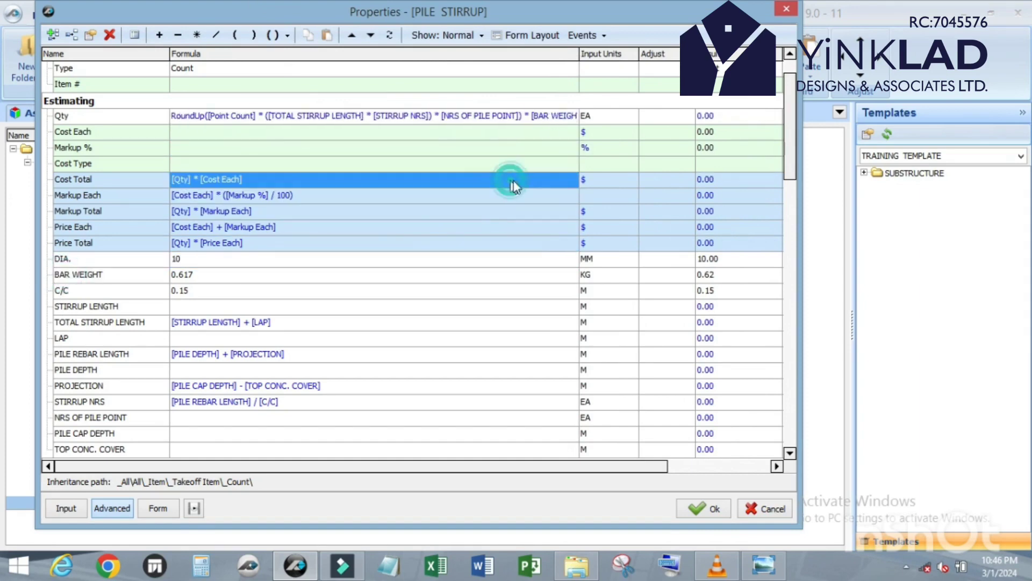
Step: Set the Qty input units to KG and save the PILE STIRRUP template properties
{"action": "left_click", "coordinate": [605, 117]}
{"action": "type", "text": "KG"}
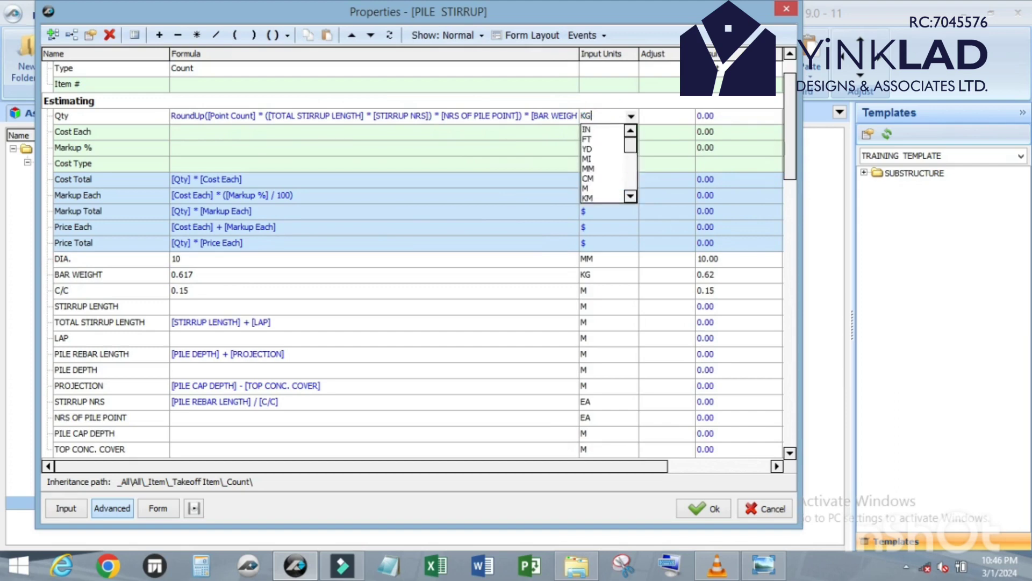
{"action": "left_click", "coordinate": [605, 117]}
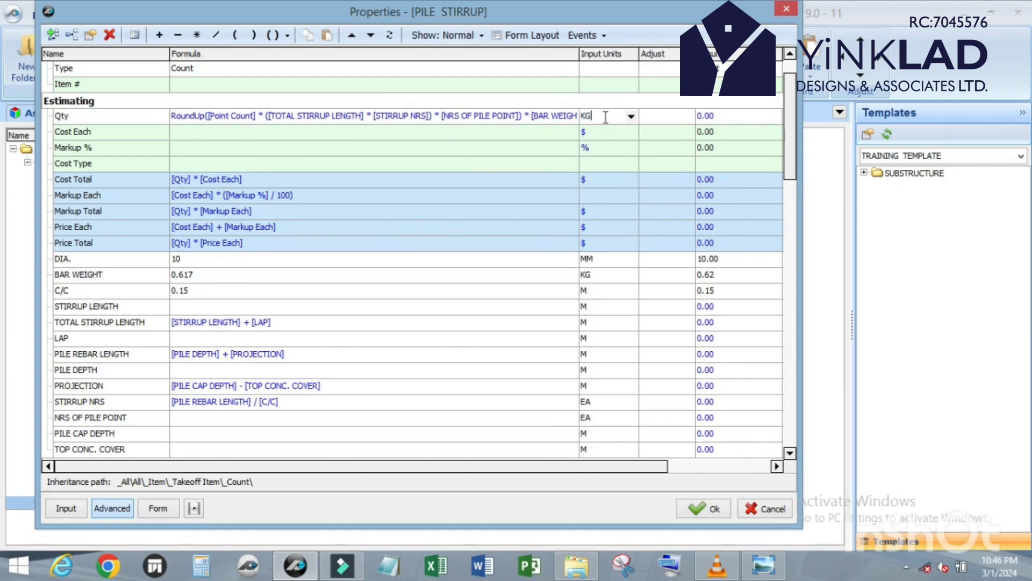
{"action": "left_click", "coordinate": [369, 306]}
{"action": "scroll", "coordinate": [368, 293], "scroll_direction": "down", "scroll_amount": 3}
{"action": "scroll", "coordinate": [370, 288], "scroll_direction": "down", "scroll_amount": 7}
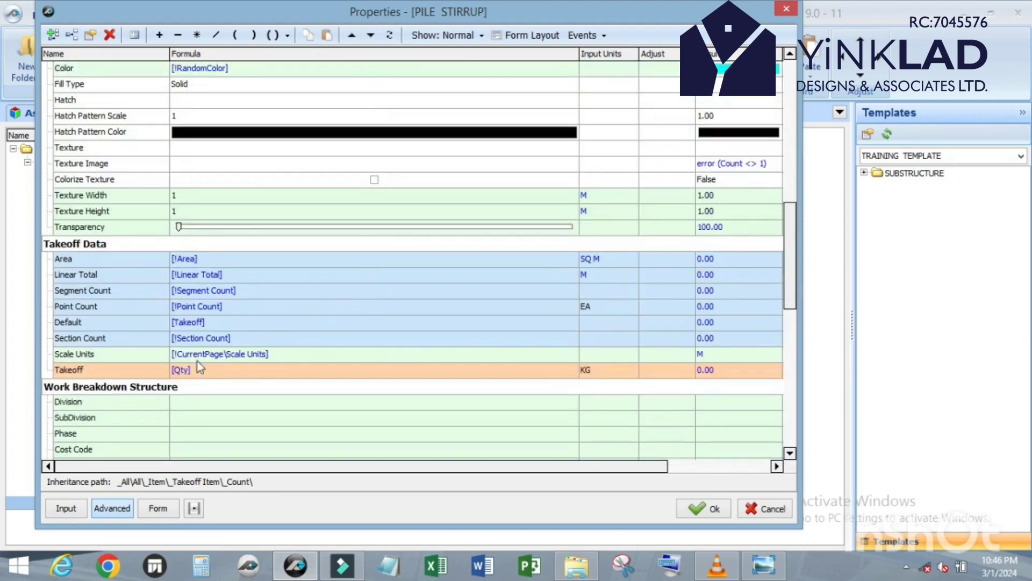
{"action": "left_click", "coordinate": [704, 508]}
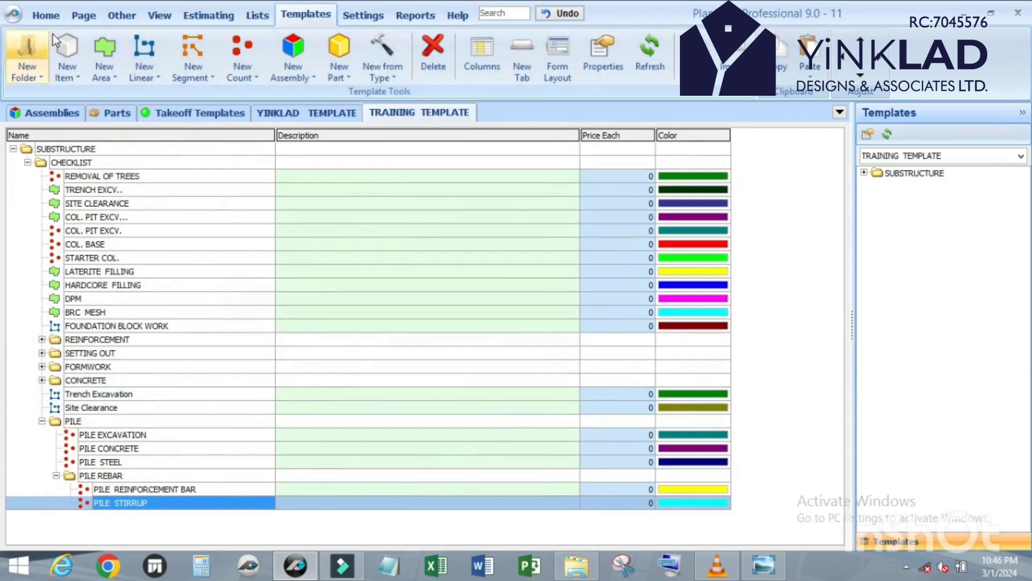
Step: Delete the existing PILE STIRRUP takeoff item from the pile layout page
{"action": "left_click", "coordinate": [46, 19]}
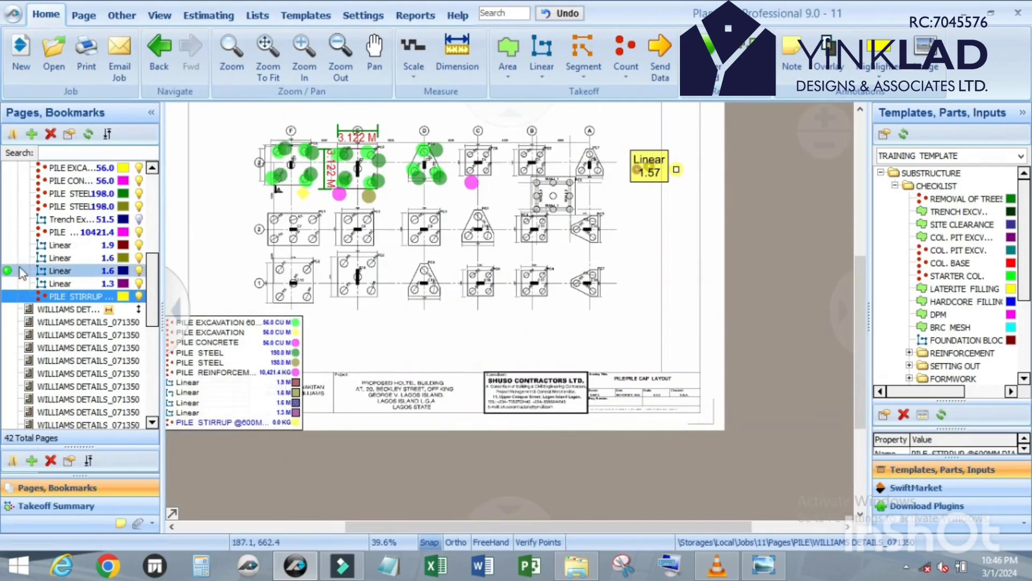
{"action": "right_click", "coordinate": [63, 298]}
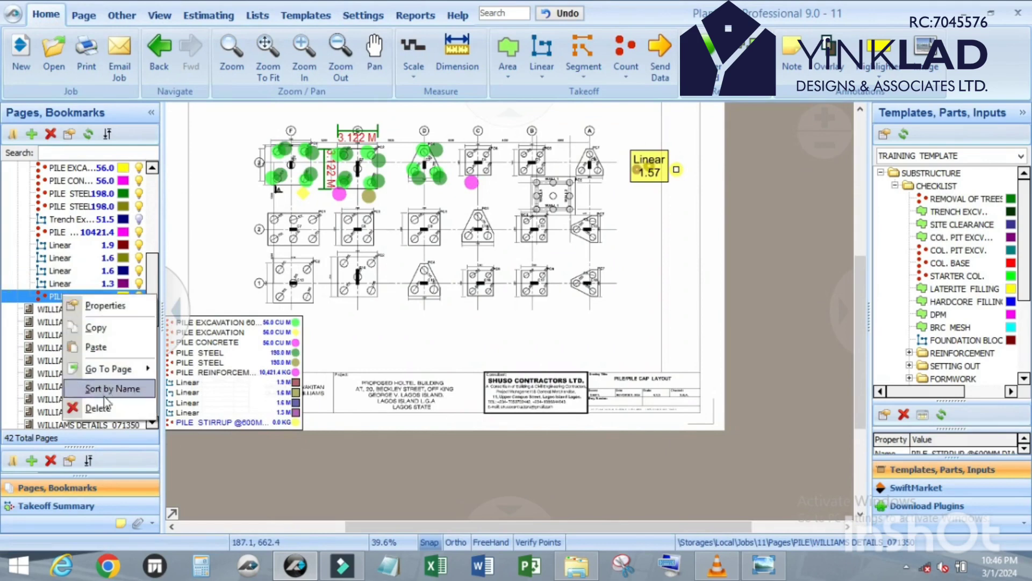
{"action": "left_click", "coordinate": [105, 410]}
{"action": "left_click", "coordinate": [561, 287]}
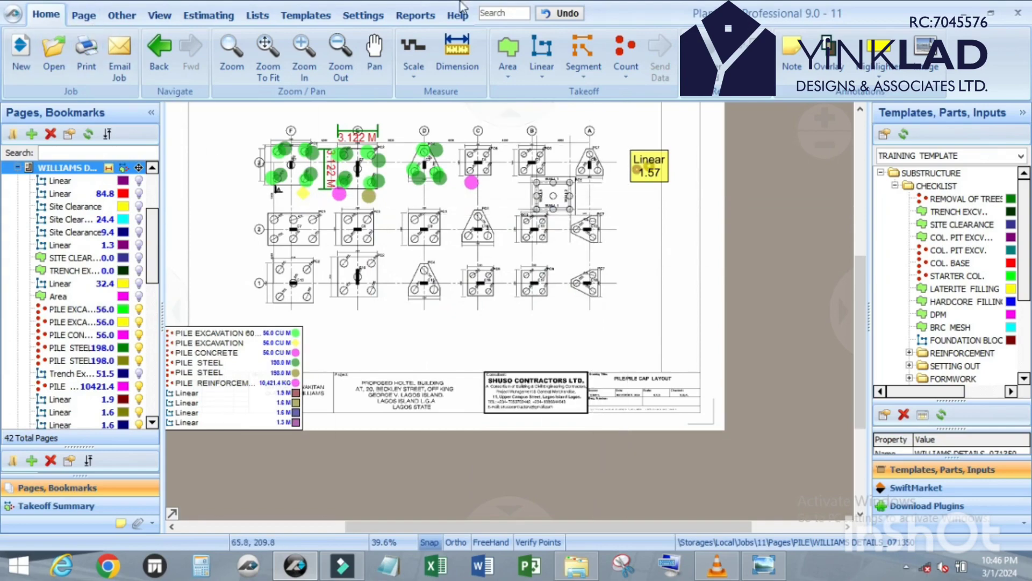
{"action": "left_click", "coordinate": [304, 22]}
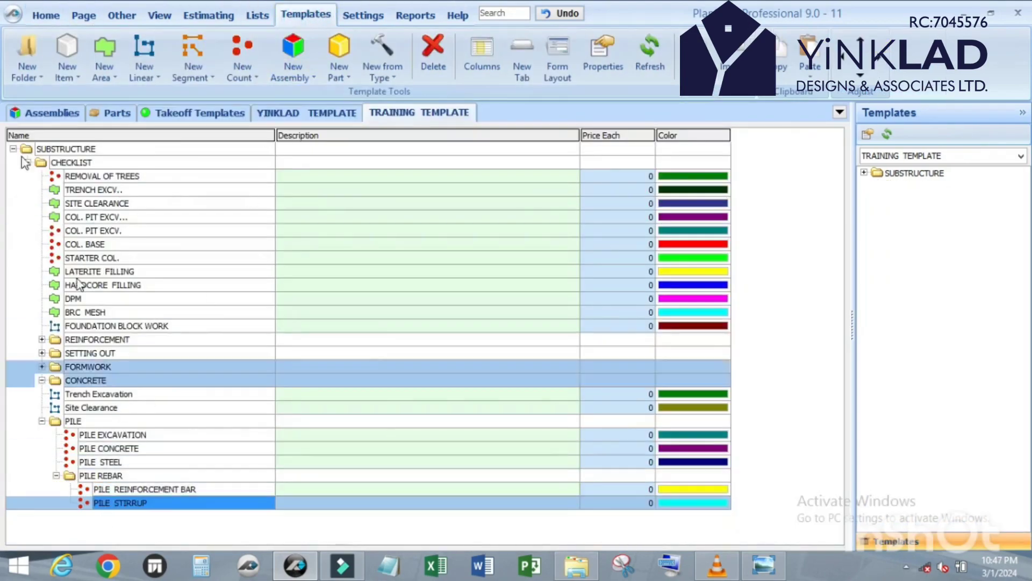
{"action": "left_click", "coordinate": [45, 16]}
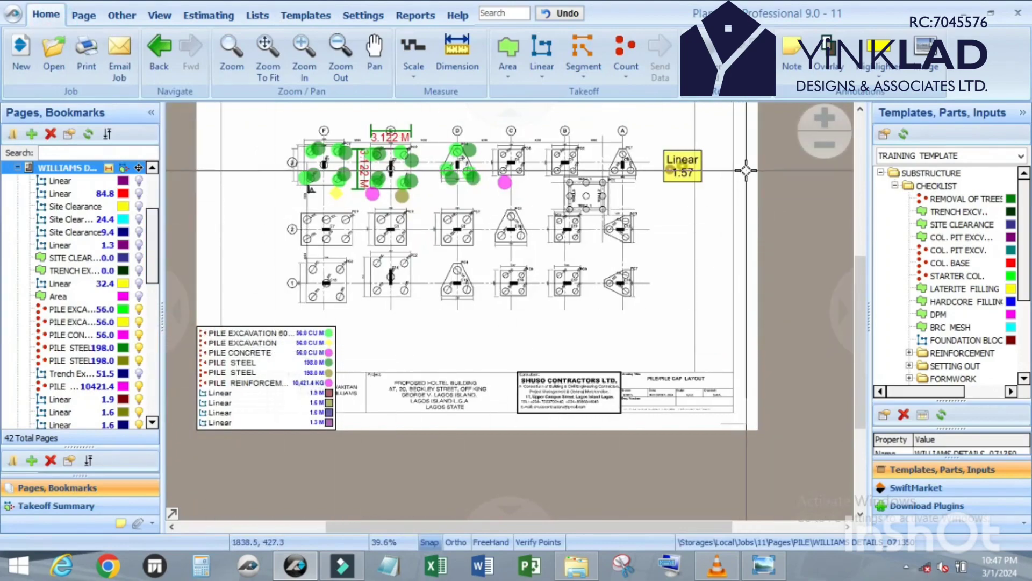
{"action": "scroll", "coordinate": [745, 170], "scroll_direction": "up", "scroll_amount": 3}
{"action": "scroll", "coordinate": [539, 288], "scroll_direction": "down", "scroll_amount": 3}
{"action": "scroll", "coordinate": [922, 344], "scroll_direction": "down", "scroll_amount": 3}
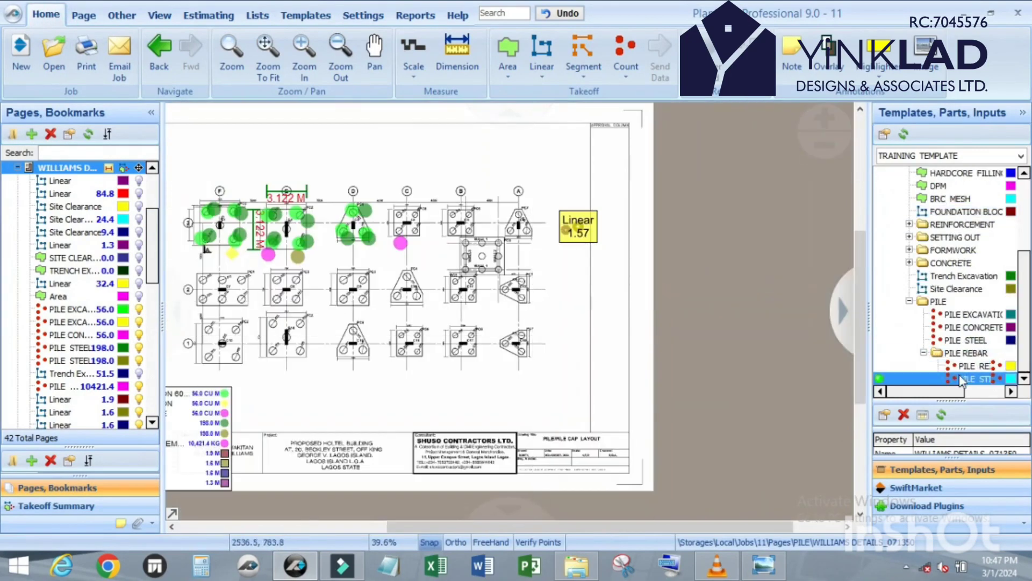
{"action": "left_click", "coordinate": [880, 380]}
{"action": "double_click", "coordinate": [881, 379]}
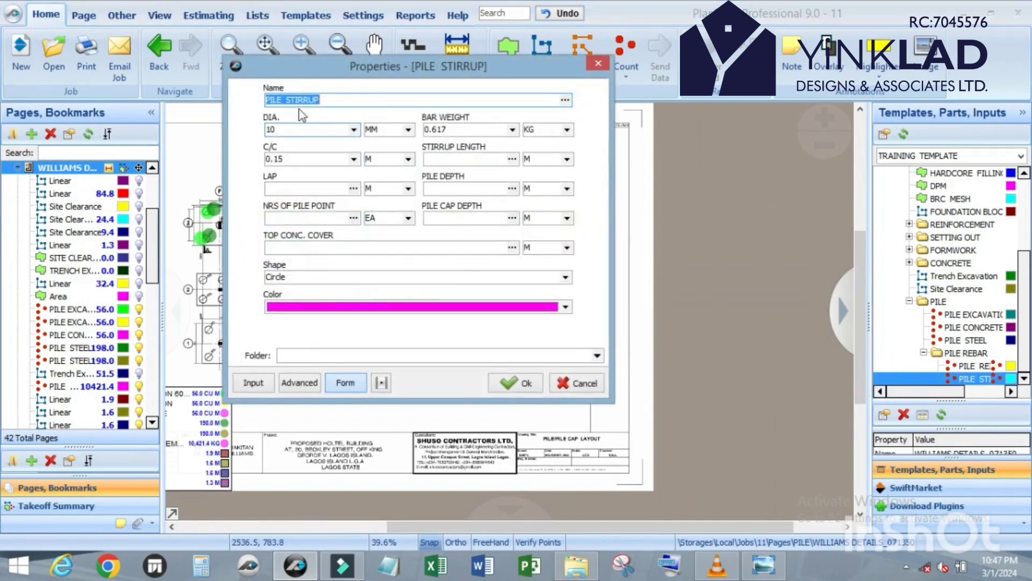
{"action": "left_click", "coordinate": [339, 101]}
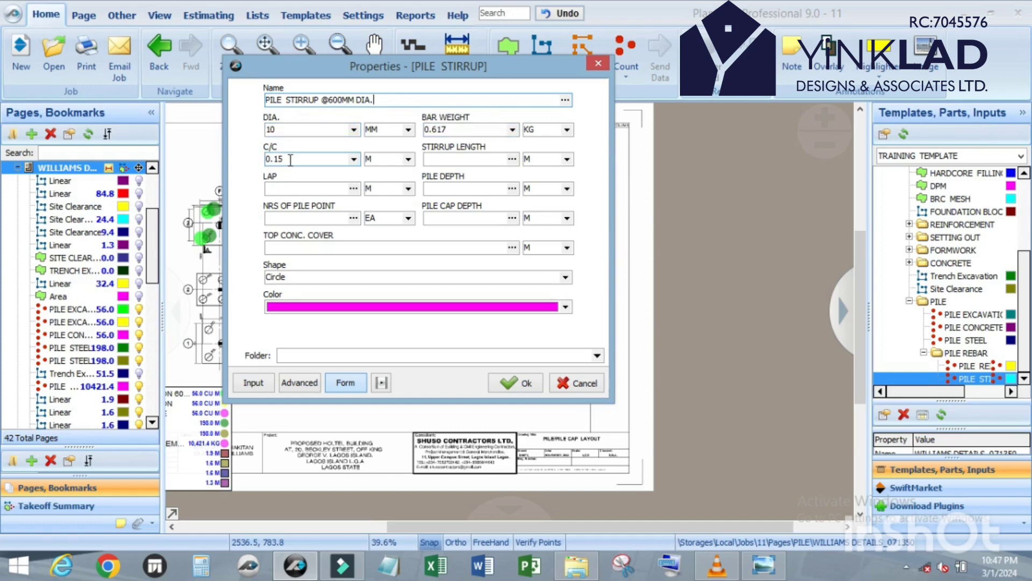
Step: Set the stirrup length to 1.57 m, the lap to .2 m and the pile depth to 17.9 m
{"action": "left_click", "coordinate": [447, 160]}
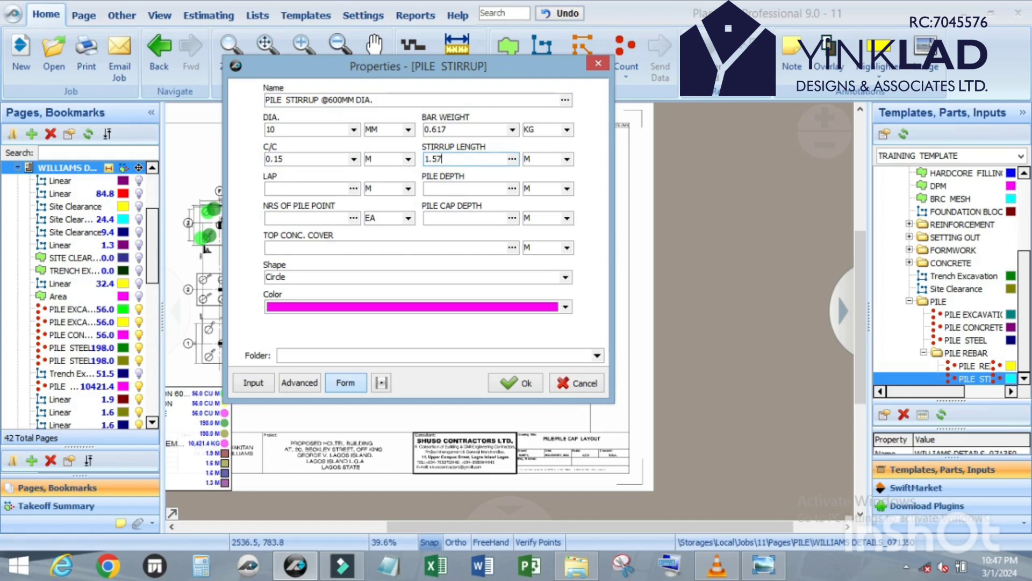
{"action": "left_click", "coordinate": [314, 189]}
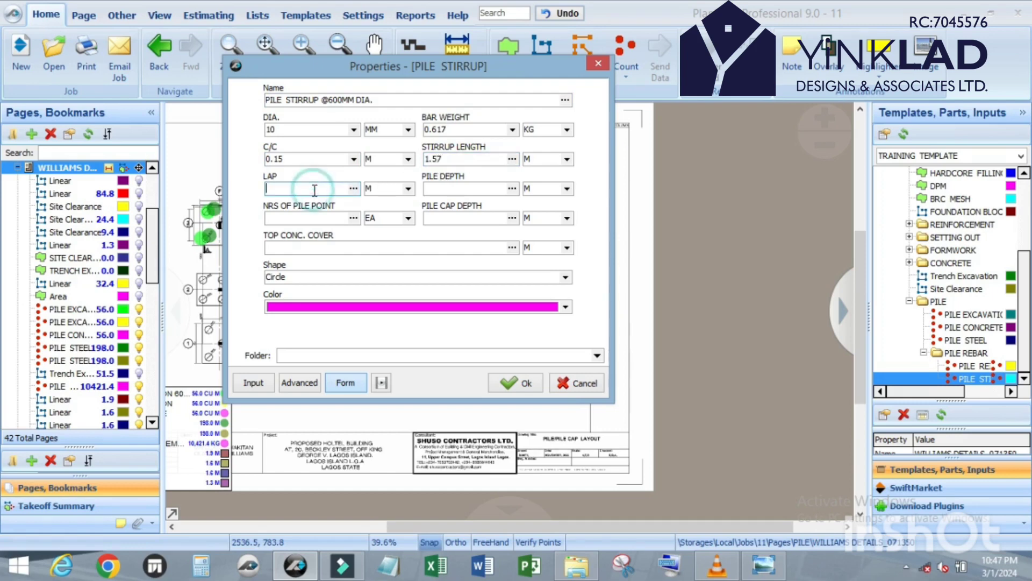
{"action": "type", "text": ".2"}
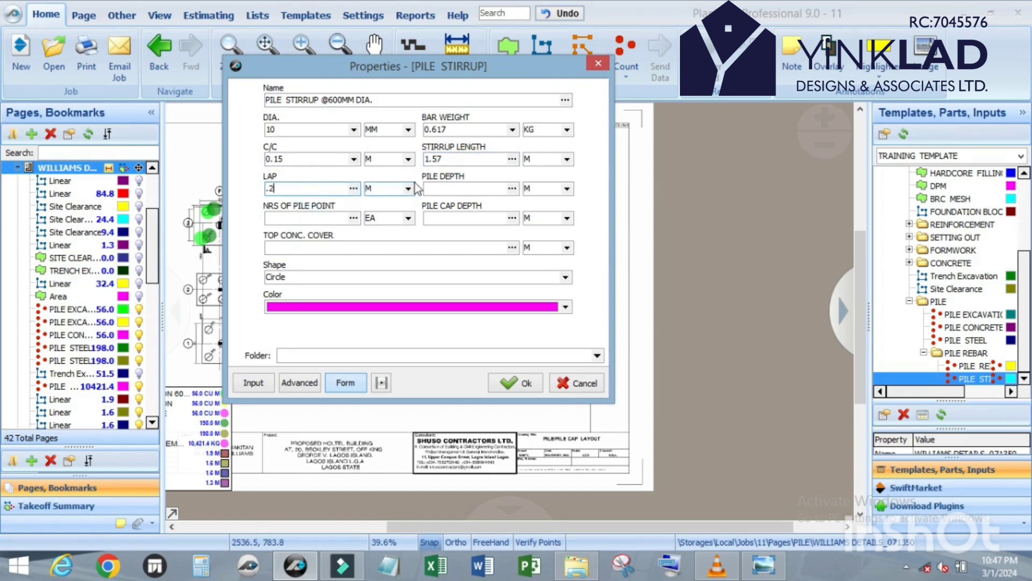
{"action": "left_click", "coordinate": [442, 190]}
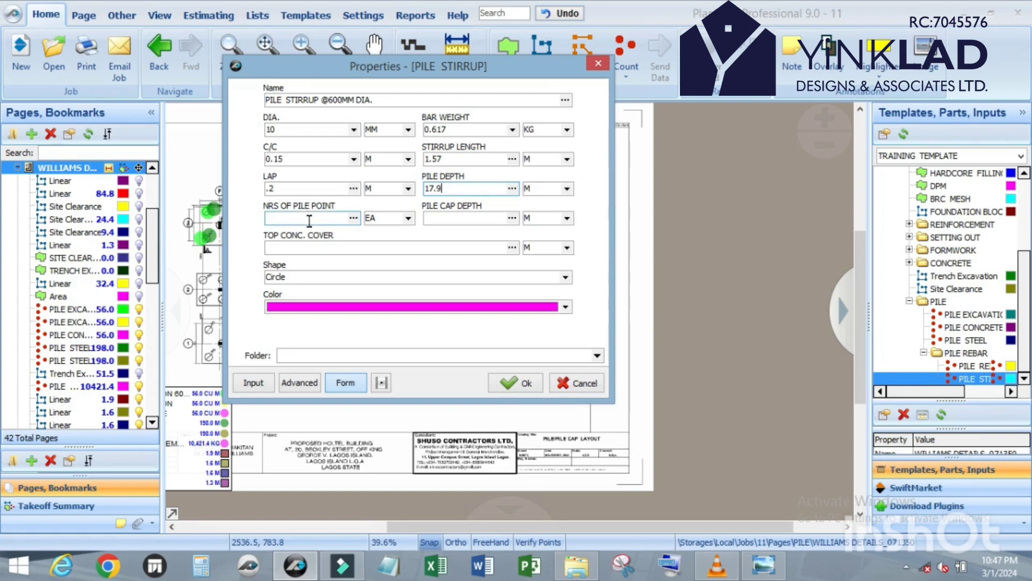
Step: Set the number of pile points to 33, pile cap depth to 1.2 m and top concrete cover to .2 m, and accept the properties
{"action": "left_click", "coordinate": [309, 218]}
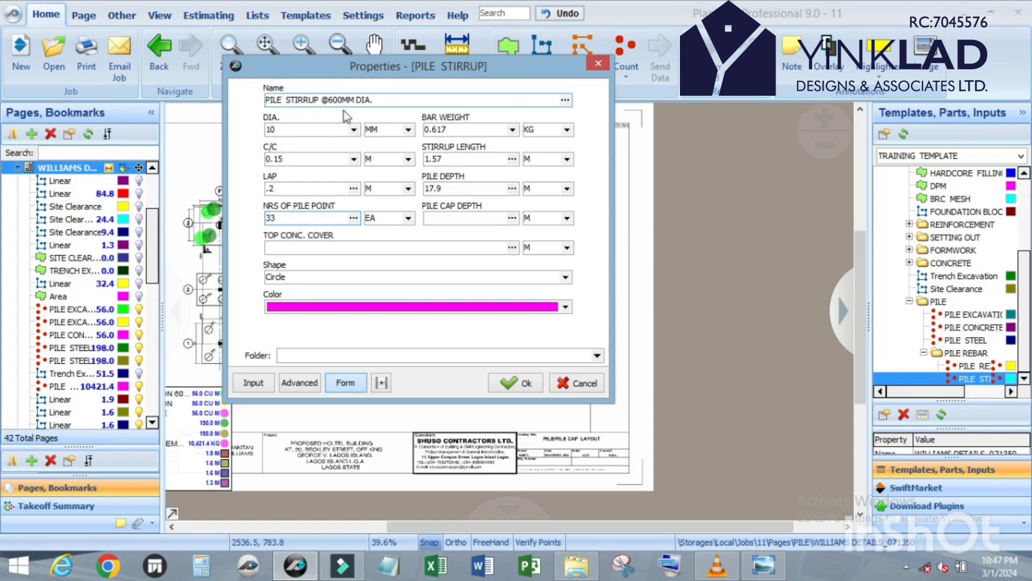
{"action": "left_click", "coordinate": [450, 218]}
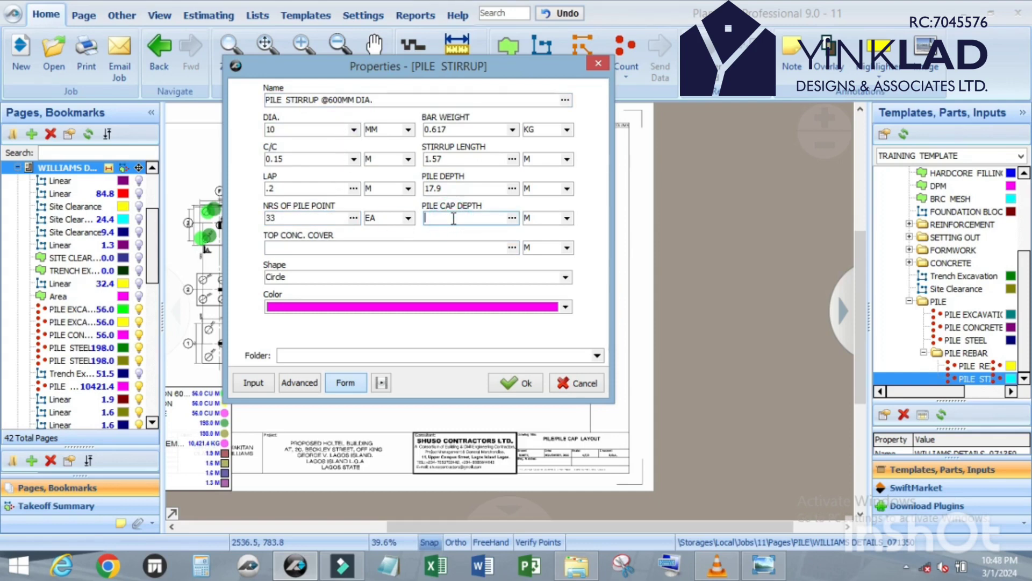
{"action": "left_click", "coordinate": [370, 245]}
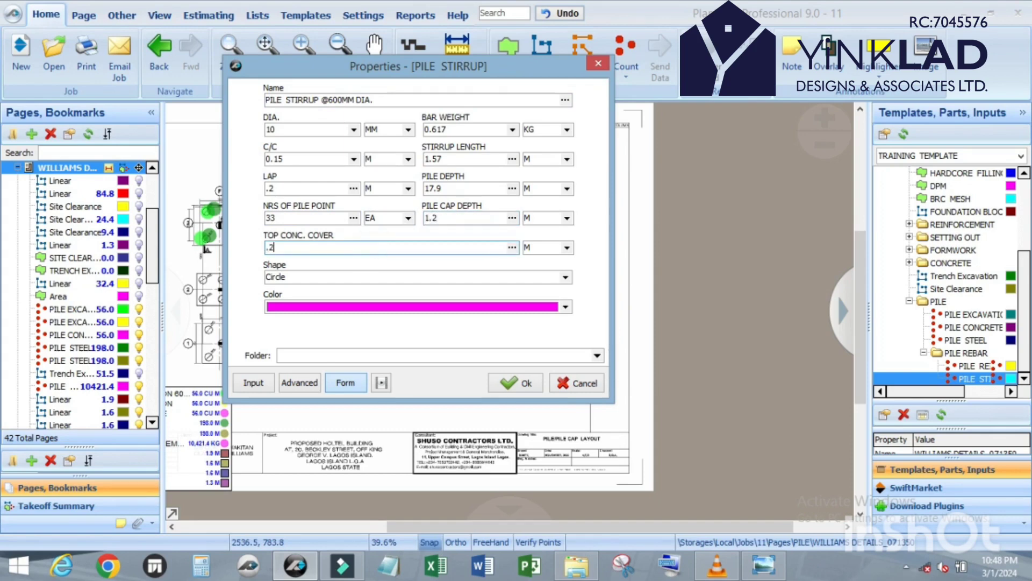
{"action": "type", "text": ".2"}
{"action": "left_click", "coordinate": [516, 383]}
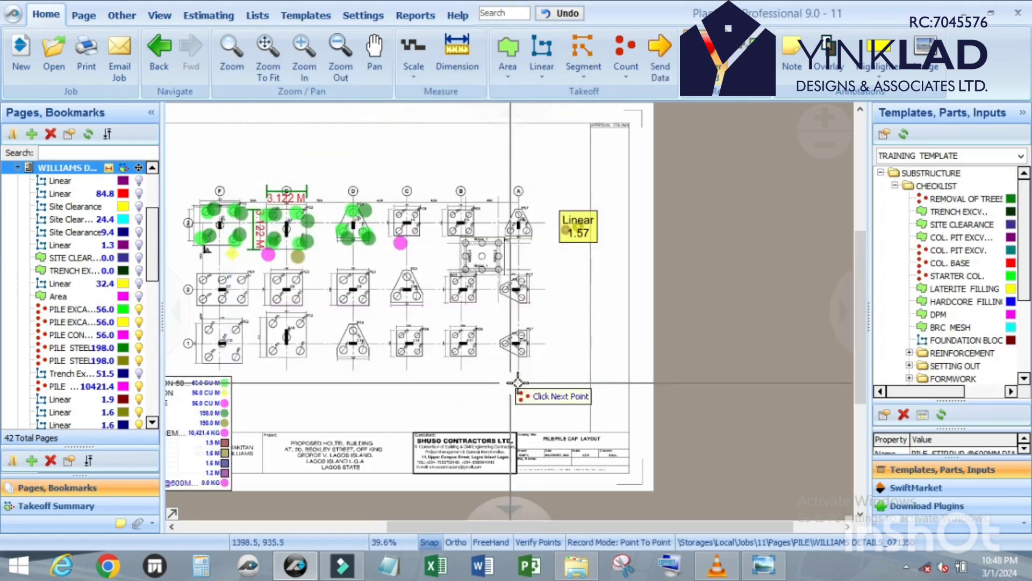
Step: Place one stirrup count point in the empty area below the Linear 1.57 note and finish the count
{"action": "scroll", "coordinate": [571, 274], "scroll_direction": "up", "scroll_amount": 3}
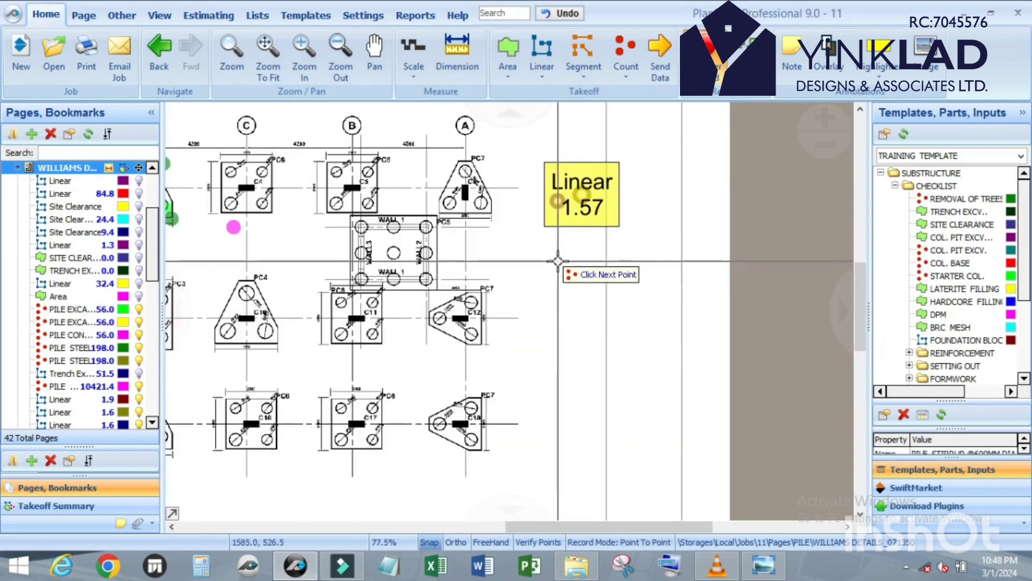
{"action": "left_click", "coordinate": [558, 261]}
{"action": "key", "text": "Escape"}
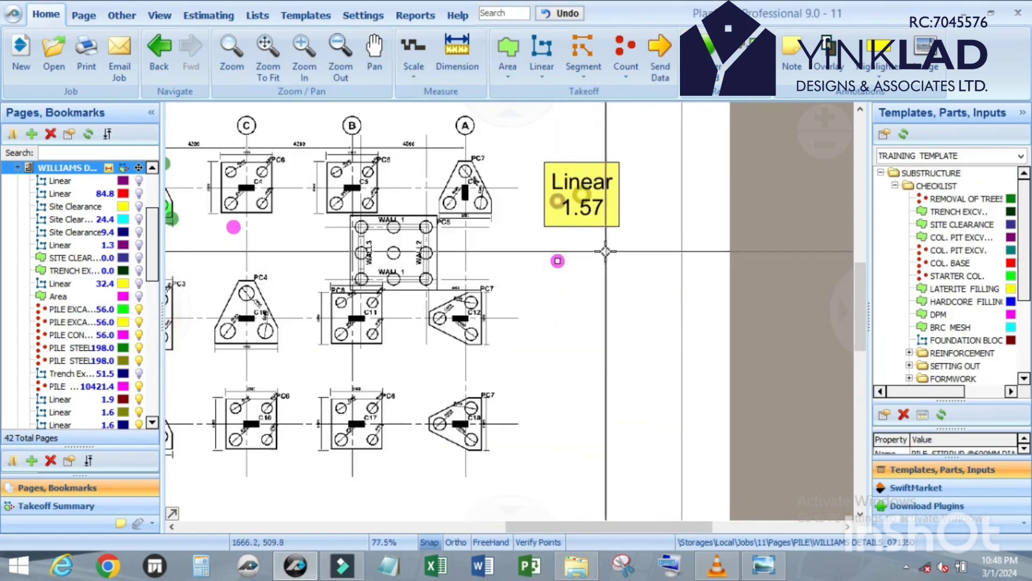
{"action": "scroll", "coordinate": [605, 251], "scroll_direction": "down", "scroll_amount": 3}
{"action": "scroll", "coordinate": [239, 478], "scroll_direction": "up", "scroll_amount": 9}
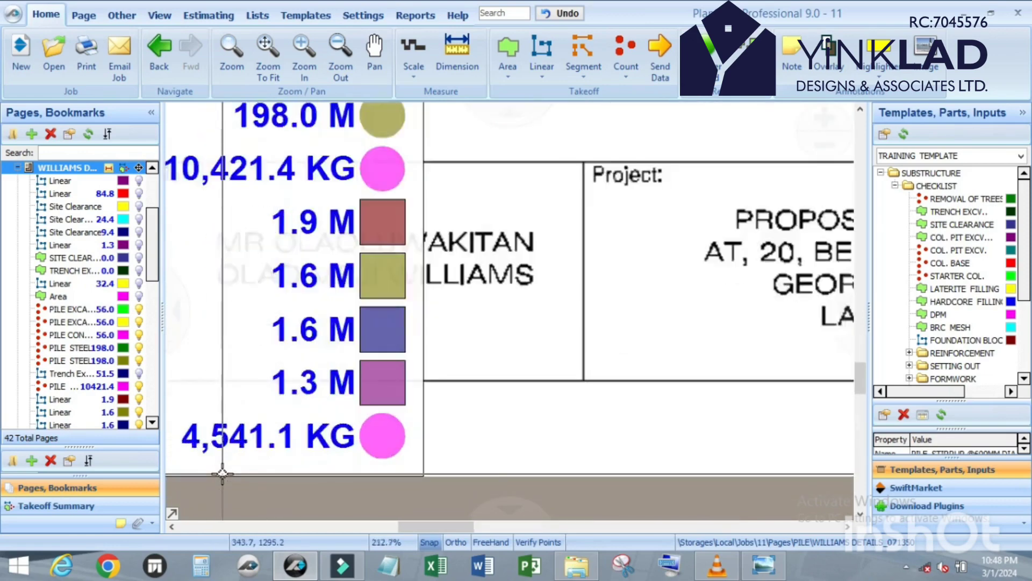
{"action": "scroll", "coordinate": [425, 436], "scroll_direction": "down", "scroll_amount": 6}
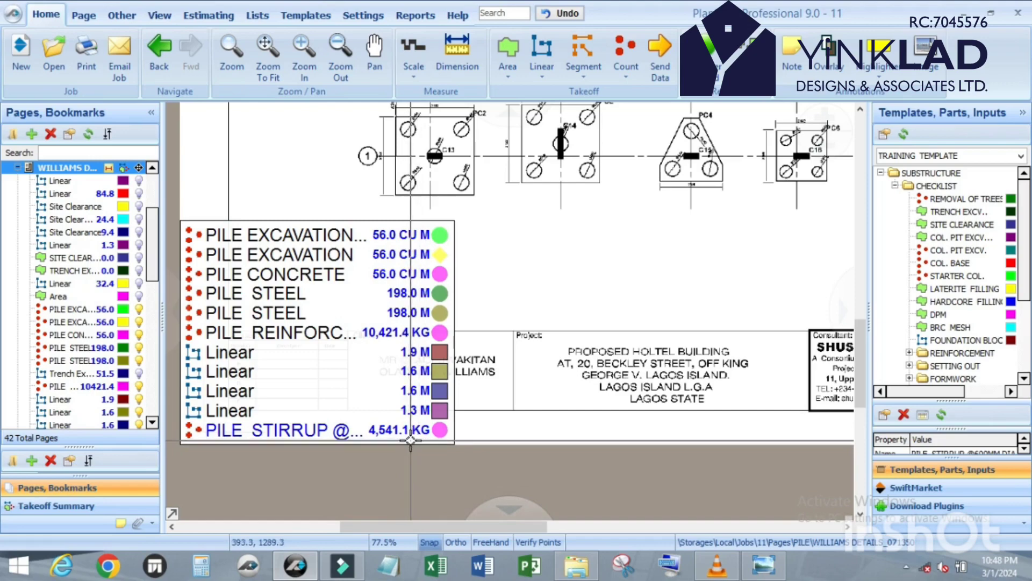
{"action": "scroll", "coordinate": [304, 403], "scroll_direction": "down", "scroll_amount": 3}
{"action": "scroll", "coordinate": [592, 247], "scroll_direction": "up", "scroll_amount": 6}
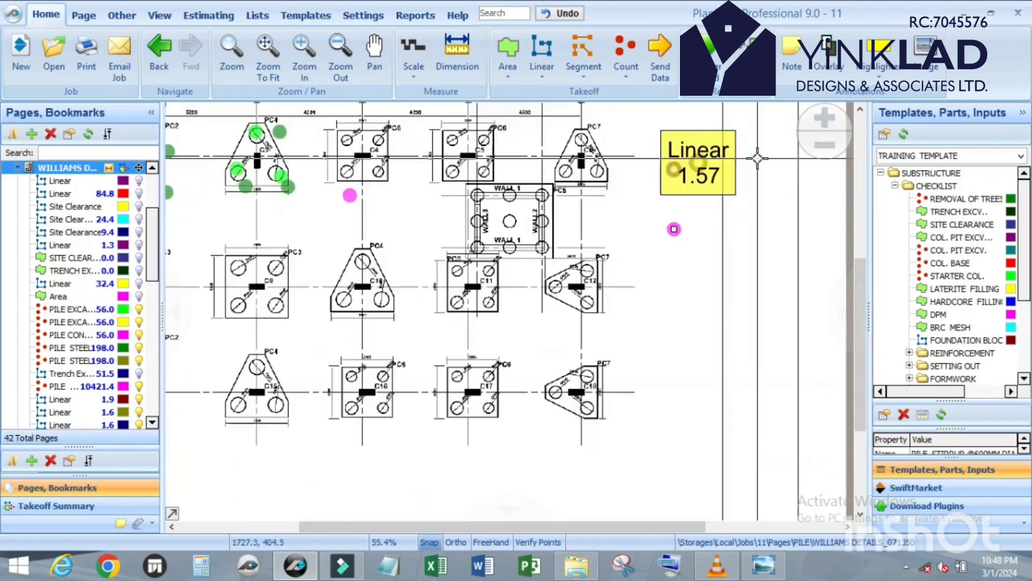
{"action": "scroll", "coordinate": [592, 247], "scroll_direction": "down", "scroll_amount": 4}
{"action": "scroll", "coordinate": [551, 256], "scroll_direction": "up", "scroll_amount": 4}
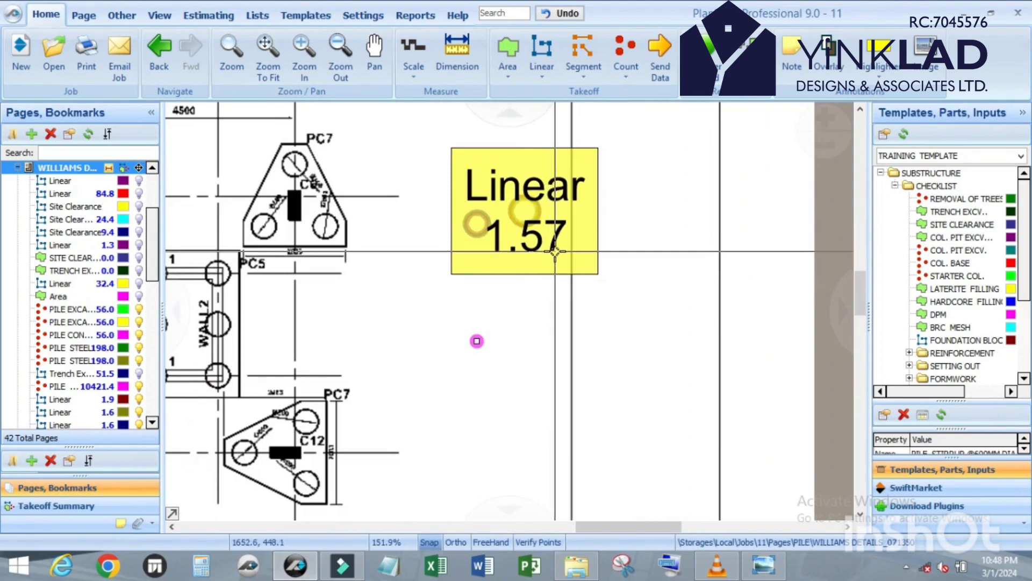
{"action": "left_click", "coordinate": [473, 309]}
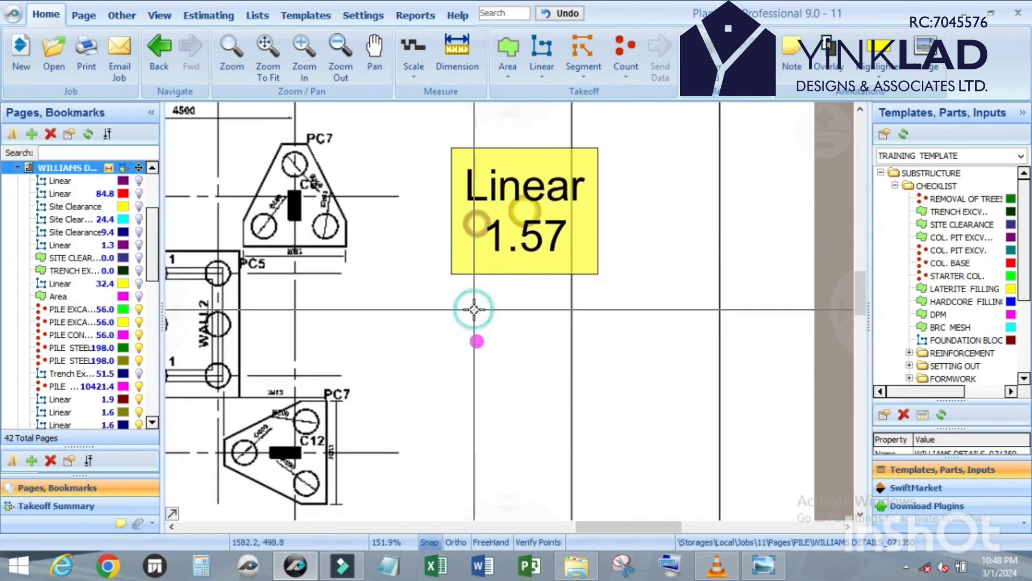
{"action": "scroll", "coordinate": [496, 334], "scroll_direction": "up", "scroll_amount": 2}
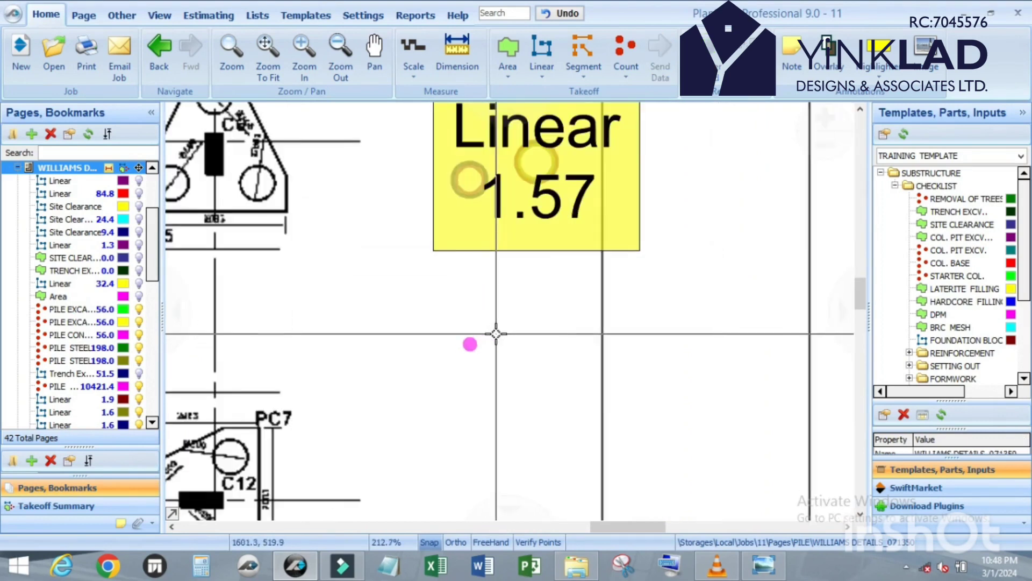
{"action": "scroll", "coordinate": [497, 333], "scroll_direction": "down", "scroll_amount": 2}
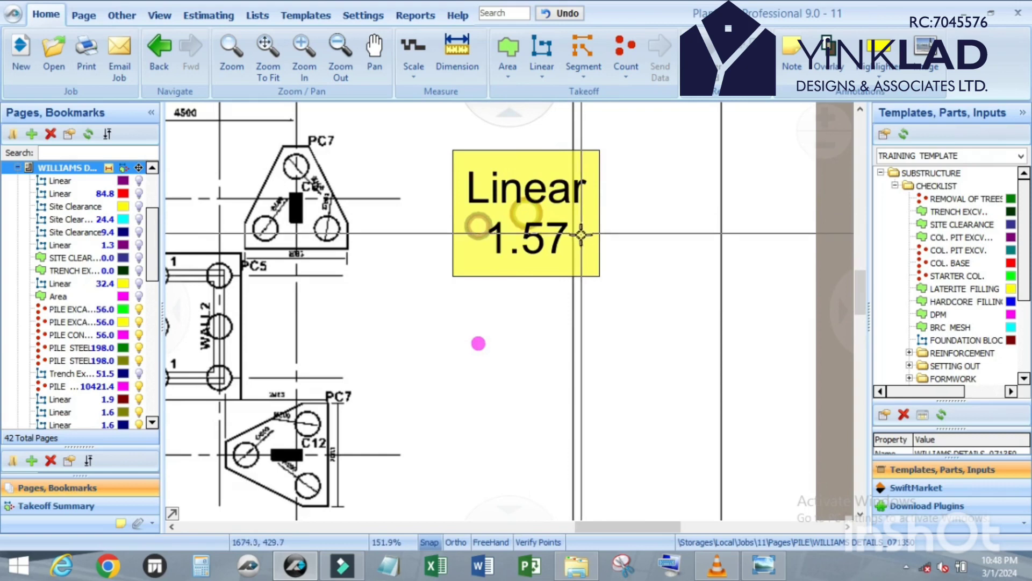
{"action": "scroll", "coordinate": [65, 346], "scroll_direction": "down", "scroll_amount": 5}
{"action": "scroll", "coordinate": [105, 289], "scroll_direction": "up", "scroll_amount": 2}
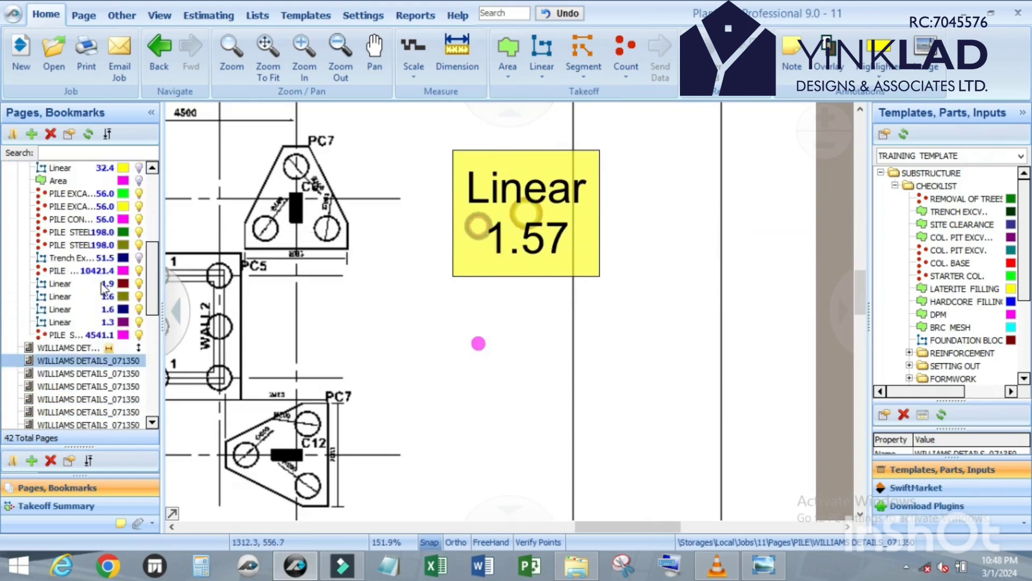
Step: Hide the yellow Linear 1.57 label on the drawing
{"action": "left_click", "coordinate": [138, 335]}
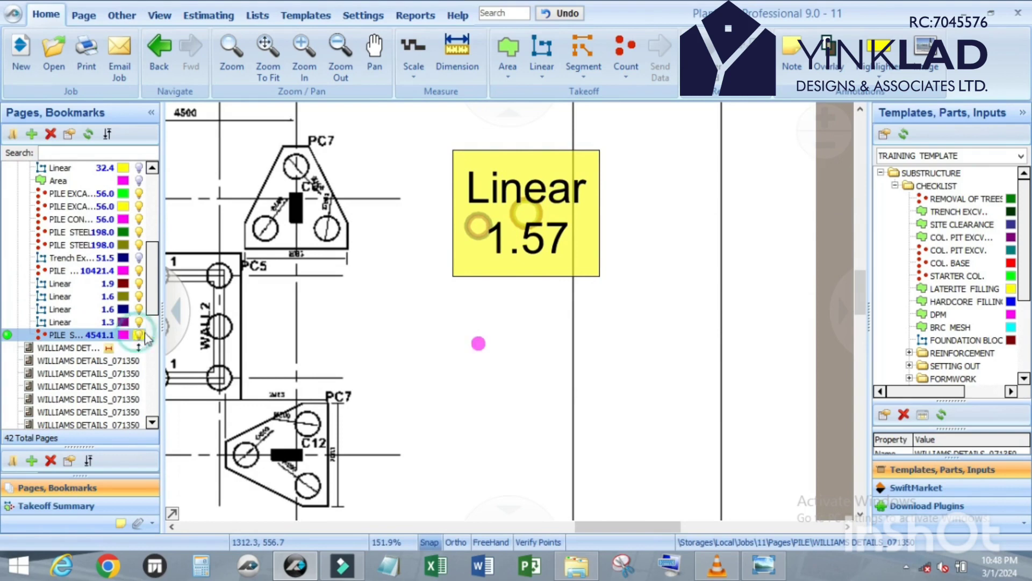
{"action": "right_click", "coordinate": [499, 235]}
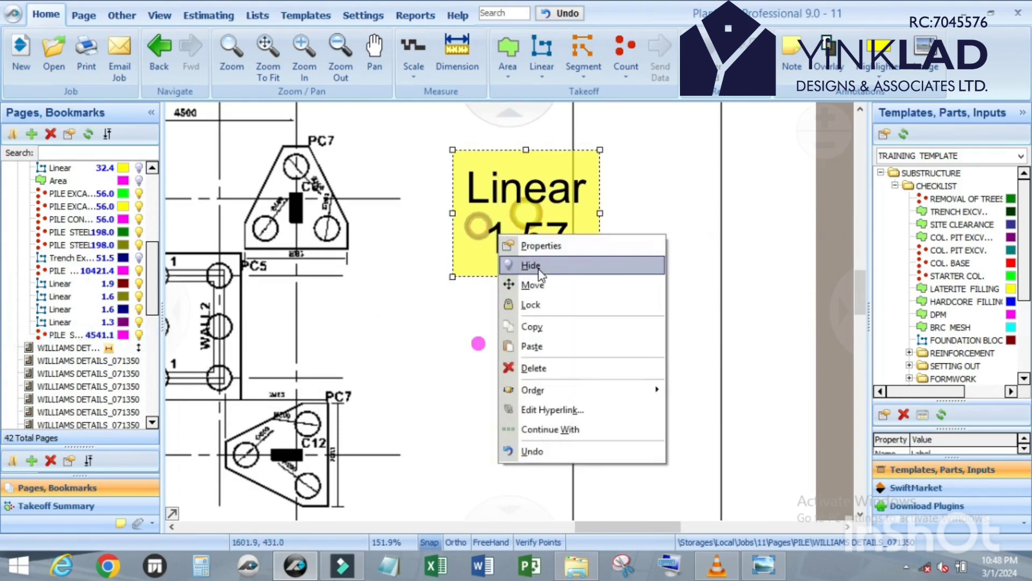
{"action": "left_click", "coordinate": [531, 265]}
Step: Show the takeoff label for the inner circle of the smaller measured pile
{"action": "scroll", "coordinate": [473, 236], "scroll_direction": "up", "scroll_amount": 5}
{"action": "scroll", "coordinate": [472, 237], "scroll_direction": "up", "scroll_amount": 4}
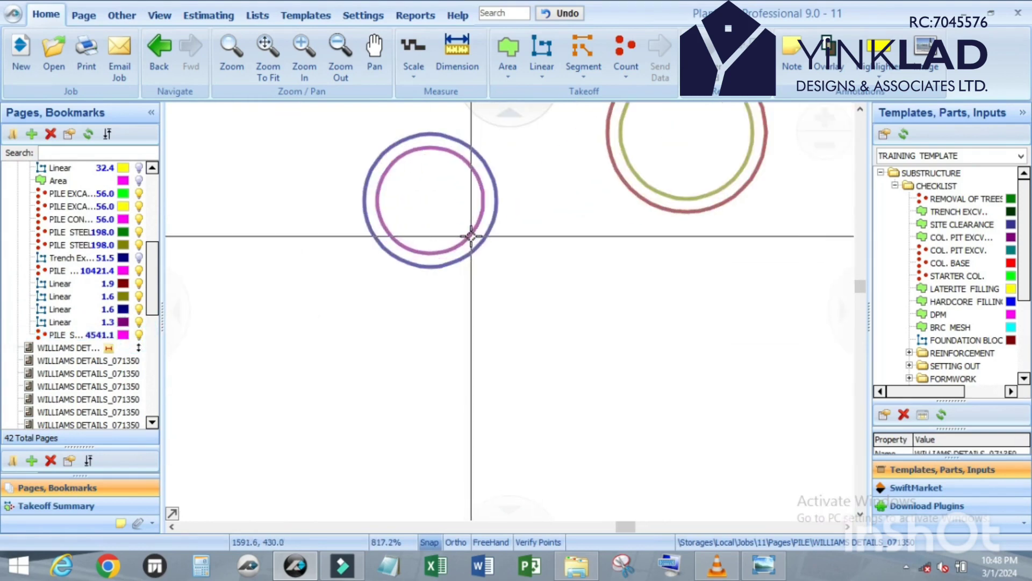
{"action": "left_click", "coordinate": [471, 232]}
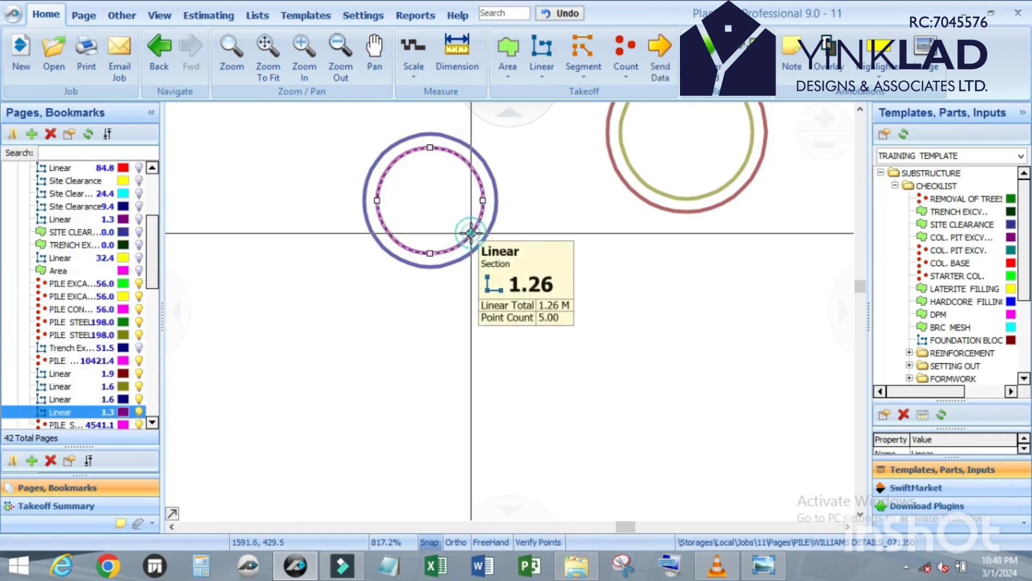
{"action": "right_click", "coordinate": [471, 235]}
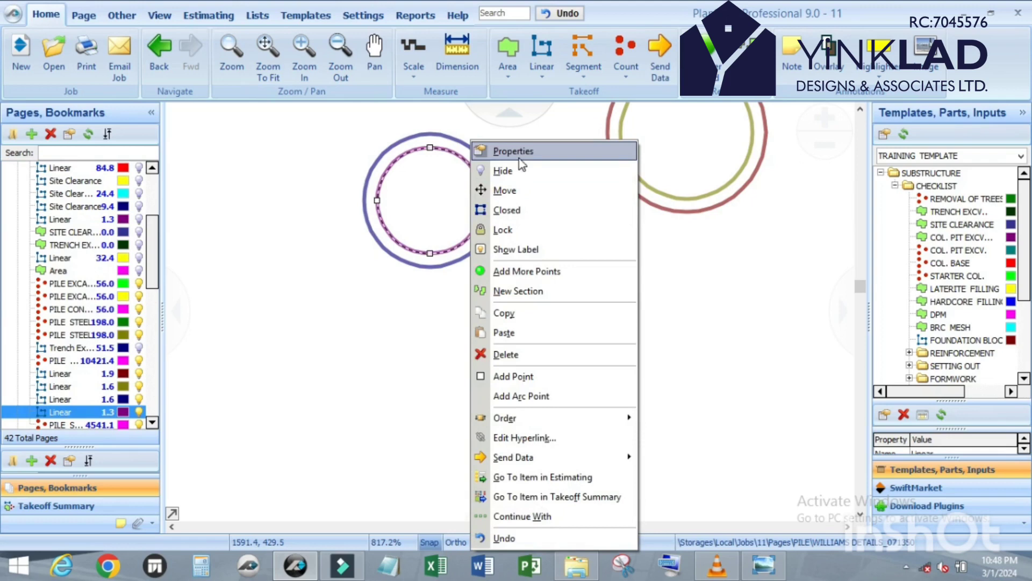
{"action": "left_click", "coordinate": [524, 249]}
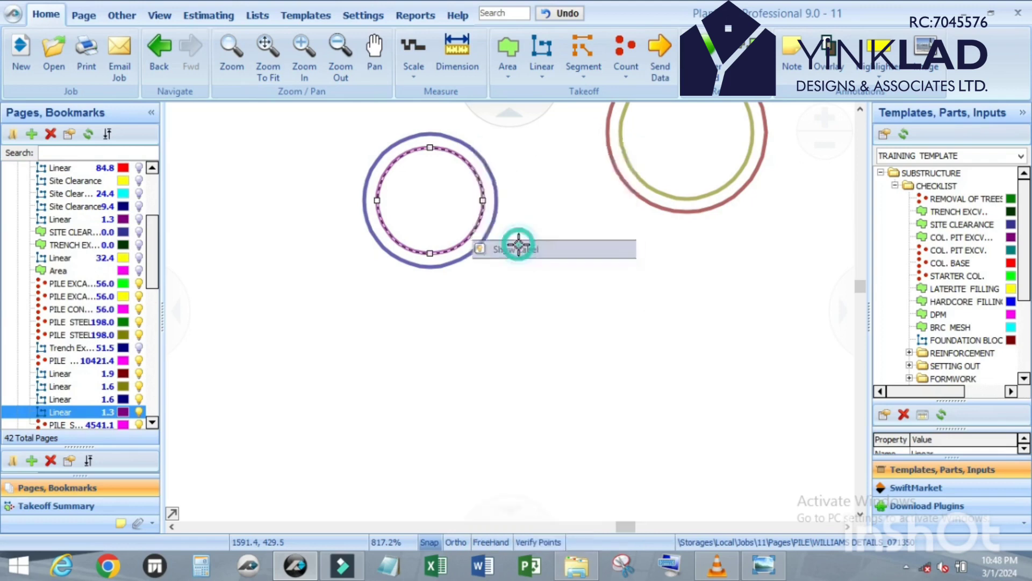
{"action": "scroll", "coordinate": [516, 239], "scroll_direction": "down", "scroll_amount": 5}
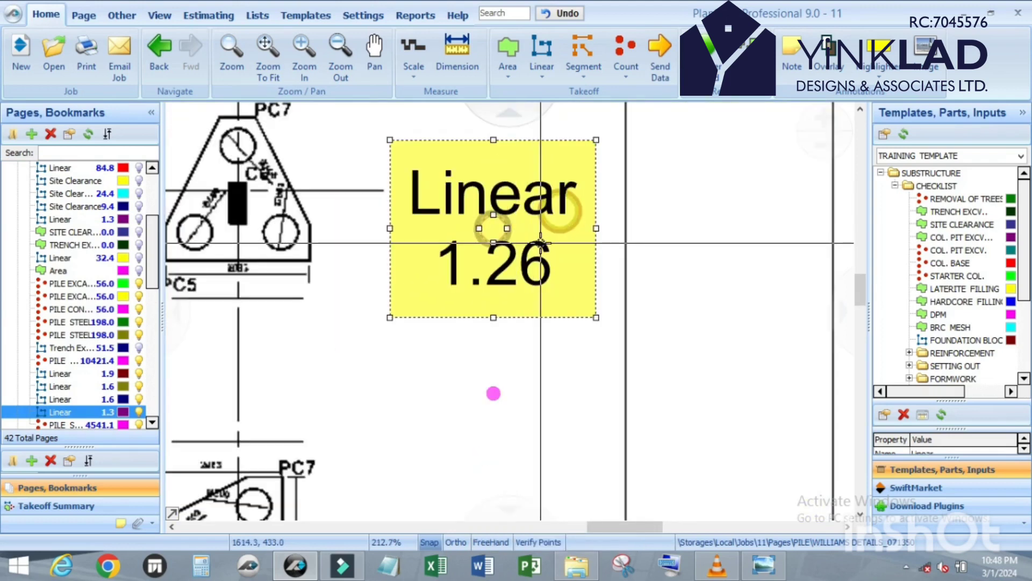
{"action": "scroll", "coordinate": [956, 340], "scroll_direction": "down", "scroll_amount": 4}
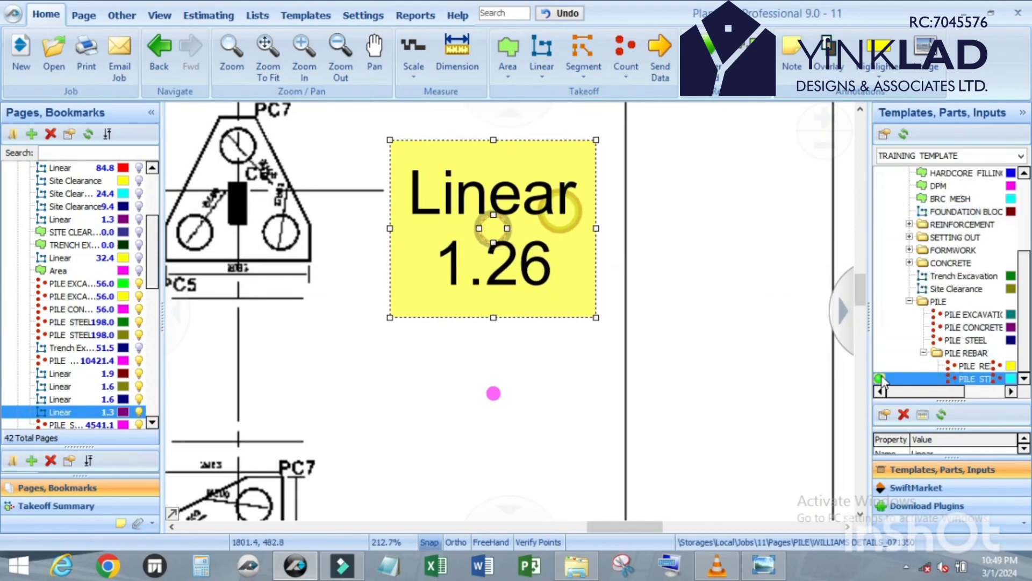
{"action": "left_click", "coordinate": [880, 378]}
{"action": "left_click", "coordinate": [880, 379]}
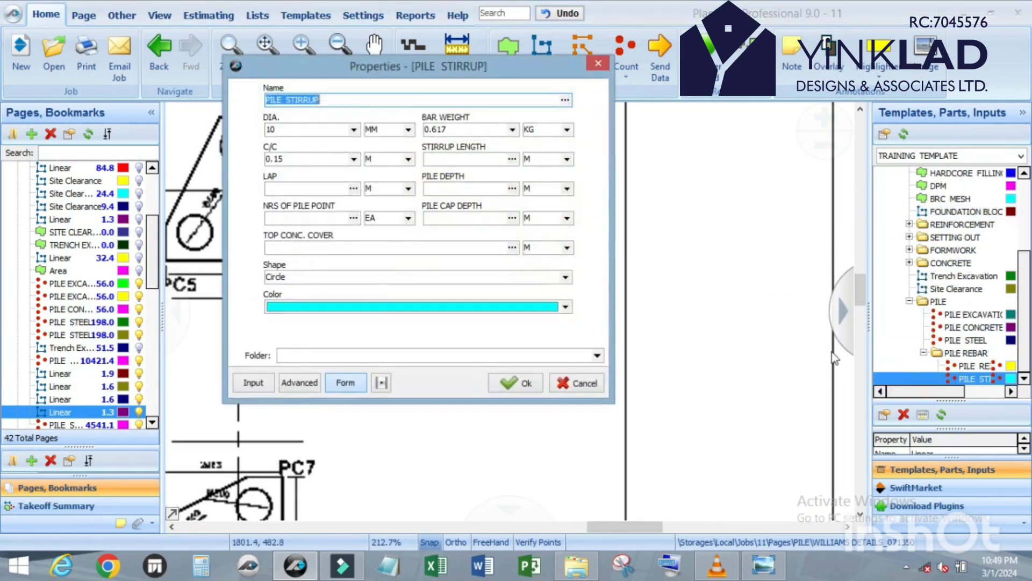
{"action": "left_click", "coordinate": [343, 102]}
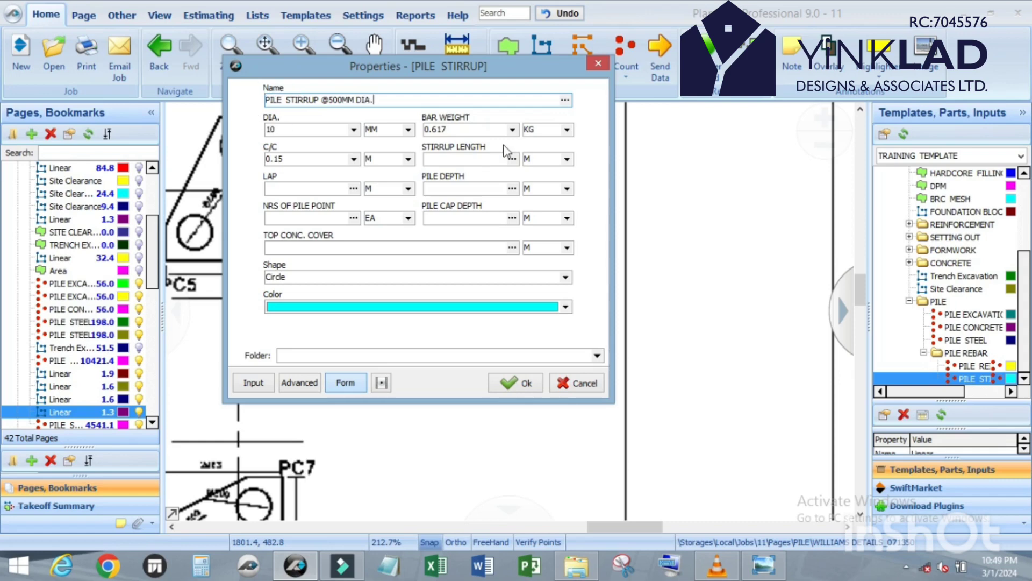
{"action": "left_click", "coordinate": [457, 162]}
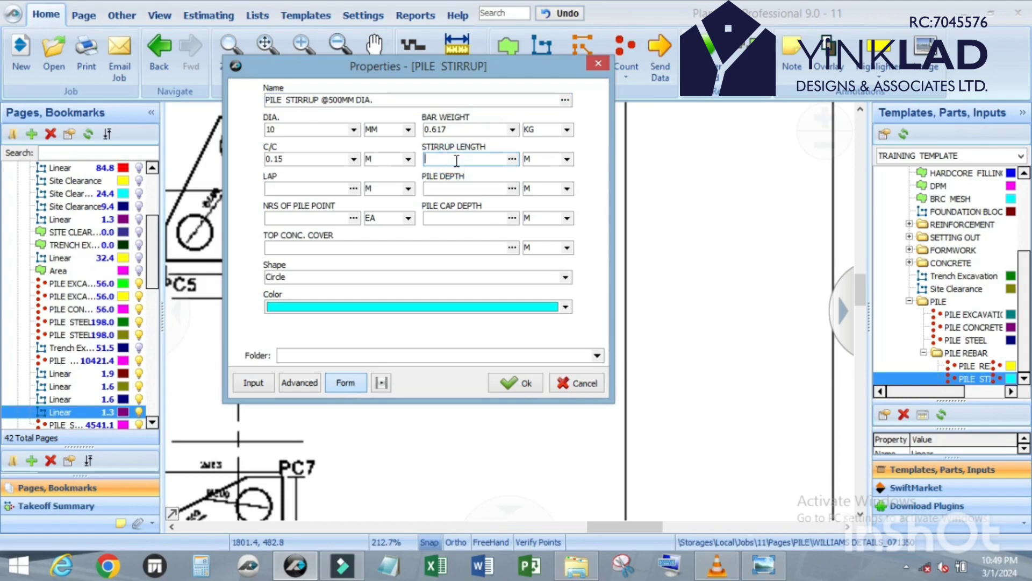
{"action": "left_click_drag", "start_coordinate": [432, 72], "coordinate": [367, 83]}
{"action": "type", "text": "1.26"}
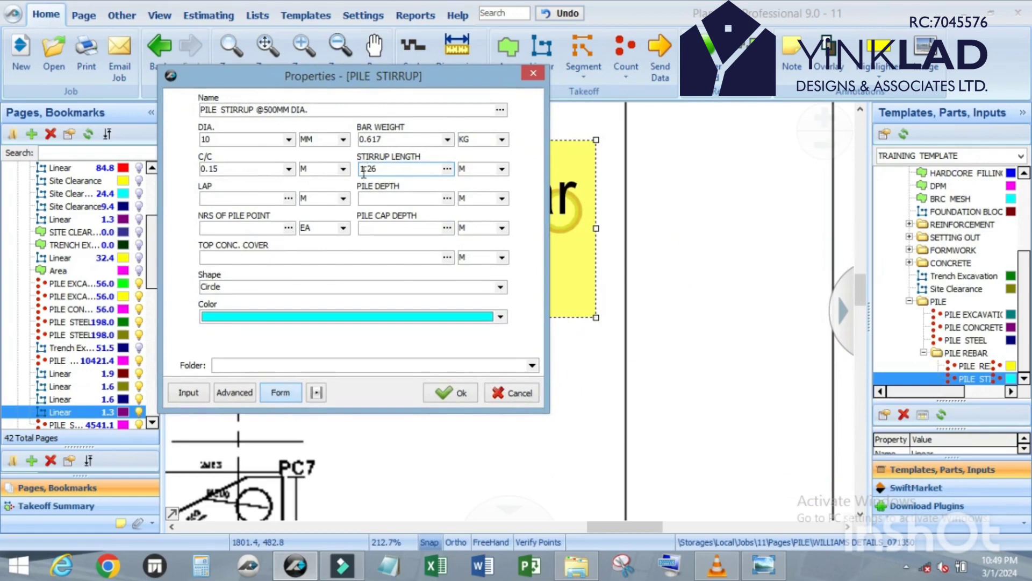
Step: Set the lap to .2 m, the pile depth to 17.9 m and the number of pile points to 38
{"action": "left_click", "coordinate": [240, 201]}
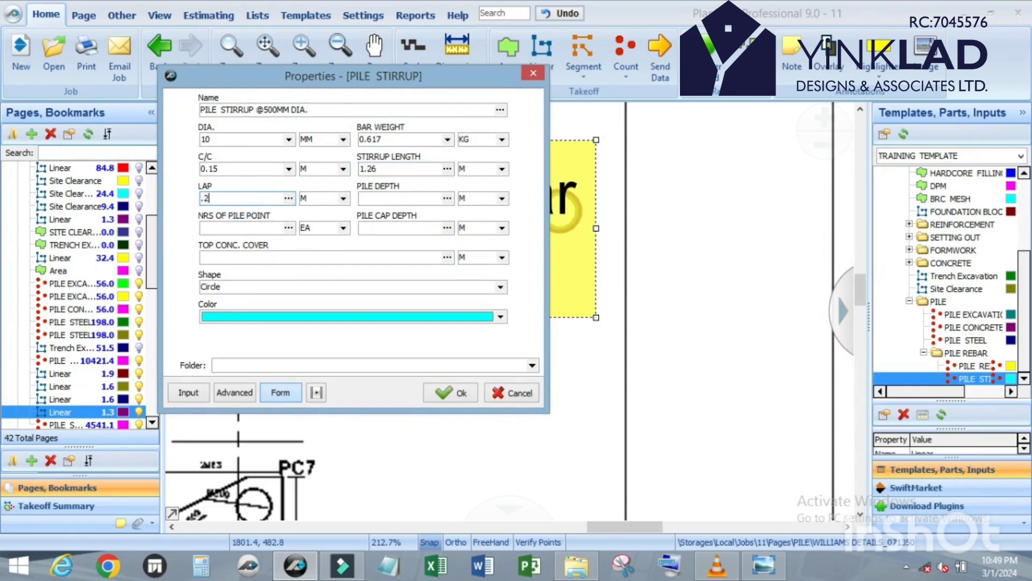
{"action": "left_click", "coordinate": [377, 196]}
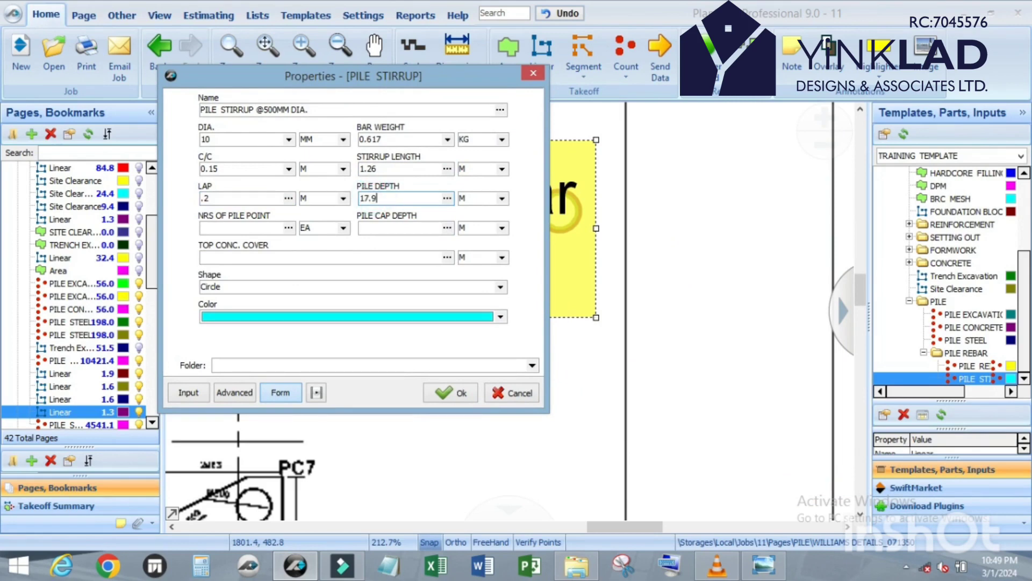
{"action": "left_click", "coordinate": [264, 226]}
{"action": "type", "text": "38"}
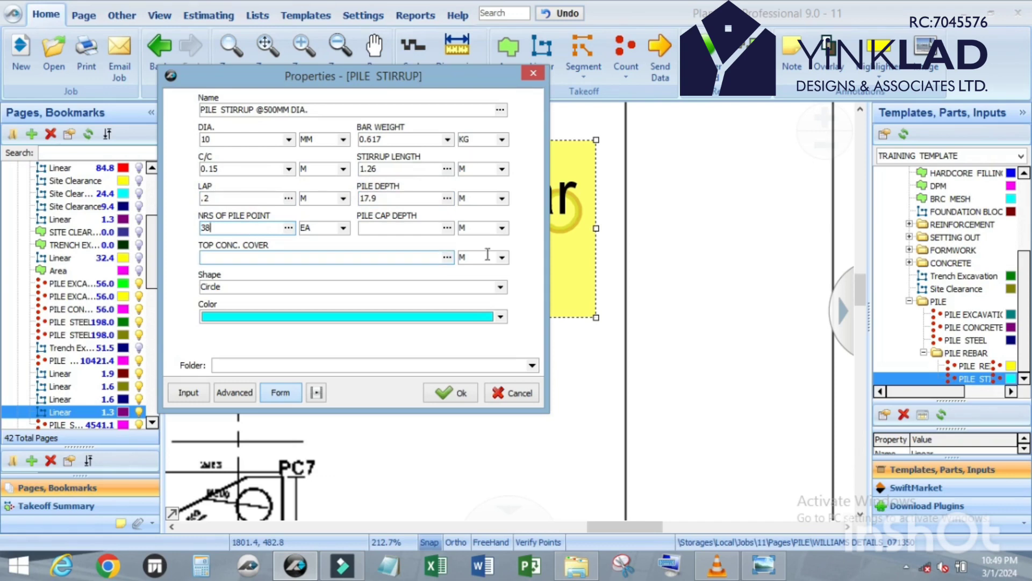
Step: Set the pile cap depth to 1.2 m, top concrete cover to .2 m and marker shape to Square, and accept the properties
{"action": "left_click", "coordinate": [400, 231]}
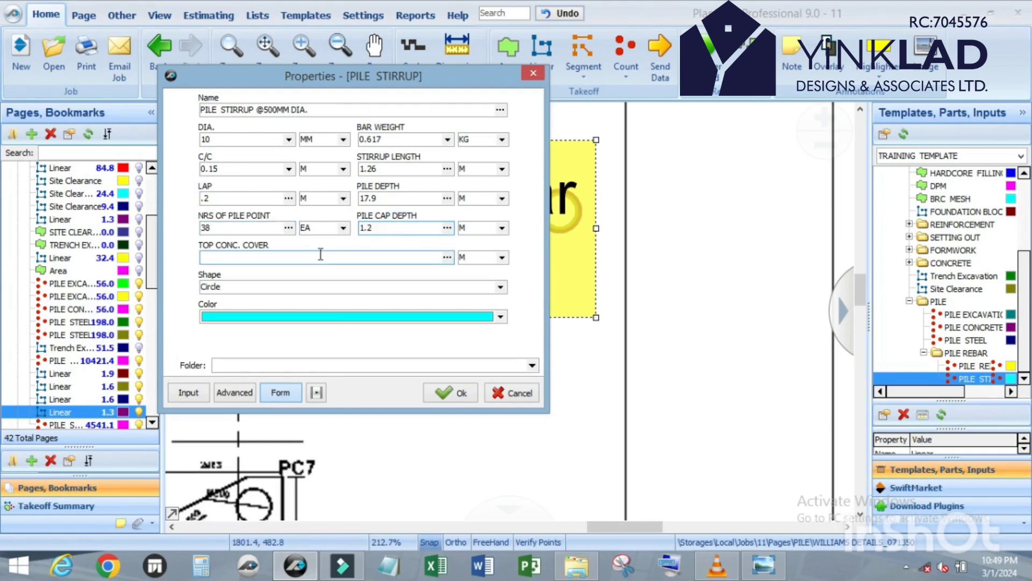
{"action": "left_click", "coordinate": [304, 259]}
{"action": "left_click", "coordinate": [500, 287]}
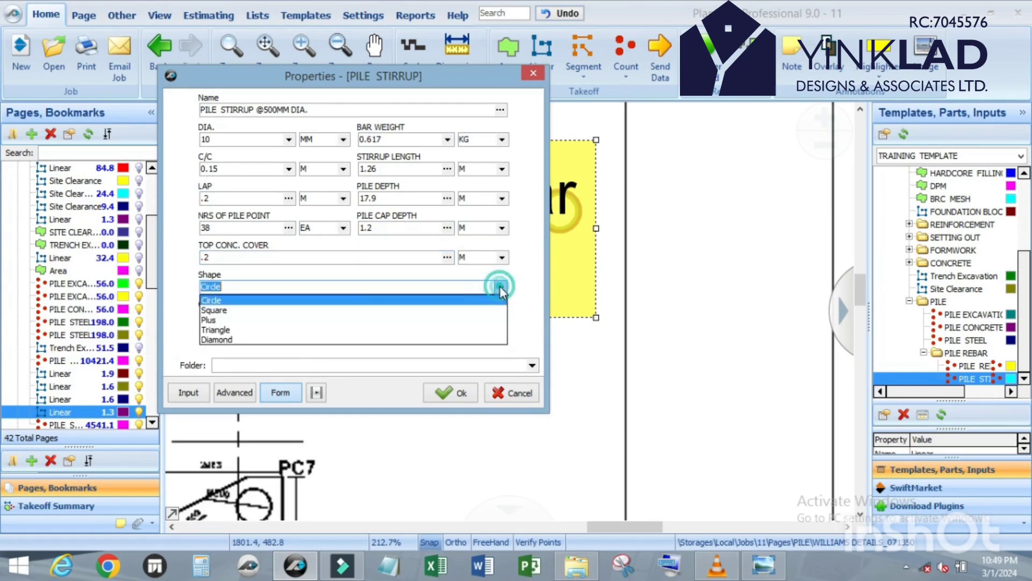
{"action": "left_click", "coordinate": [328, 312]}
{"action": "left_click", "coordinate": [451, 392]}
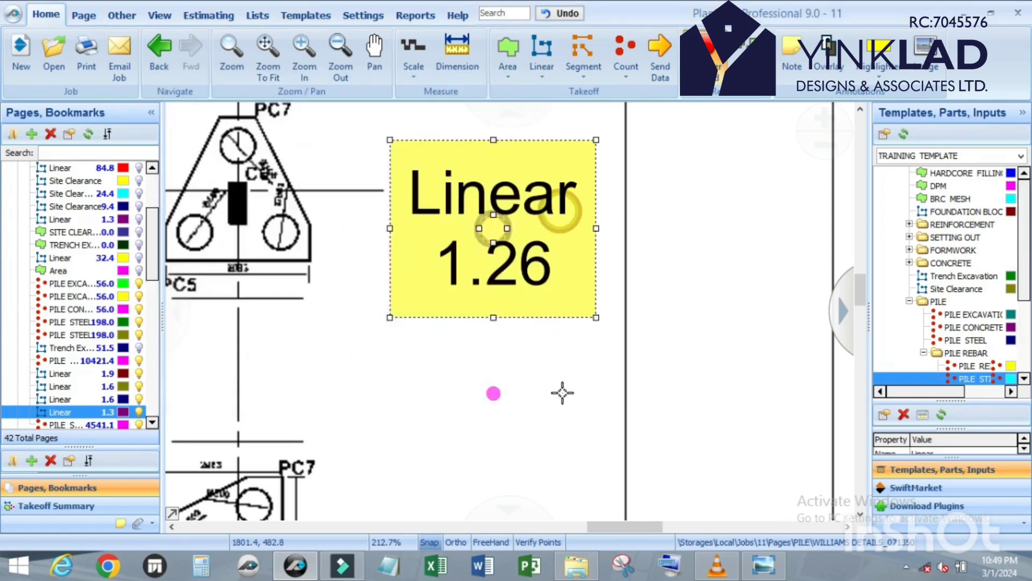
Step: Place one 500 mm pile stirrup count point just below the Linear 1.26 label
{"action": "scroll", "coordinate": [456, 326], "scroll_direction": "up", "scroll_amount": 3}
{"action": "left_click", "coordinate": [457, 327]}
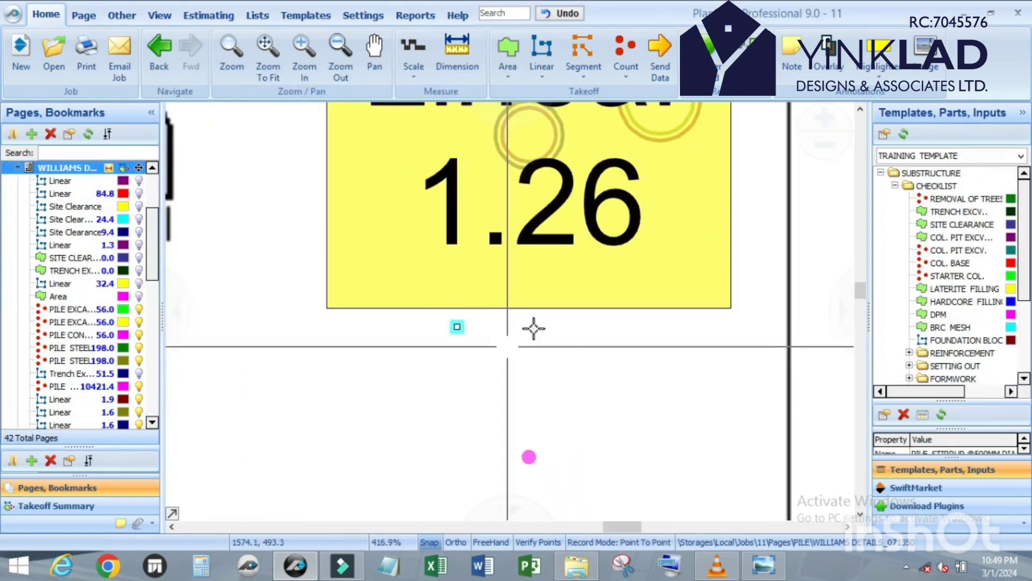
Step: Widen the drawing legend so the full PILE STIRRUP names fit beside their quantities
{"action": "scroll", "coordinate": [574, 305], "scroll_direction": "down", "scroll_amount": 5}
{"action": "scroll", "coordinate": [575, 306], "scroll_direction": "down", "scroll_amount": 2}
{"action": "scroll", "coordinate": [254, 474], "scroll_direction": "up", "scroll_amount": 2}
{"action": "scroll", "coordinate": [555, 310], "scroll_direction": "down", "scroll_amount": 2}
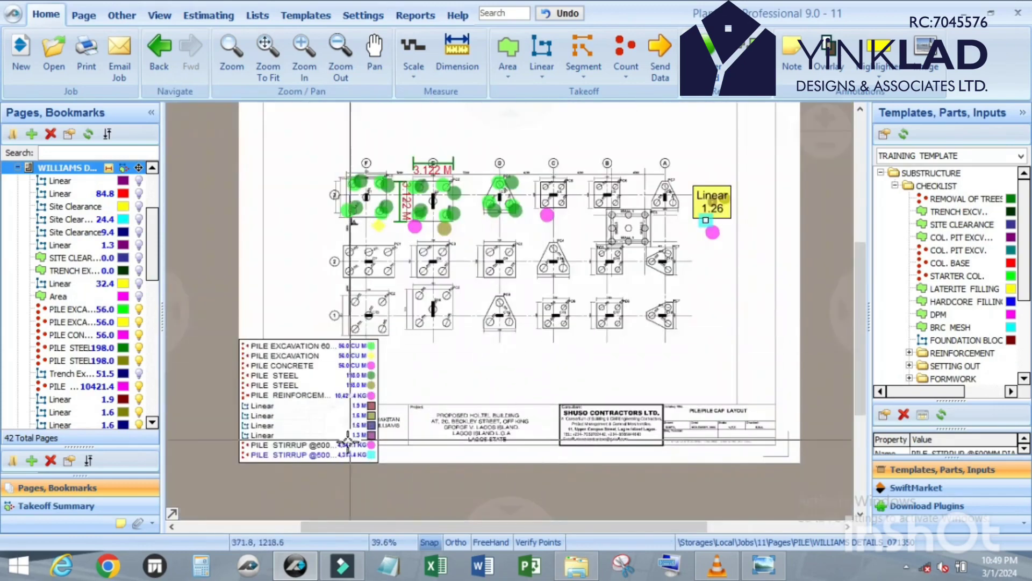
{"action": "scroll", "coordinate": [333, 461], "scroll_direction": "up", "scroll_amount": 3}
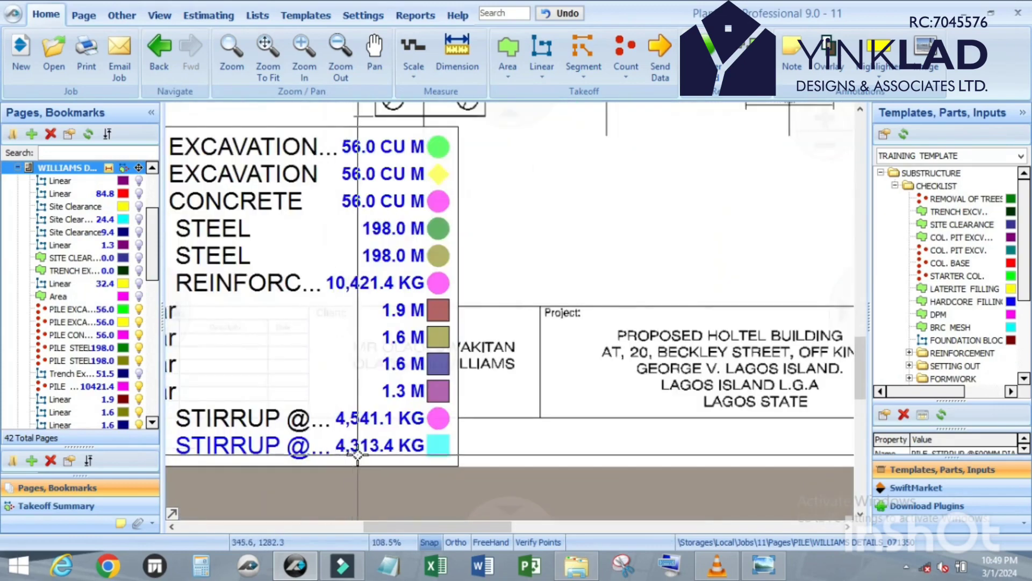
{"action": "scroll", "coordinate": [402, 427], "scroll_direction": "down", "scroll_amount": 2}
{"action": "scroll", "coordinate": [405, 400], "scroll_direction": "up", "scroll_amount": 2}
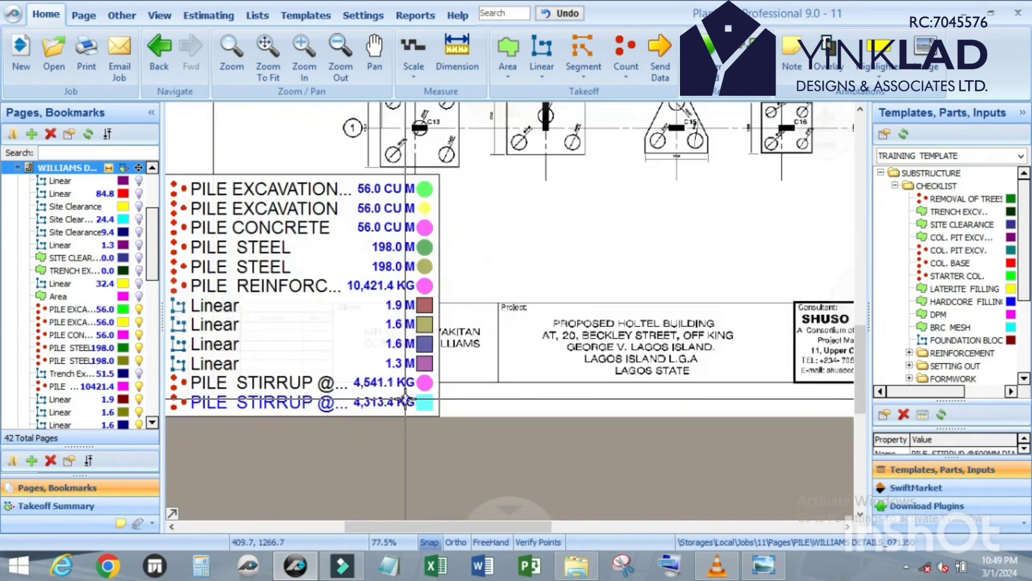
{"action": "scroll", "coordinate": [405, 401], "scroll_direction": "up", "scroll_amount": 2}
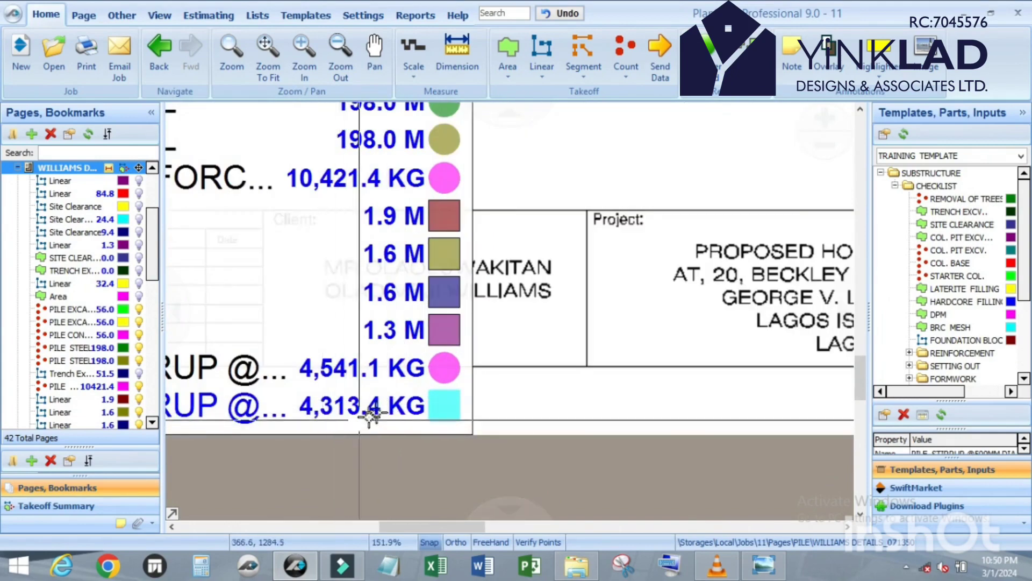
{"action": "scroll", "coordinate": [370, 417], "scroll_direction": "down", "scroll_amount": 2}
{"action": "left_click", "coordinate": [430, 359]}
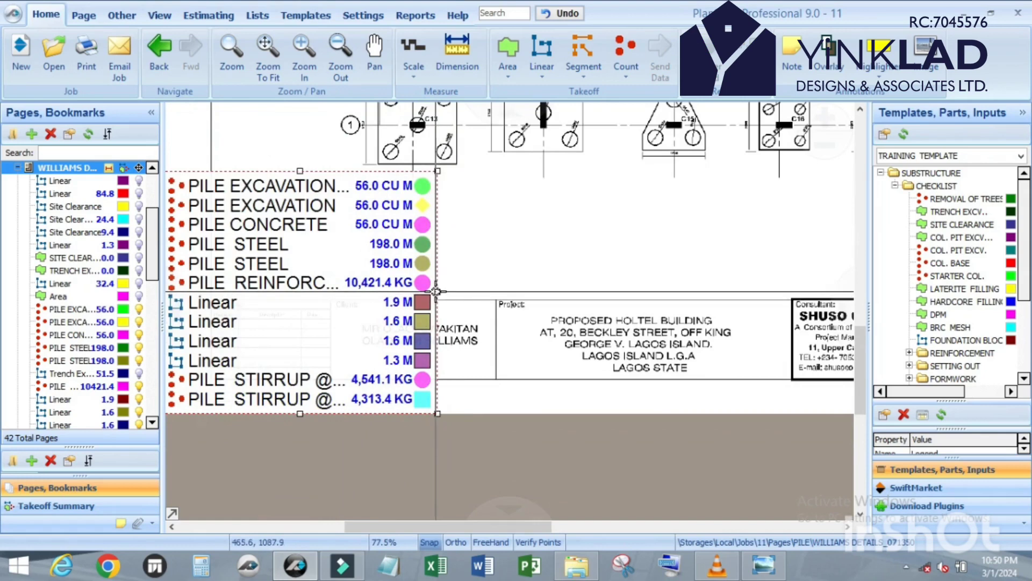
{"action": "left_click_drag", "start_coordinate": [437, 291], "coordinate": [606, 292]}
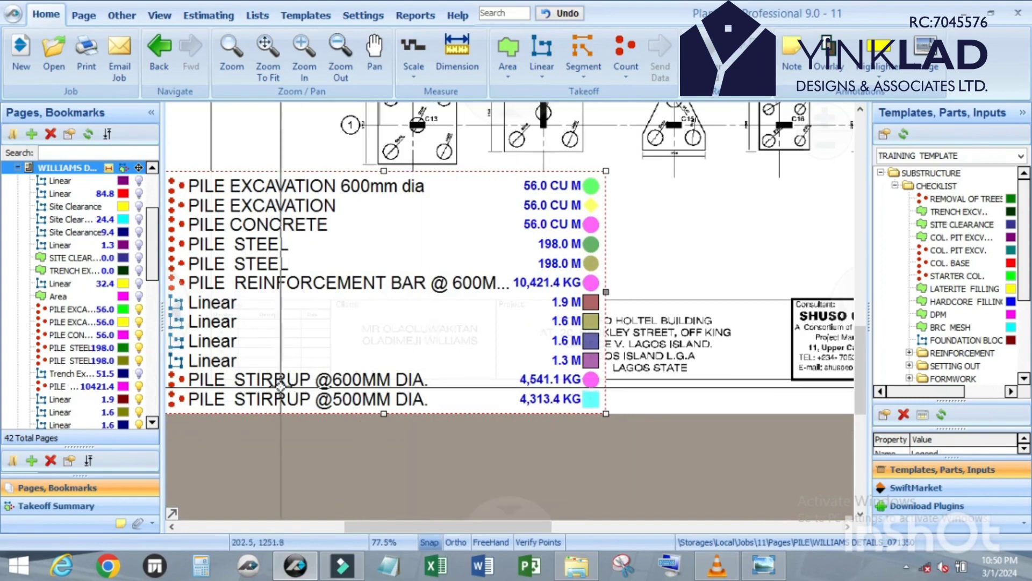
Step: Examine the pile layout, the stirrup count points near the Linear 1.26 label and the stirrup entries in the legend
{"action": "scroll", "coordinate": [272, 378], "scroll_direction": "down", "scroll_amount": 3}
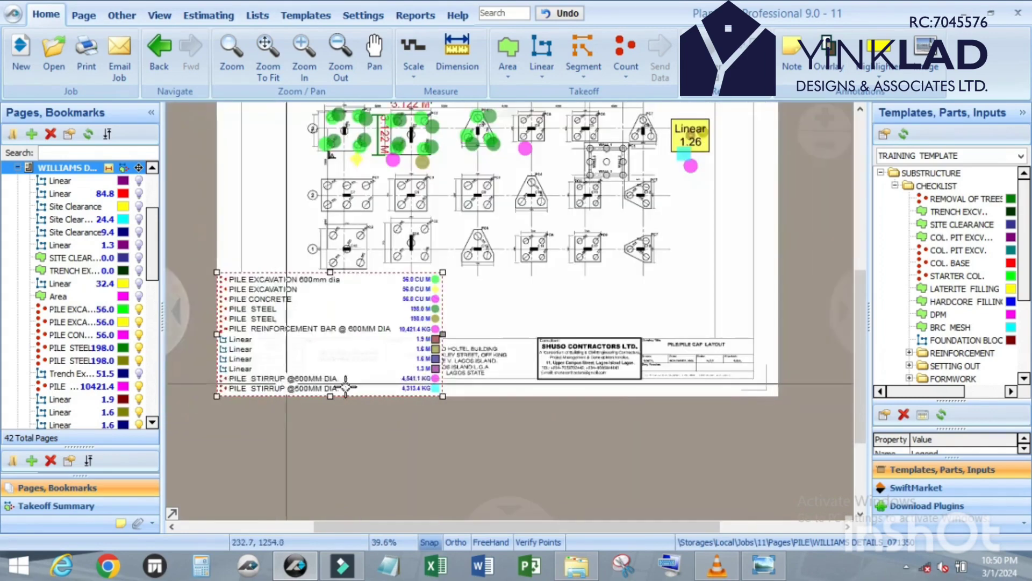
{"action": "scroll", "coordinate": [687, 157], "scroll_direction": "up", "scroll_amount": 4}
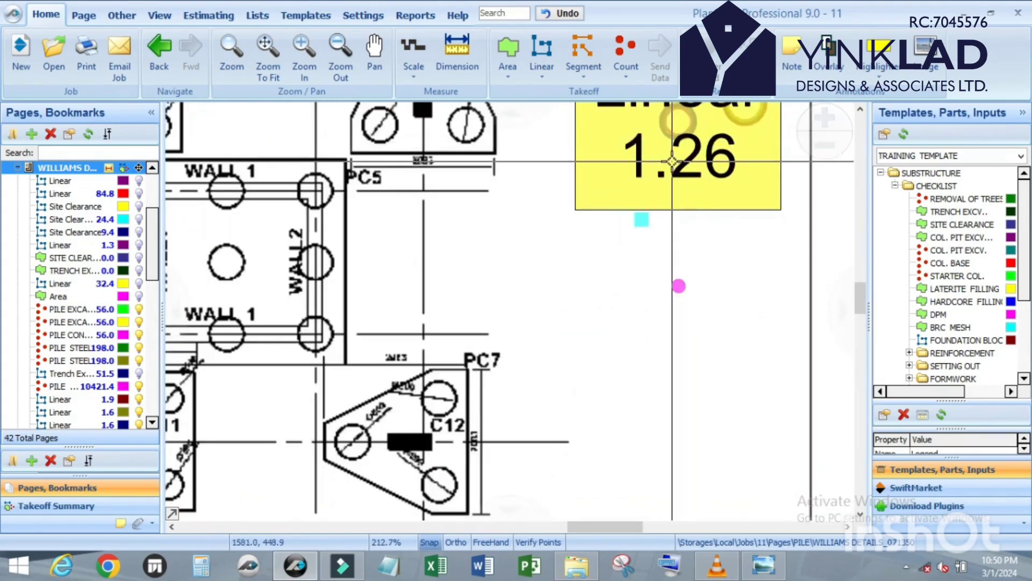
{"action": "scroll", "coordinate": [633, 192], "scroll_direction": "down", "scroll_amount": 2}
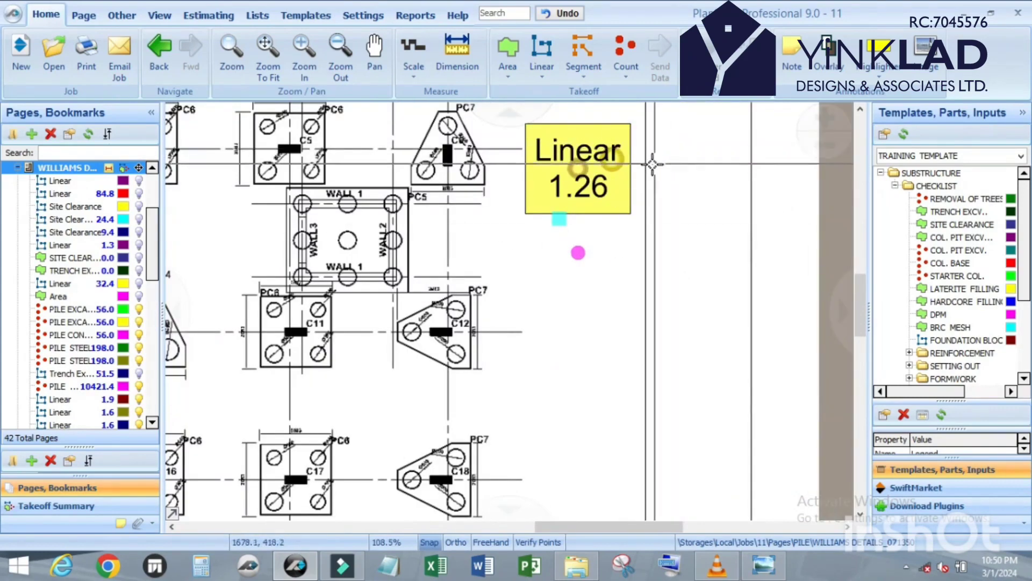
{"action": "scroll", "coordinate": [657, 209], "scroll_direction": "down", "scroll_amount": 2}
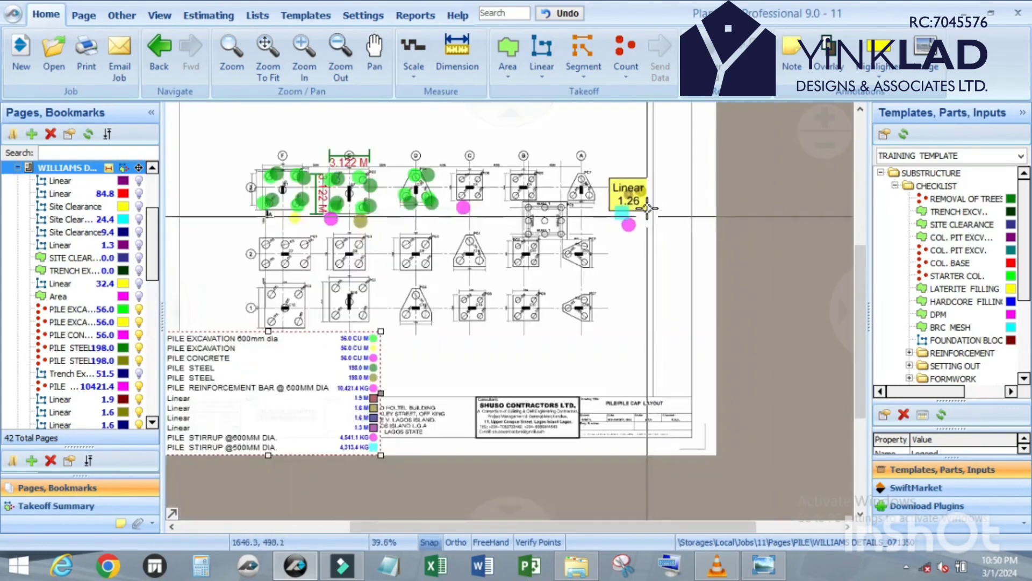
{"action": "scroll", "coordinate": [645, 213], "scroll_direction": "up", "scroll_amount": 2}
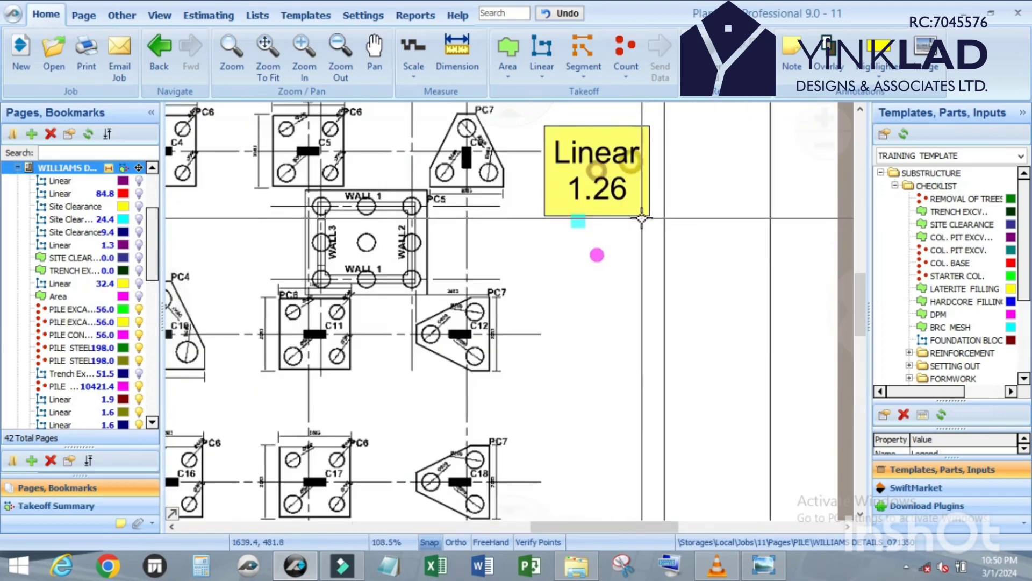
{"action": "scroll", "coordinate": [639, 220], "scroll_direction": "down", "scroll_amount": 2}
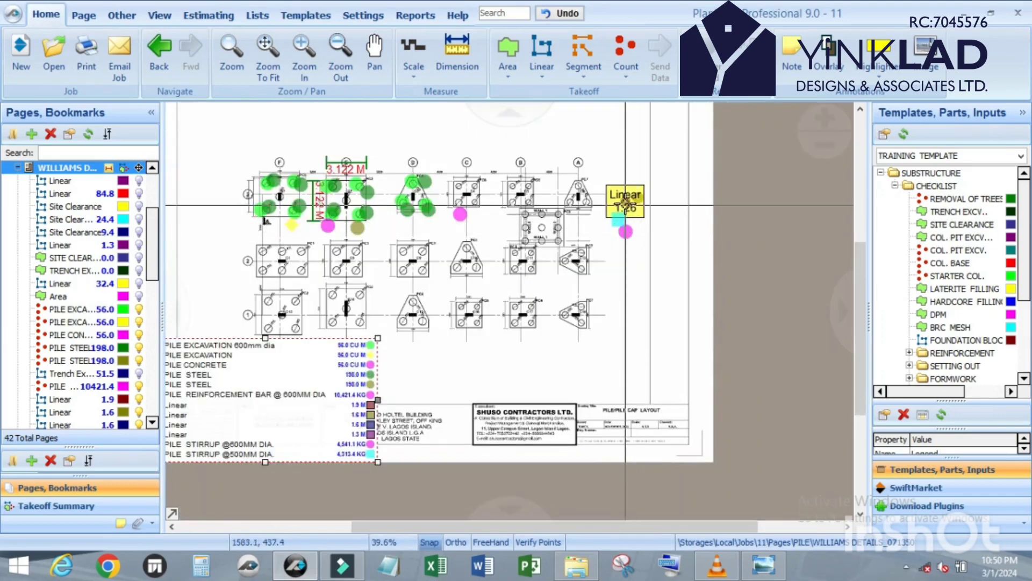
{"action": "scroll", "coordinate": [649, 208], "scroll_direction": "up", "scroll_amount": 2}
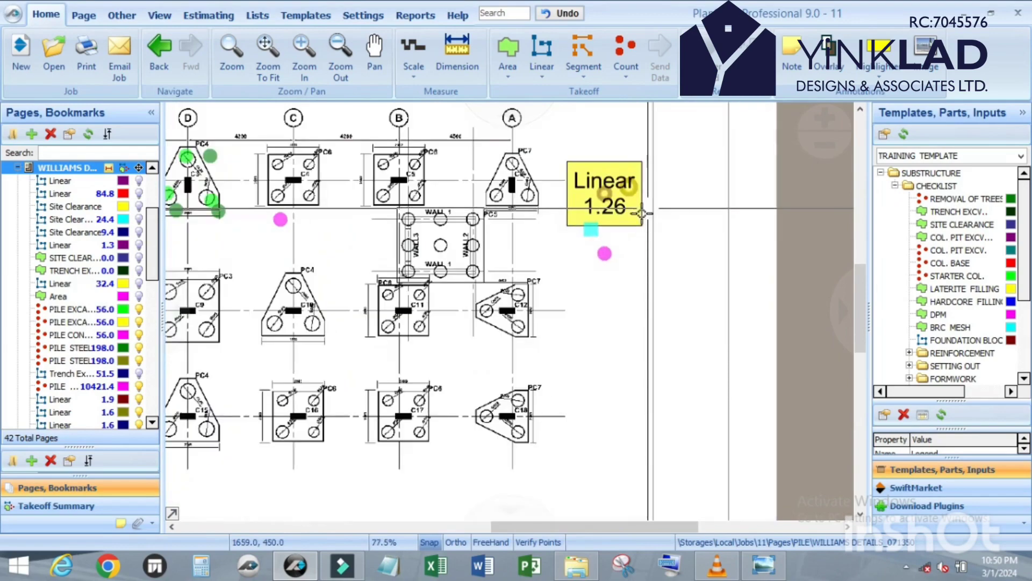
Step: Switch to Windows Photo Viewer, look through the pile reinforcement and lapping photos, and return to the pile layout
{"action": "left_click", "coordinate": [763, 566]}
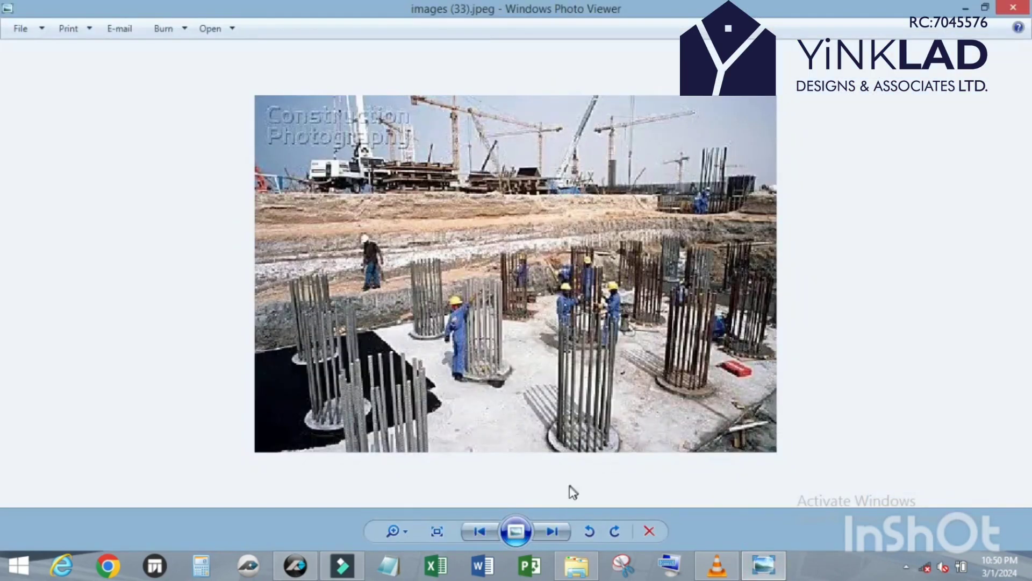
{"action": "left_click", "coordinate": [476, 534]}
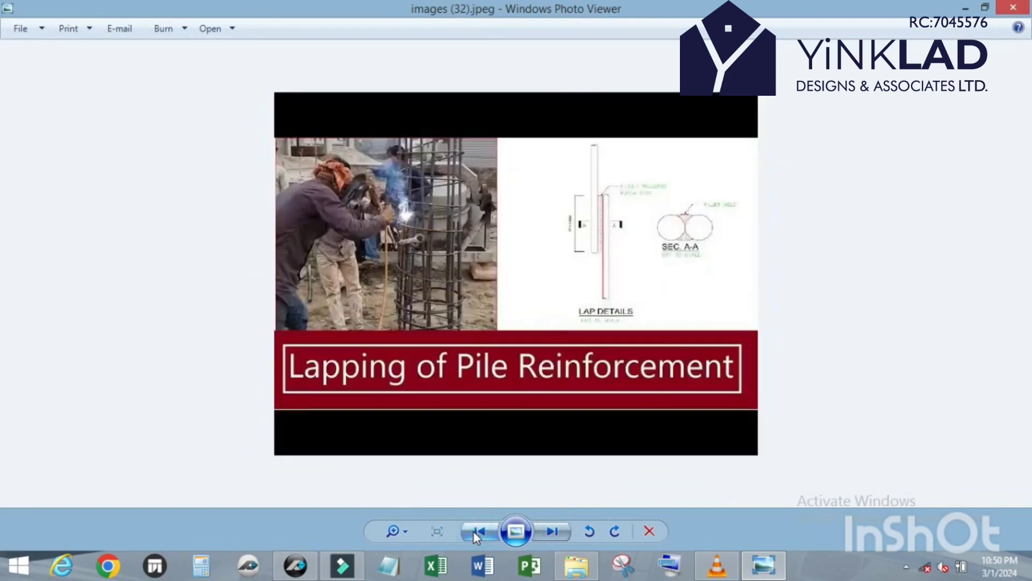
{"action": "left_click", "coordinate": [476, 532]}
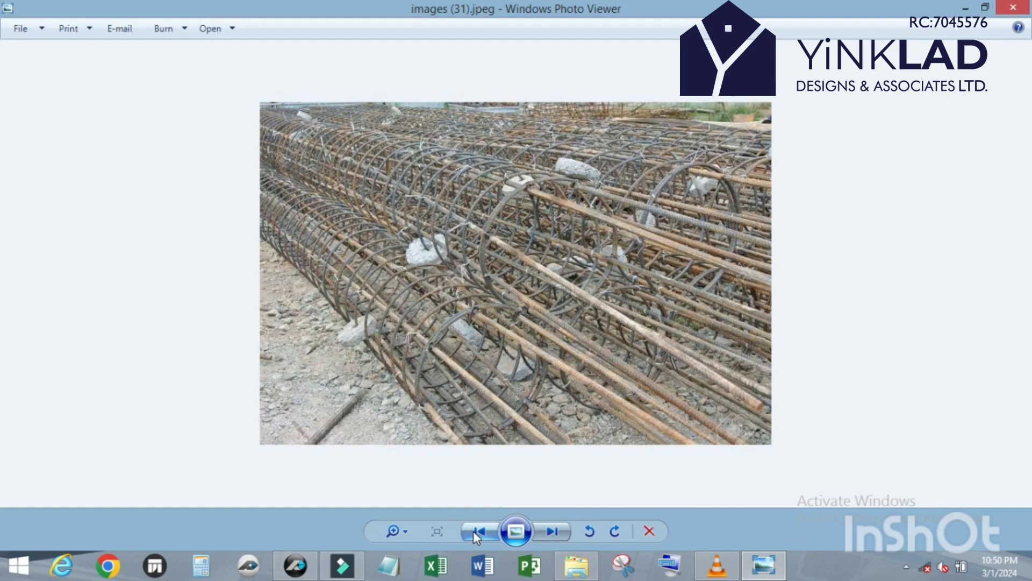
{"action": "left_click", "coordinate": [475, 531]}
{"action": "left_click", "coordinate": [476, 530]}
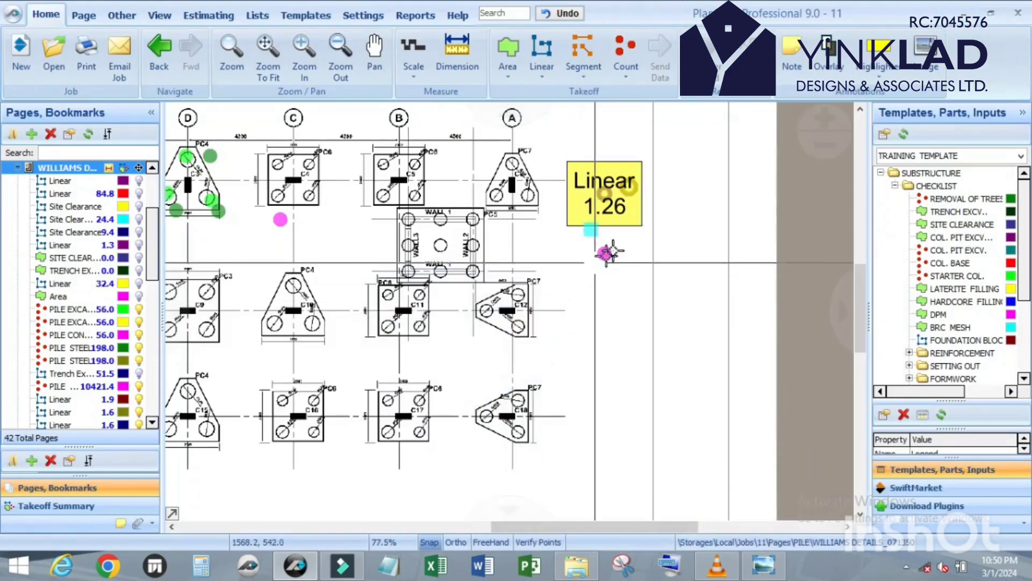
{"action": "scroll", "coordinate": [608, 253], "scroll_direction": "up", "scroll_amount": 2}
{"action": "scroll", "coordinate": [658, 266], "scroll_direction": "down", "scroll_amount": 2}
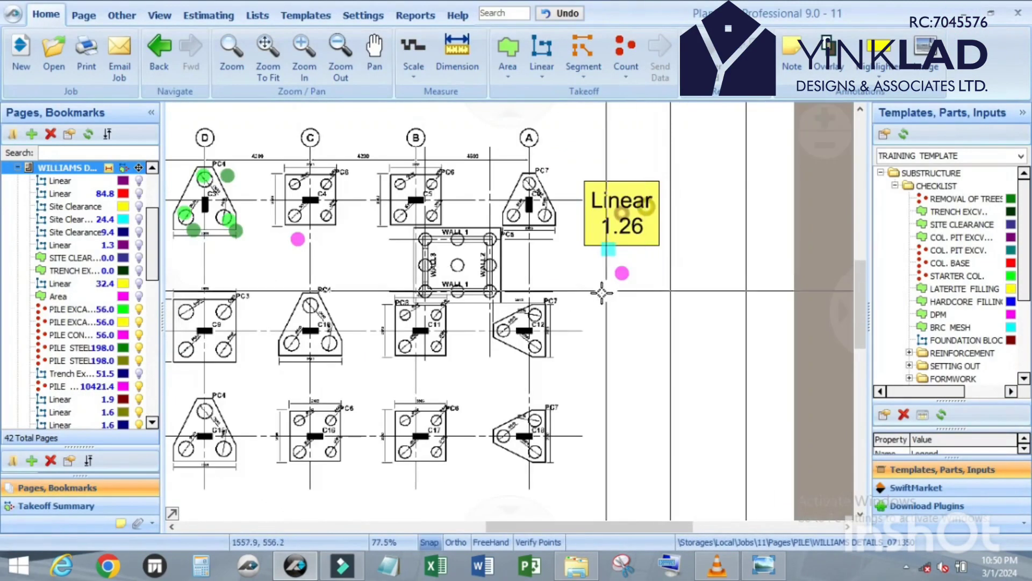